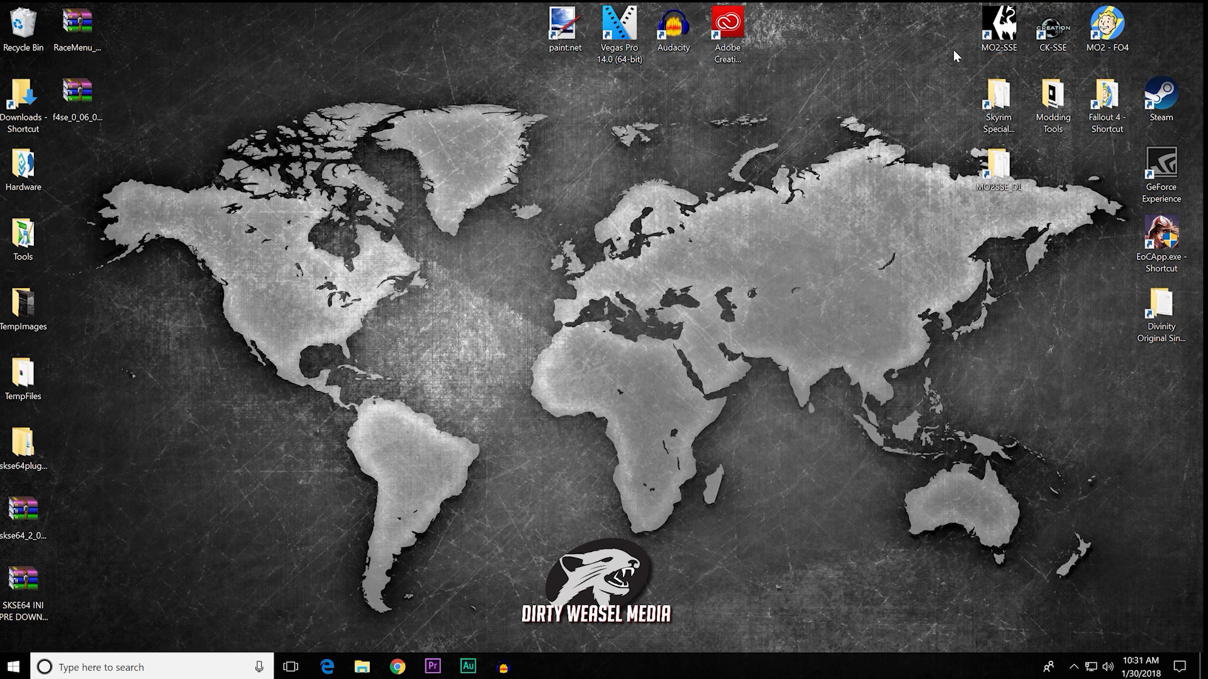
Step: Launch Mod Organizer 2 for Fallout 4 from the desktop and move its window slightly up and to the left
left_click(1102, 41)
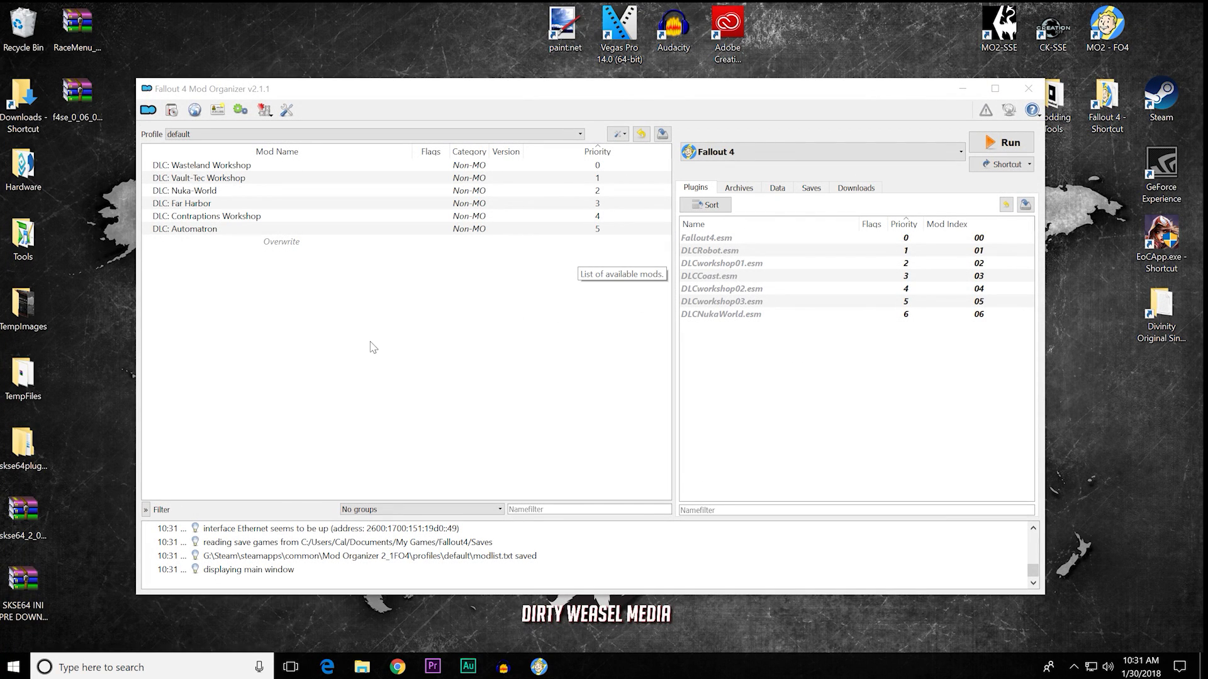
mouse_move(411, 95)
left_mouse_down()
mouse_move(380, 89)
mouse_move(396, 83)
left_mouse_up()
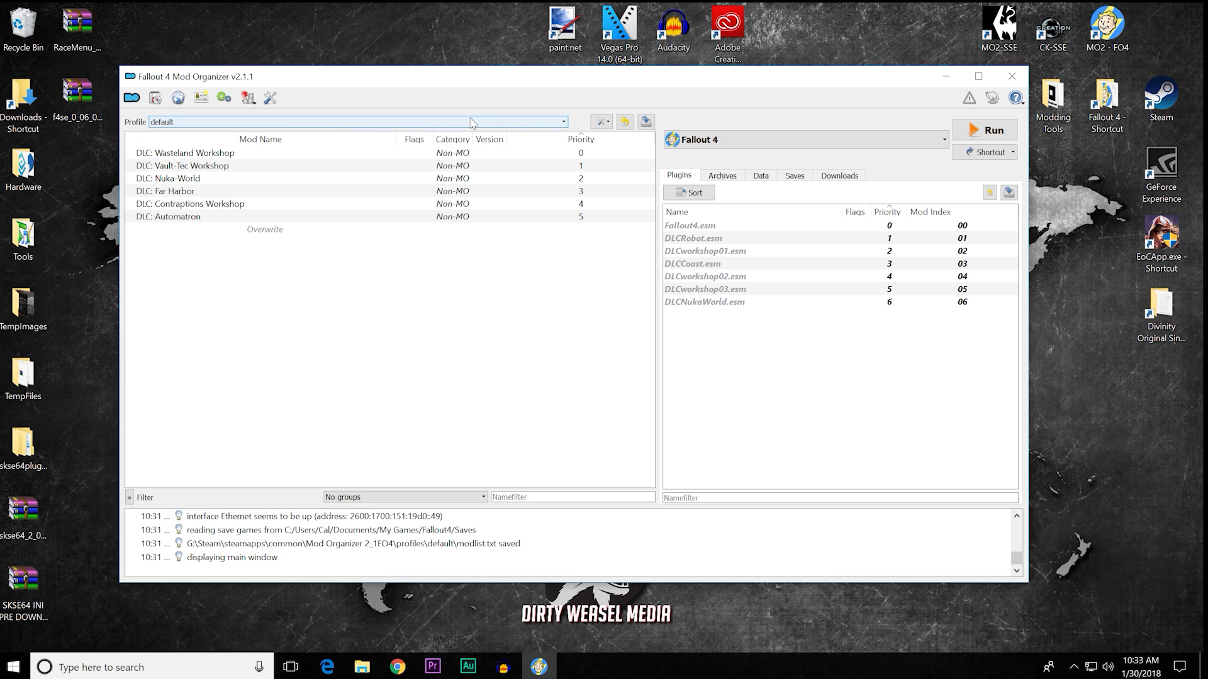
Step: View the available profile choices and the mod list options without changing the default profile
left_click(556, 127)
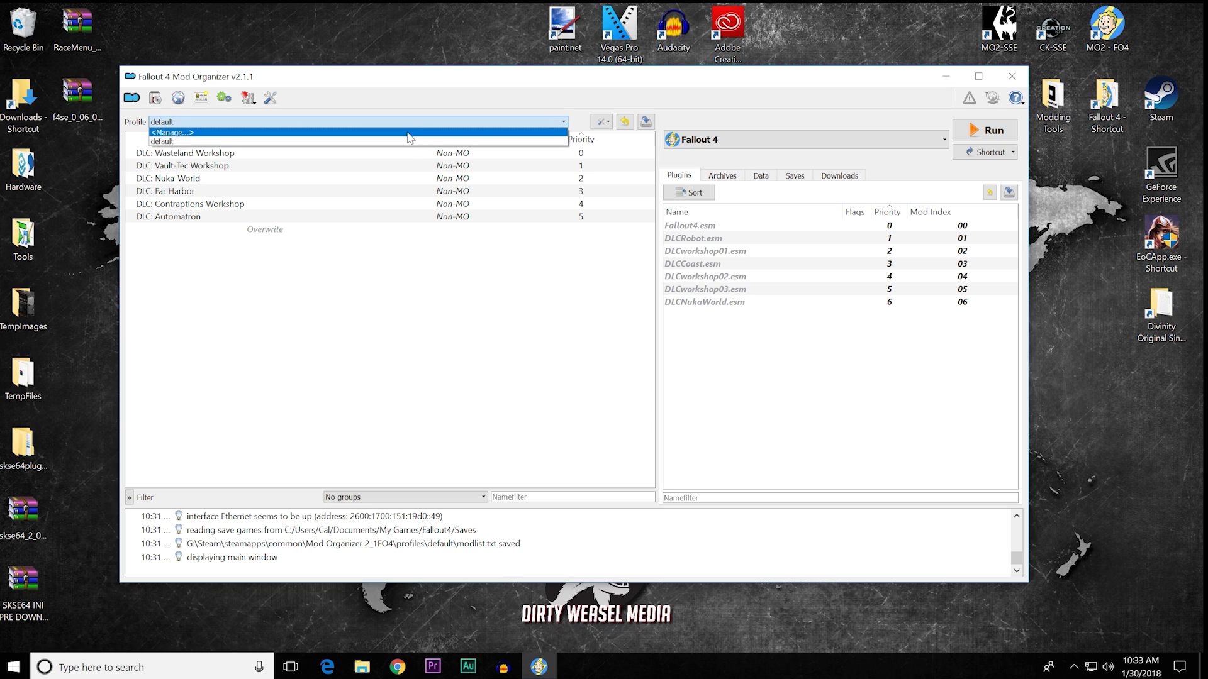
left_click(434, 105)
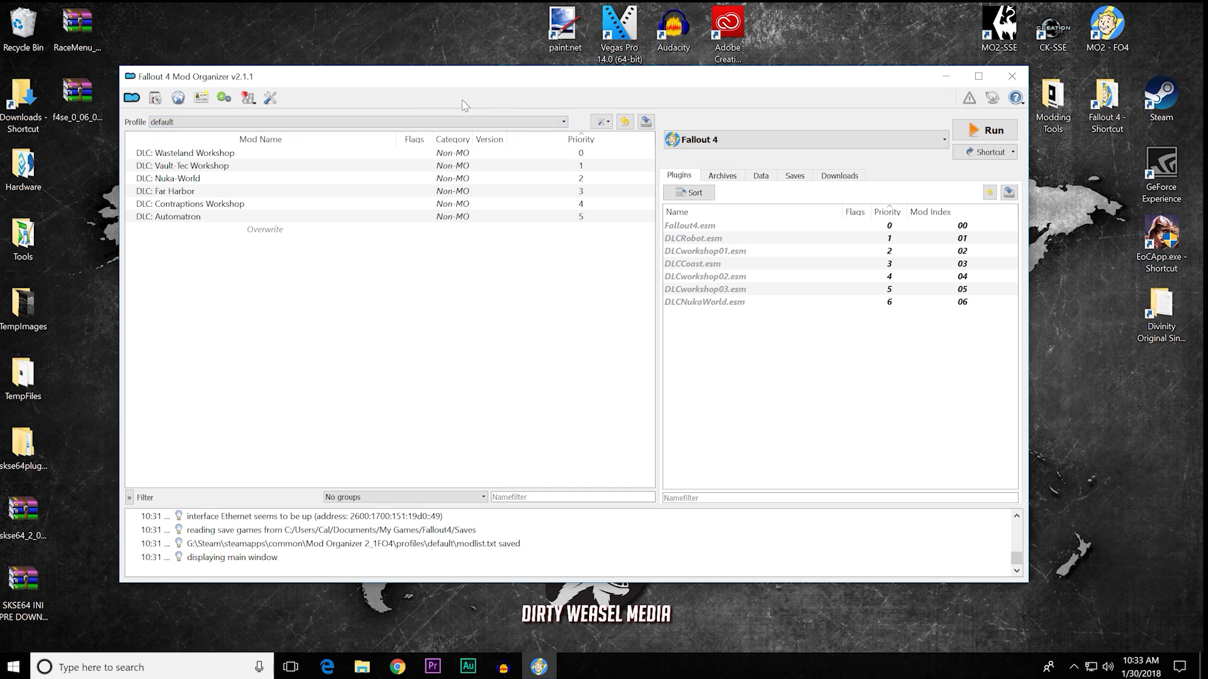
left_click(605, 122)
left_click(572, 118)
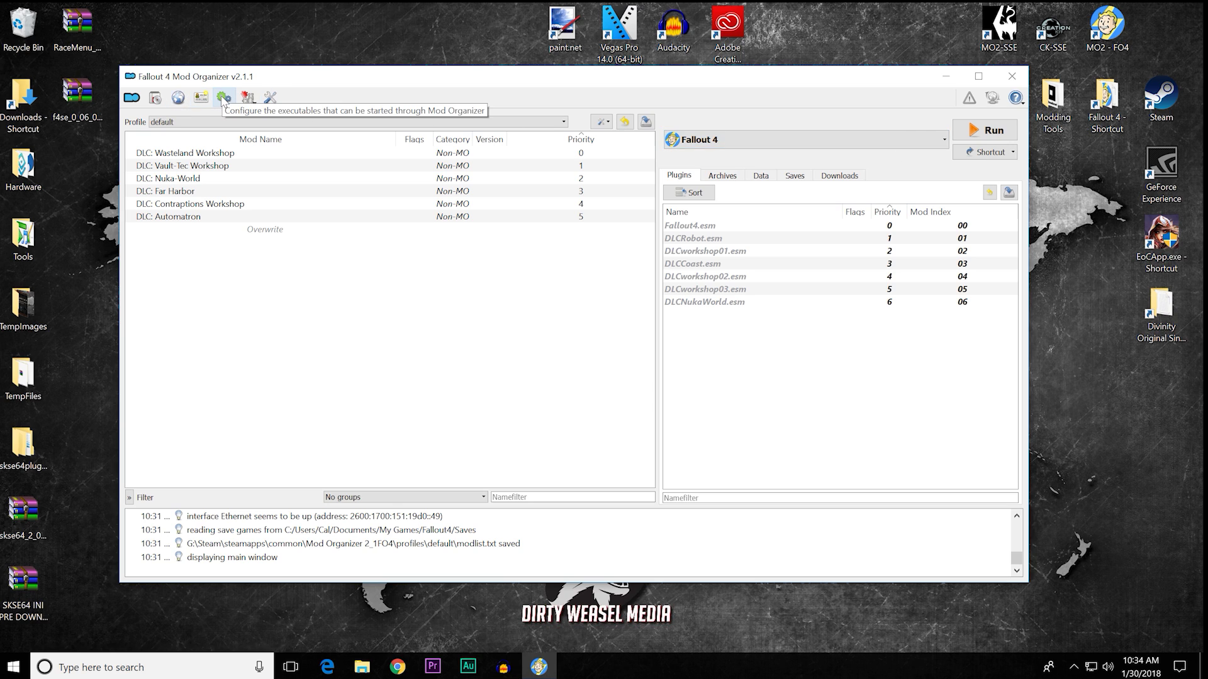
Step: Try F4SE as the program to run, return to Fallout 4, and view the shortcut placement options
left_click(921, 147)
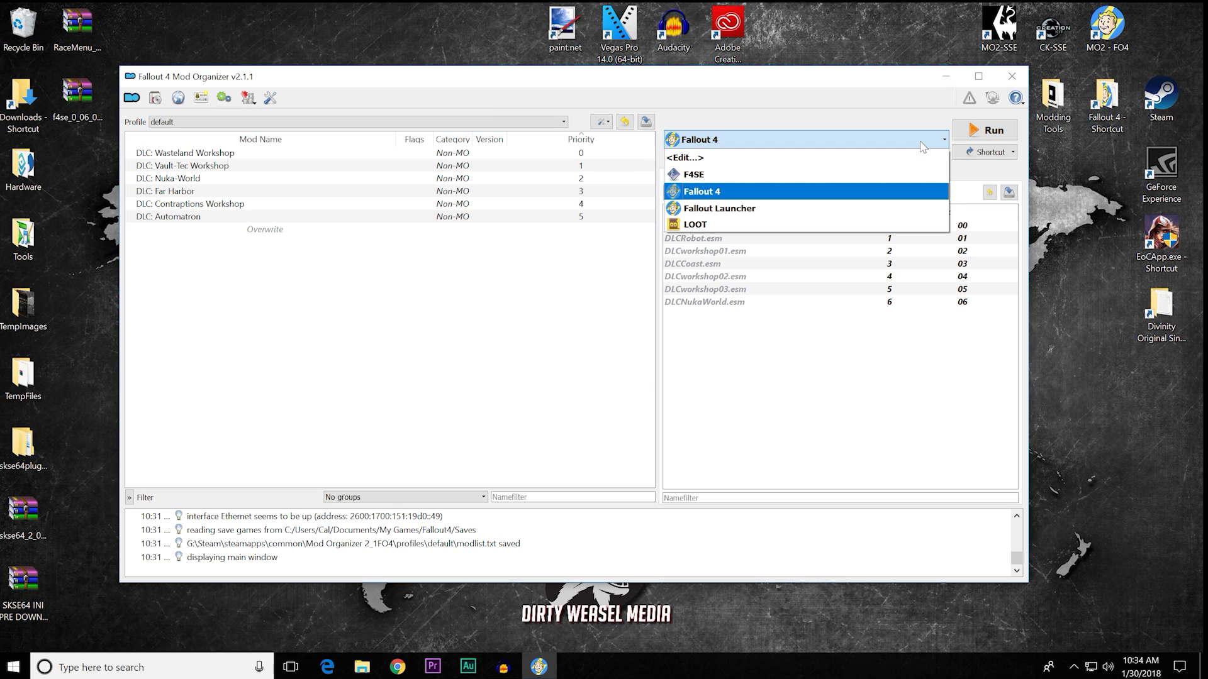
left_click(921, 147)
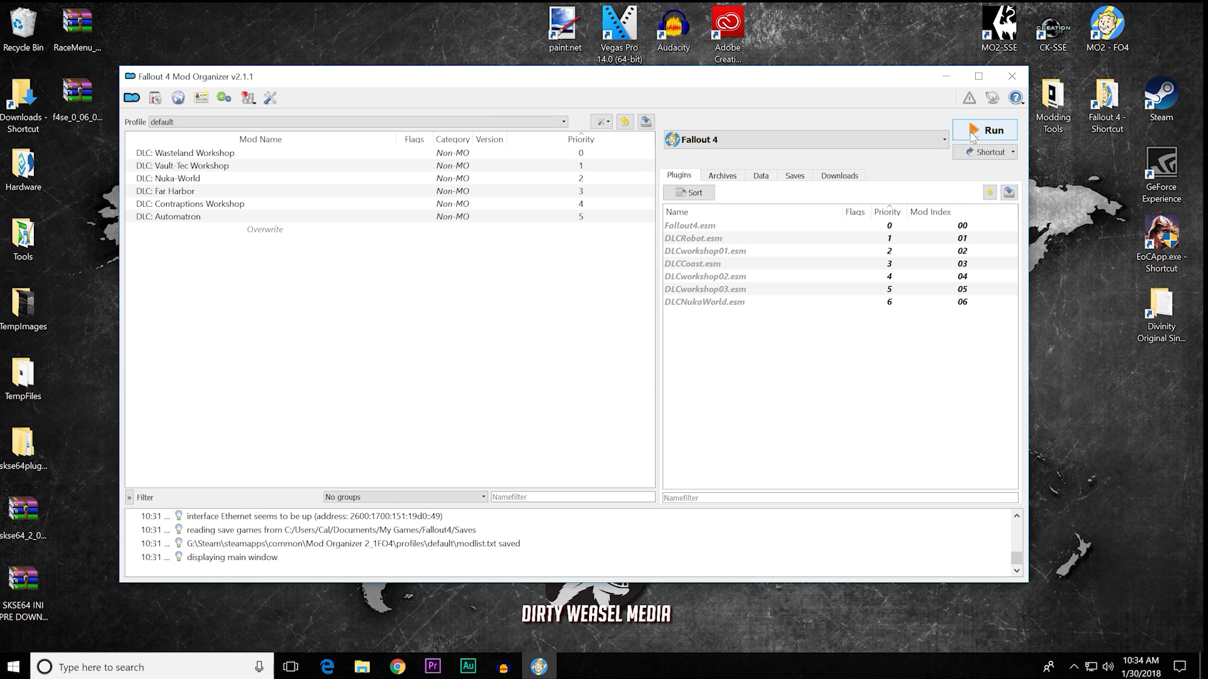
left_click(916, 139)
left_click(832, 175)
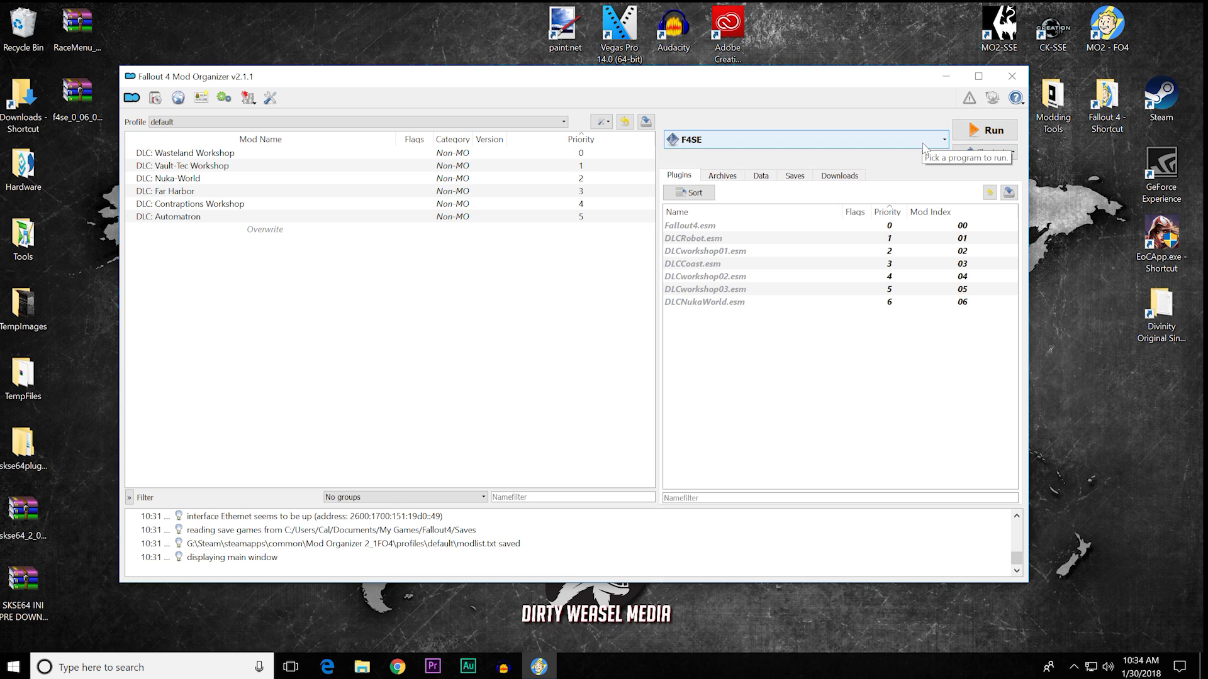
left_click(923, 145)
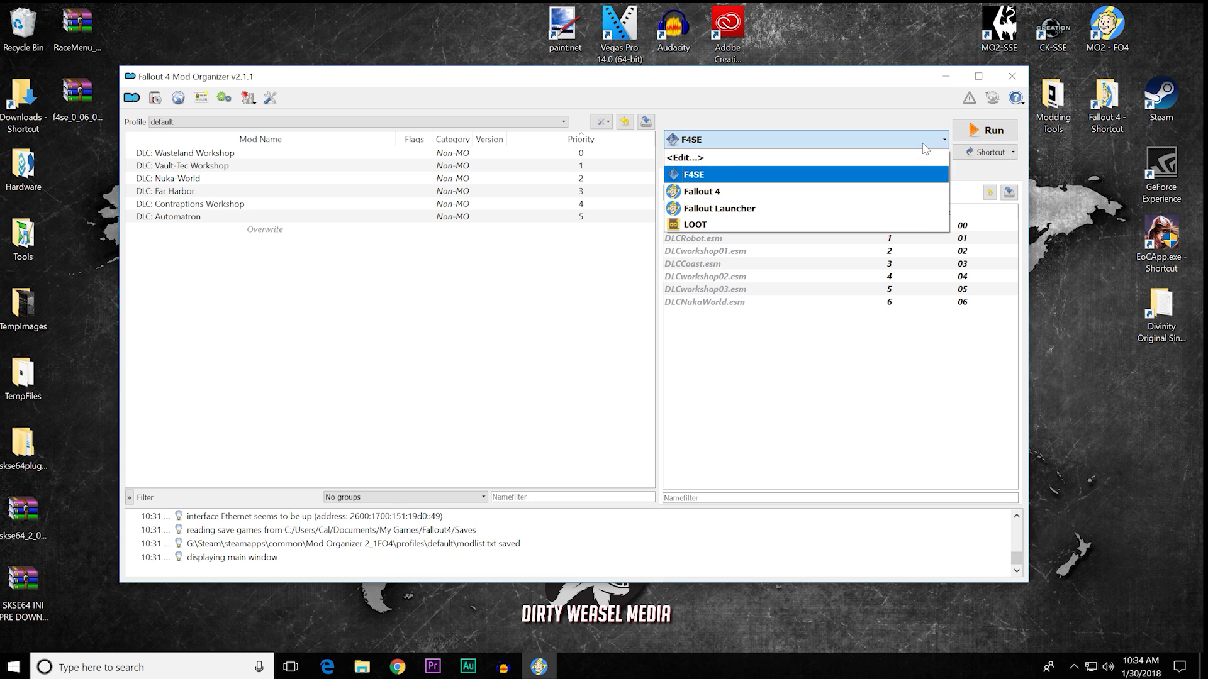
left_click(861, 188)
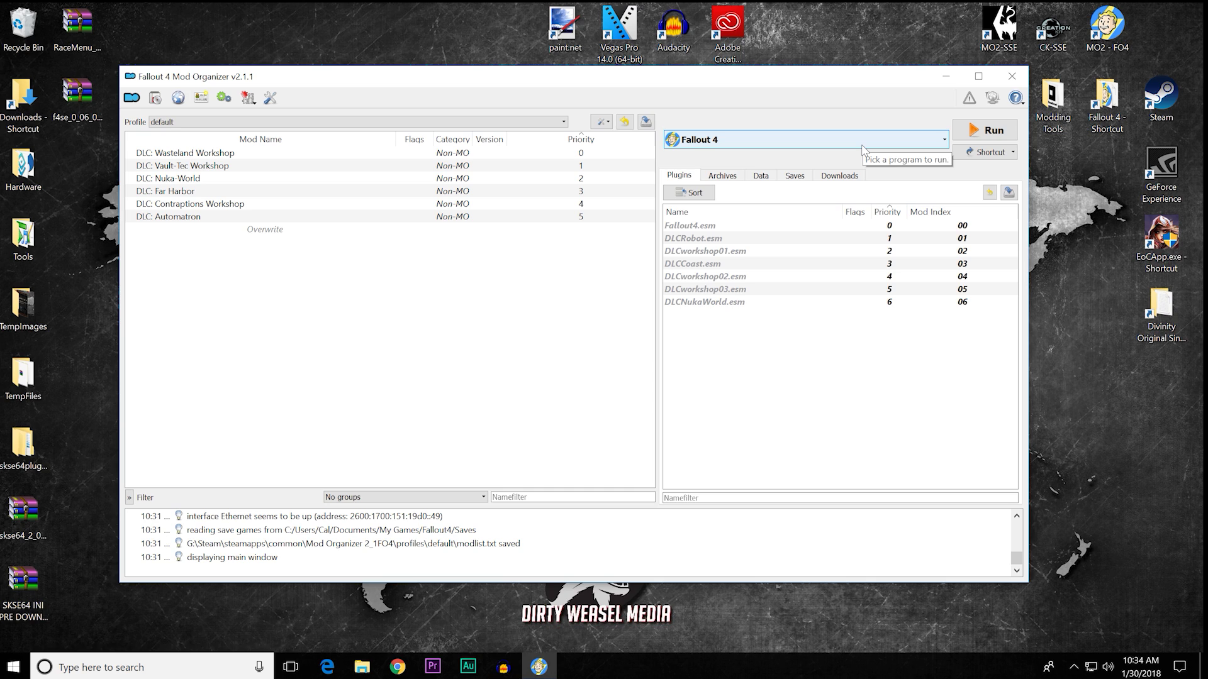
left_click(986, 153)
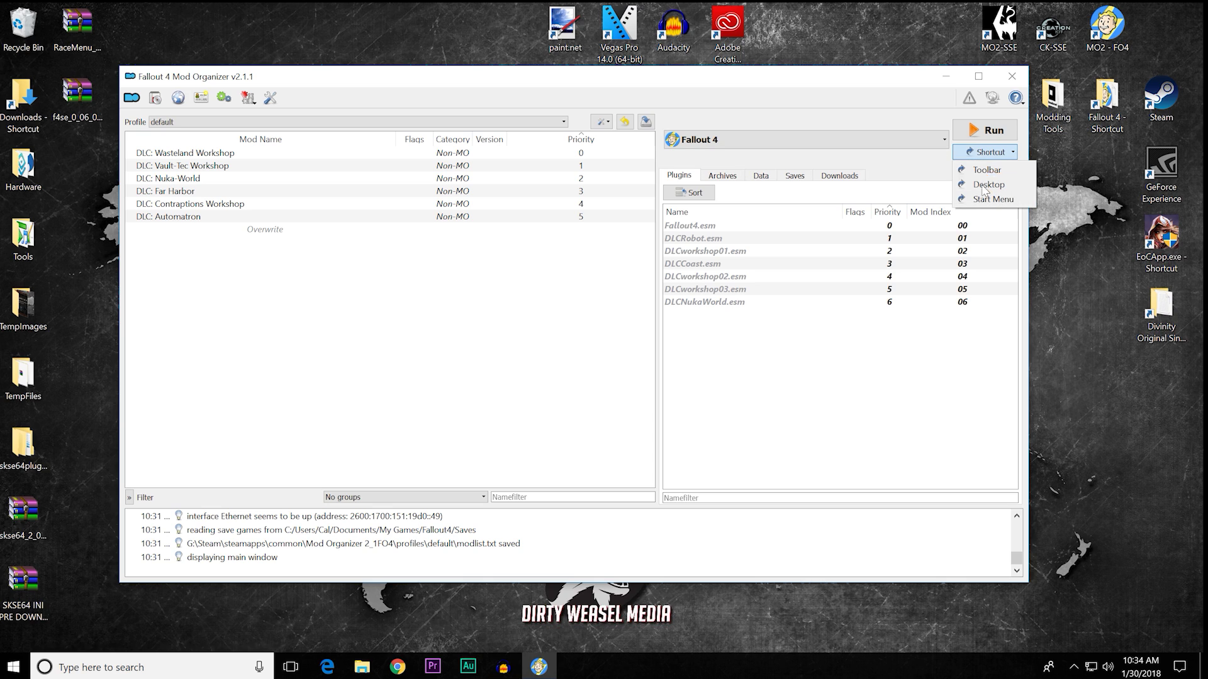
left_click(927, 169)
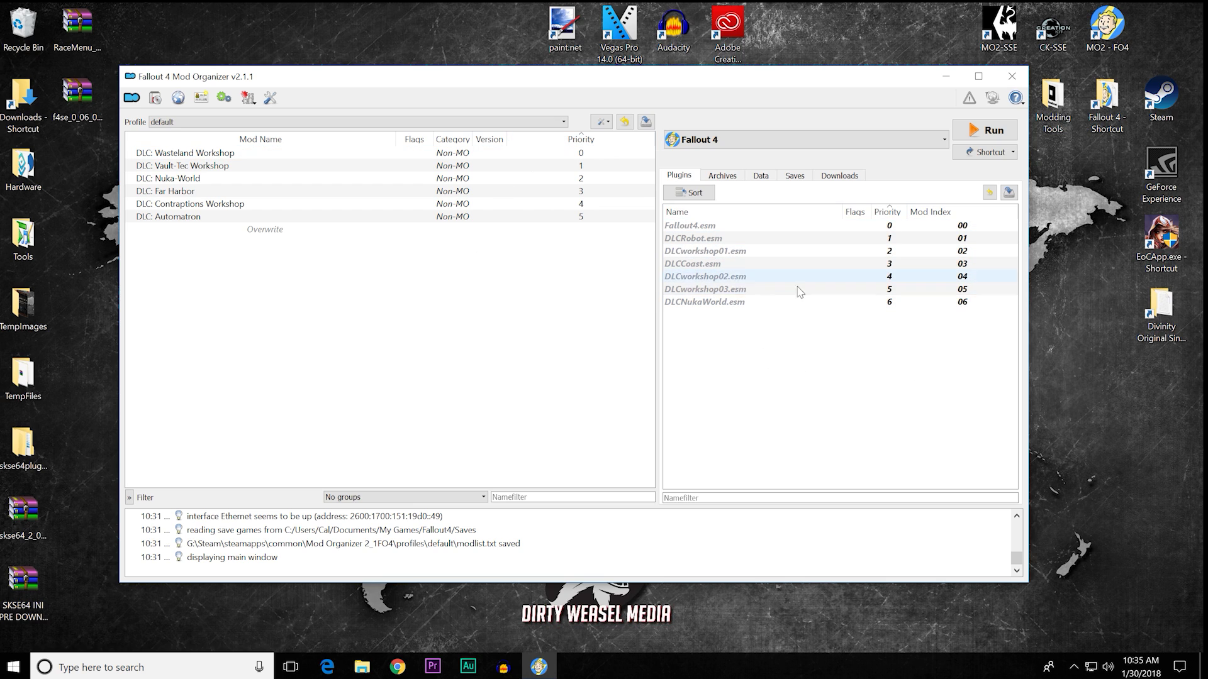
Step: Look through the game's archives, data, saves and downloads, and return to the plugin list
left_click(723, 179)
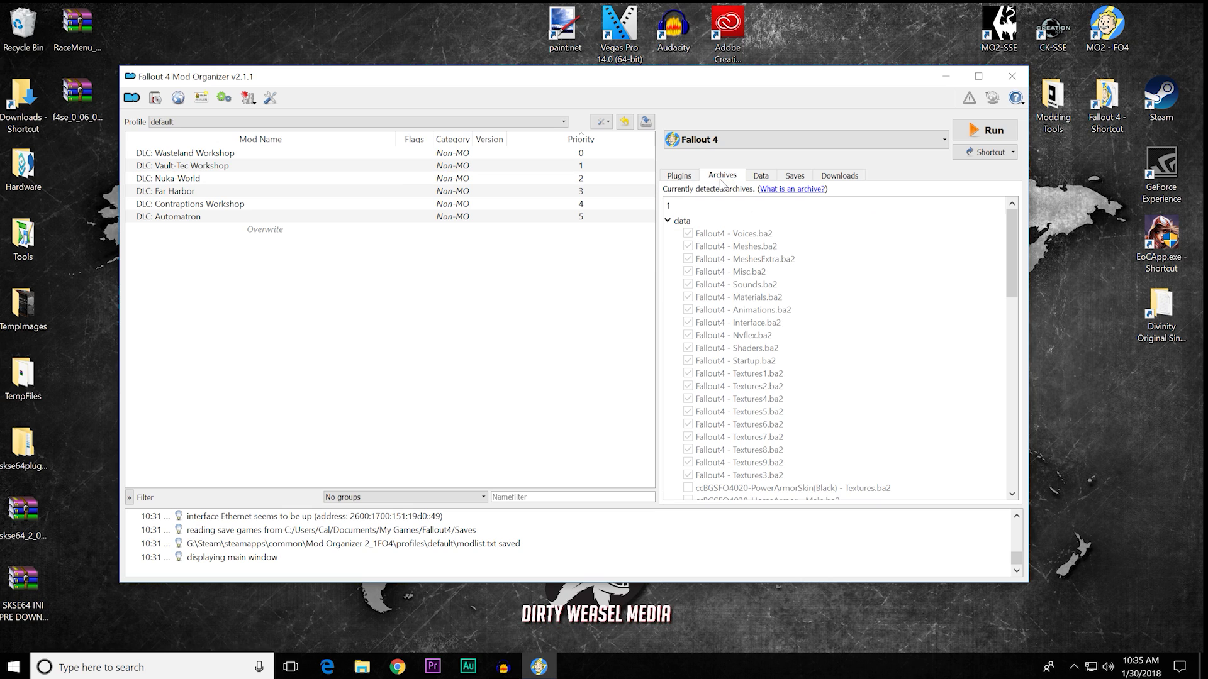
left_click(763, 183)
left_click(794, 179)
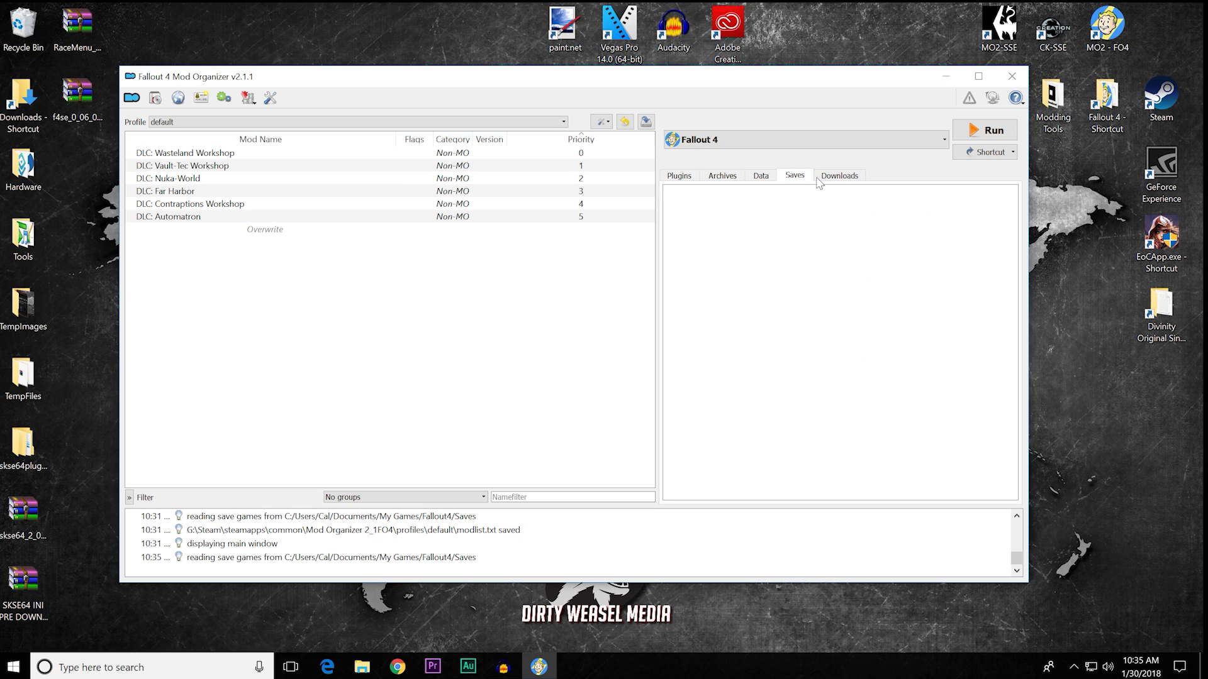
left_click(841, 180)
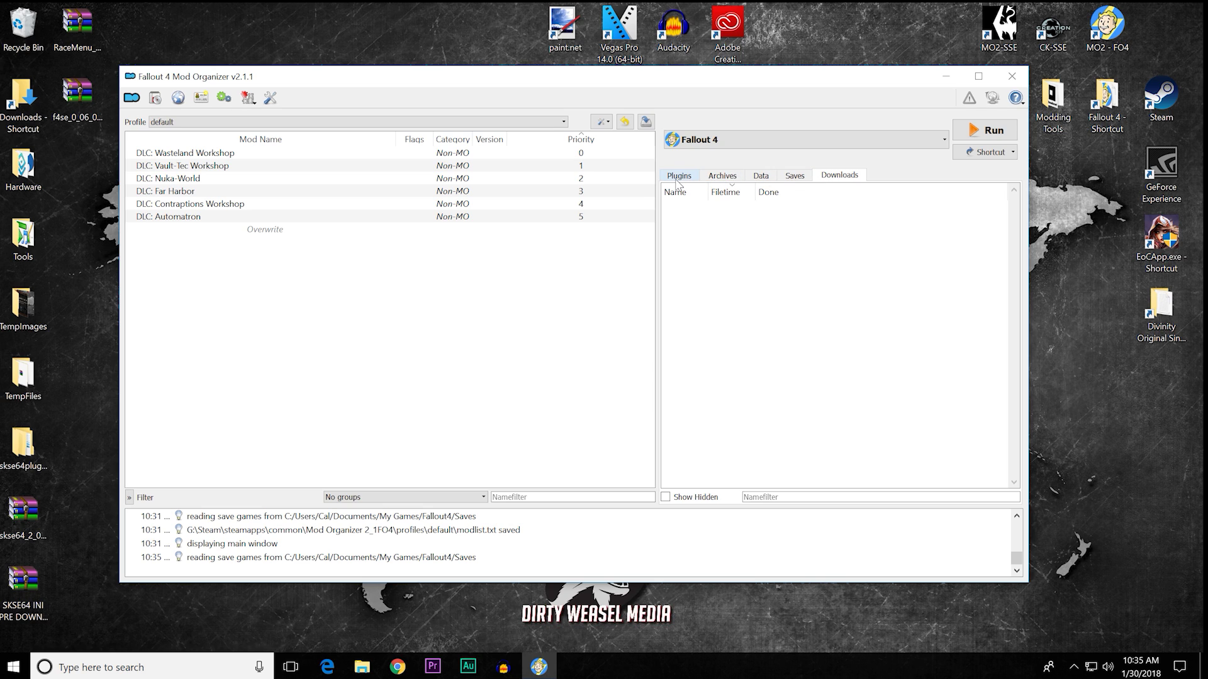
left_click(677, 179)
left_click(839, 180)
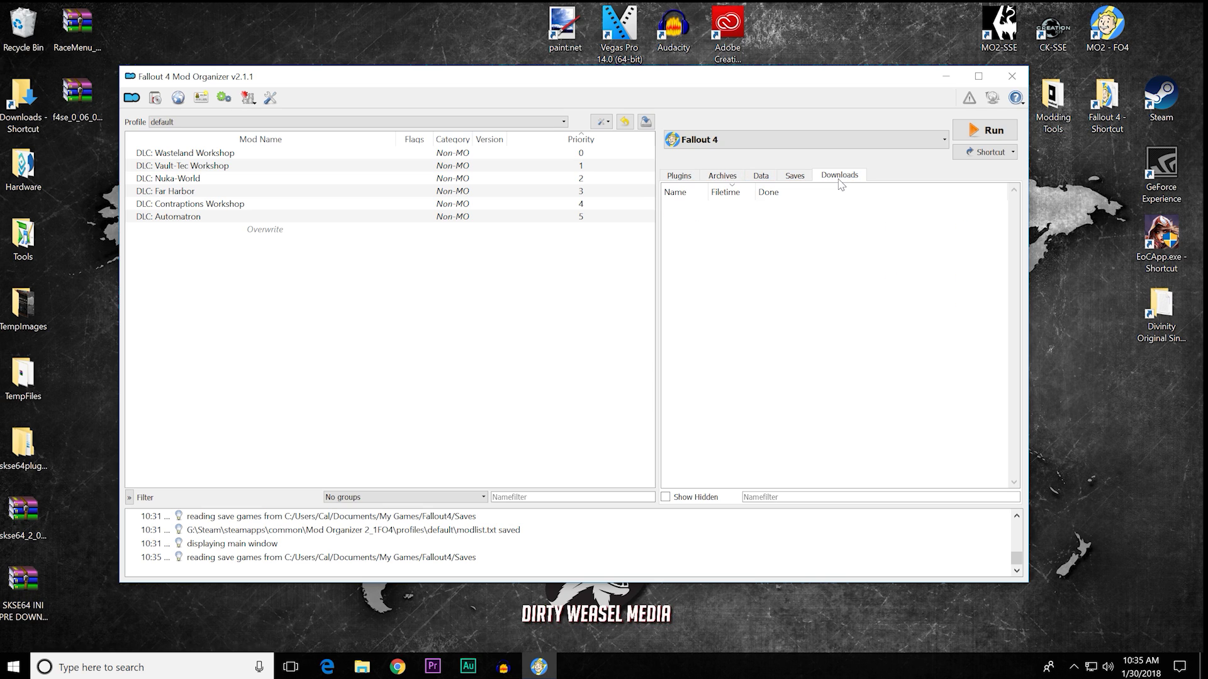
left_click(696, 180)
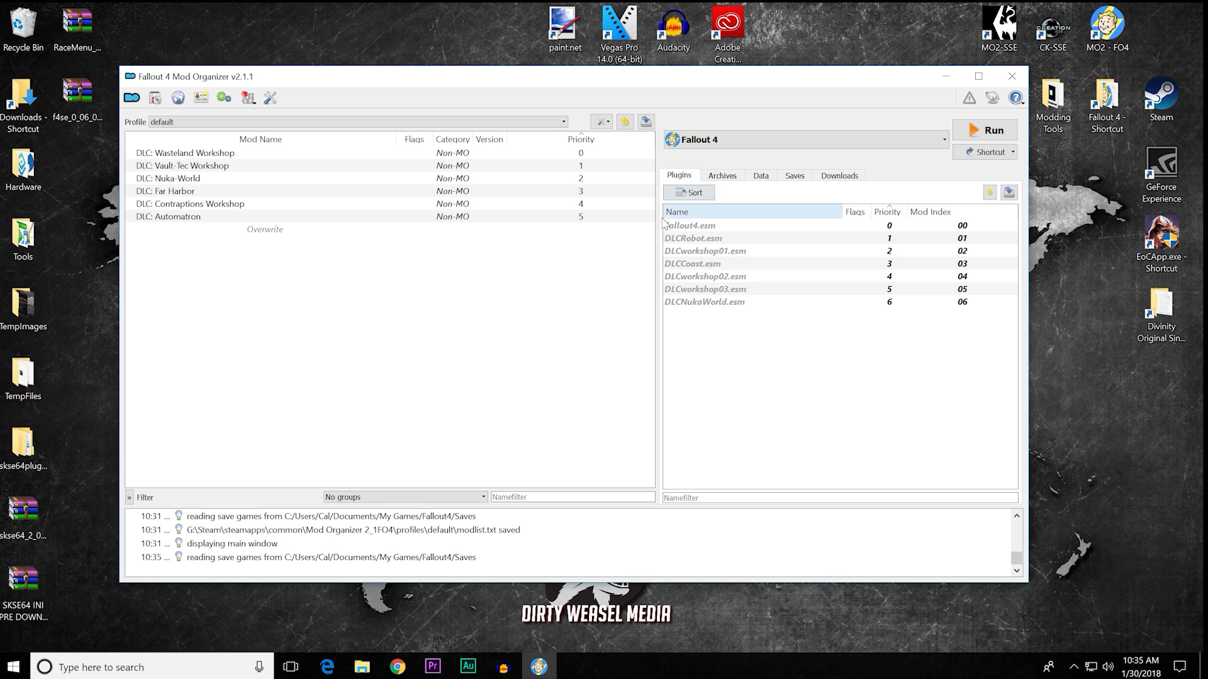
Step: Try the No category and Update filters on the mod list, clear the filter and hide the category list
left_click(129, 498)
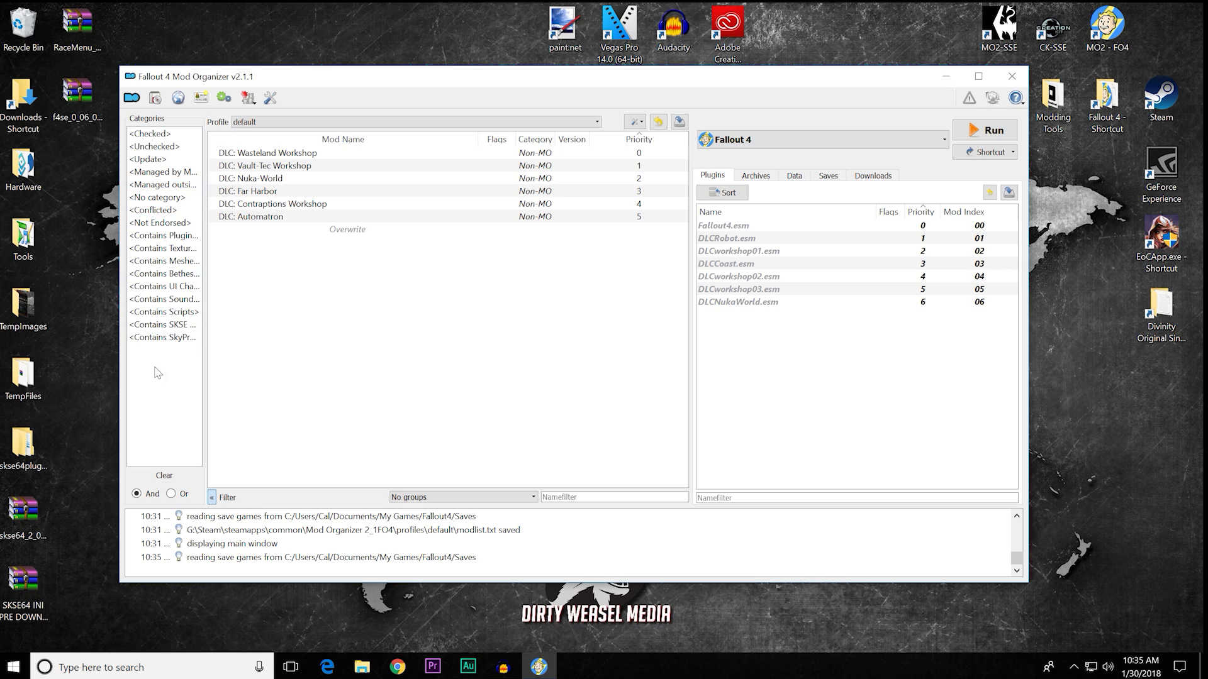
left_click(157, 197)
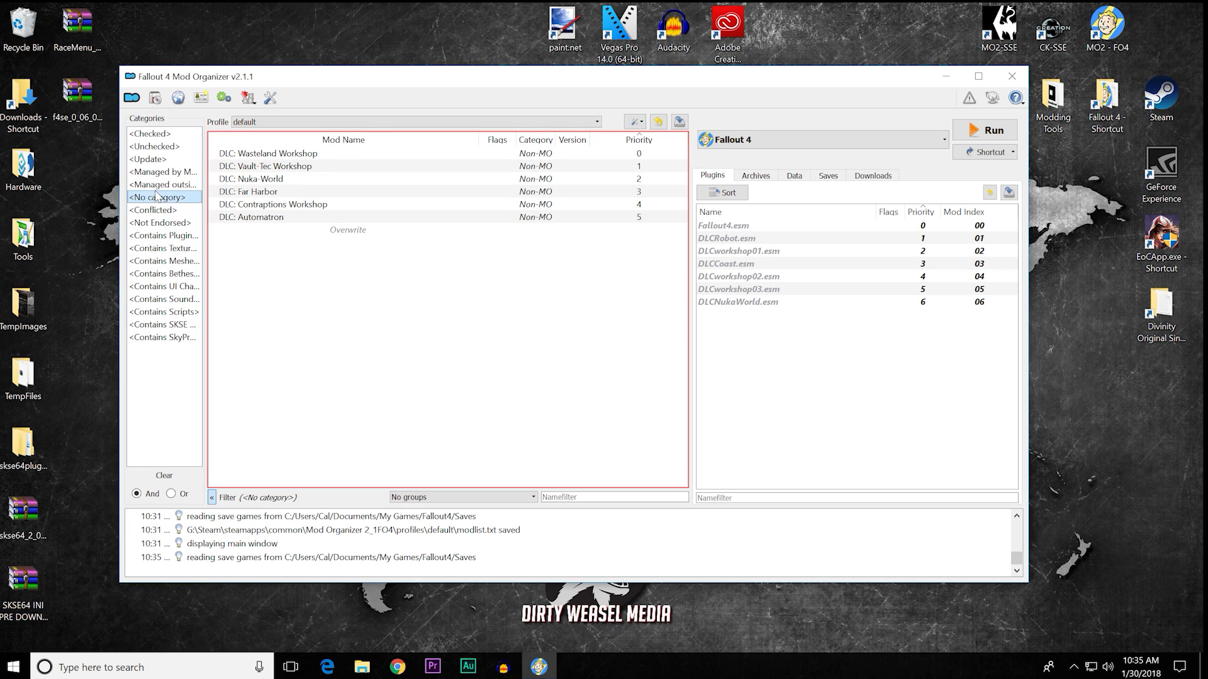
left_click(157, 185)
left_click(158, 159)
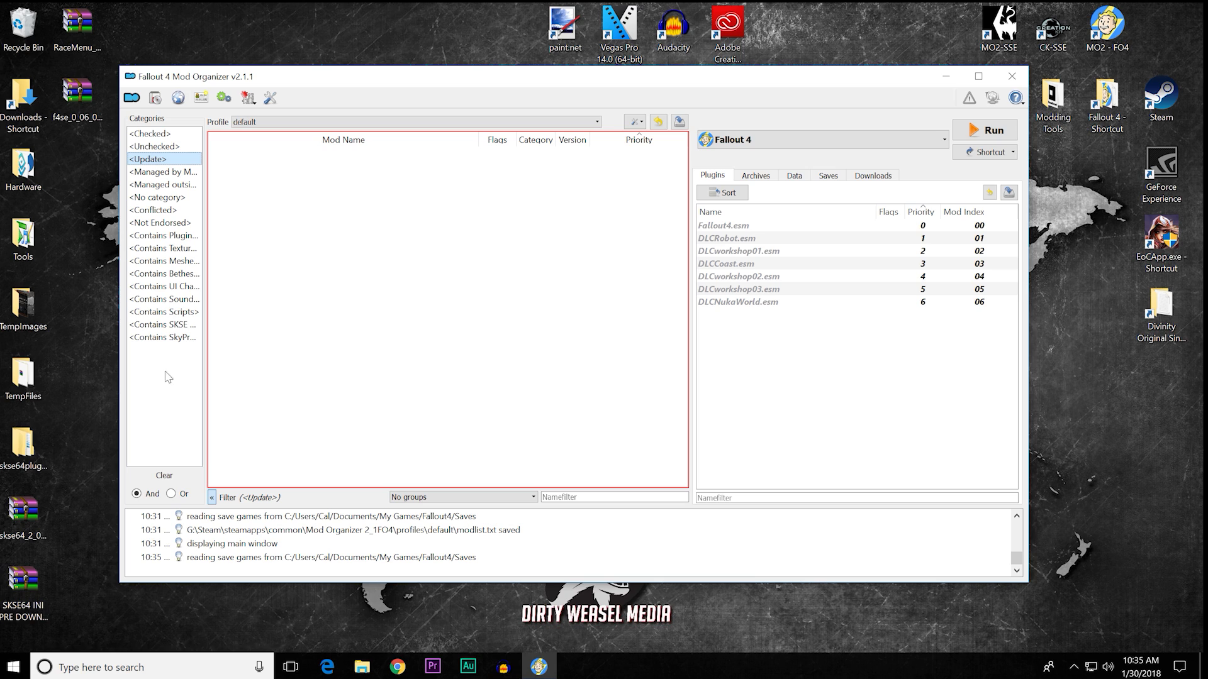
left_click(168, 420)
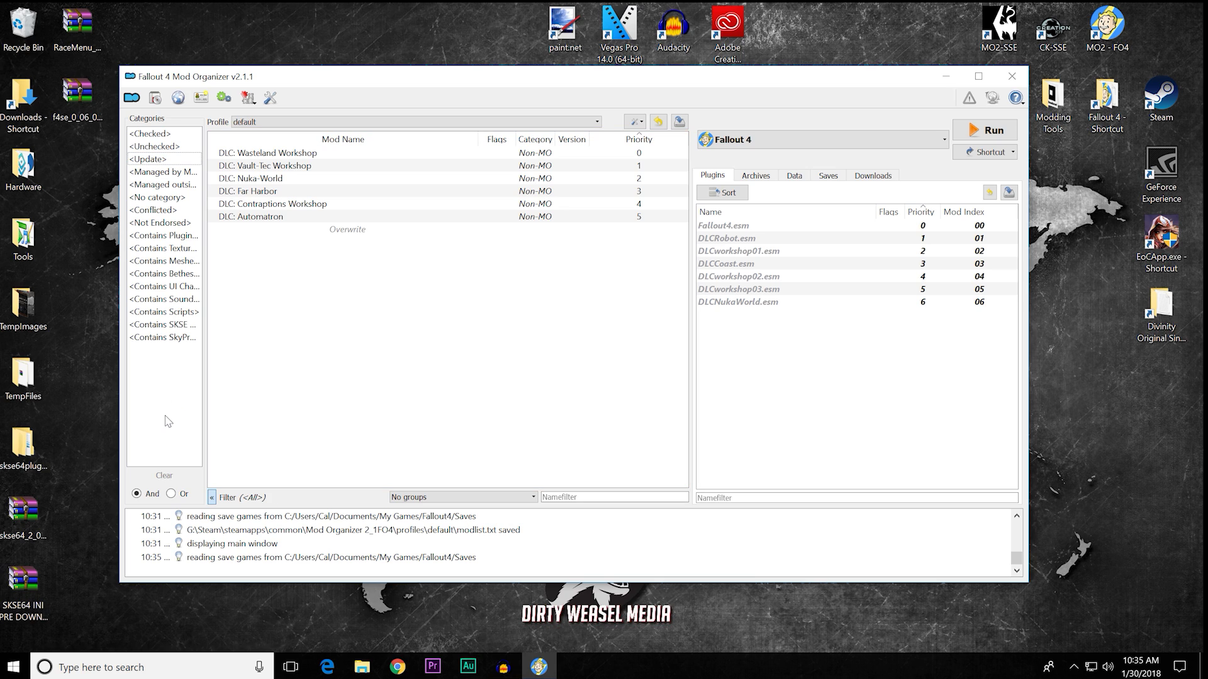
left_click(211, 497)
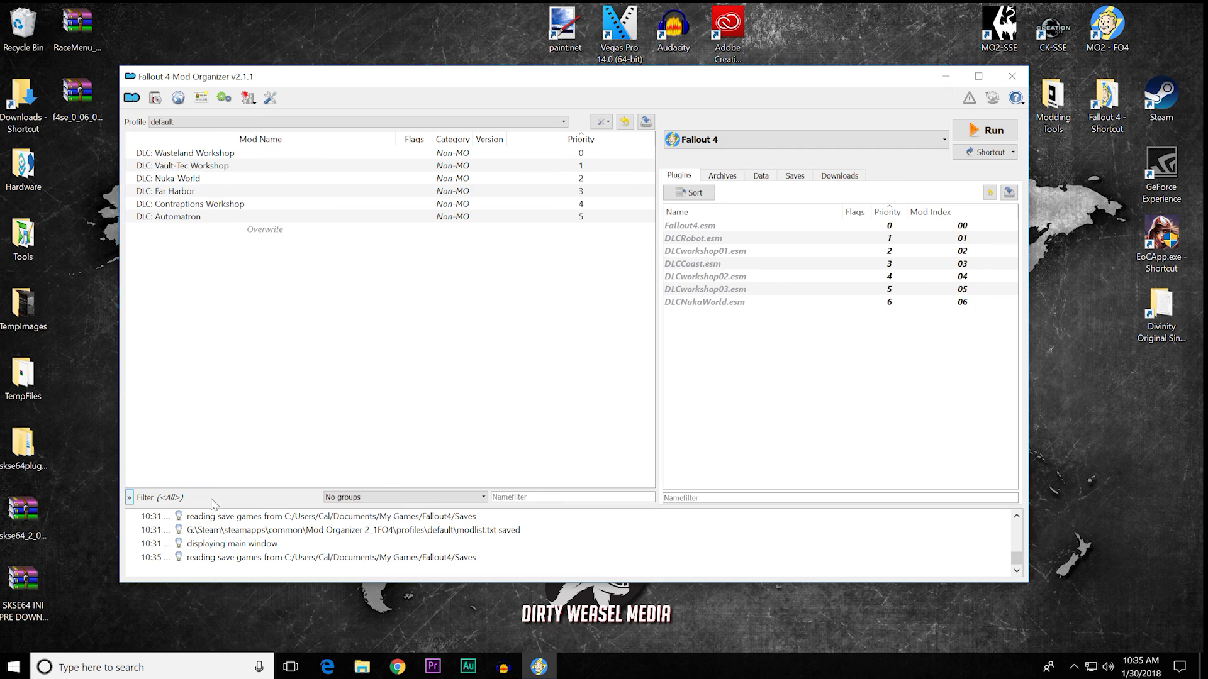
Step: View the mod grouping options and try the name filter "wast" on the mod list, clearing it again
left_click(484, 498)
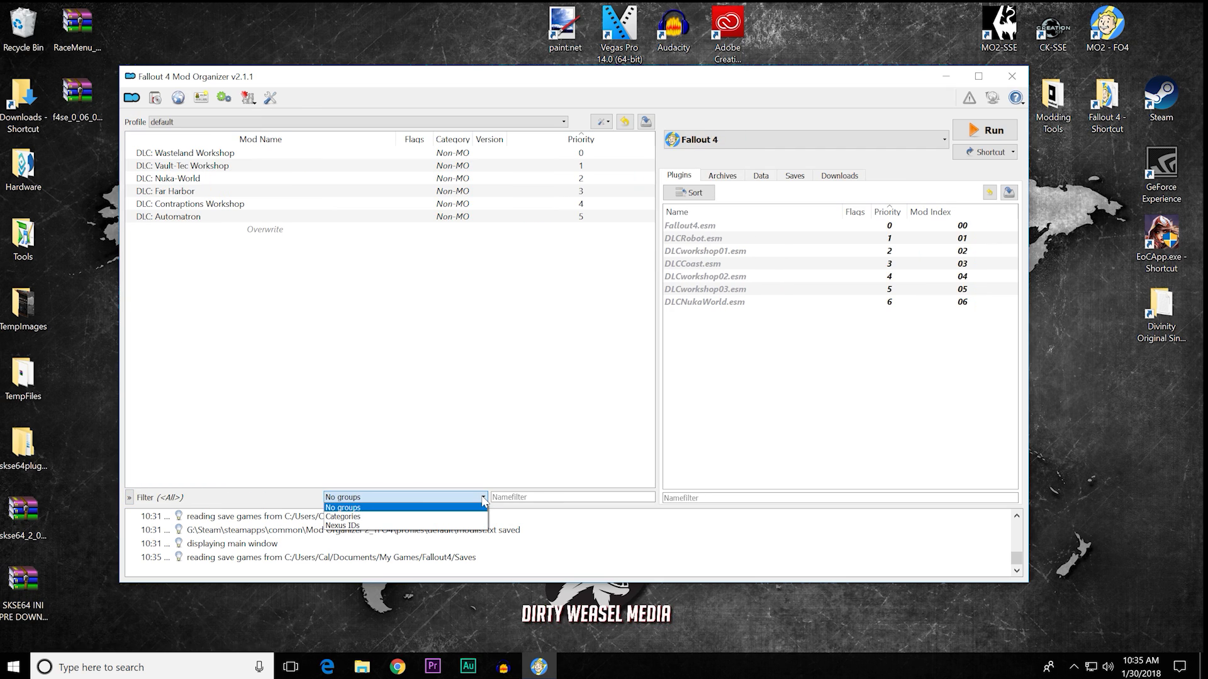
left_click(484, 500)
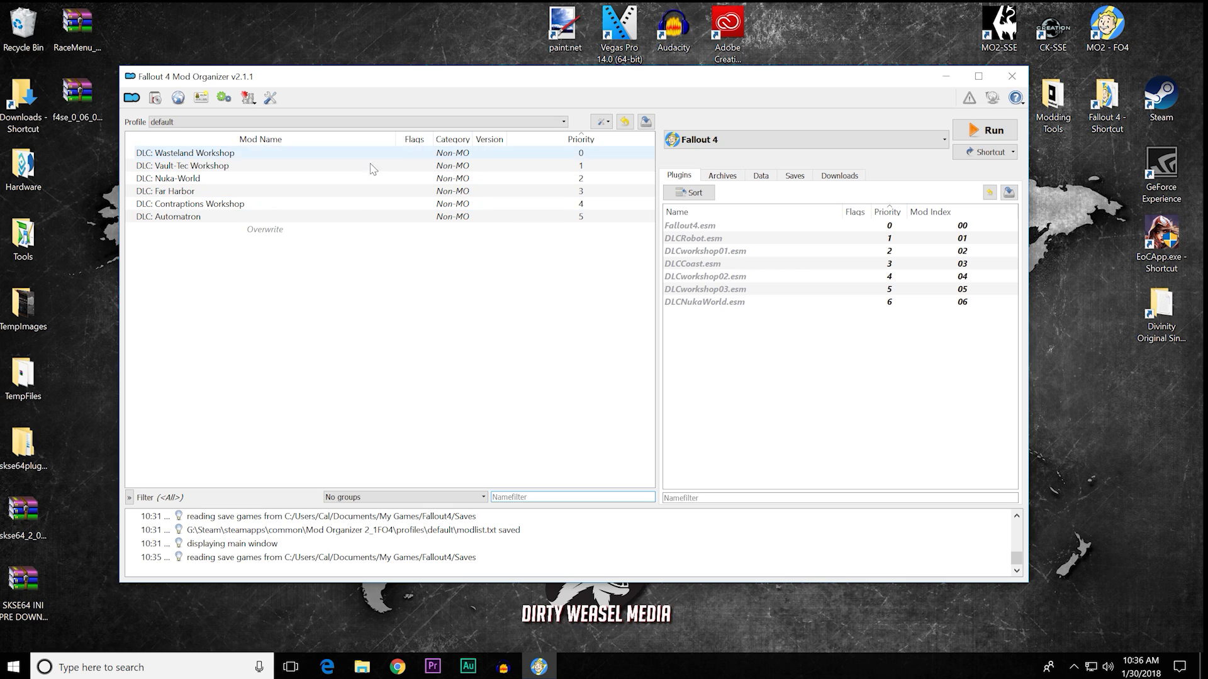
type("wast")
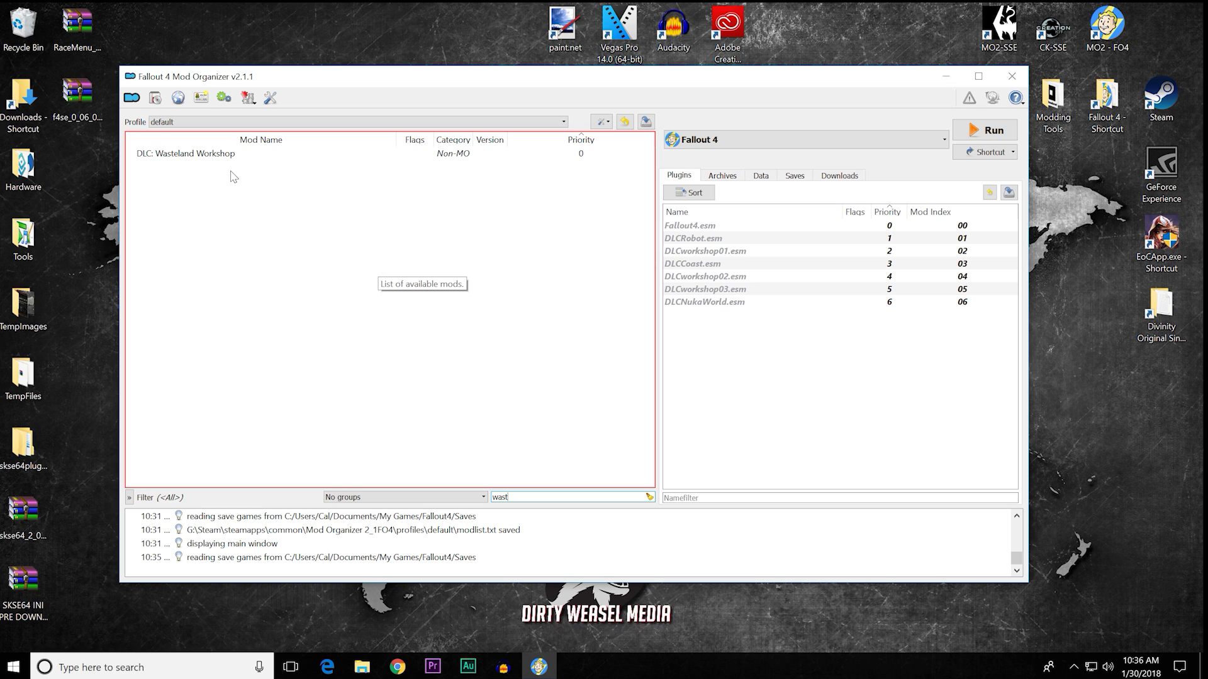
key("BackSpace")
key("BackSpace")
key("BackSpace")
key("BackSpace")
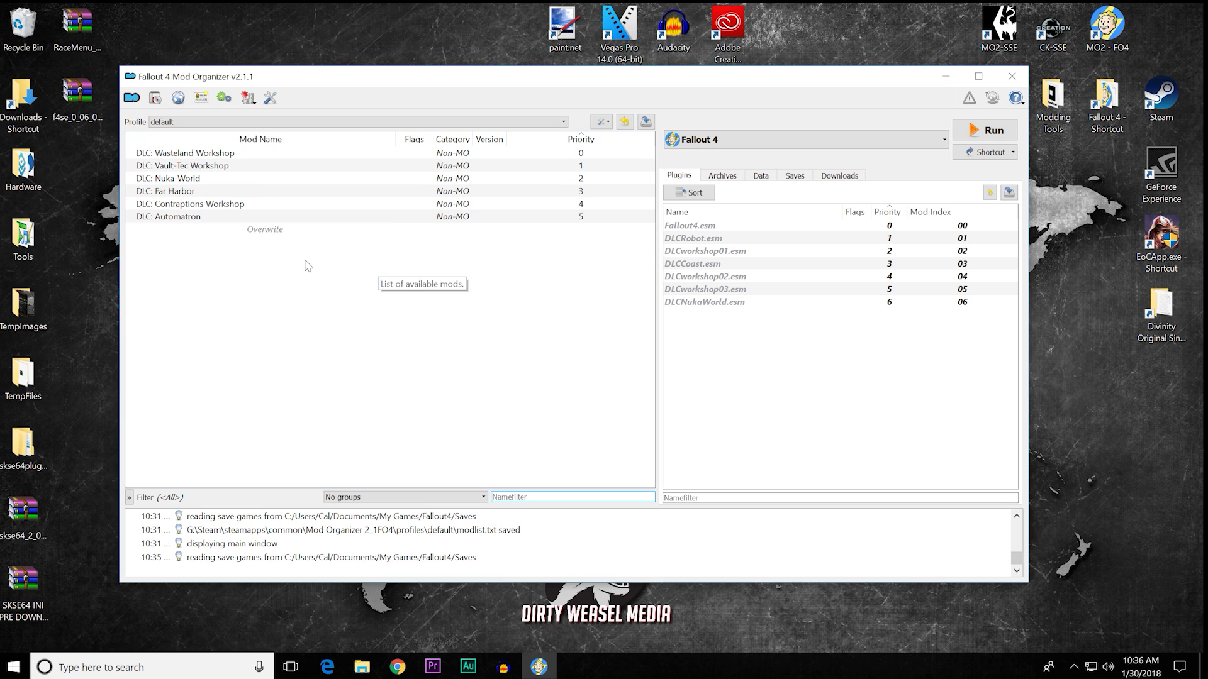
Step: Filter the plugin list by the name "fa" and clear the filter again
left_click(795, 420)
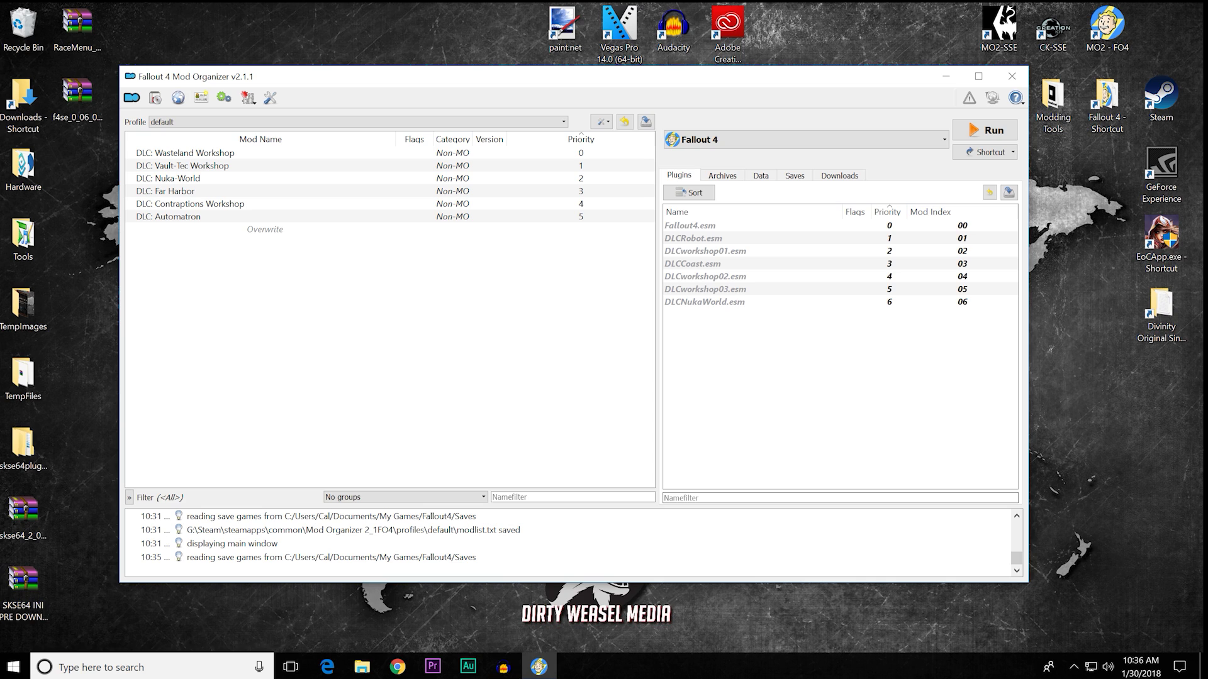
type("fa")
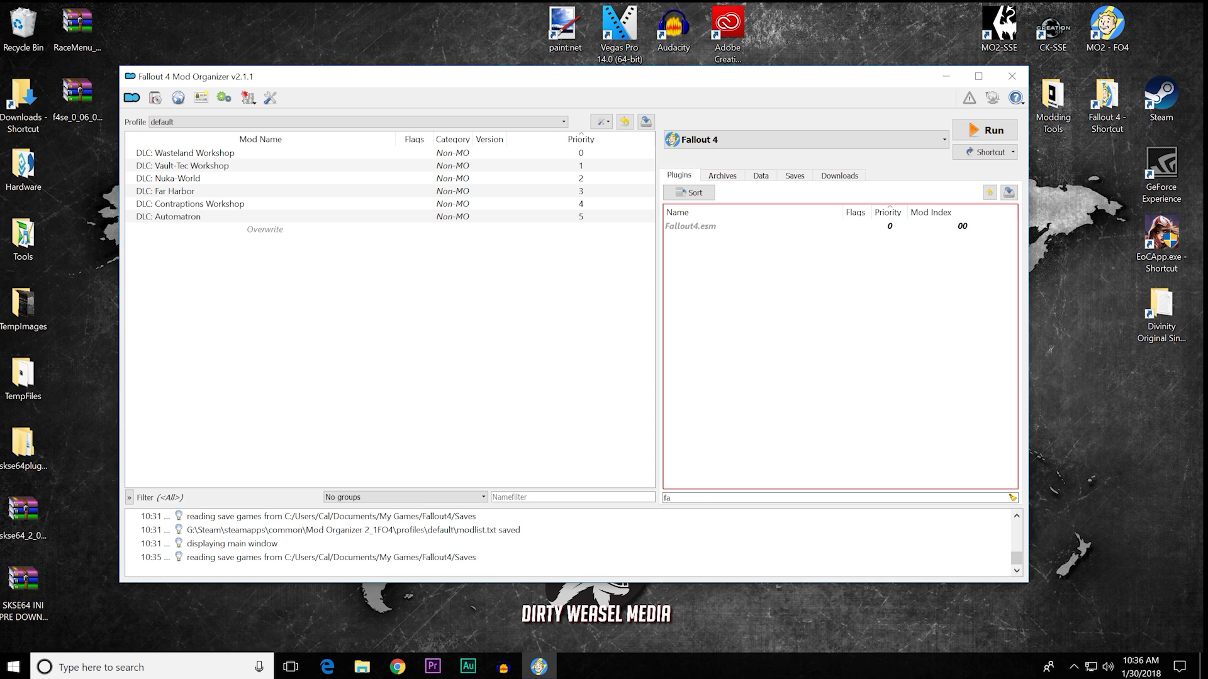
key("BackSpace")
key("BackSpace")
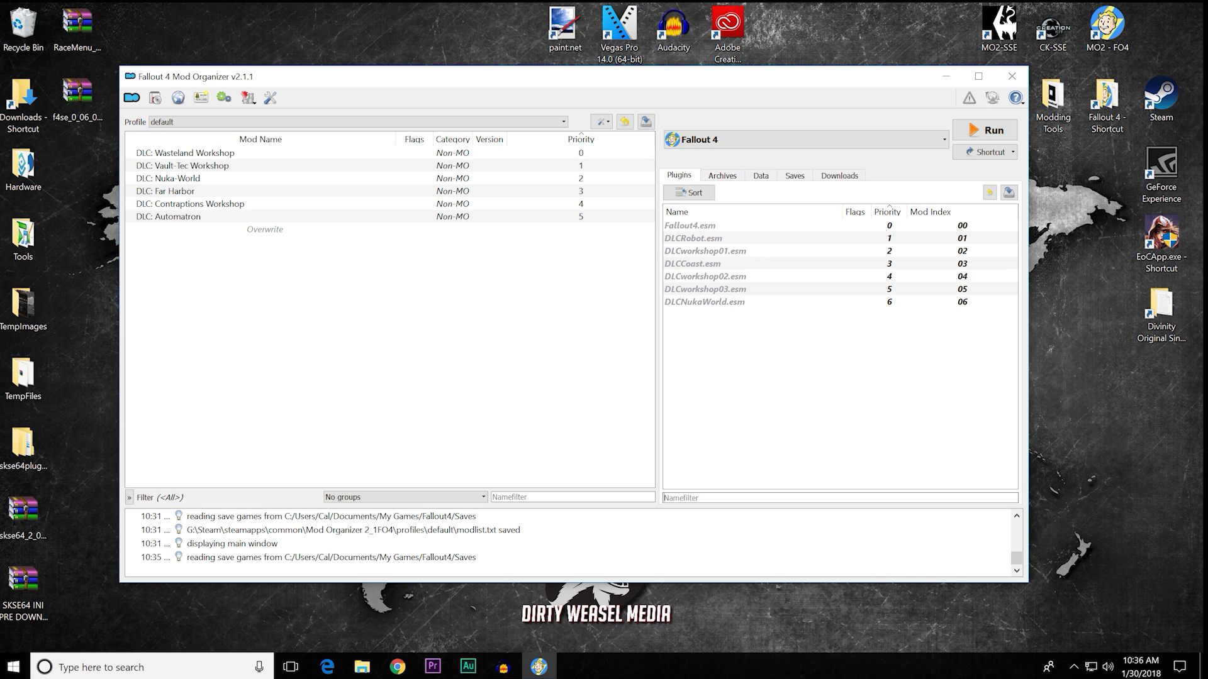
Step: Show the downloads list and look at the latest entries in the message log
left_click(849, 175)
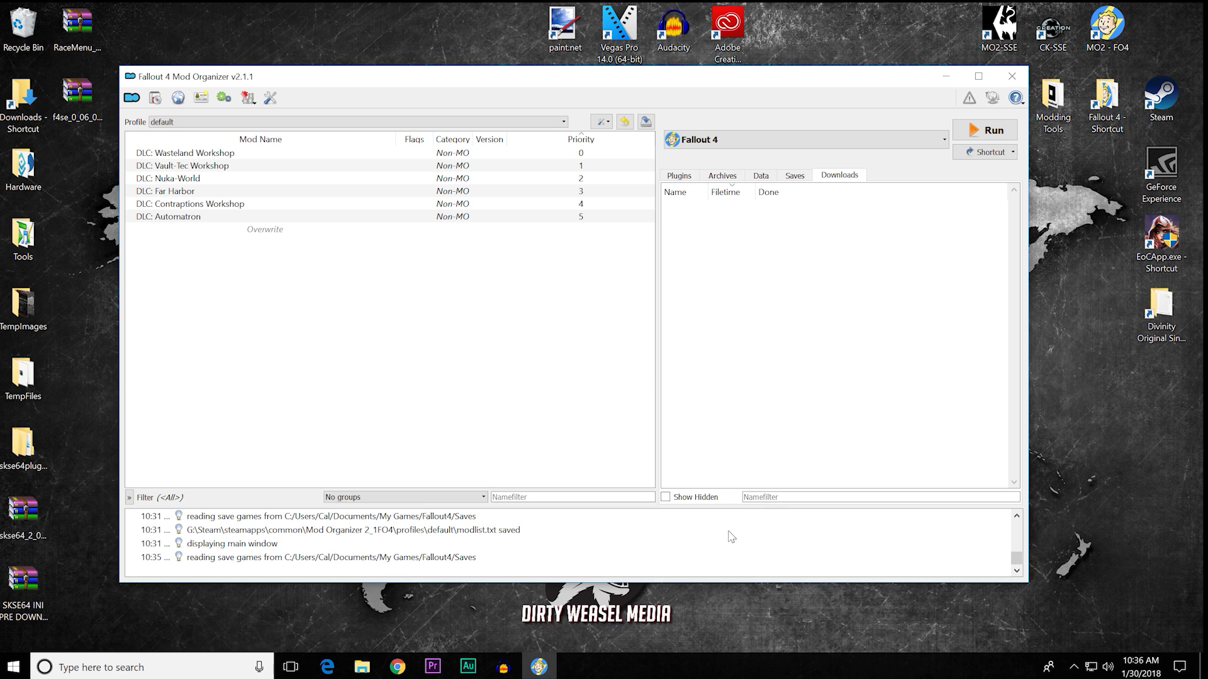
mouse_move(1016, 558)
left_mouse_down()
mouse_move(1015, 517)
mouse_move(1016, 560)
left_mouse_up()
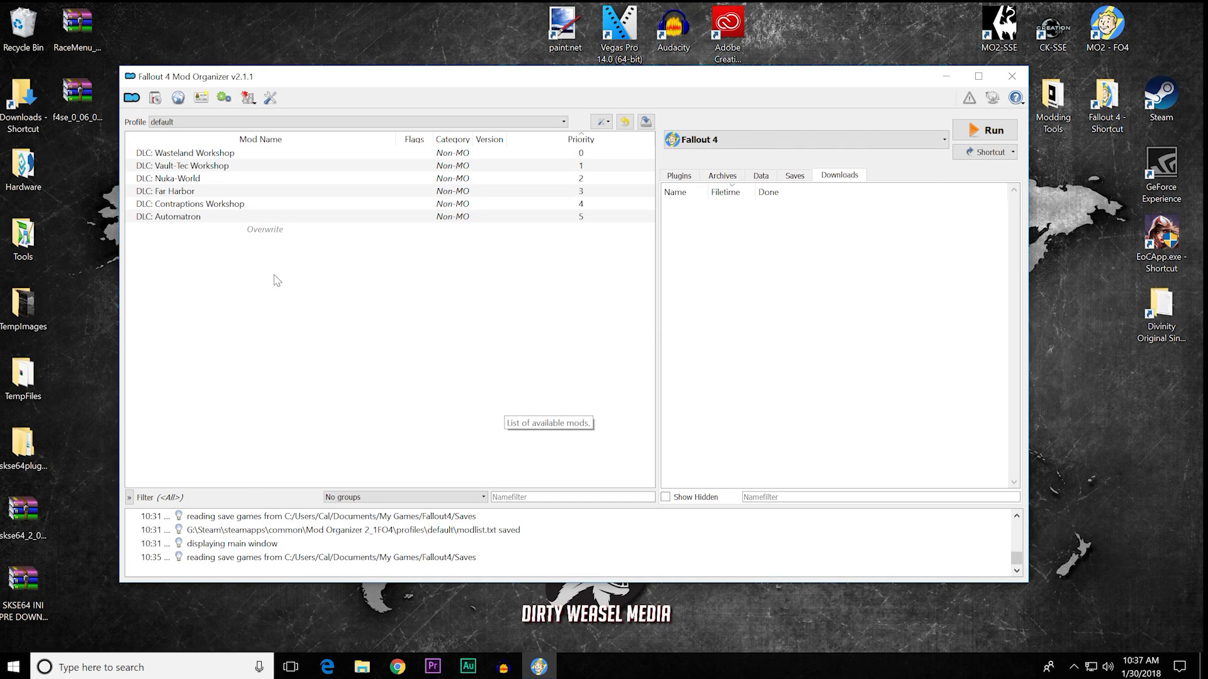
Step: Choose the desktop archive f4se_0_06_05.7z for installation and set the folder containing Scripts as its data directory
left_click(155, 98)
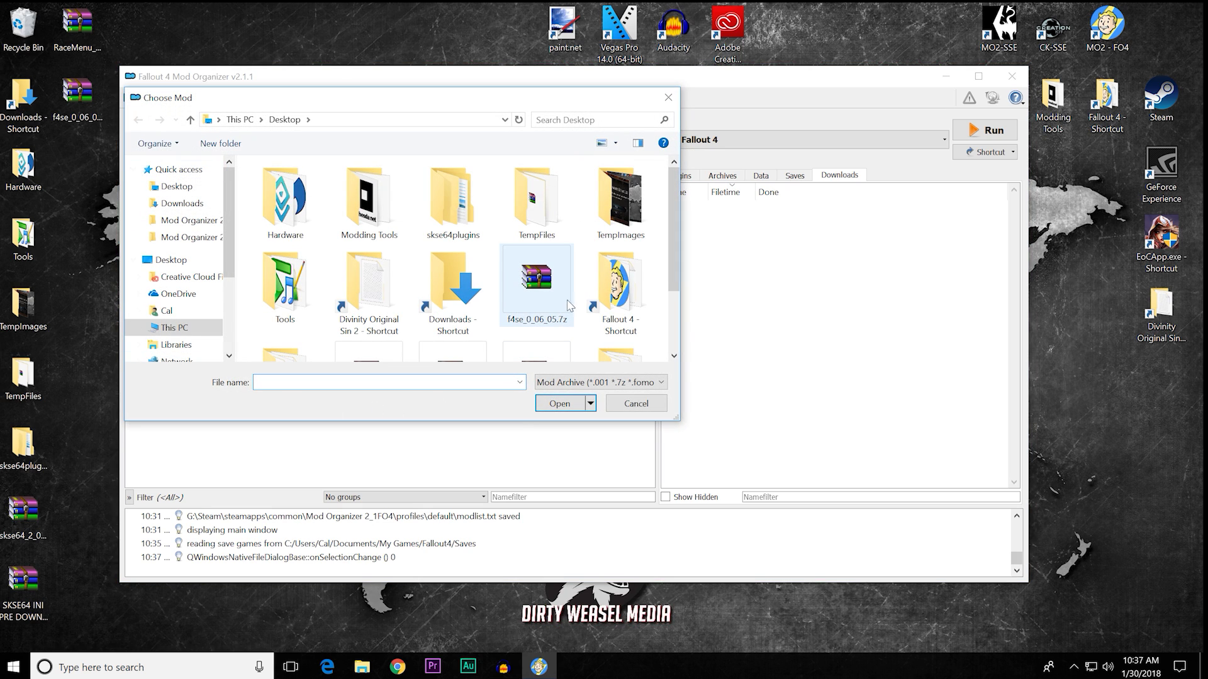
left_click(565, 299)
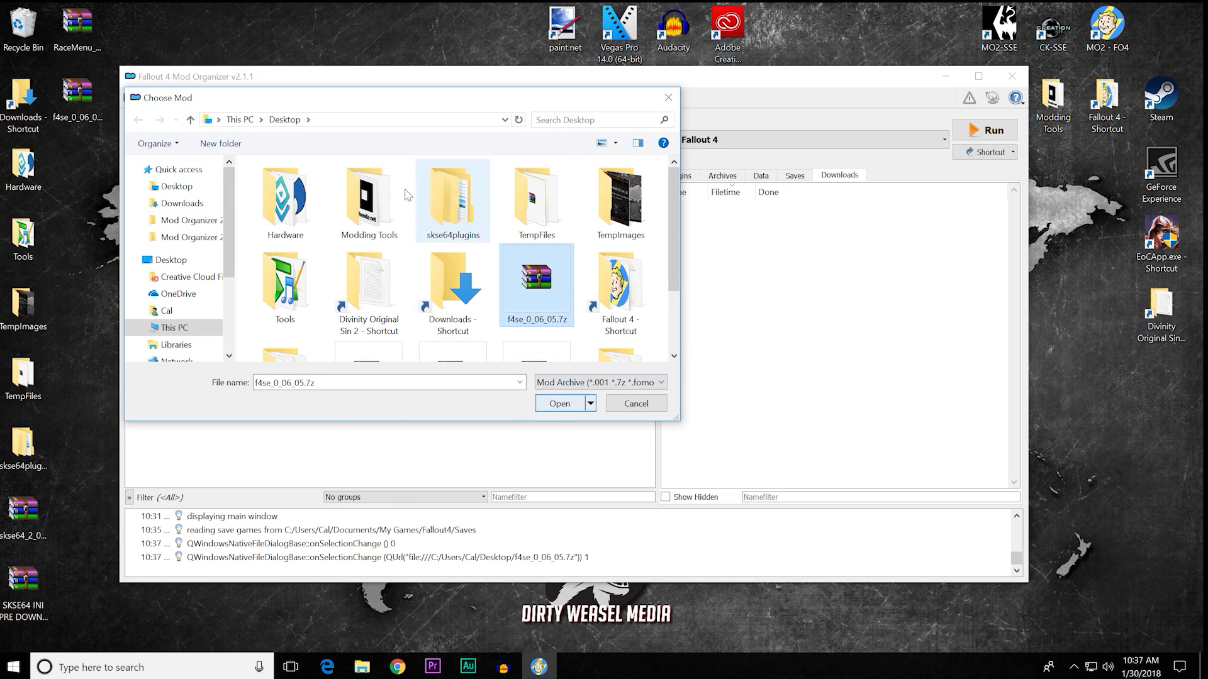
left_click_drag(390, 108, 530, 136)
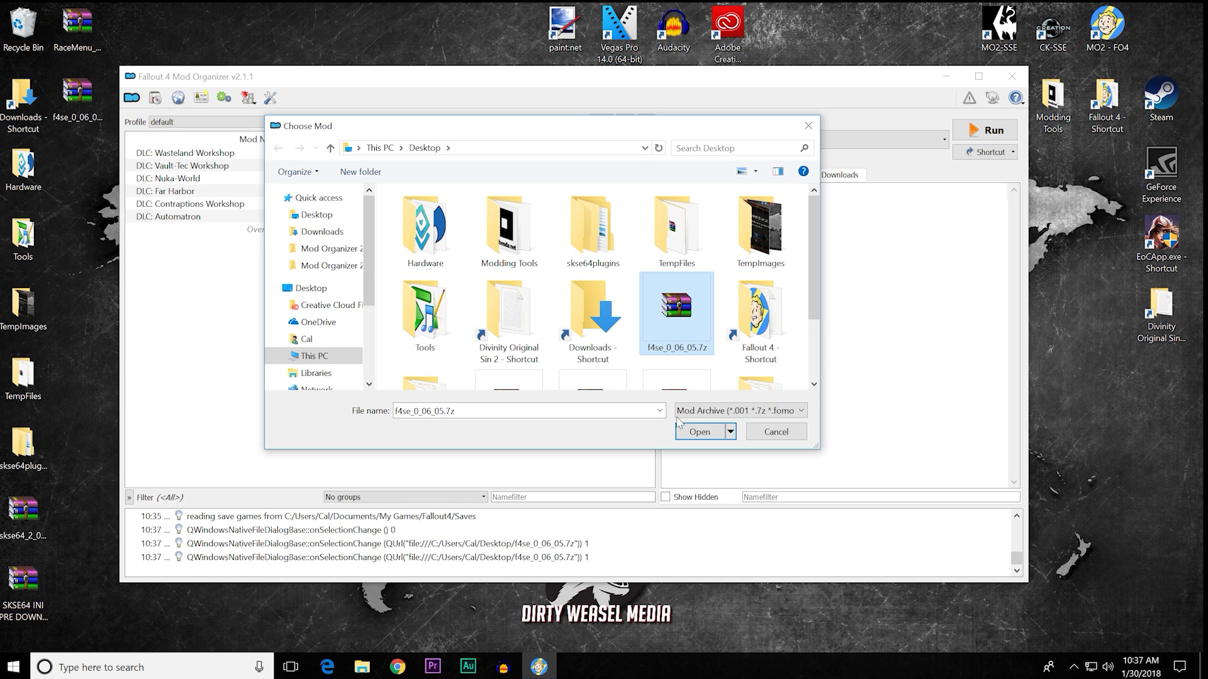
left_click(695, 431)
right_click(545, 314)
left_click(585, 322)
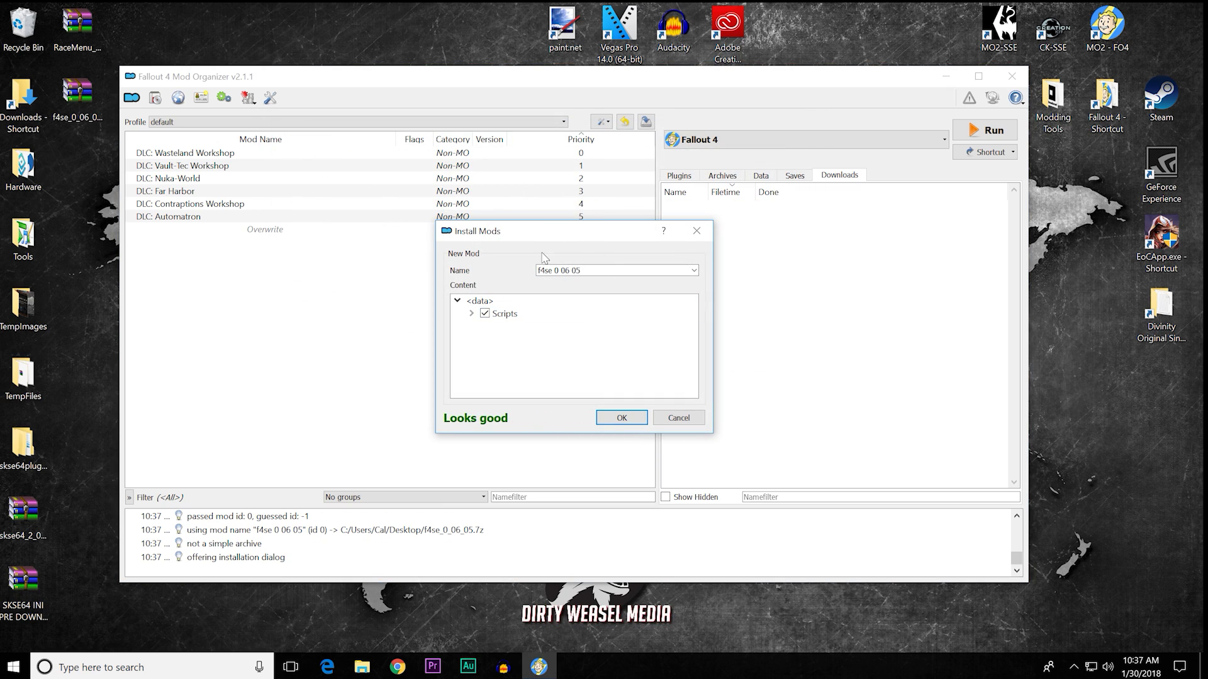
Step: Cancel the pending installation and add the desktop archive f4se_0_06_05.7z to the downloads list
left_click(670, 420)
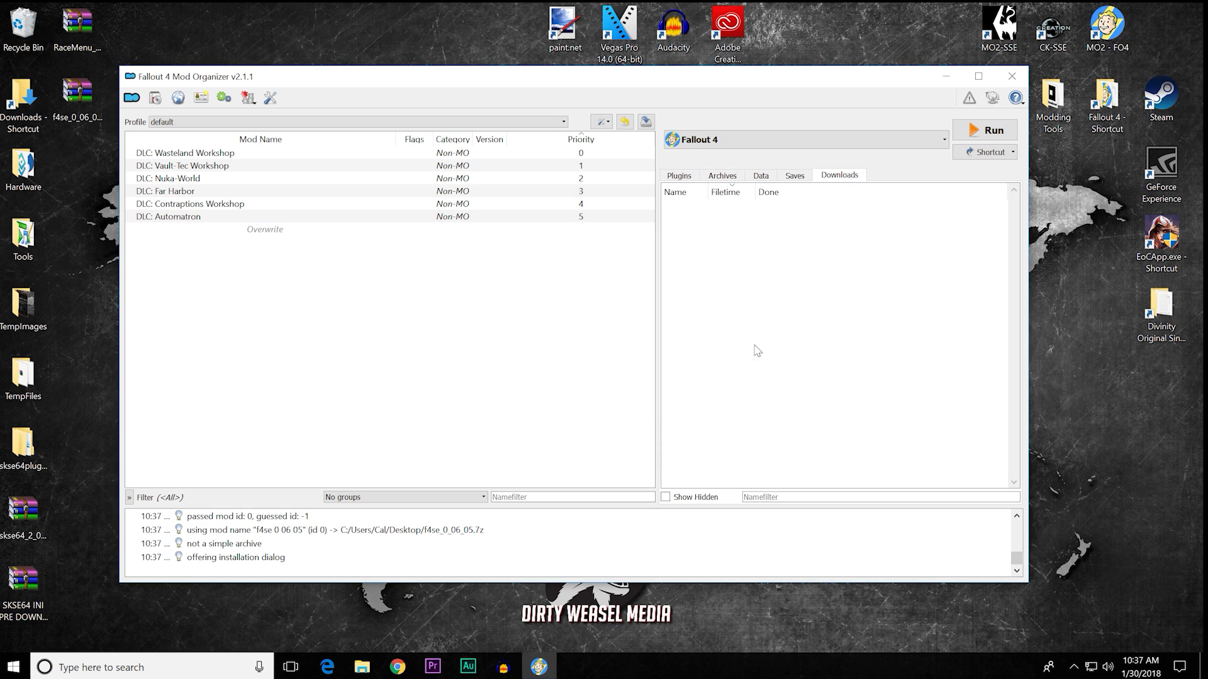
left_click_drag(80, 100, 794, 294)
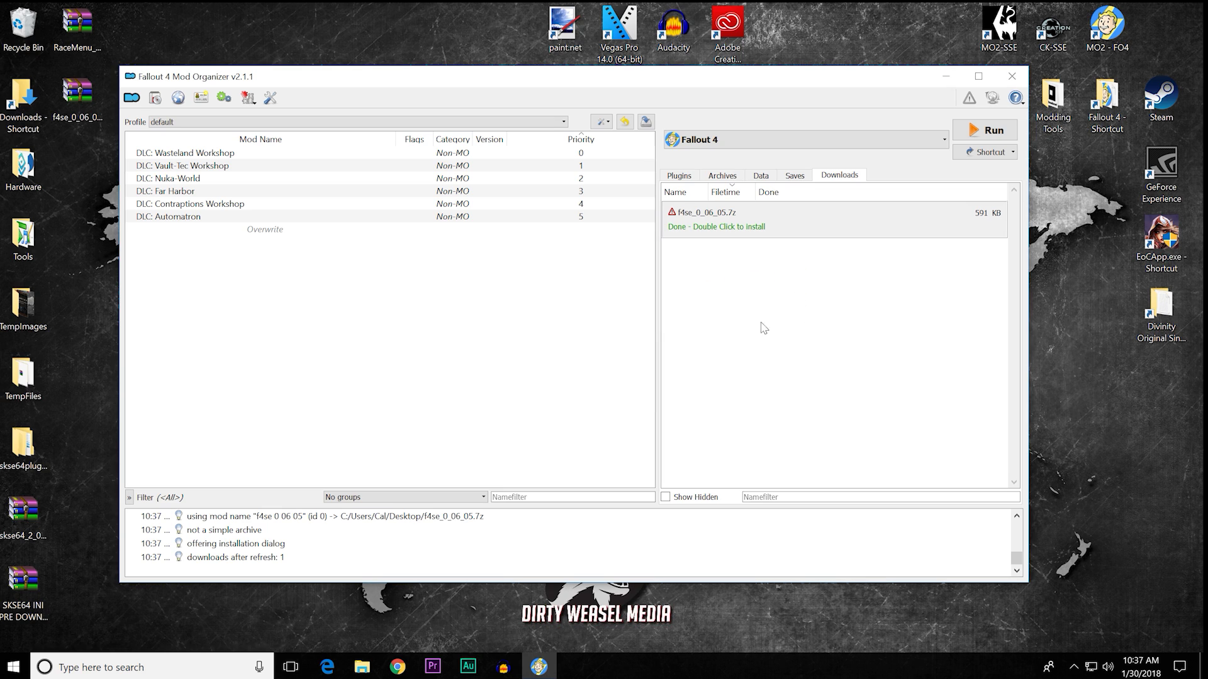
Step: Try installing the downloaded f4se_0_06_05.7z with its inner Data folder as the data directory, cancel, and delete the download
double_click(773, 236)
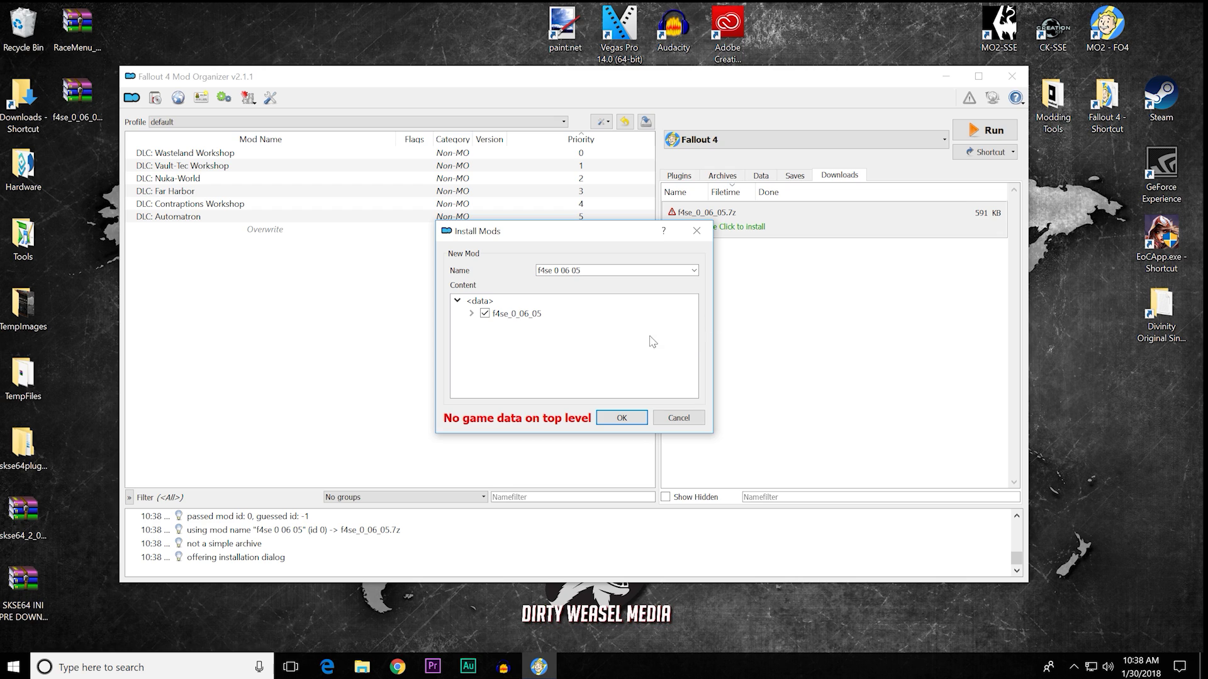
right_click(535, 319)
left_click(549, 323)
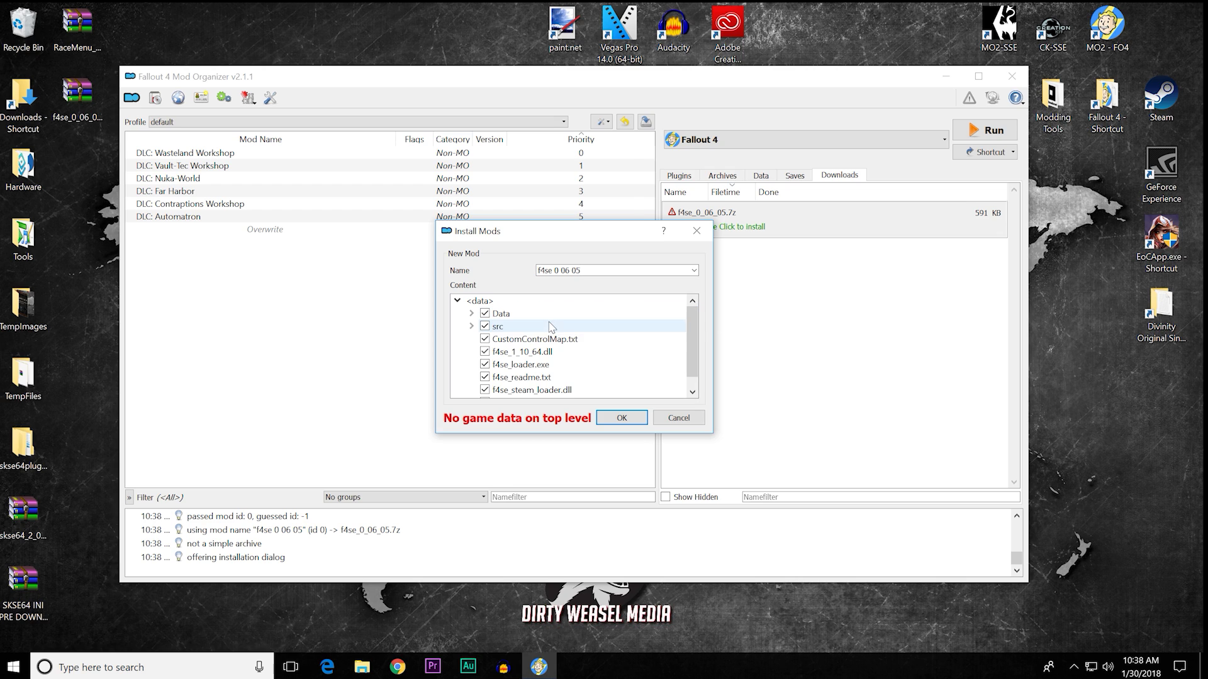
right_click(527, 320)
left_click(557, 323)
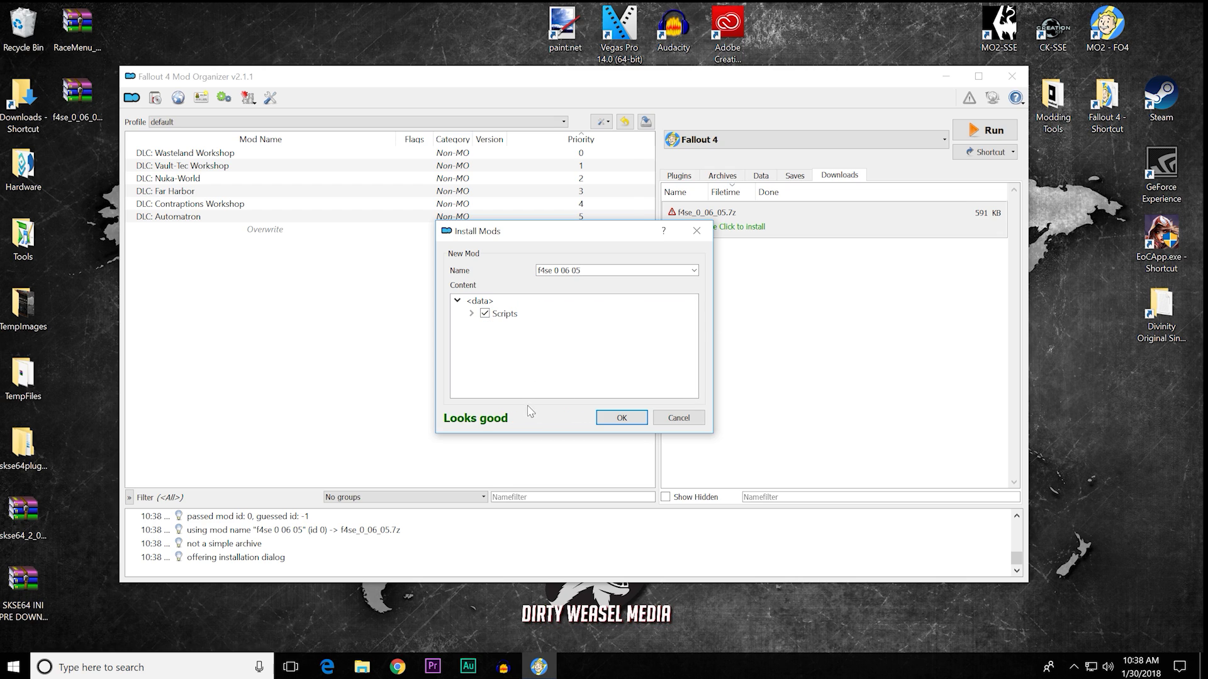
left_click(678, 419)
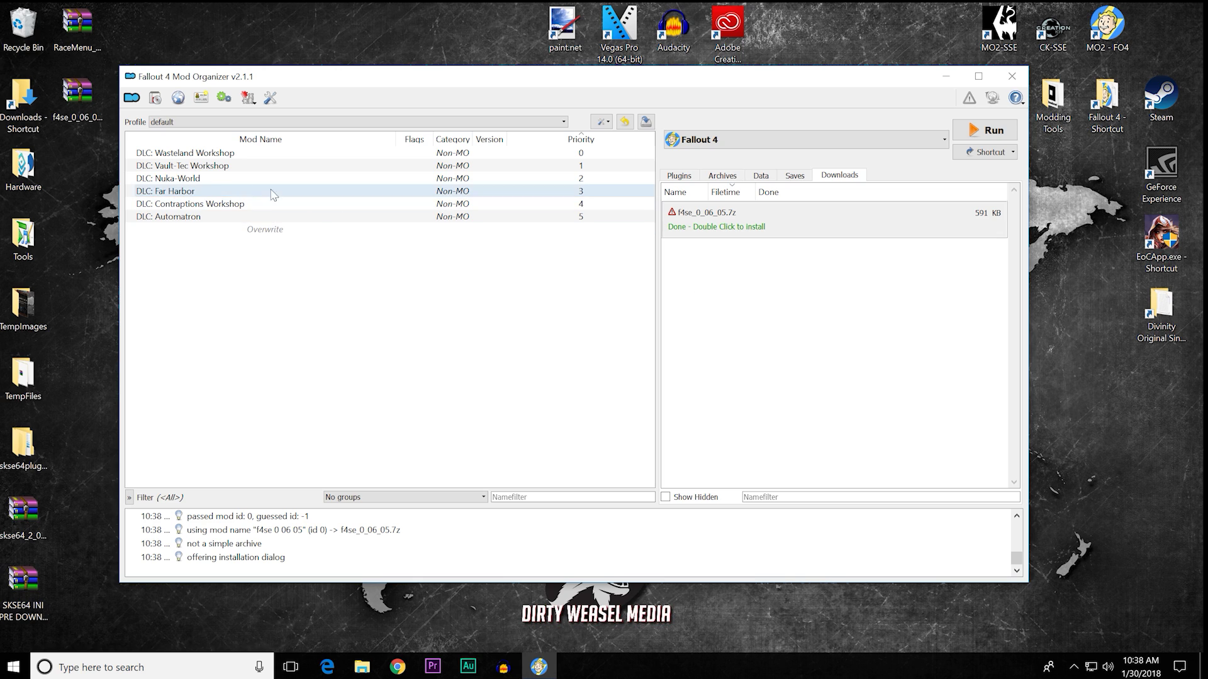
right_click(780, 228)
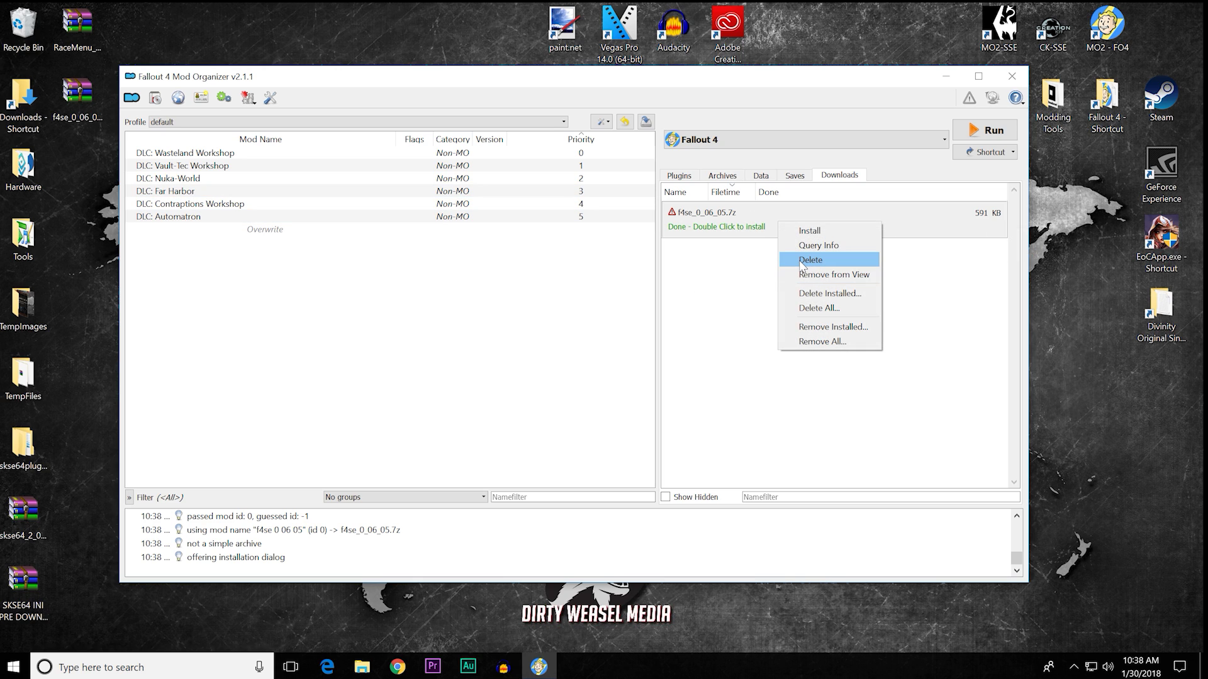
left_click(801, 260)
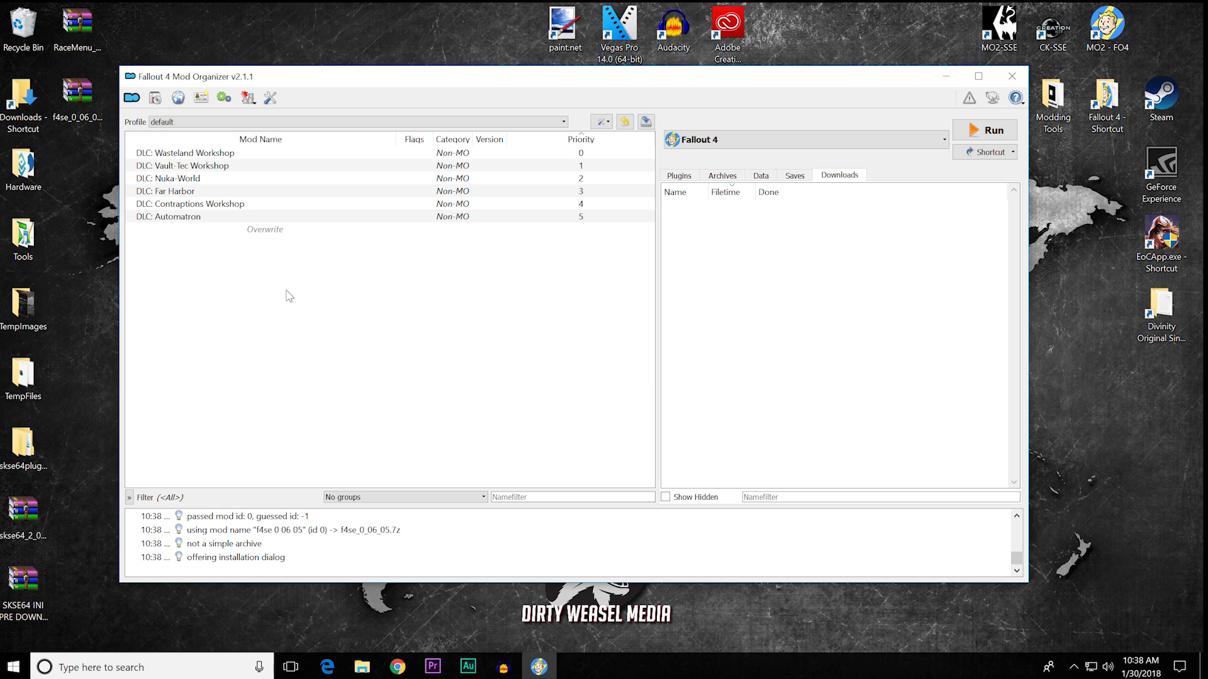
Step: View the Fallout 4 Nexus Mods page in the browser and close it
left_click(178, 99)
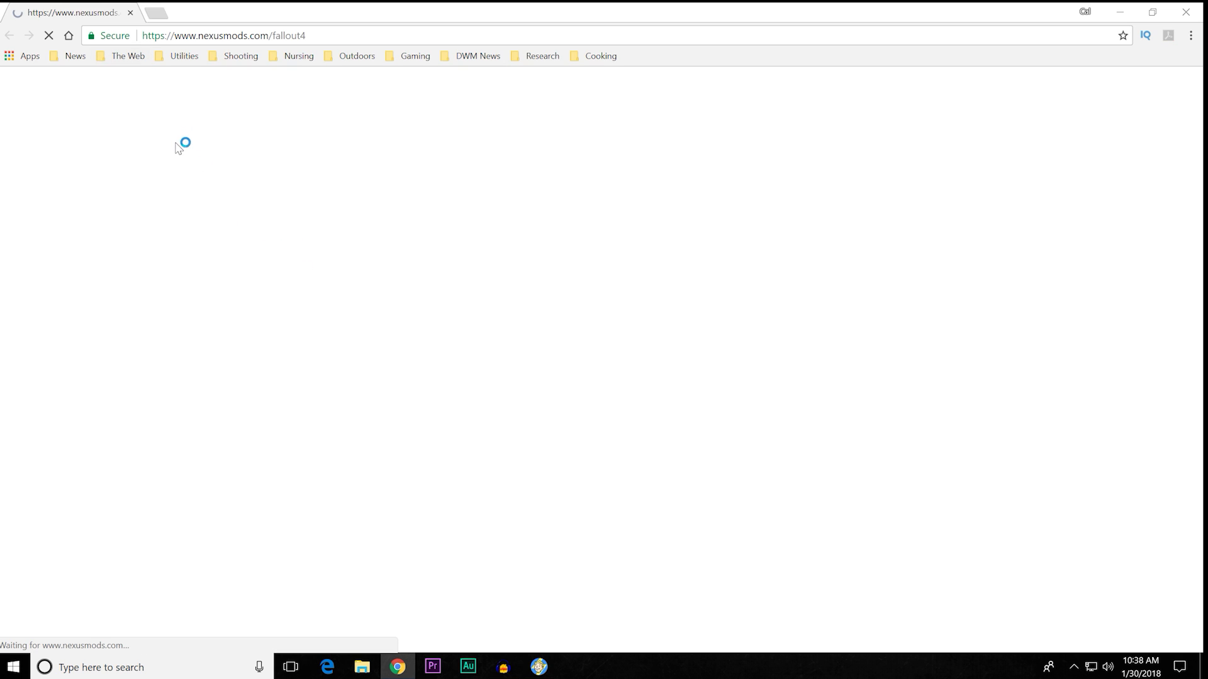
mouse_move(178, 151)
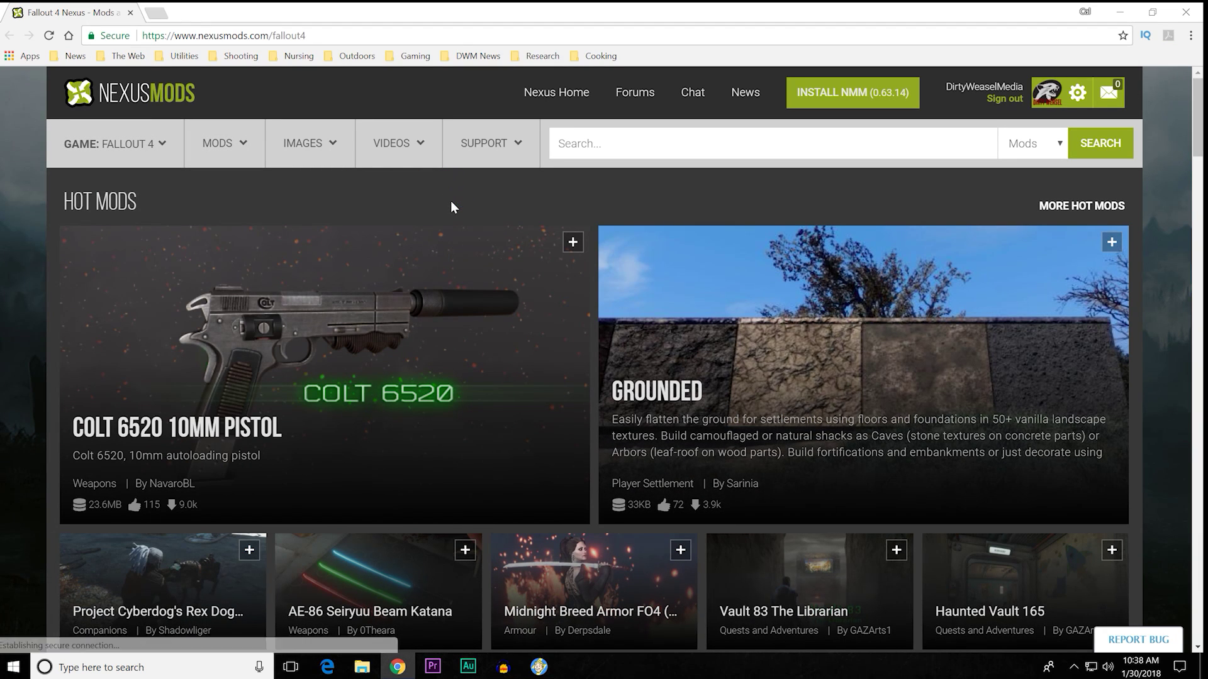
left_click(130, 12)
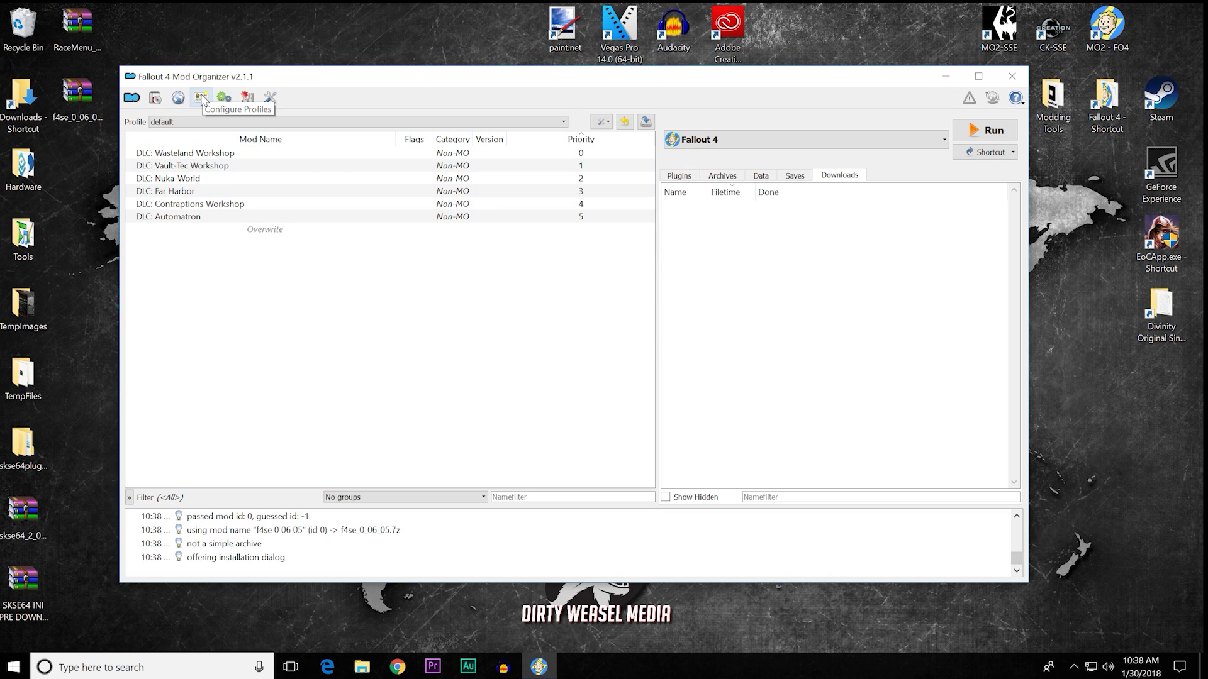
Step: Open the profile configuration and copy the default profile as Vanilla
left_click(201, 98)
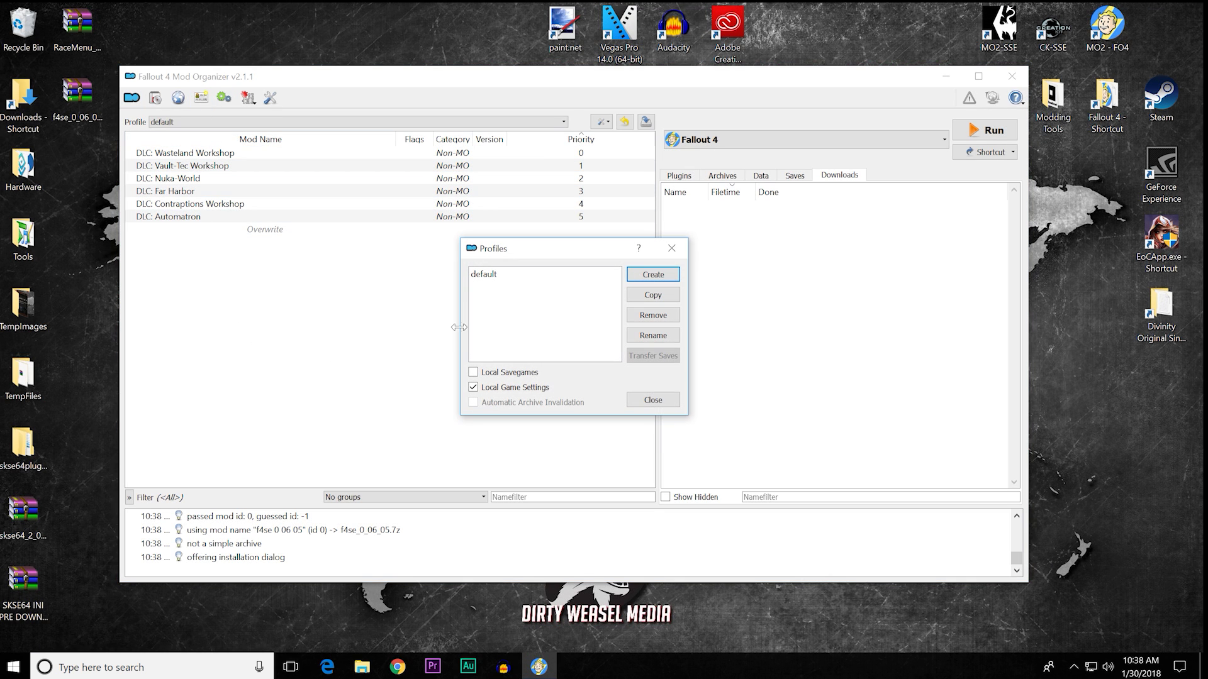
left_click_drag(574, 250, 464, 275)
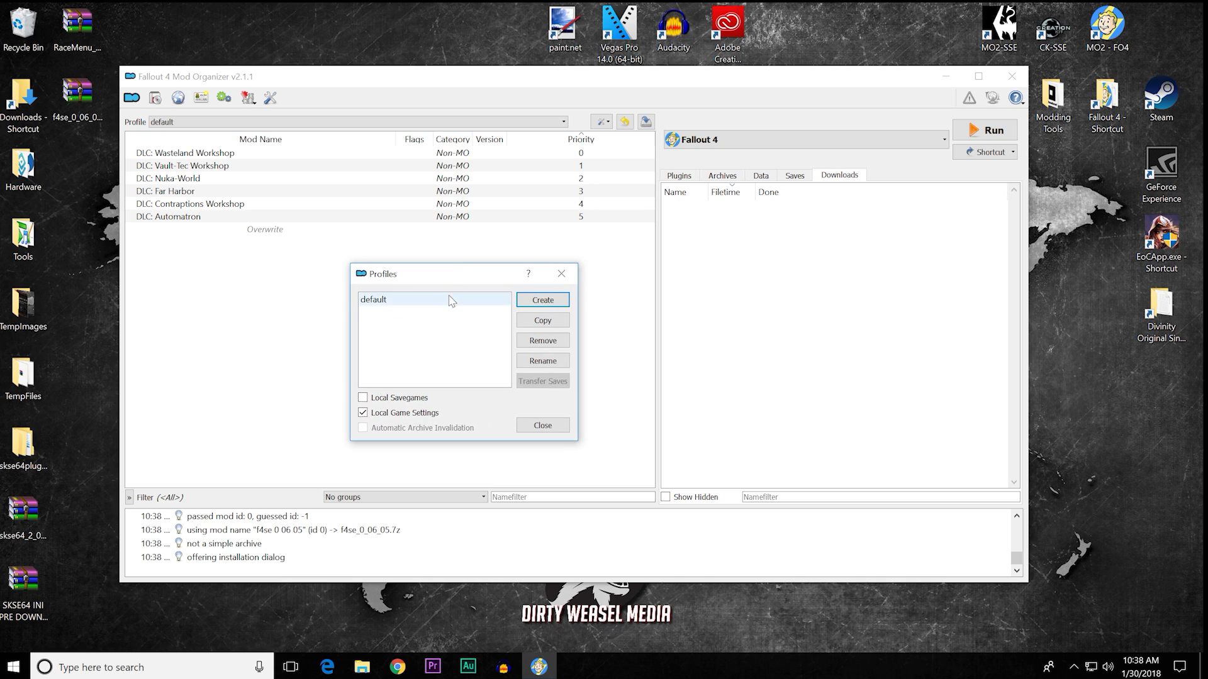
left_click(426, 307)
left_click(426, 307)
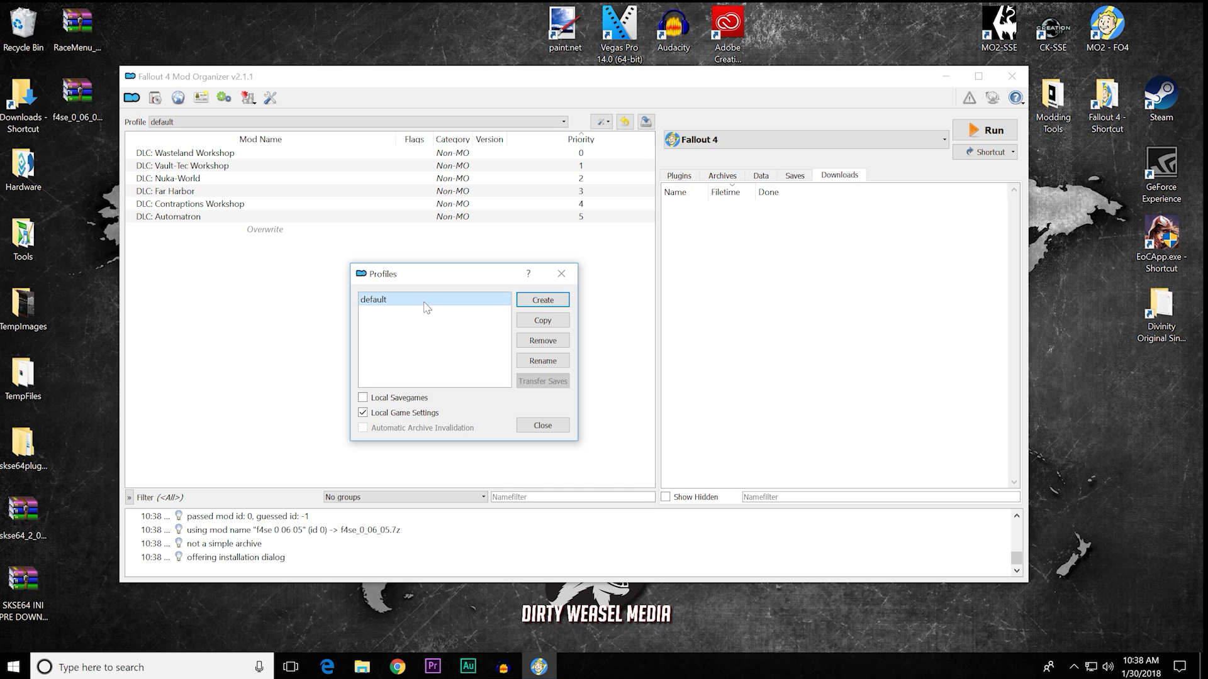
left_click(535, 303)
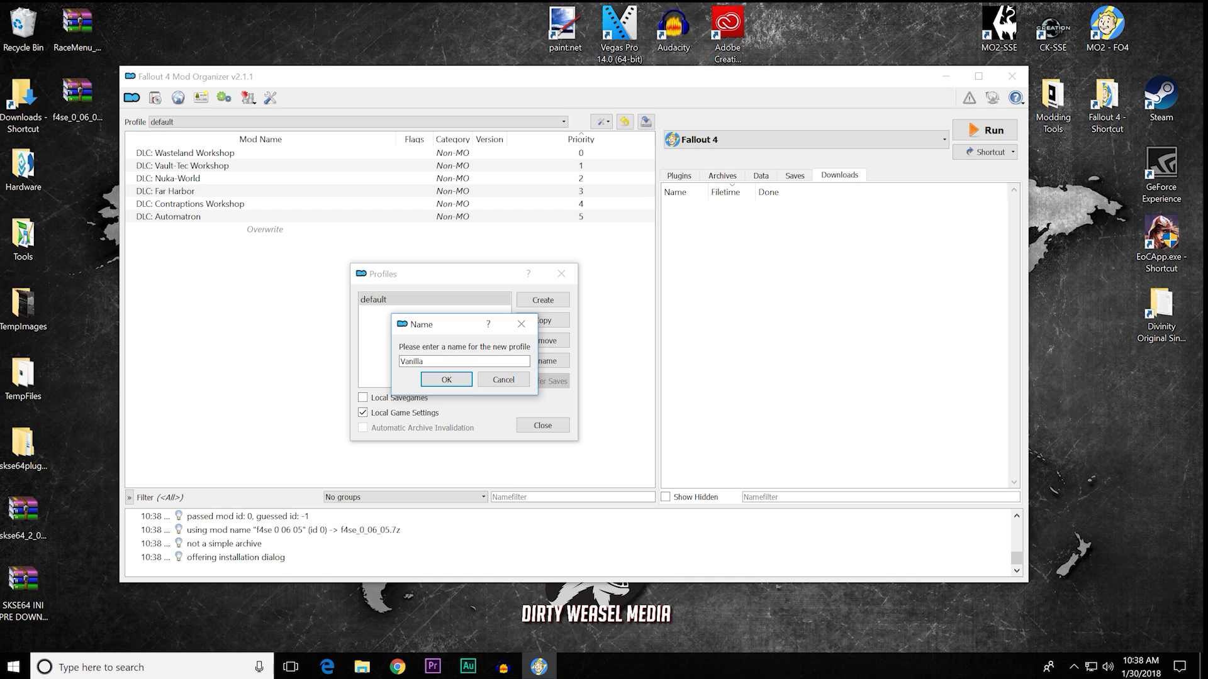
left_click(433, 380)
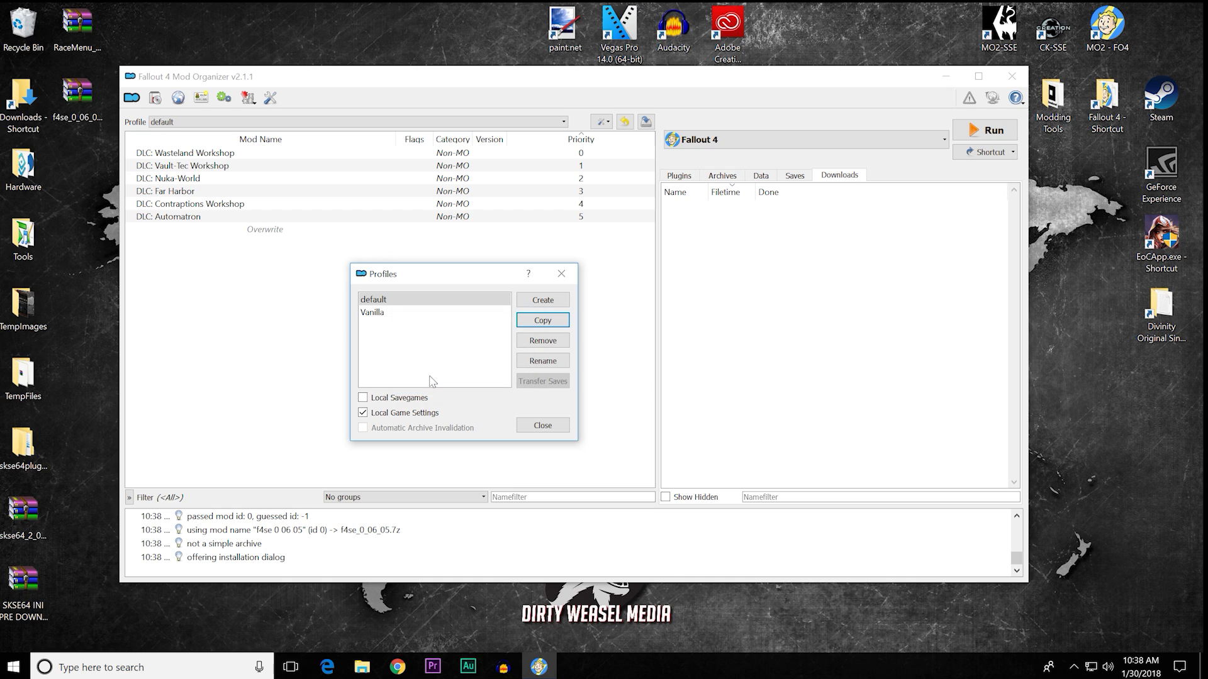
Step: Compare the settings of the two profiles and remove the copied Vanilla profile
left_click(430, 311)
left_click(421, 299)
left_click(423, 315)
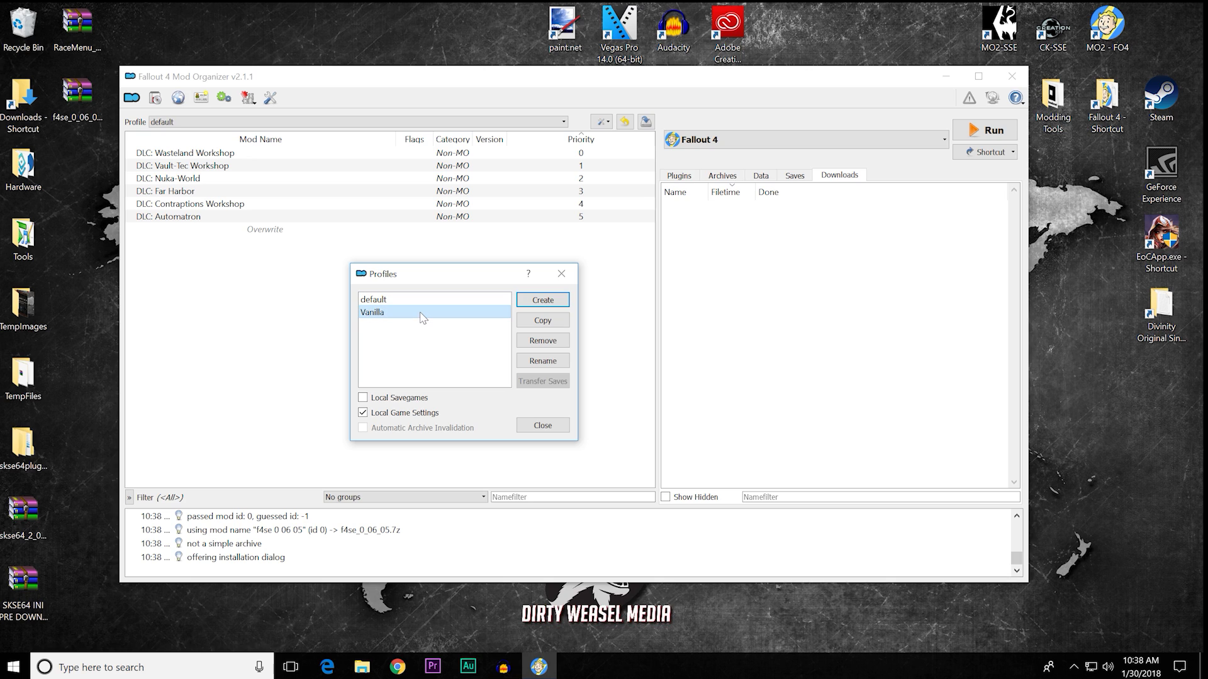
left_click(441, 301)
left_click(439, 311)
left_click(526, 342)
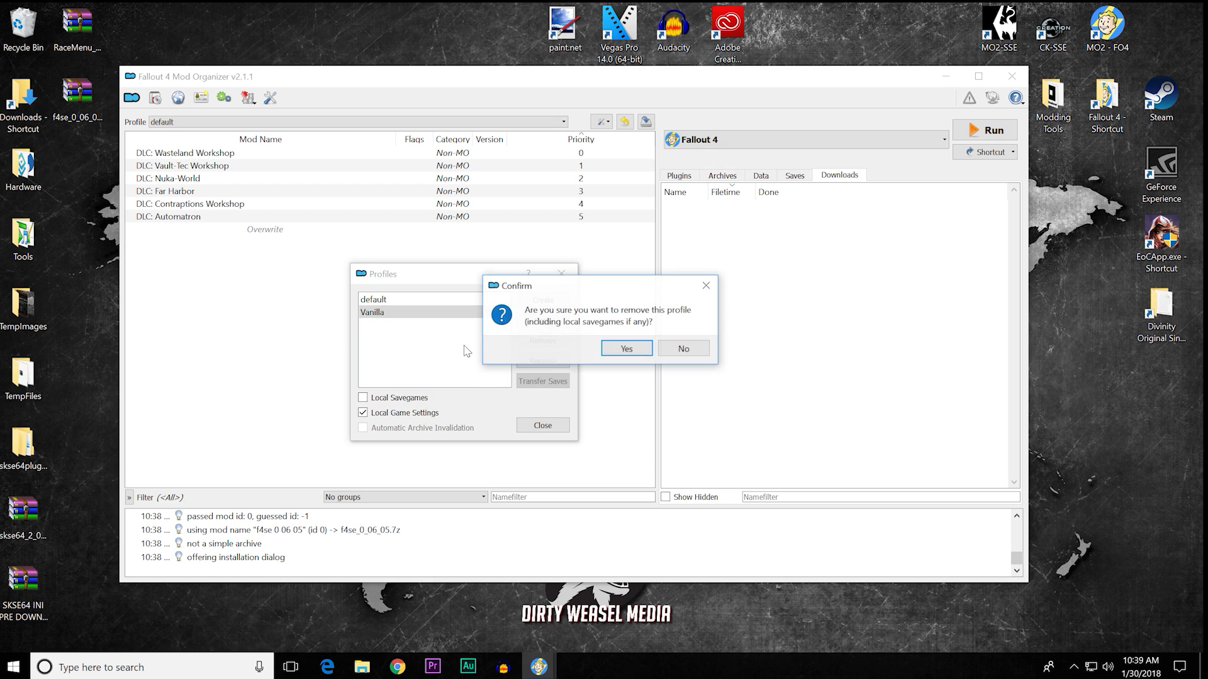
left_click(627, 349)
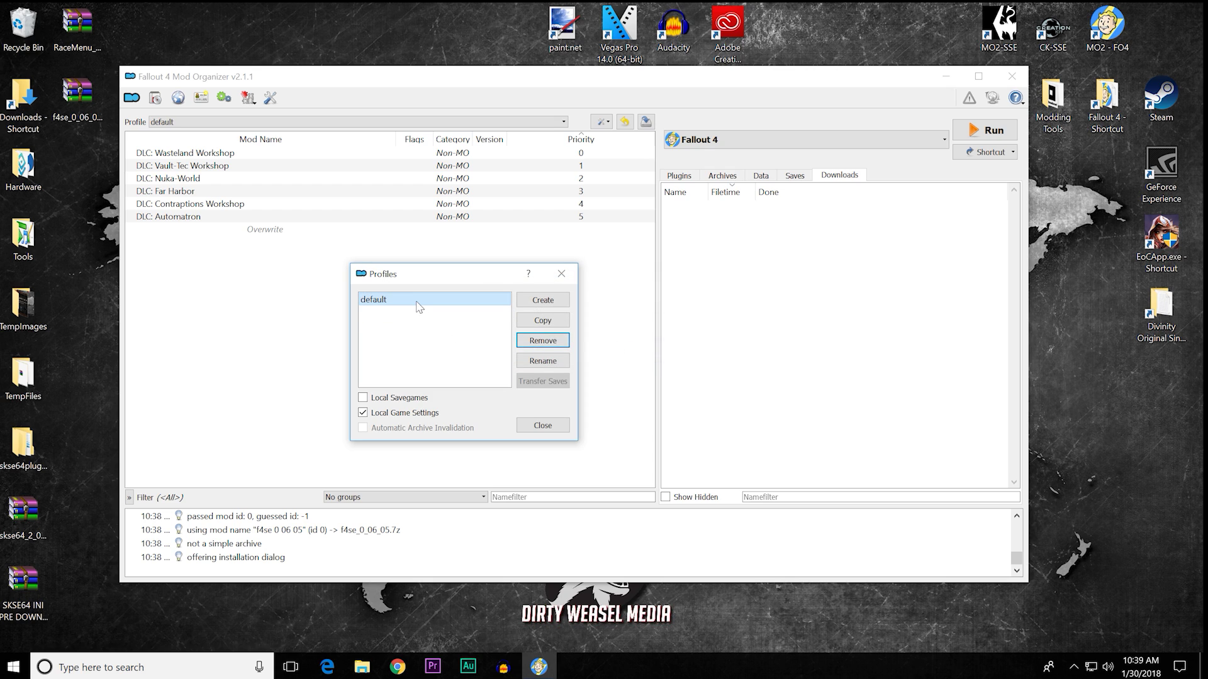
Step: Rename the default profile to Vanilla
left_click(544, 360)
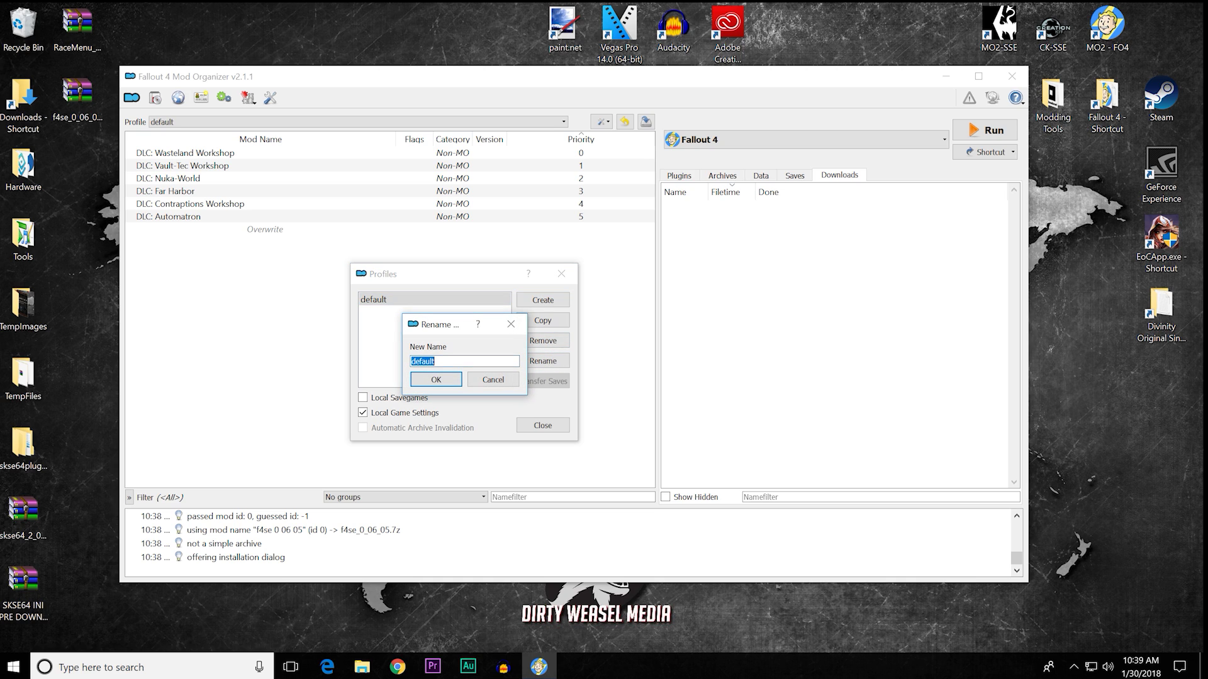
type("Vanilla")
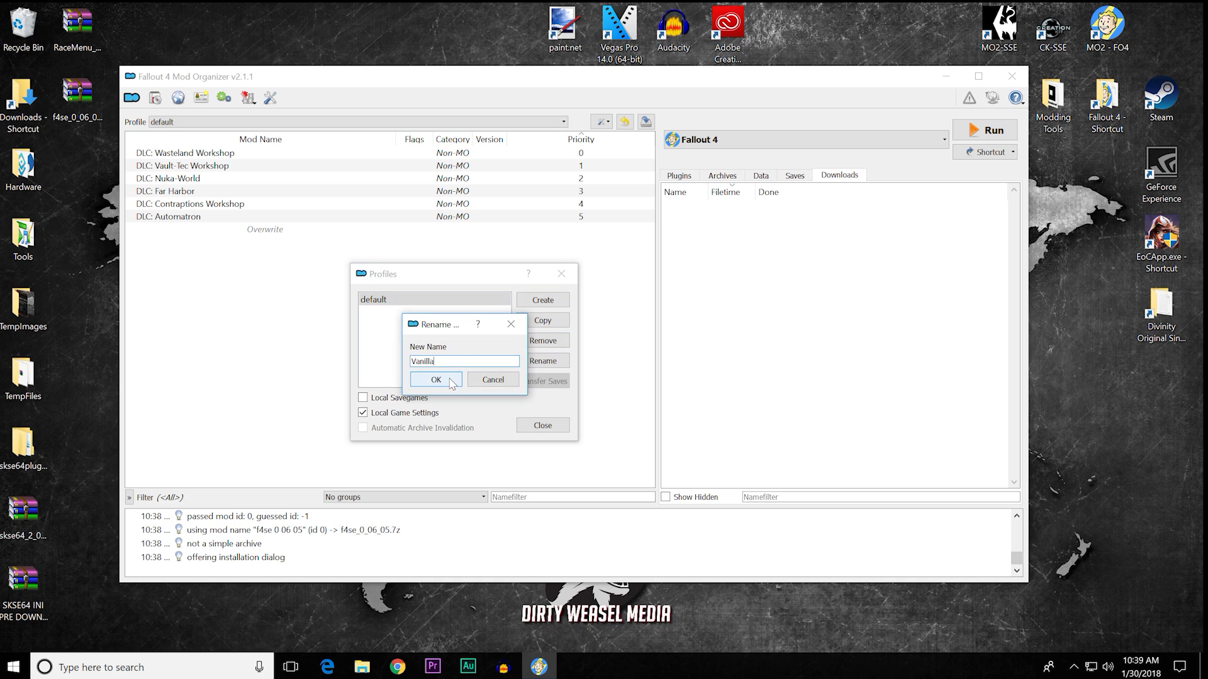
left_click(429, 380)
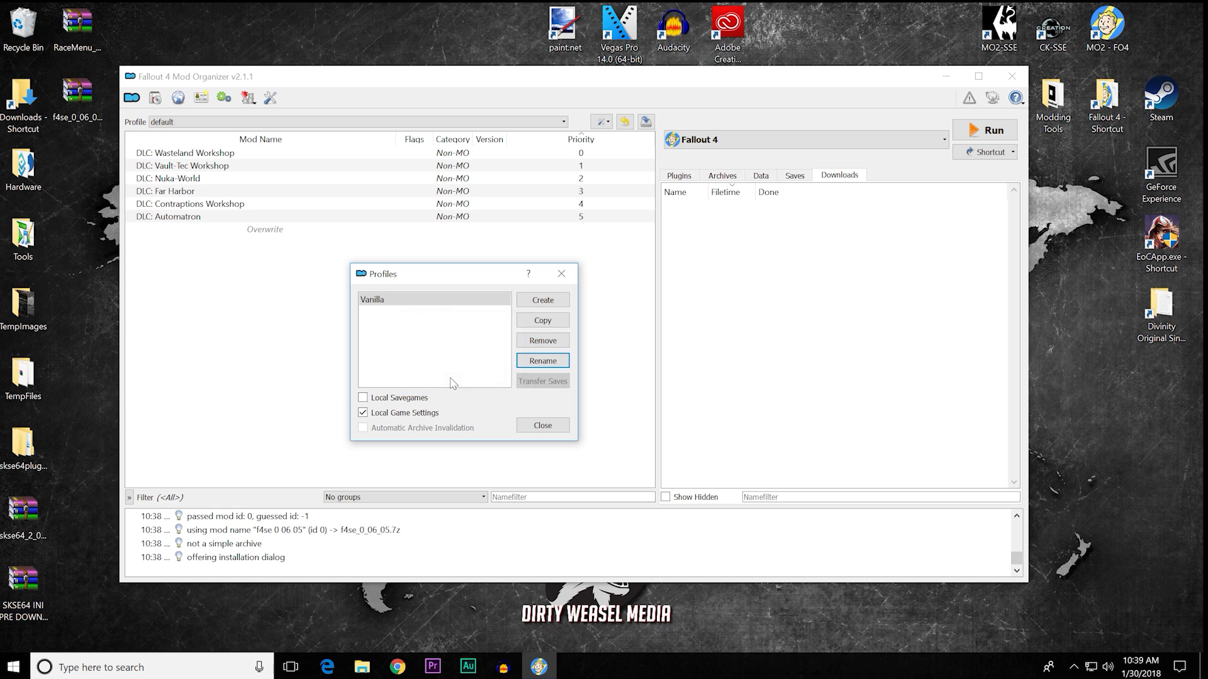
Step: Look at the new profile options without creating one, and copy the Vanilla profile as DWM
left_click(545, 305)
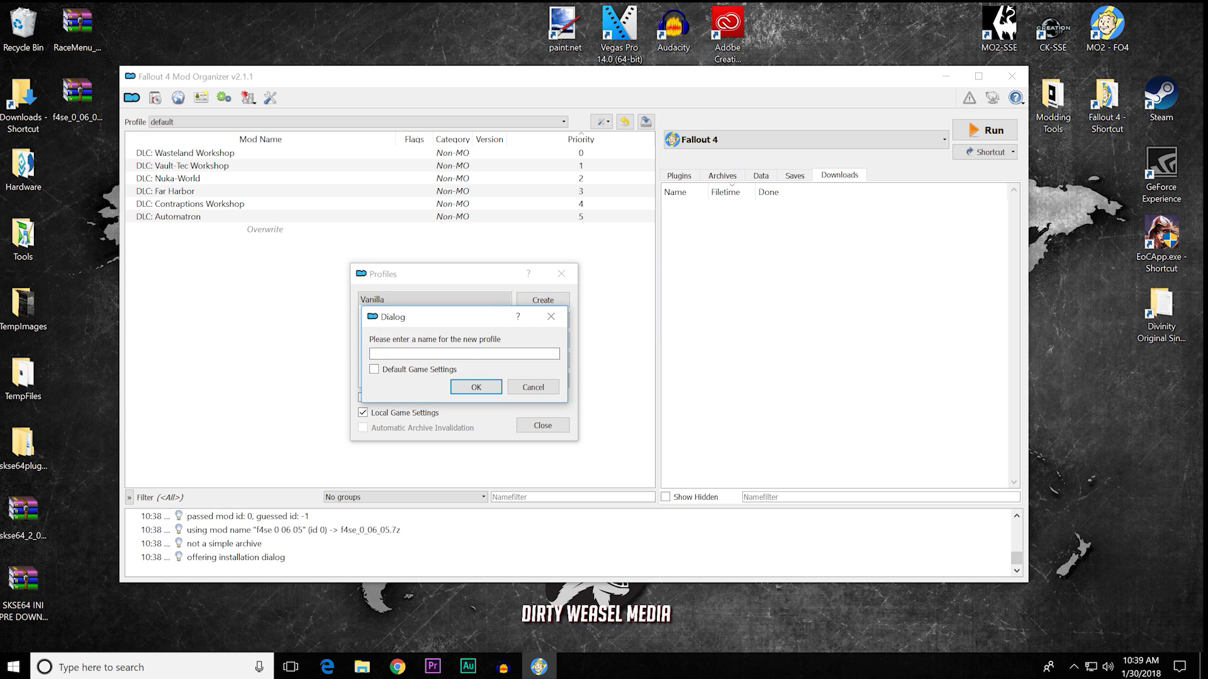
left_click(533, 387)
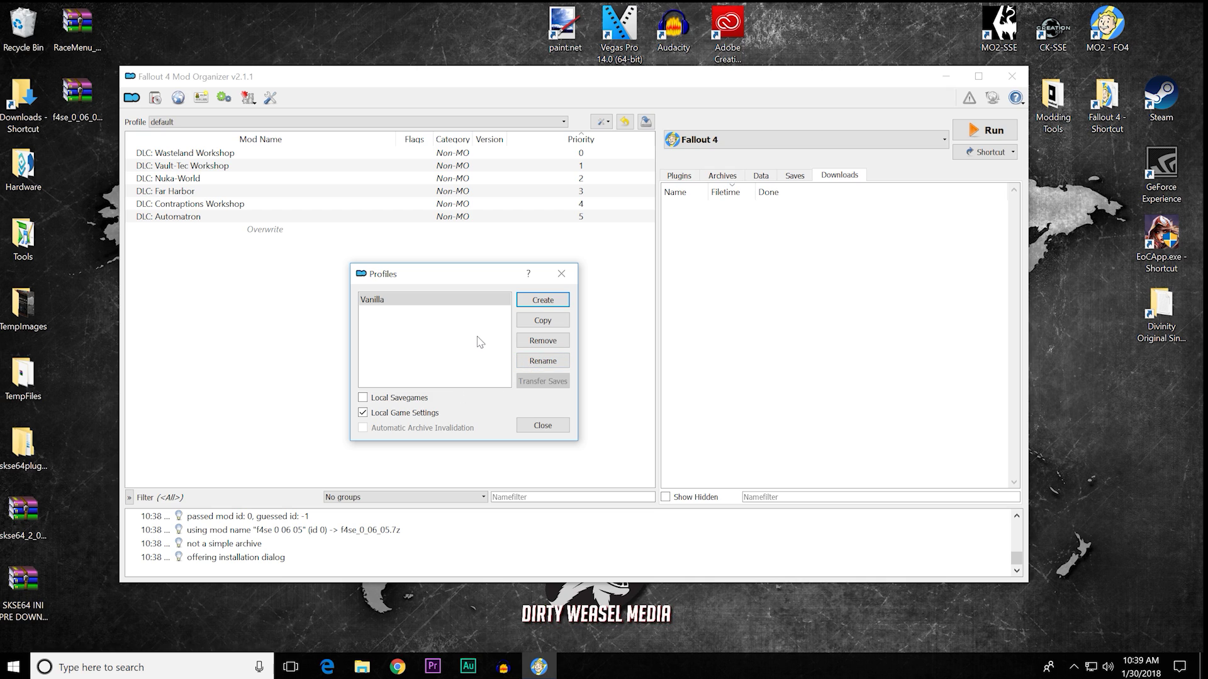
left_click(549, 324)
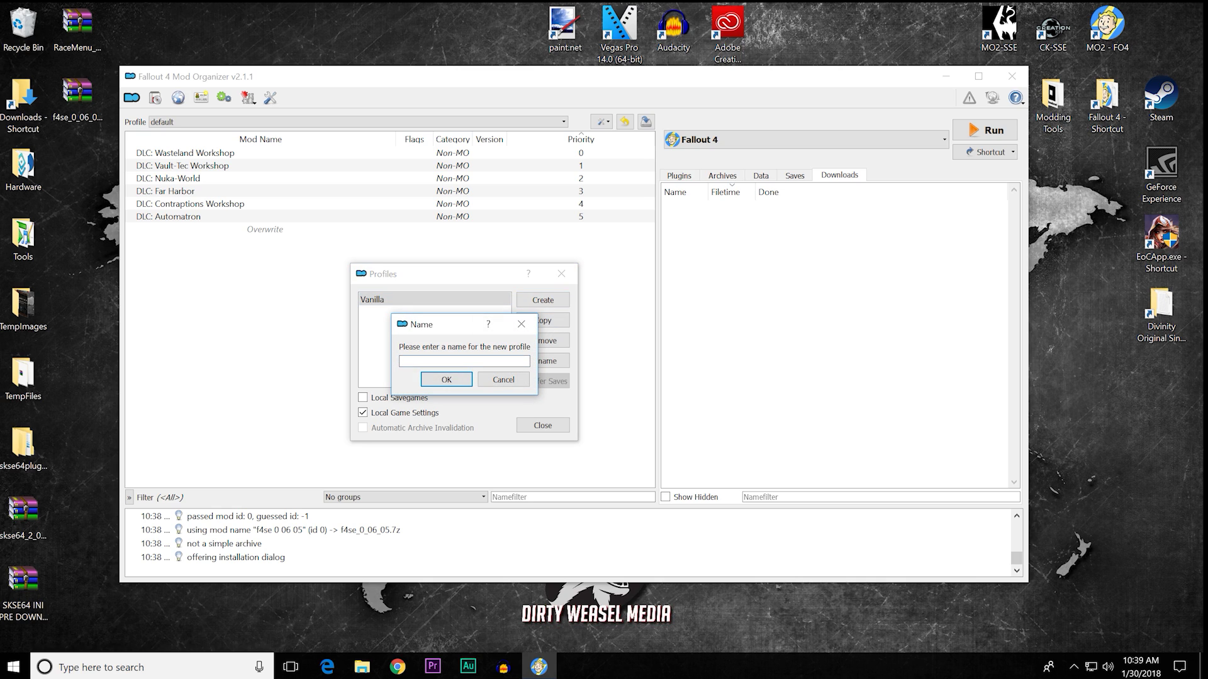
type("DWM")
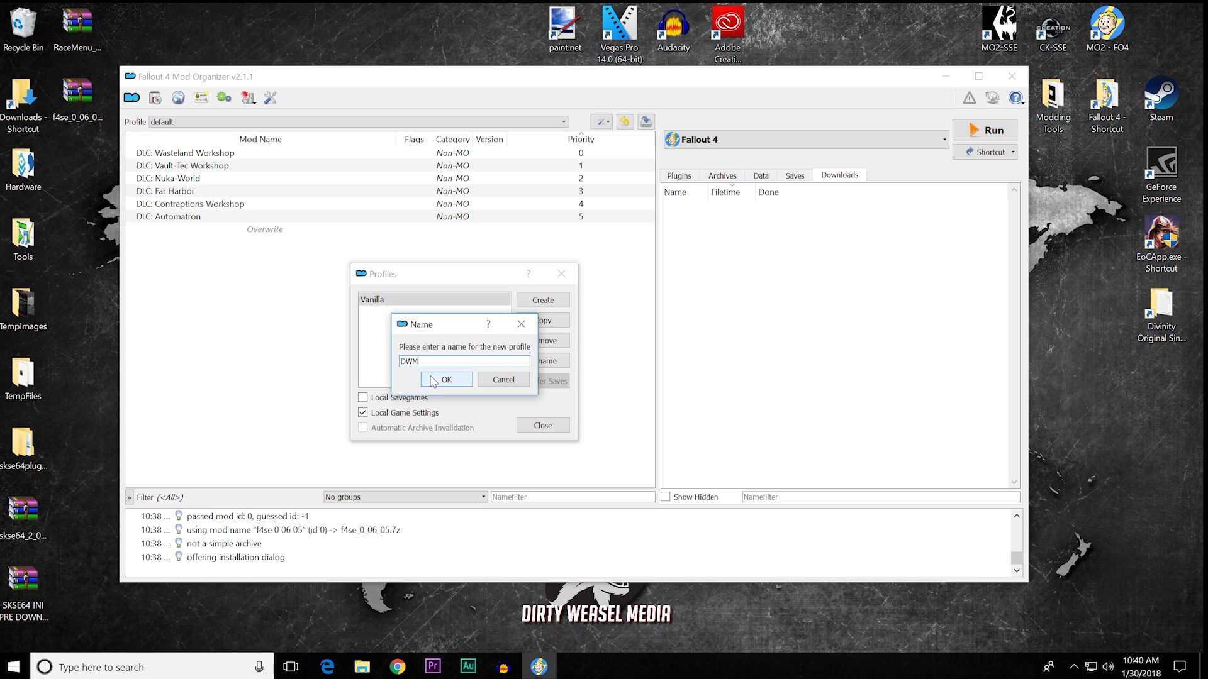
left_click(434, 380)
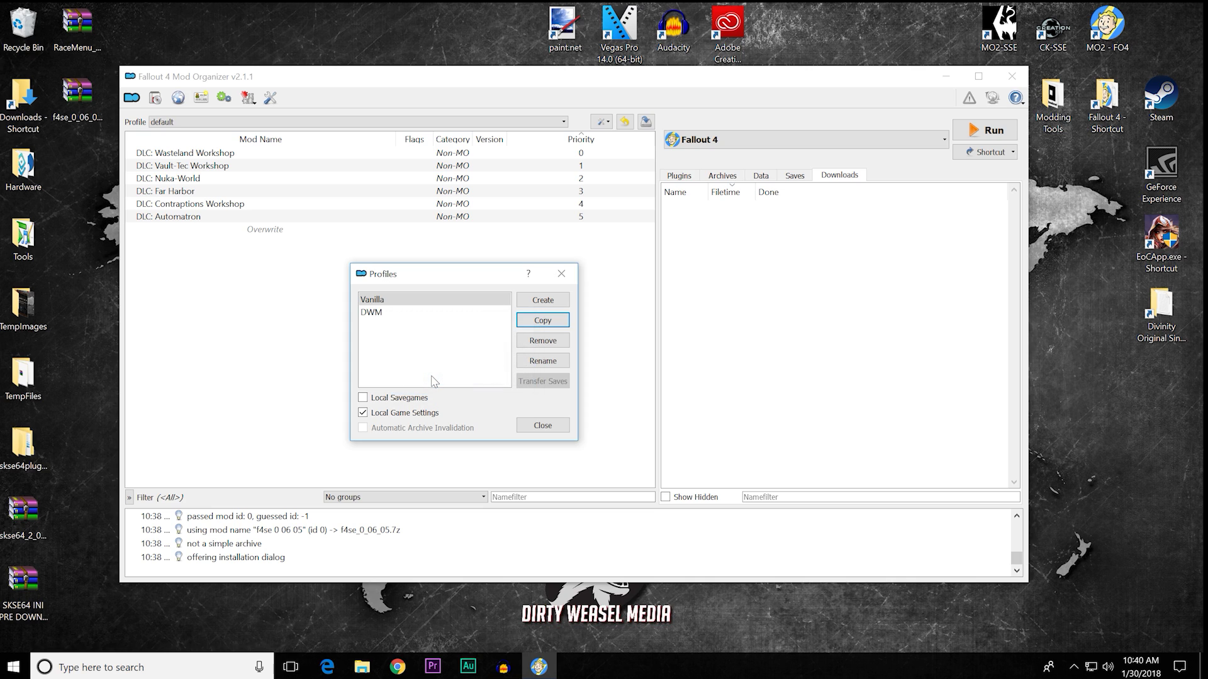
Step: Enable local savegames for the DWM profile and close the profile configuration
left_click(390, 313)
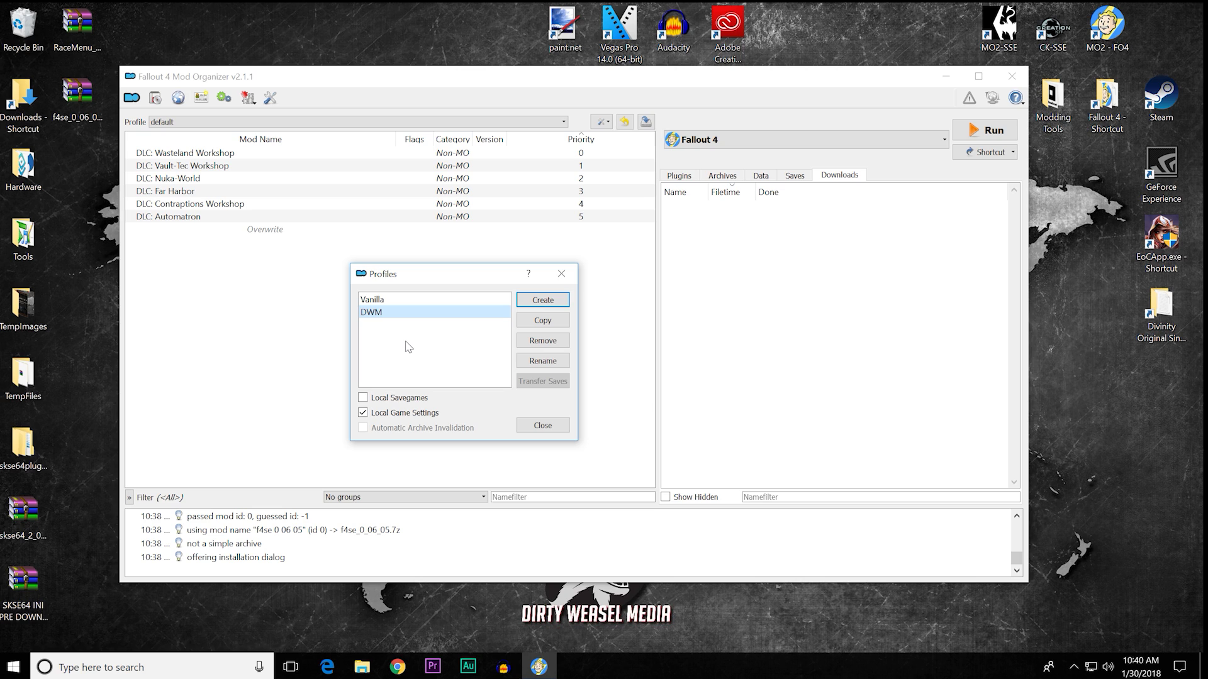
left_click(391, 400)
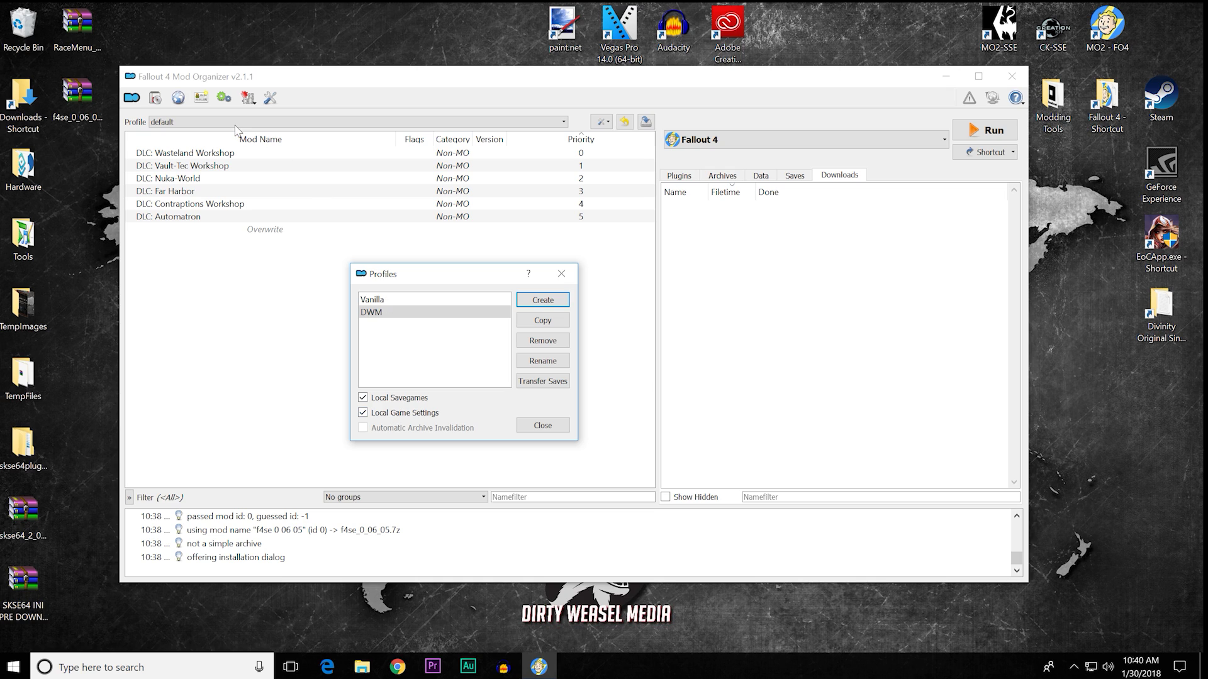
left_click(539, 428)
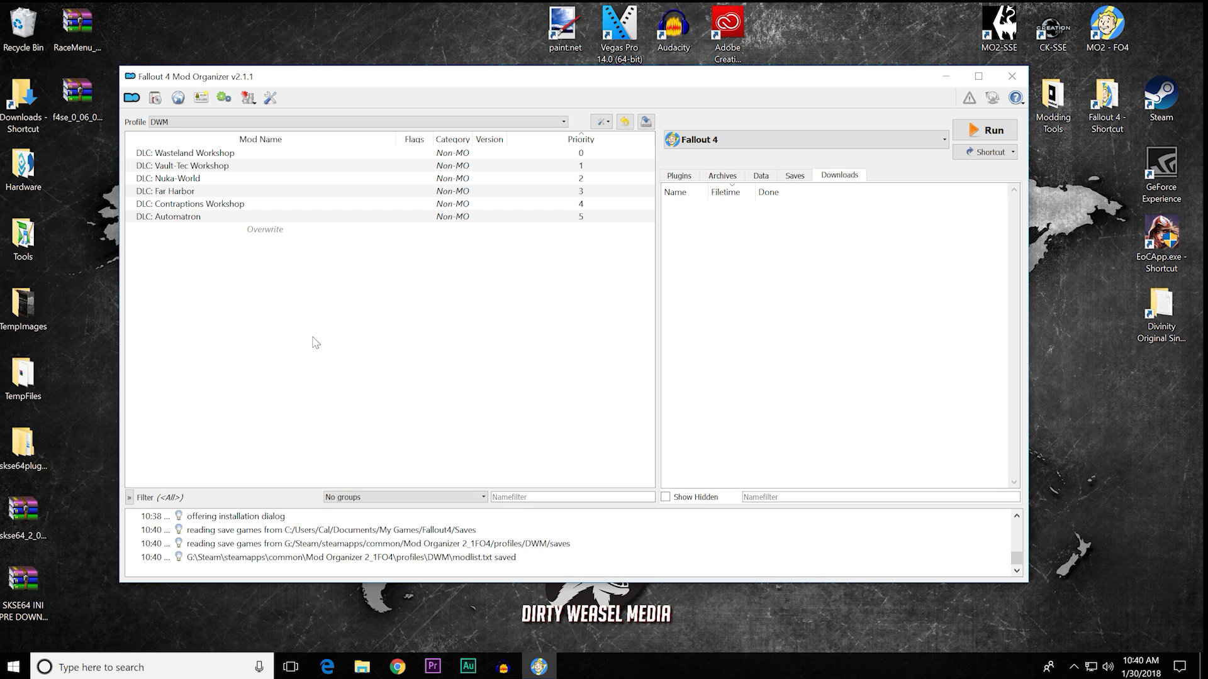
Step: Switch the active profile to Vanilla and back to DWM
left_click(563, 123)
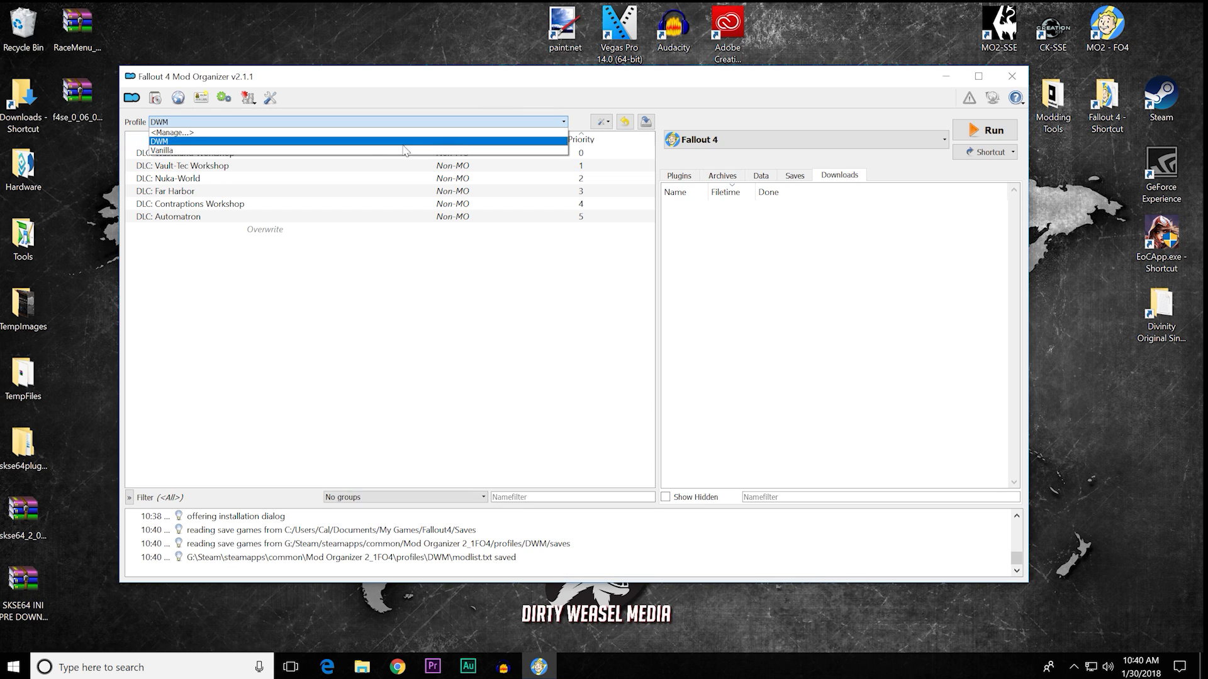
left_click(282, 151)
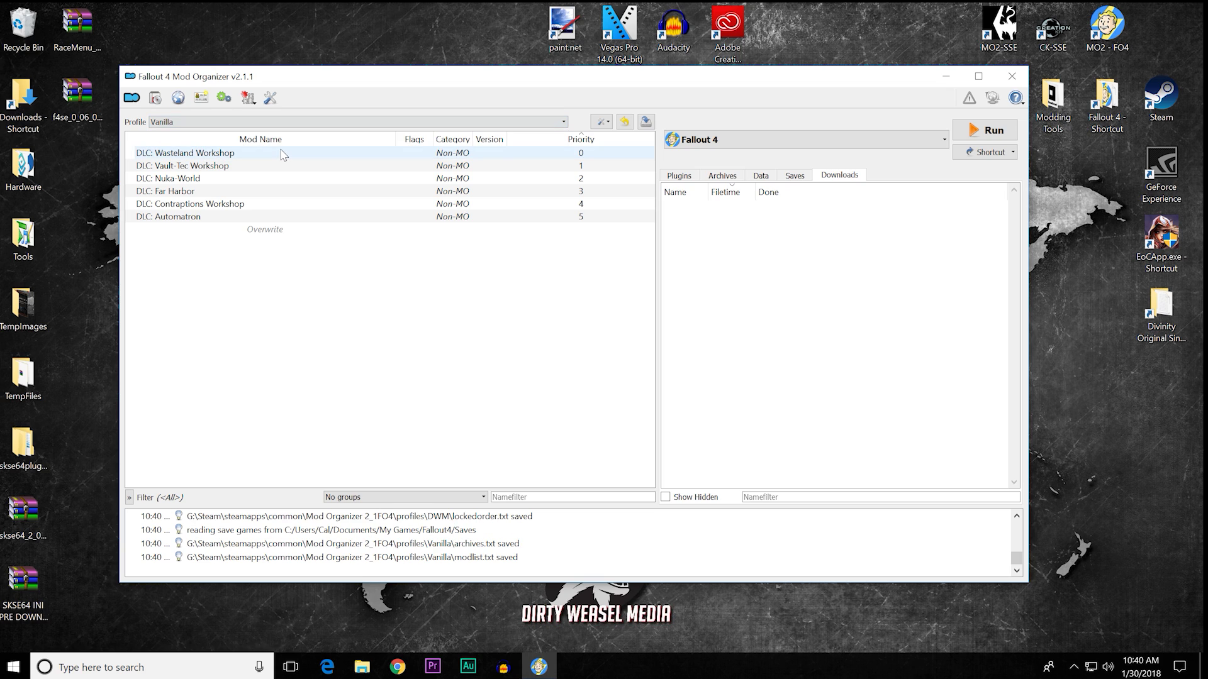
left_click(527, 123)
left_click(368, 144)
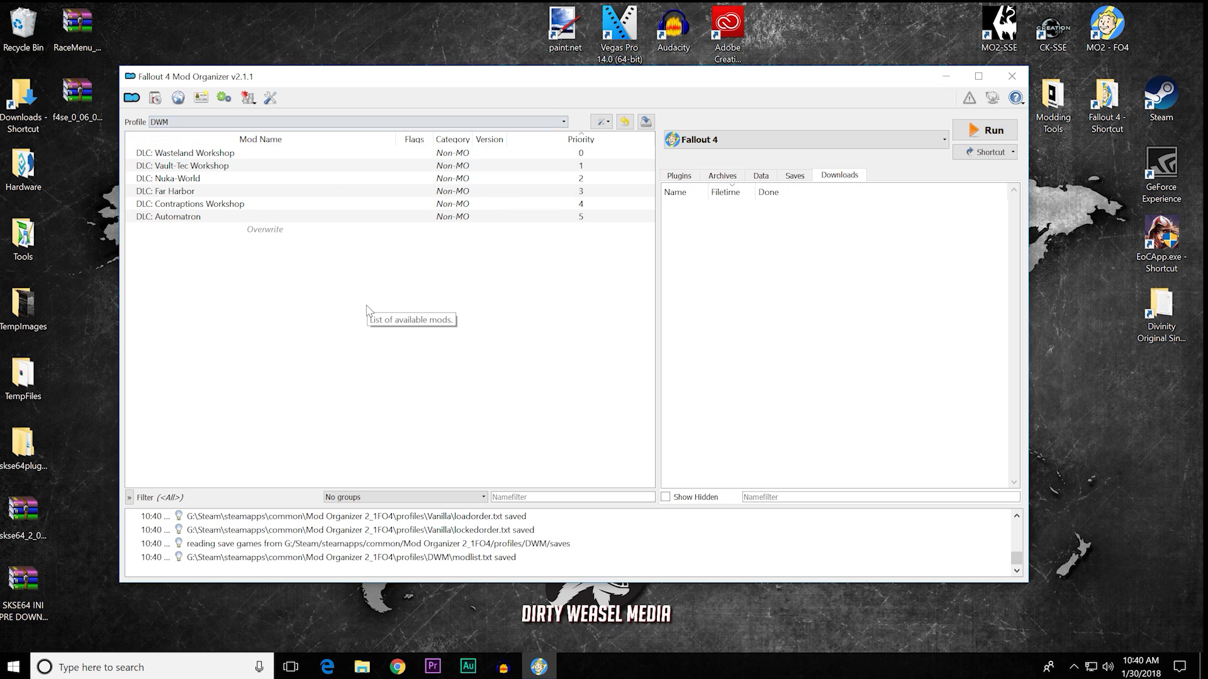
Step: Open the executables configuration and enlarge its window so all entries and fields are fully readable
left_click(224, 98)
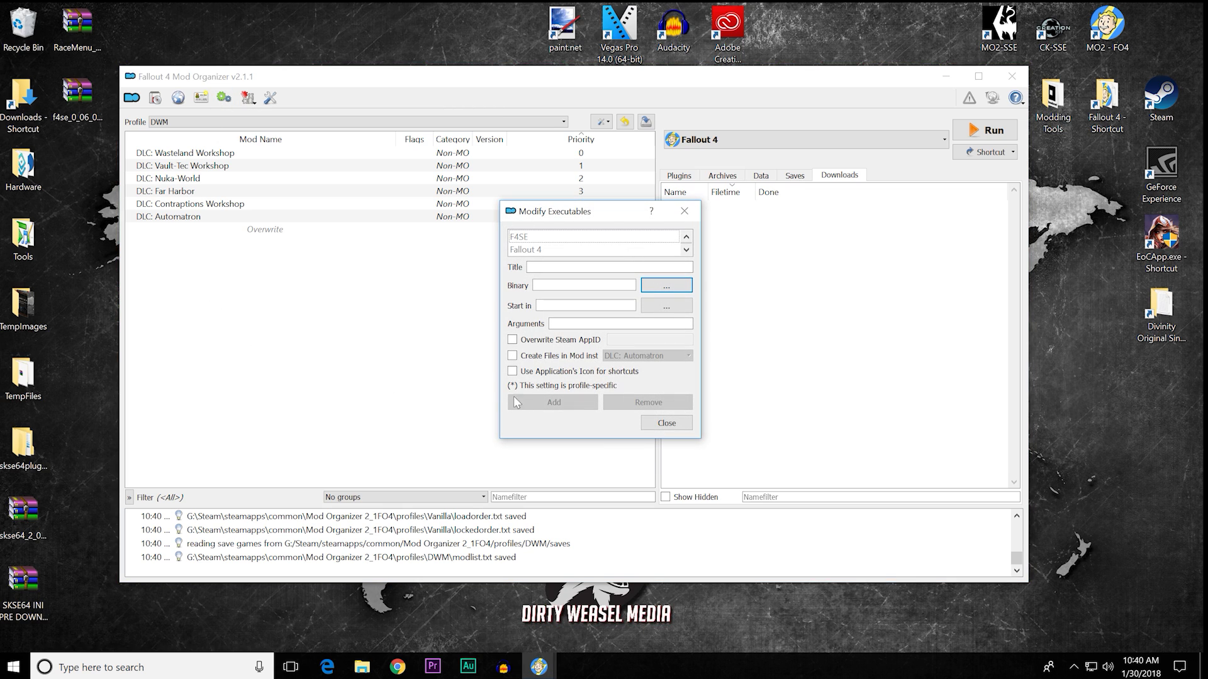
left_click_drag(557, 440, 557, 509)
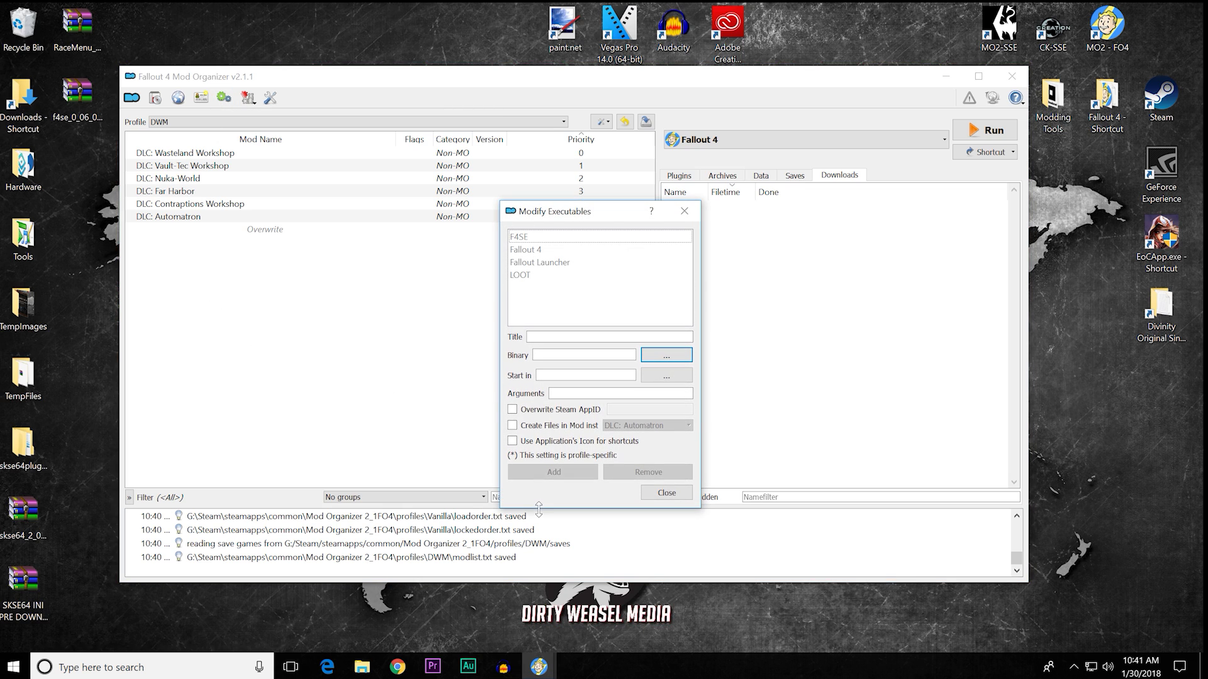
left_click_drag(702, 290, 856, 290)
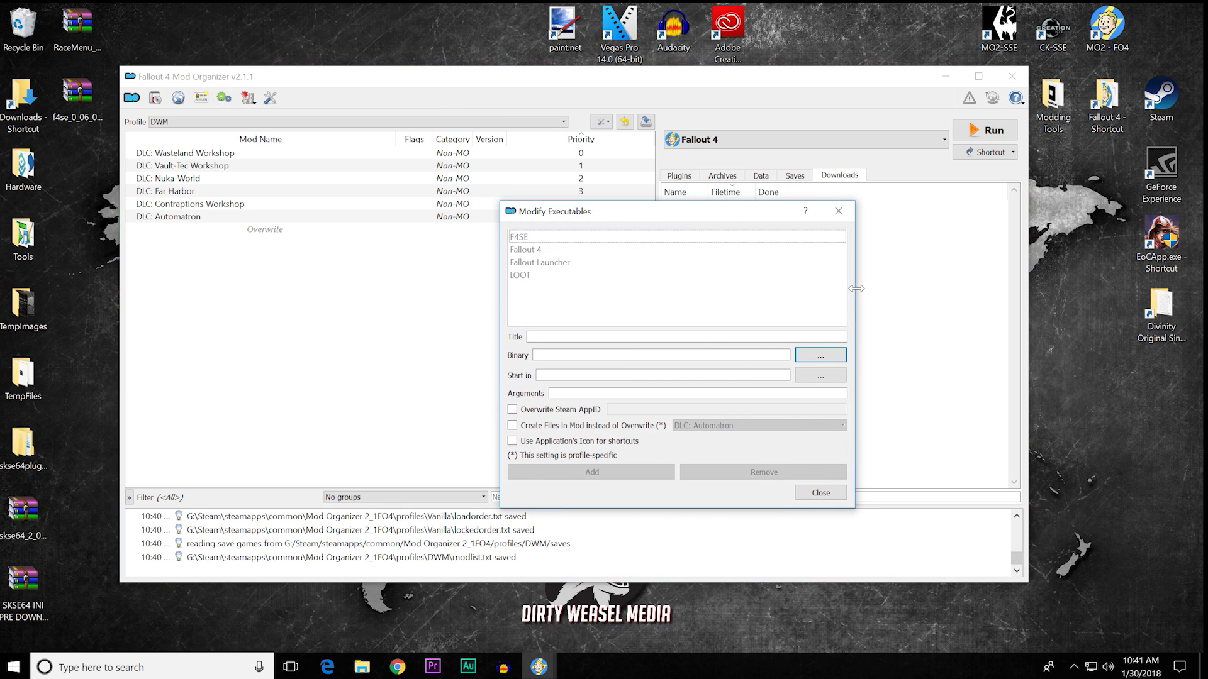
Step: Examine the binary, start-in folder and arguments configured for the F4SE, LOOT, Fallout 4 and Fallout Launcher executables
left_click(572, 242)
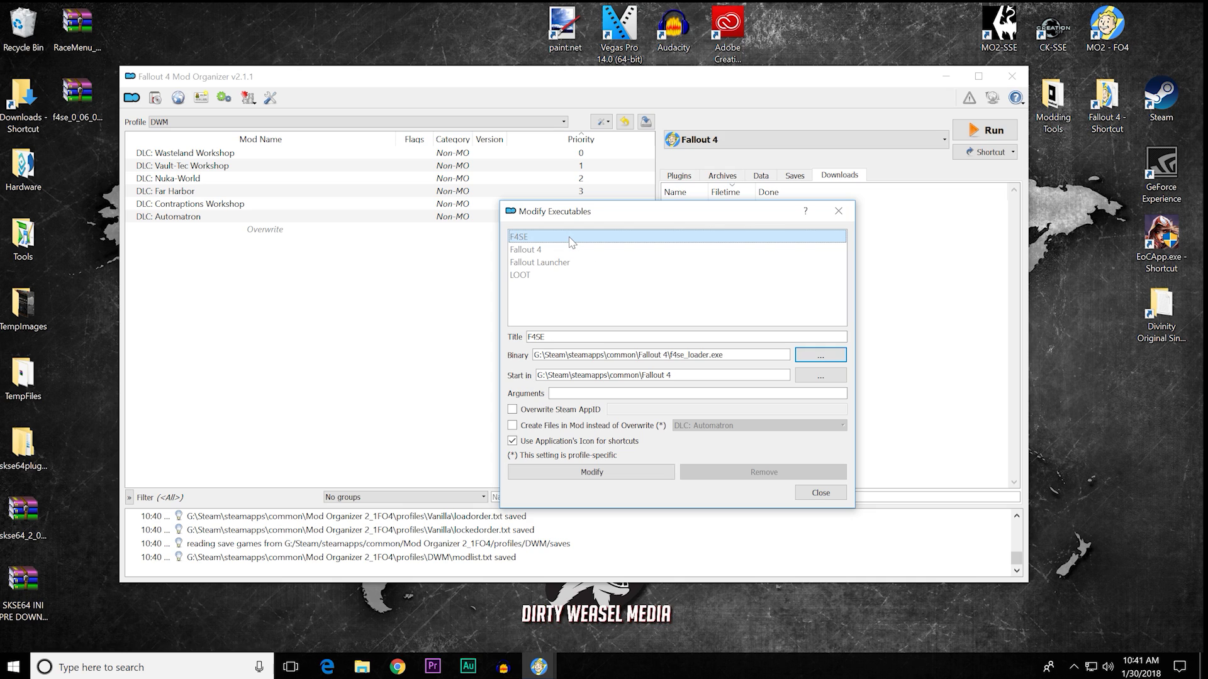
left_click(565, 277)
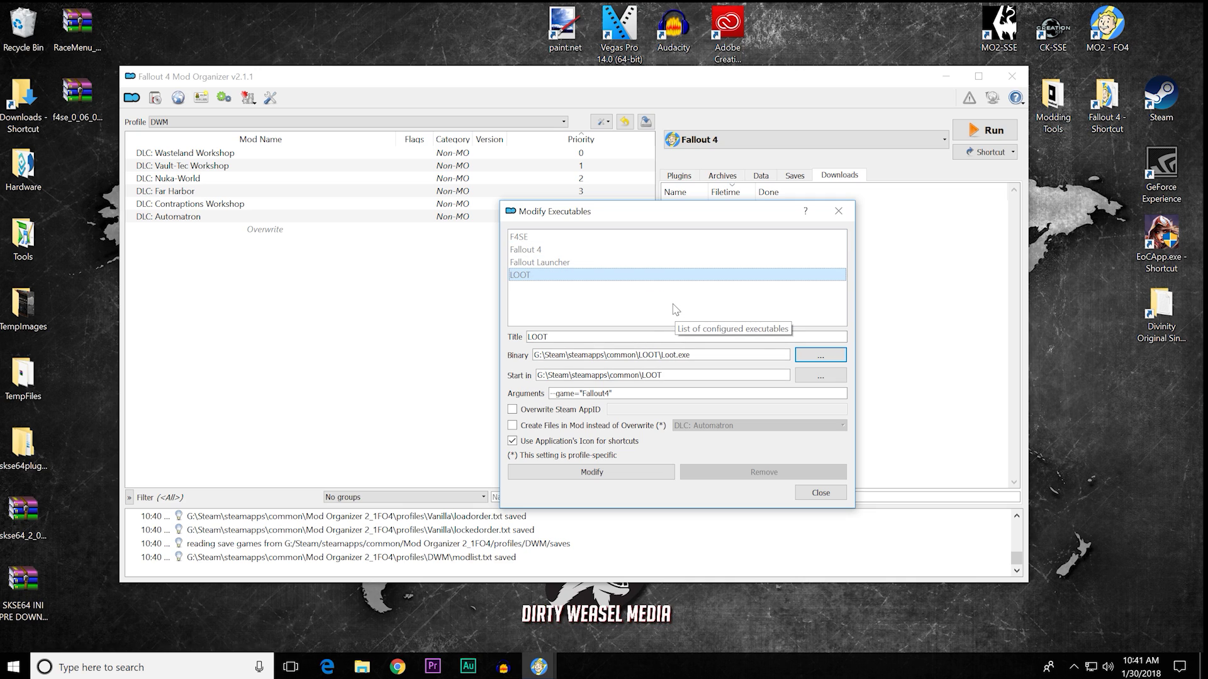
left_click(579, 237)
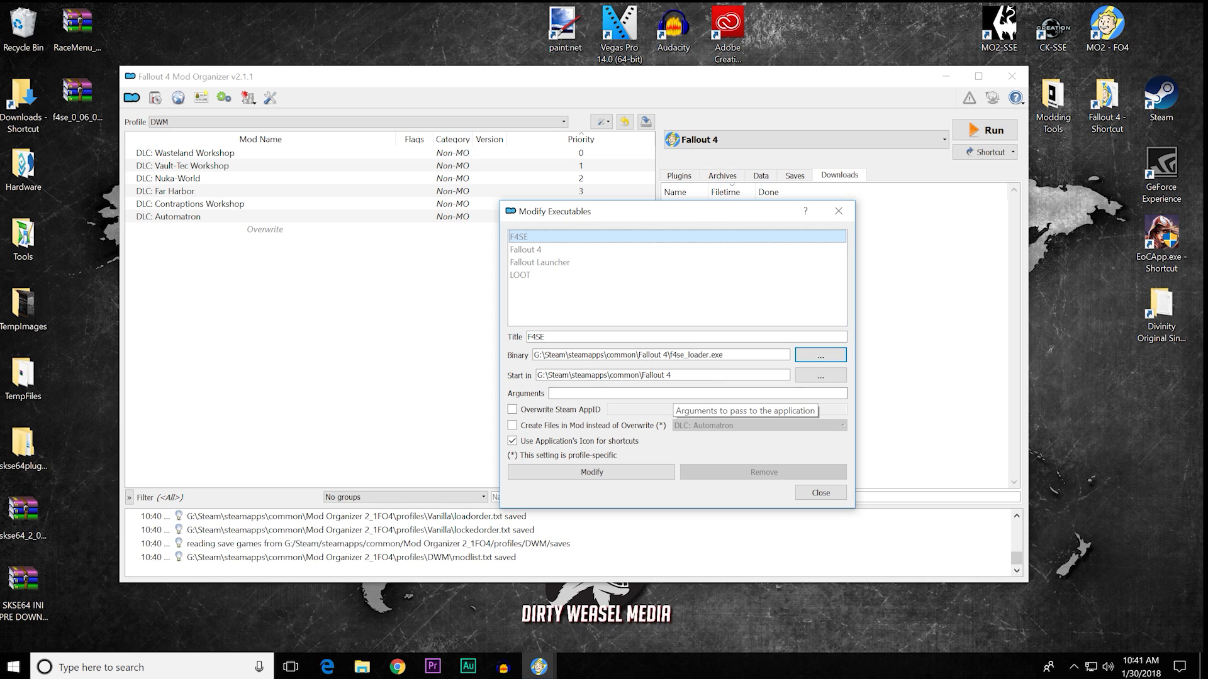
left_click(672, 392)
left_click(575, 275)
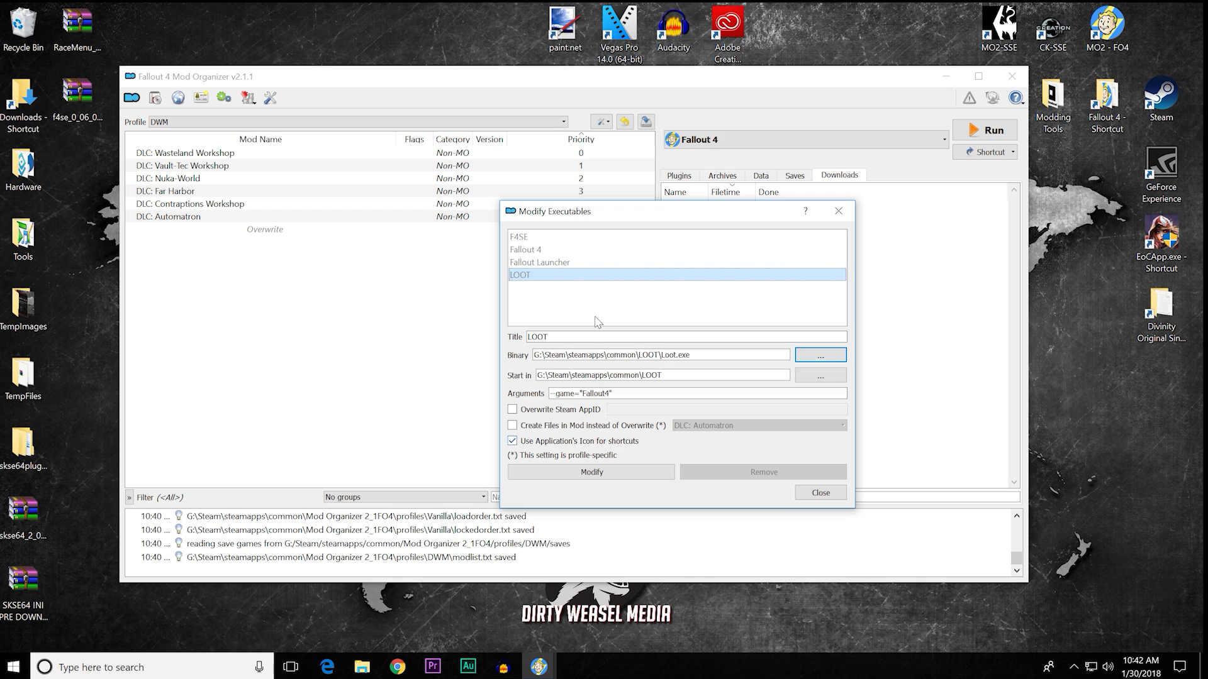
left_click(568, 237)
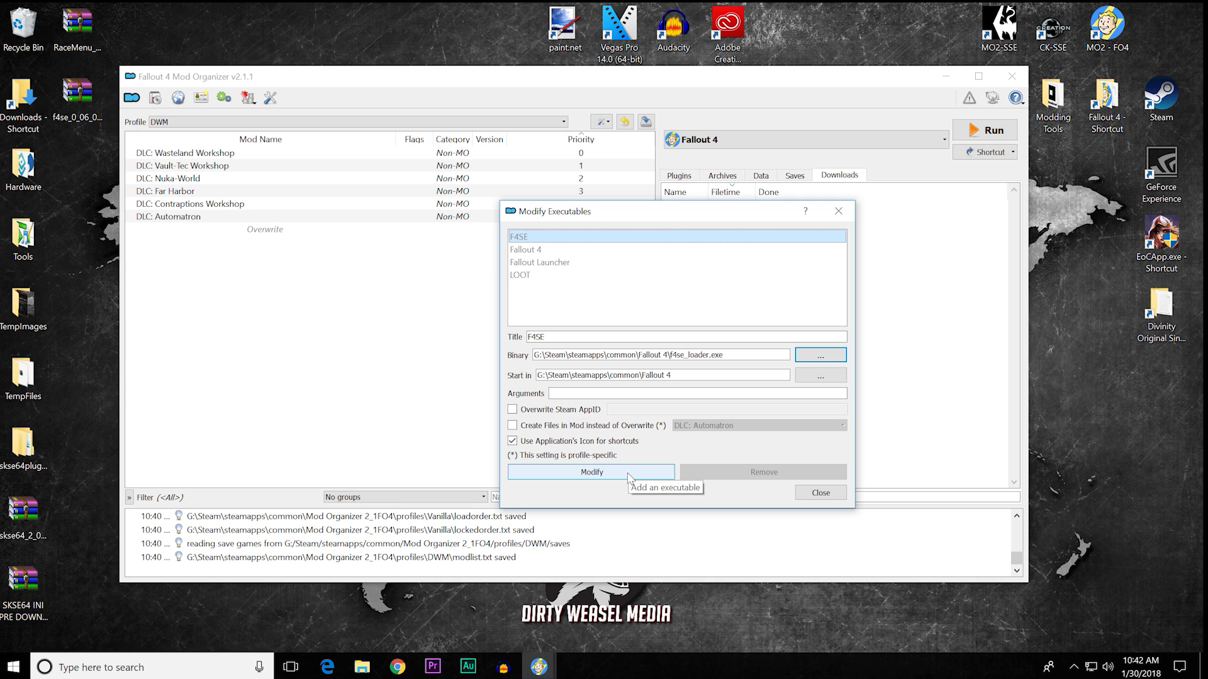
left_click(566, 275)
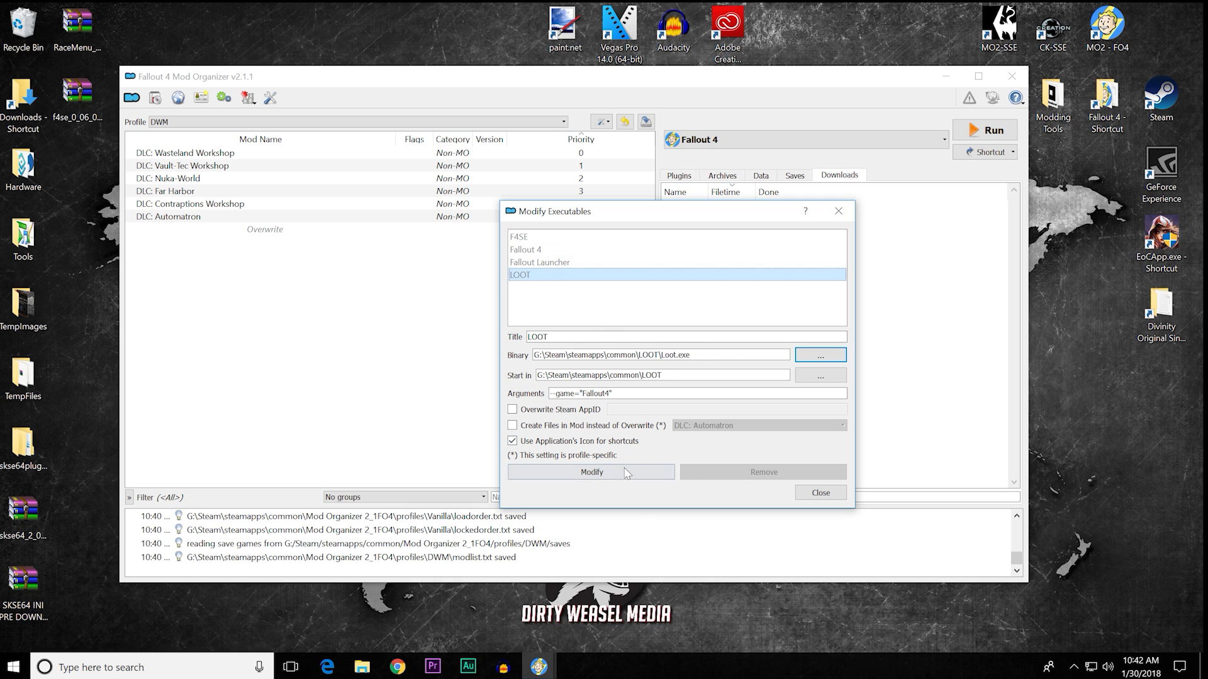
left_click(553, 262)
left_click(551, 251)
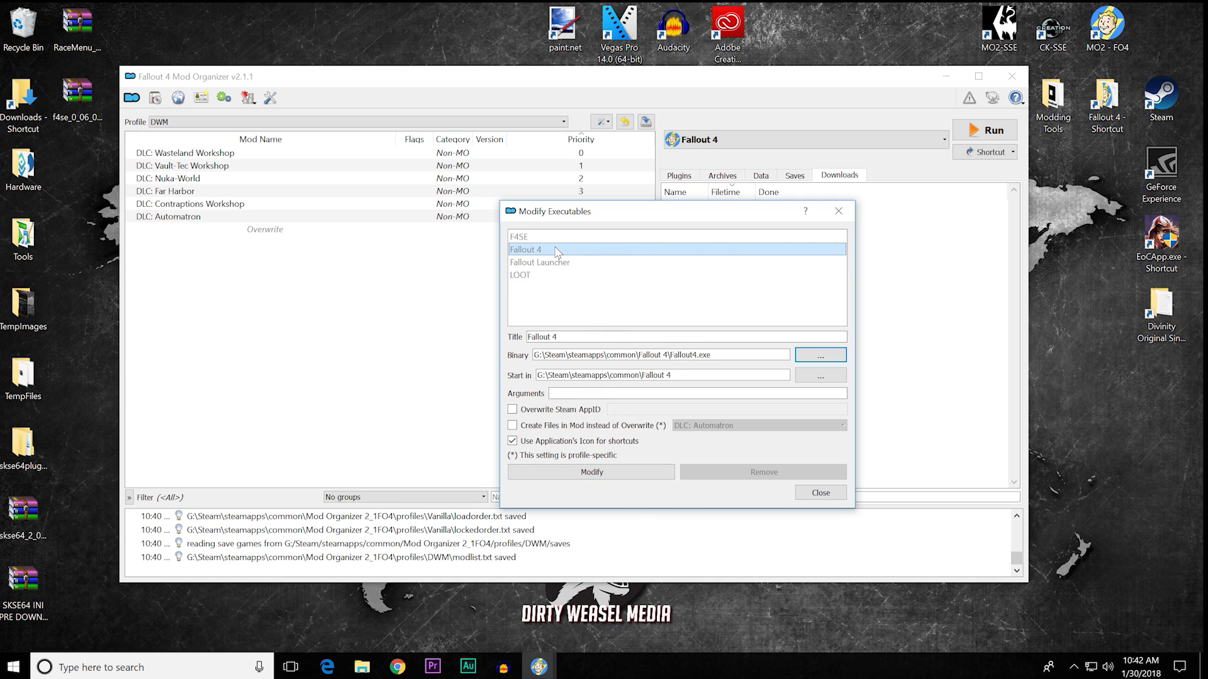
left_click(575, 303)
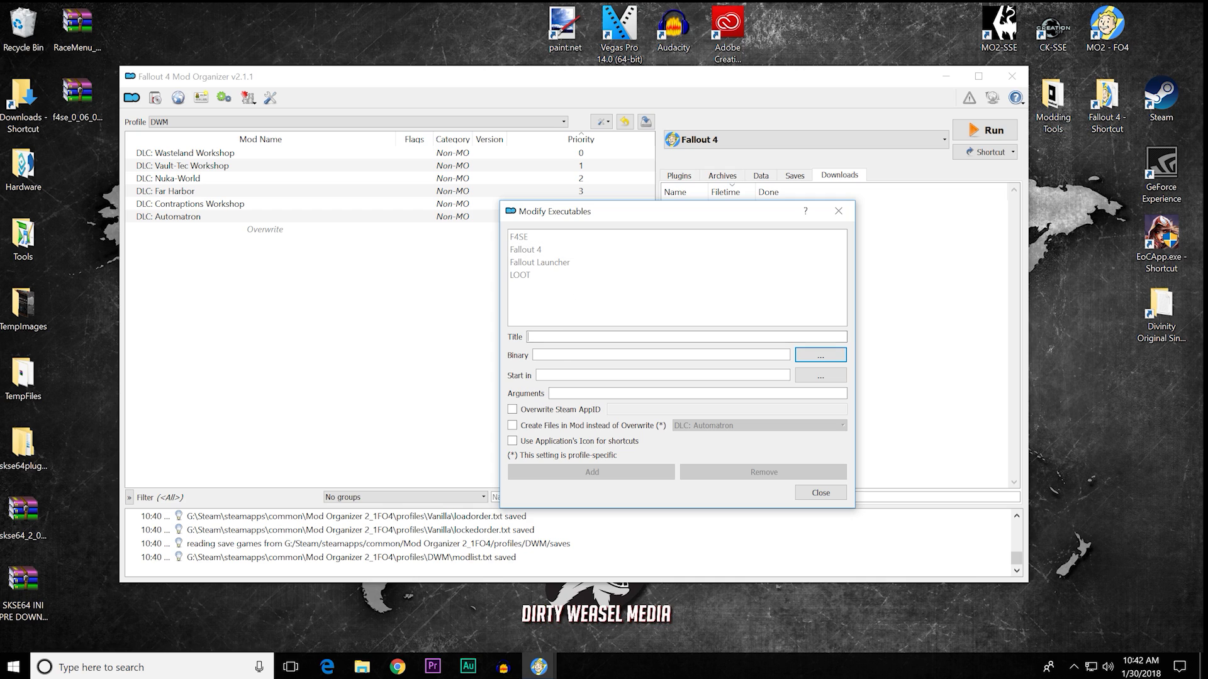
left_click(593, 263)
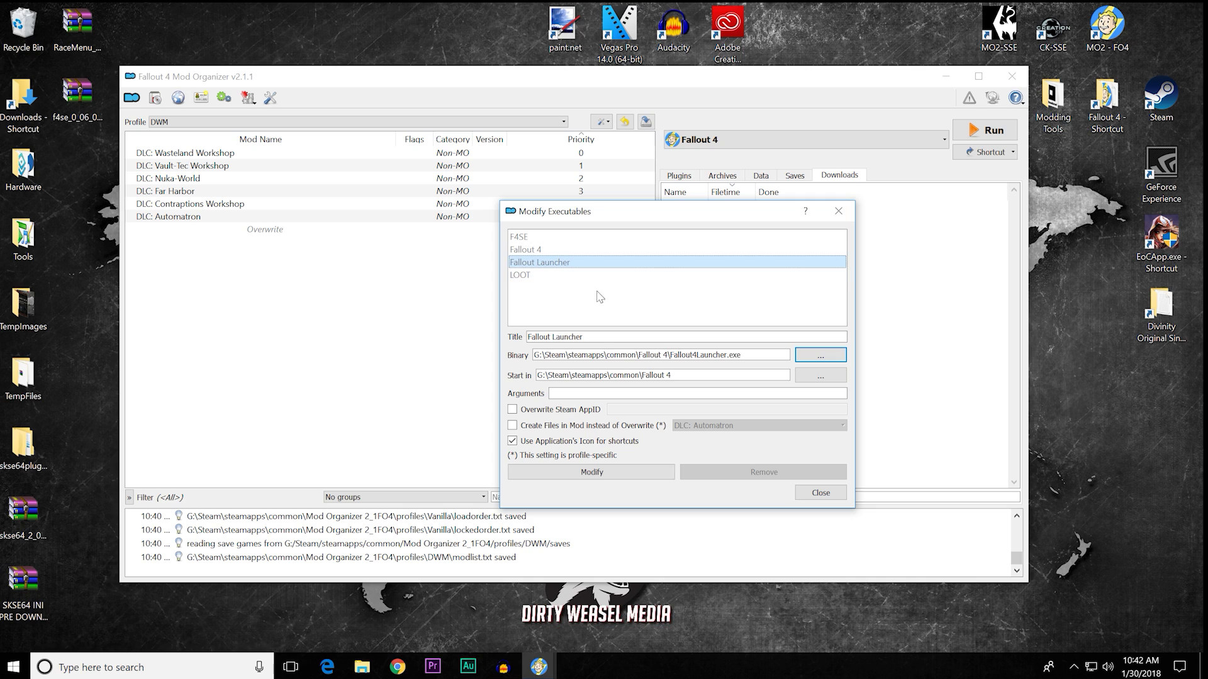
Step: Begin a new executable entry titled FO4edit, with FO4Edit.exe from the FO4Edit 3.2-2737-3-2 folder as its binary
left_click(601, 304)
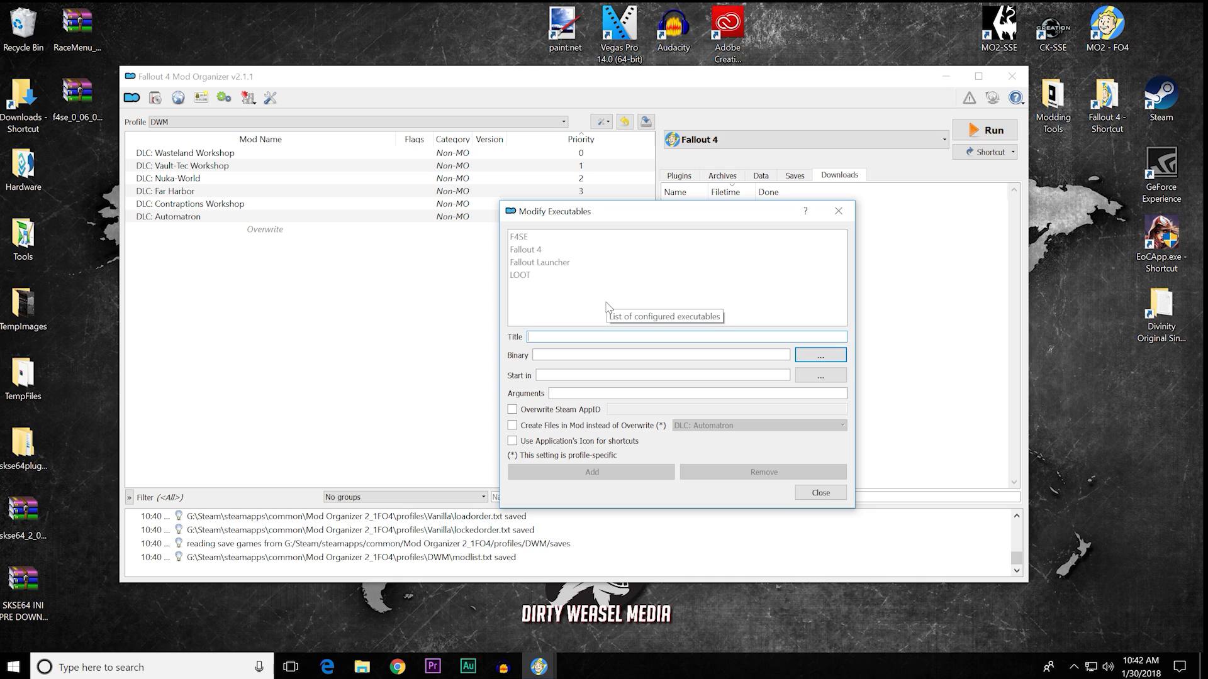
type("FO4edit")
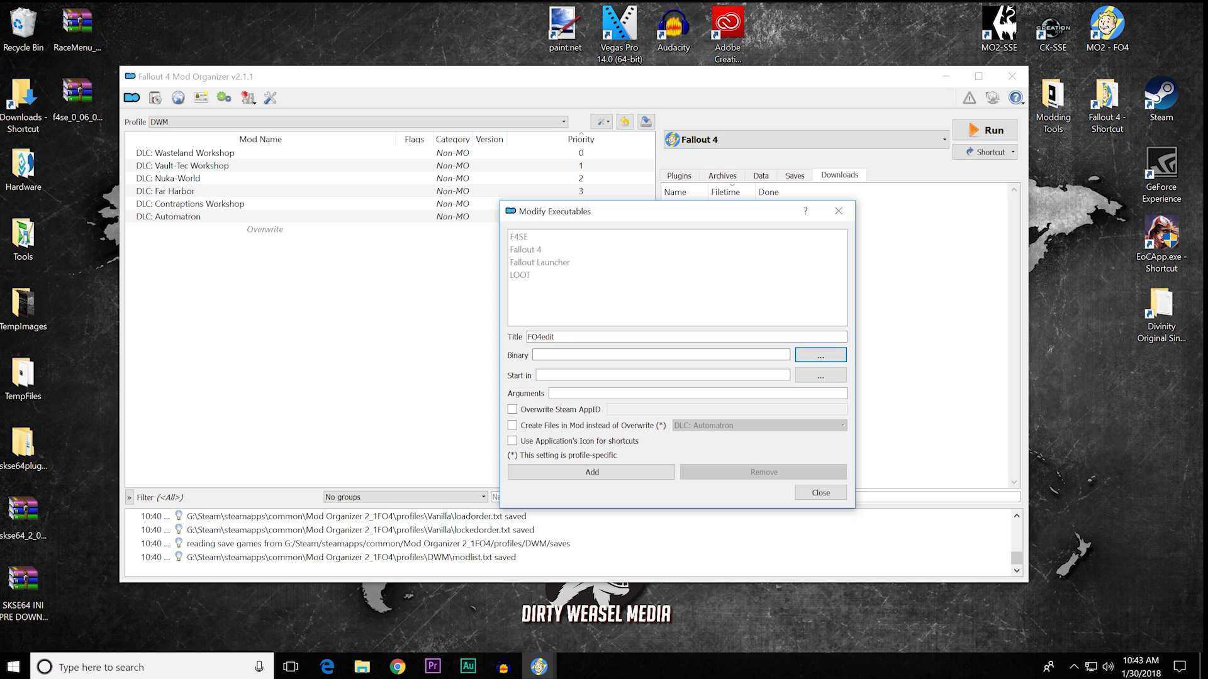
left_click(817, 356)
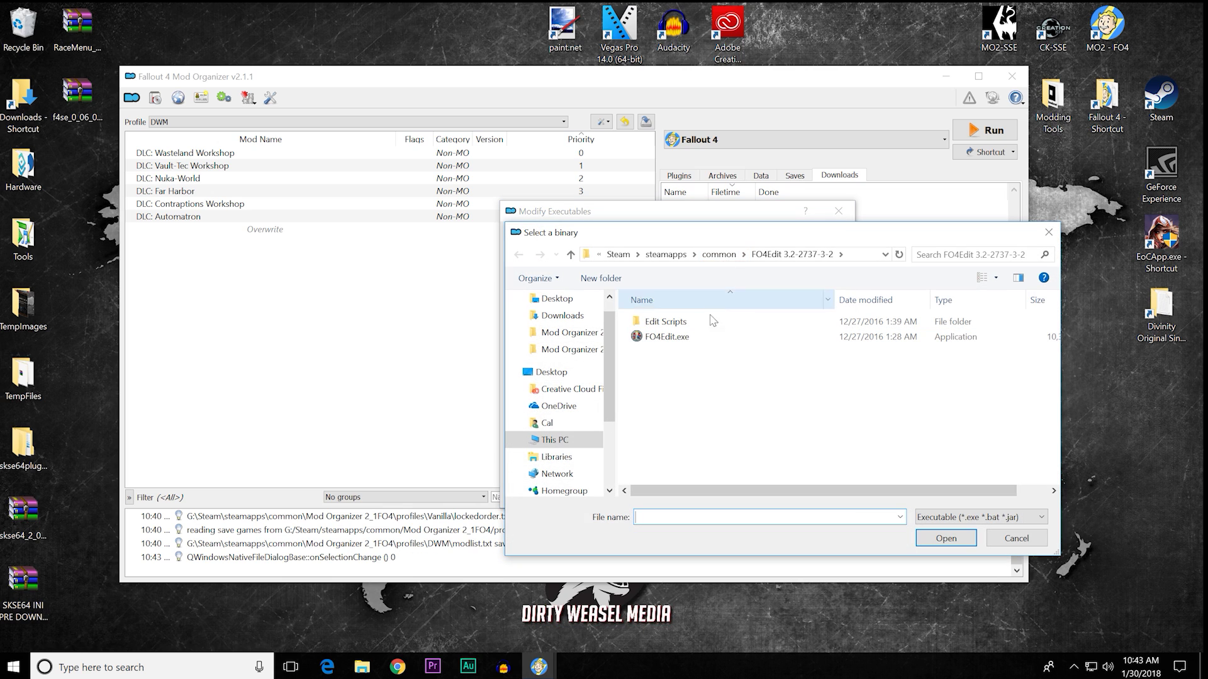
left_click(722, 257)
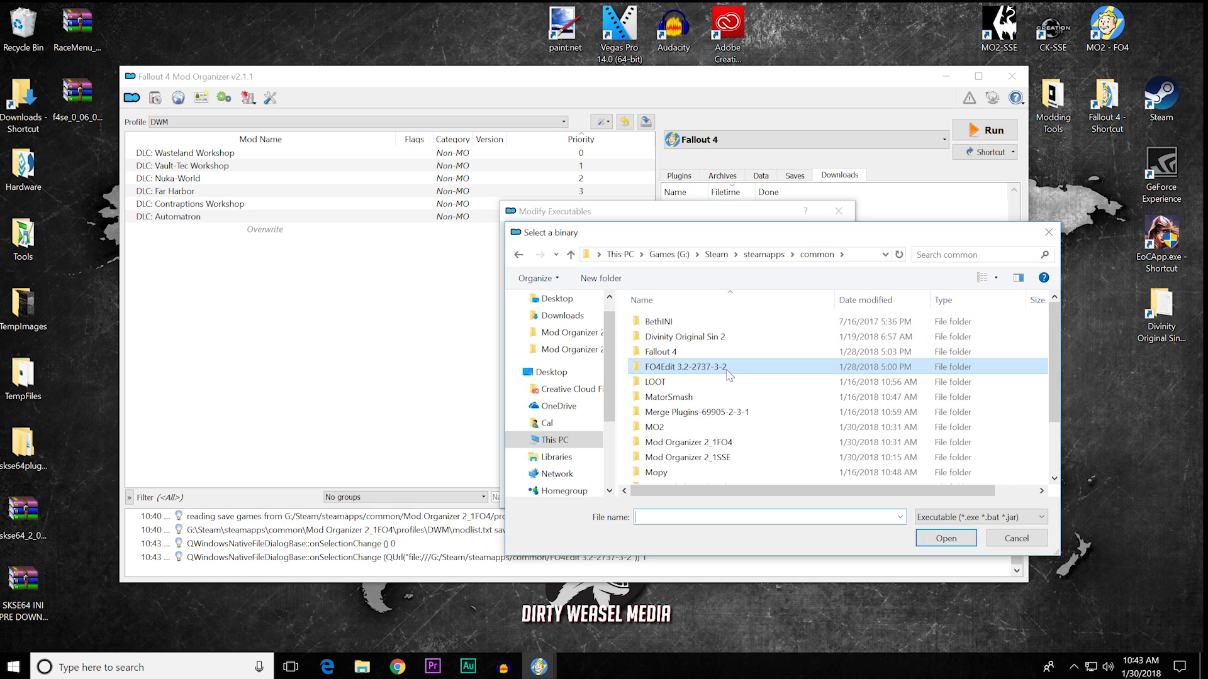
double_click(700, 373)
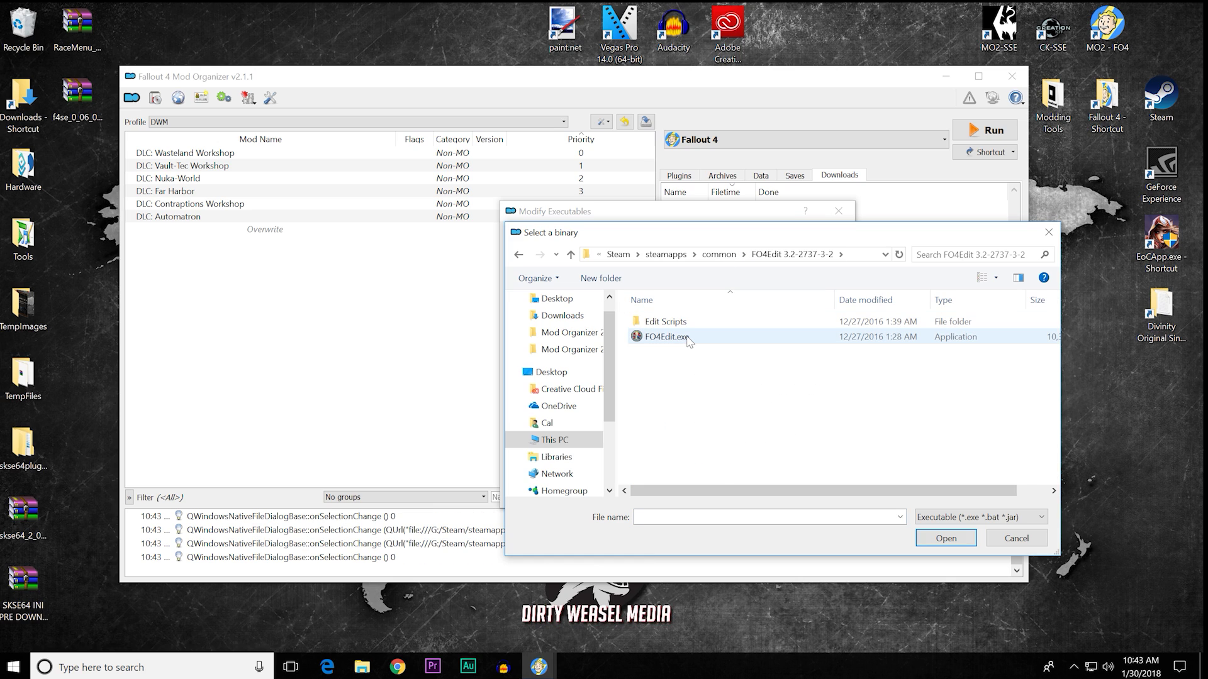
left_click(689, 339)
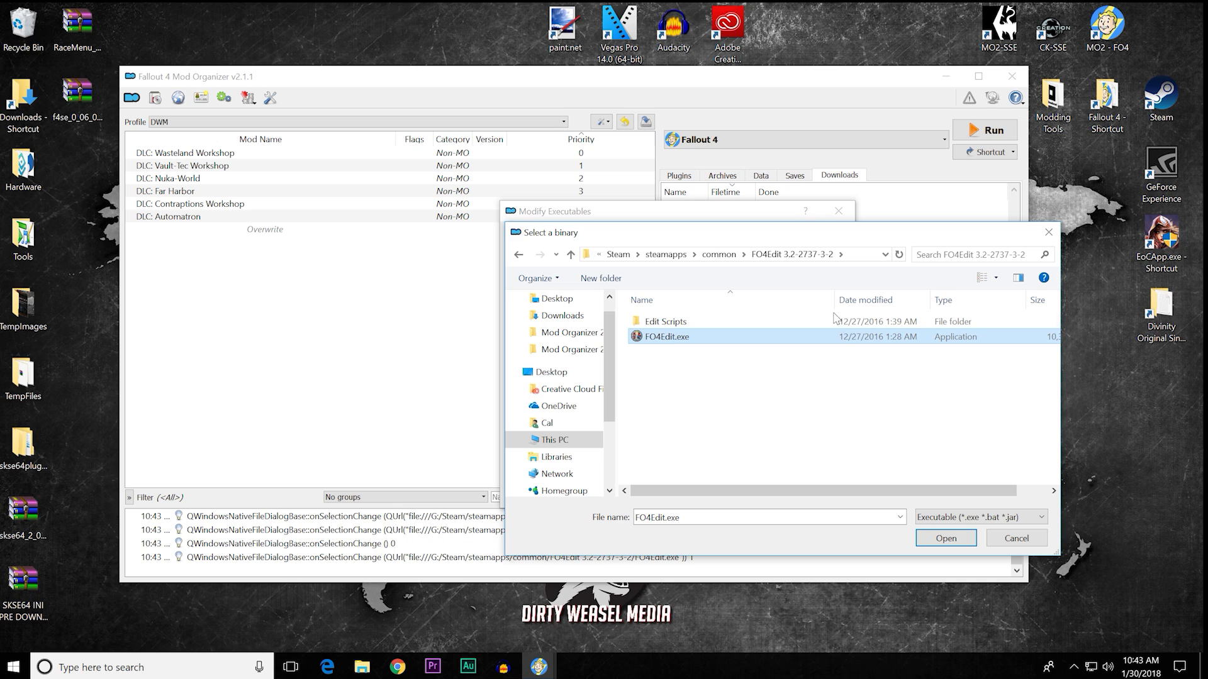
left_click(932, 540)
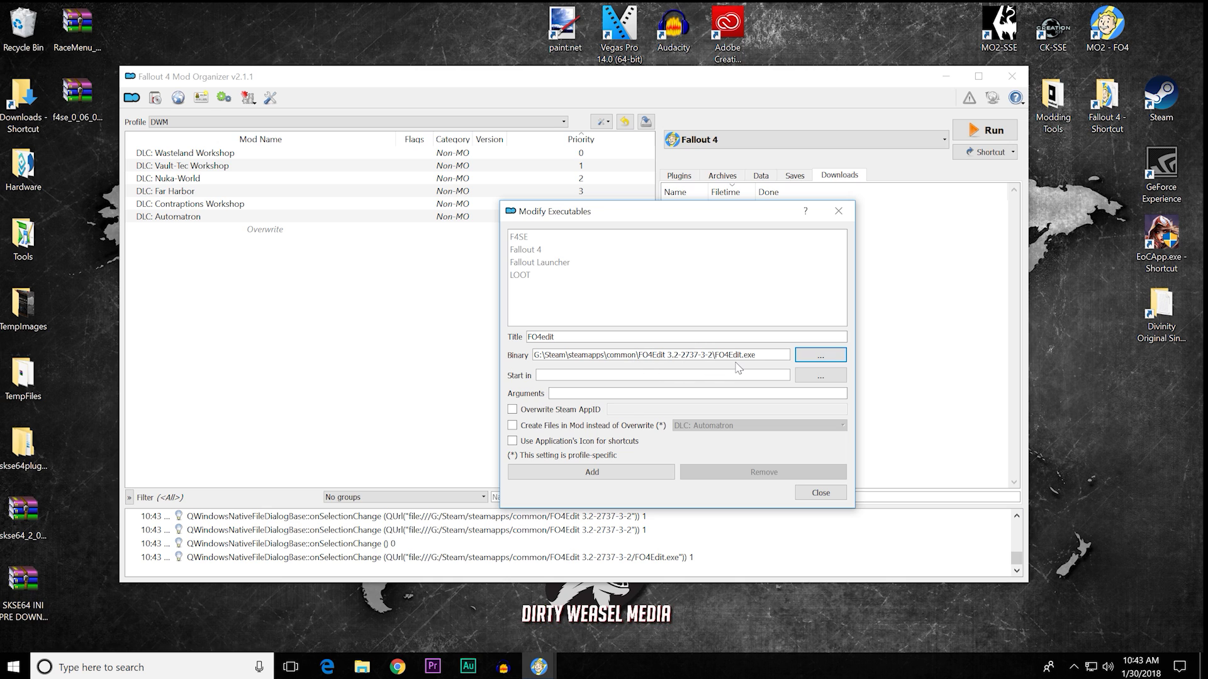
Step: Set the start-in directory to the FO4Edit 3.2-2737-3-2 folder, enable the application's icon for shortcuts, and add the executable
left_click(803, 380)
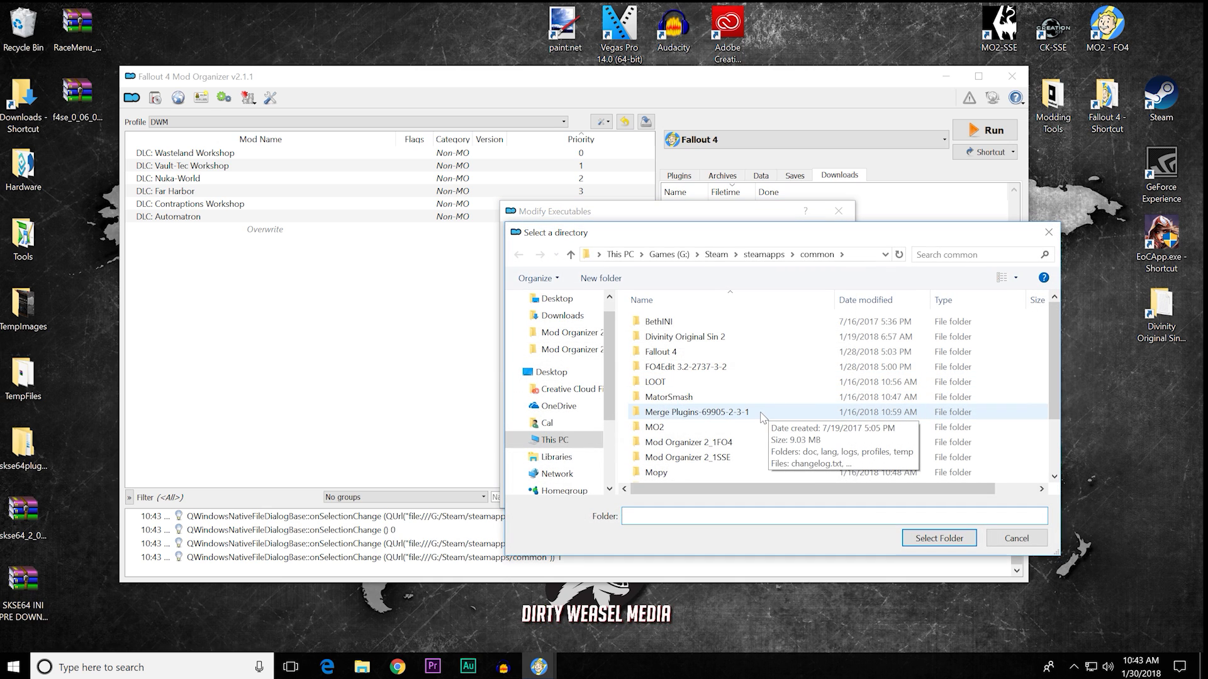
left_click(727, 373)
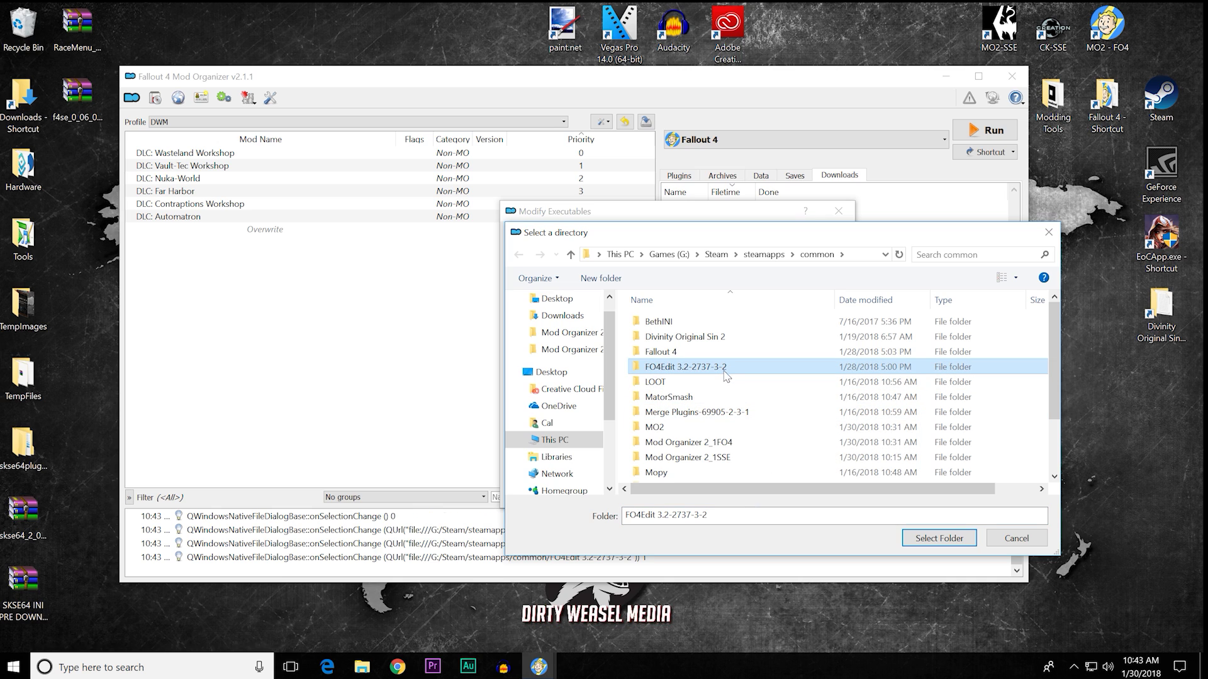
left_click(939, 537)
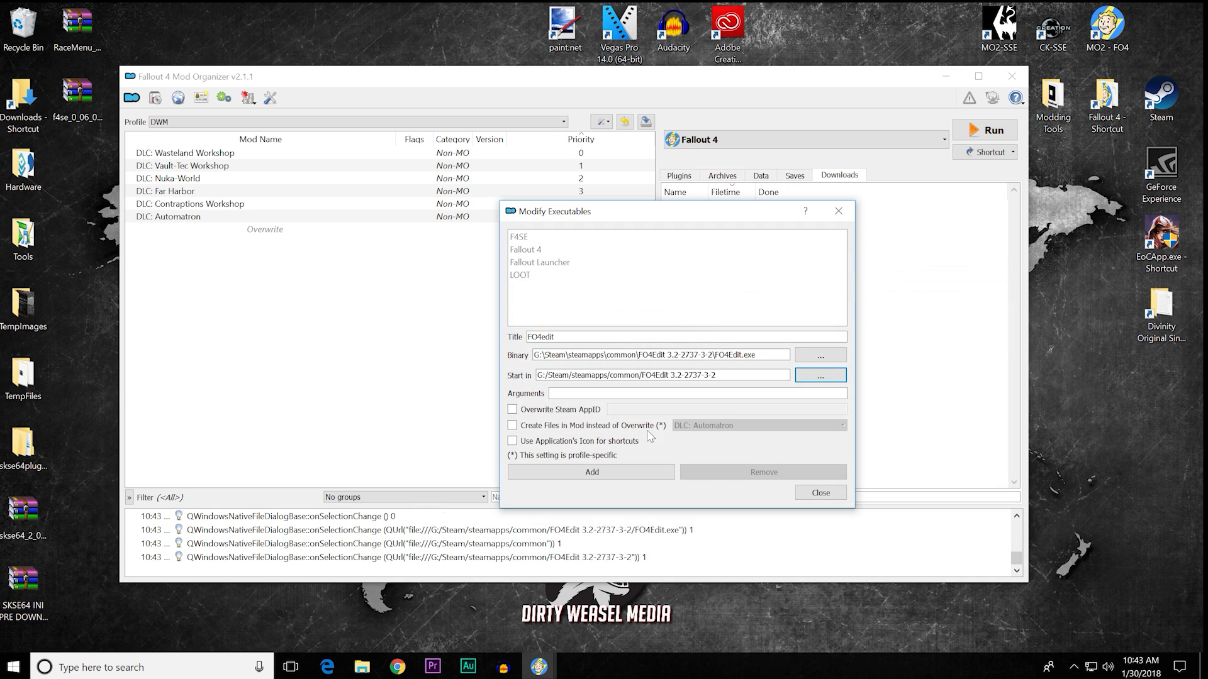
left_click(604, 393)
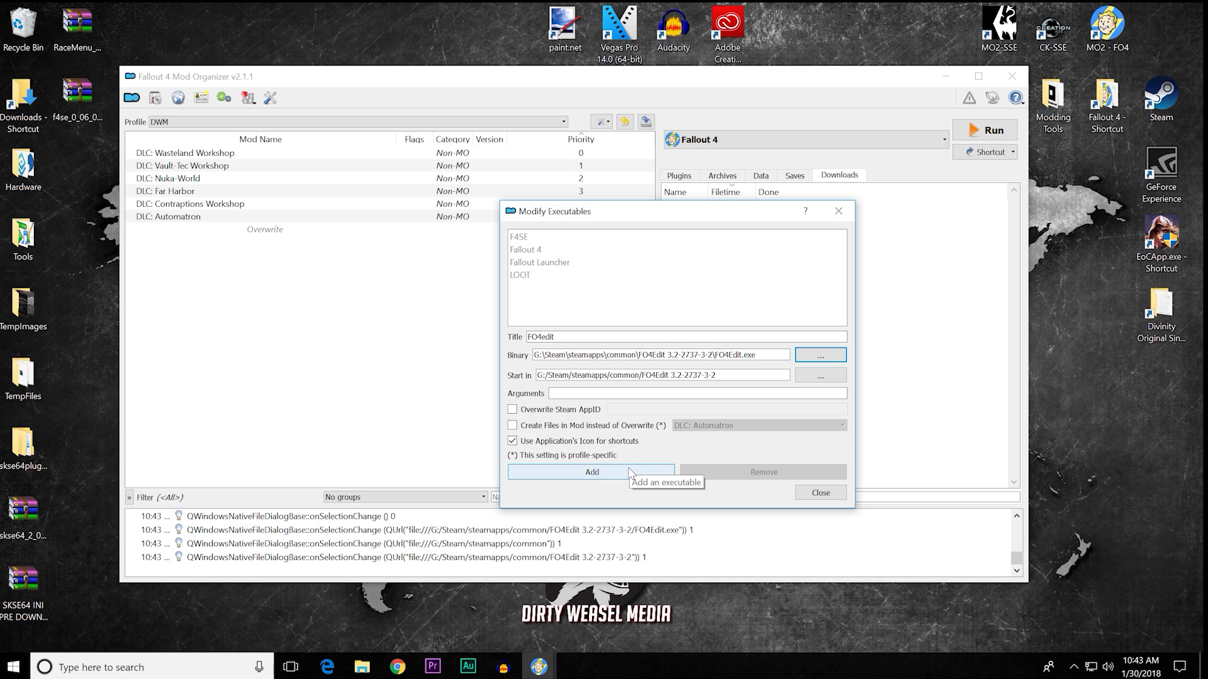
left_click(629, 473)
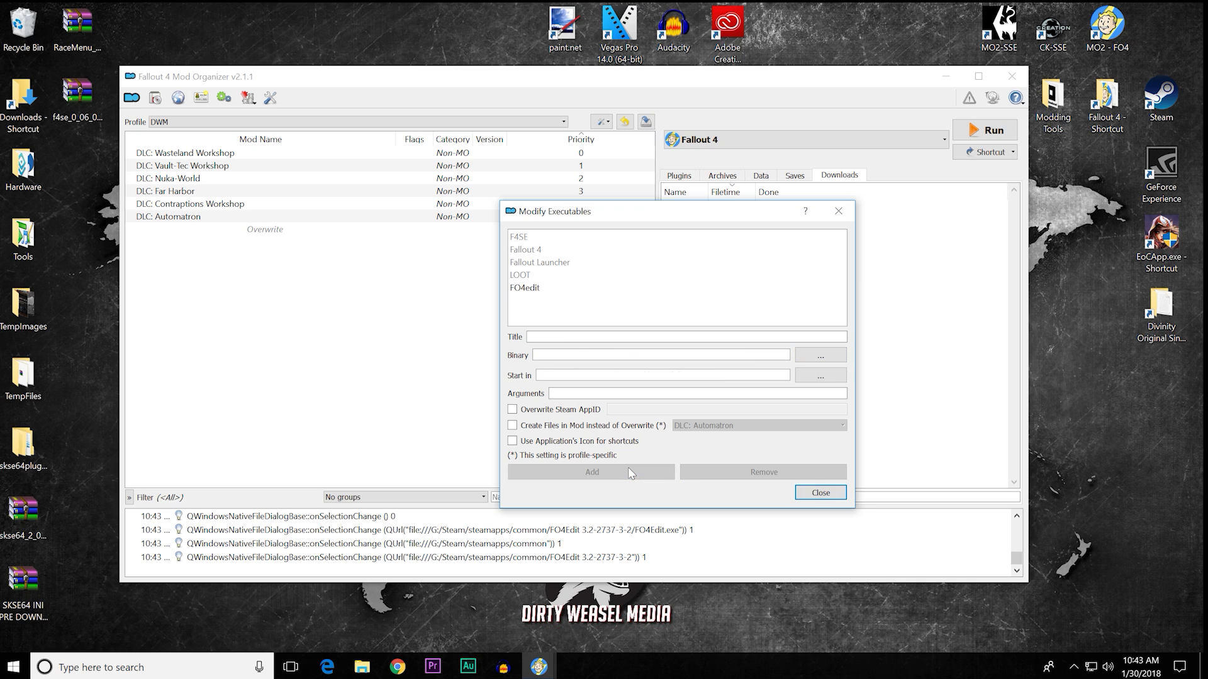
Step: Review the settings of the new FO4edit entry and close the executables configuration
left_click(544, 290)
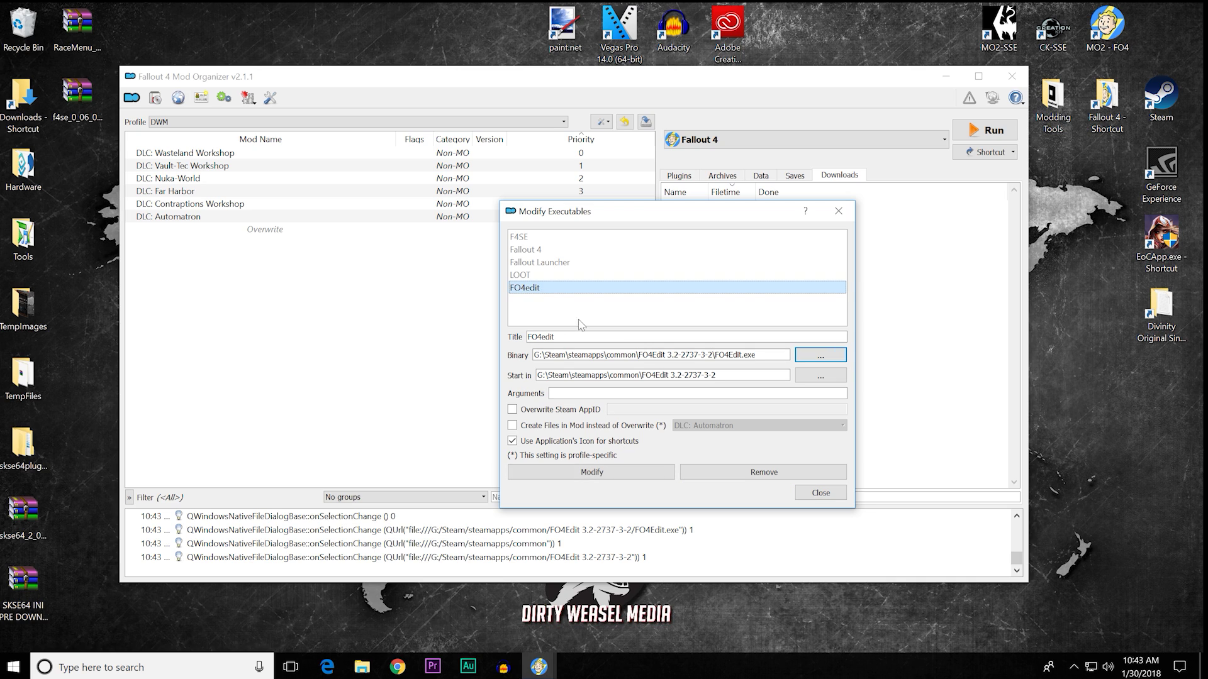
left_click(765, 473)
left_click(811, 494)
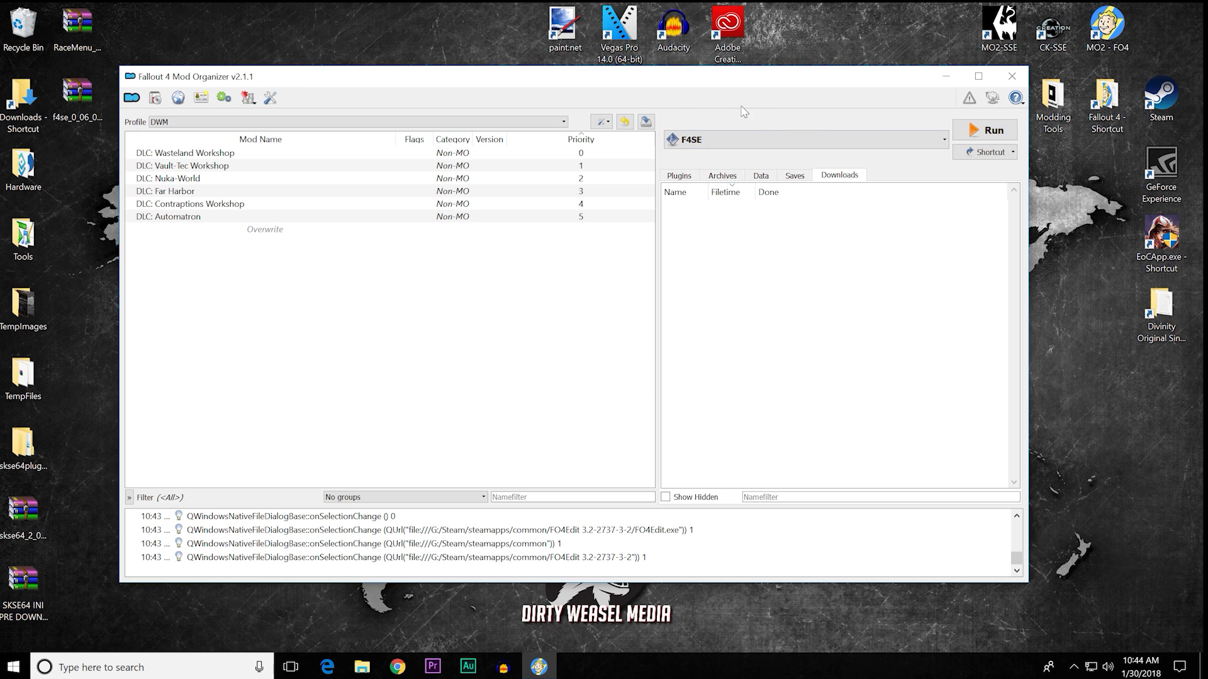
Step: Choose LOOT as the executable and create a toolbar shortcut for it
left_click(931, 141)
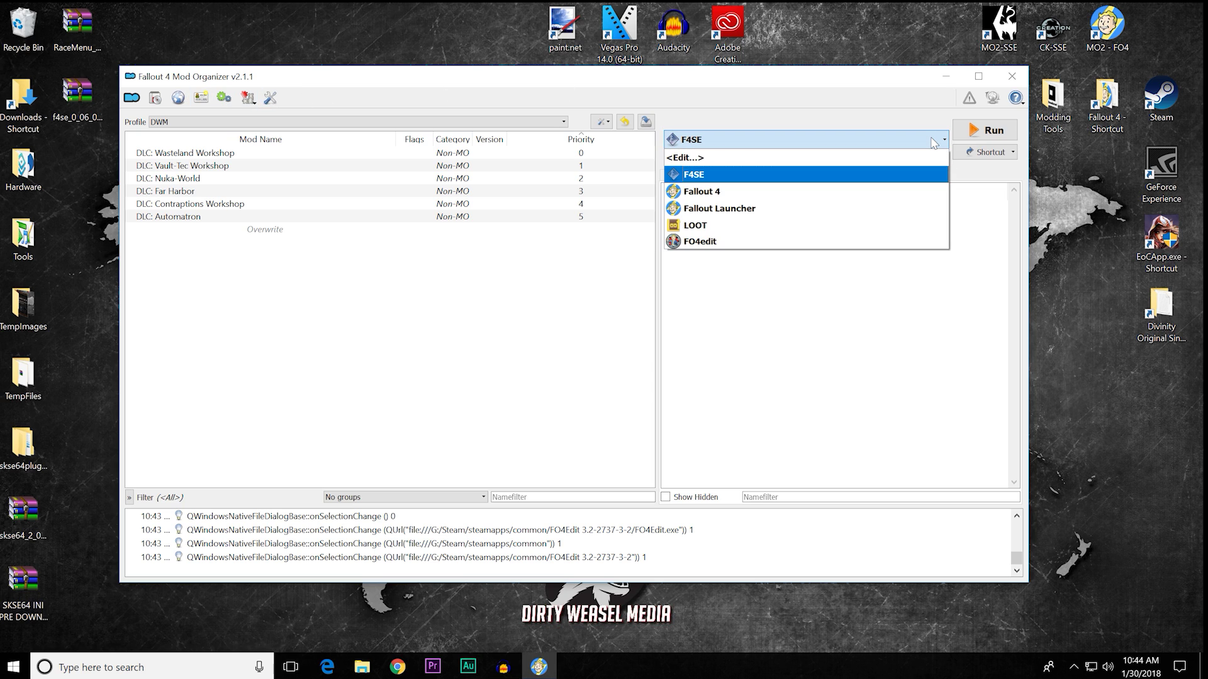
left_click(739, 227)
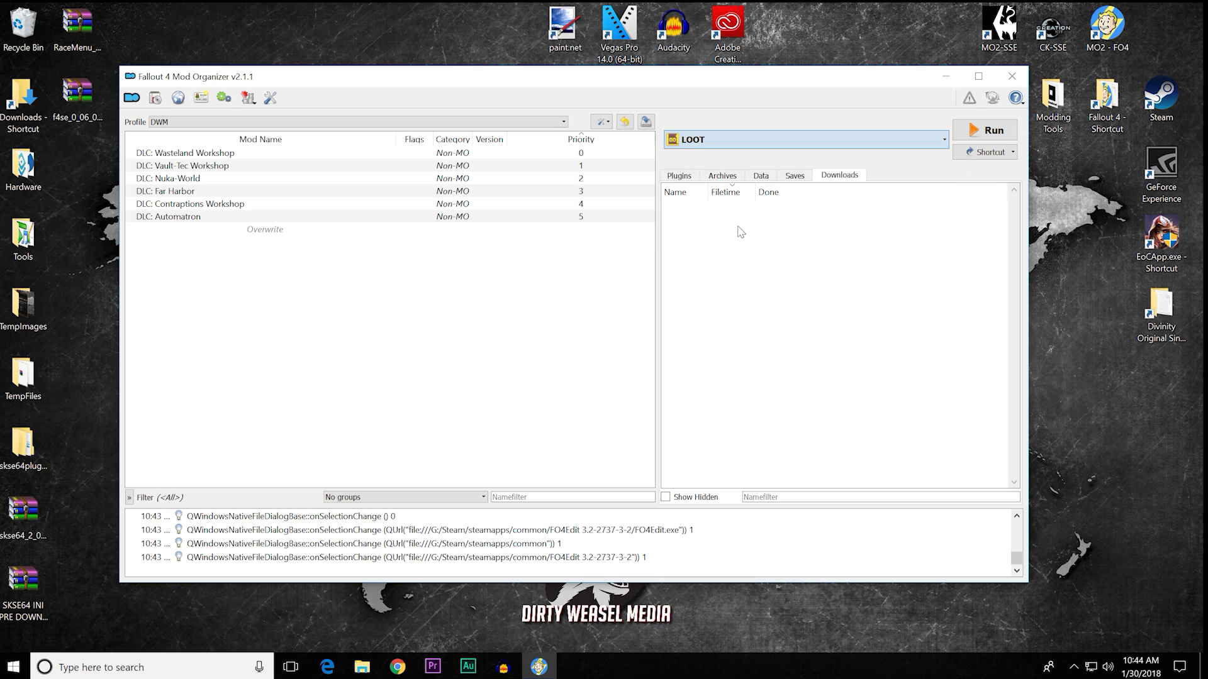
left_click(989, 158)
left_click(987, 173)
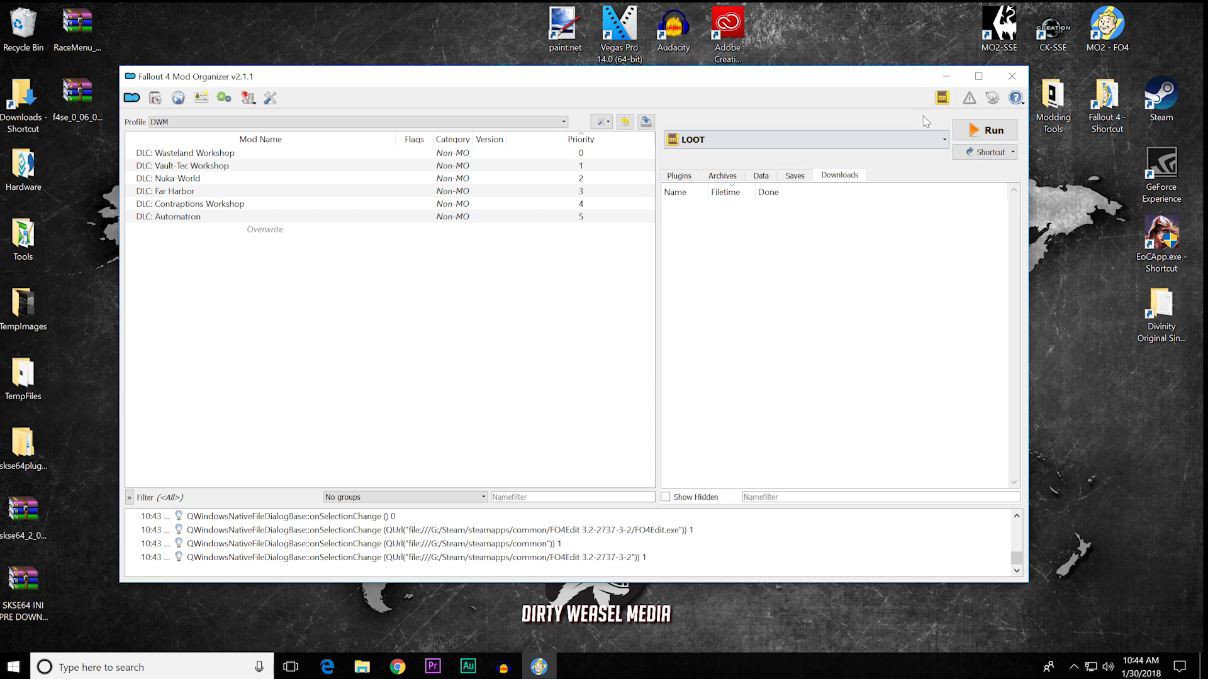
Step: Choose FO4edit as the executable and create a toolbar shortcut for it
left_click(943, 139)
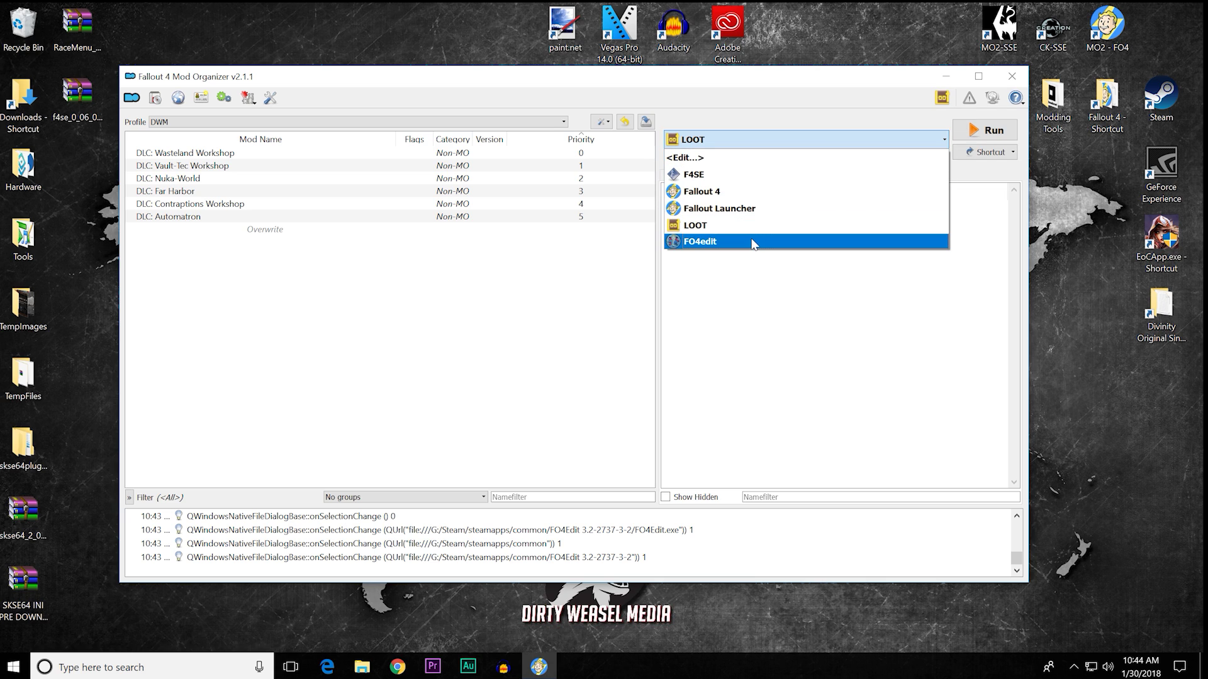
left_click(753, 242)
left_click(989, 151)
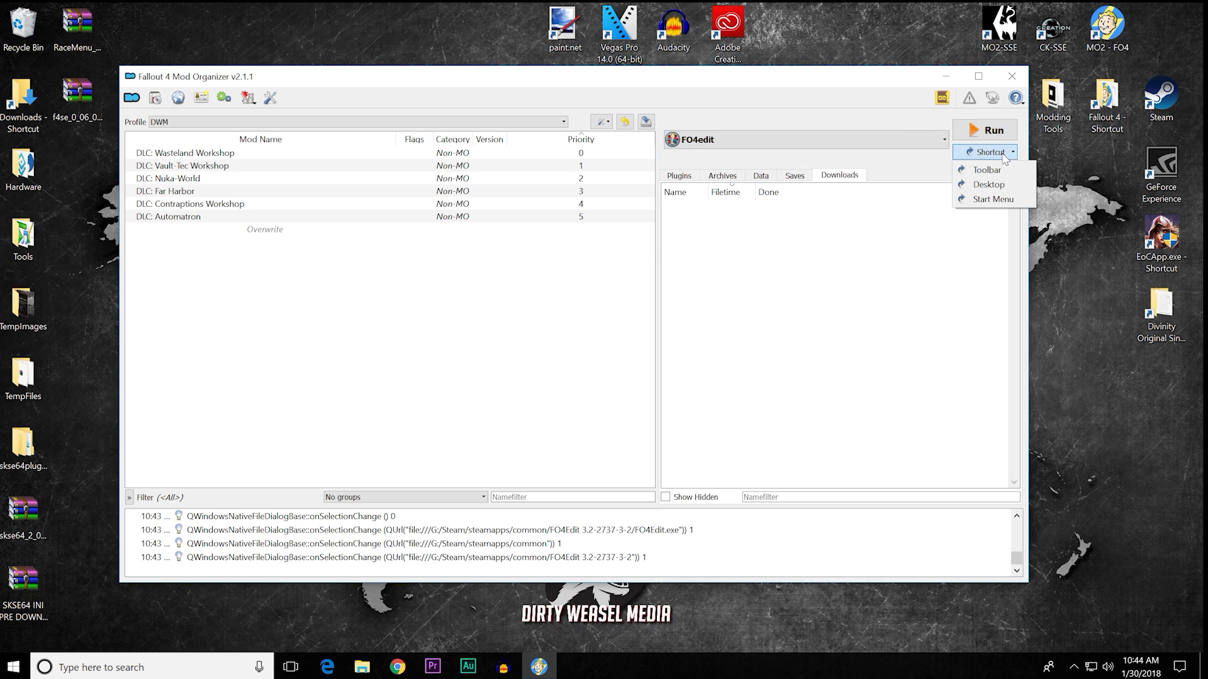
left_click(983, 171)
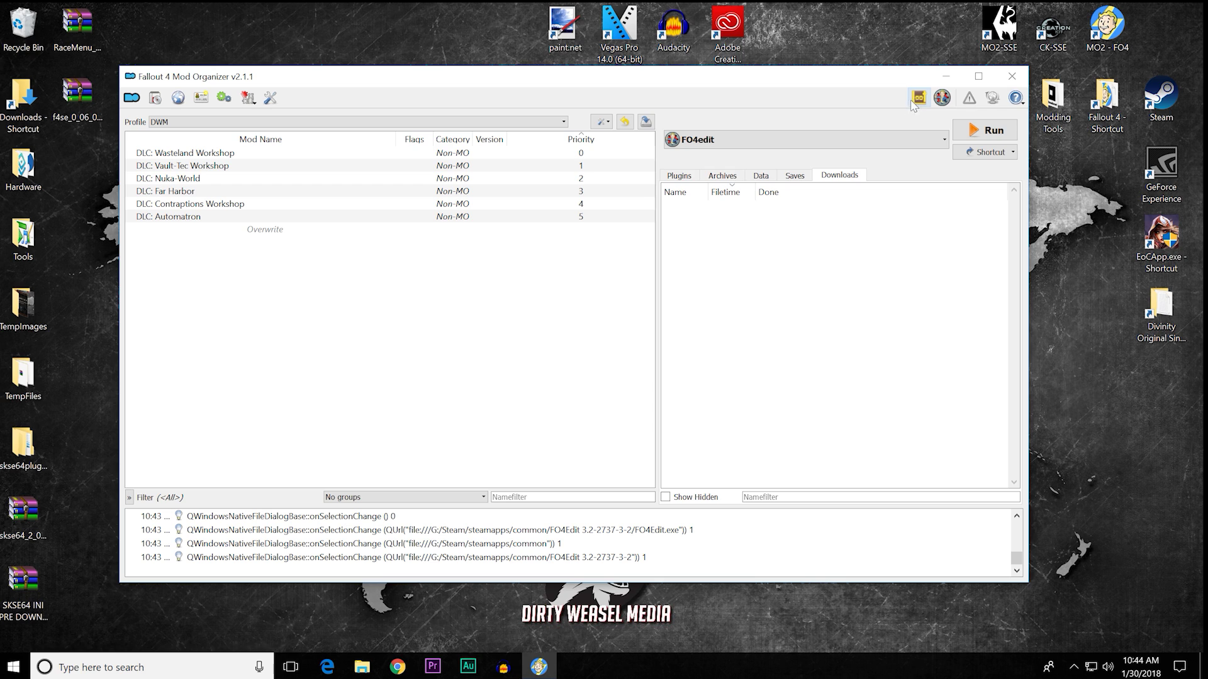
Step: Set F4SE as the selected executable, and test the LOOT toolbar shortcut by launching LOOT and closing it again
left_click(929, 139)
left_click(786, 175)
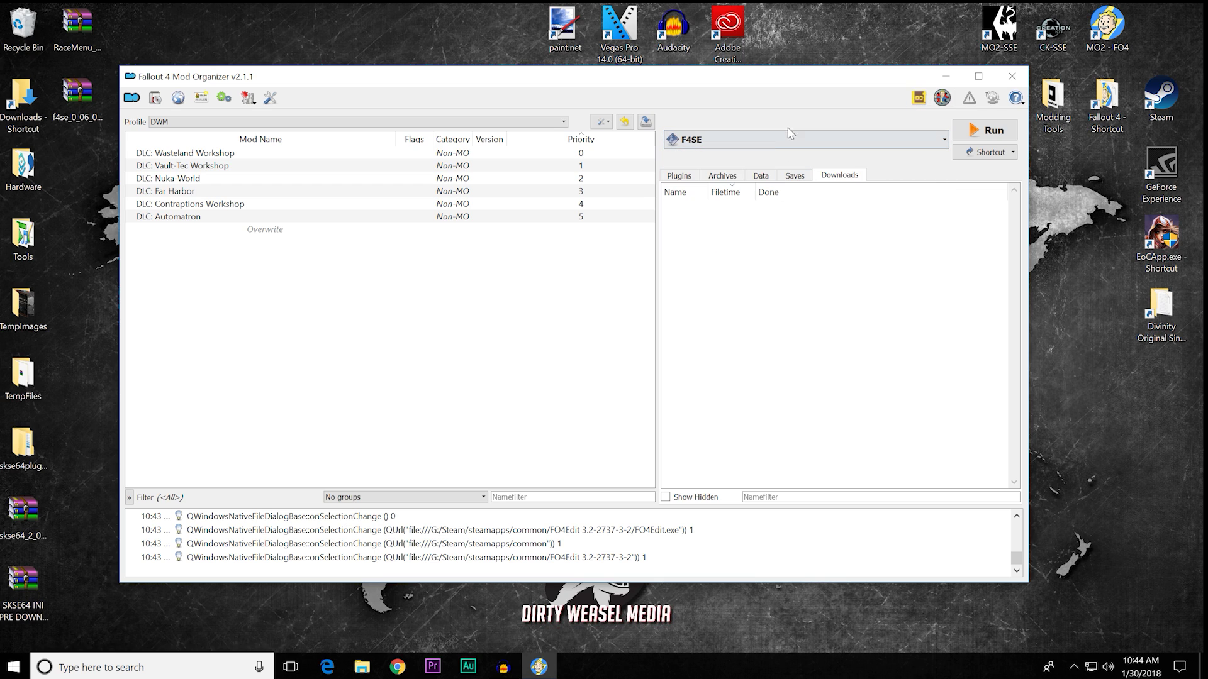
left_click(918, 98)
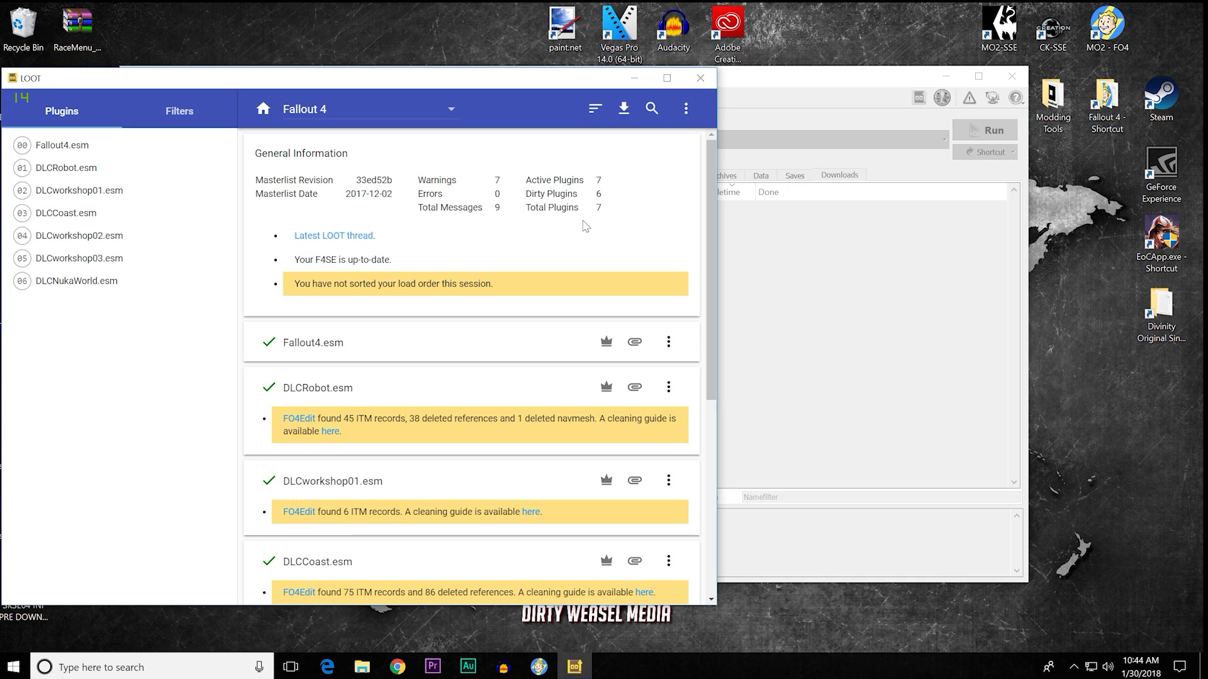
left_click(702, 79)
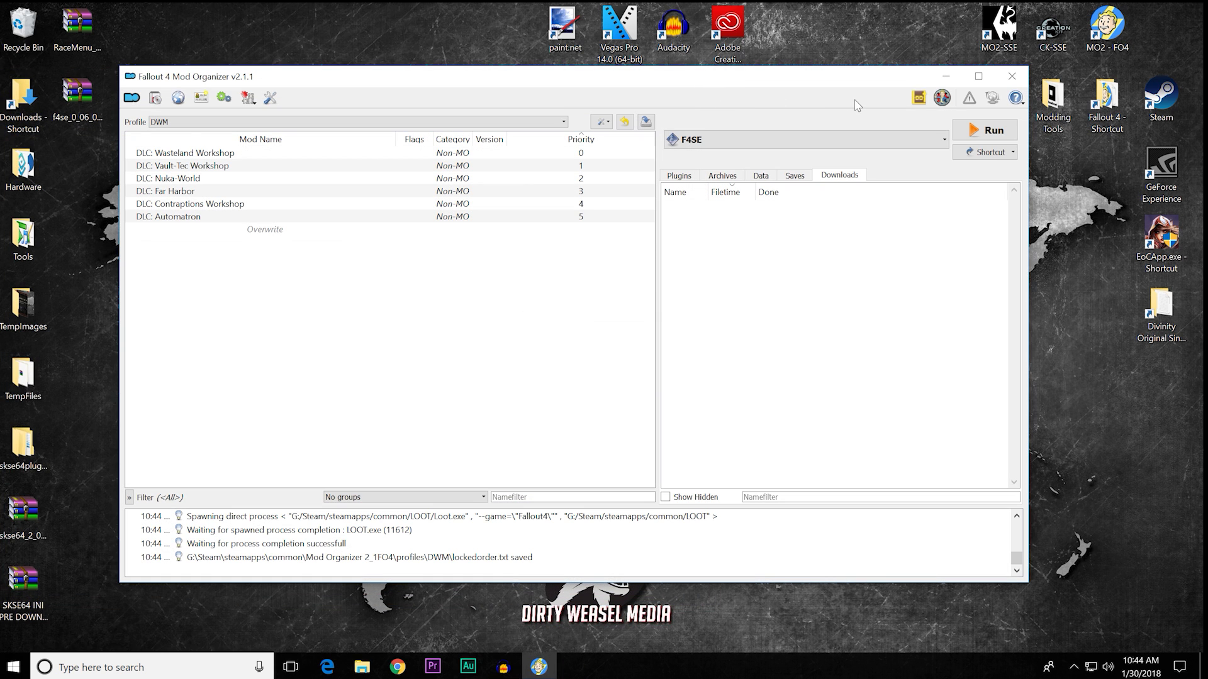
Step: Test the FO4Edit toolbar shortcut and open the INI Editor tool
left_click(942, 97)
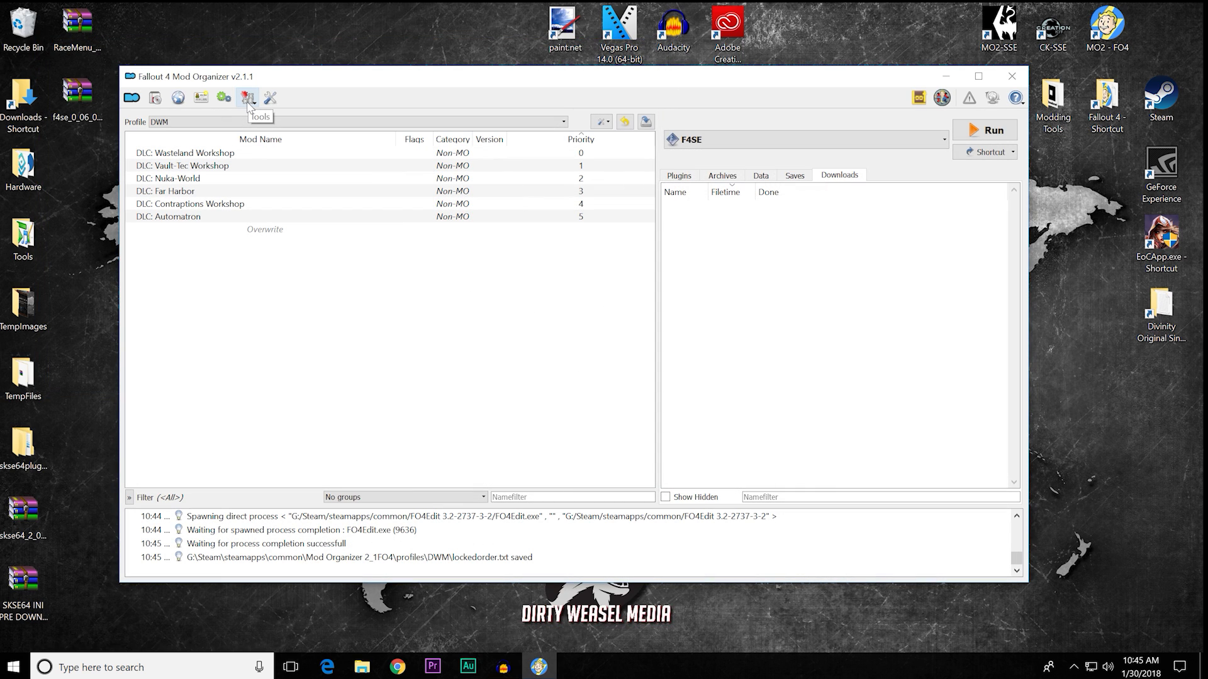
left_click(248, 103)
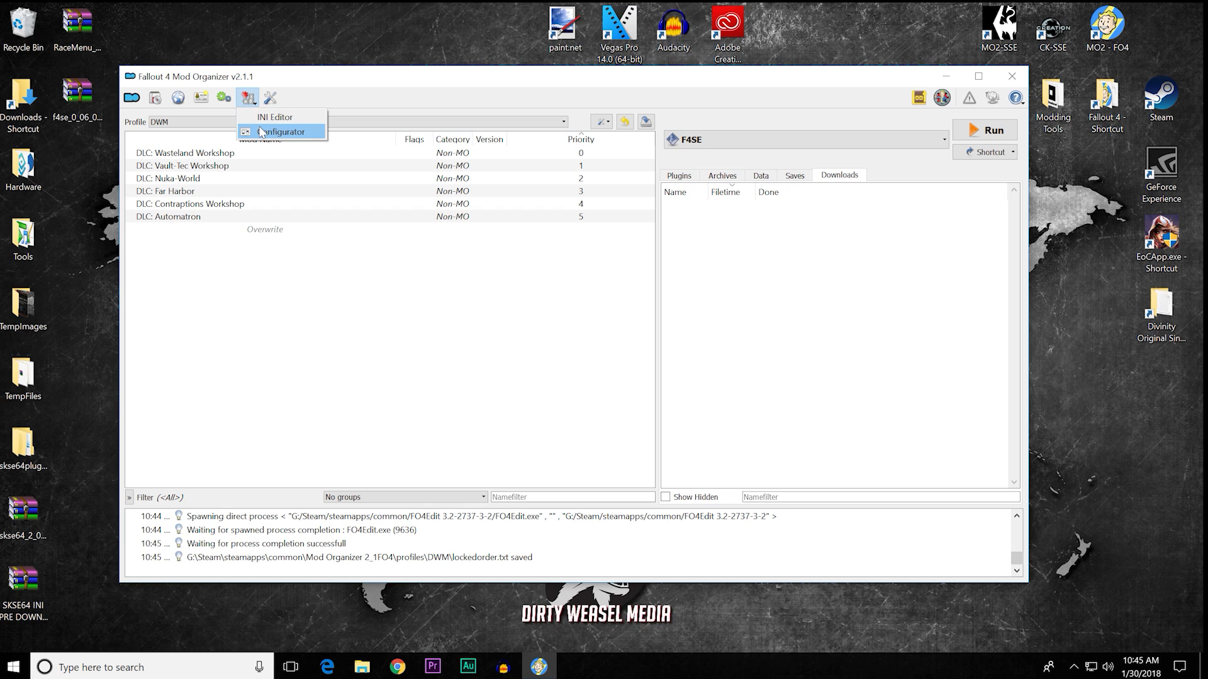
left_click(272, 119)
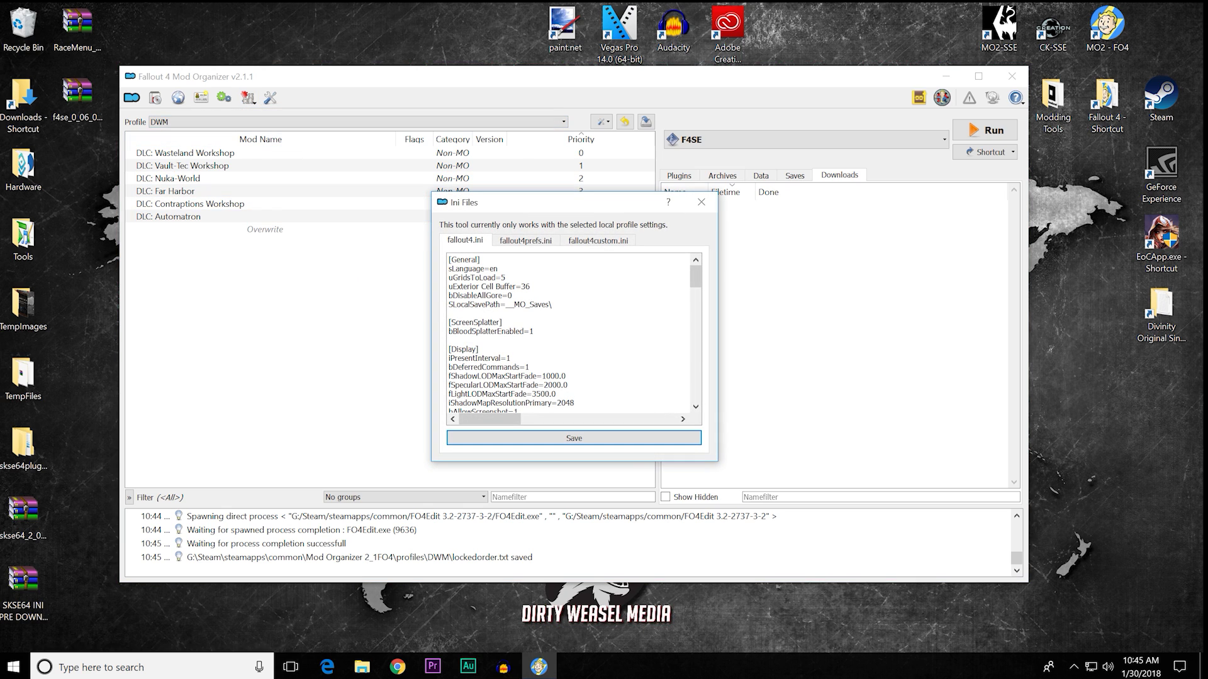
Step: Browse to the Fallout4 folder under Documents > My Games in File Explorer to view the game's INI files, and close the folder
left_click(361, 667)
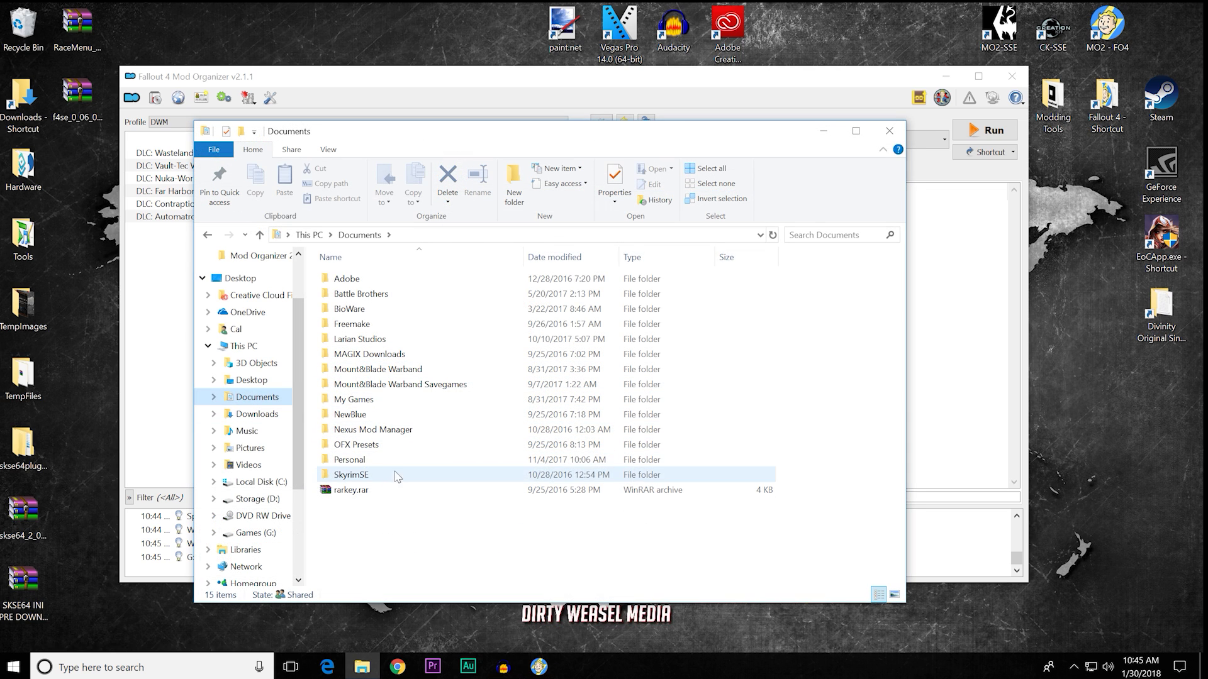
double_click(402, 400)
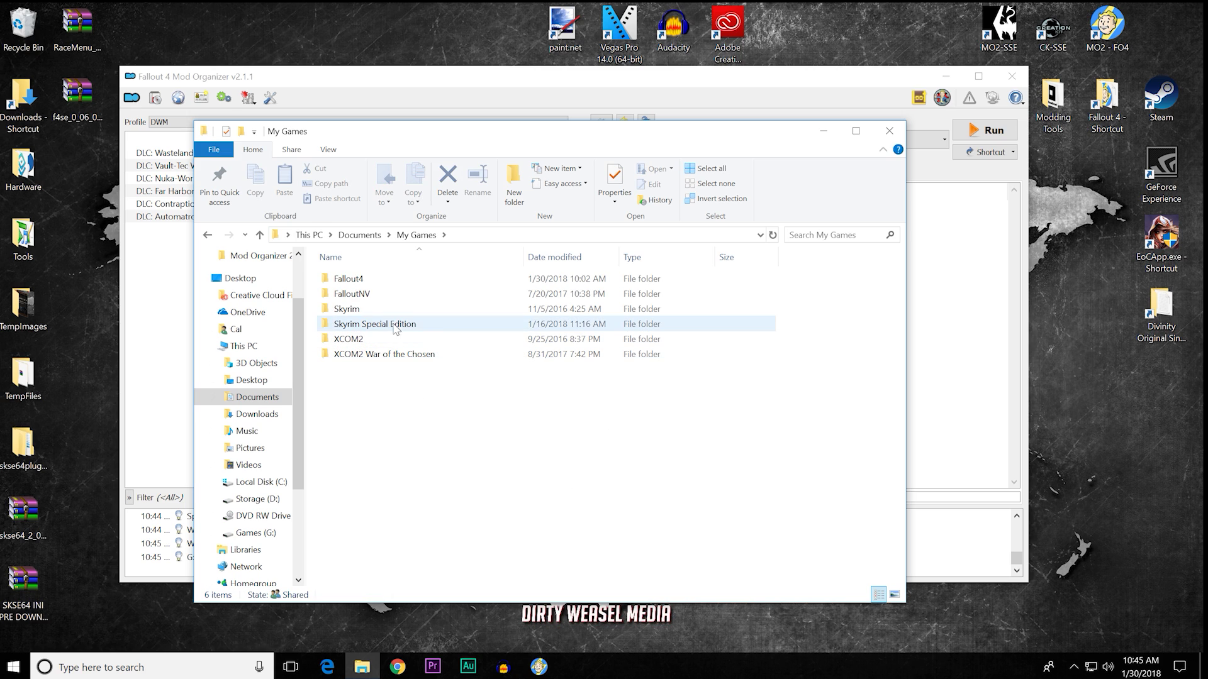
double_click(390, 283)
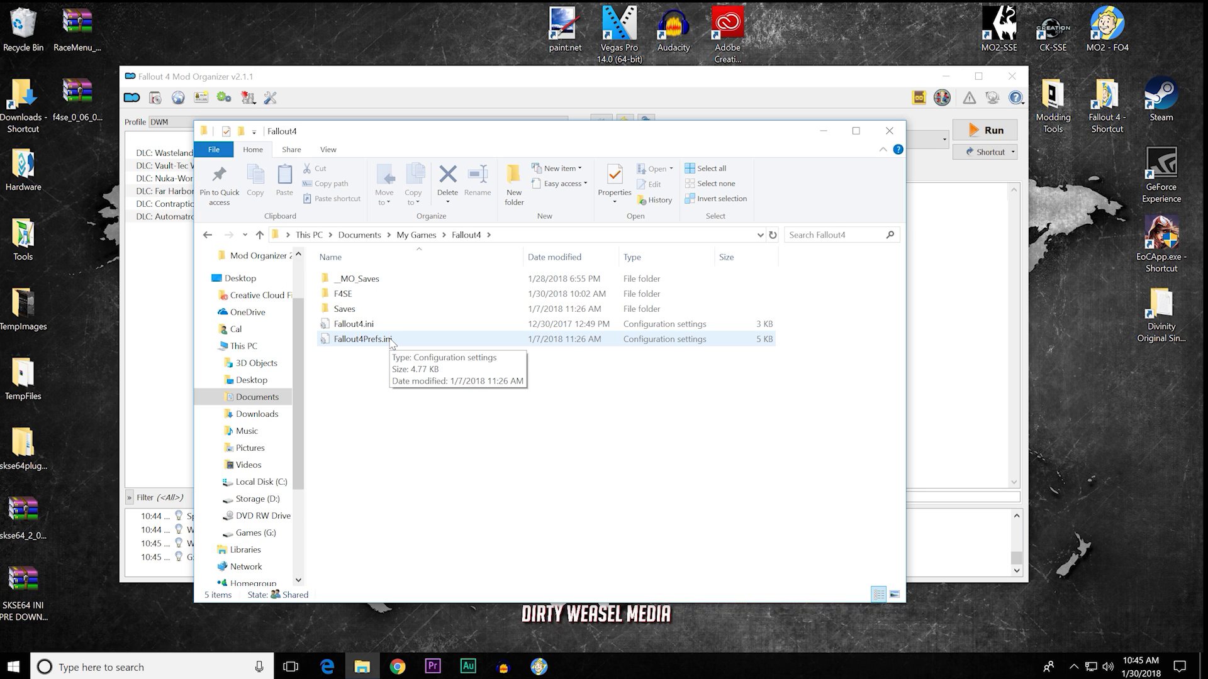
left_click(888, 136)
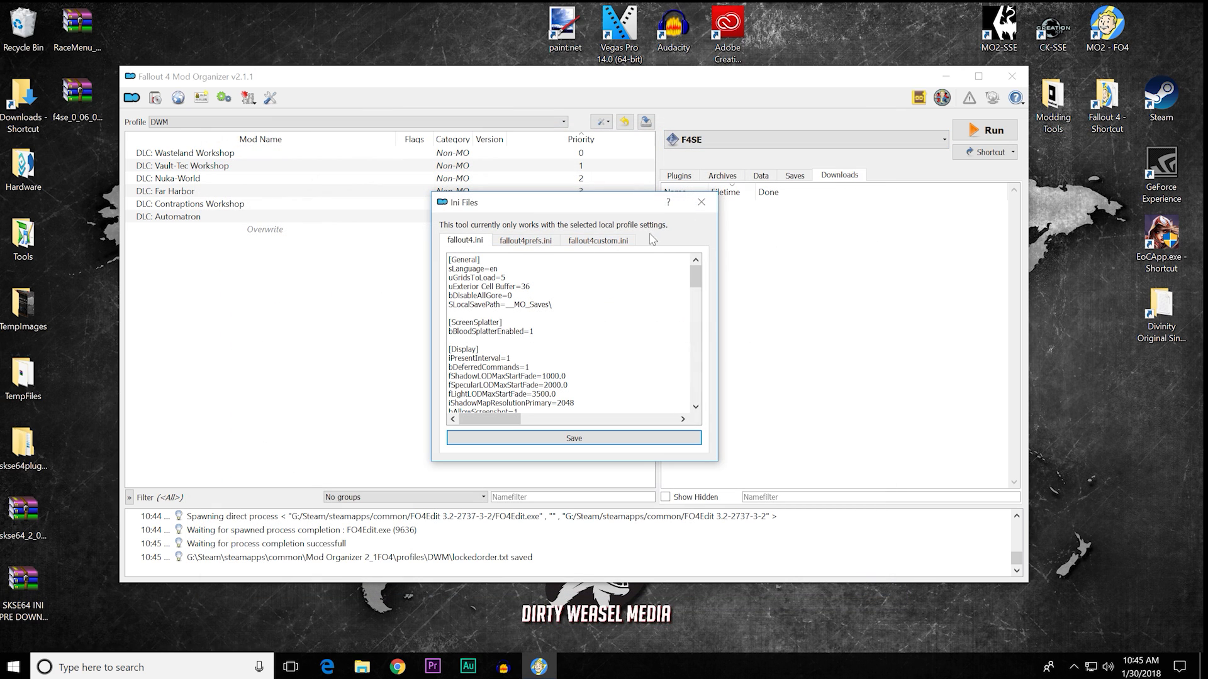
Step: Check fallout4custom.ini in the INI Editor and return to fallout4.ini
left_click_drag(605, 203, 555, 162)
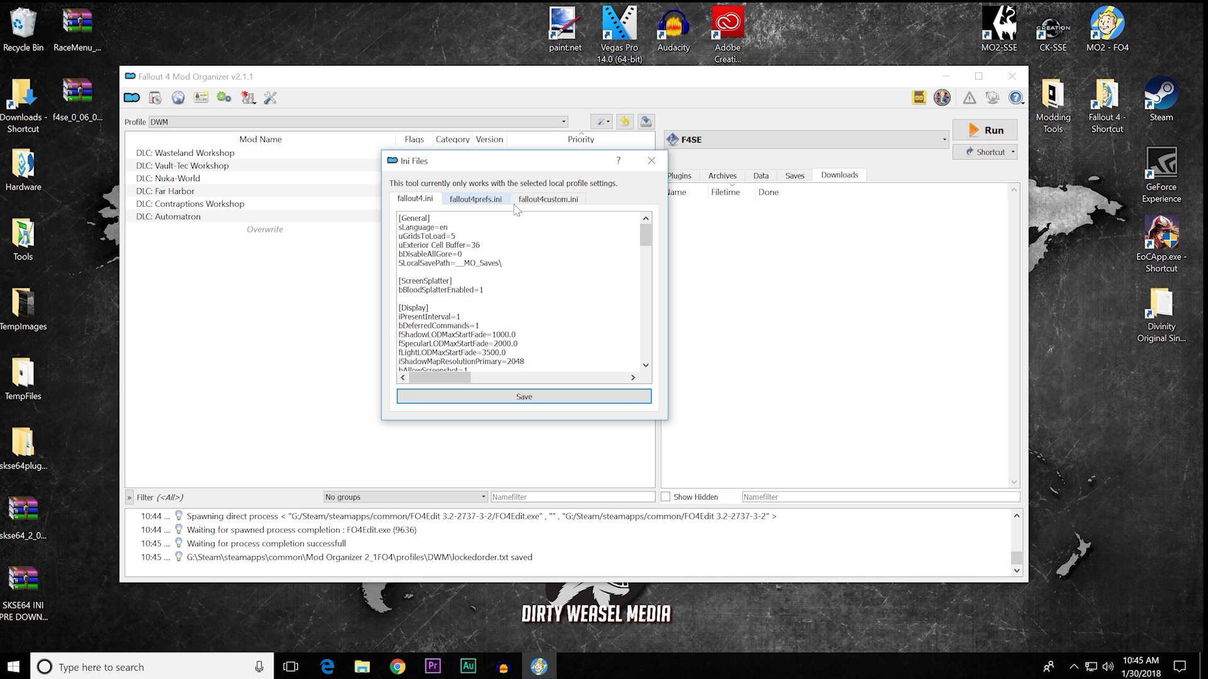
left_click(546, 200)
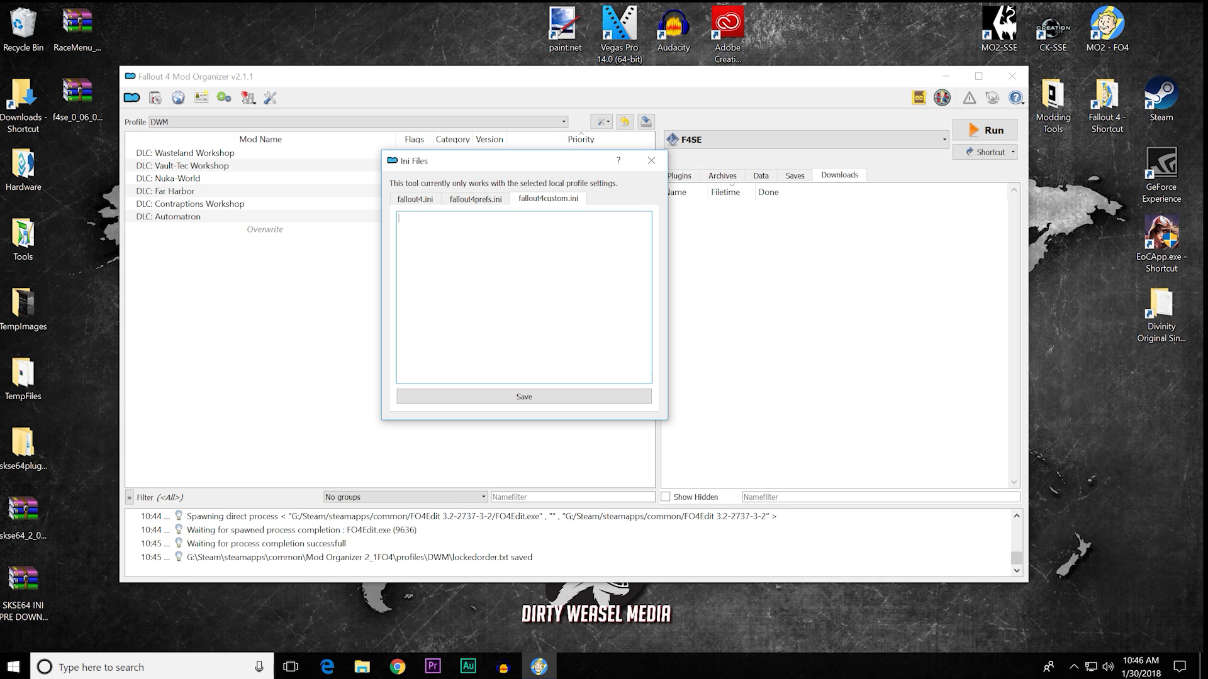
left_click(431, 201)
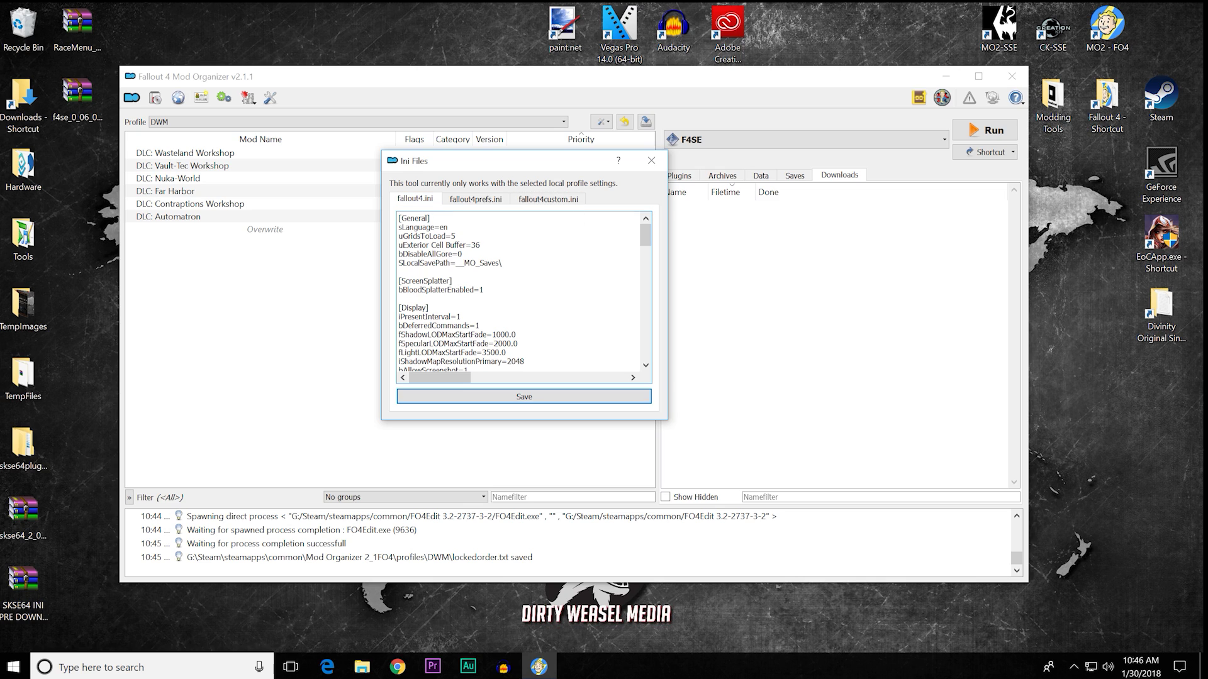
Step: Try fSunShadowUpdateTime at 0.5 in fallout4.ini, restore it to 1.0 and save the file
left_click_drag(645, 236, 645, 265)
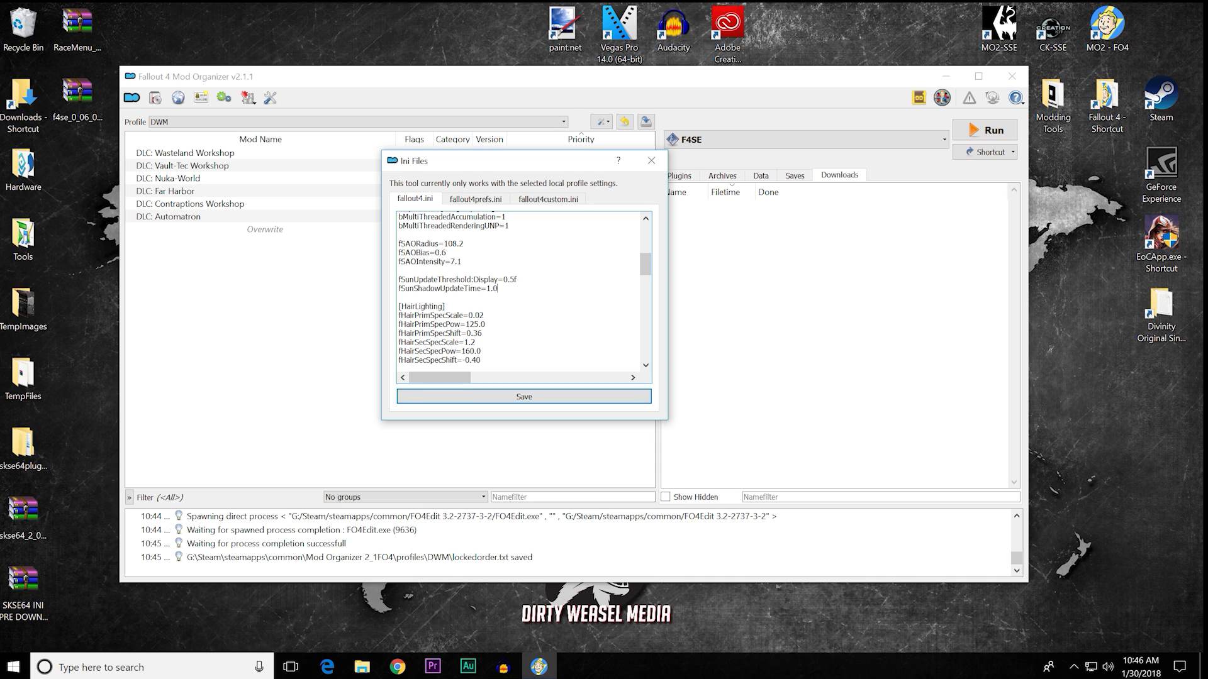
key("BackSpace")
key("BackSpace")
key("BackSpace")
type("0.5")
key("BackSpace")
key("BackSpace")
type("1.0")
left_click(532, 402)
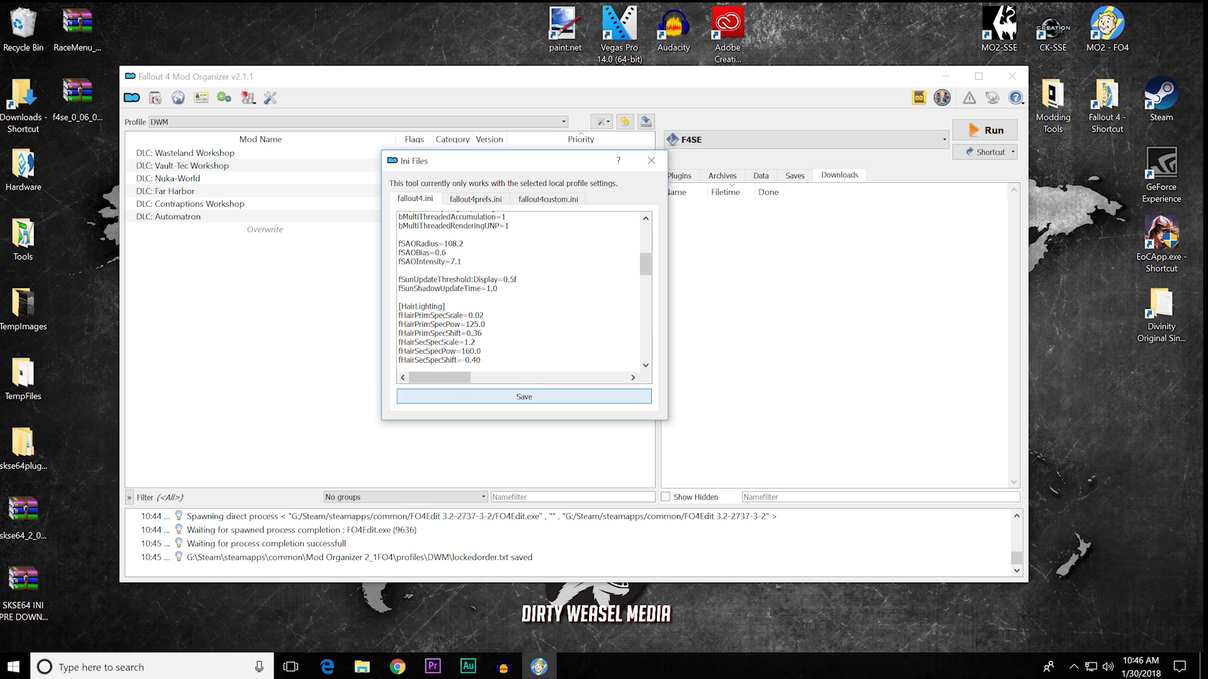
Step: Look through the settings in fallout4prefs.ini and close the INI Editor
left_click(496, 202)
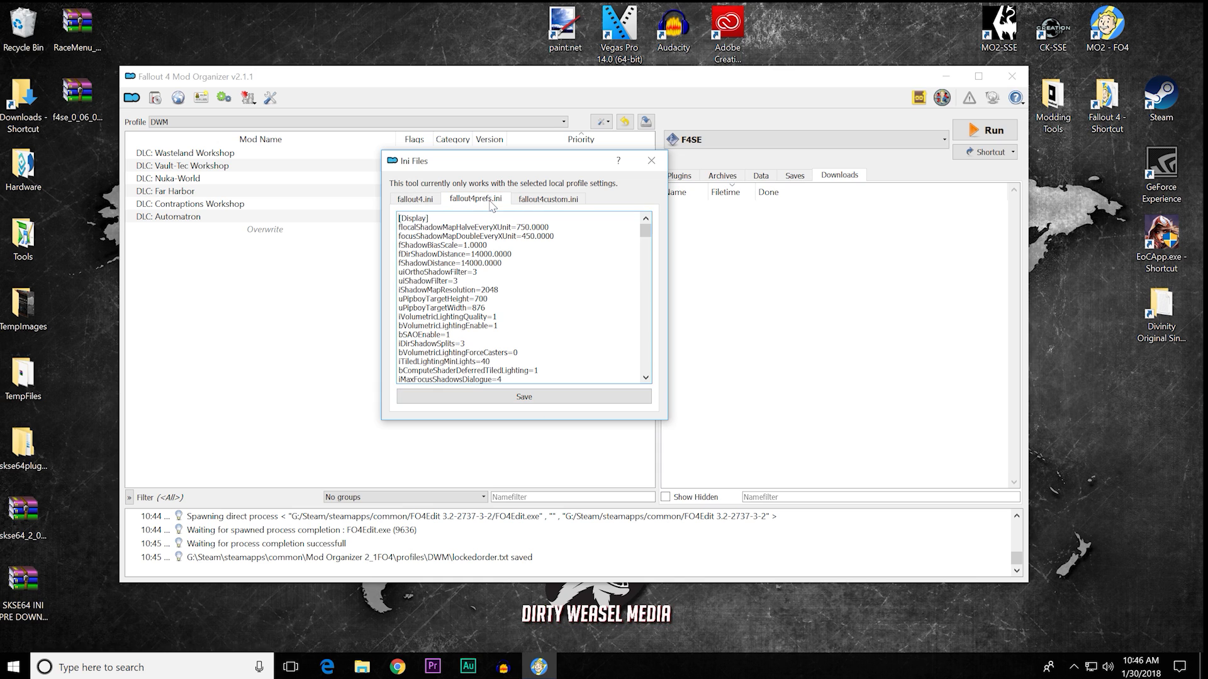
scroll(522, 299, "down", 10)
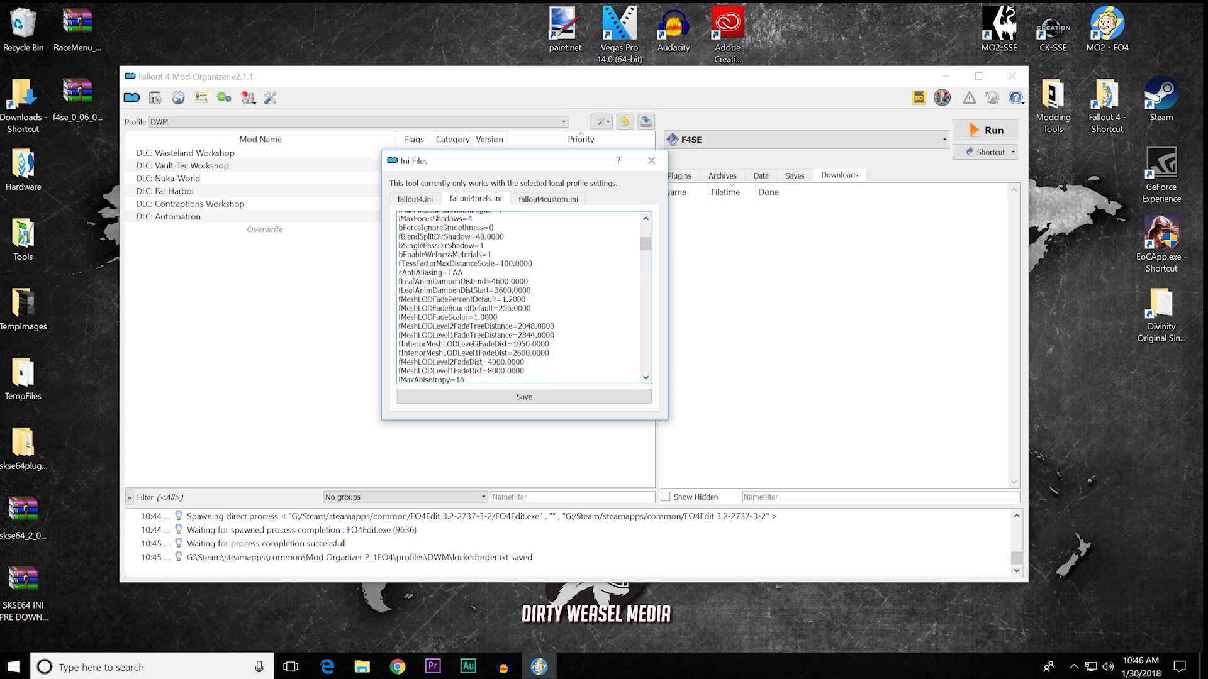
scroll(522, 299, "down", 4)
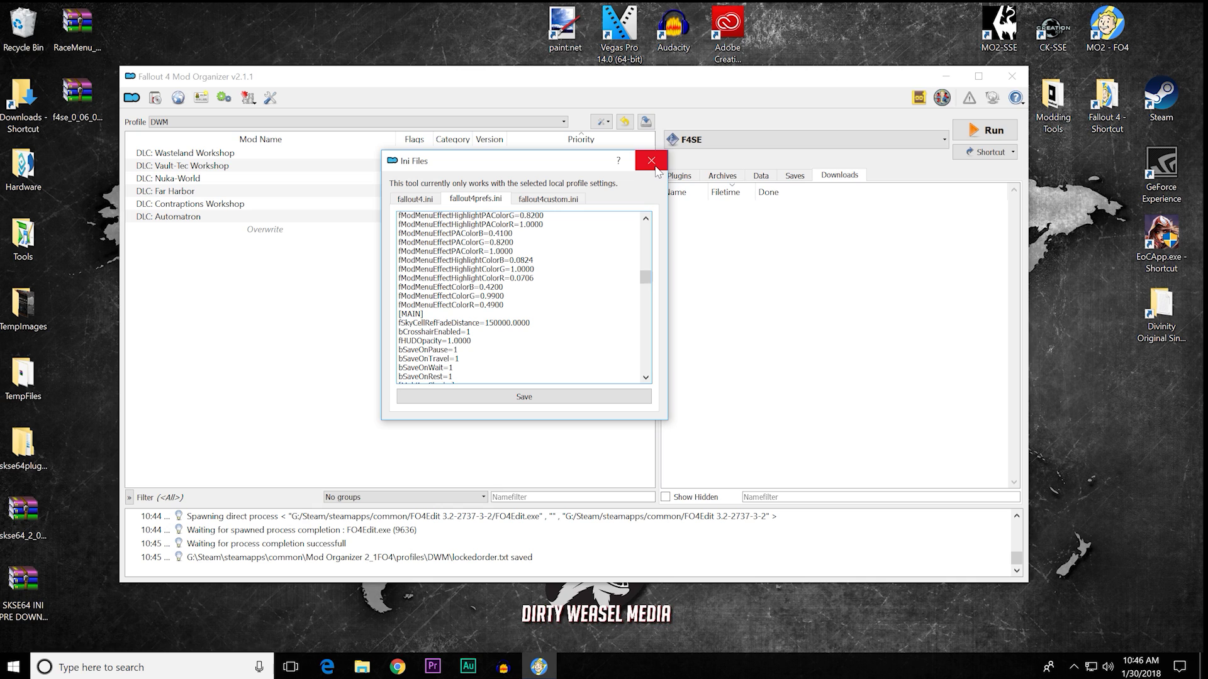
left_click(653, 168)
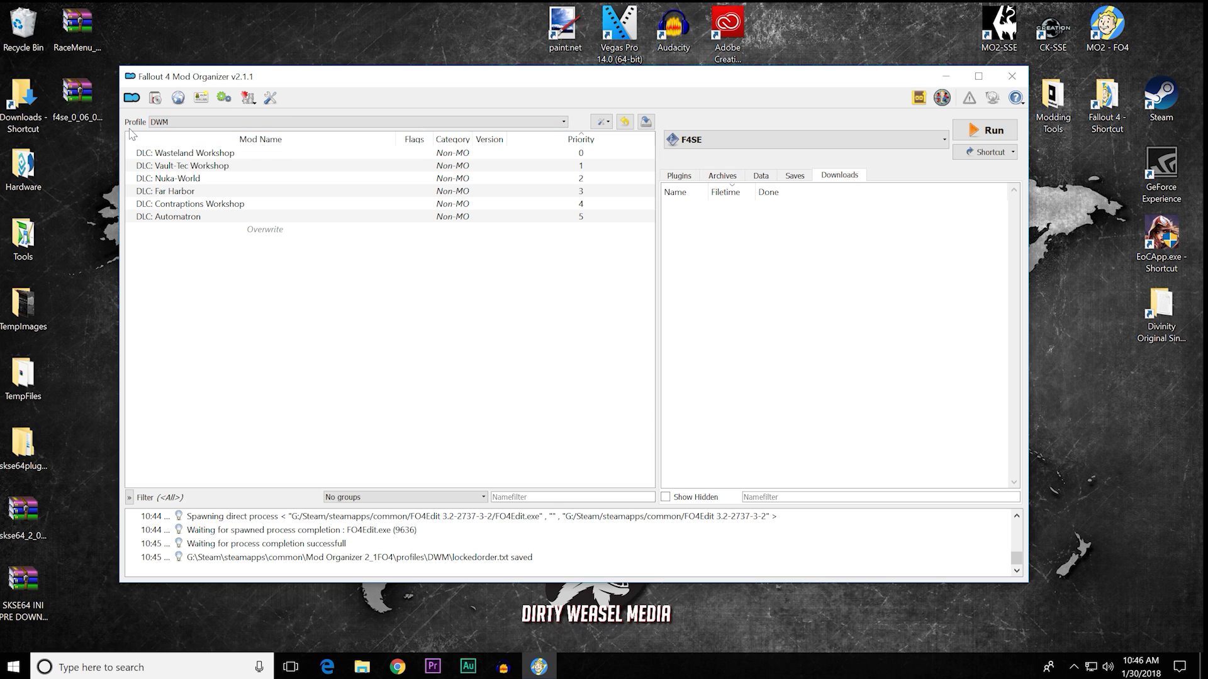
Step: Reopen the INI Editor for another look at fallout4.ini and close it
left_click(252, 101)
left_click(259, 117)
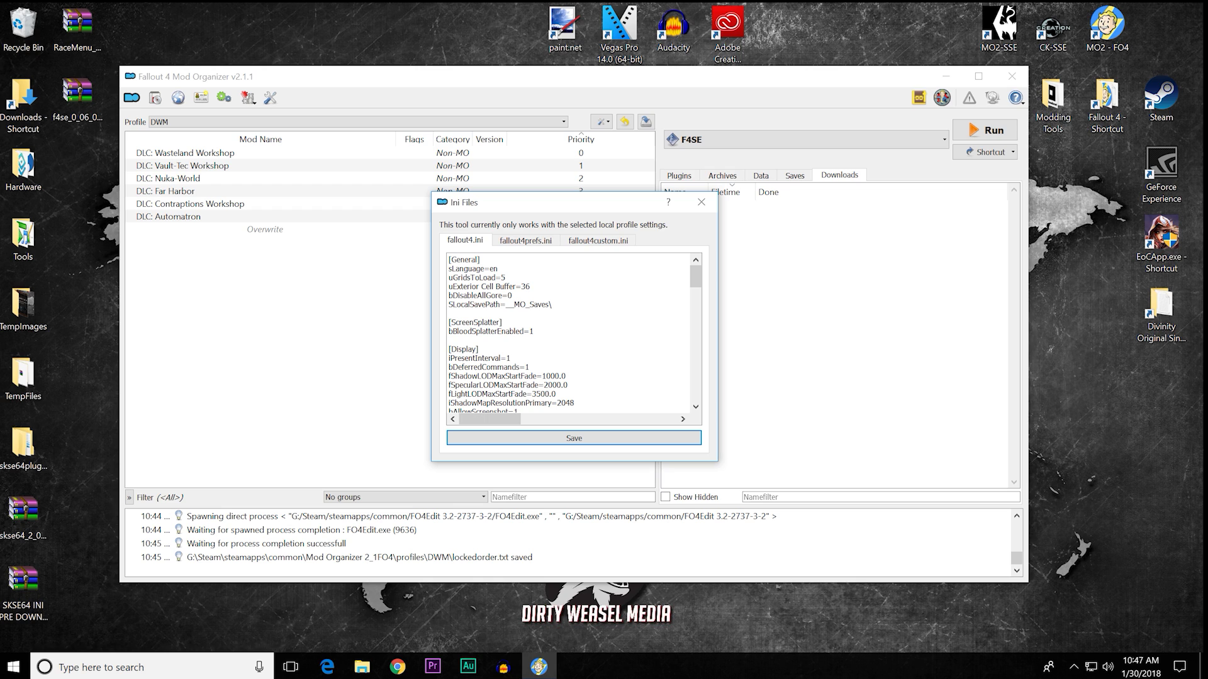
left_click(574, 438)
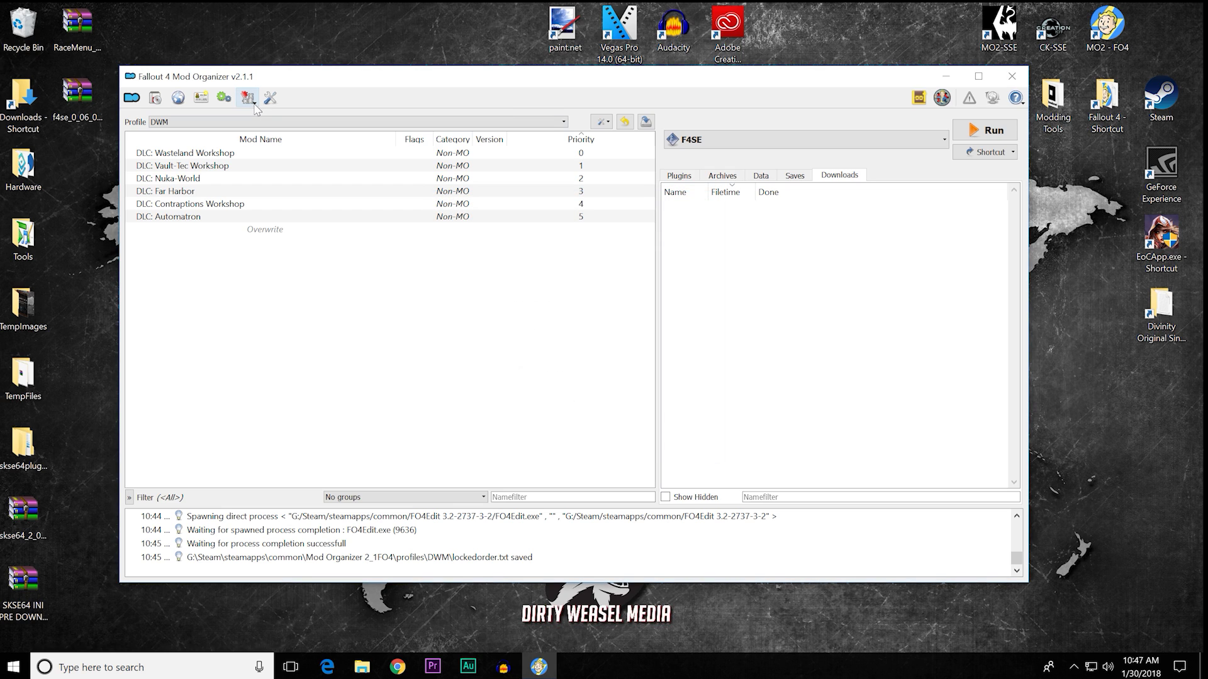
Step: Open the Configurator tool and display the General settings category
left_click(249, 99)
left_click(267, 134)
left_click(568, 226)
left_click(538, 247)
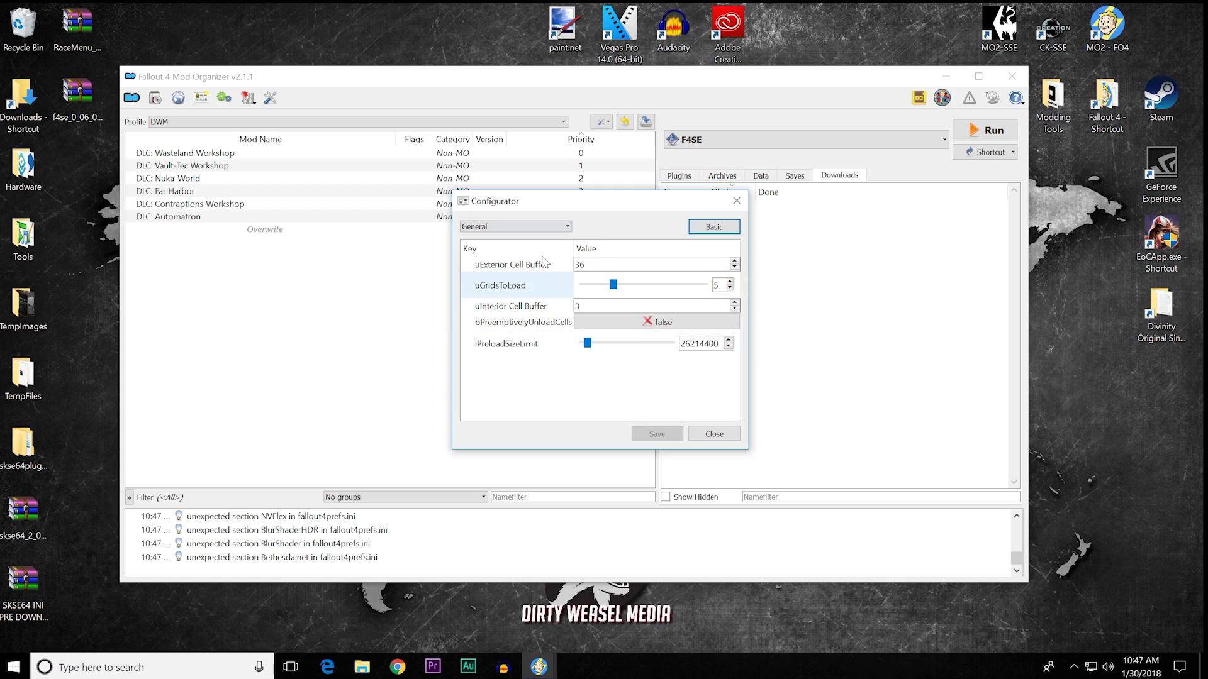
Step: Display the ScreenSplatter settings, and switch bBloodSplatterEnabled to false and back to true
left_click(566, 228)
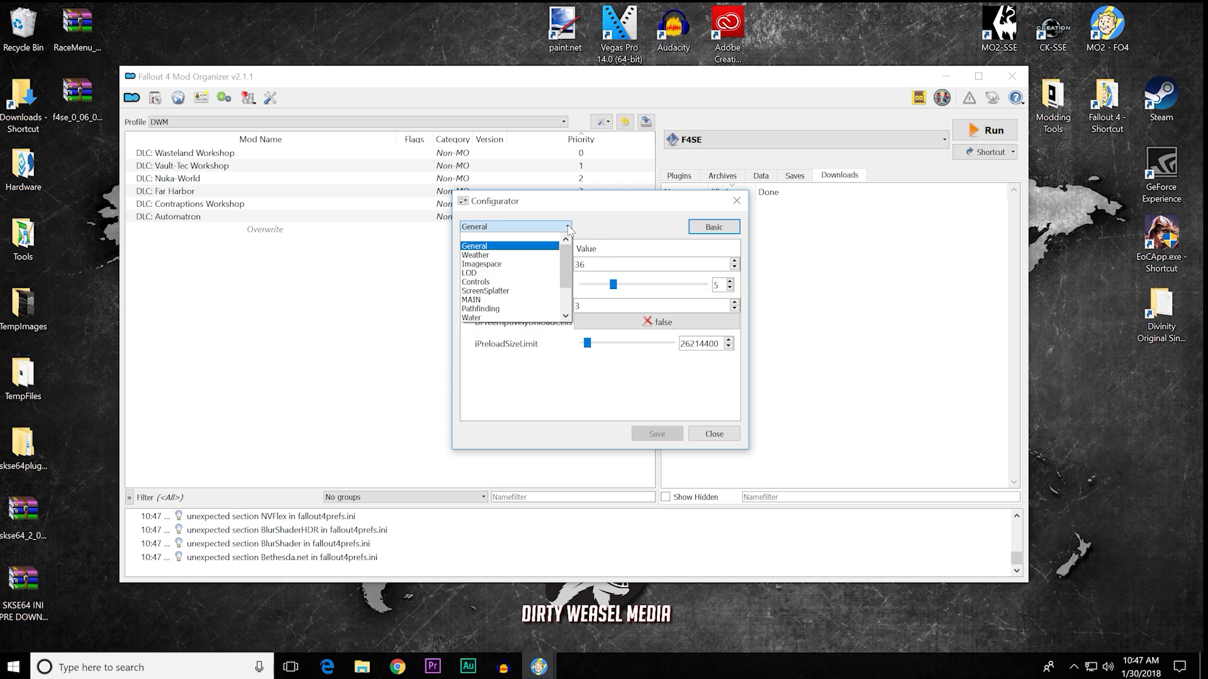
left_click(514, 292)
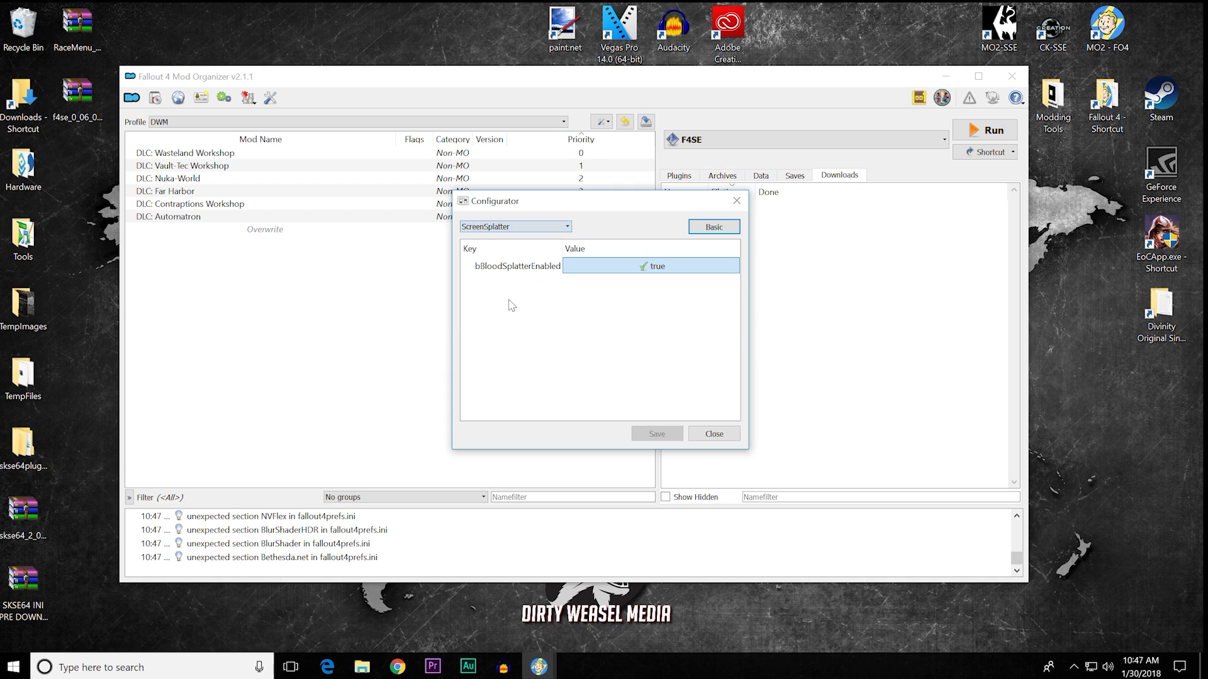
left_click(620, 267)
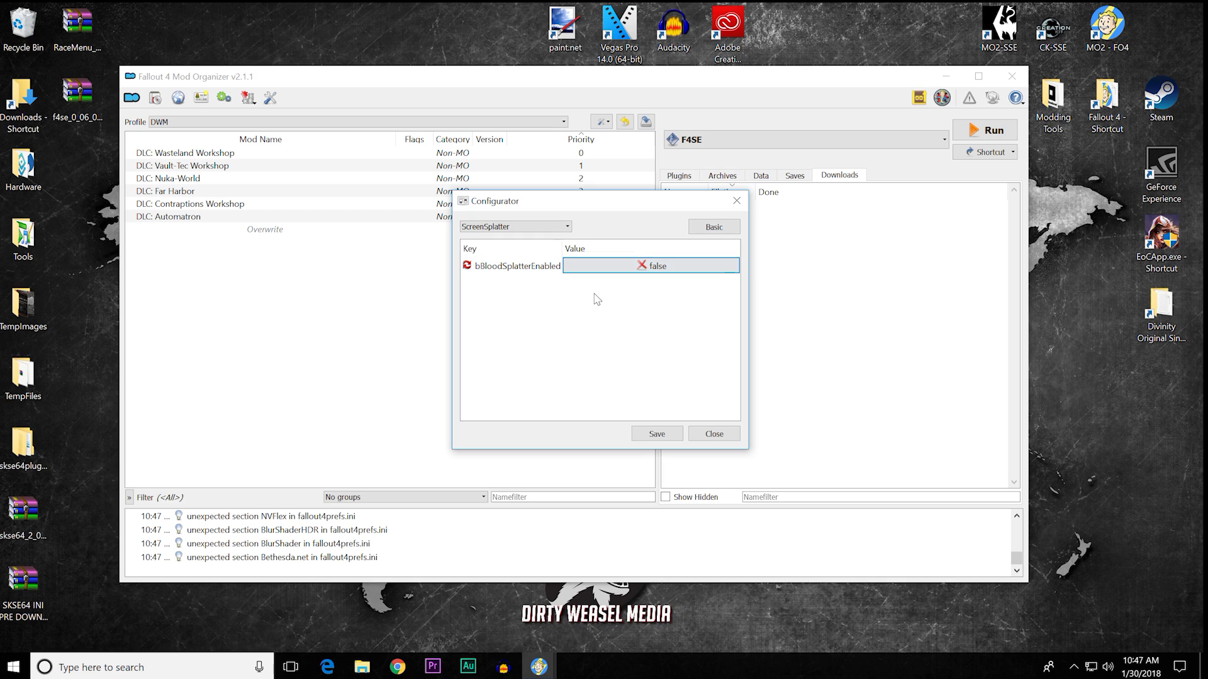
left_click(610, 268)
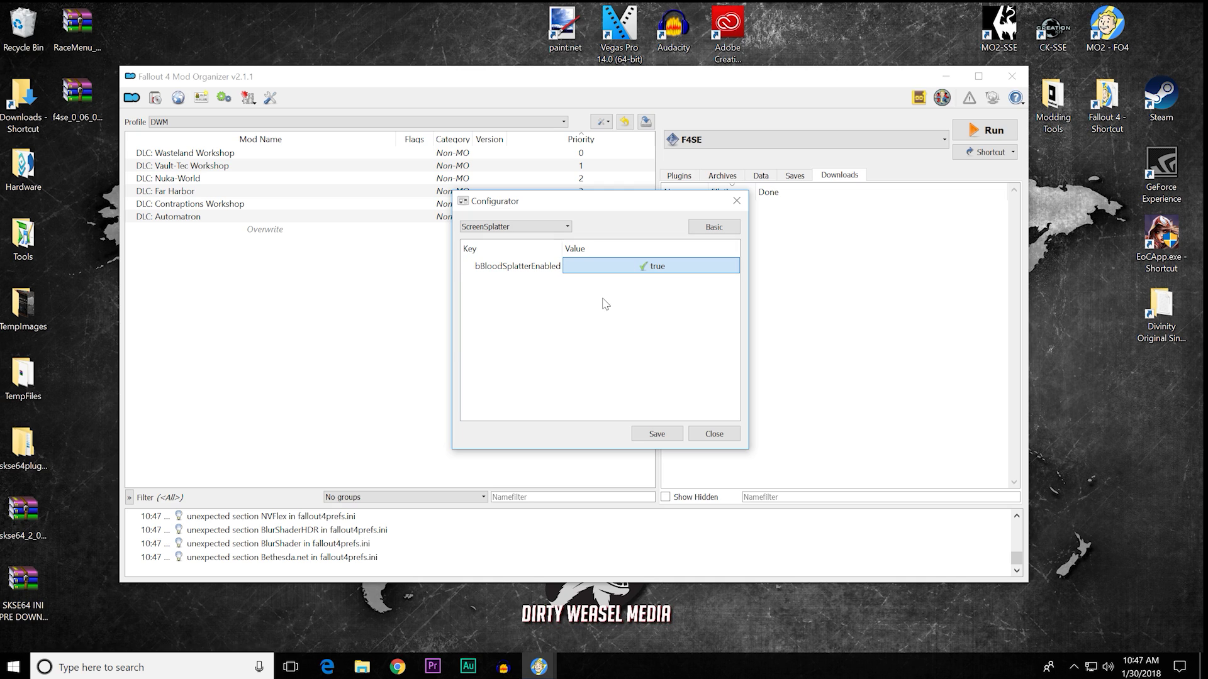
Step: Return to the General settings category and close the Configurator without saving
left_click(567, 226)
scroll(566, 277, "down", 3)
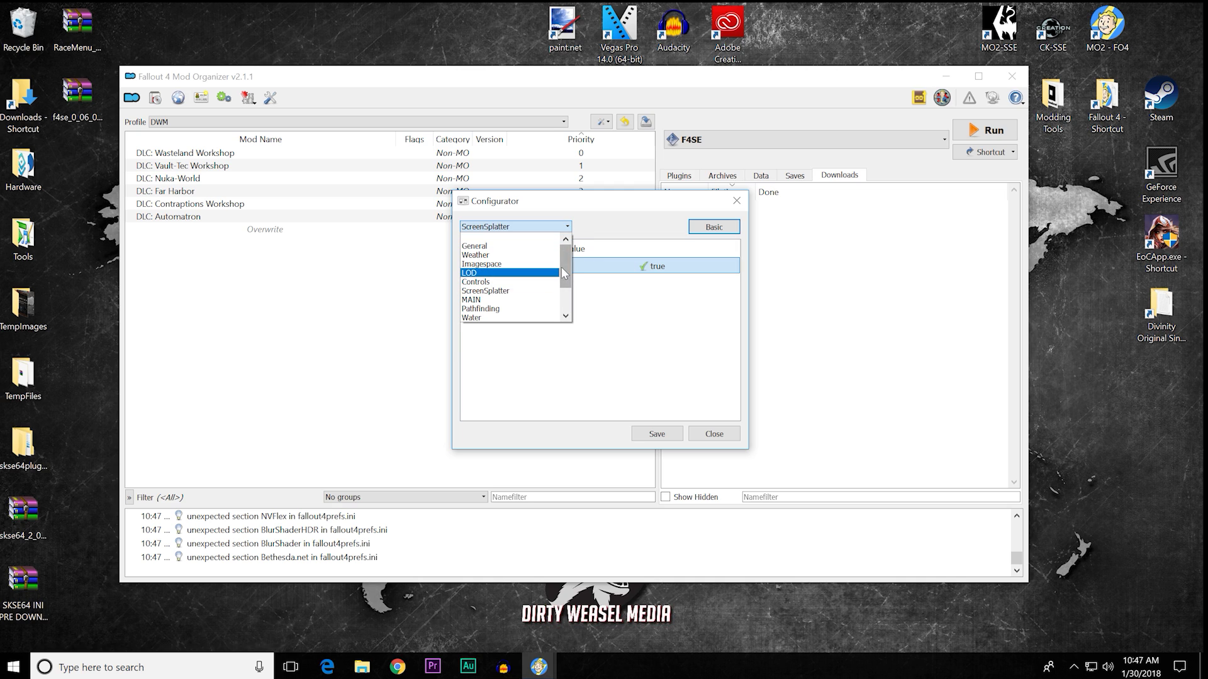
scroll(566, 280, "up", 1)
left_click(526, 249)
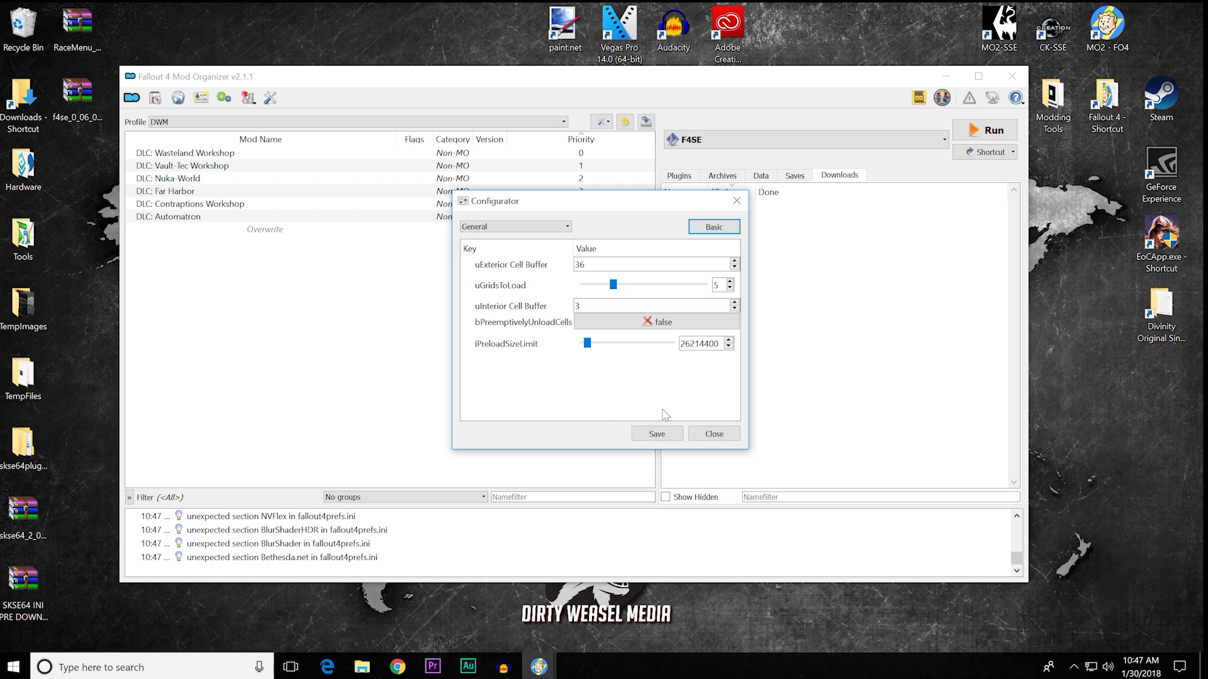
left_click(713, 443)
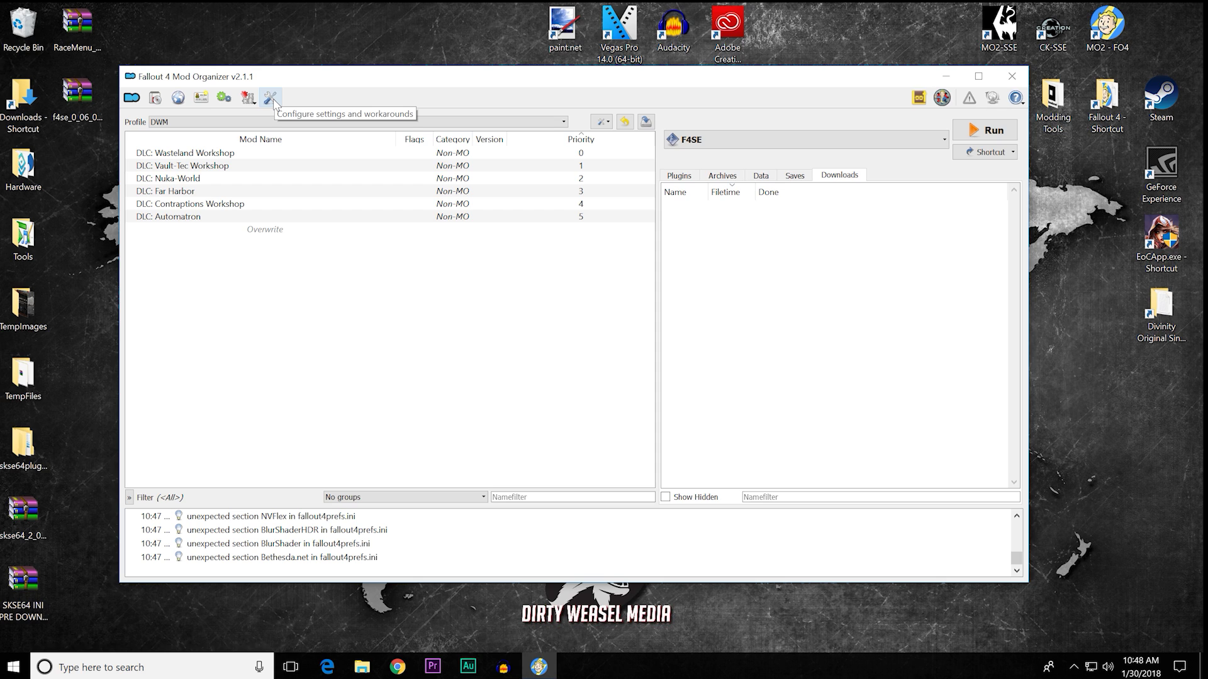
Step: Set the interface style to dark.qss in the settings and apply it
left_click(271, 99)
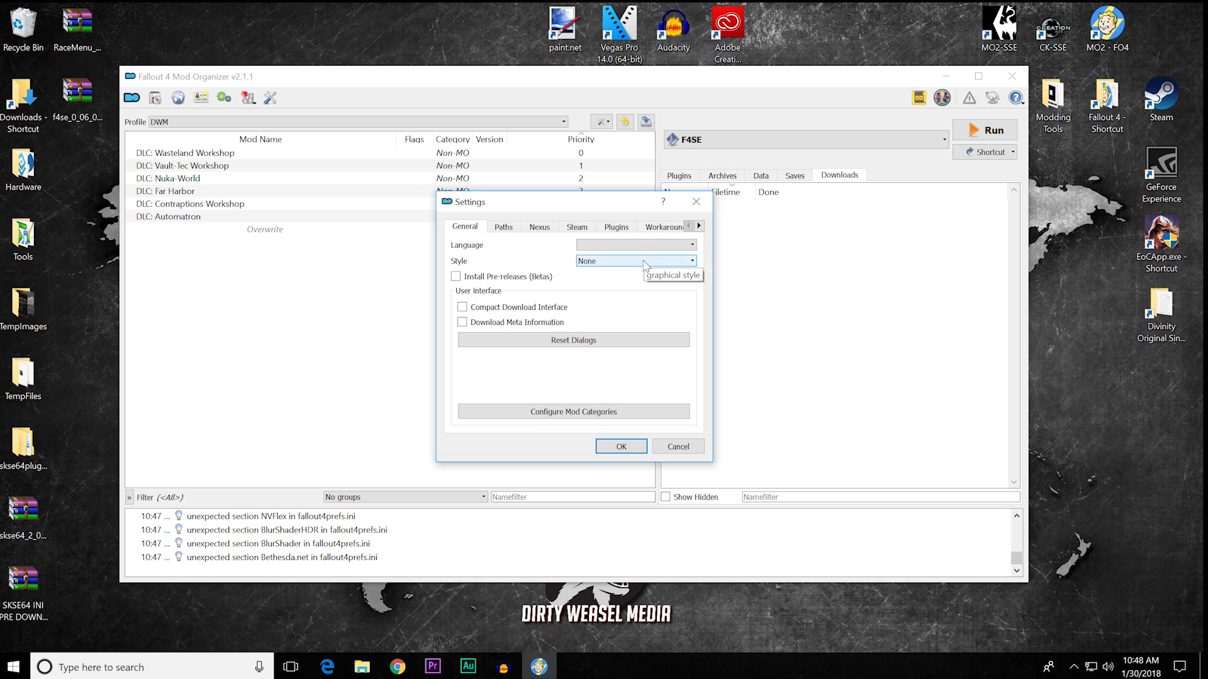
left_click(685, 262)
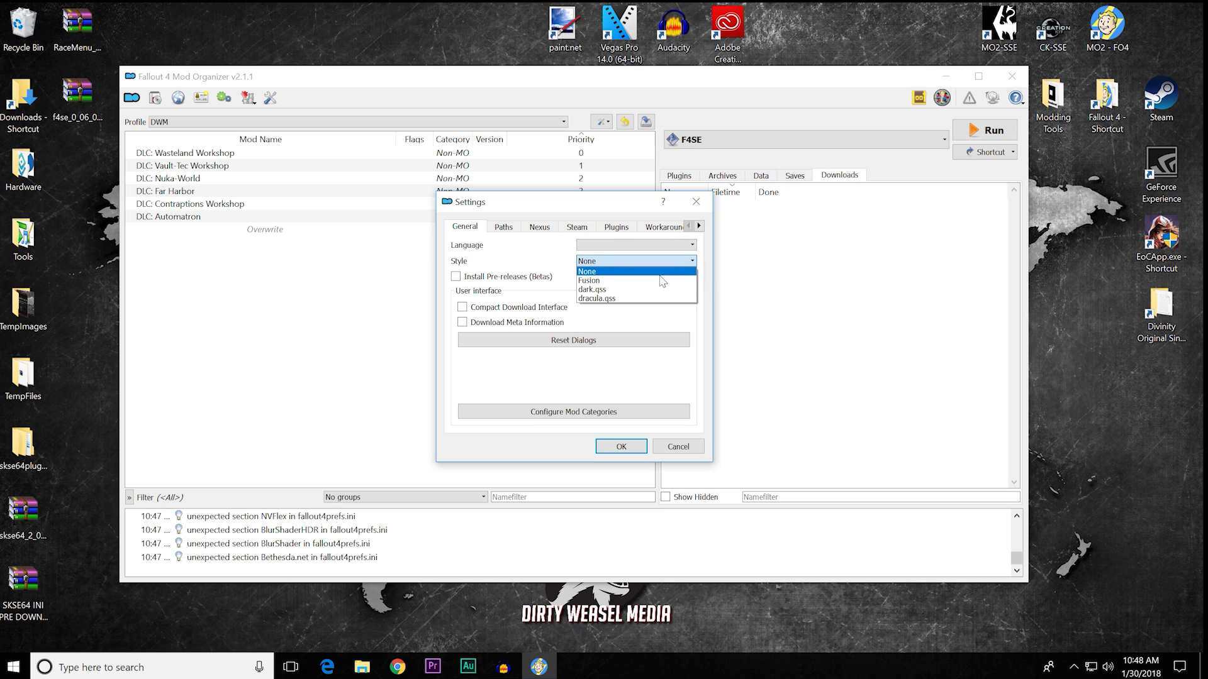
left_click(643, 293)
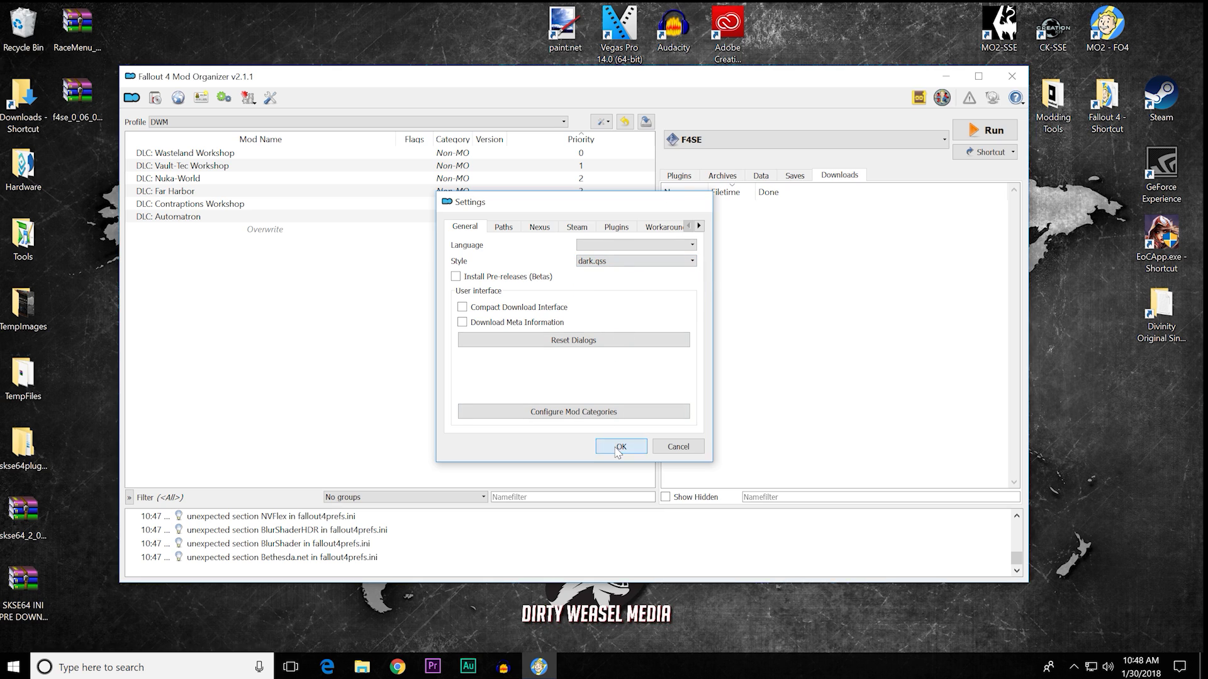
left_click(613, 447)
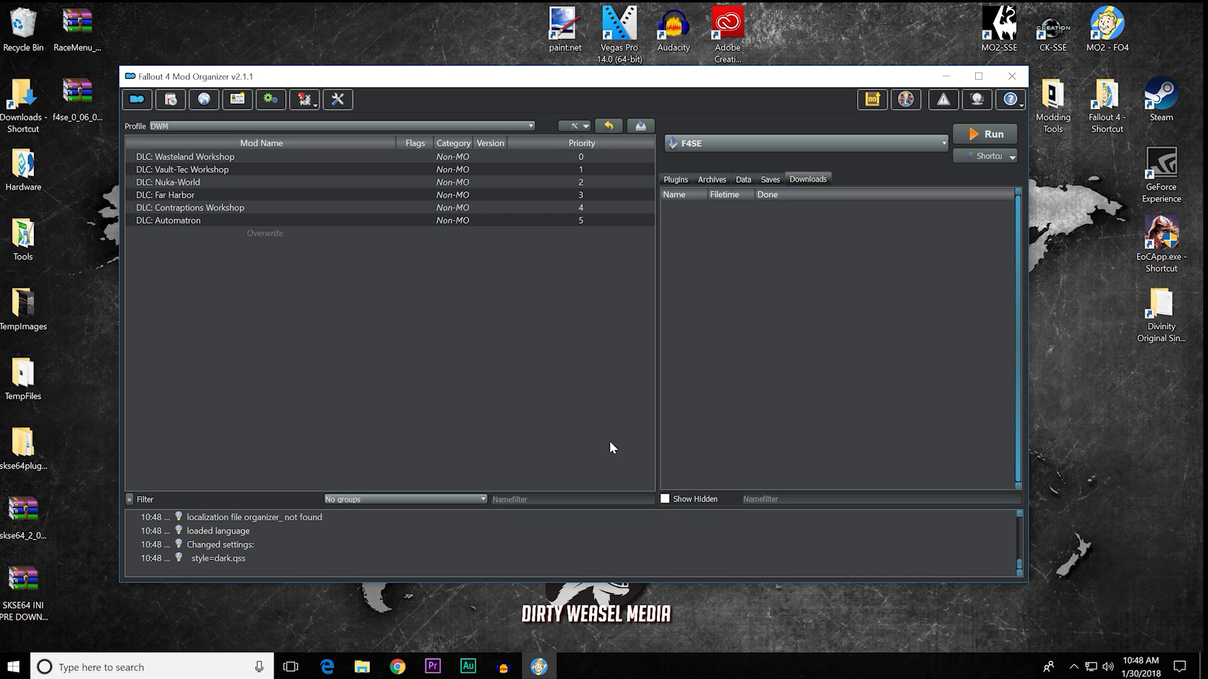
Step: Restore the interface style to None and apply it
left_click(339, 102)
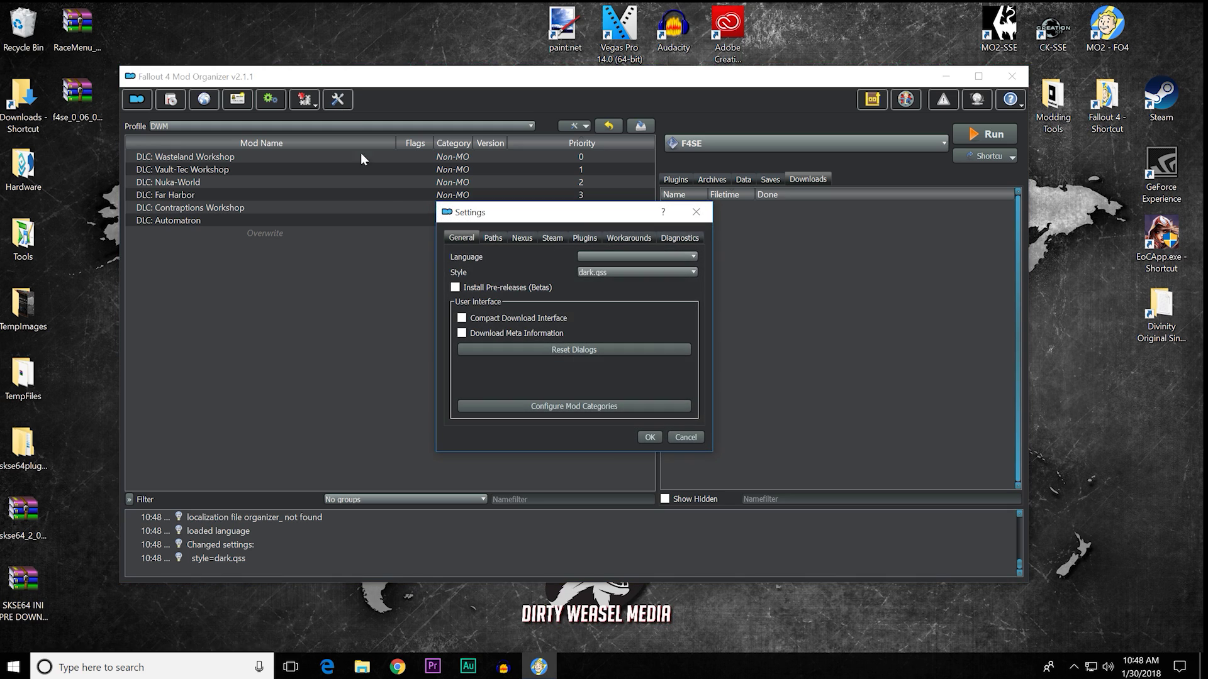
left_click(657, 272)
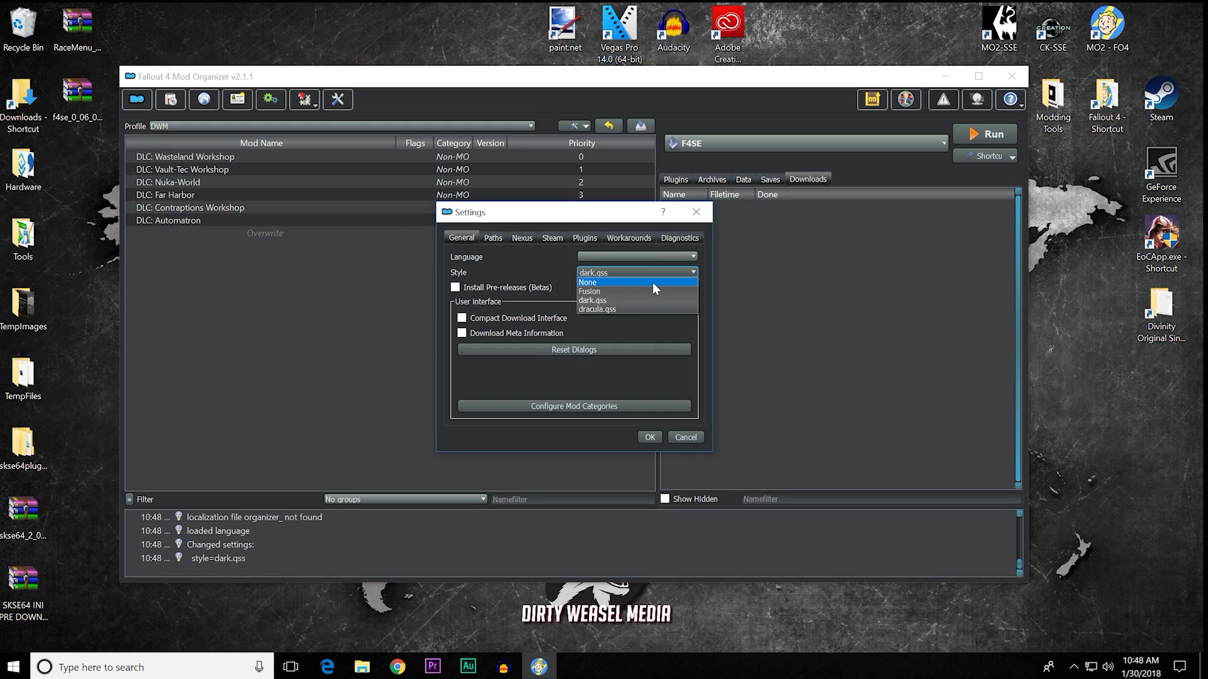
left_click(652, 282)
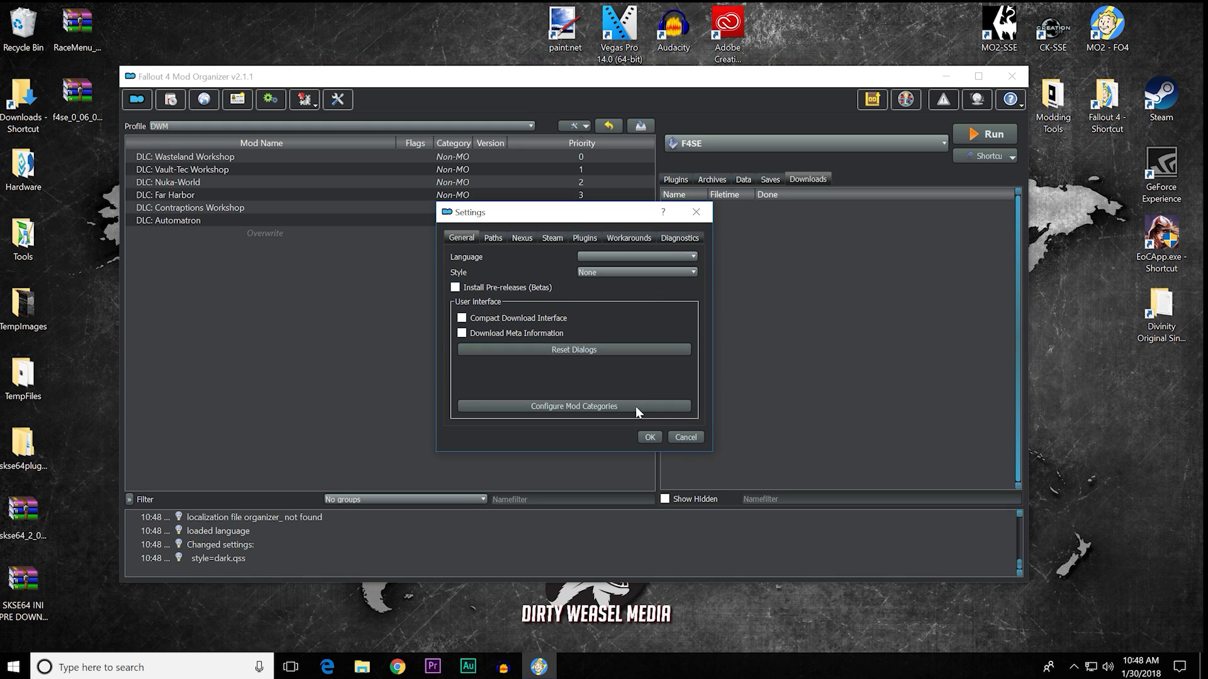
left_click(648, 439)
Step: Reopen the settings with Download Meta Information enabled, and view the mod categories list without changing it
left_click(270, 97)
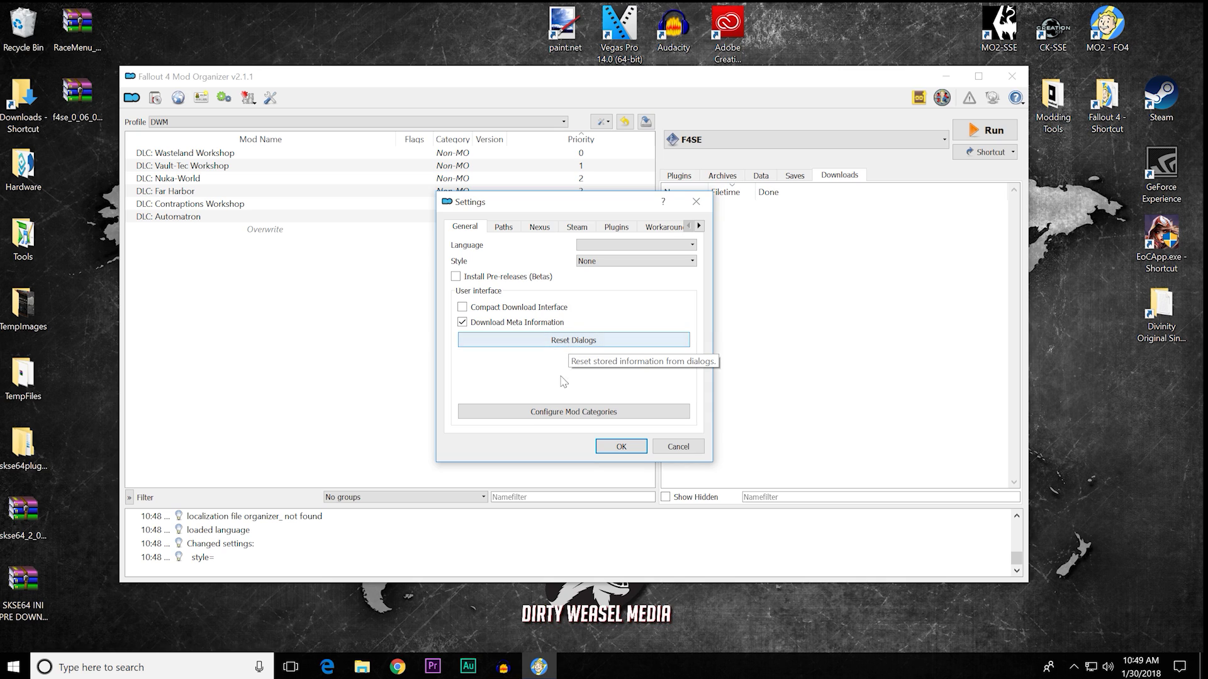
left_click(564, 413)
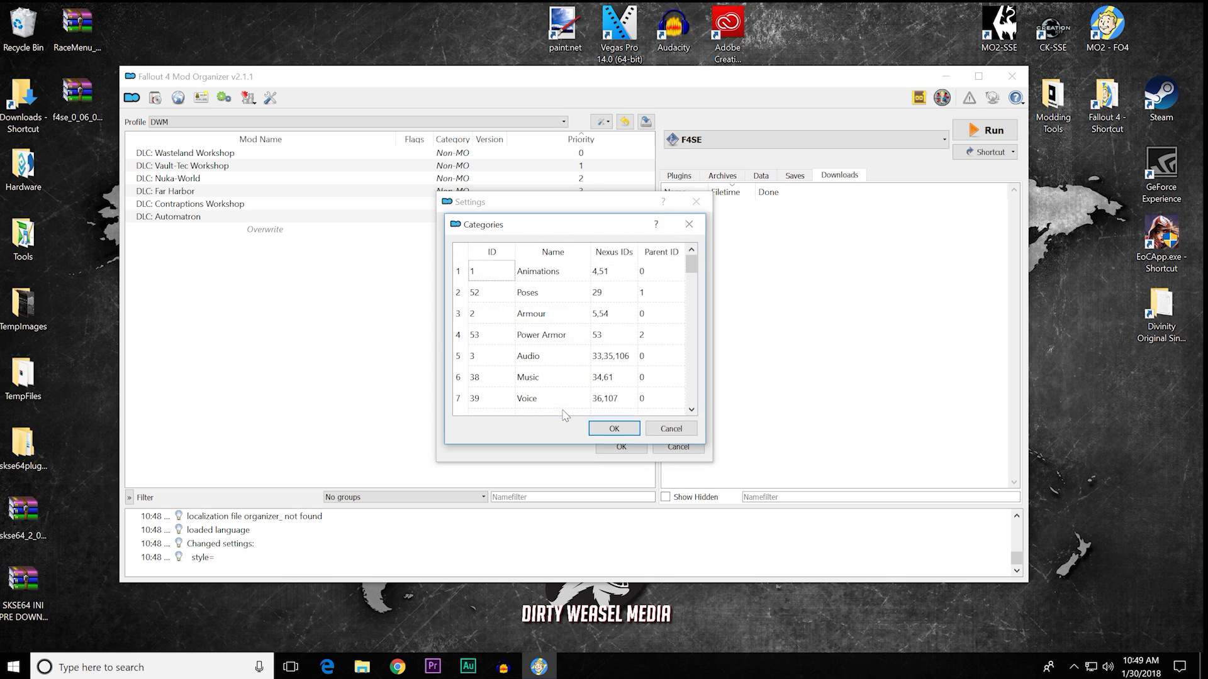
left_click(689, 226)
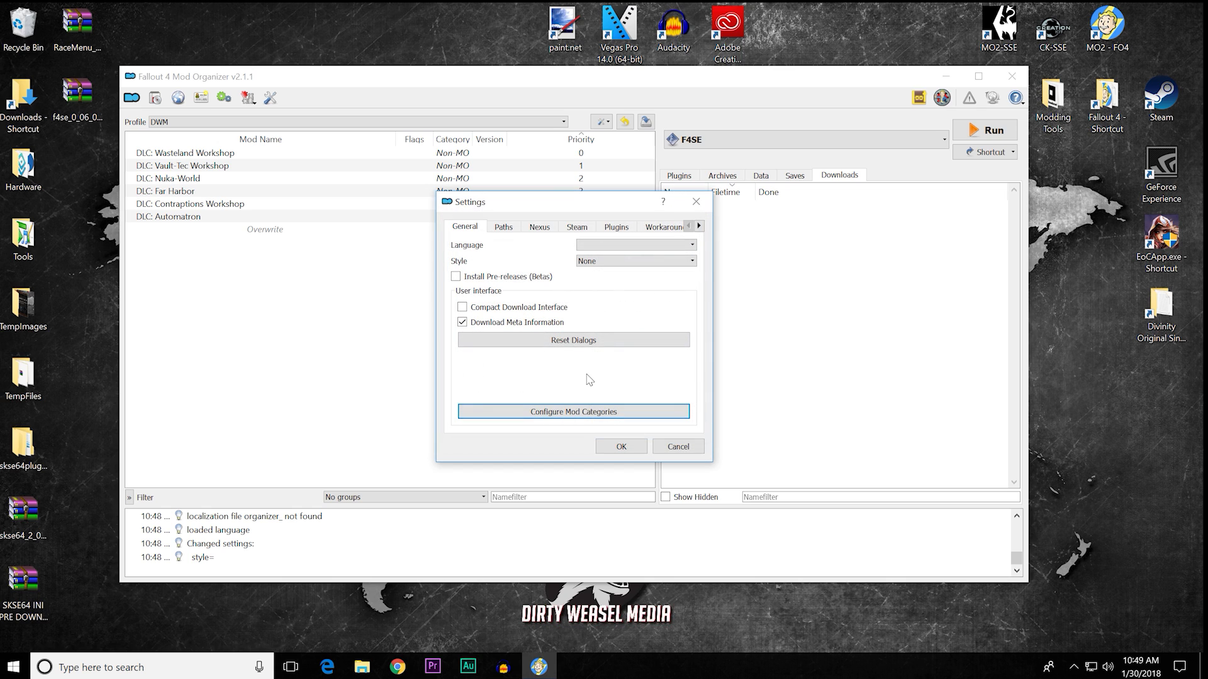
Step: Review the directory paths in a widened settings dialog, opening the base directory chooser and dismissing it without selecting a folder
left_click(507, 228)
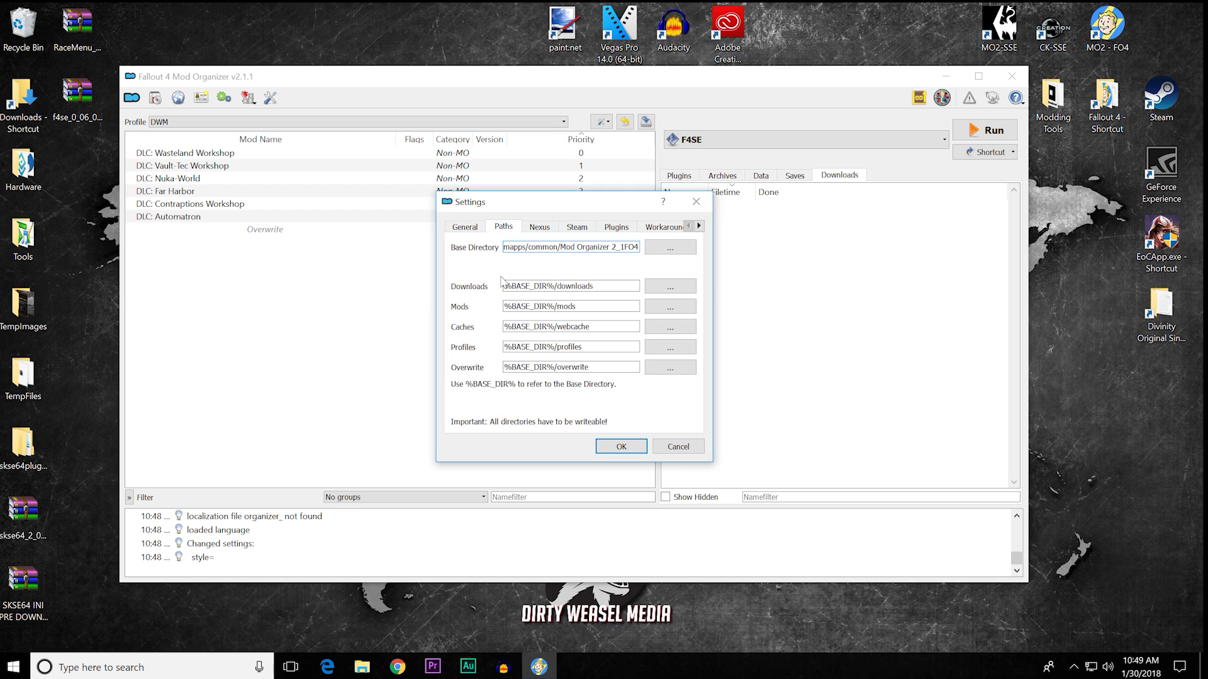
left_click_drag(713, 278, 883, 277)
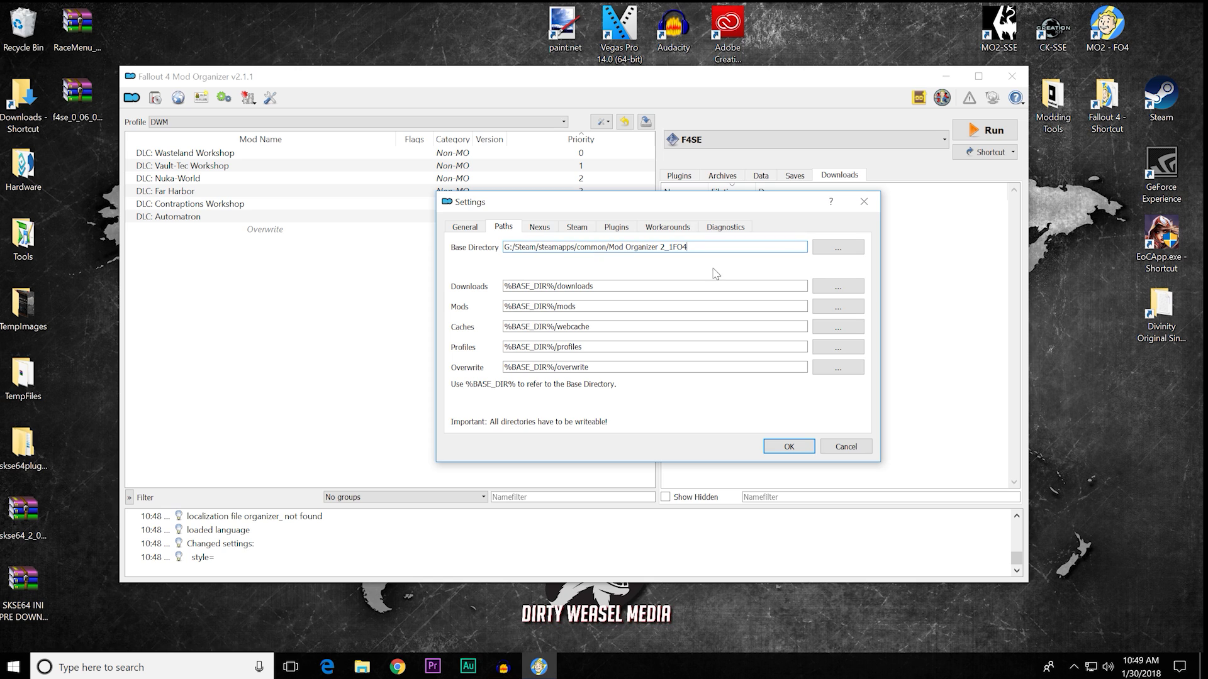
left_click(826, 251)
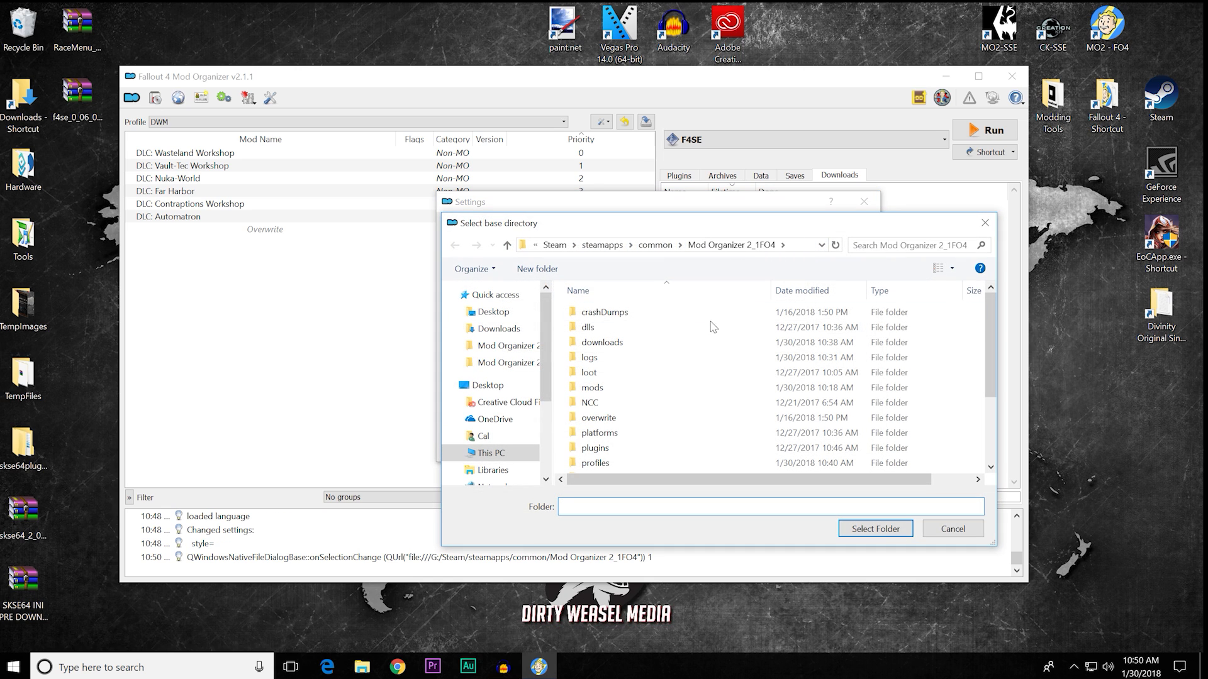
left_click(984, 224)
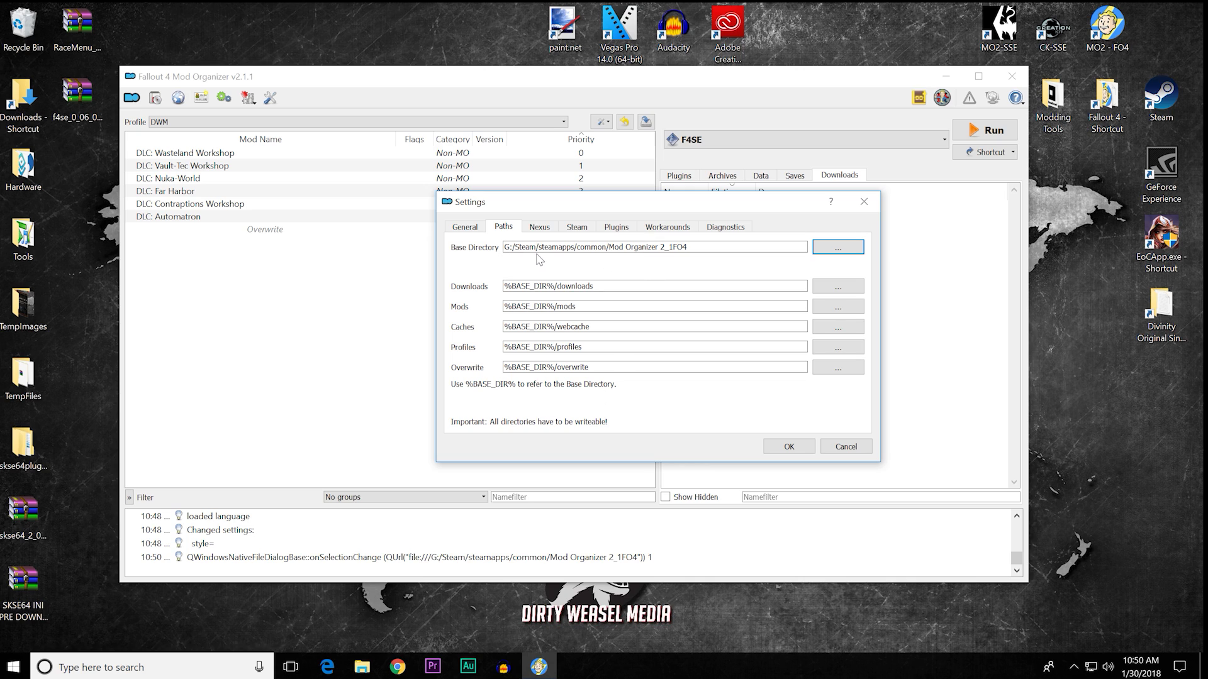
left_click_drag(546, 286, 503, 286)
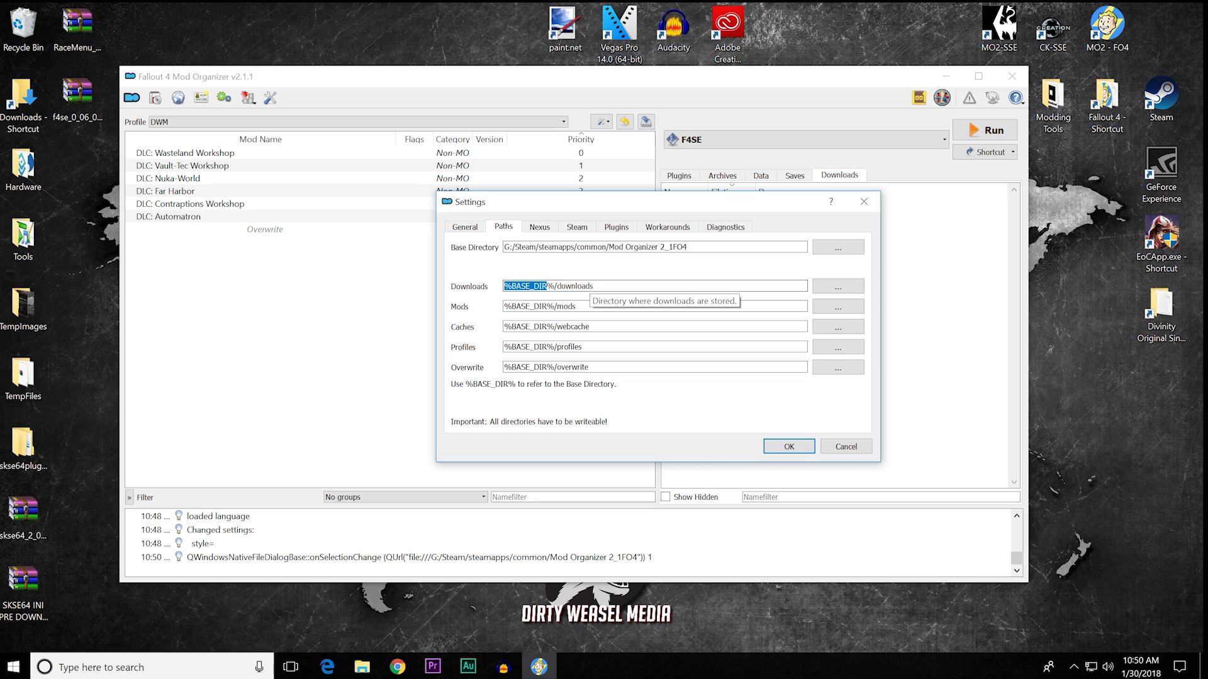
left_click(595, 306)
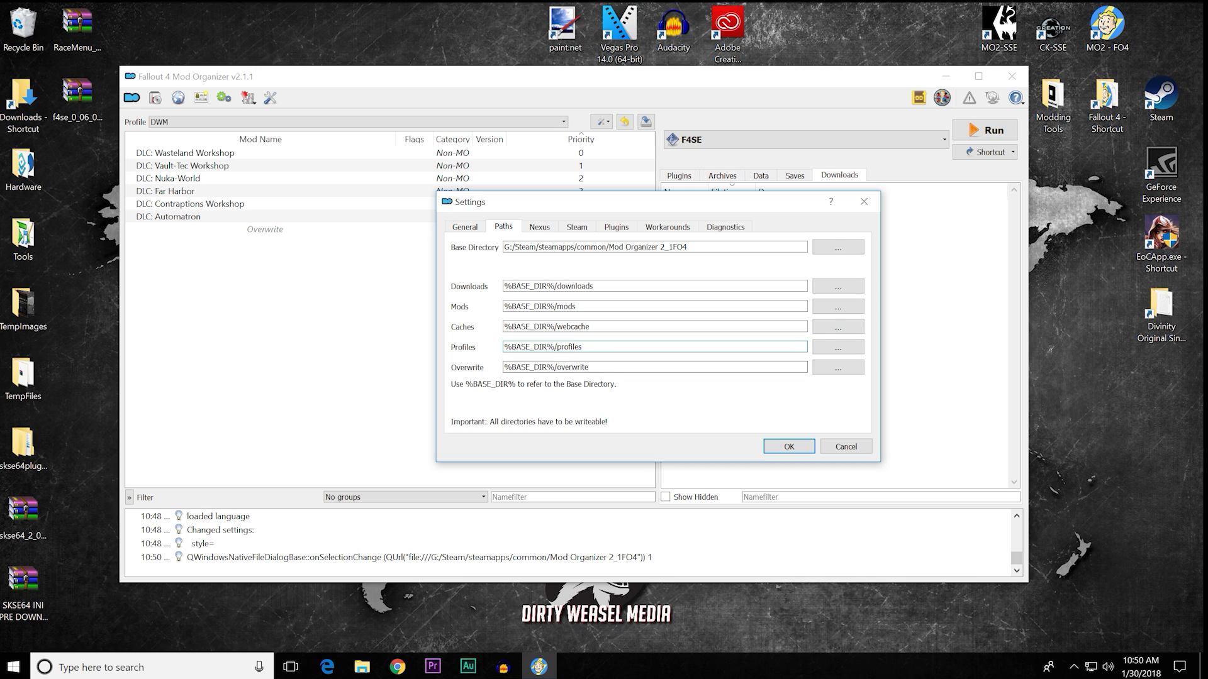
Step: Browse from the Fallout 4 game folder up to common and into Mod Organizer 2_1FO4 to view its subfolders
double_click(1097, 107)
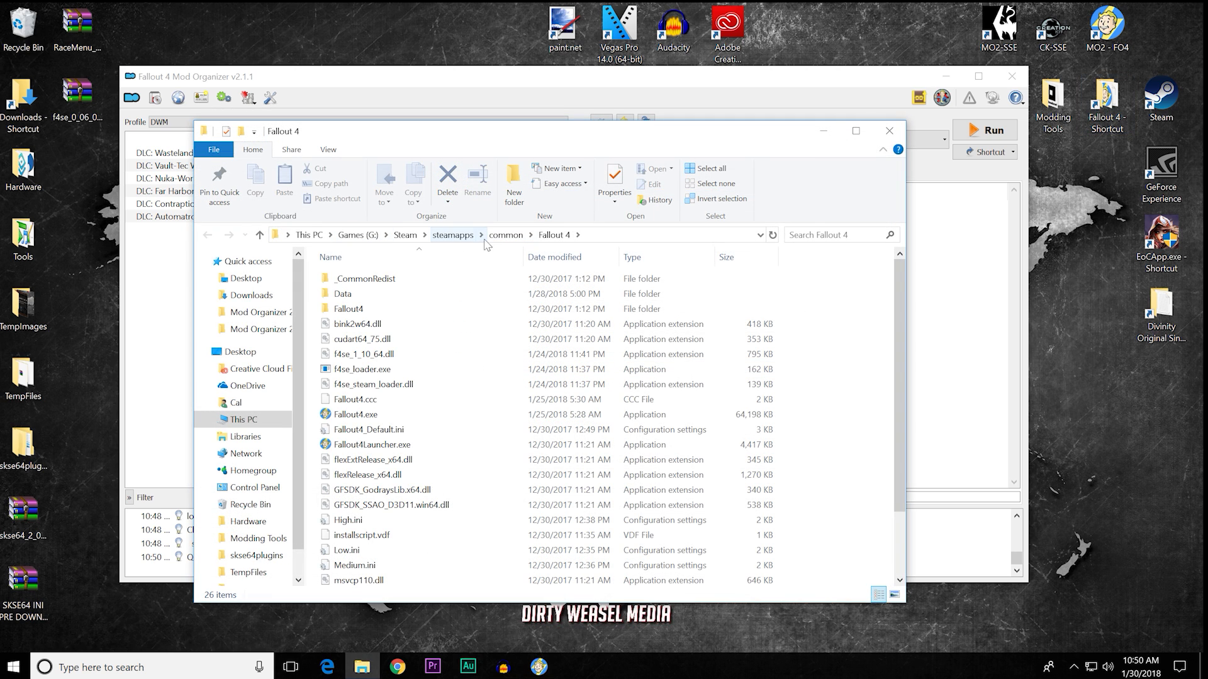
left_click(506, 235)
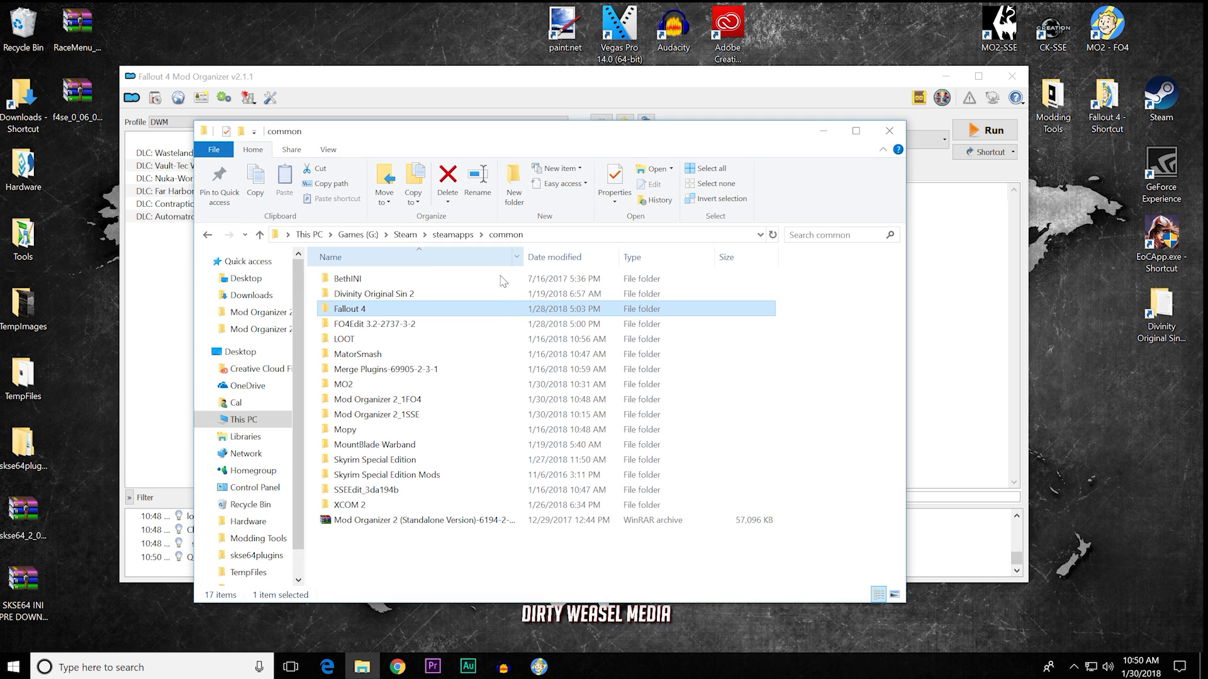
double_click(438, 401)
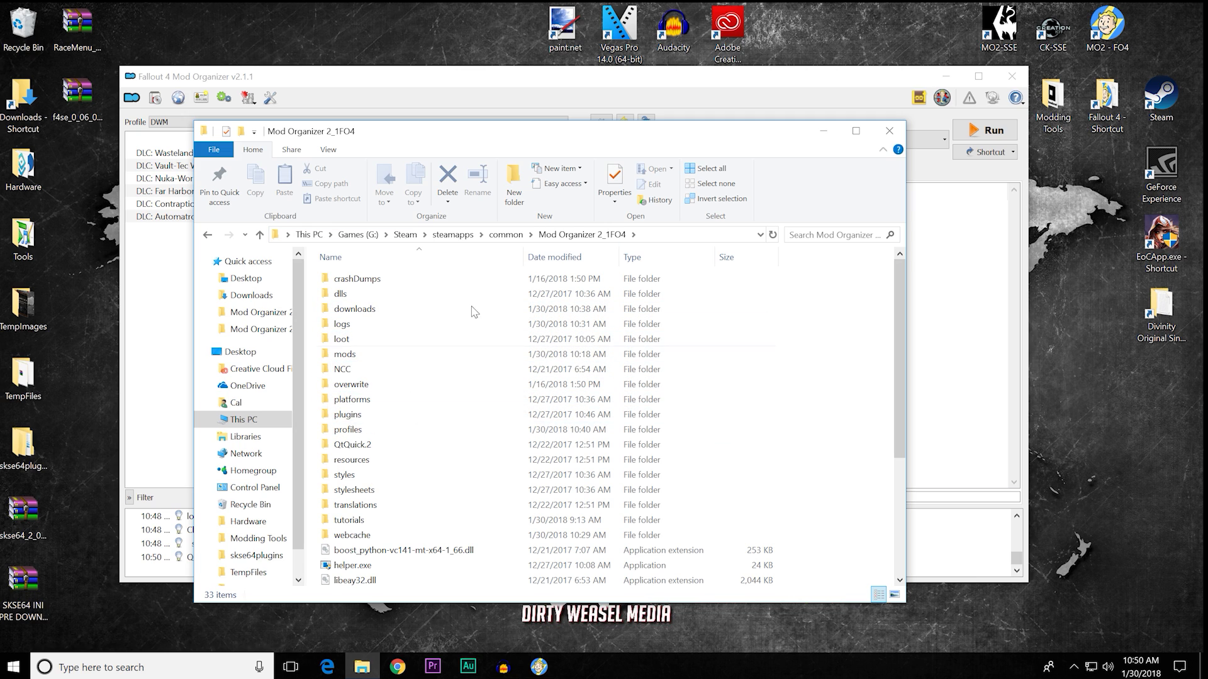
left_click_drag(591, 138, 703, 419)
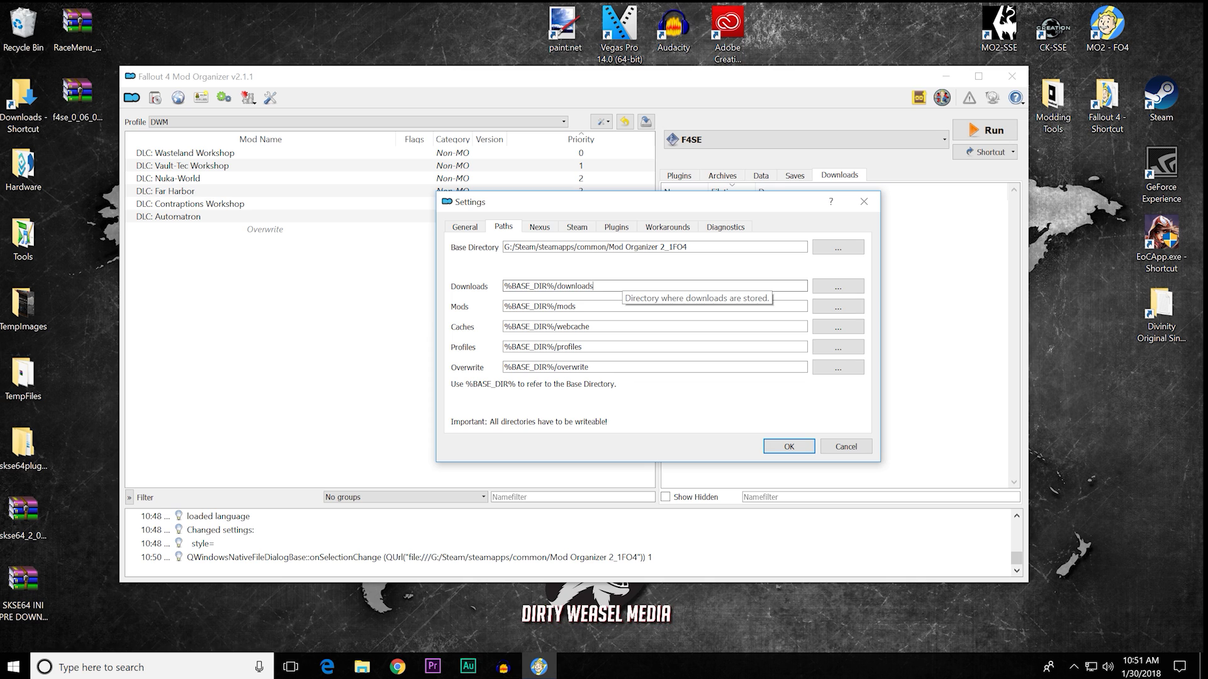
Step: Set the downloads directory to D:/Mod Organizer/FO4 Downloads and apply the settings
left_click(836, 287)
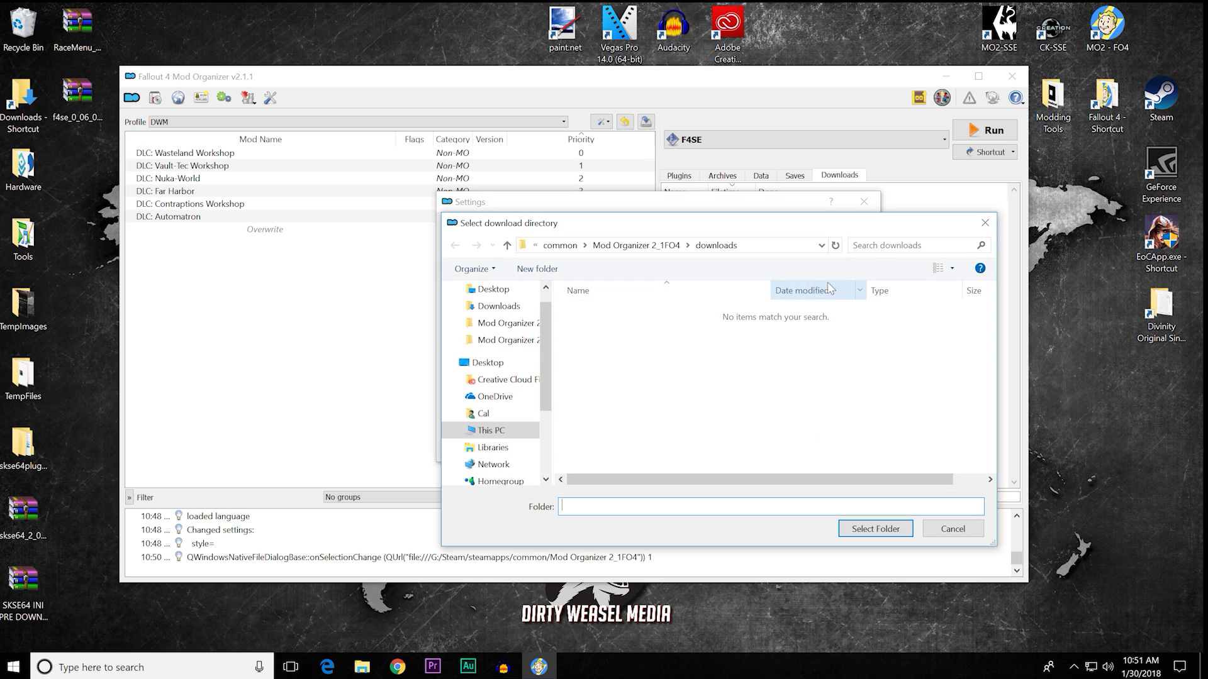
left_click(502, 433)
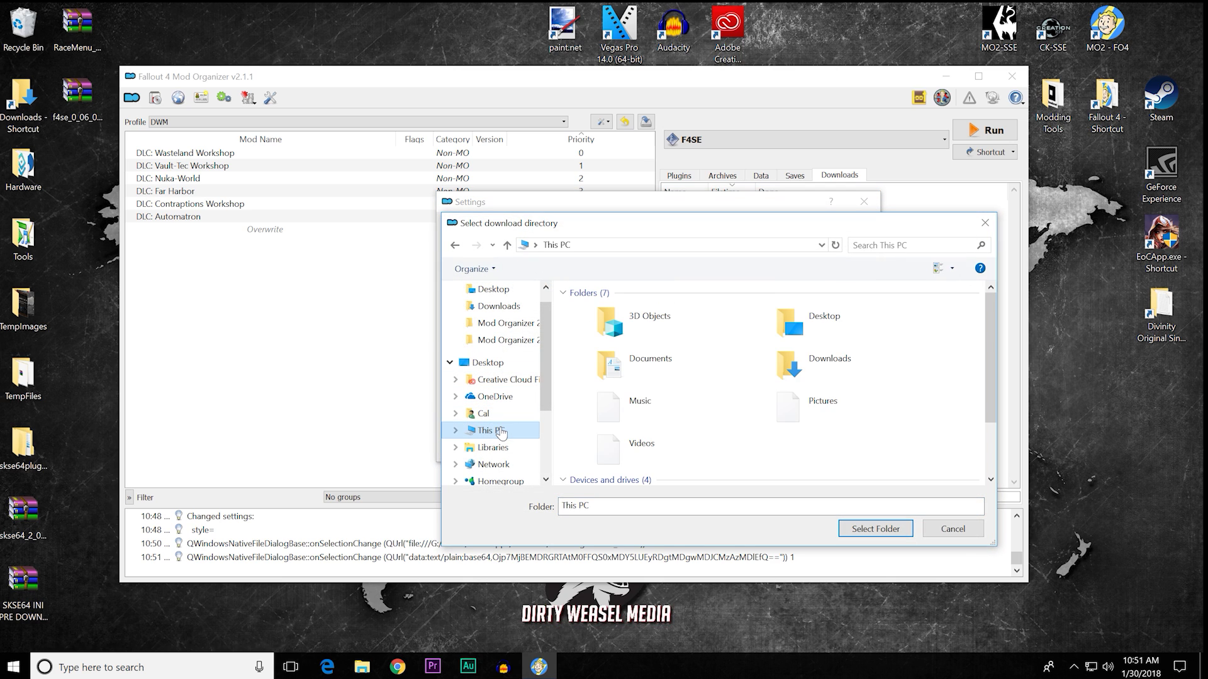
scroll(707, 402, "down", 3)
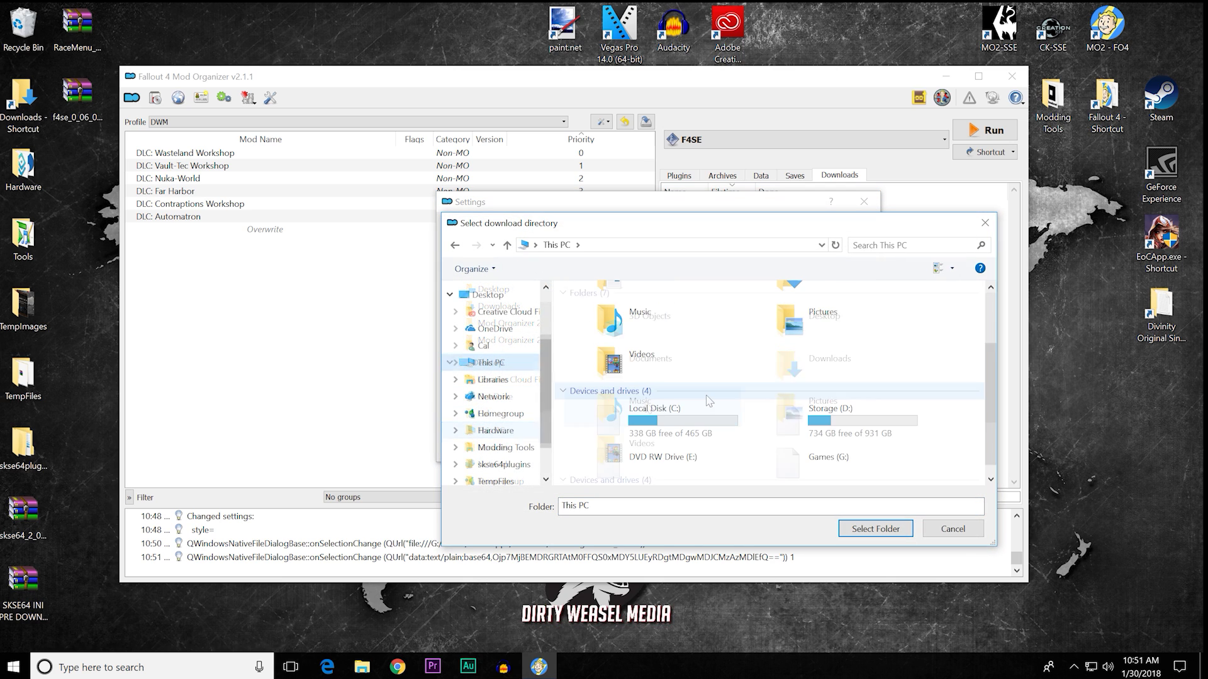
double_click(843, 428)
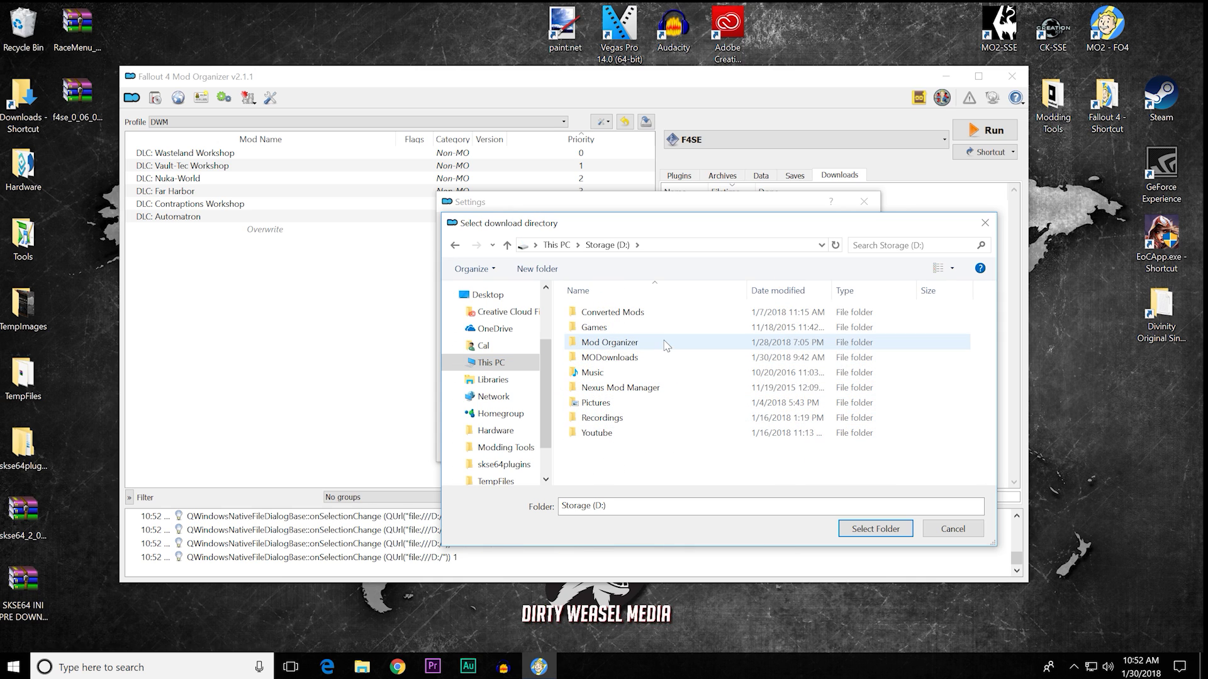
double_click(667, 345)
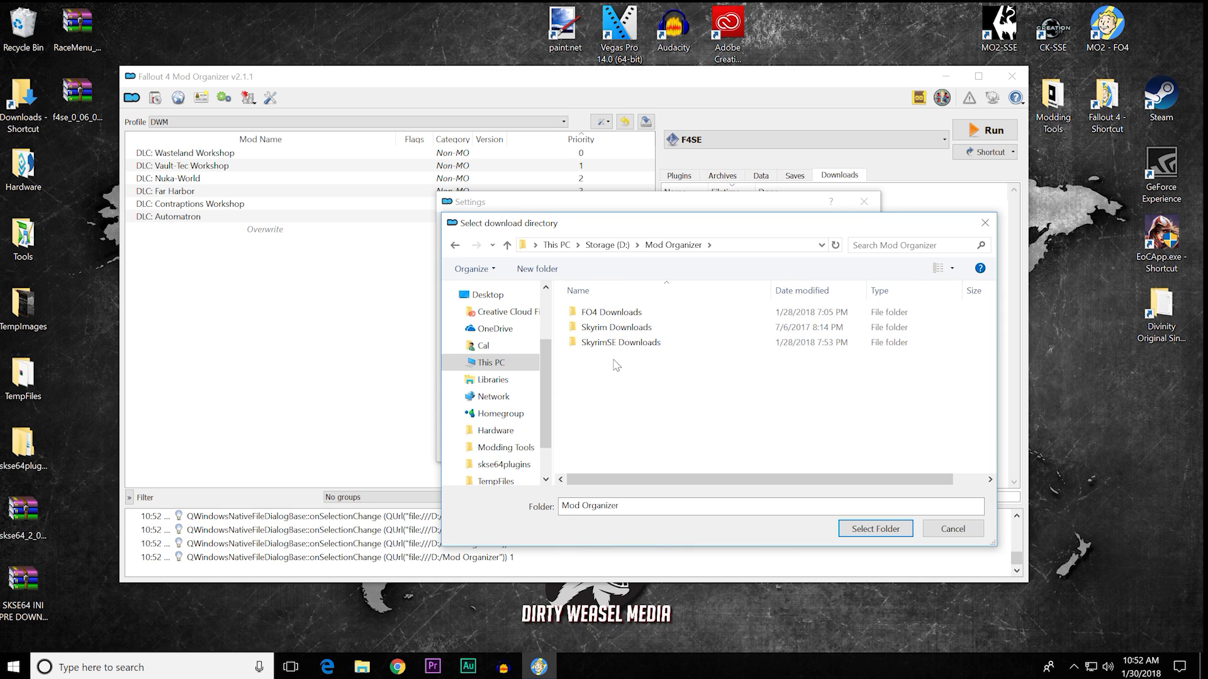
left_click(626, 320)
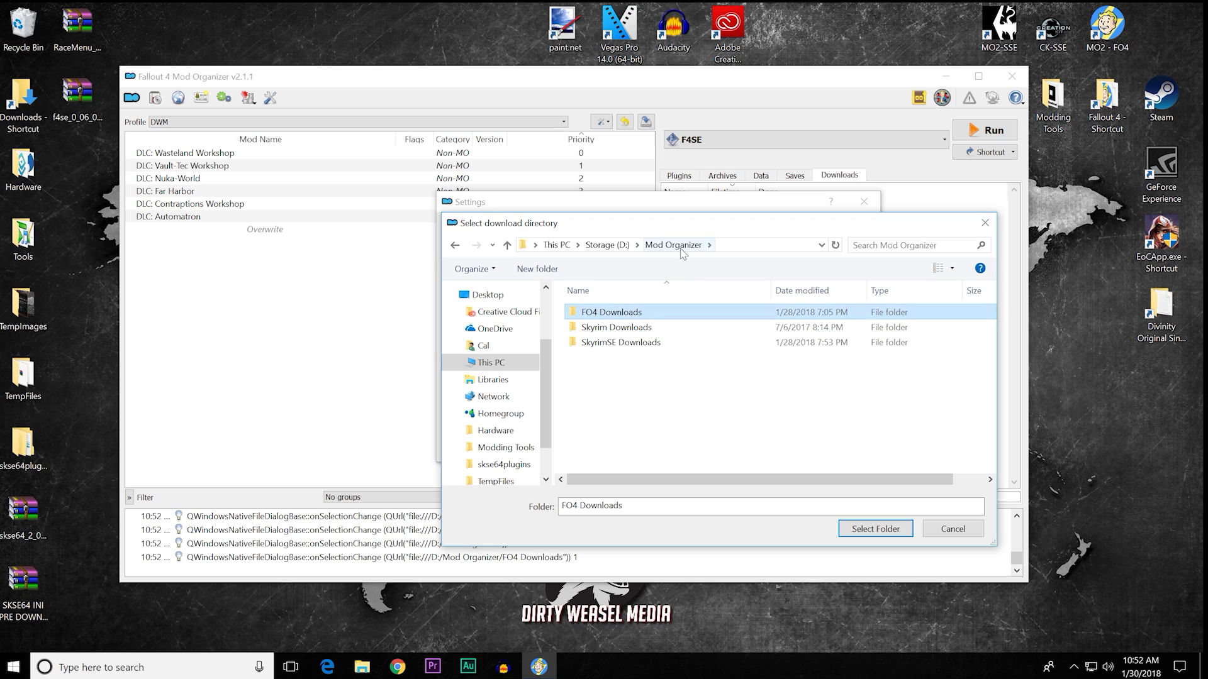
double_click(676, 312)
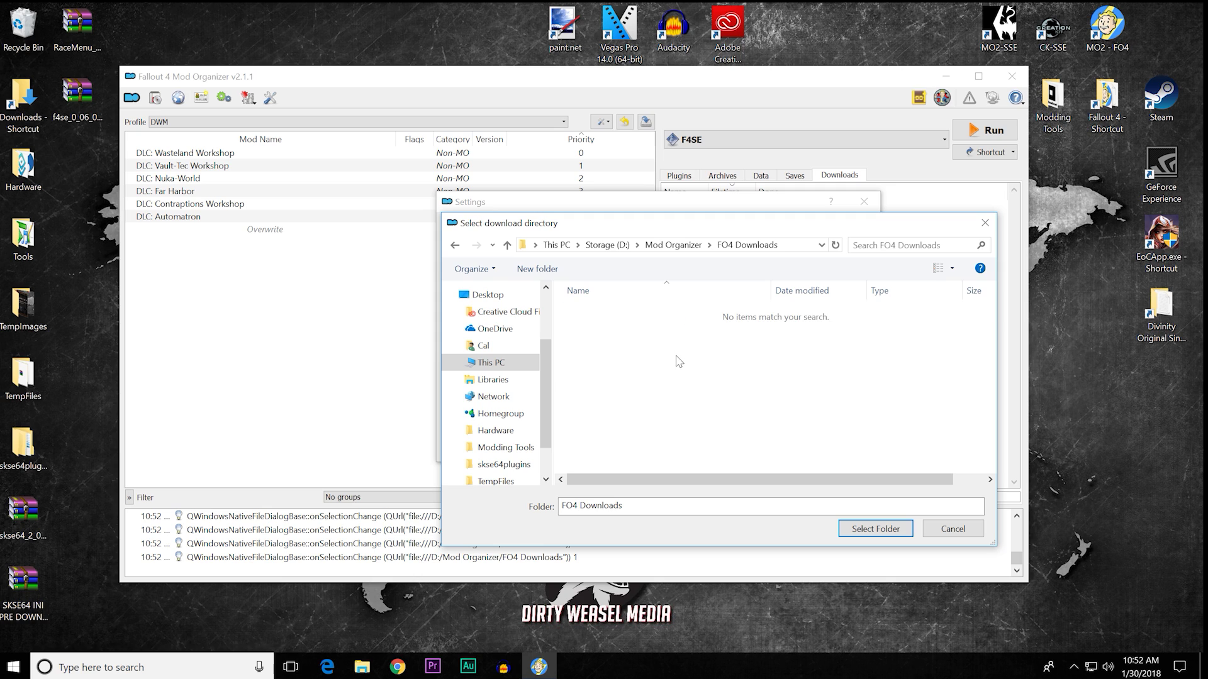
left_click(455, 246)
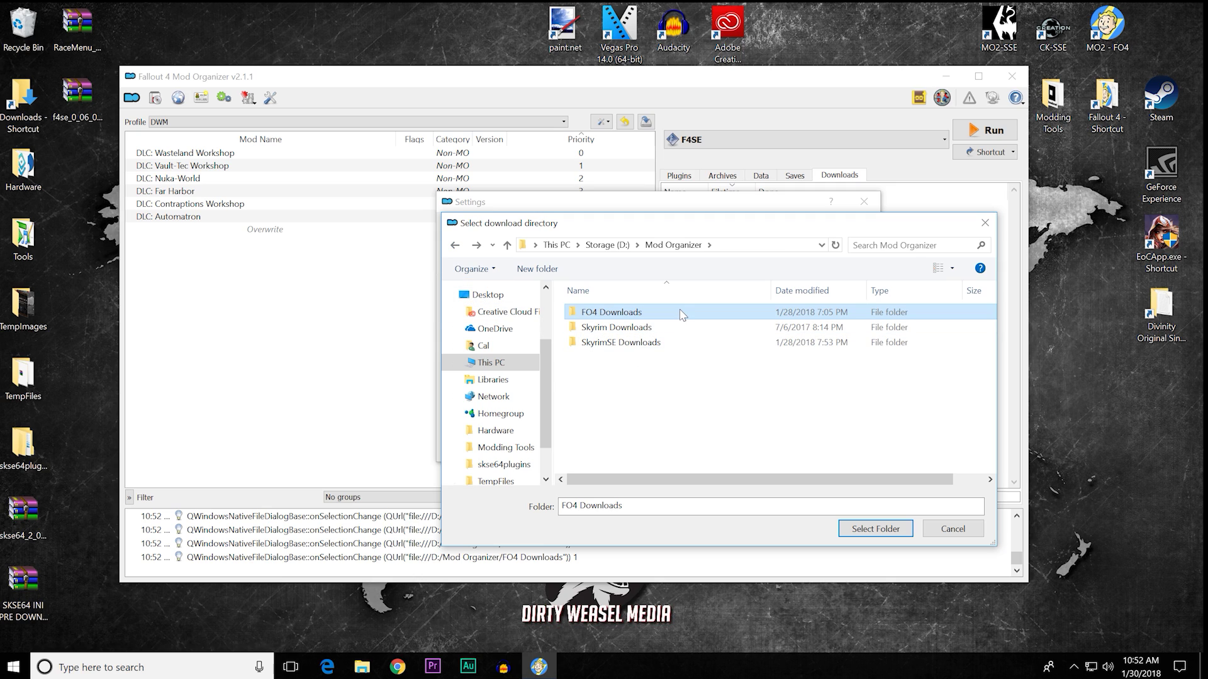
left_click(843, 527)
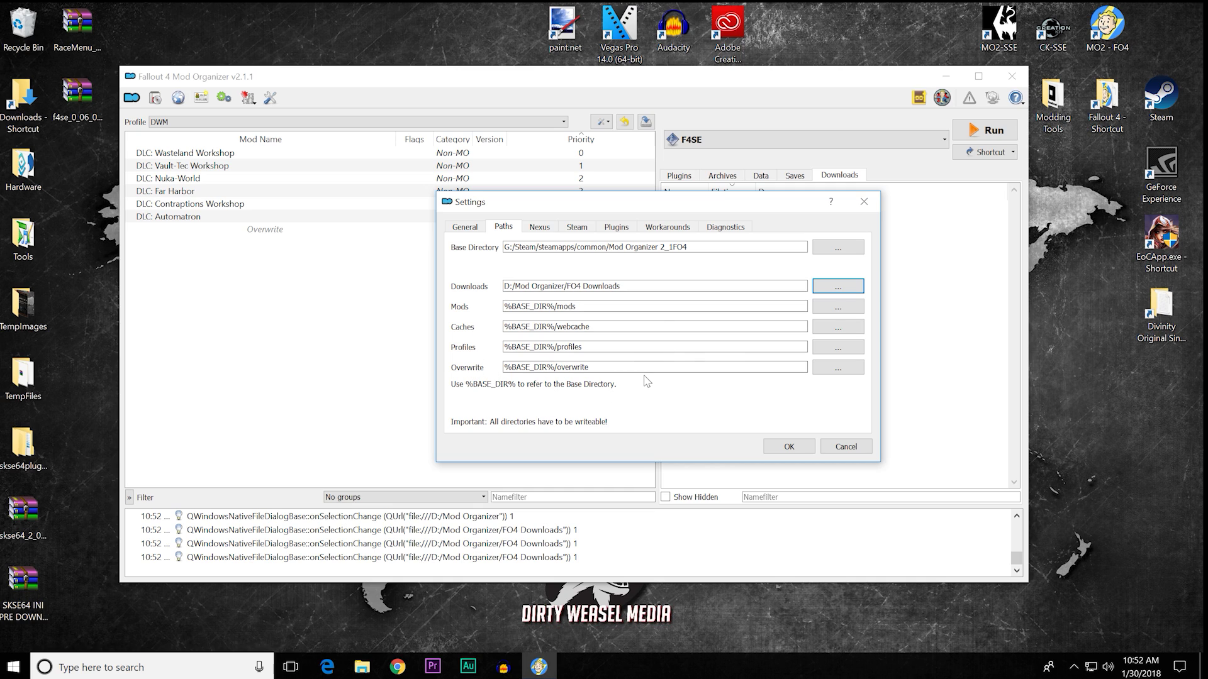
left_click(787, 447)
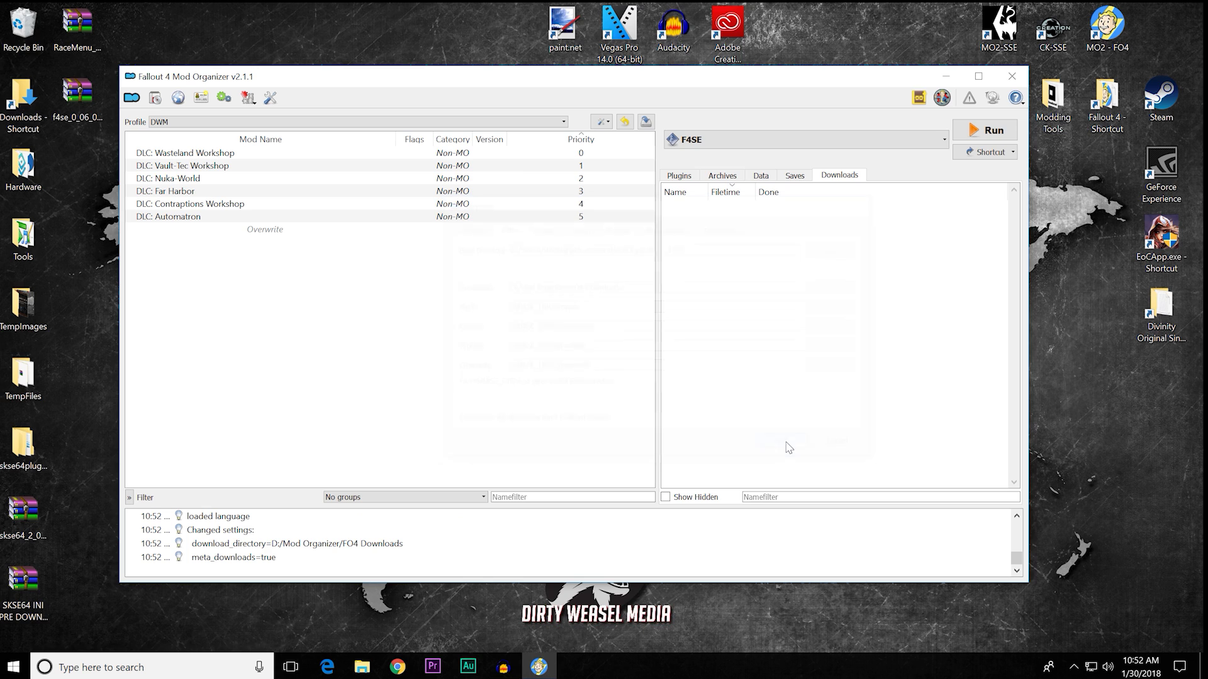
Step: Reopen the settings and review the Paths, Nexus and Steam options
left_click(269, 98)
left_click(512, 229)
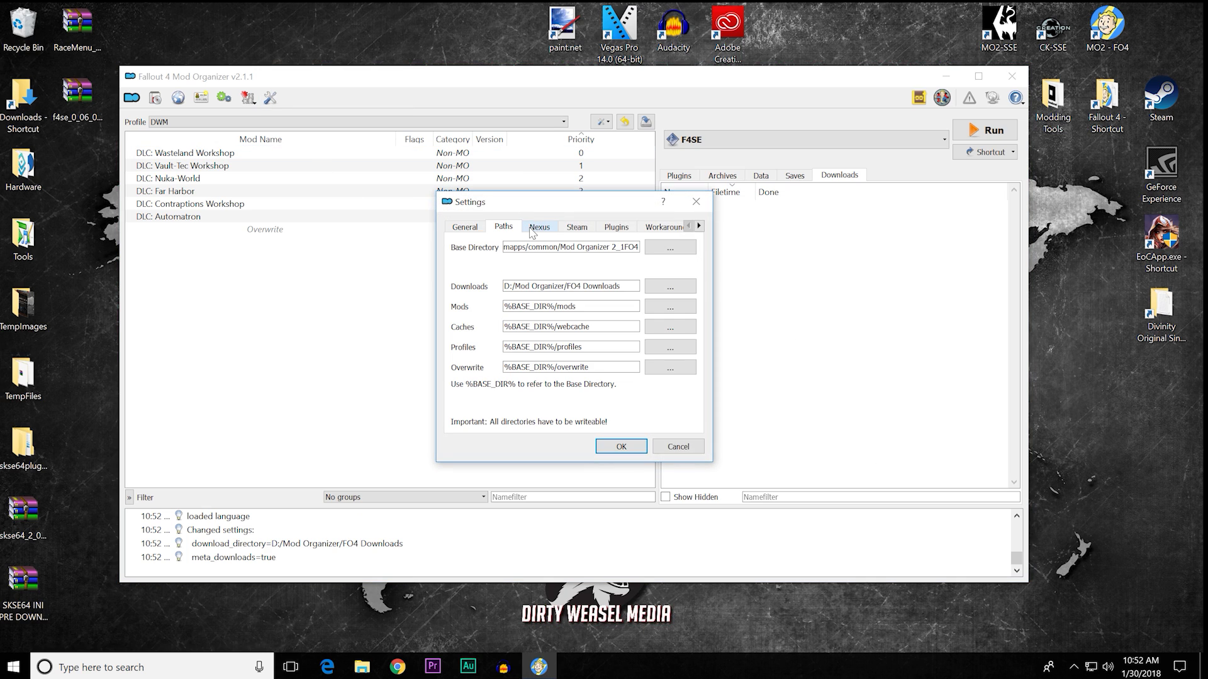
left_click(531, 230)
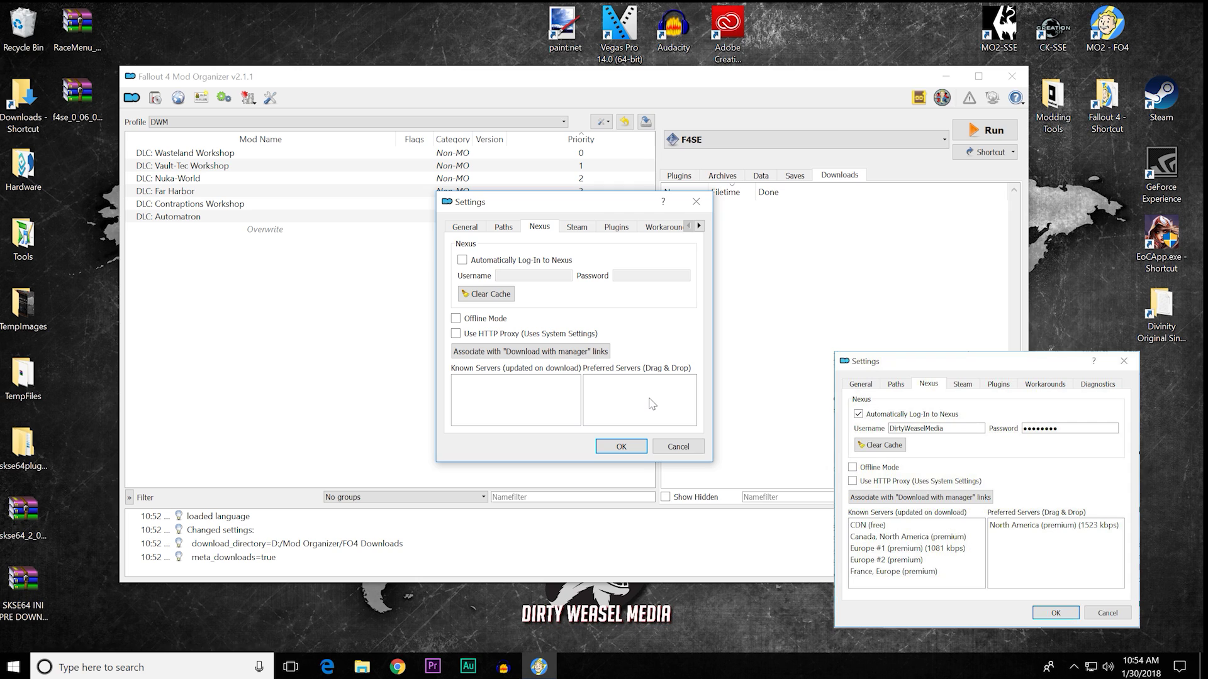
left_click(579, 229)
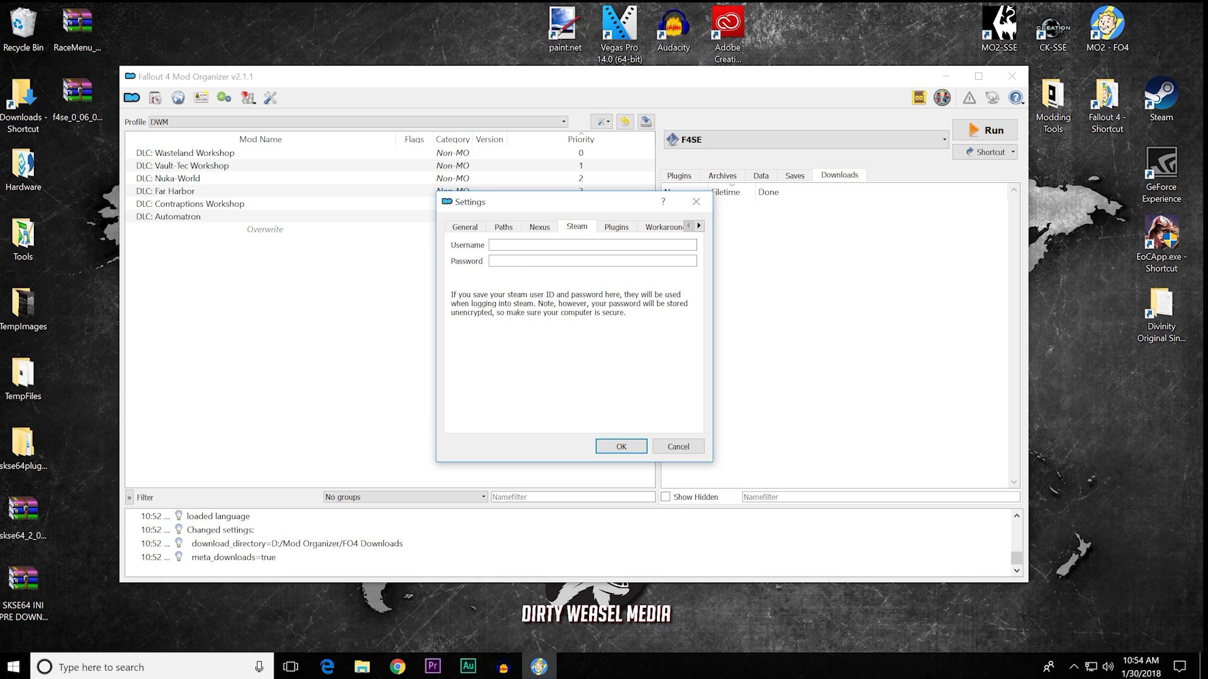
Step: Look through the plugin list in the settings, and display the details of the Fomod Installer
left_click(616, 227)
mouse_move(566, 261)
left_mouse_down()
mouse_move(566, 309)
mouse_move(556, 257)
left_mouse_up()
left_click(556, 251)
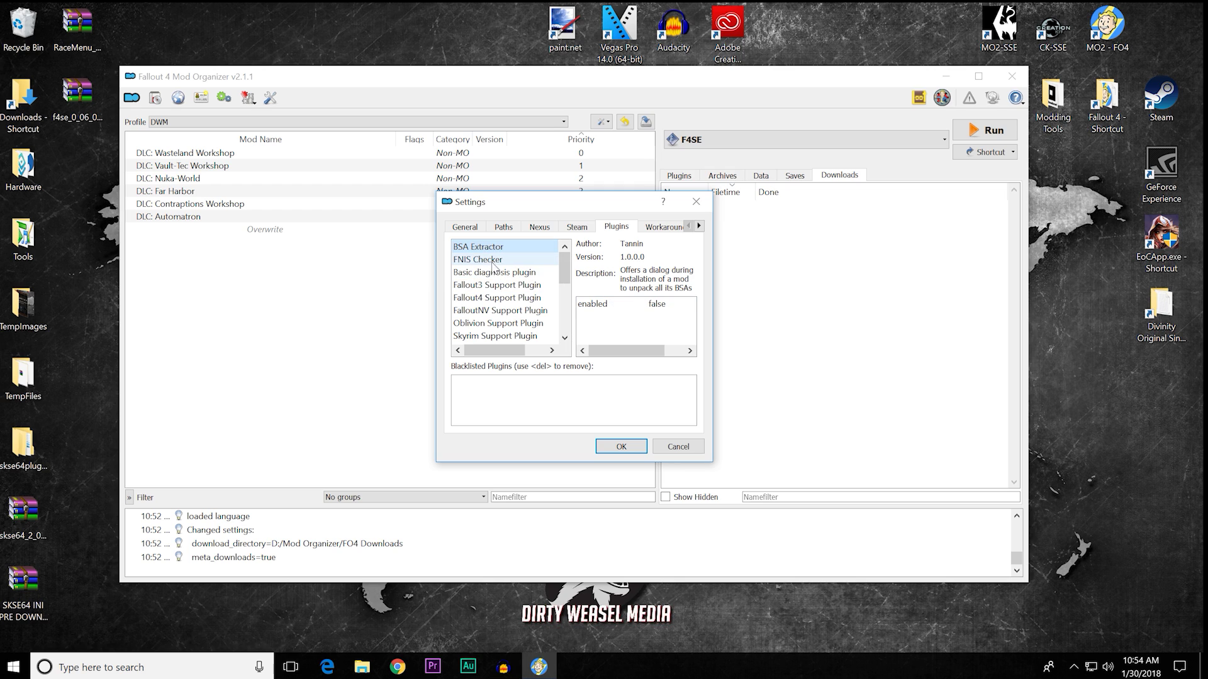
scroll(503, 296, "down", 3)
left_click(496, 285)
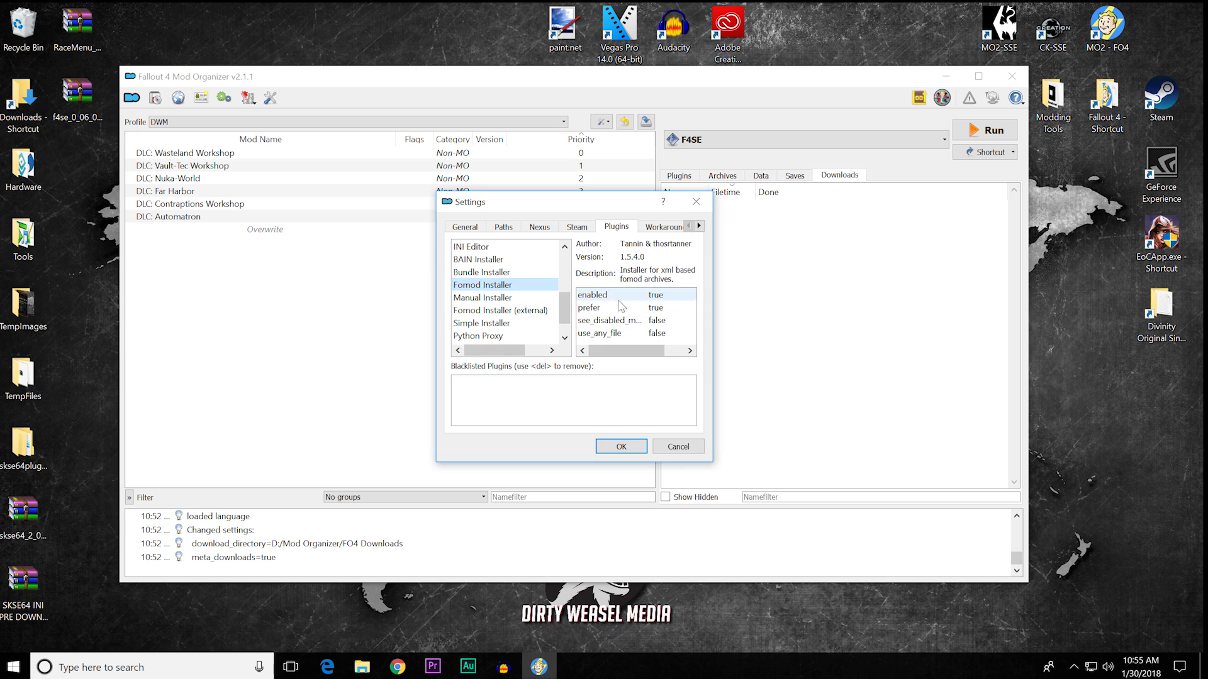
Step: Set the Fomod Installer's enabled option to True and apply the settings
double_click(655, 295)
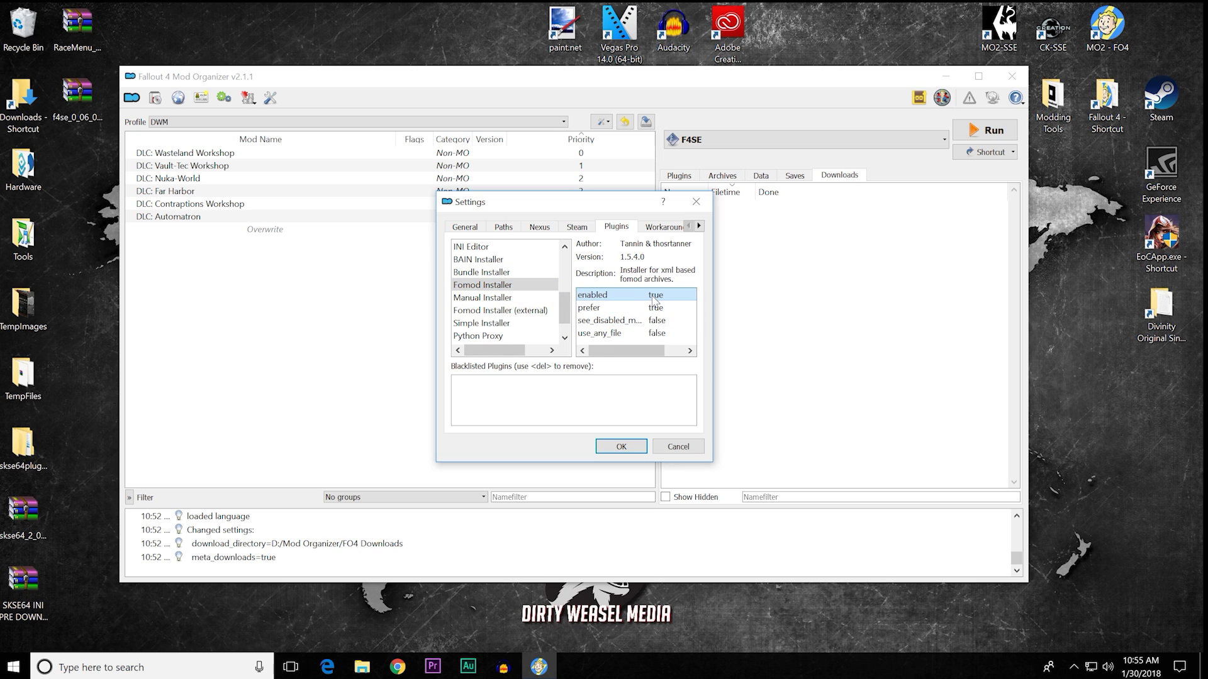
left_click(683, 295)
left_click(668, 307)
left_click(690, 296)
left_click(629, 319)
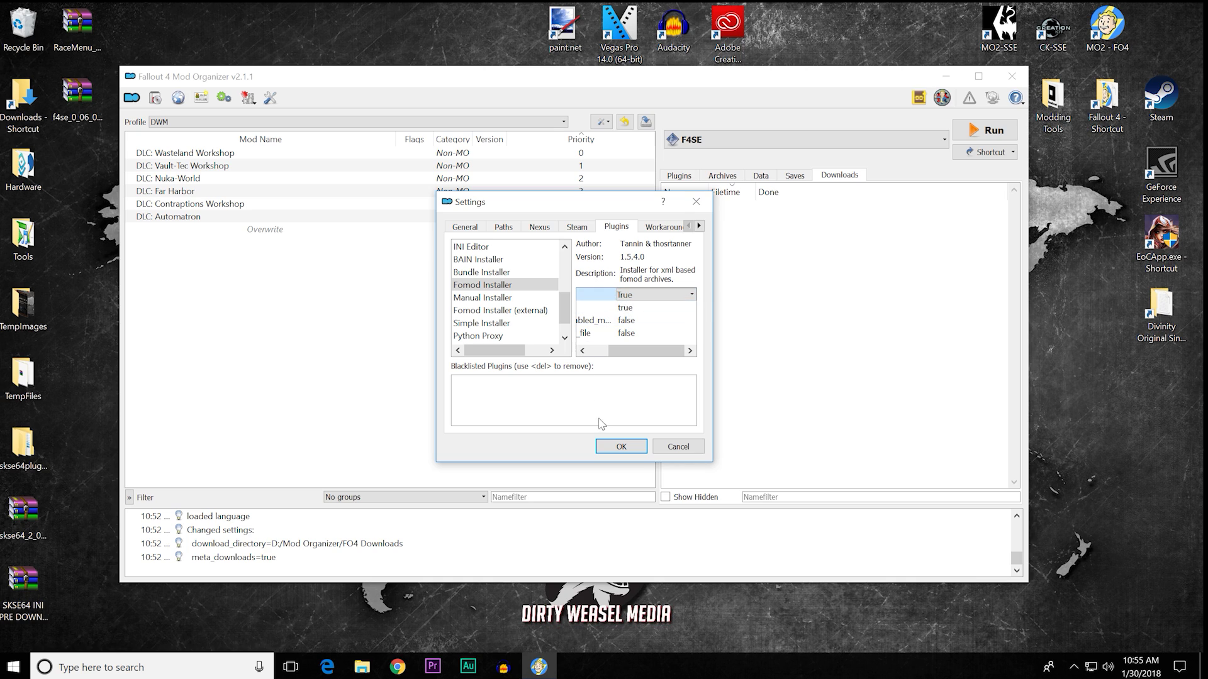
left_click(619, 446)
Step: Reopen the settings and review the load mechanism choices among the workarounds, keeping Mod Organizer selected
left_click(270, 98)
left_click(624, 229)
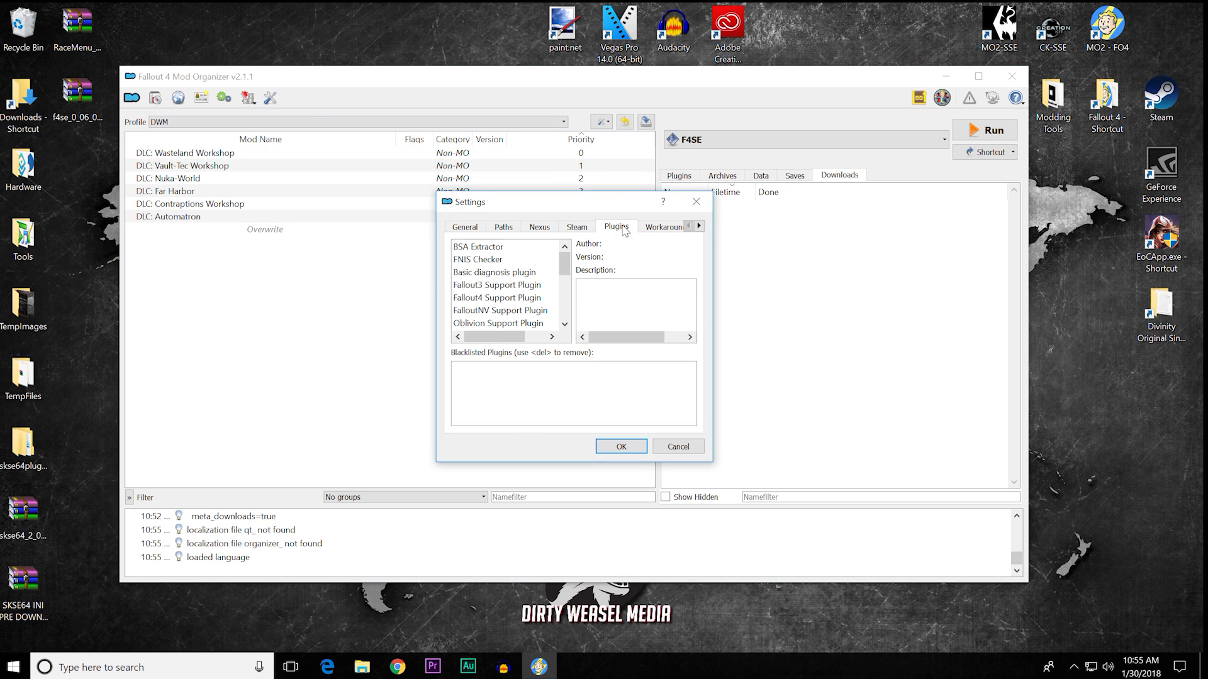
mouse_move(565, 264)
left_mouse_down()
mouse_move(574, 322)
mouse_move(564, 254)
left_mouse_up()
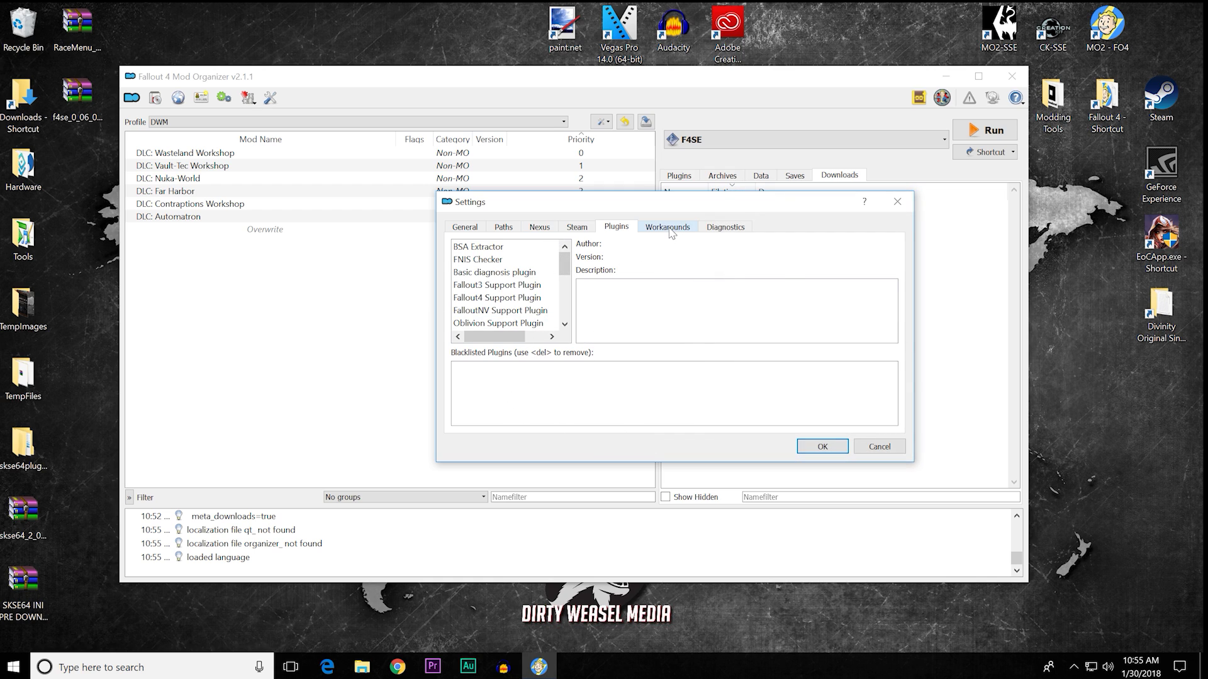
left_click(670, 231)
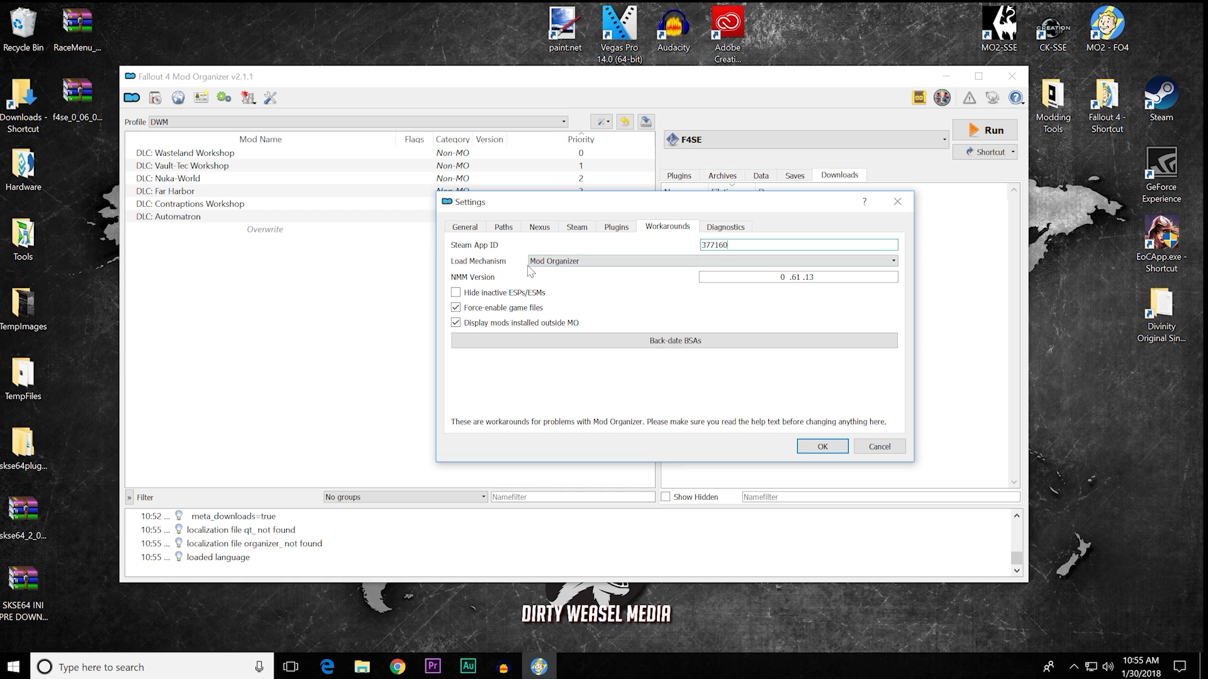
left_click(888, 263)
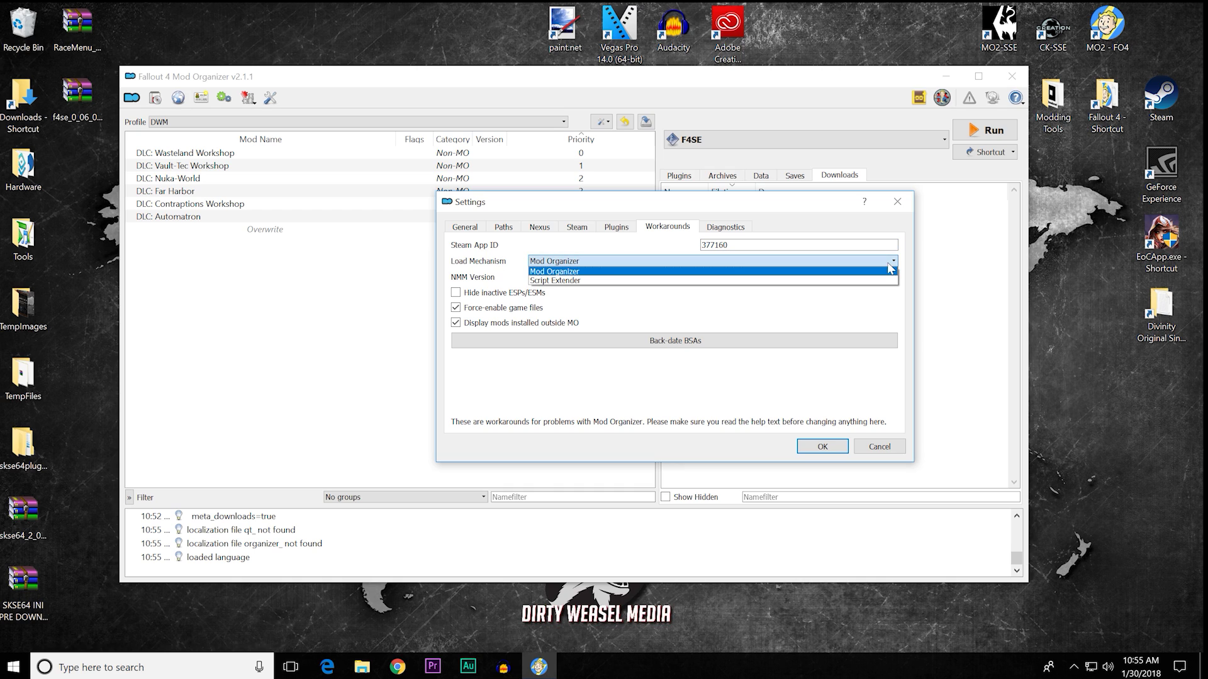
left_click(890, 269)
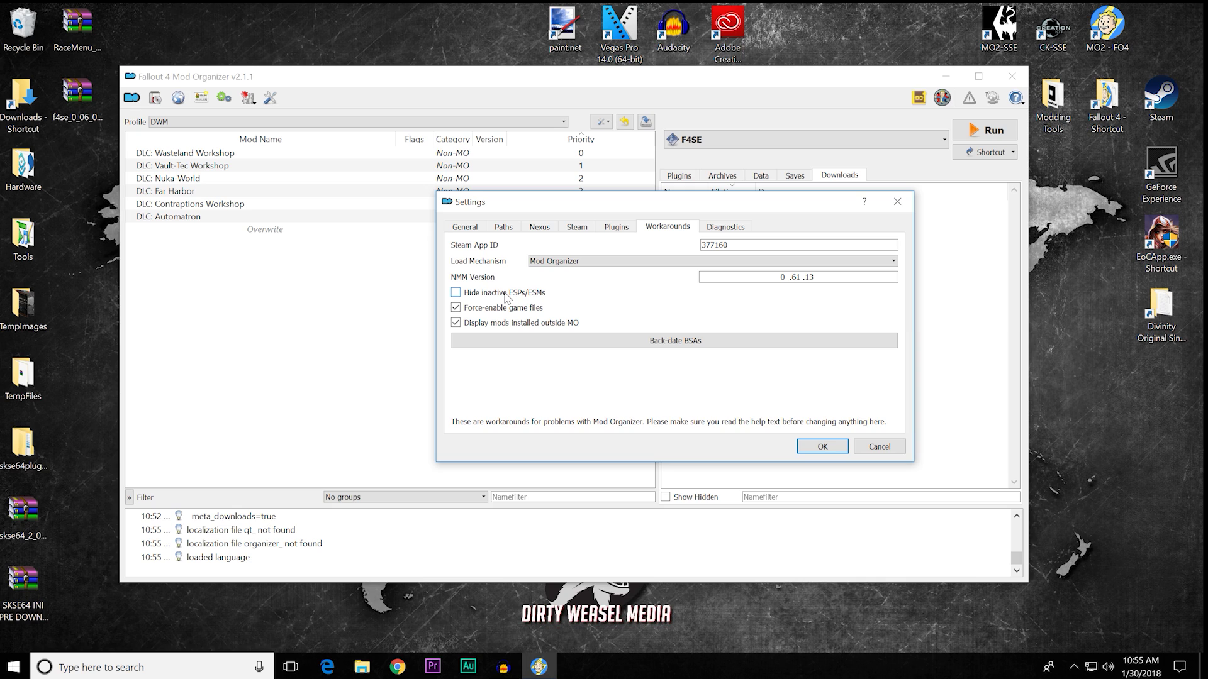
Step: Review the remaining workaround options, moving the settings dialog aside to check the DLC entries in the mod list
mouse_move(504, 293)
mouse_move(497, 313)
left_click_drag(594, 199, 531, 282)
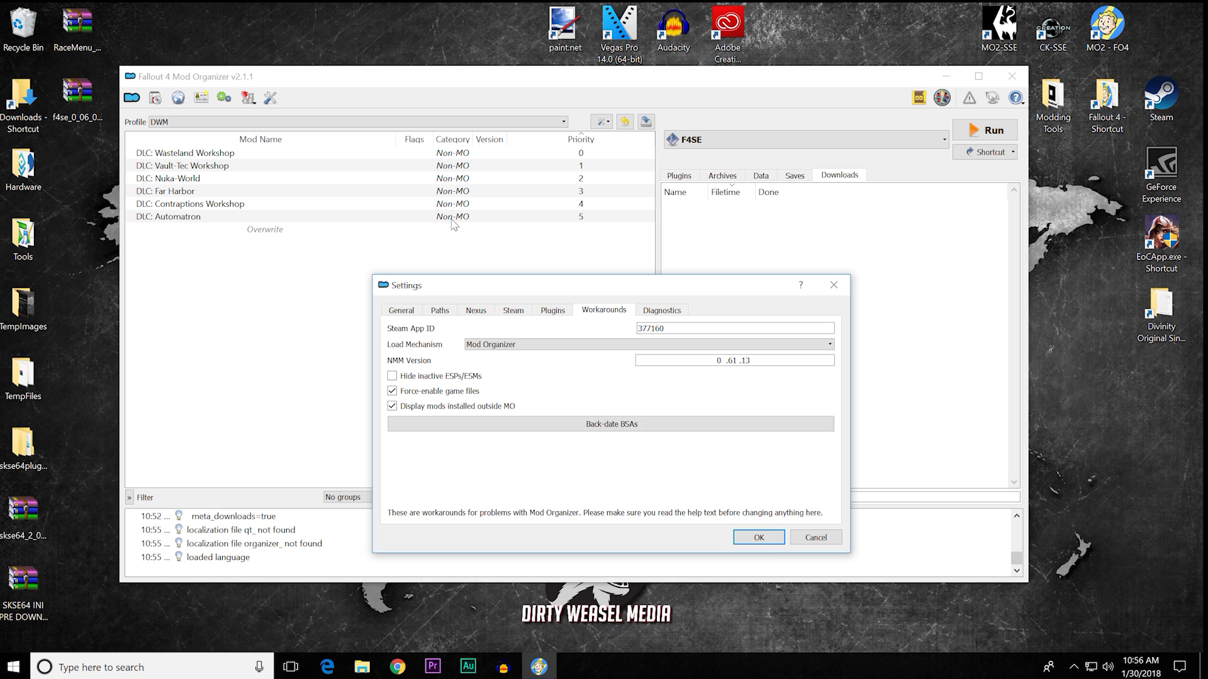
left_click_drag(522, 288, 518, 167)
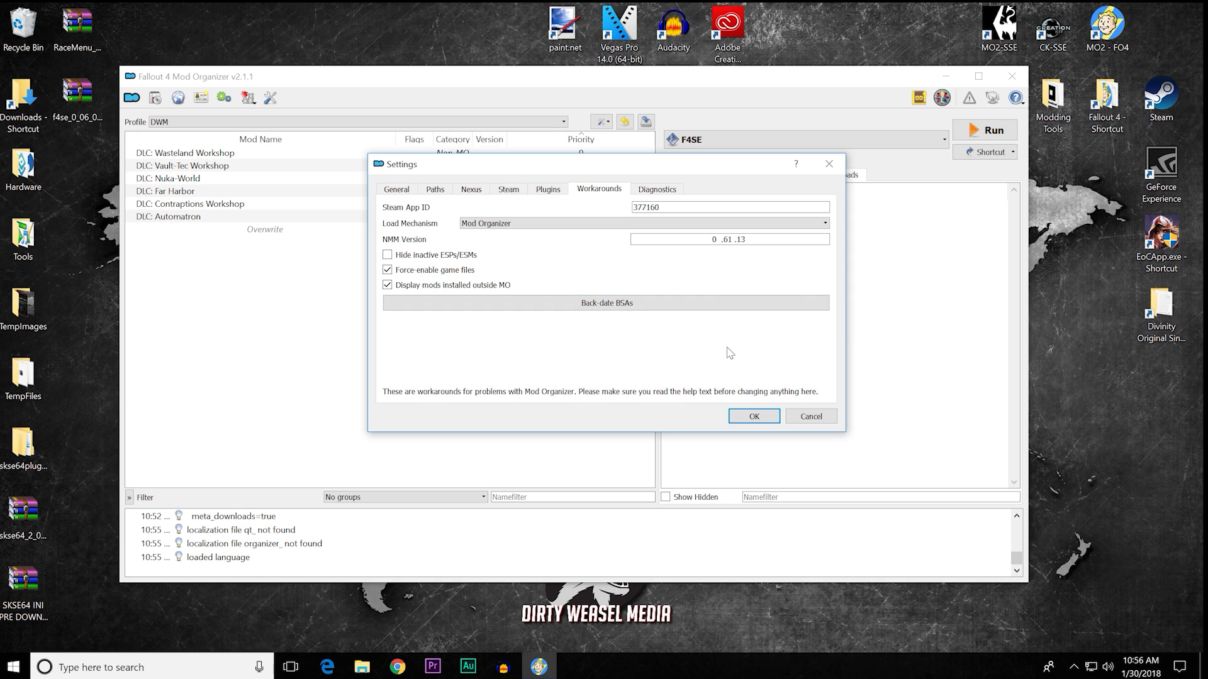
Step: Review the log level and crash dump choices in the diagnostics settings, and accept the settings
left_click(658, 190)
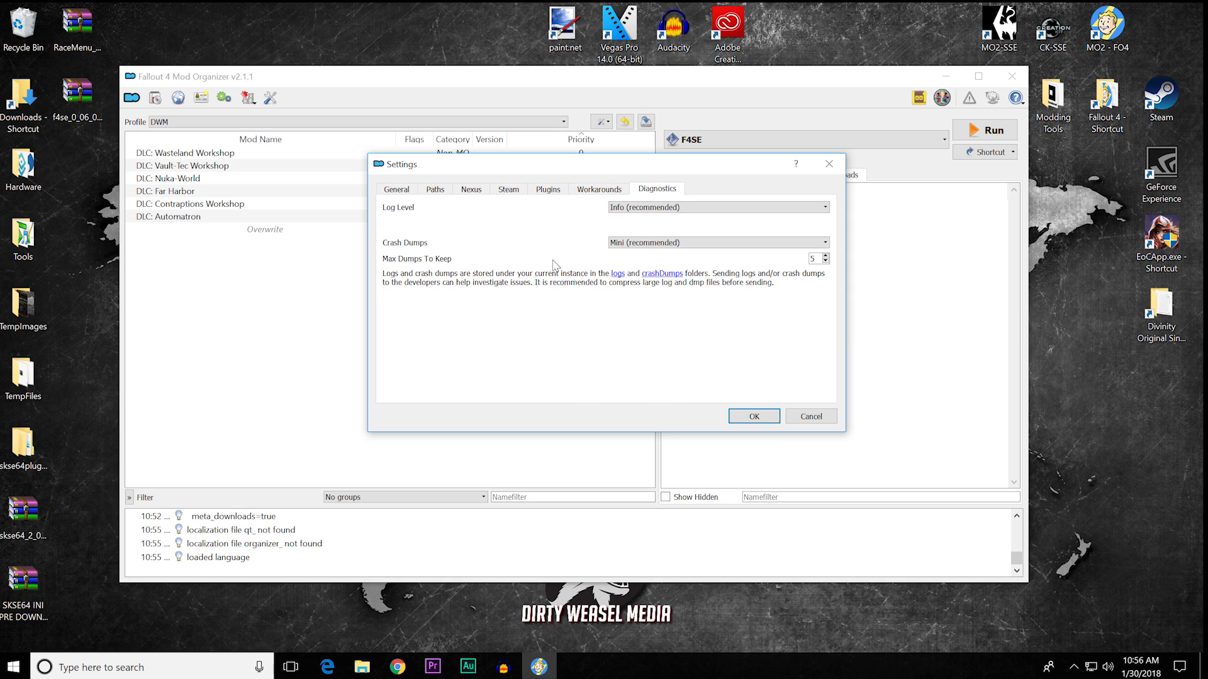
left_click(755, 210)
left_click(756, 210)
left_click(729, 247)
left_click(730, 251)
left_click(754, 416)
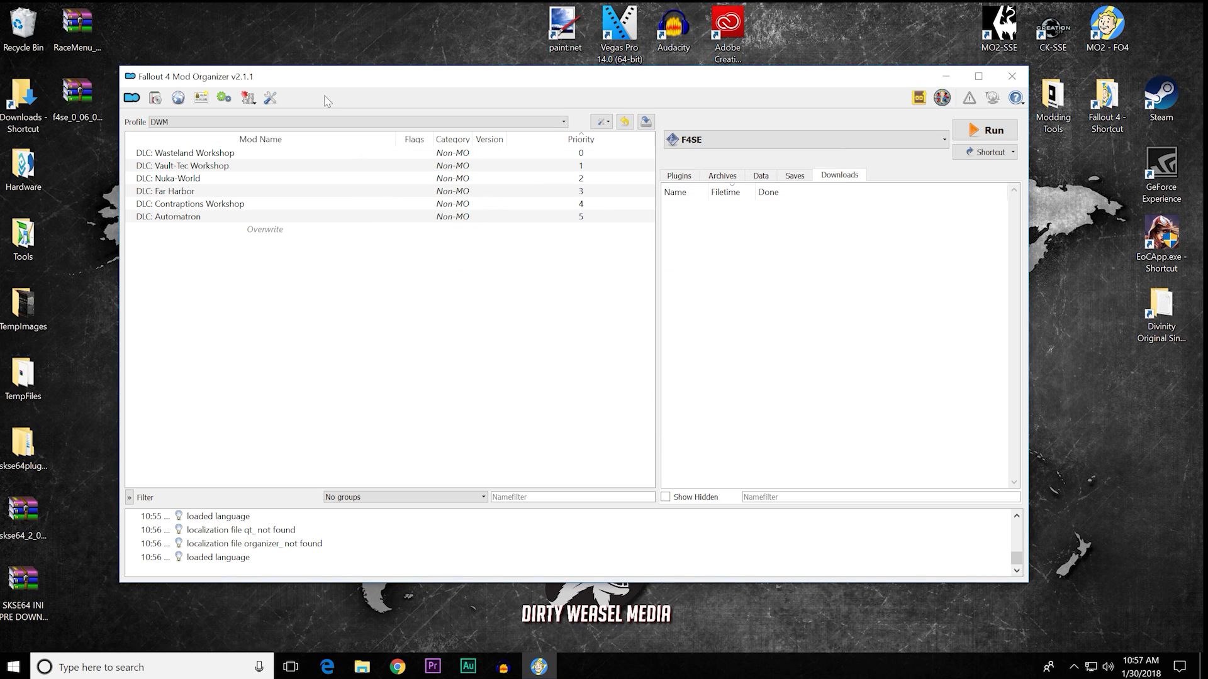
Step: Look through the profile choices and the mod list actions, and refresh the mod list
left_click(564, 123)
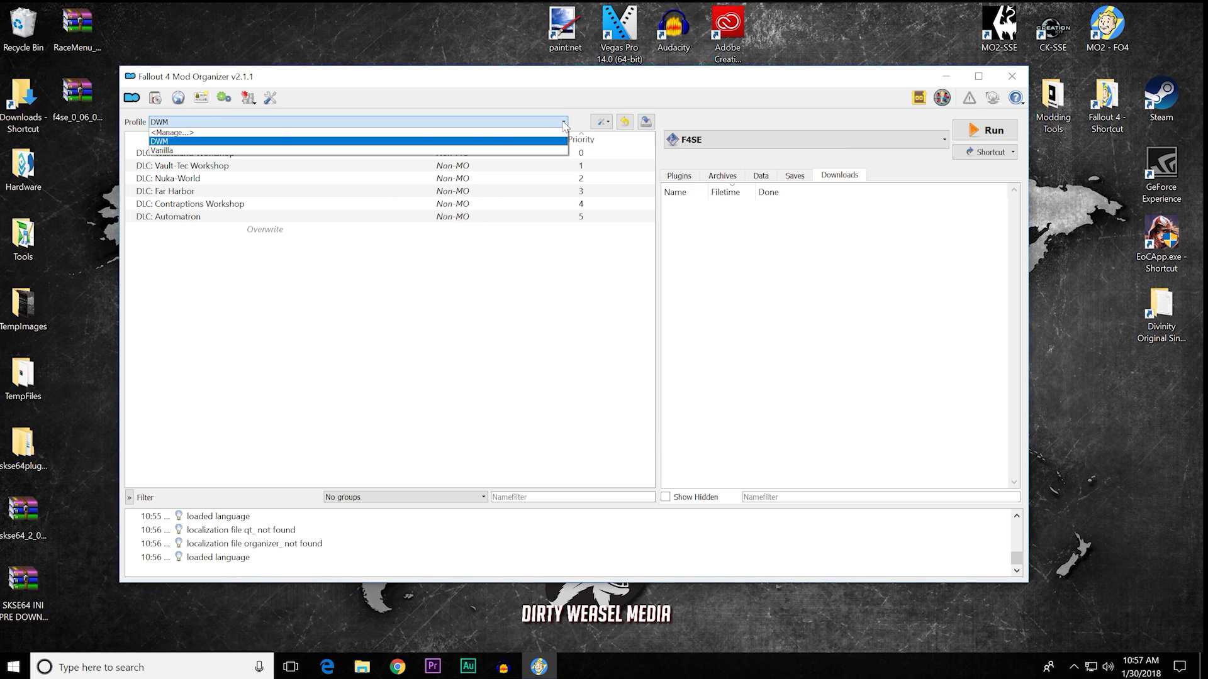
left_click(563, 123)
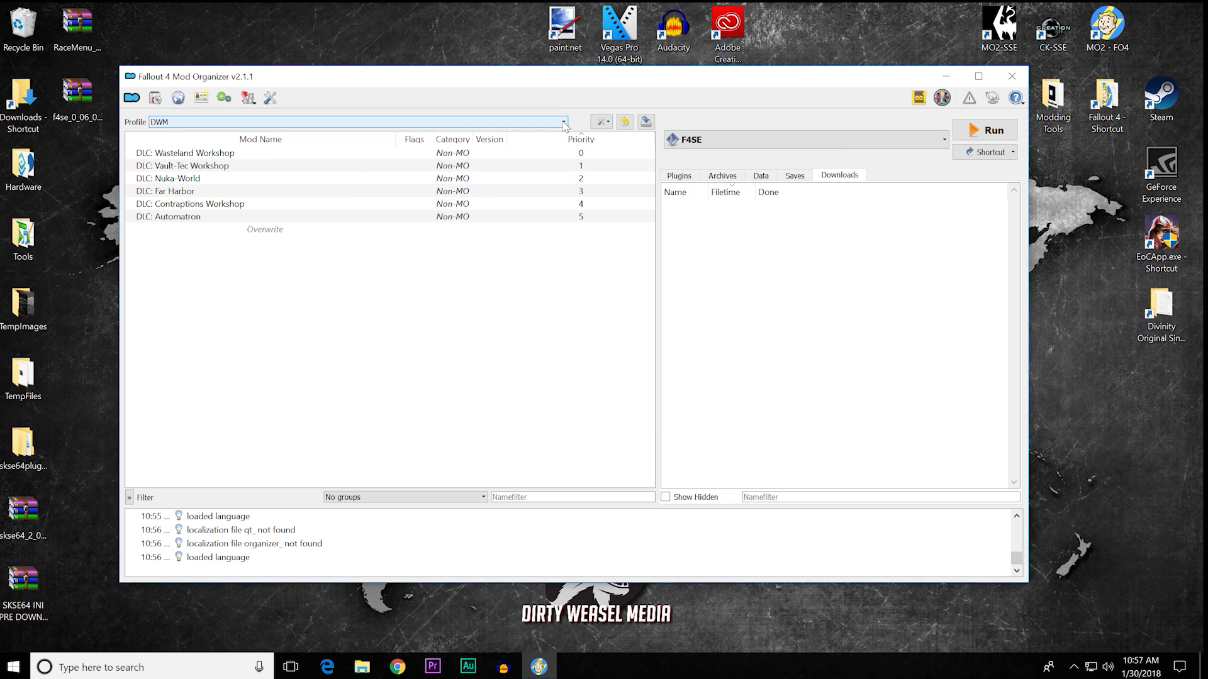
left_click(600, 122)
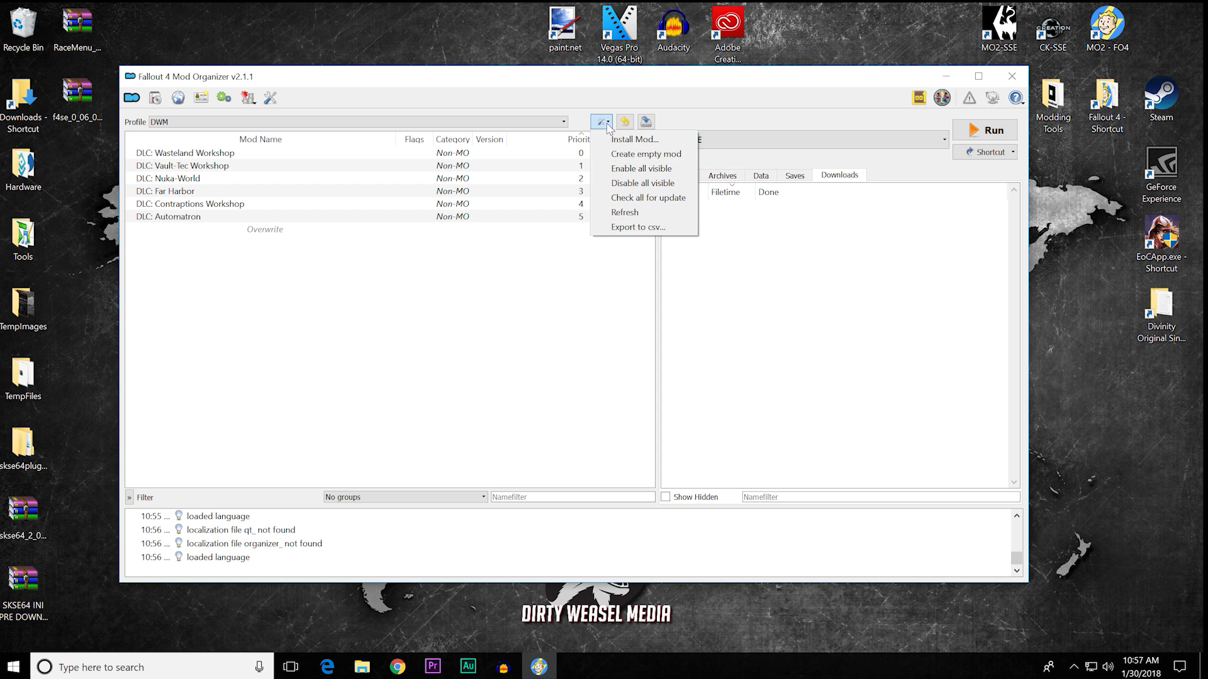
left_click(619, 213)
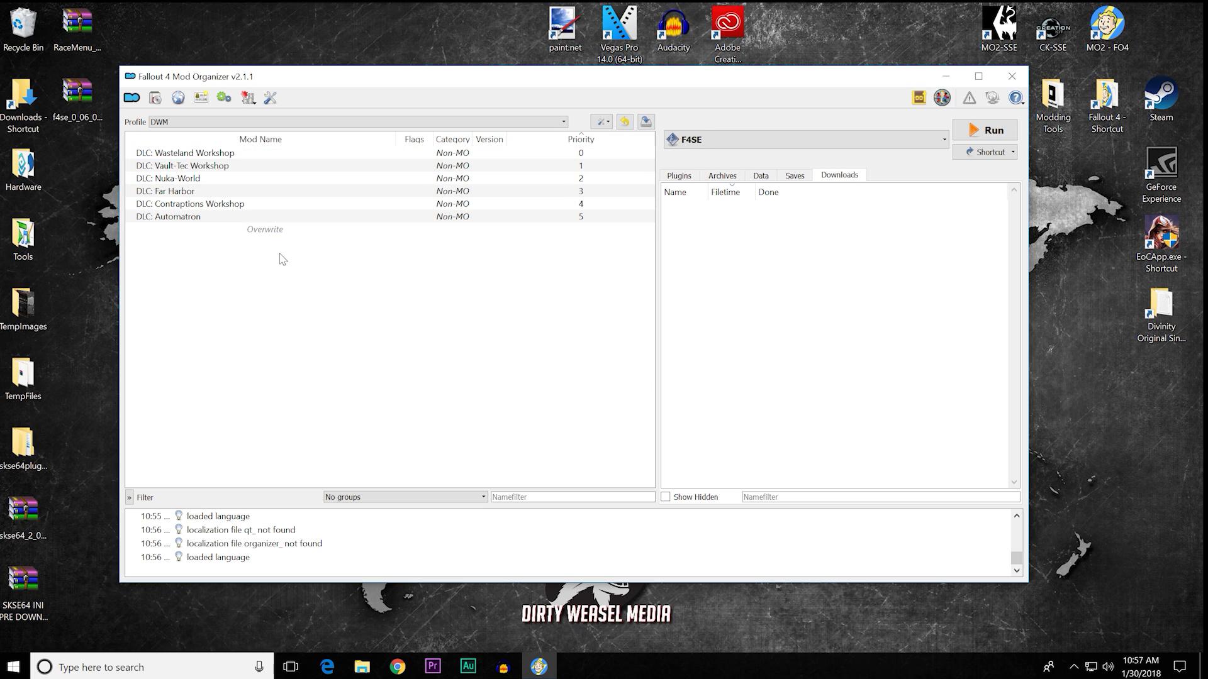
Step: Look through the configured executables and select FO4edit as the program to run
left_click(943, 141)
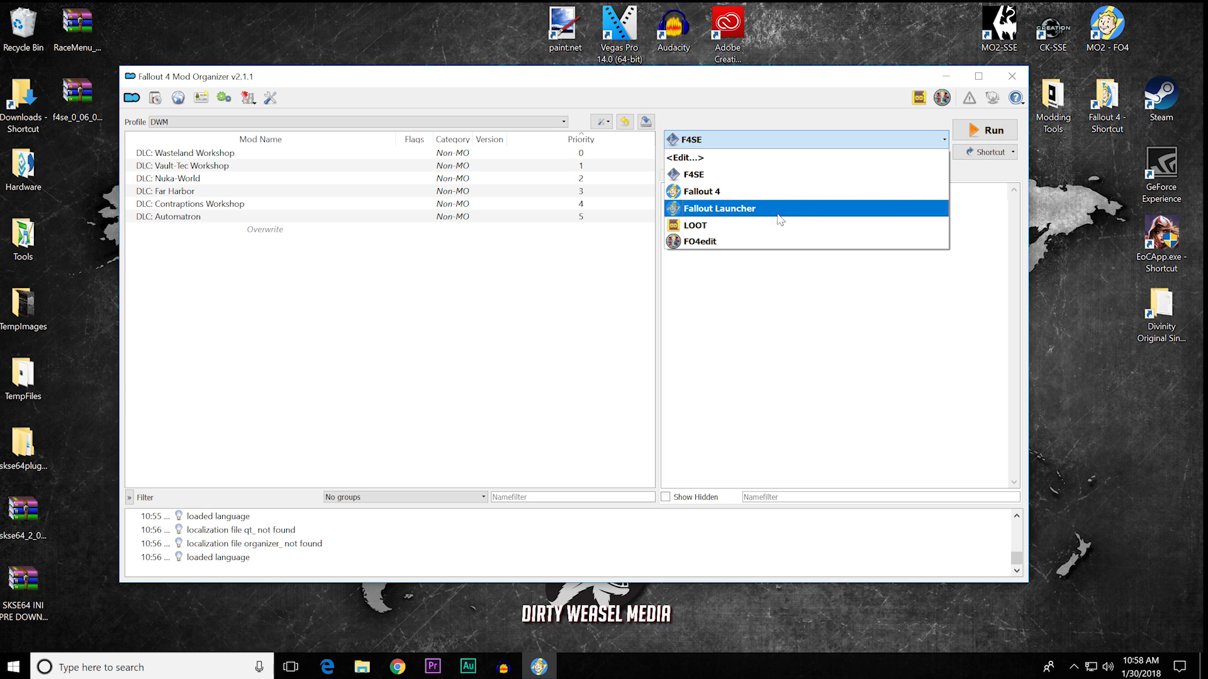
left_click(764, 182)
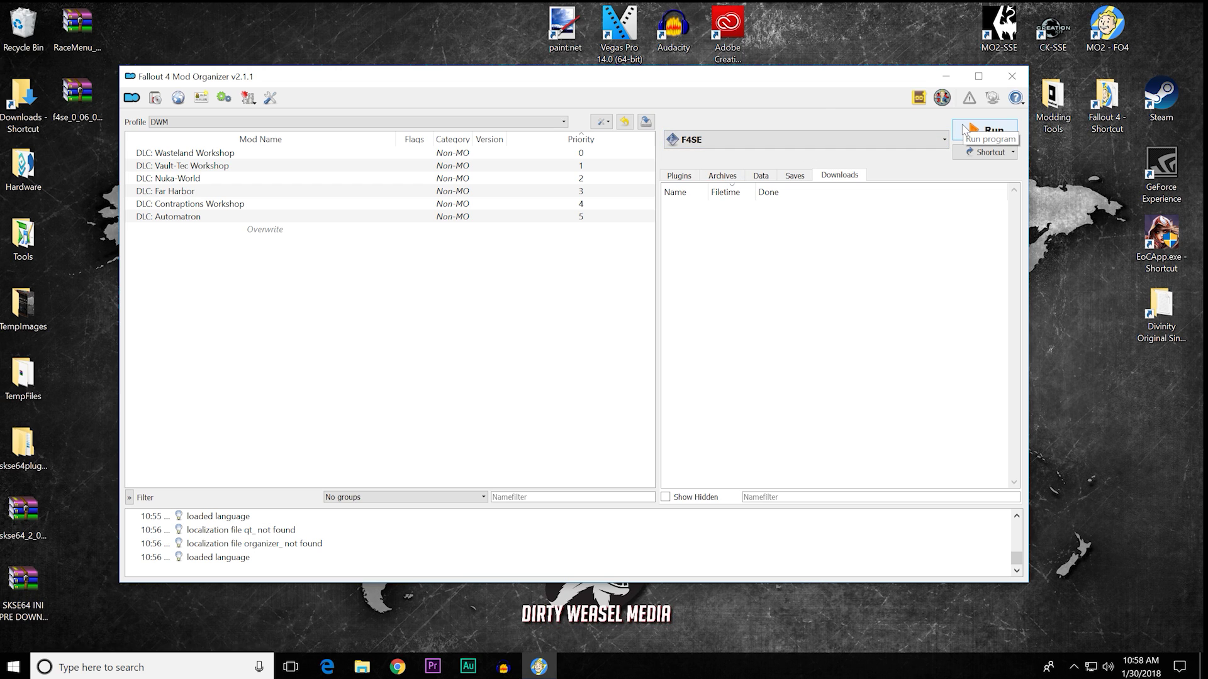
left_click(941, 140)
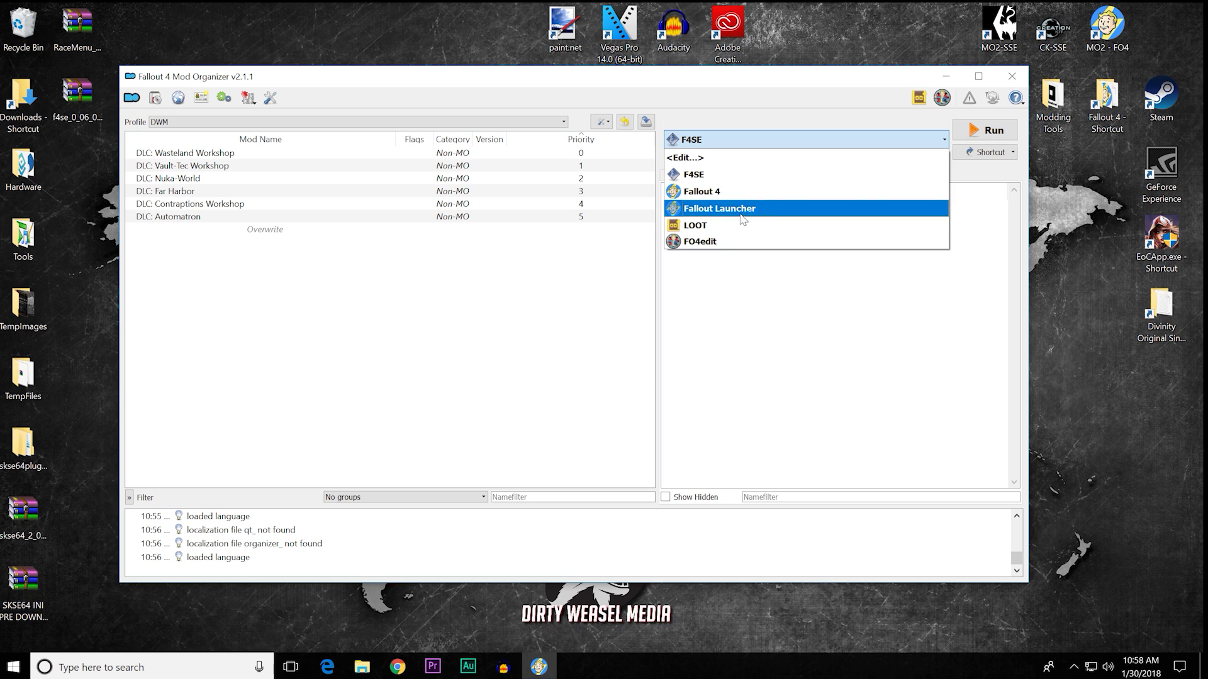
left_click(737, 238)
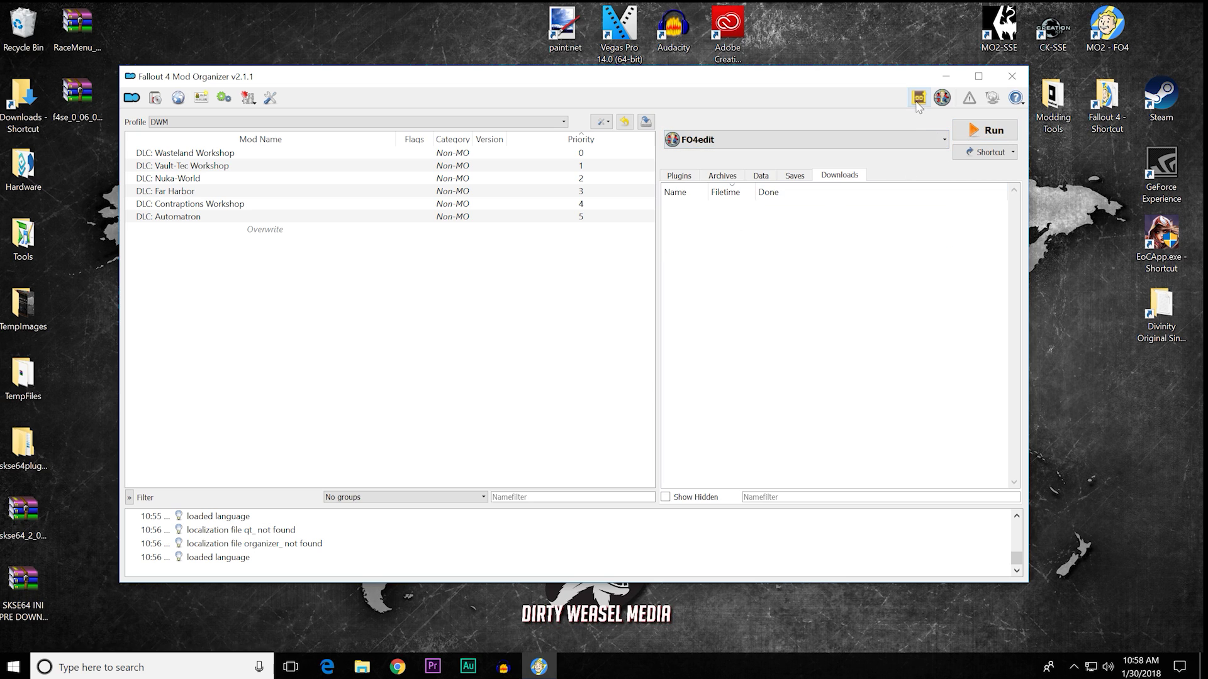
Step: Open the executables editor from the program list, look it over, and close it without adding anything
left_click(941, 140)
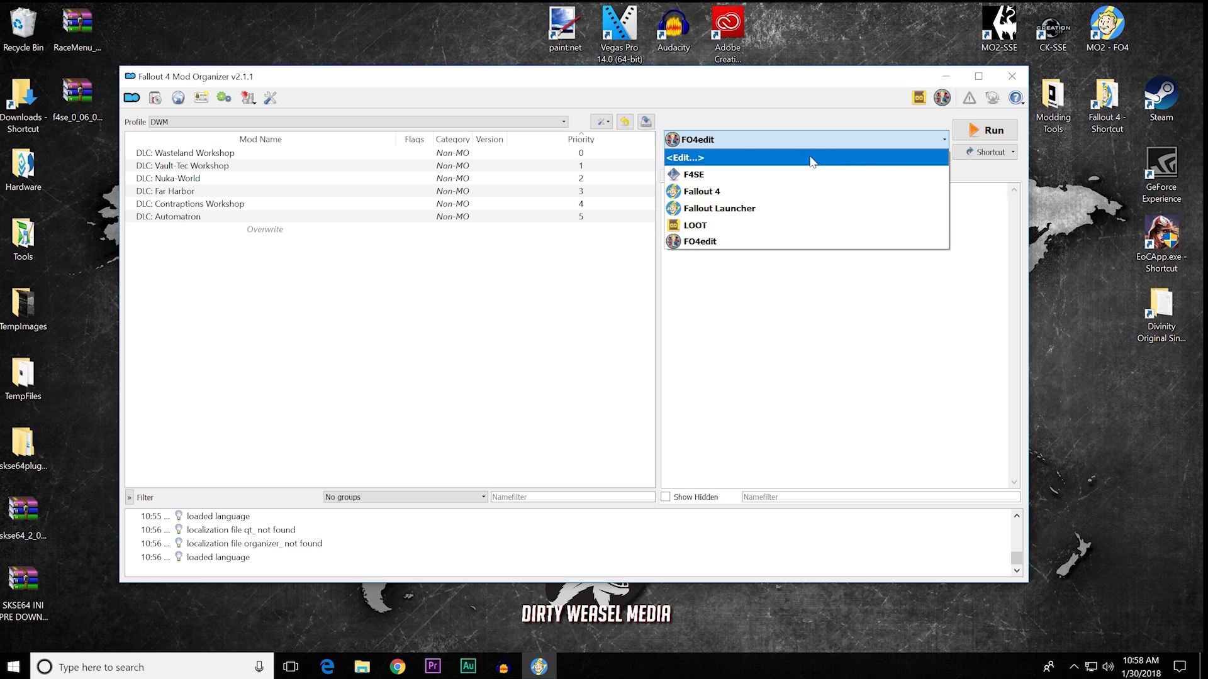
left_click(811, 158)
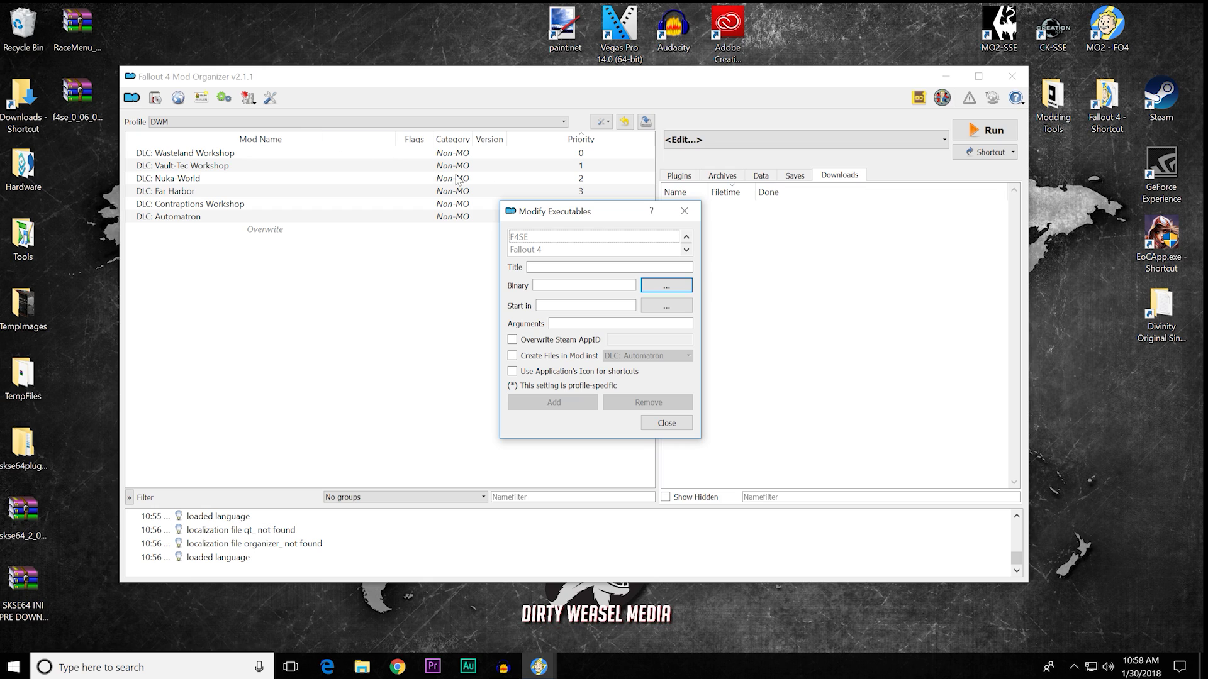
left_click_drag(603, 213, 654, 217)
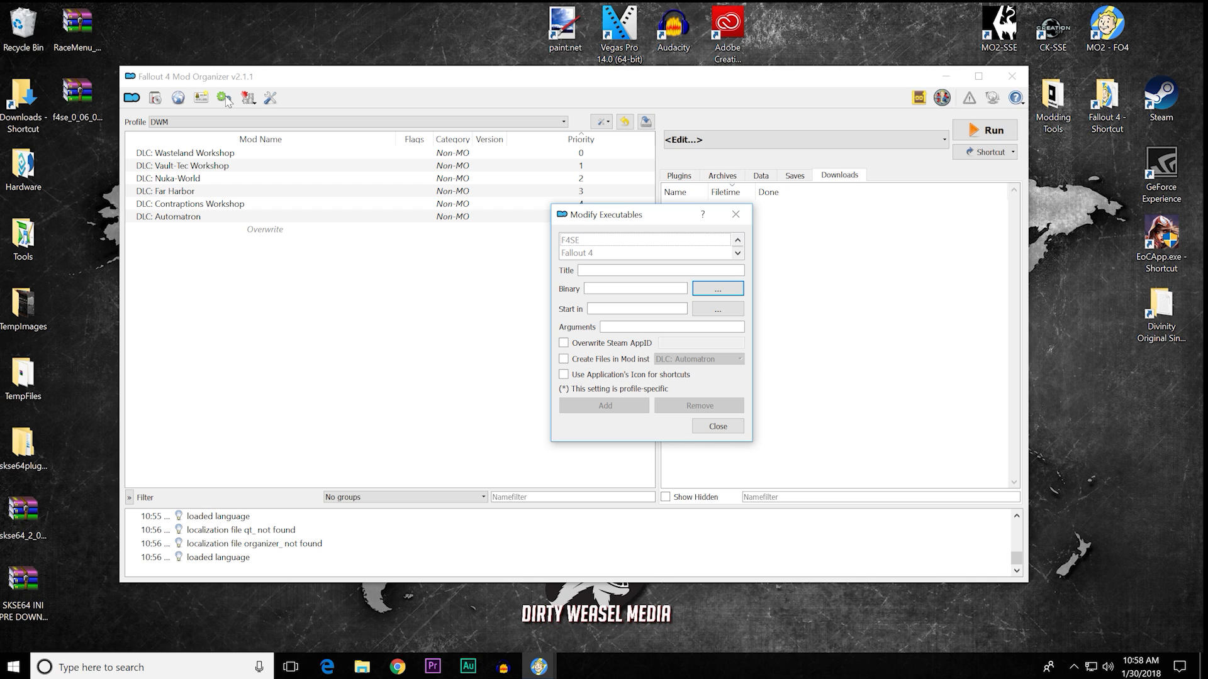
left_click(735, 216)
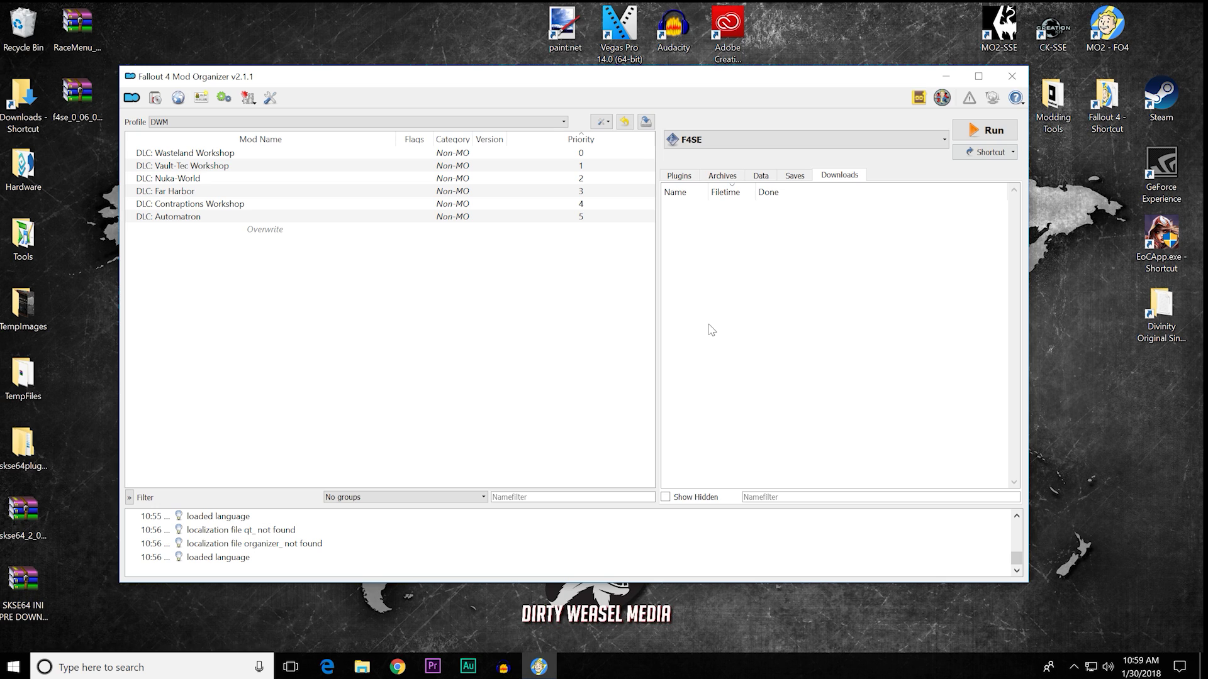
Step: Look at the desktop archives offered for mod installation, including f4se_0_06_05.7z, and leave without choosing one
left_click(85, 106)
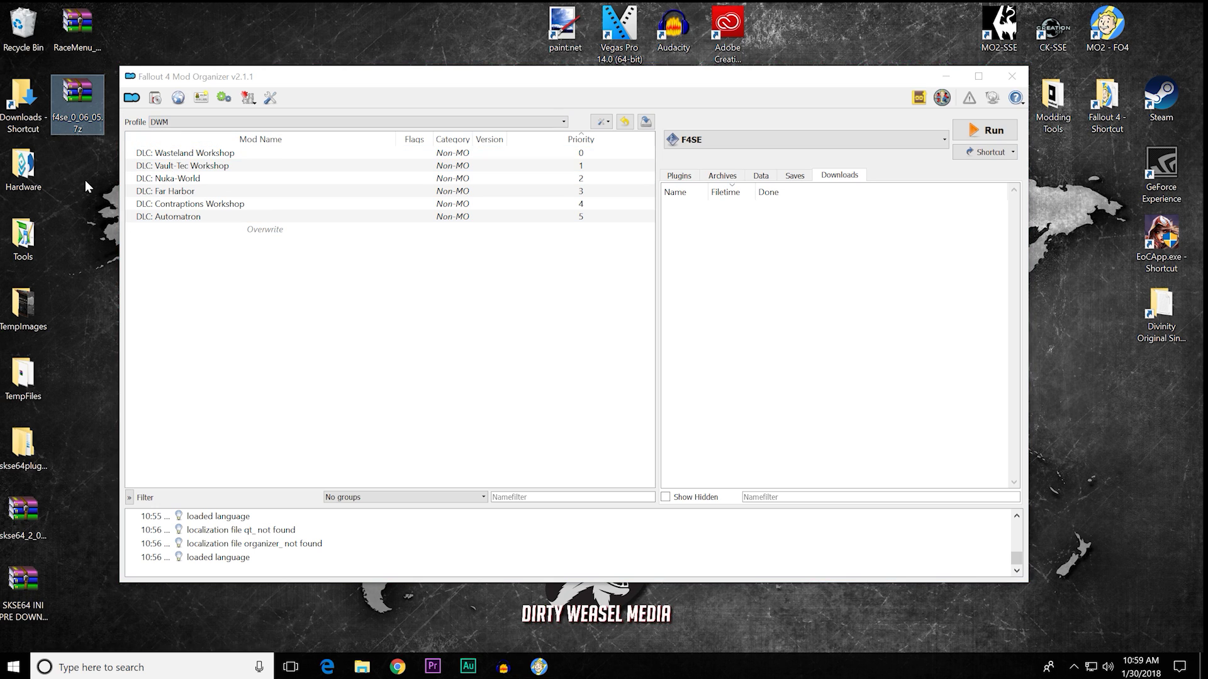
left_click_drag(70, 108, 157, 111)
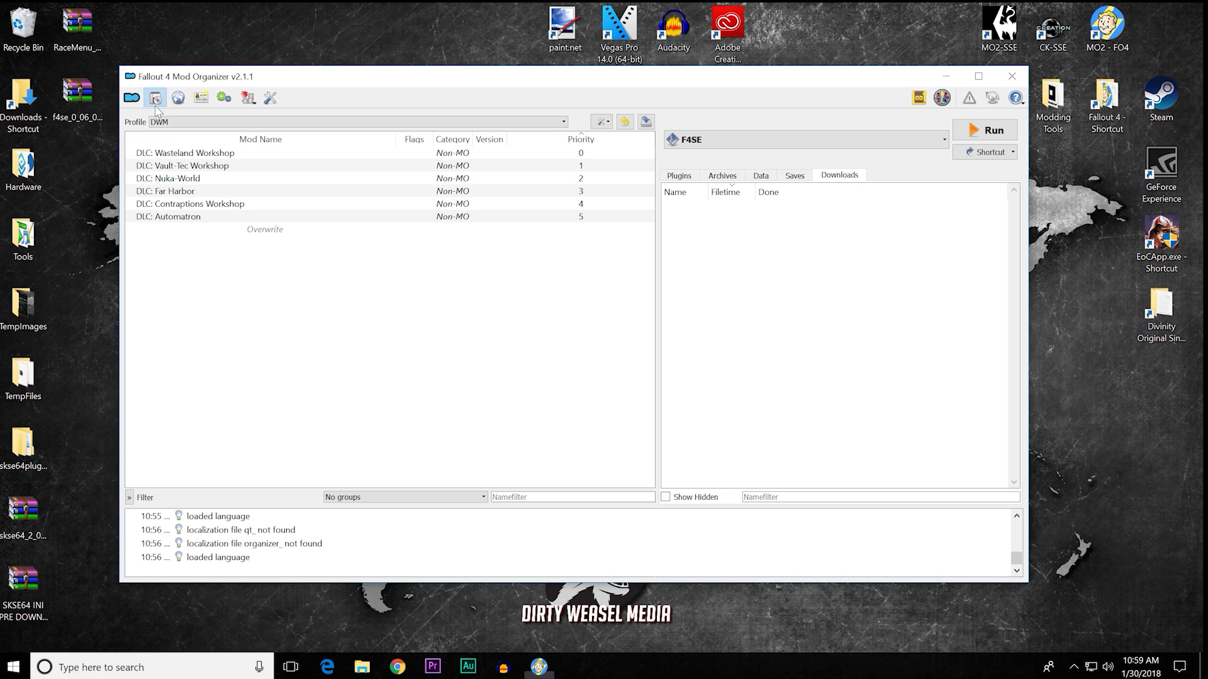
left_click(156, 105)
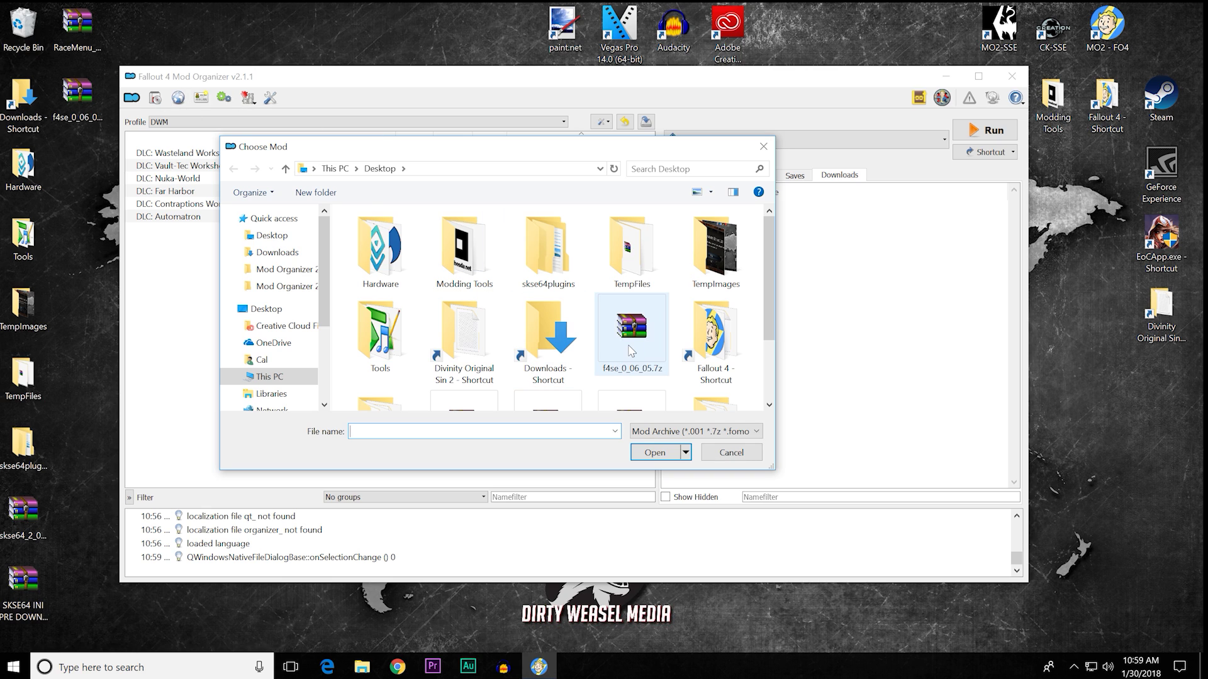
left_click(717, 459)
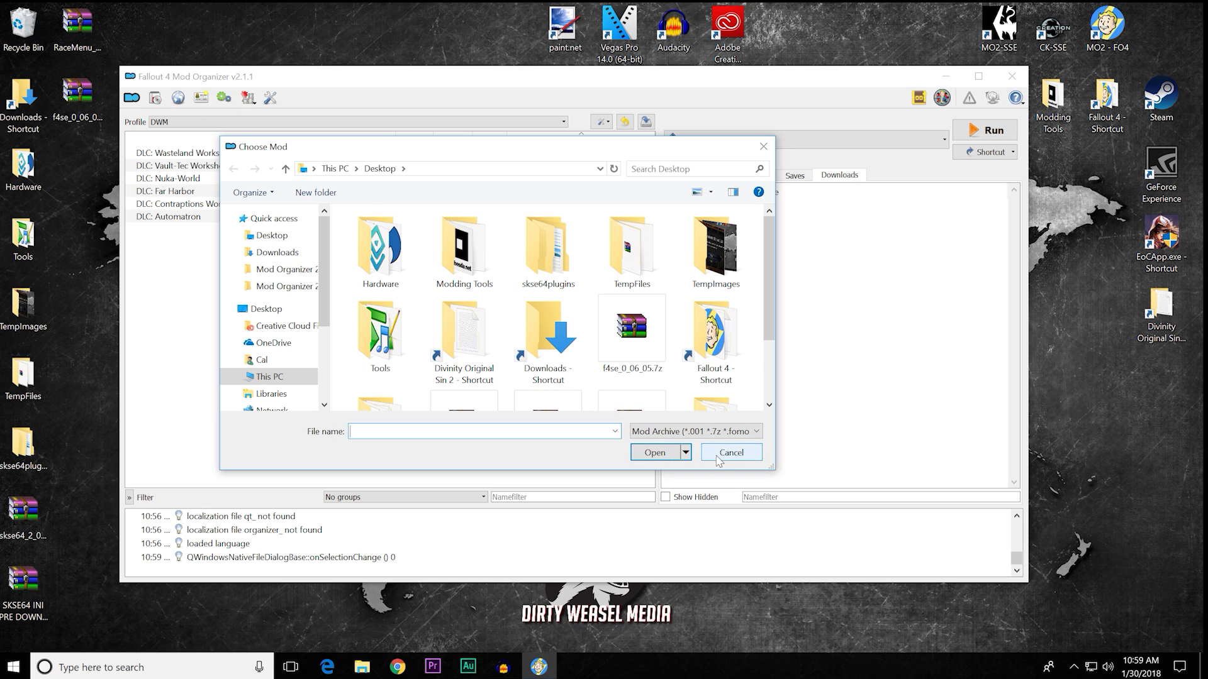
Step: Add f4se_0_06_05.7z from the desktop to the downloads list, and check the downloads directory in the path settings
left_click_drag(84, 105, 796, 337)
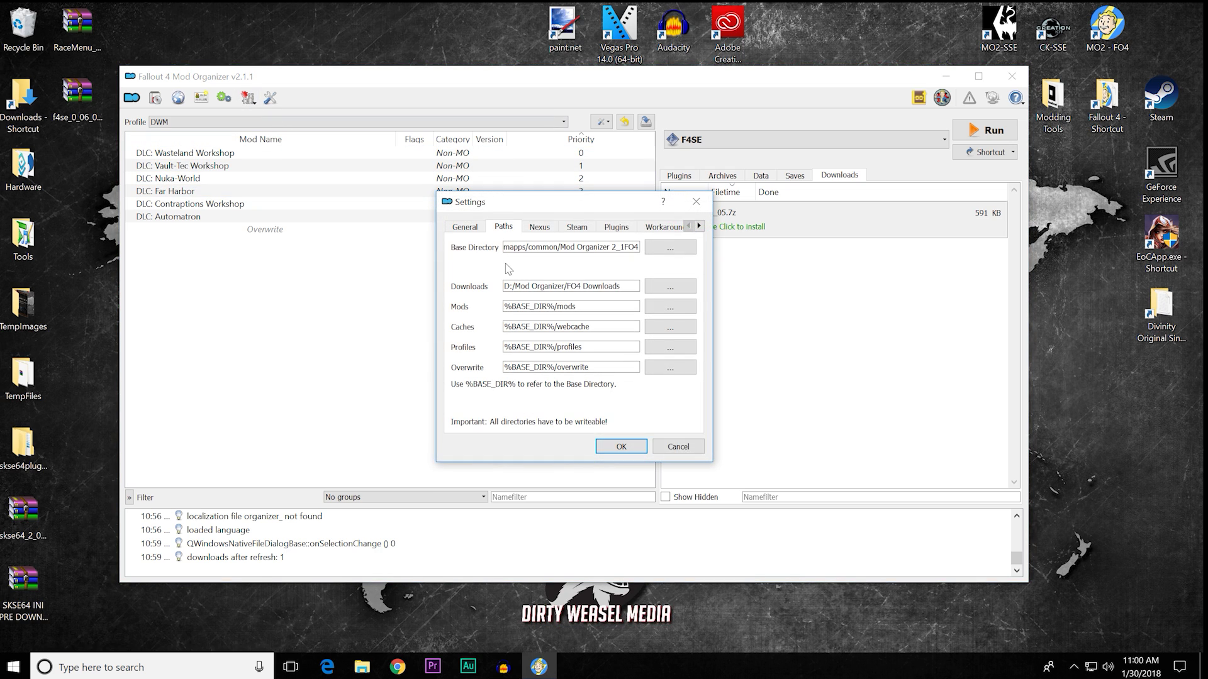
left_click(678, 446)
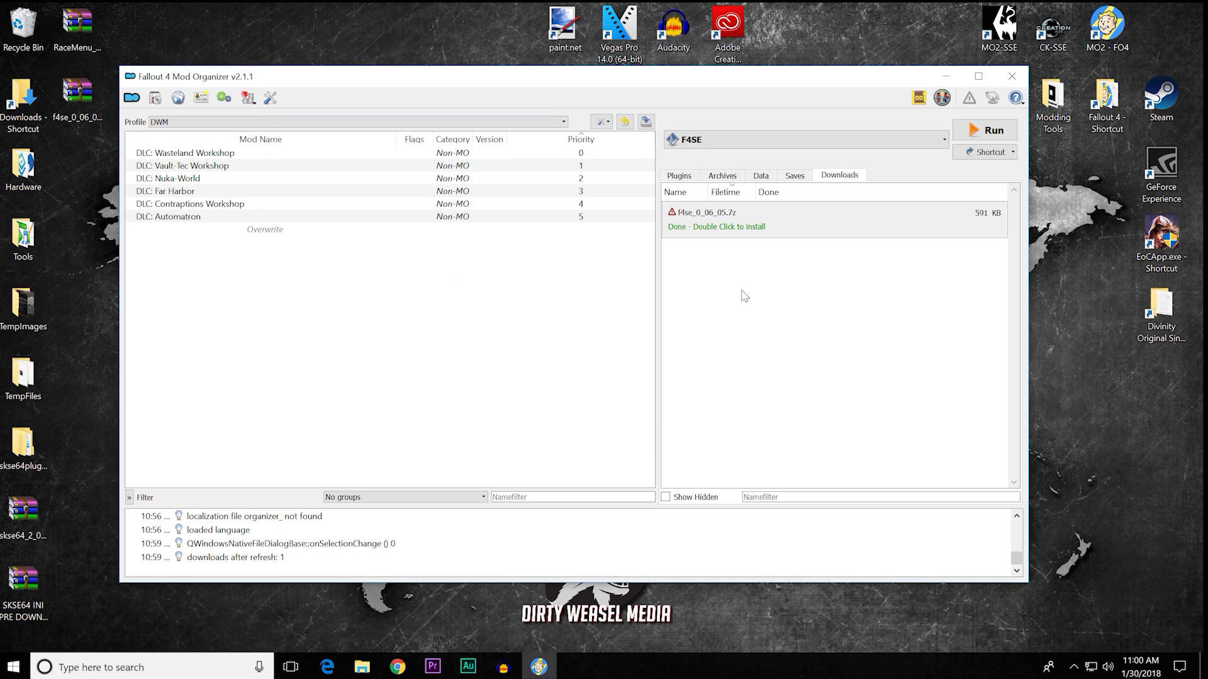
Step: Start installing the downloaded f4se_0_06_05.7z archive and name the mod F4SE_Scripts6.05
double_click(740, 227)
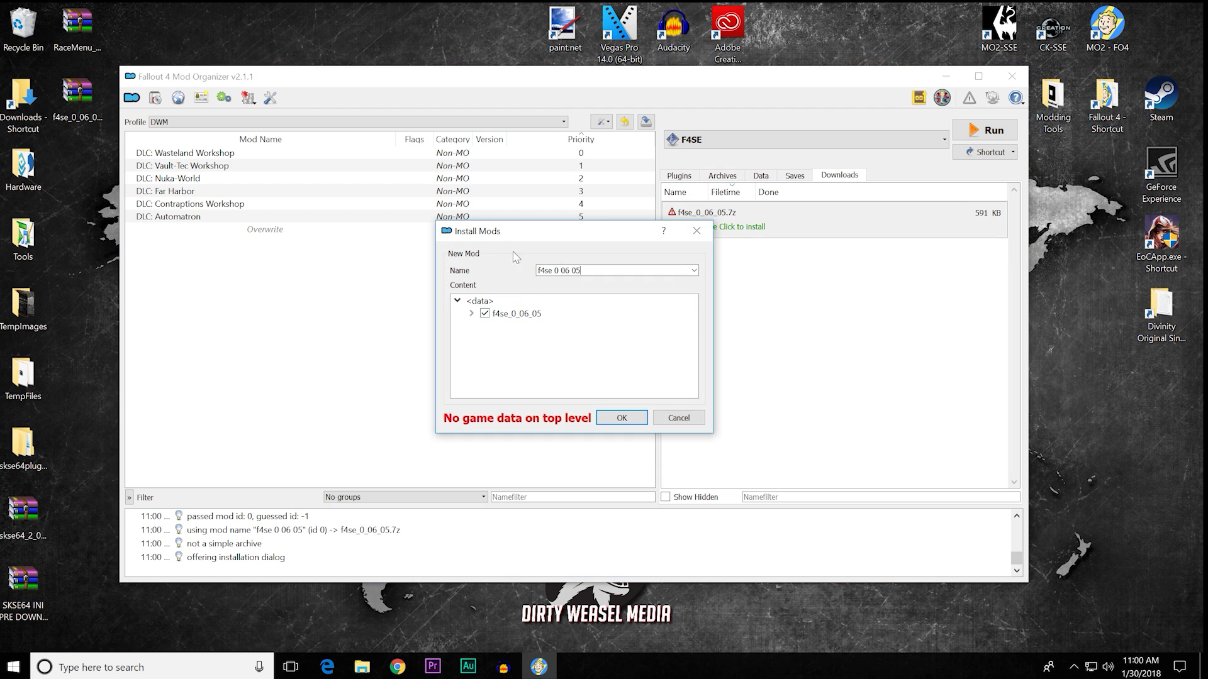
left_click_drag(580, 270, 533, 271)
type("F4SE_Scripts")
left_click(694, 270)
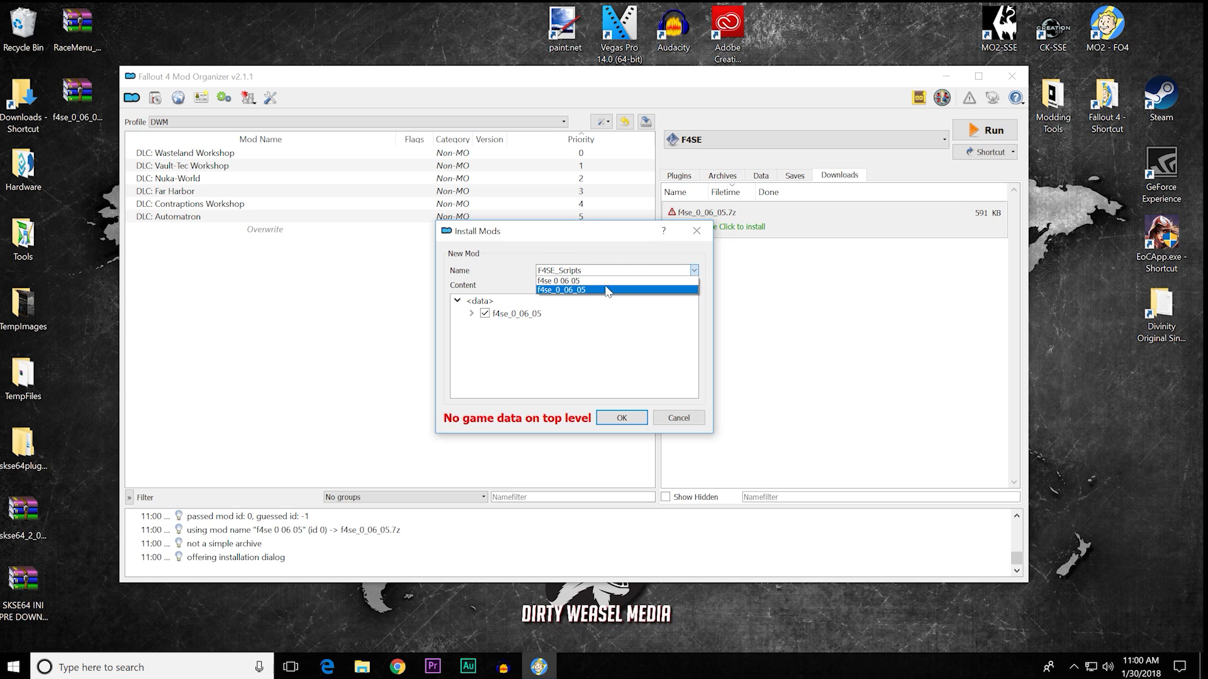
left_click(519, 276)
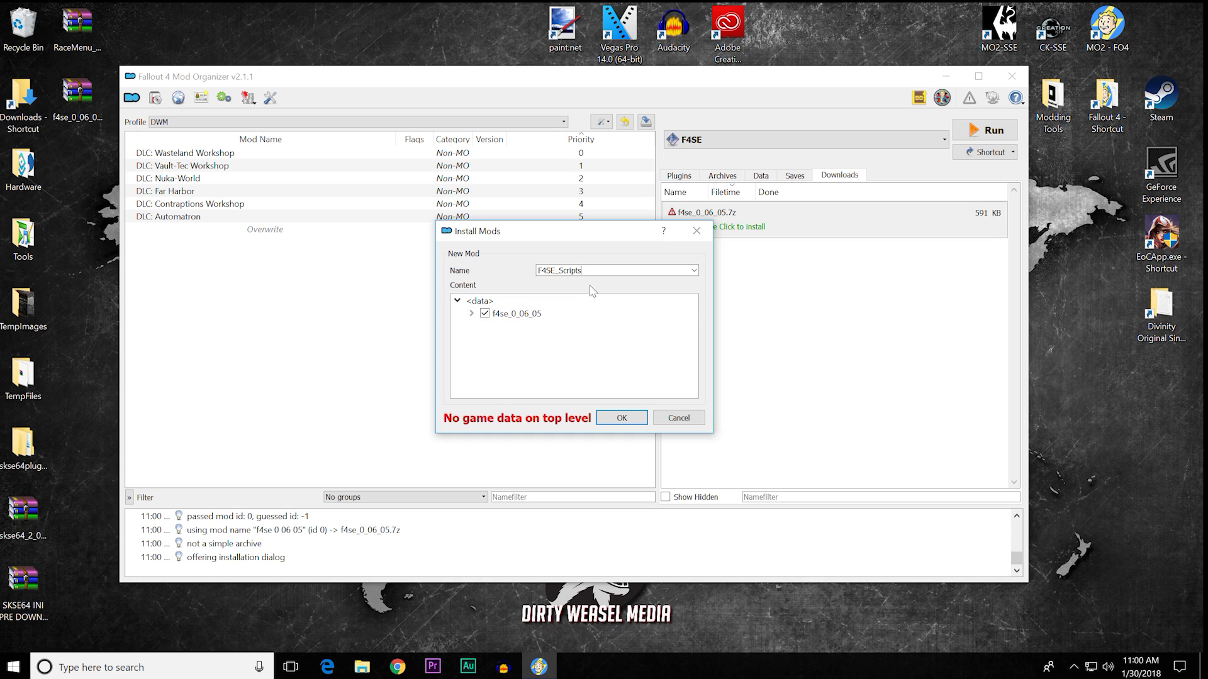
type("6.05")
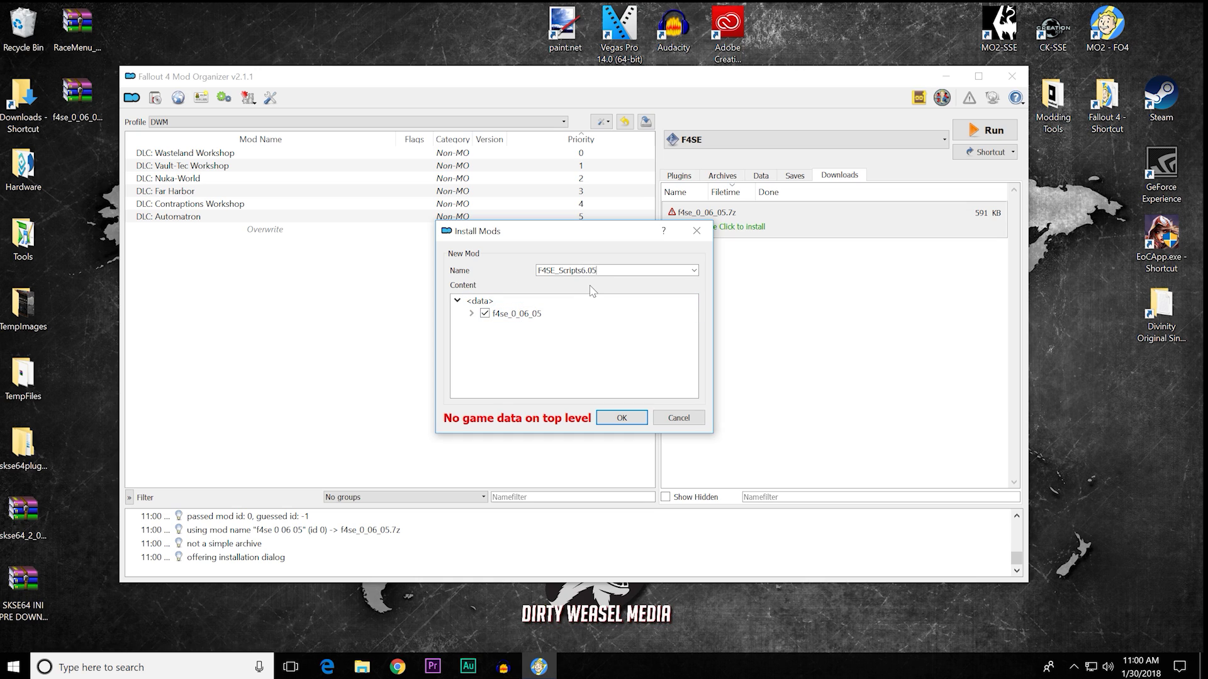
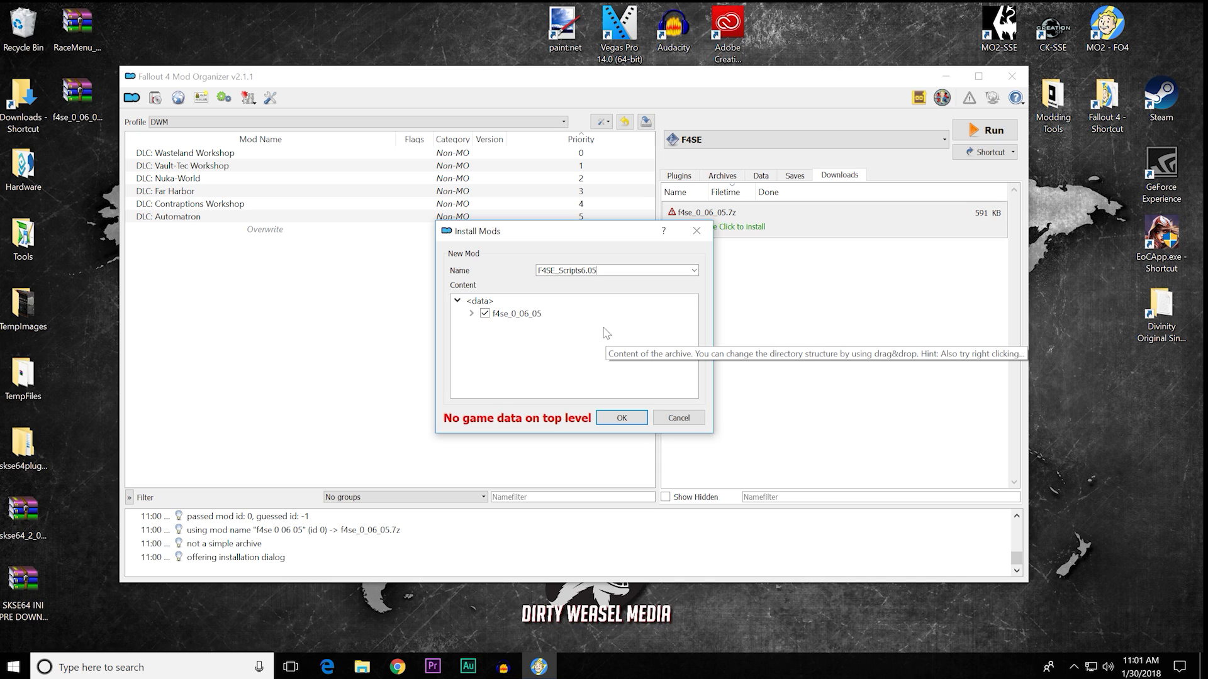
Step: Set the archive's f4se_0_06_05 folder and its nested Data folder in turn as the data directory
right_click(520, 319)
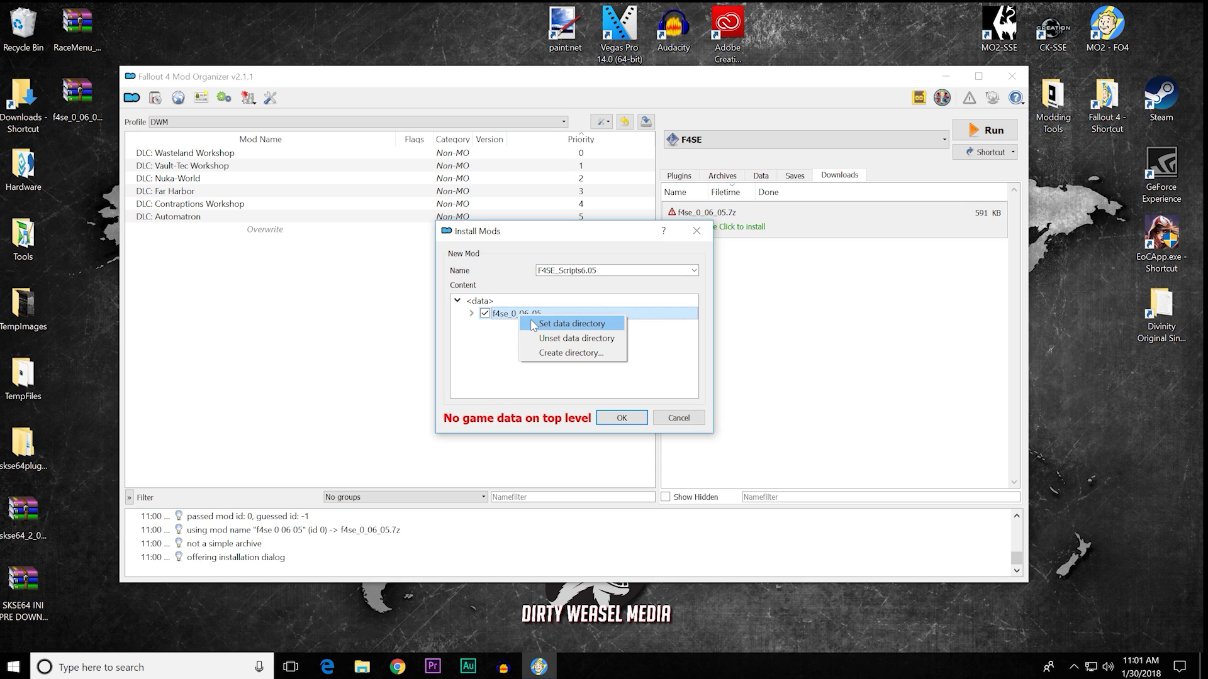
left_click(530, 320)
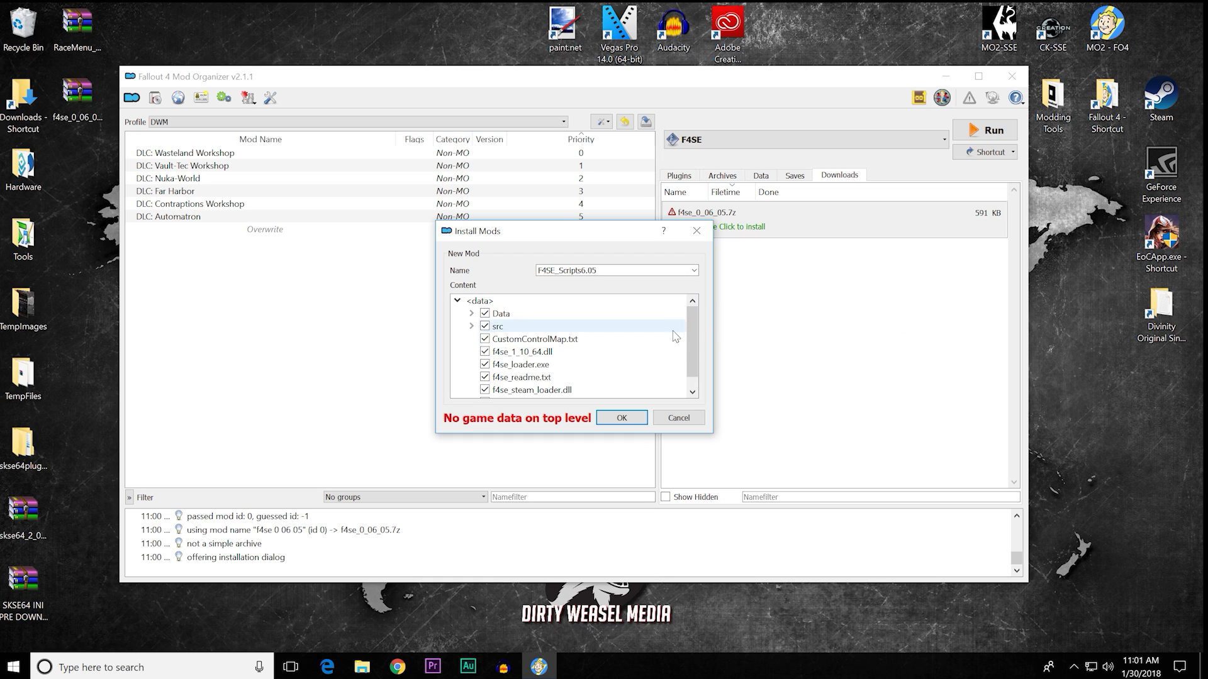
scroll(692, 349, "down", 1)
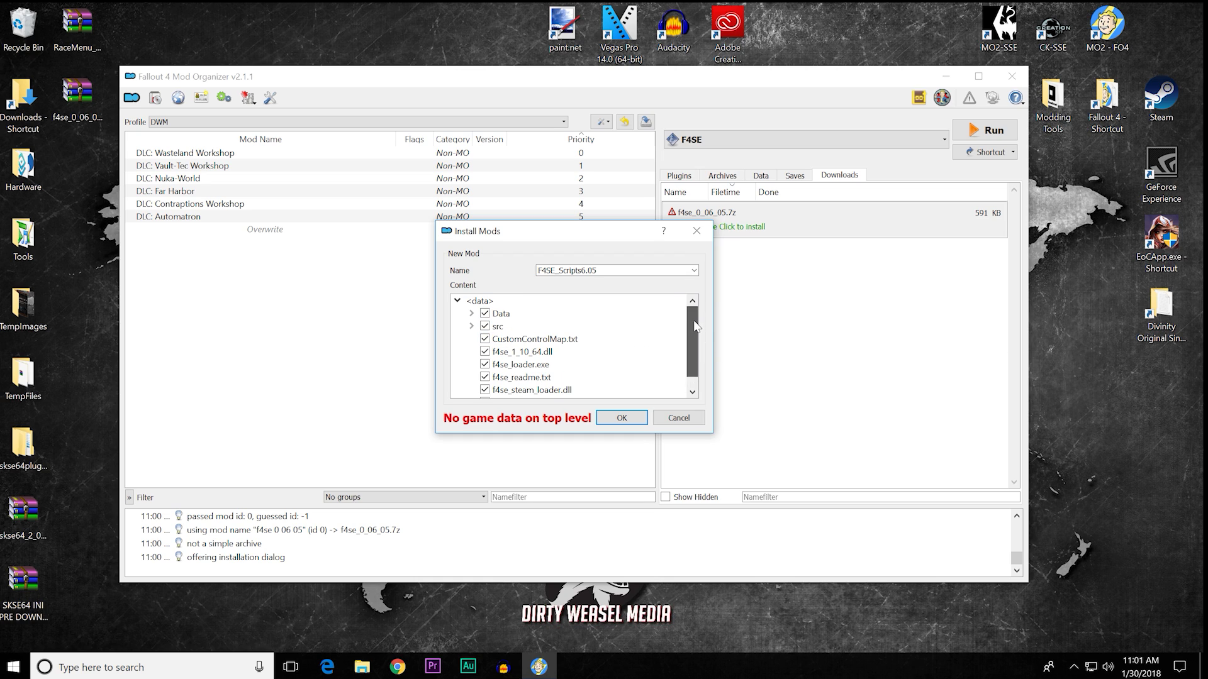
scroll(651, 324, "up", 1)
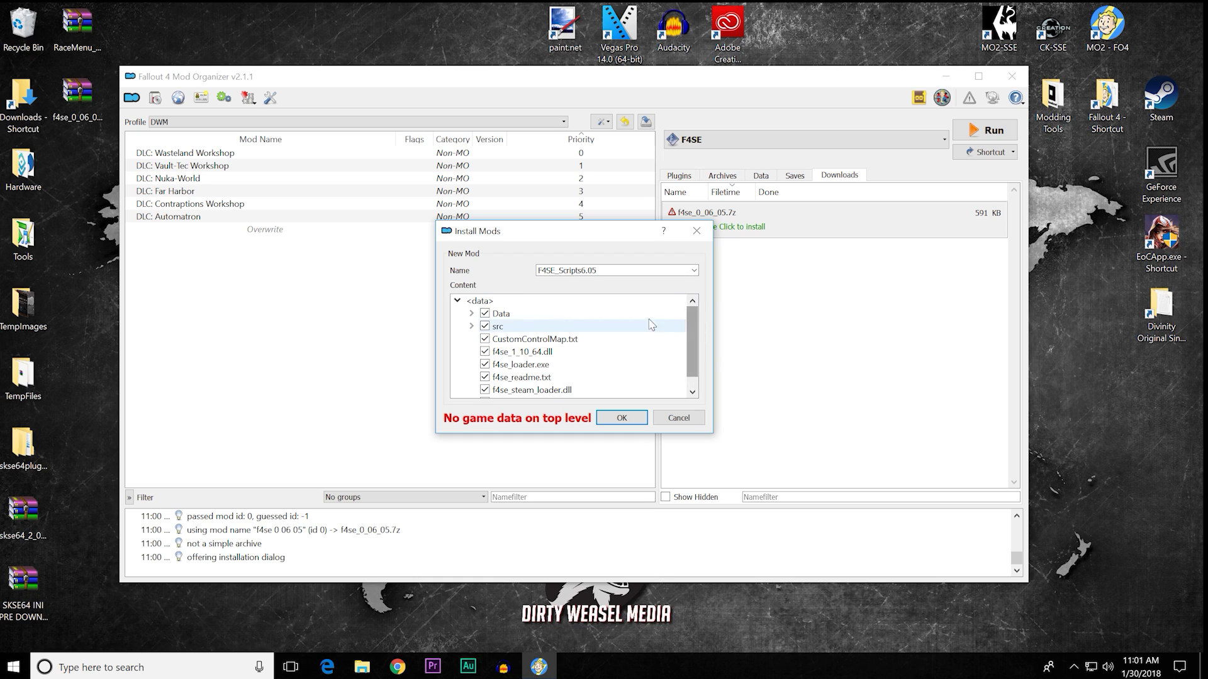
right_click(541, 315)
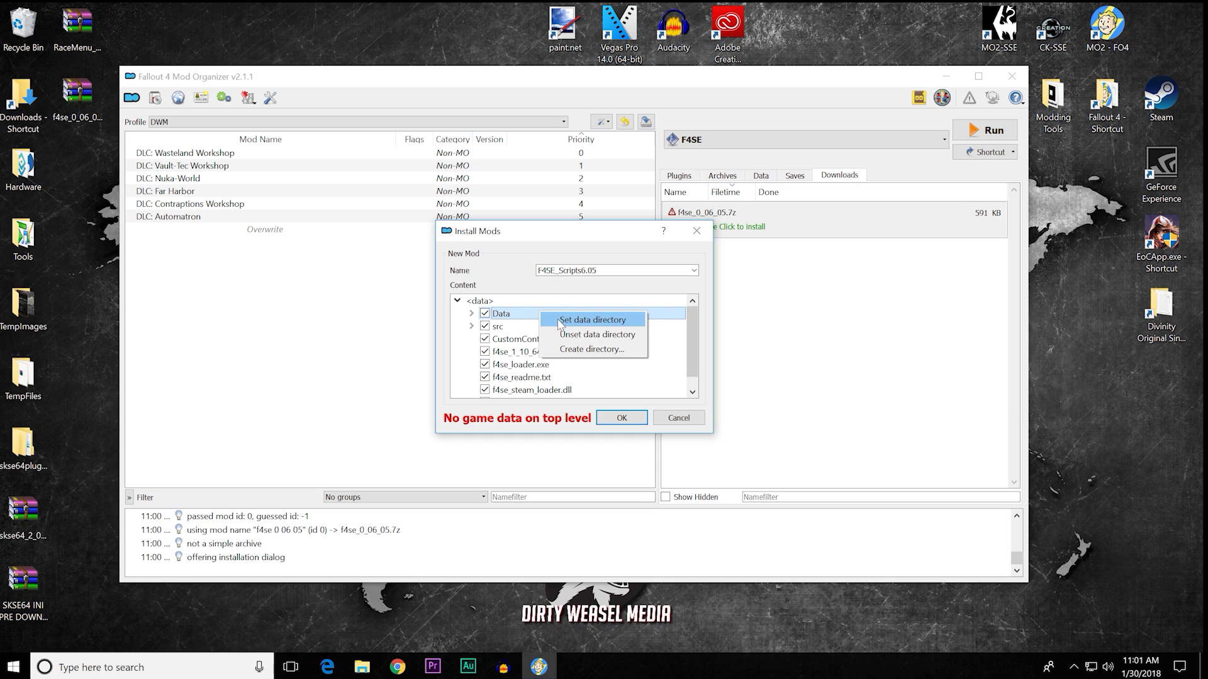
left_click(559, 323)
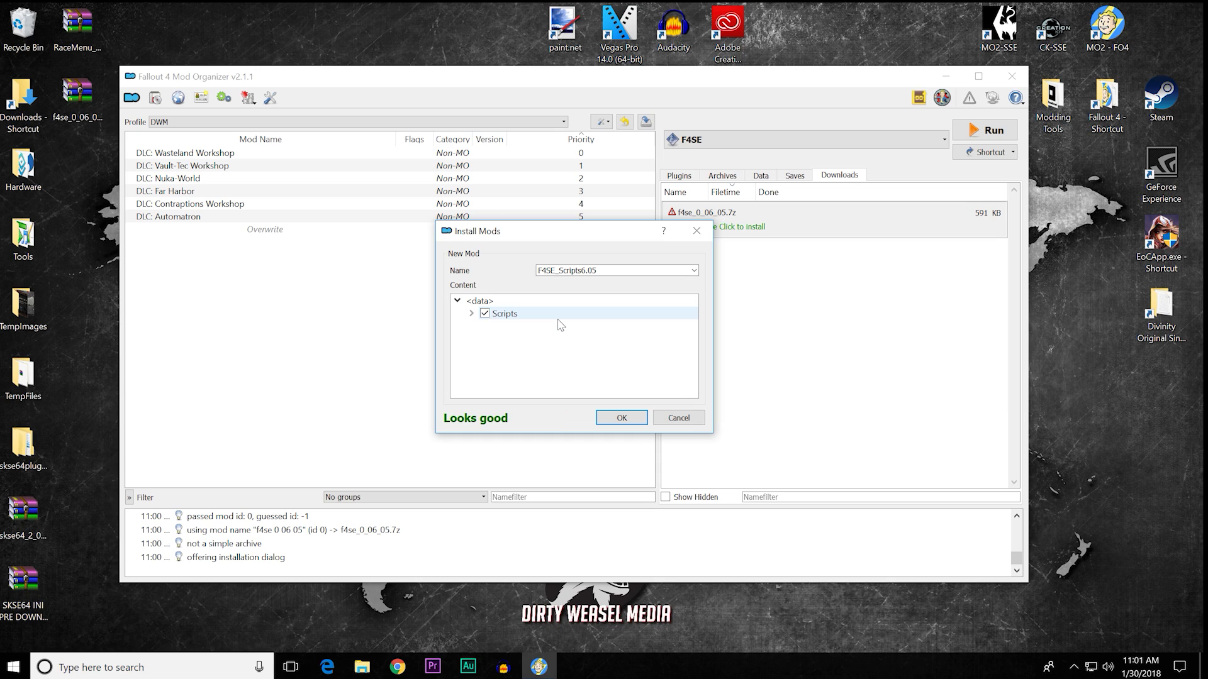
Step: Expand the Scripts folder in the archive content and look through its script files
left_click(471, 313)
mouse_move(696, 322)
left_mouse_down()
mouse_move(696, 383)
mouse_move(693, 321)
left_mouse_up()
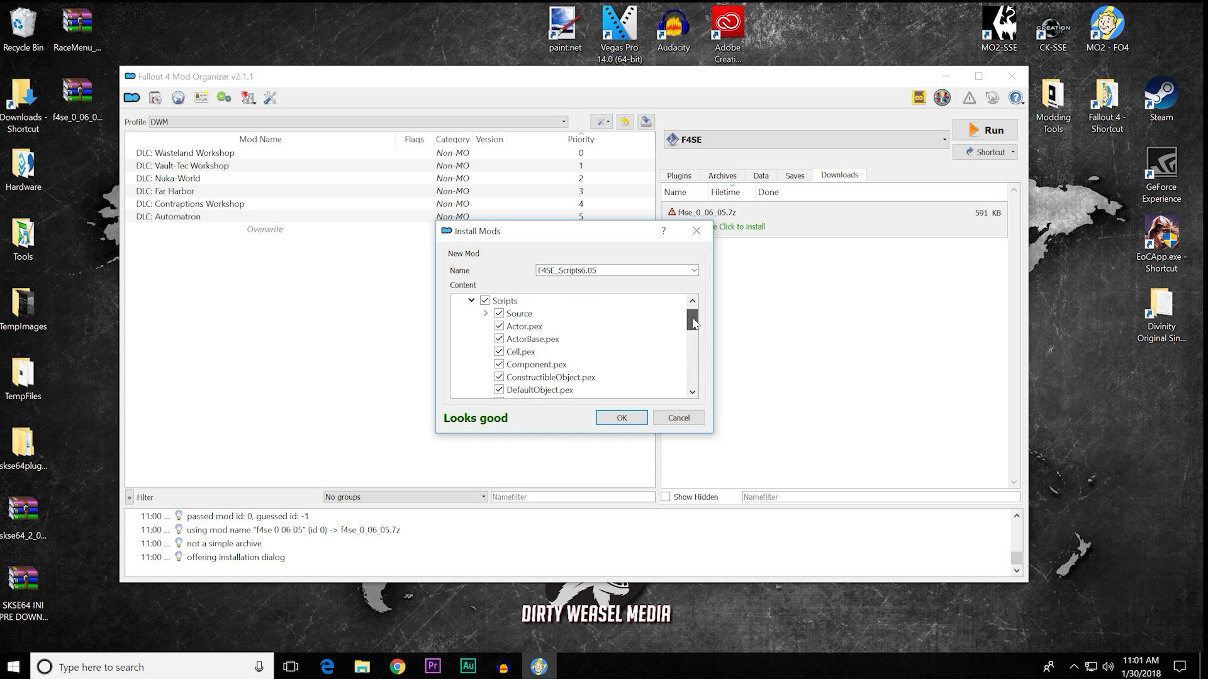
scroll(552, 339, "up", 1)
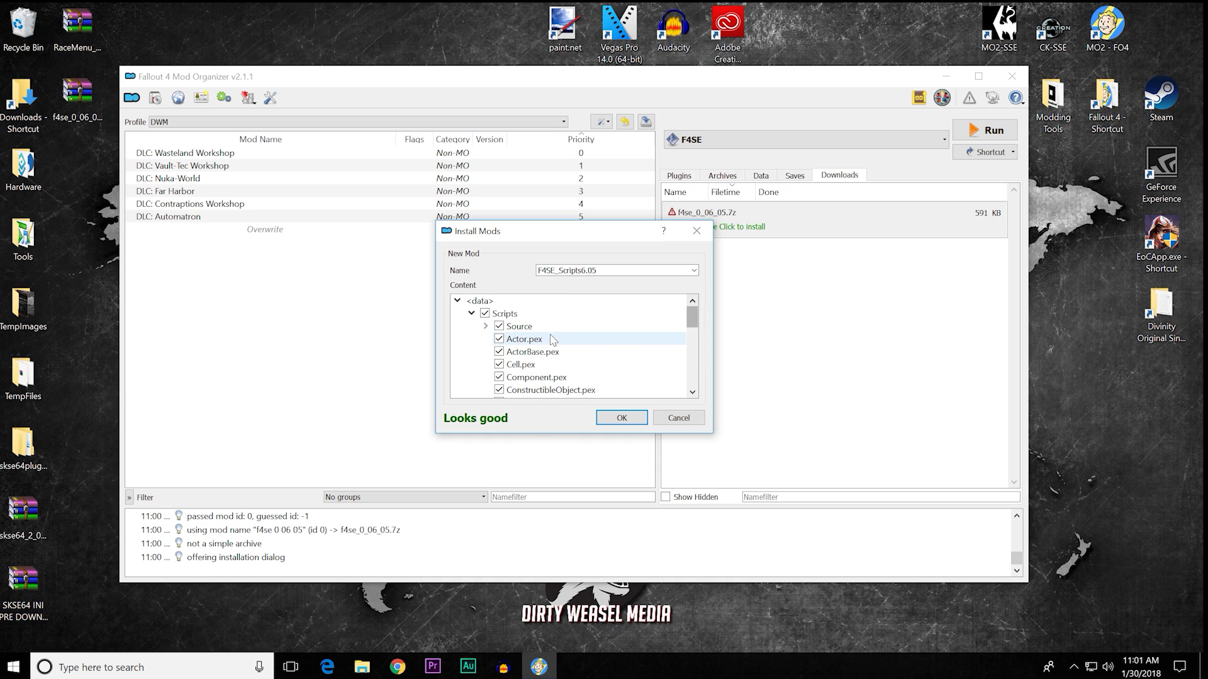
Step: Look through the Source and User subfolders of Scripts in the archive content, and collapse the folders again
left_click(485, 326)
left_click(499, 339)
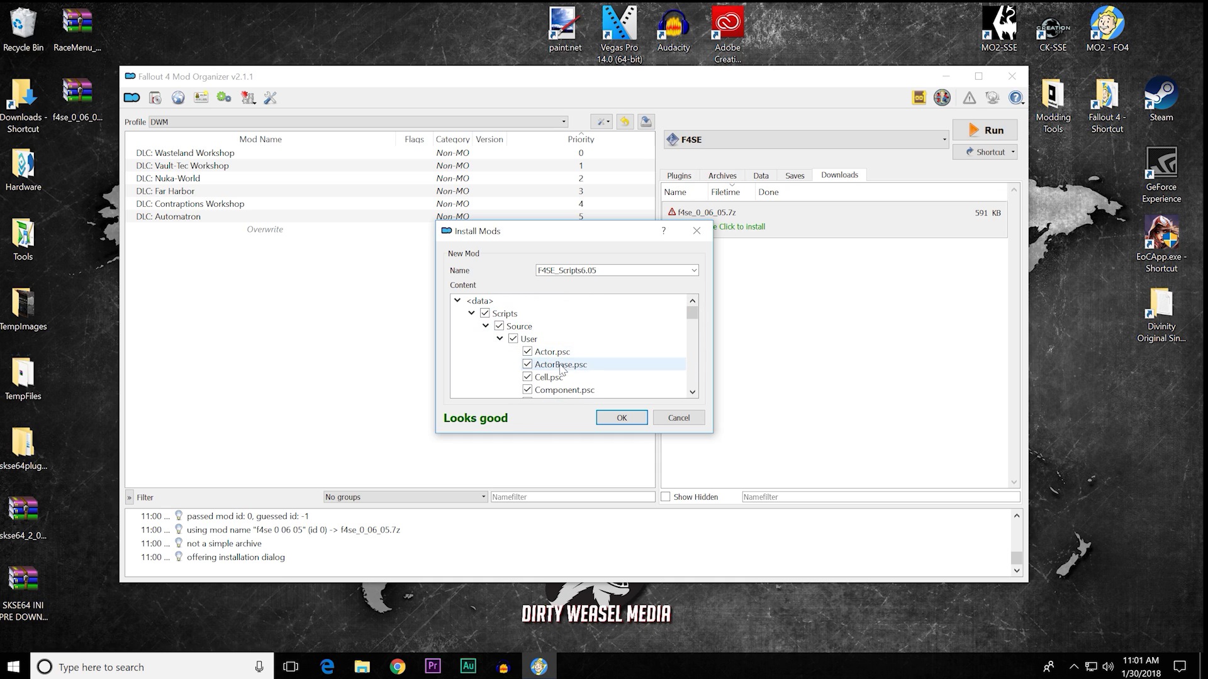
mouse_move(692, 313)
left_mouse_down()
mouse_move(692, 346)
mouse_move(692, 321)
left_mouse_up()
scroll(554, 324, "up", 1)
left_click(500, 338)
left_click(485, 326)
left_click(471, 313)
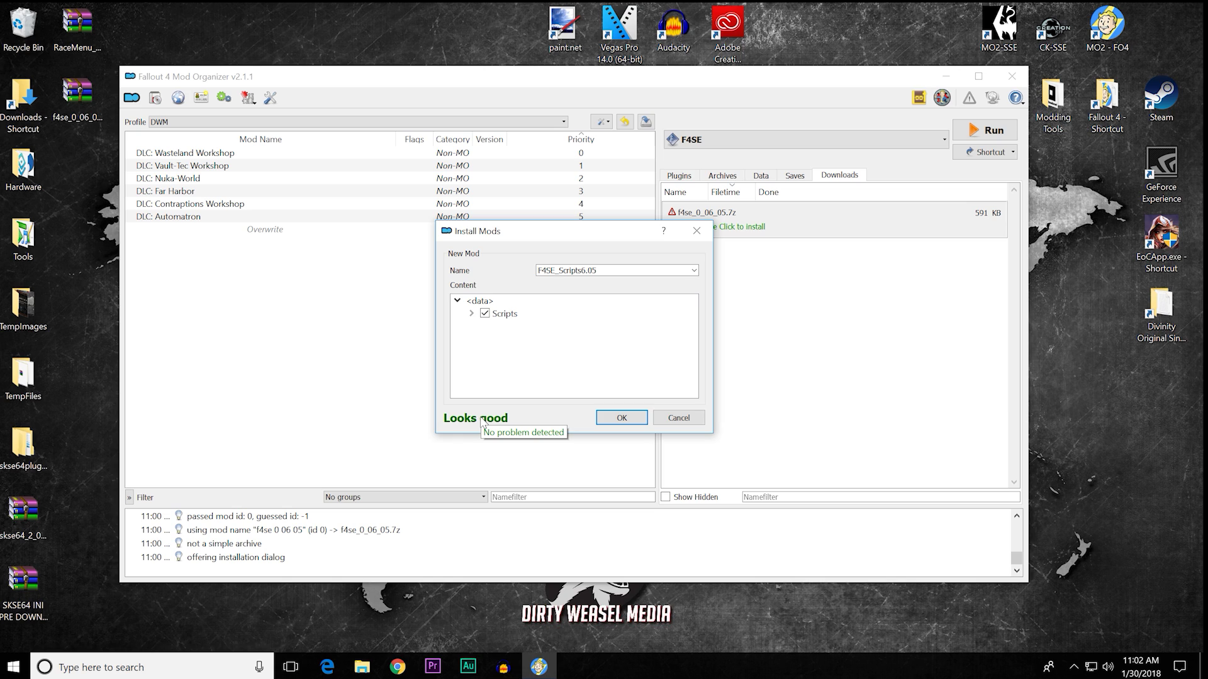
Step: Complete the installation of F4SE_Scripts6.05 and enable the mod in the mod list
left_click(616, 418)
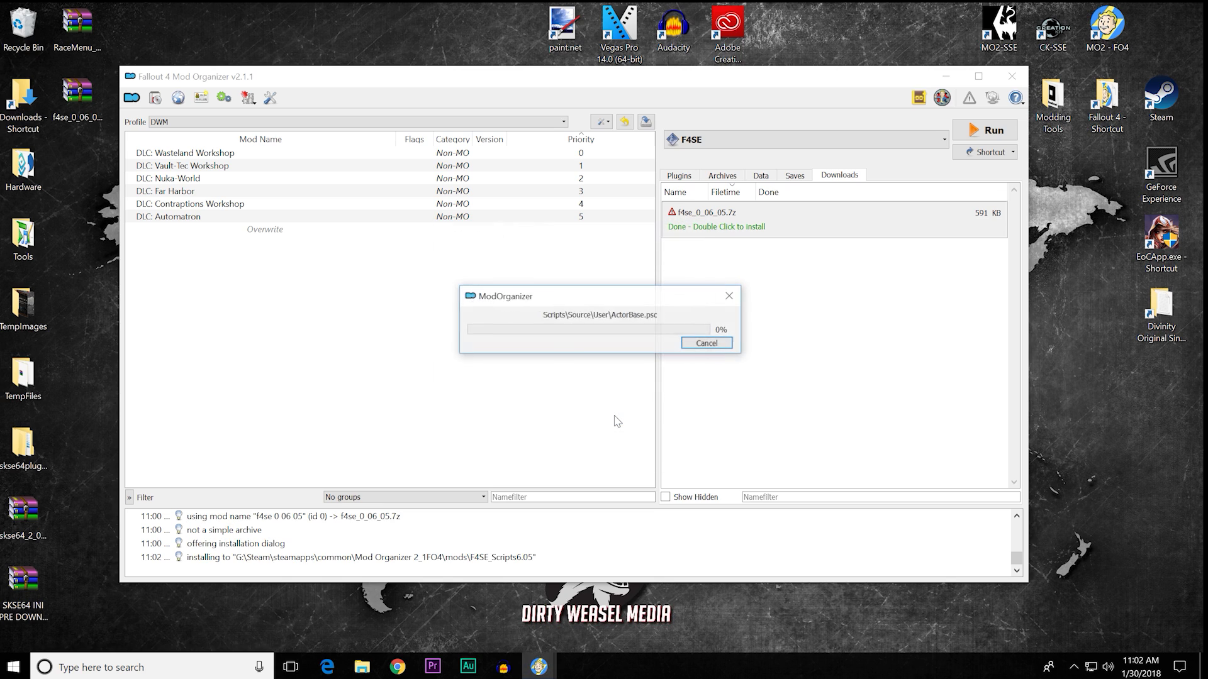
key("Return")
left_click(255, 231)
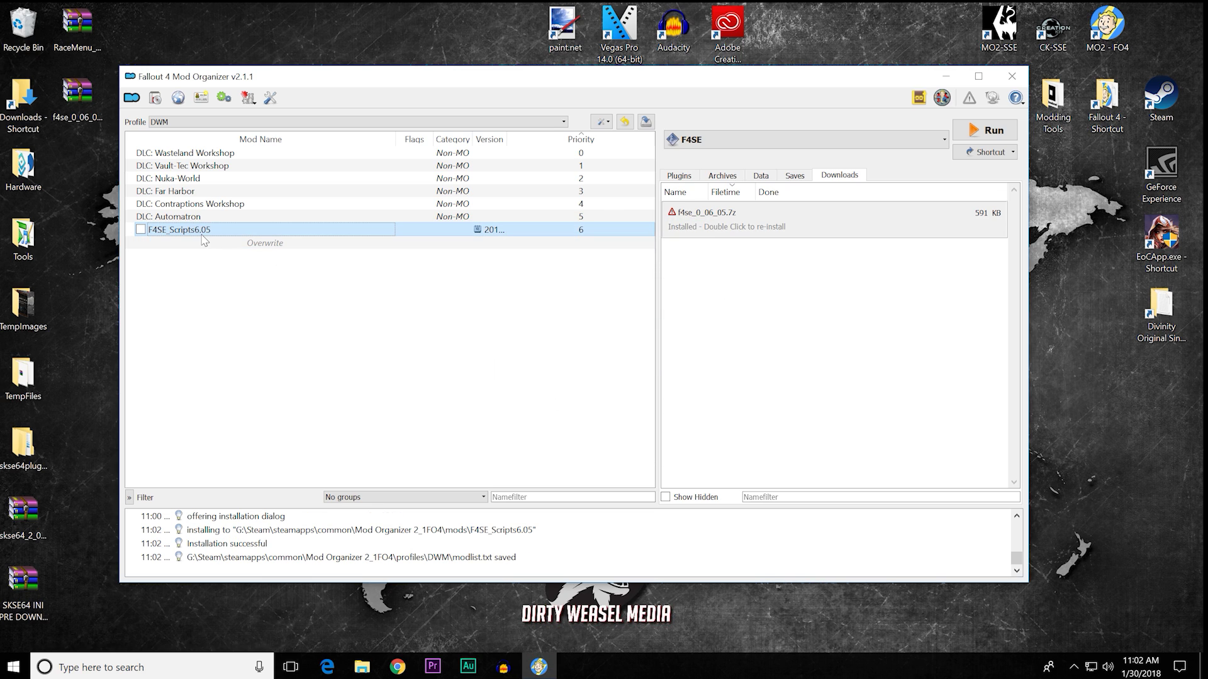
left_click(140, 229)
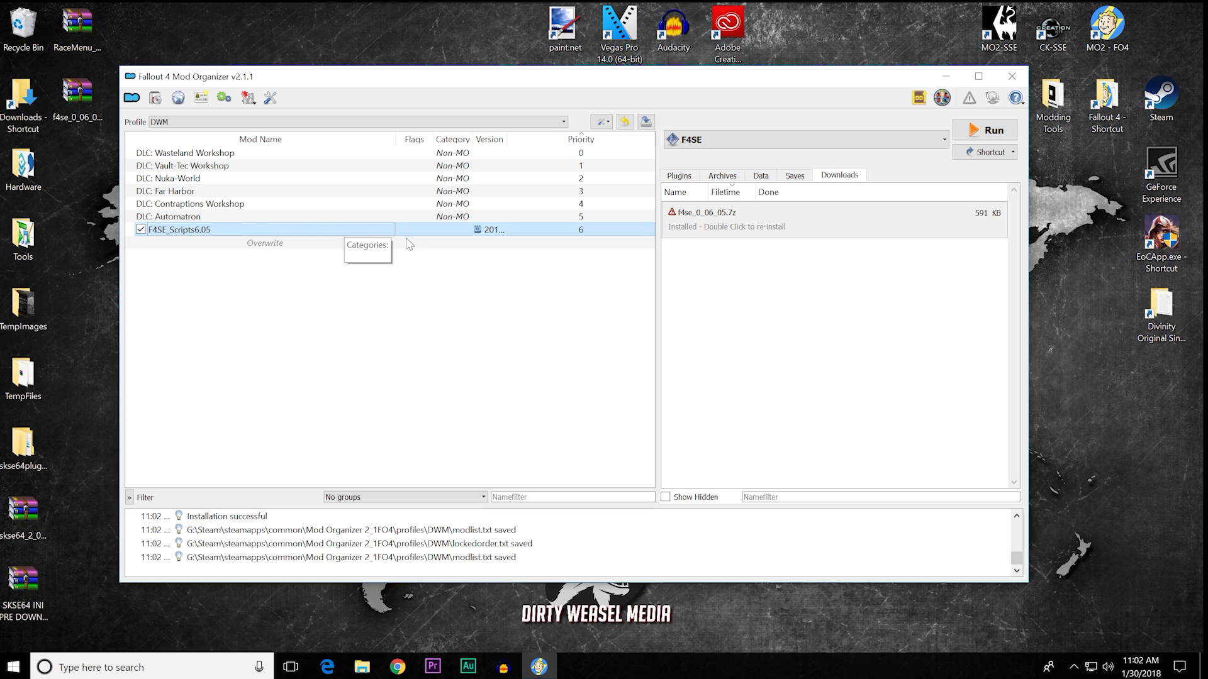
Step: Open the F4SE_Scripts6.05 mod information and examine its file tree, including the Scripts and Source folders
double_click(294, 231)
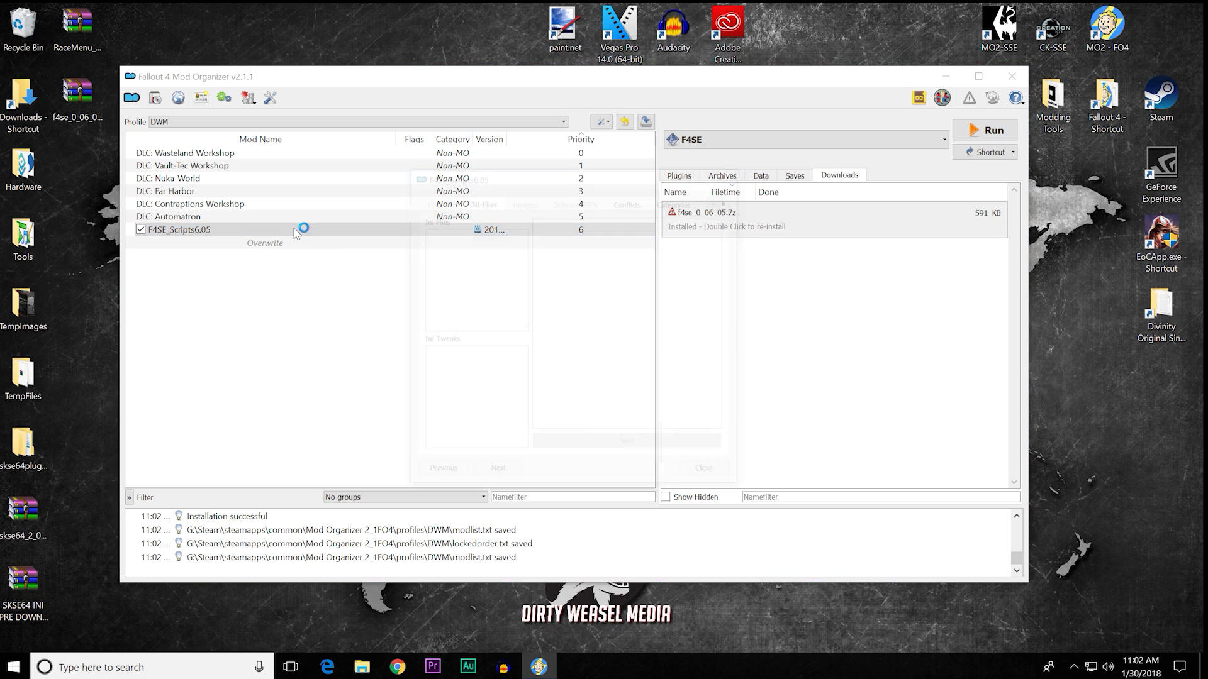
left_click_drag(746, 253, 1026, 269)
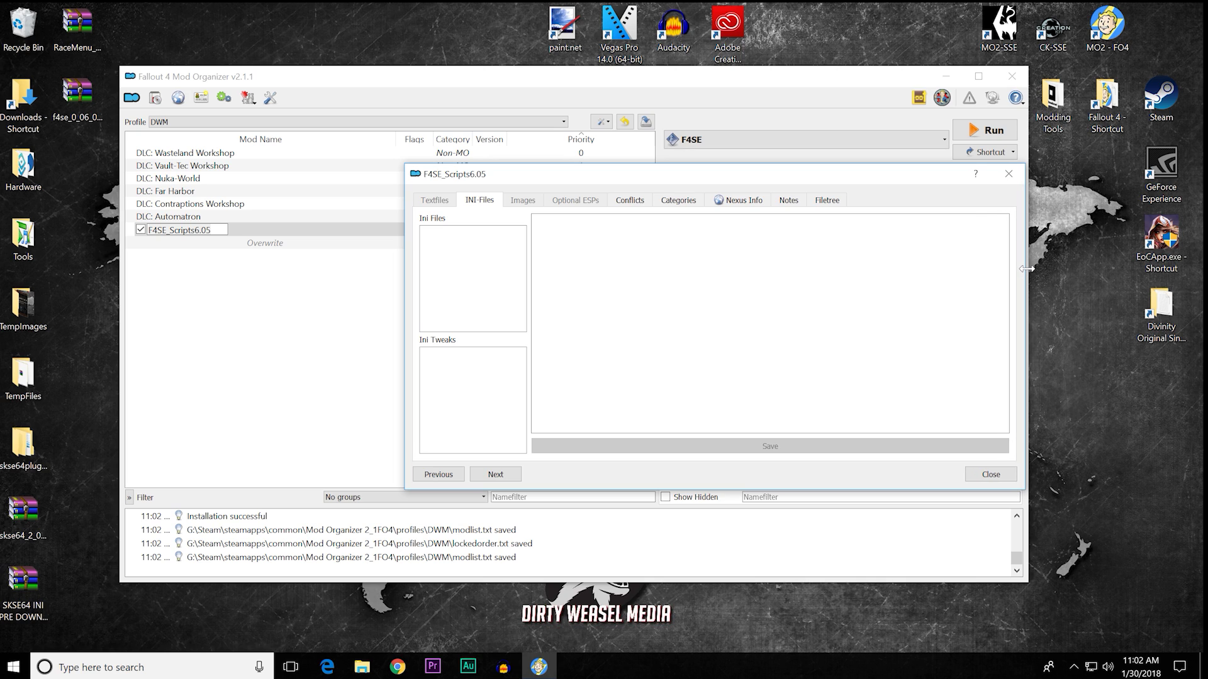
left_click(829, 204)
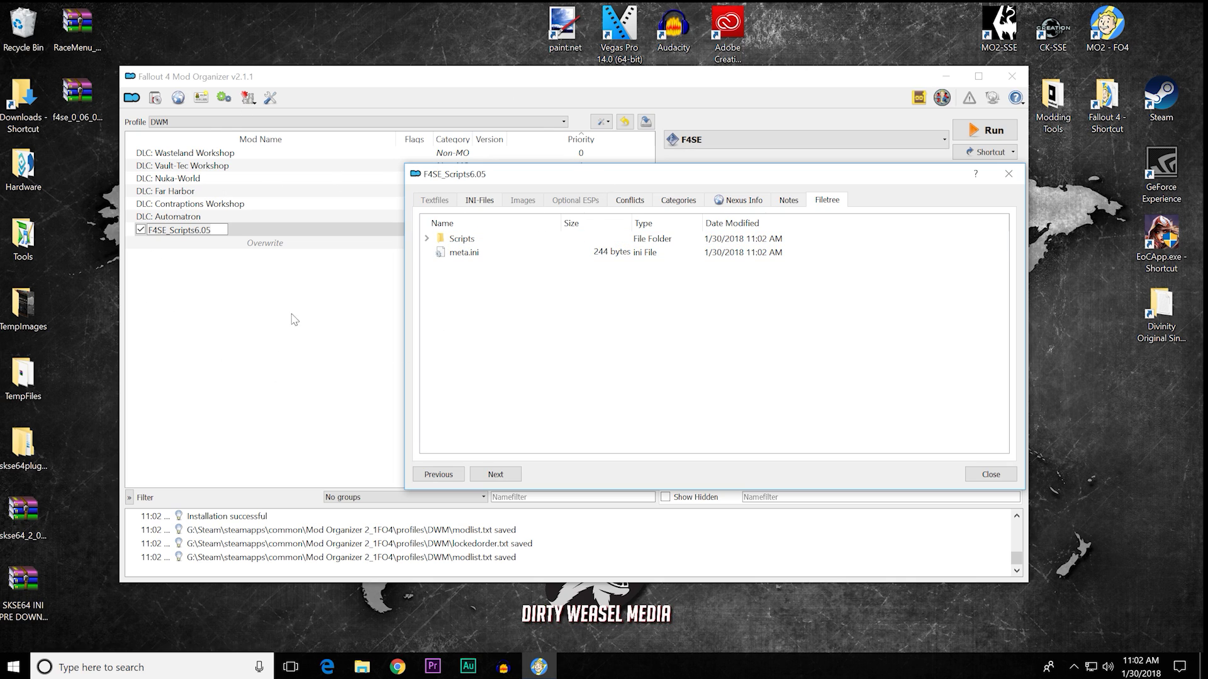
left_click(426, 238)
left_click(441, 253)
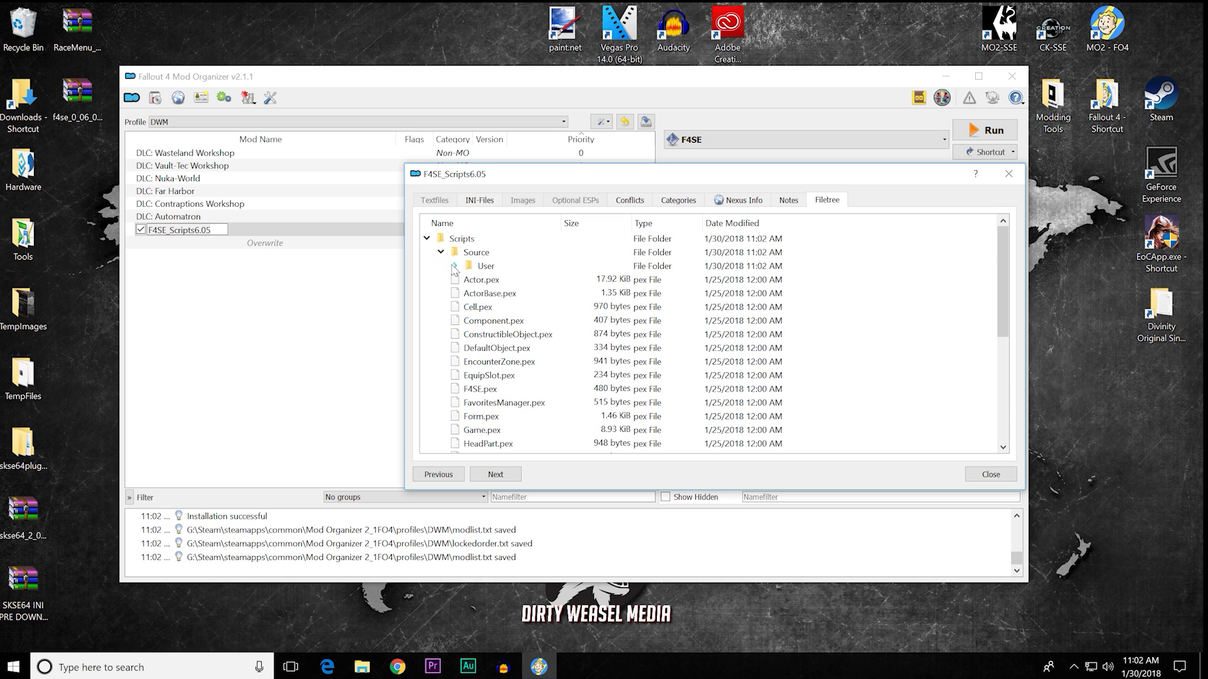
left_click(427, 238)
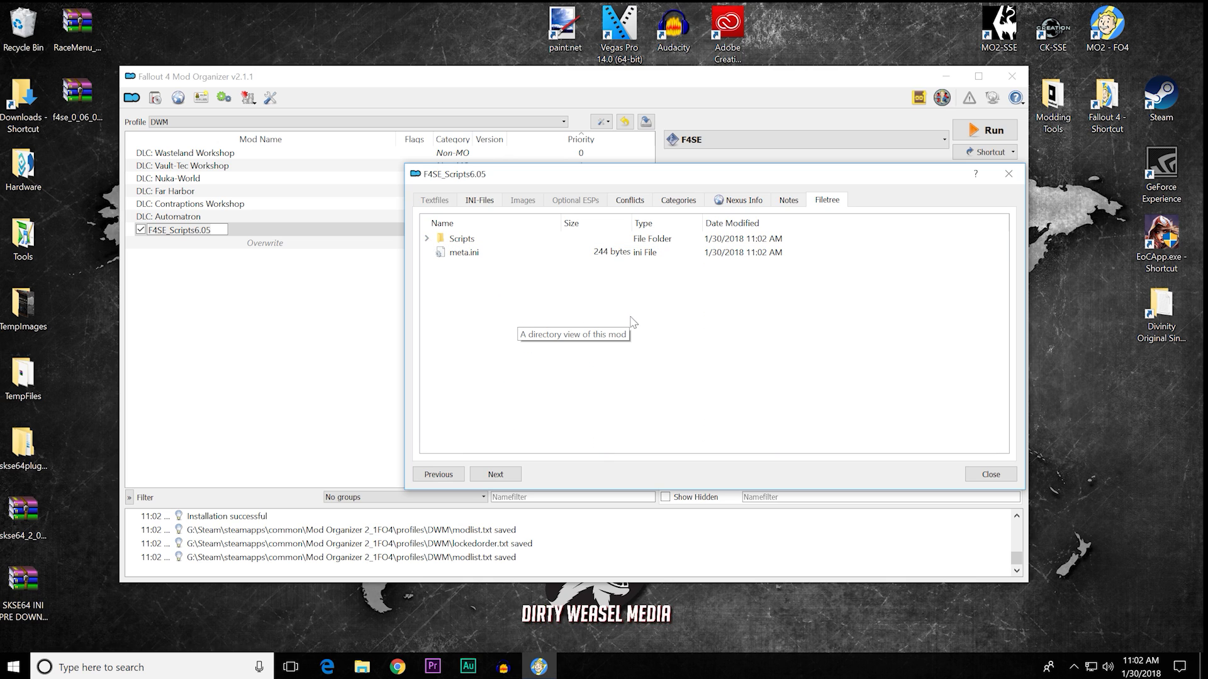
left_click_drag(752, 179, 679, 223)
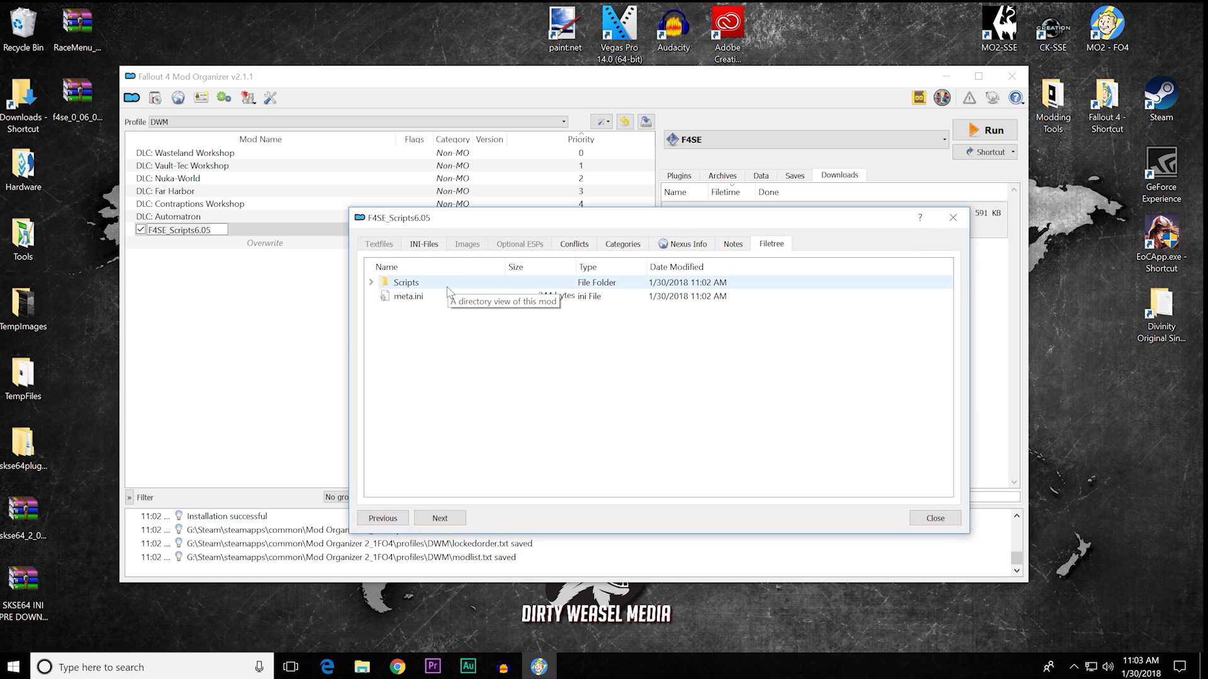
left_click(929, 519)
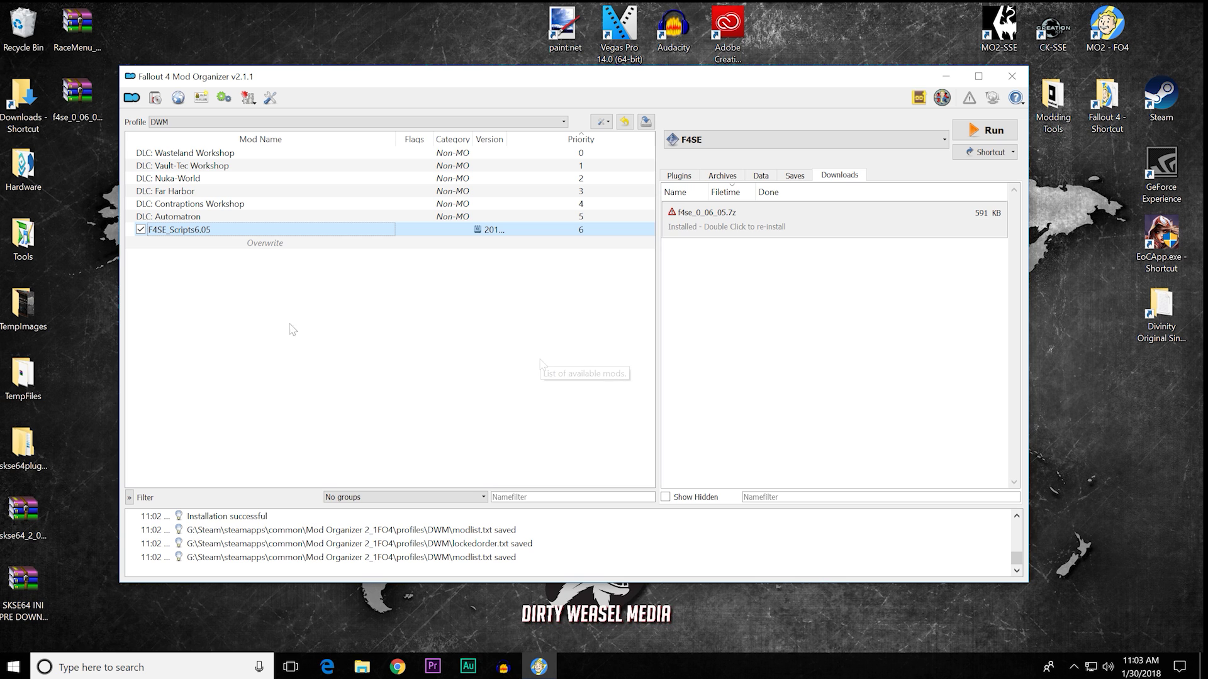
Step: Open the Fallout 4 Nexus site in the browser and download the Colt 6520 10mm Pistol's v1.2 main file through the mod manager
left_click(179, 99)
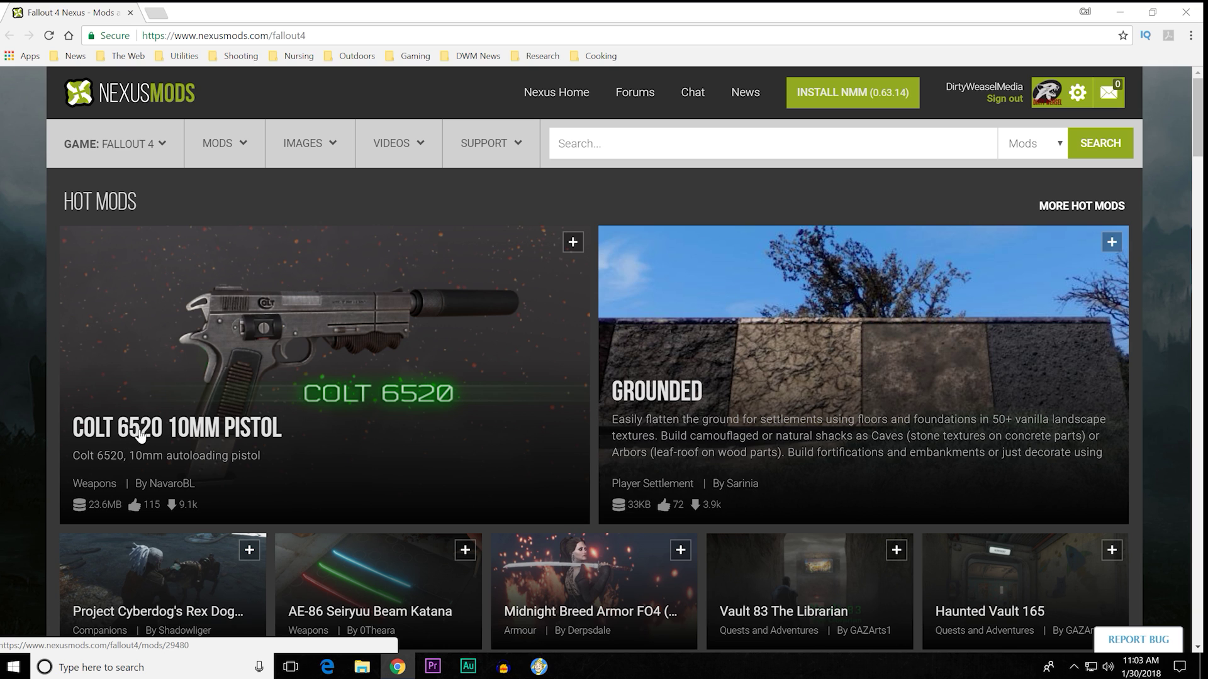
left_click(198, 427)
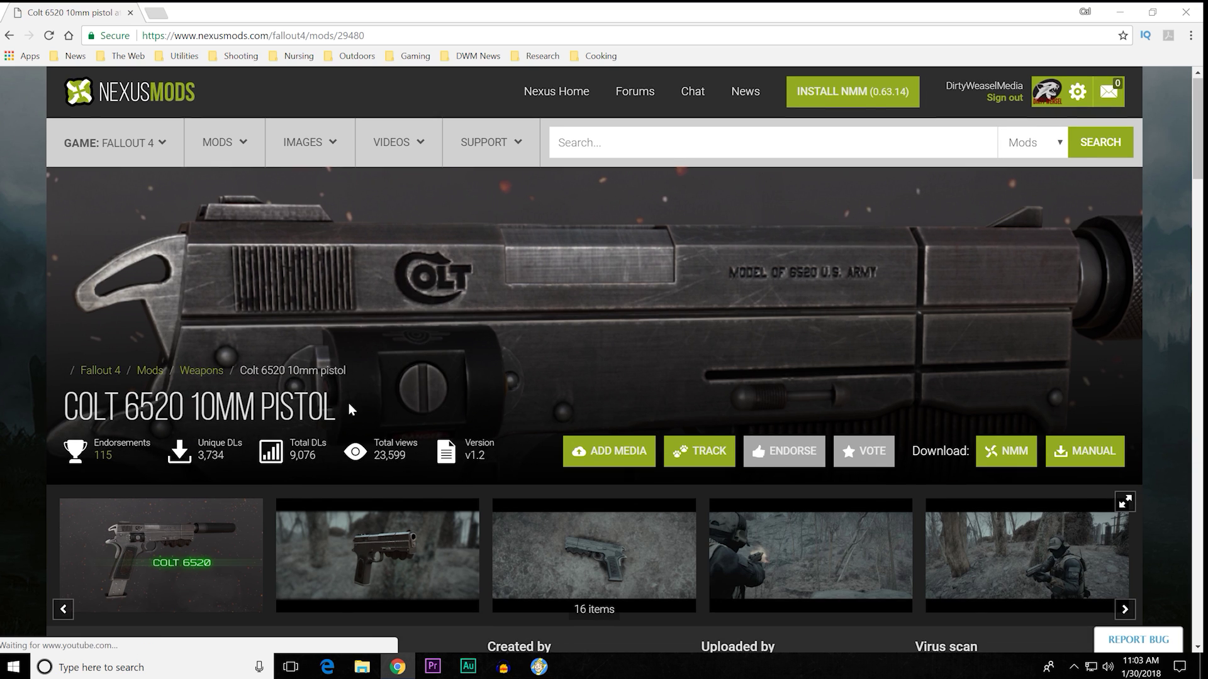
scroll(348, 406, "down", 7)
scroll(274, 339, "down", 3)
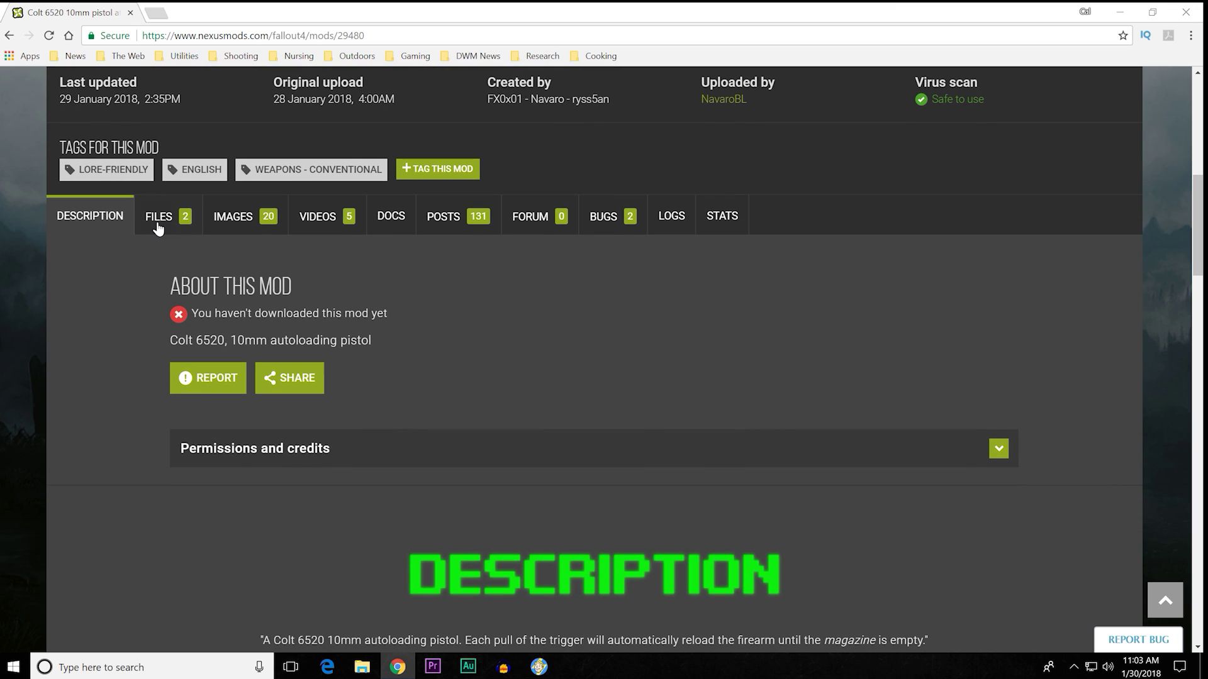
left_click(158, 223)
scroll(111, 283, "down", 2)
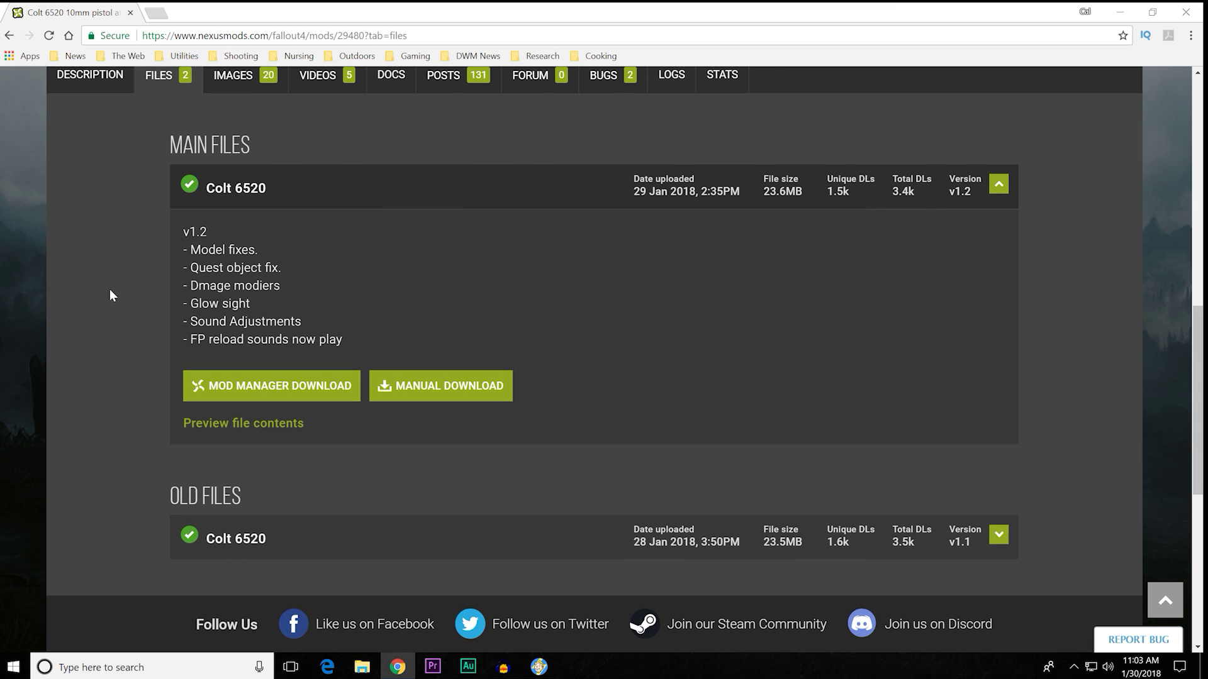
left_click(289, 396)
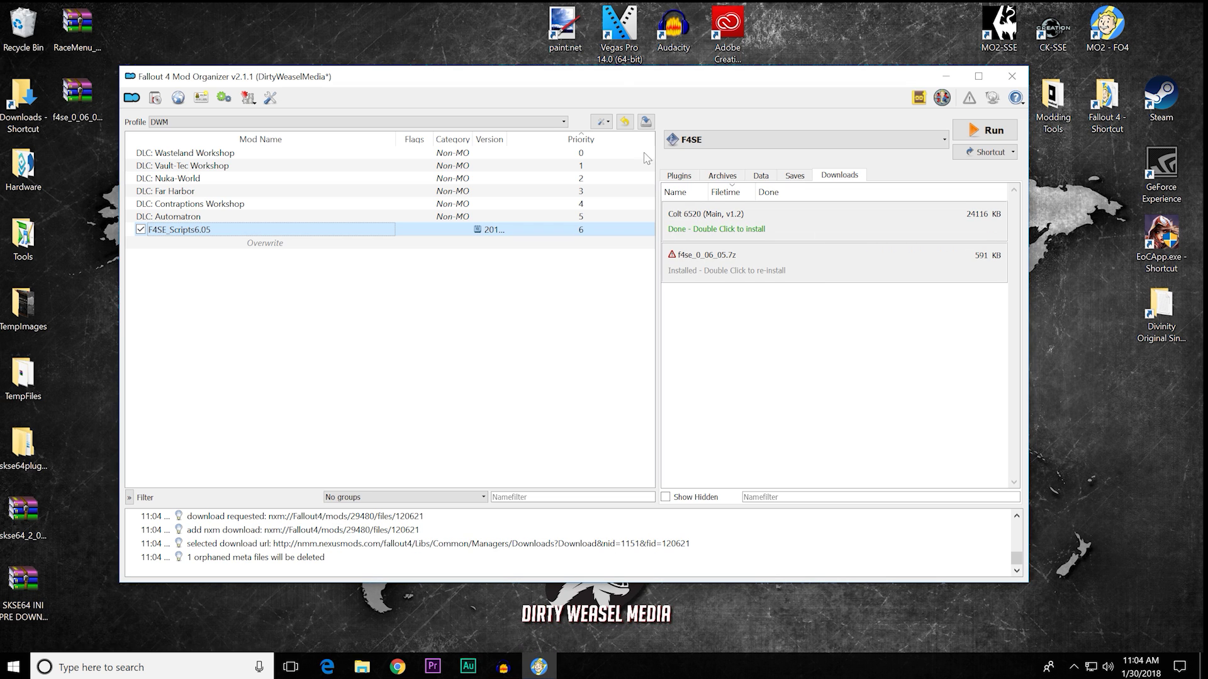
left_click(397, 668)
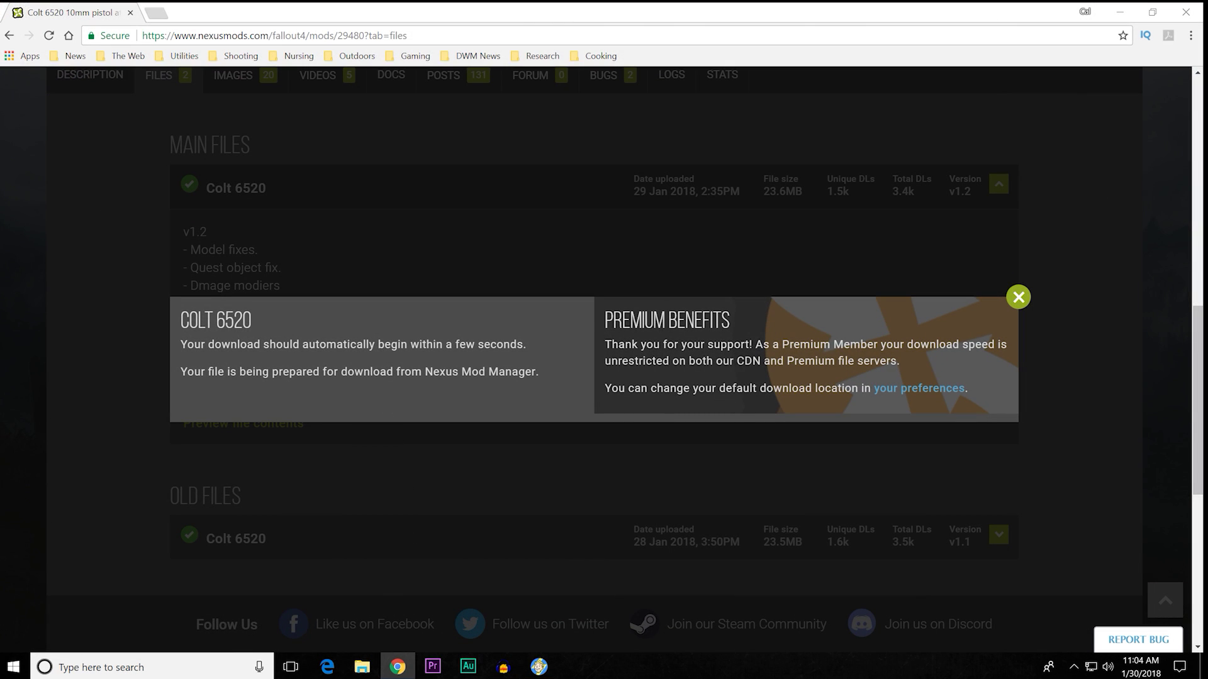
left_click(1023, 302)
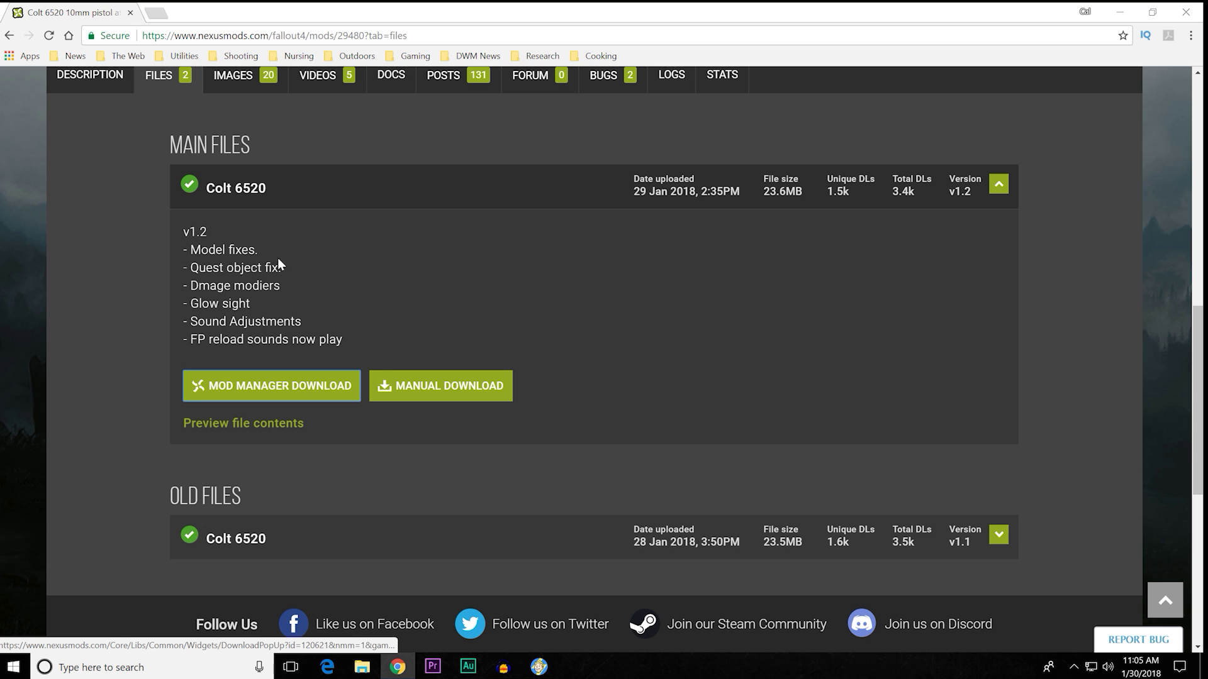
Step: Switch back to Mod Organizer, install the Colt 6520 download with its Data folder set as data directory, and enable the mod
left_click(539, 668)
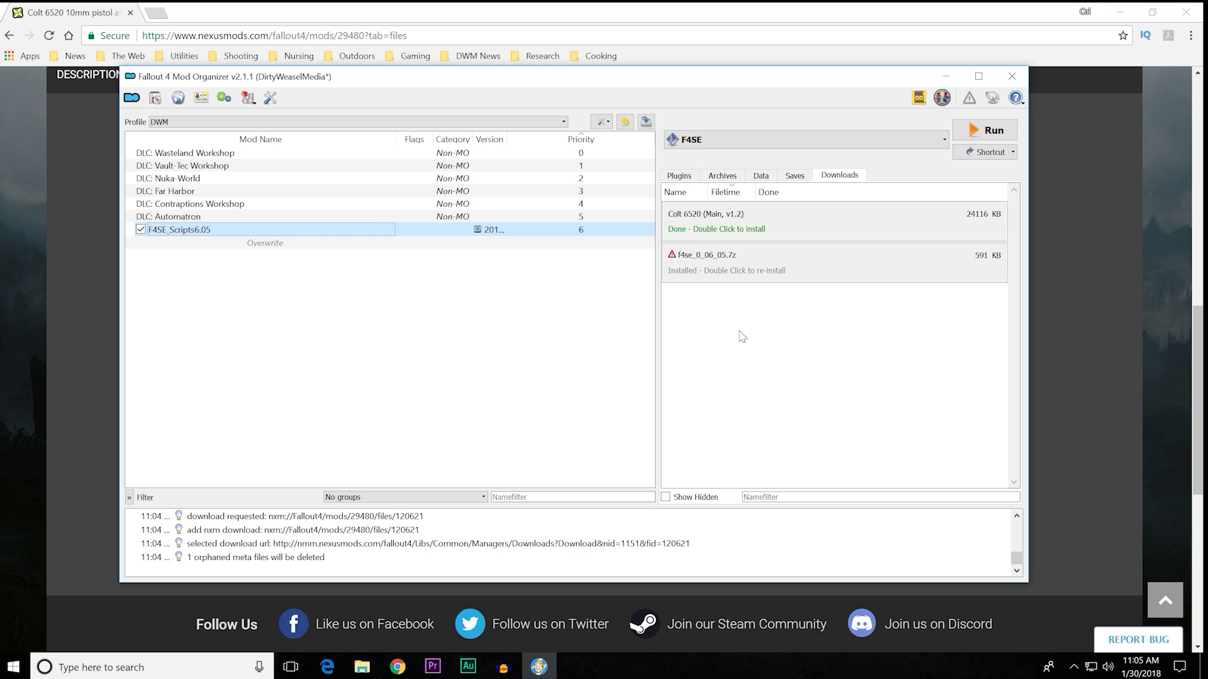
left_click_drag(581, 79, 582, 109)
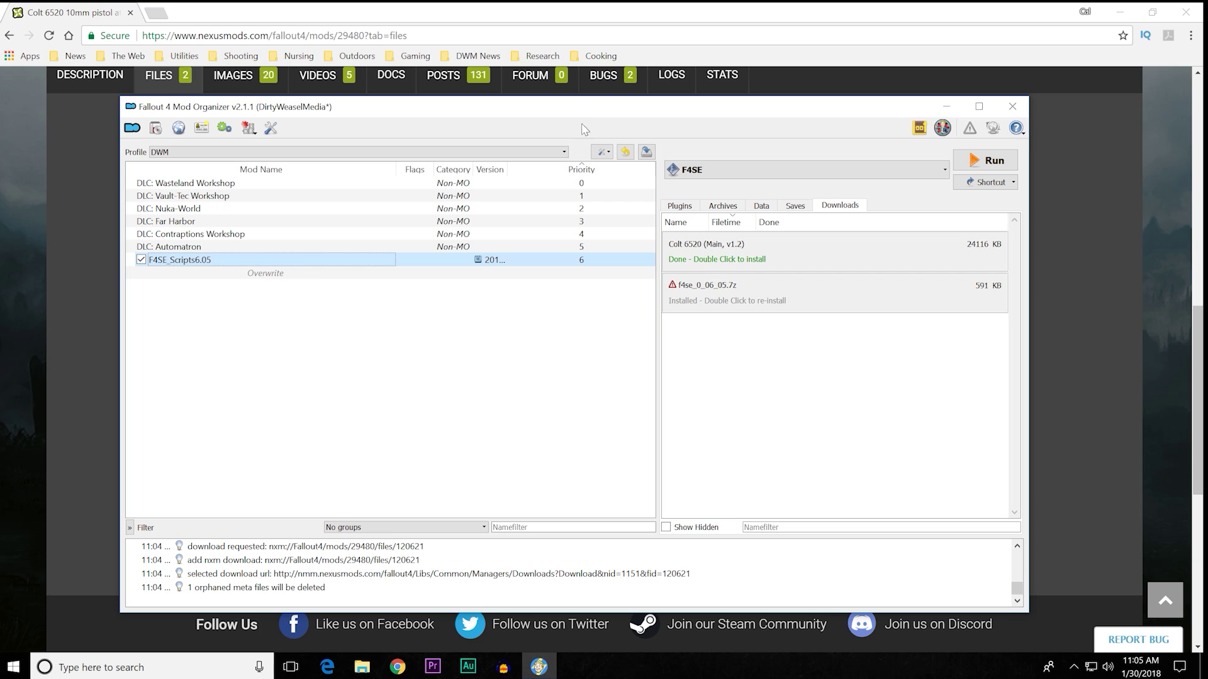
mouse_move(747, 261)
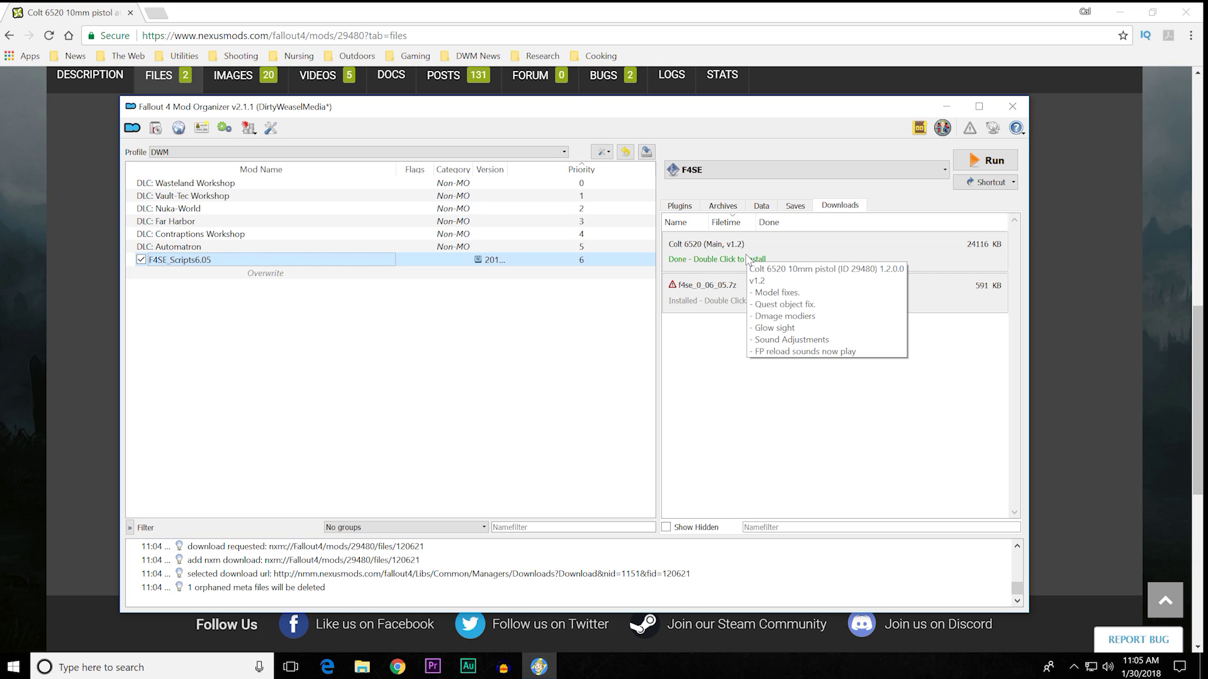
double_click(748, 258)
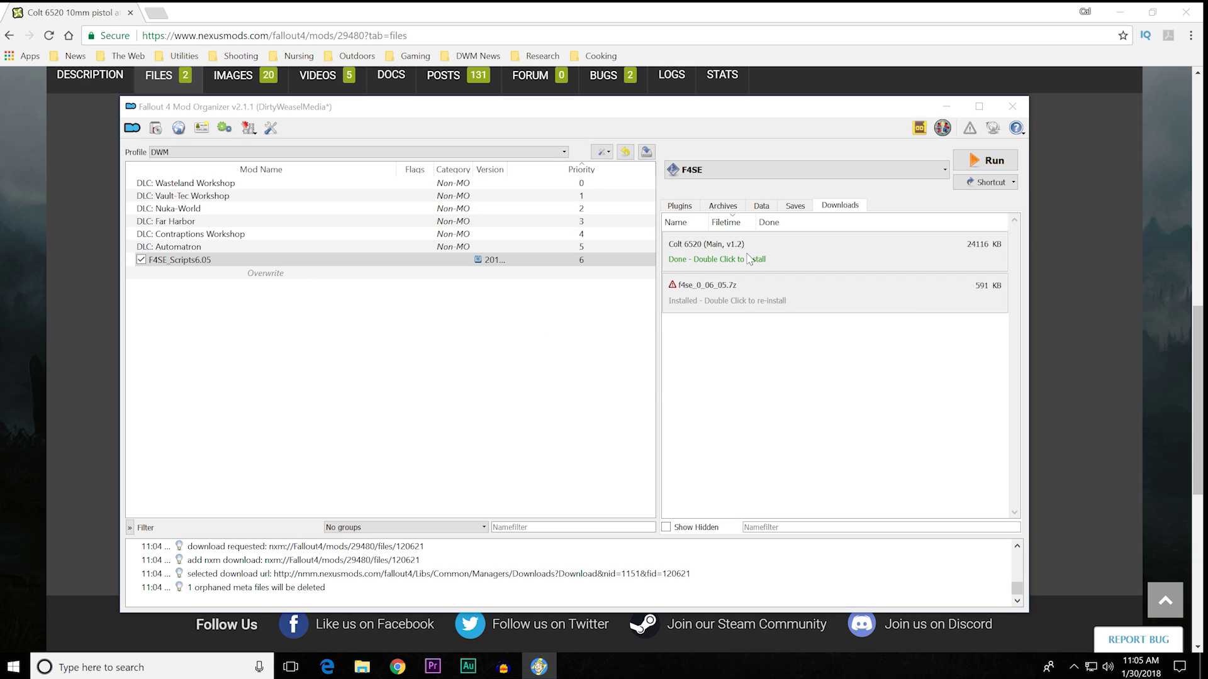
left_click(521, 376)
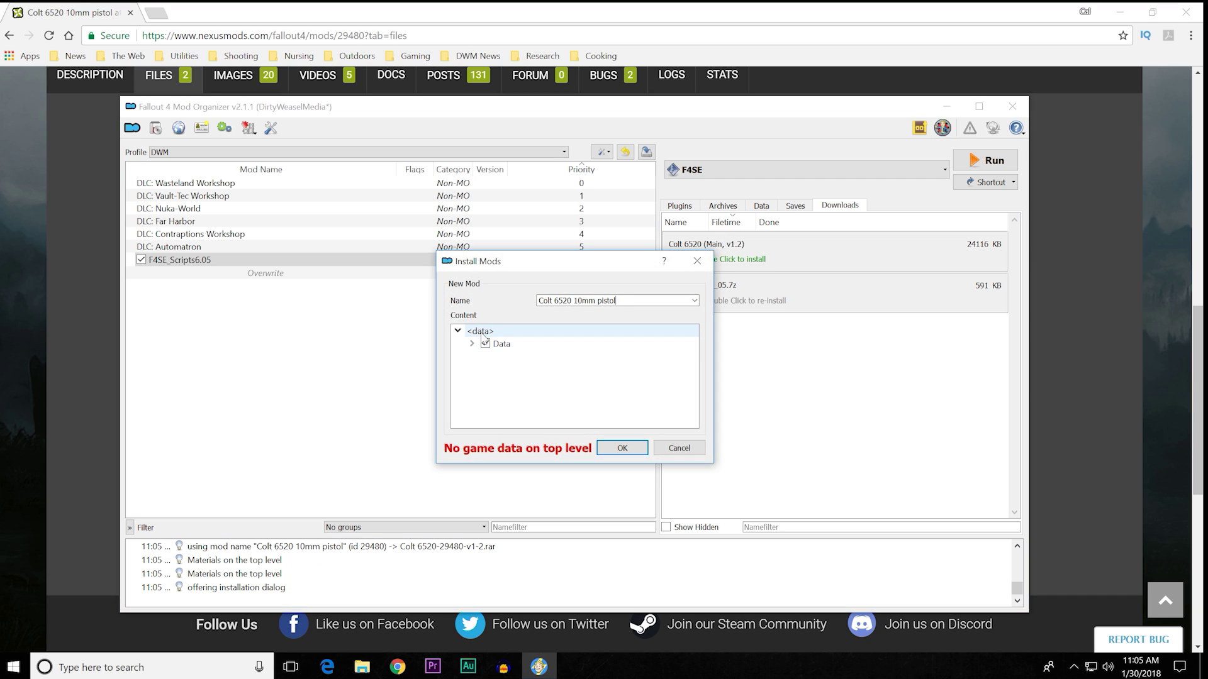
right_click(518, 346)
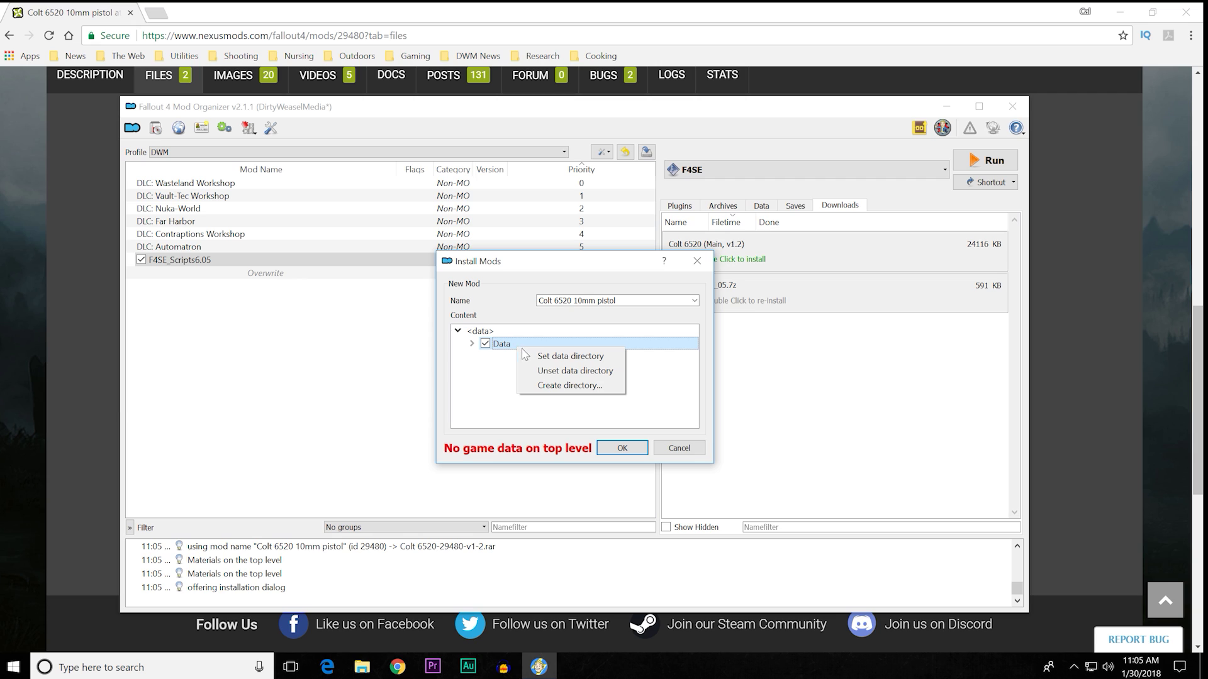
left_click(531, 356)
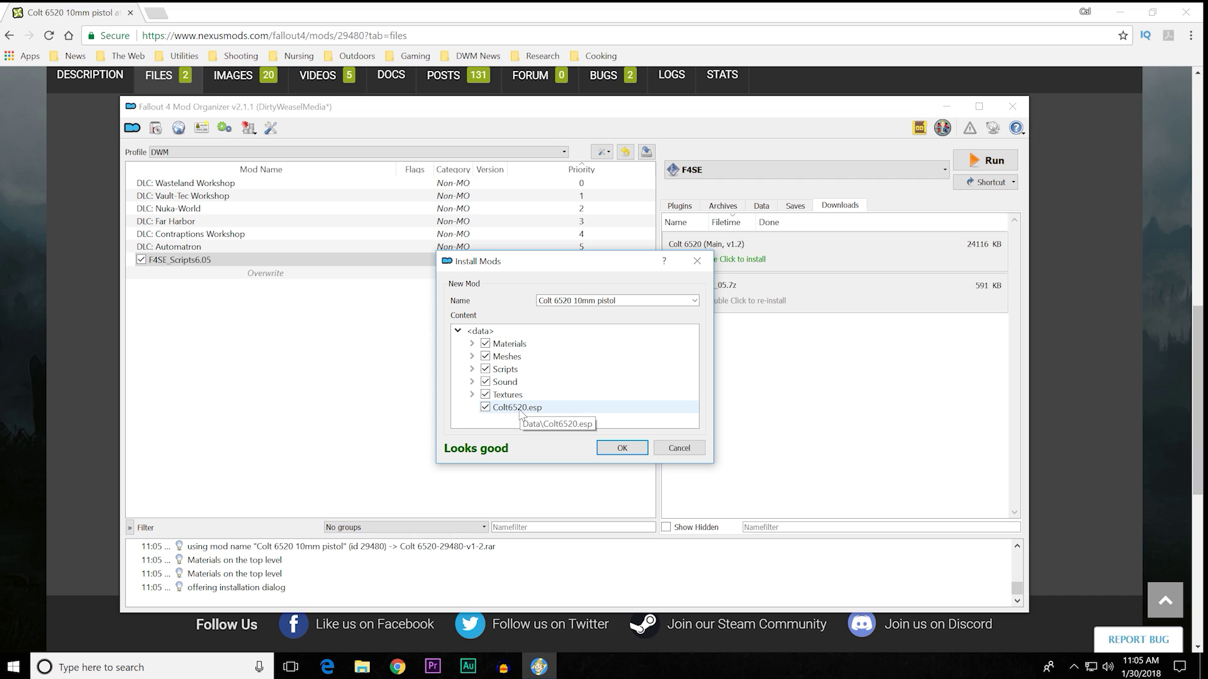
left_click(603, 451)
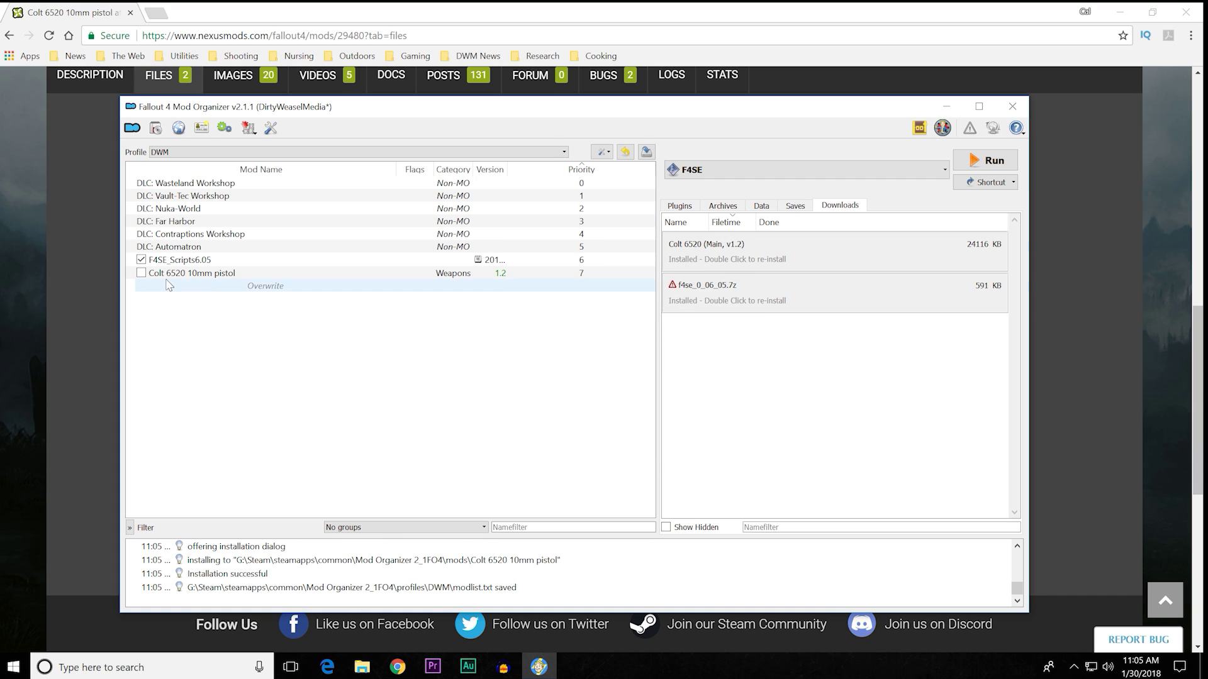
left_click(141, 274)
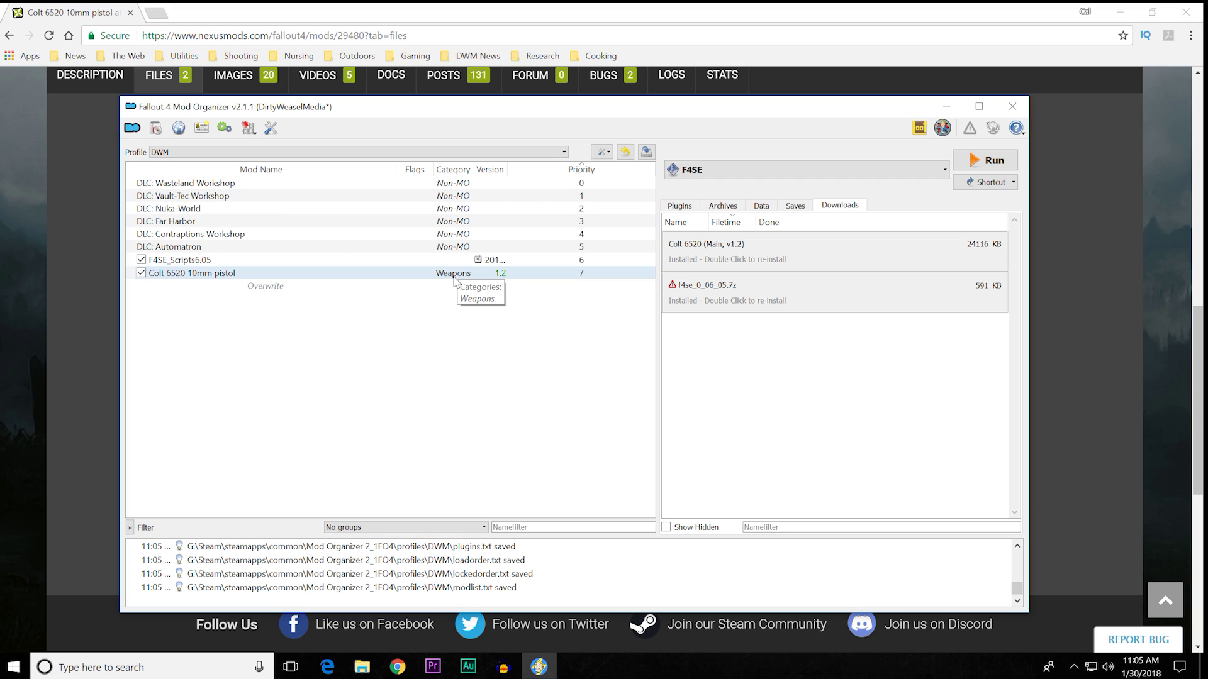
Step: Compare the mod list in the Vanilla and DWM profiles, and check the DWM plugin list for Colt6520.esp
left_click(491, 152)
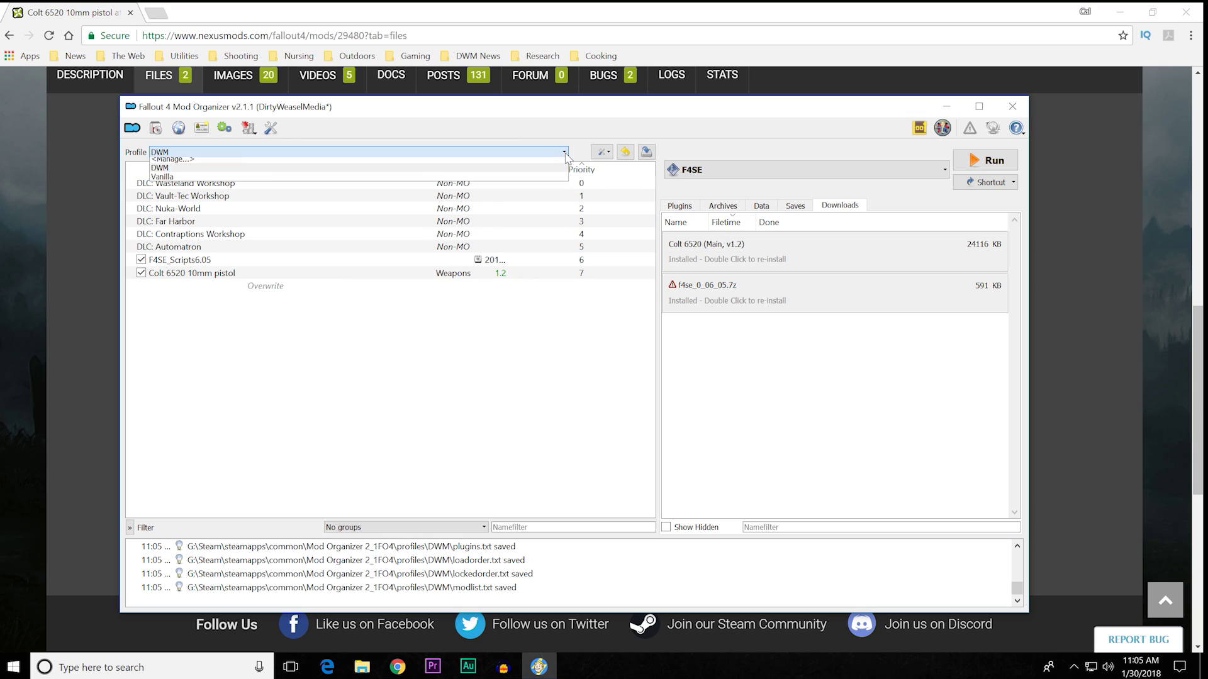
left_click(366, 181)
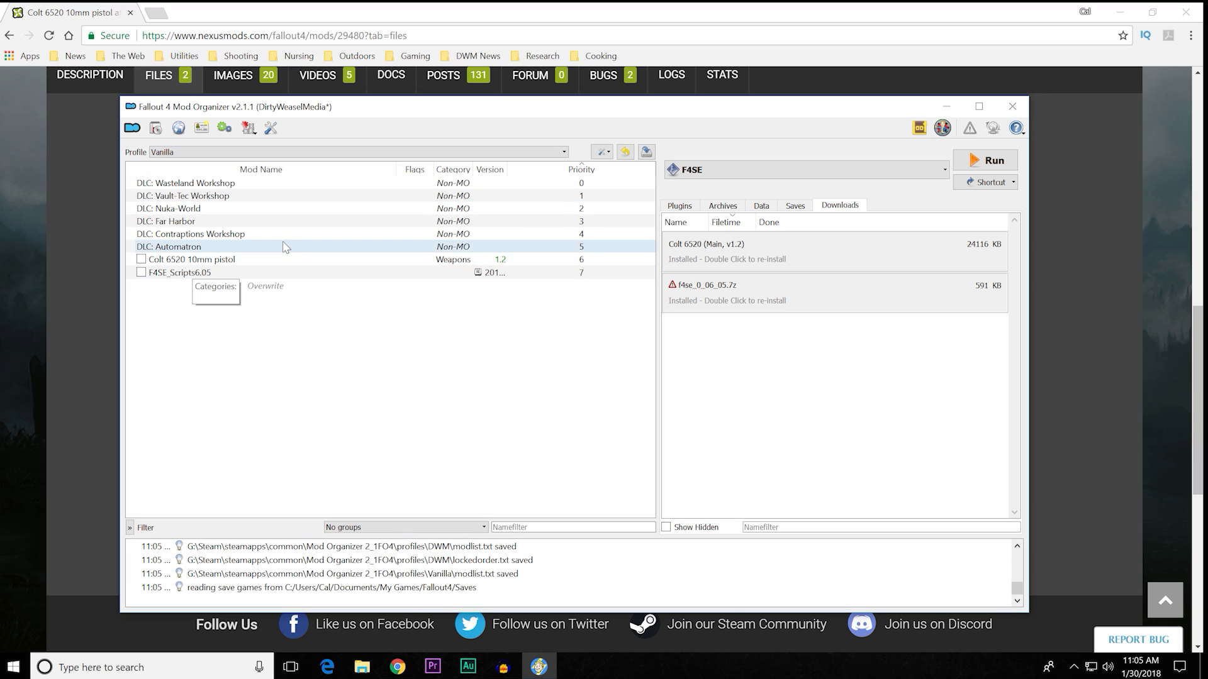
left_click(564, 152)
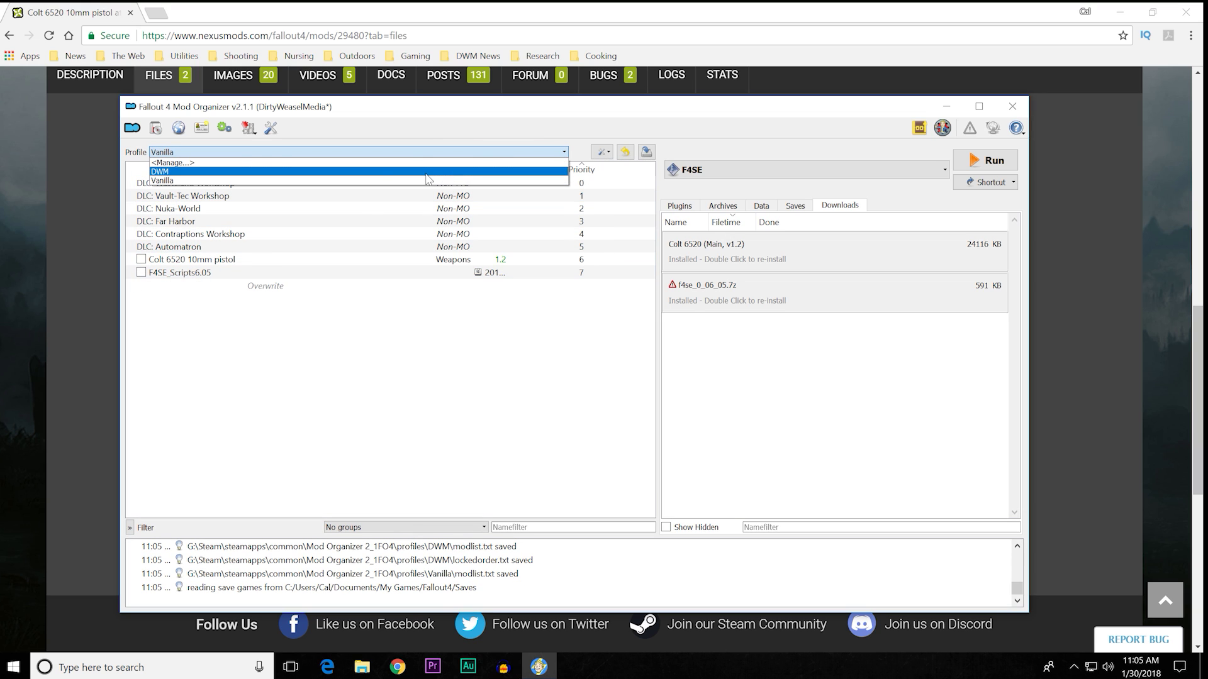
left_click(485, 171)
left_click(694, 209)
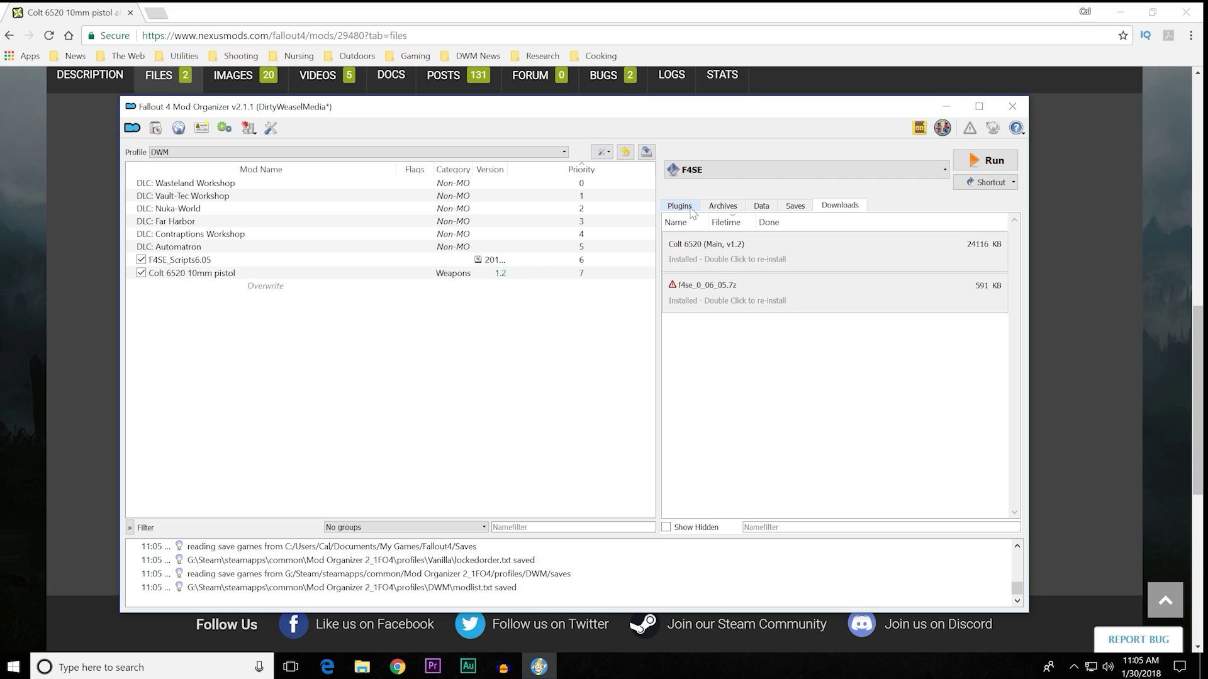
left_click(737, 347)
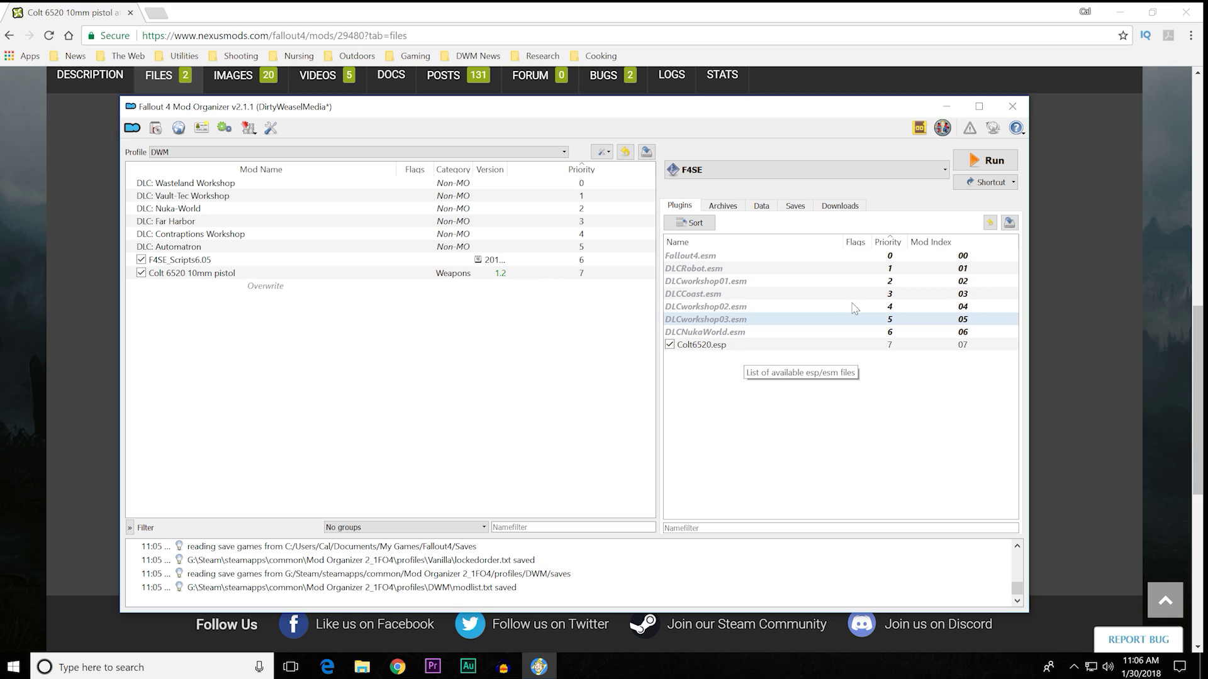
Step: Hide the Colt 6520 and f4se_0_06_05.7z entries from the downloads list without deleting their files
left_click(840, 205)
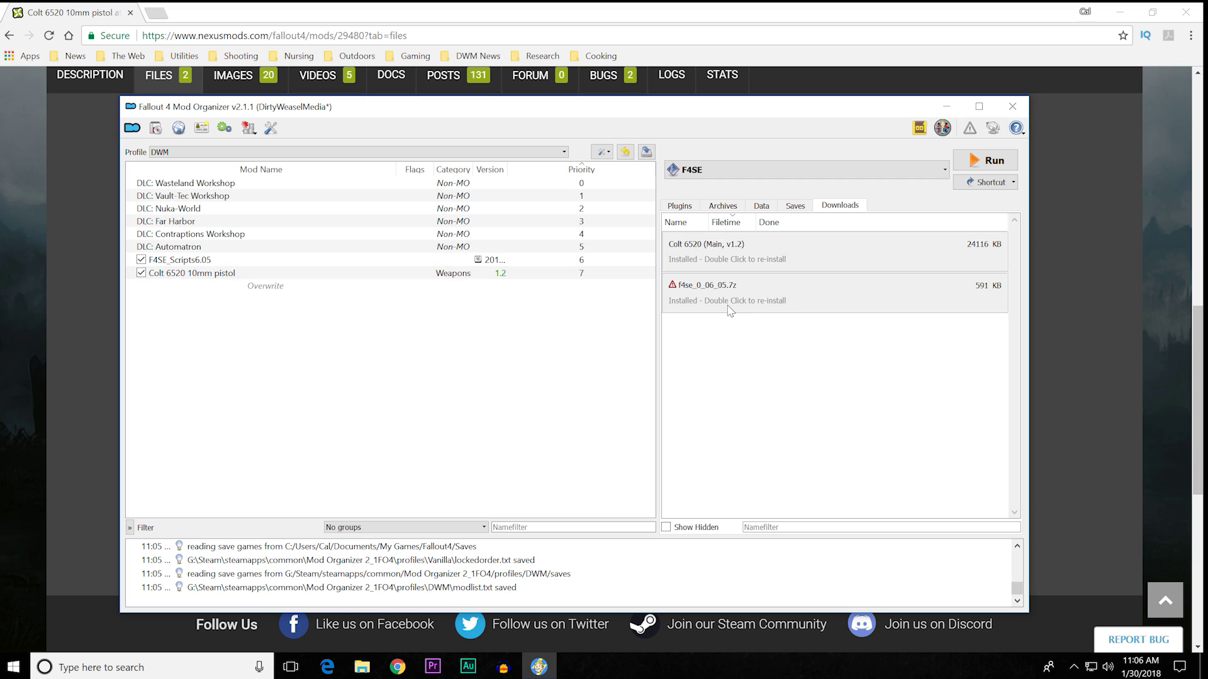
right_click(739, 264)
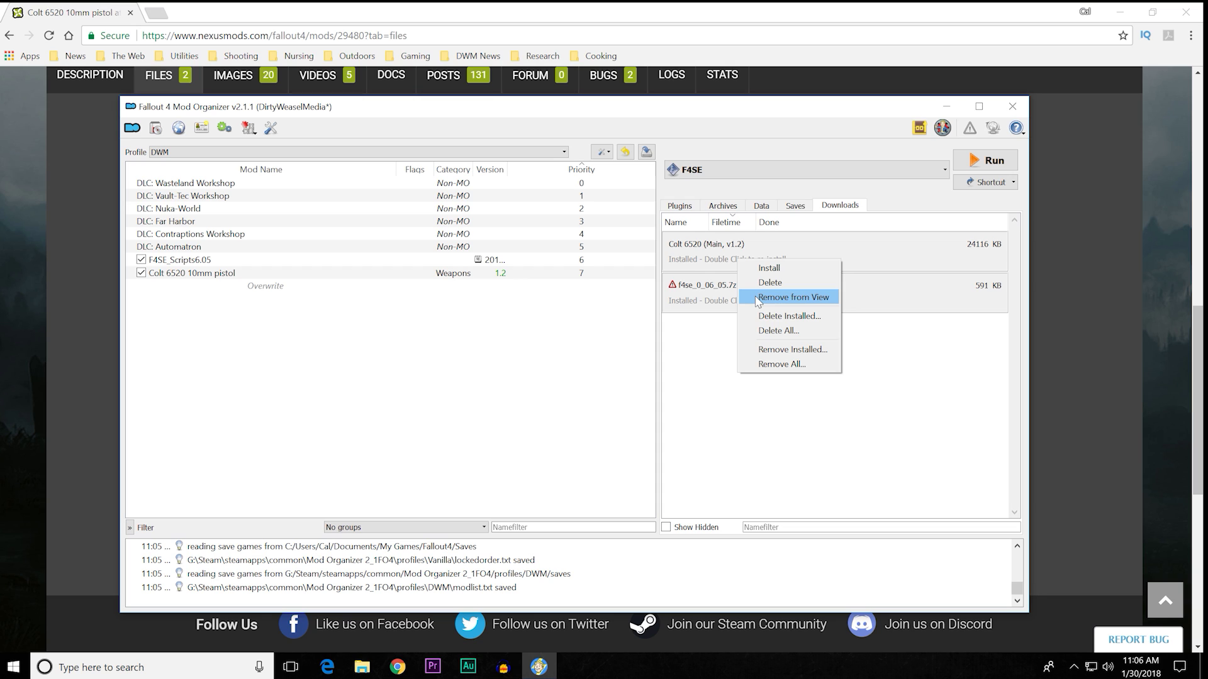
left_click(758, 298)
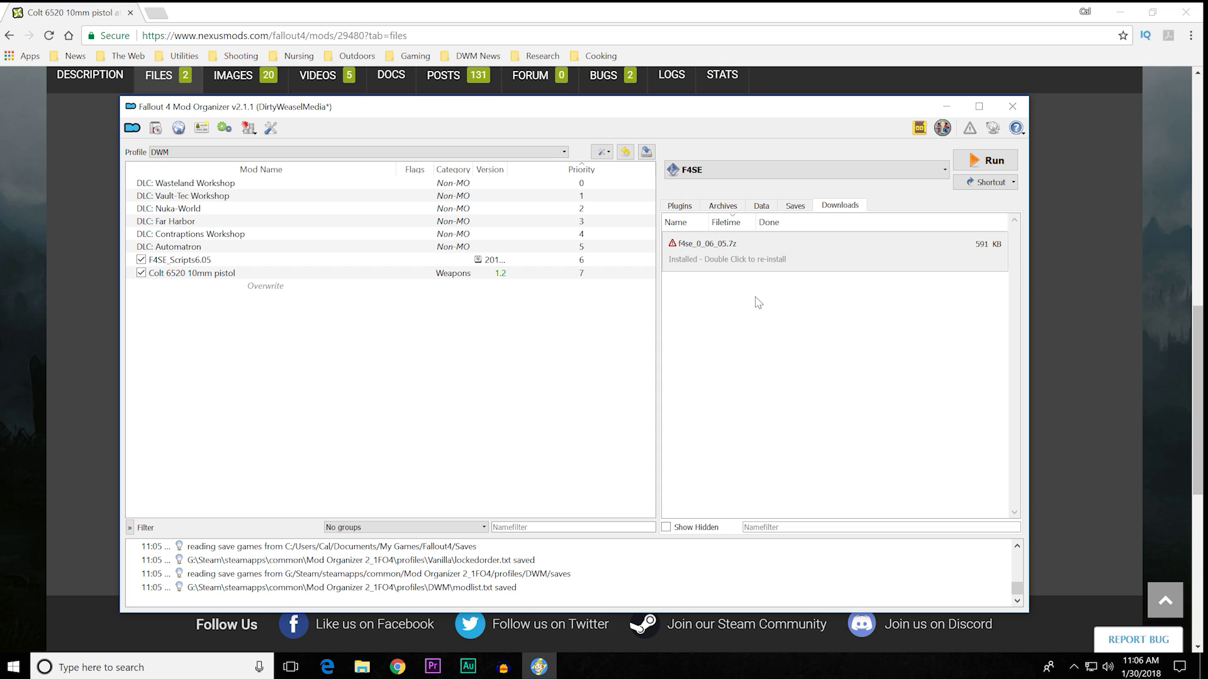
right_click(755, 256)
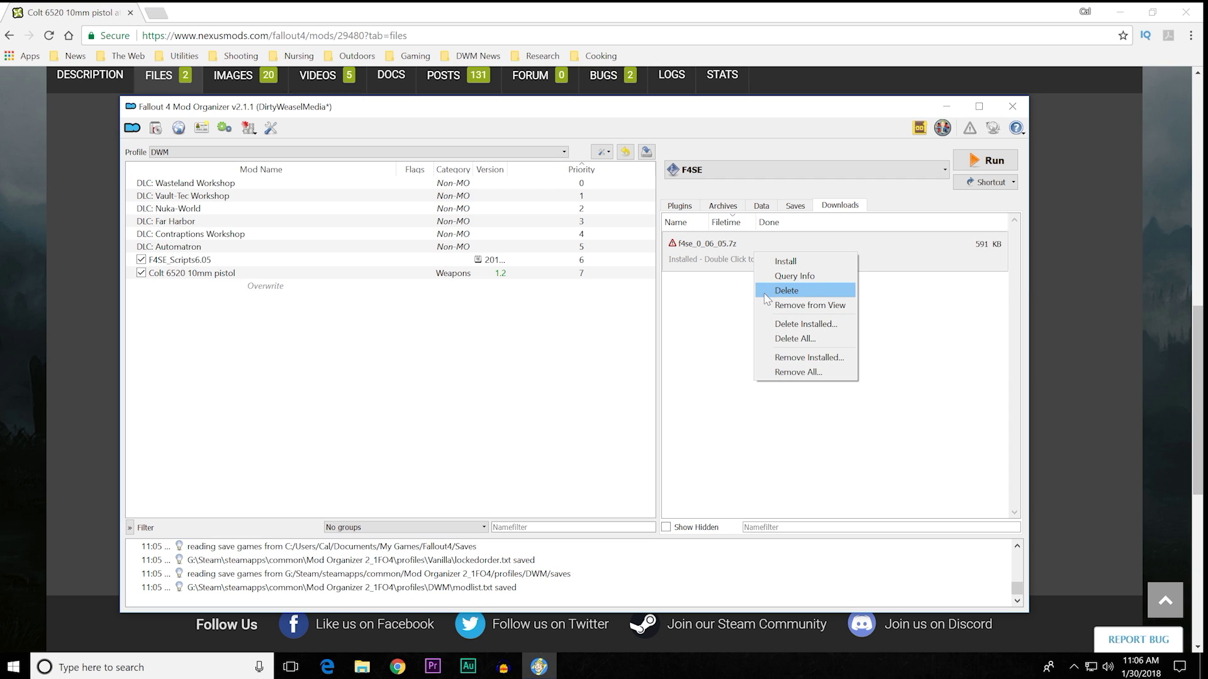
left_click(780, 304)
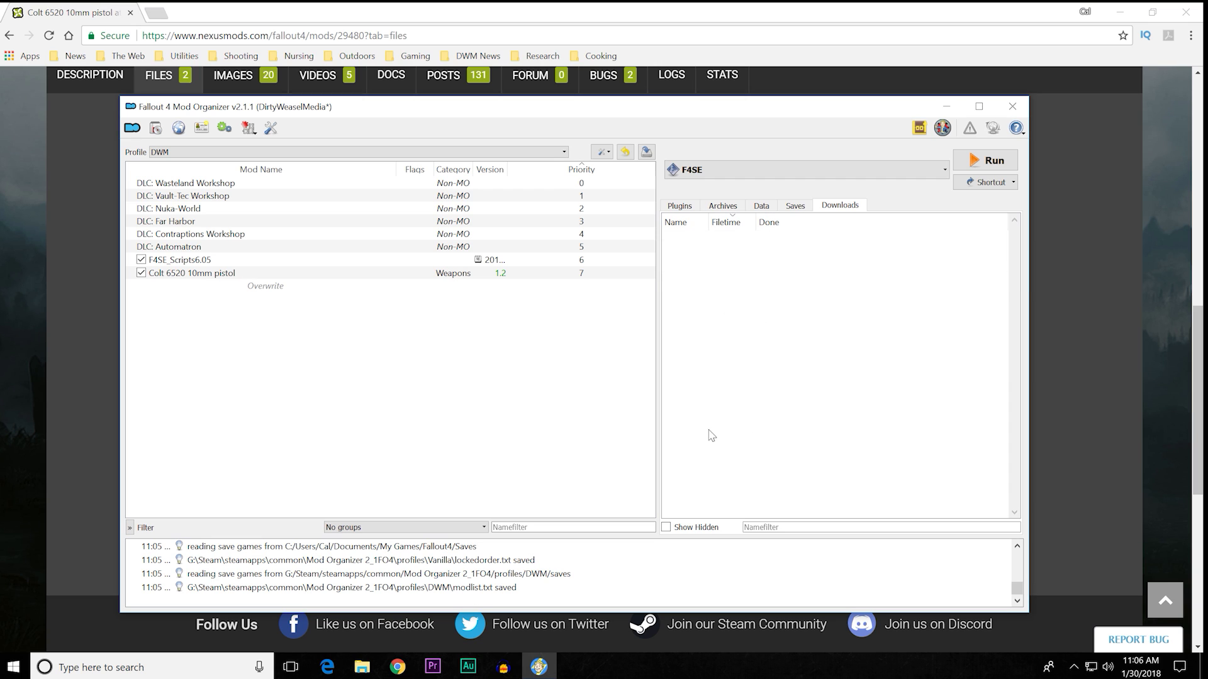
Step: Show the hidden downloads again, then open the Colt 6520 reinstall prompt and cancel it
left_click(665, 528)
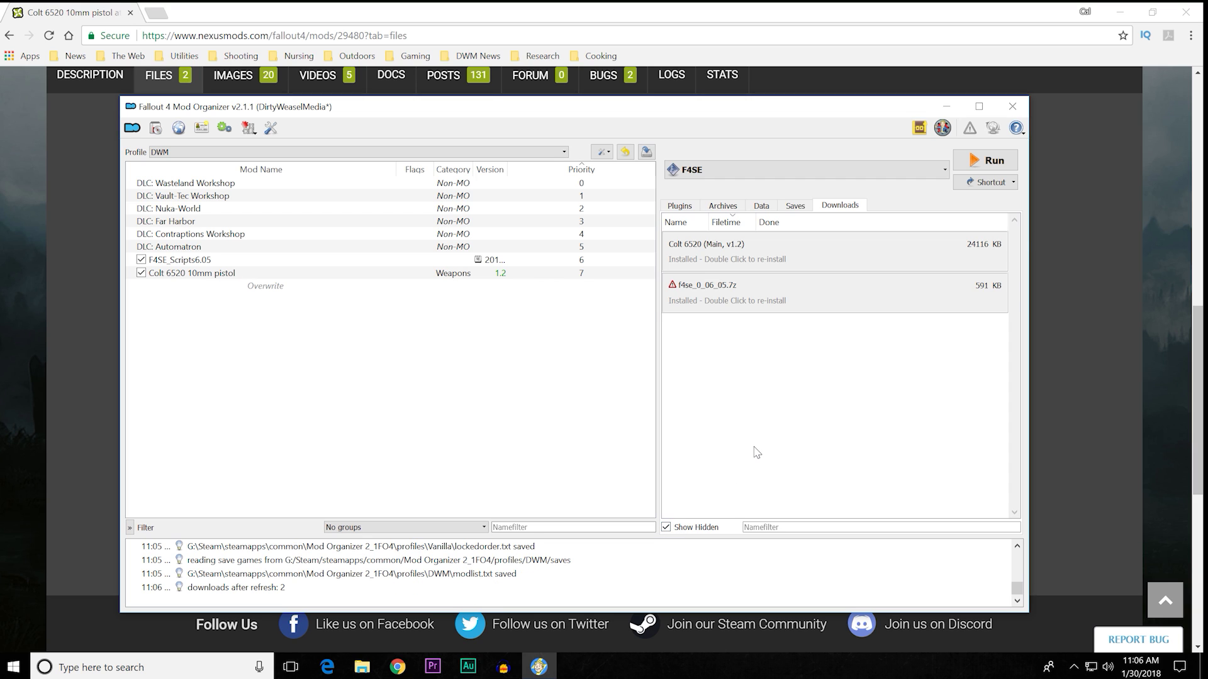
double_click(753, 264)
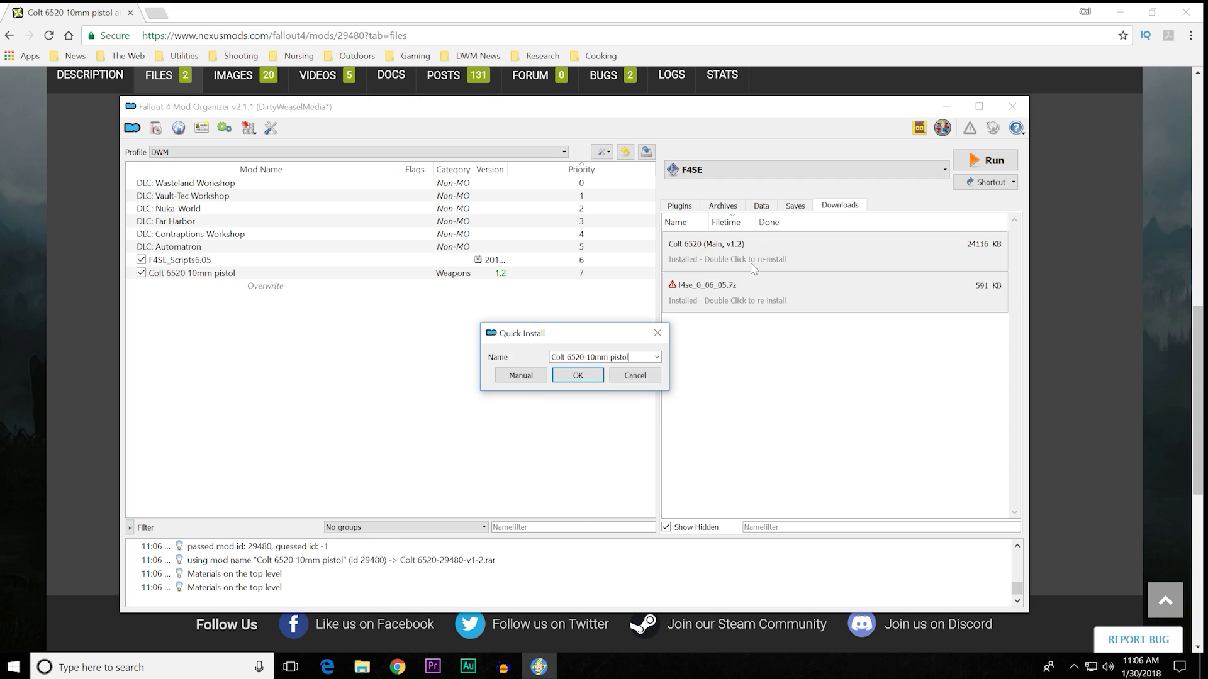
left_click(655, 376)
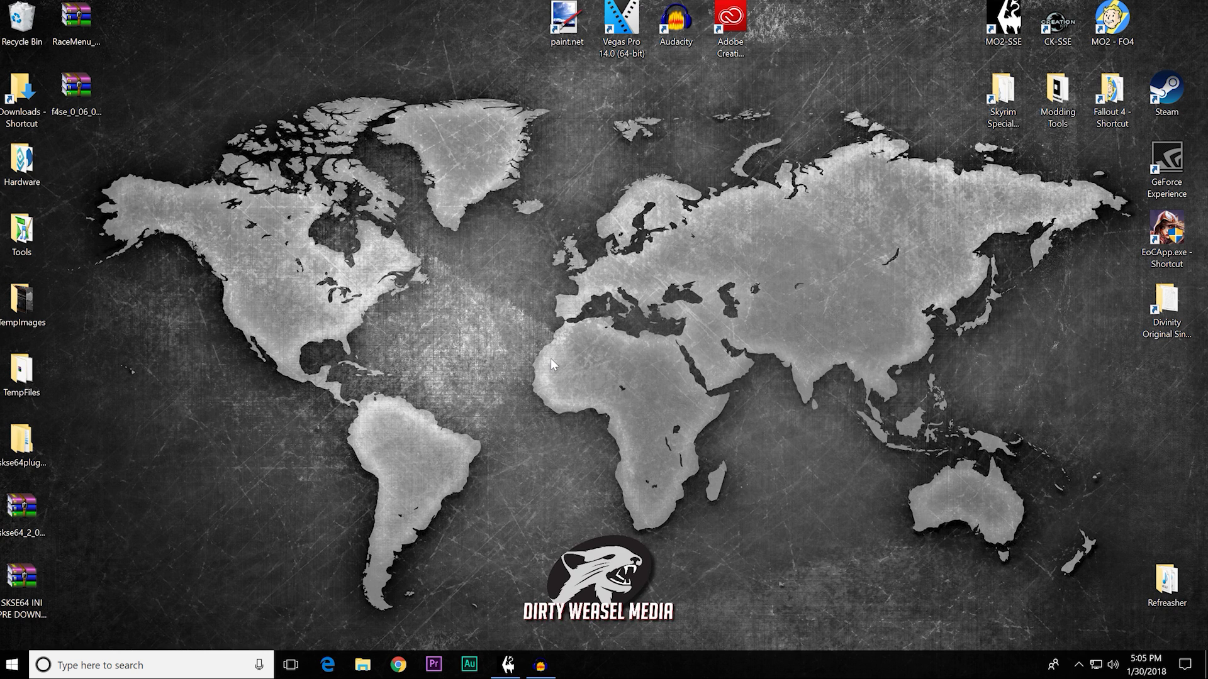
Step: Switch to the Skyrim Special Edition Mod Organizer window and look over its plugin and download lists
mouse_move(507, 664)
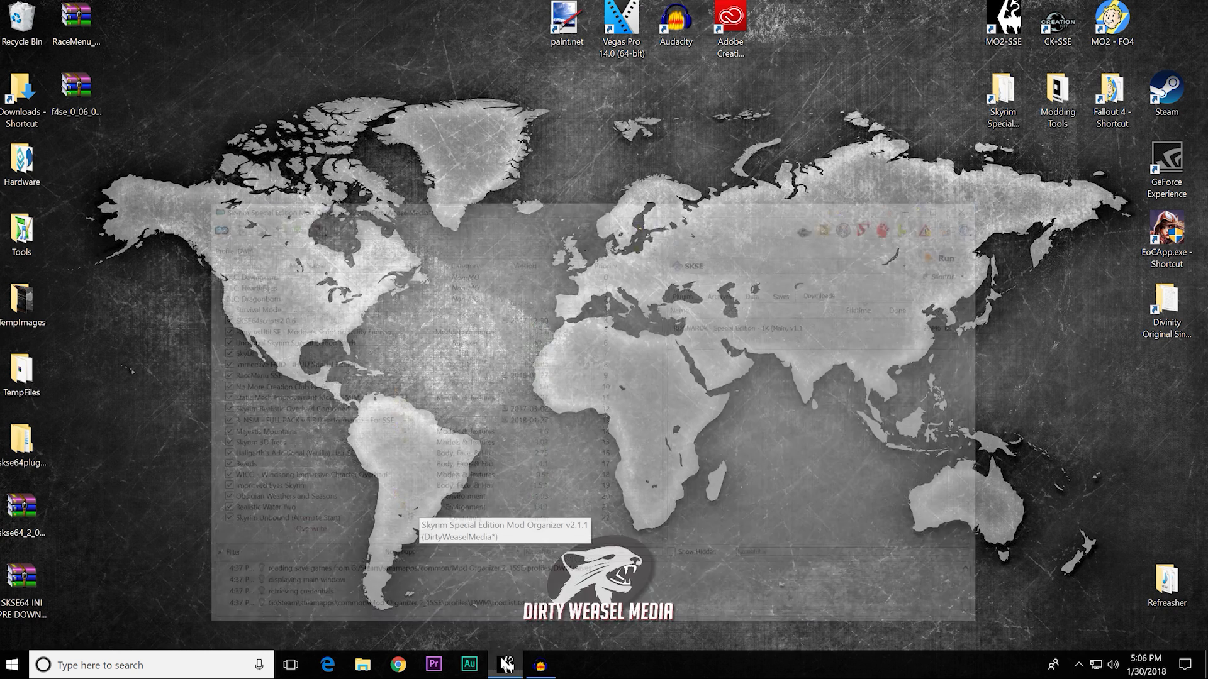
left_click(507, 664)
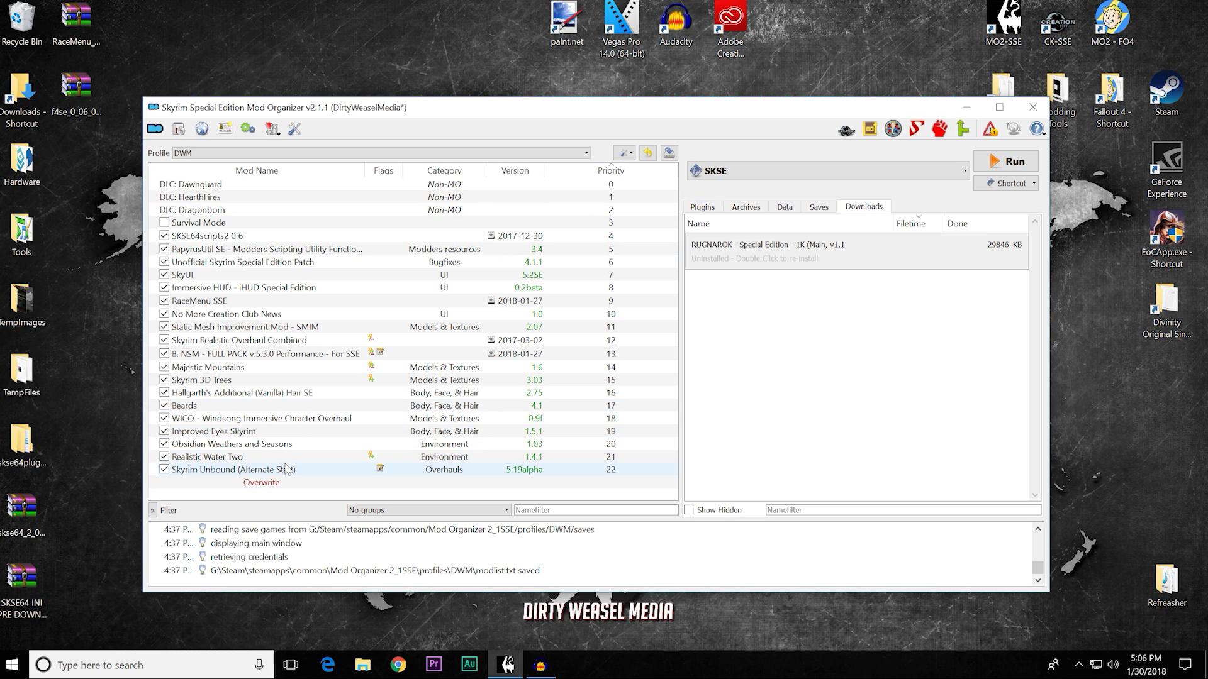
left_click(702, 207)
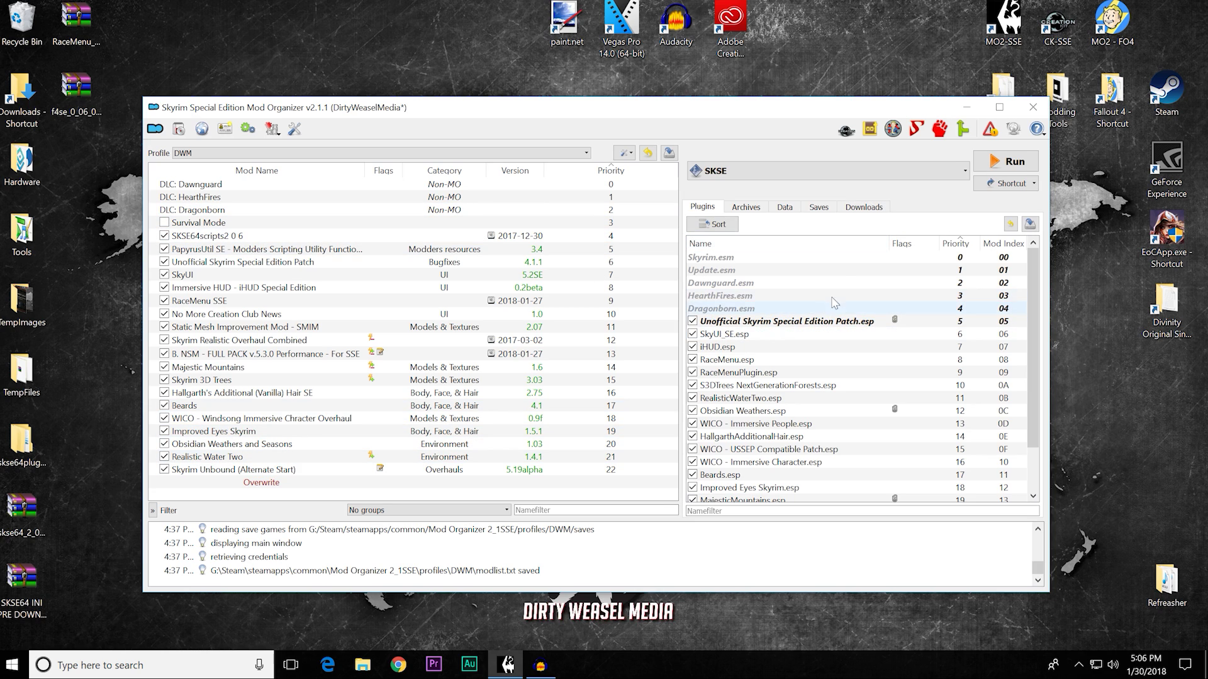
left_click(865, 208)
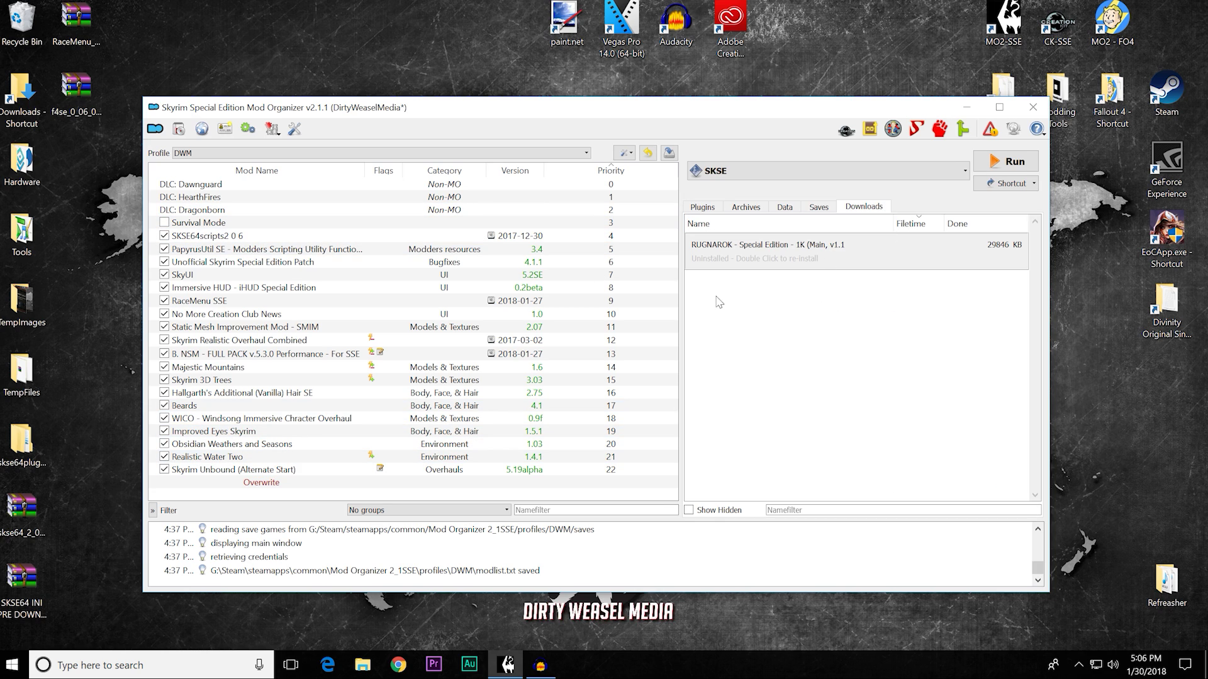
left_click(702, 207)
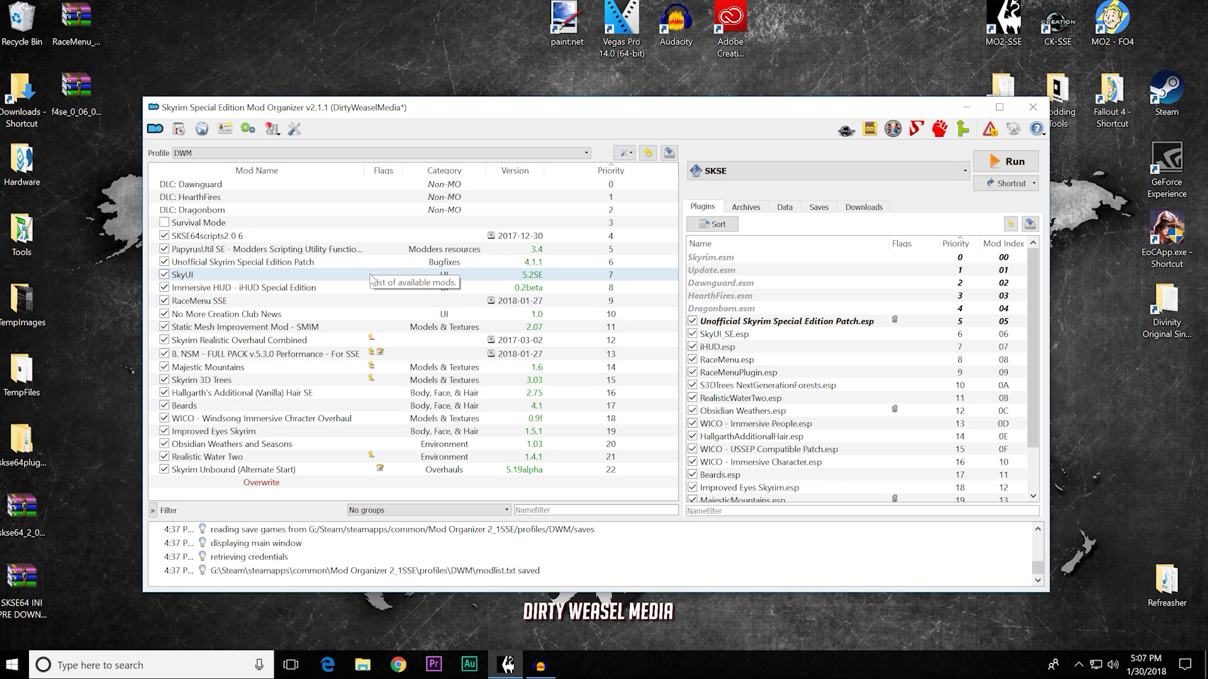
Step: Open the Skyrim Special Edition game folder, inspect its Data and Textures folders, and close the file window
left_click(961, 130)
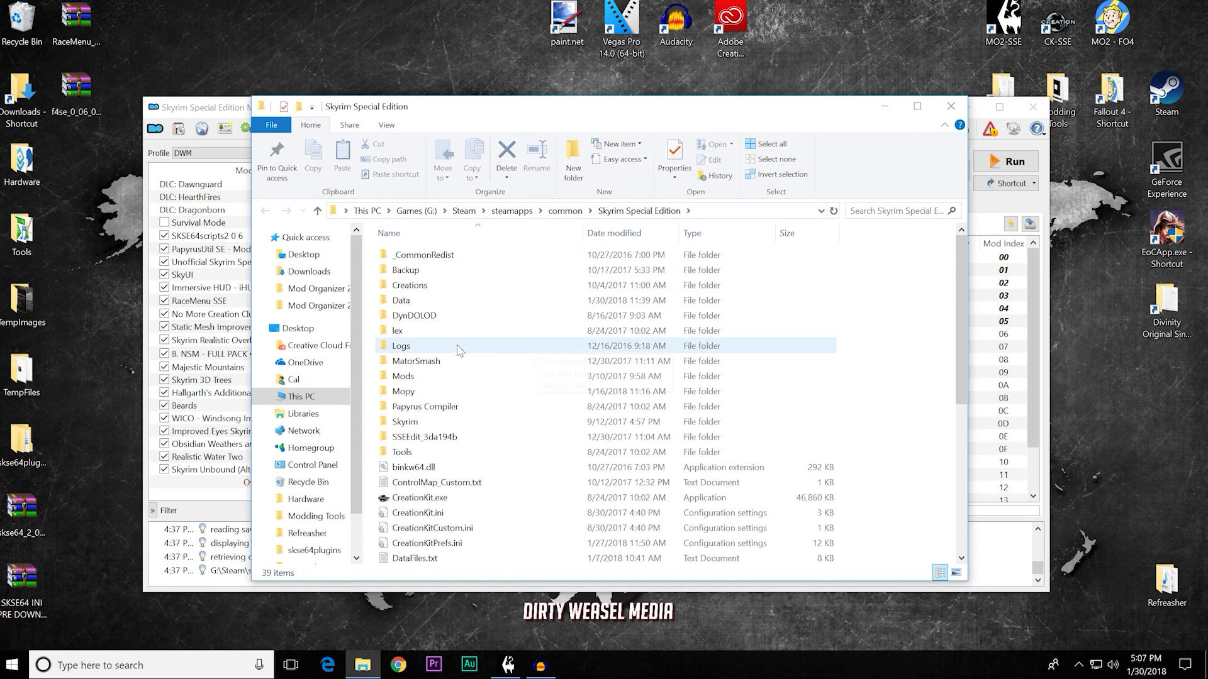
double_click(448, 302)
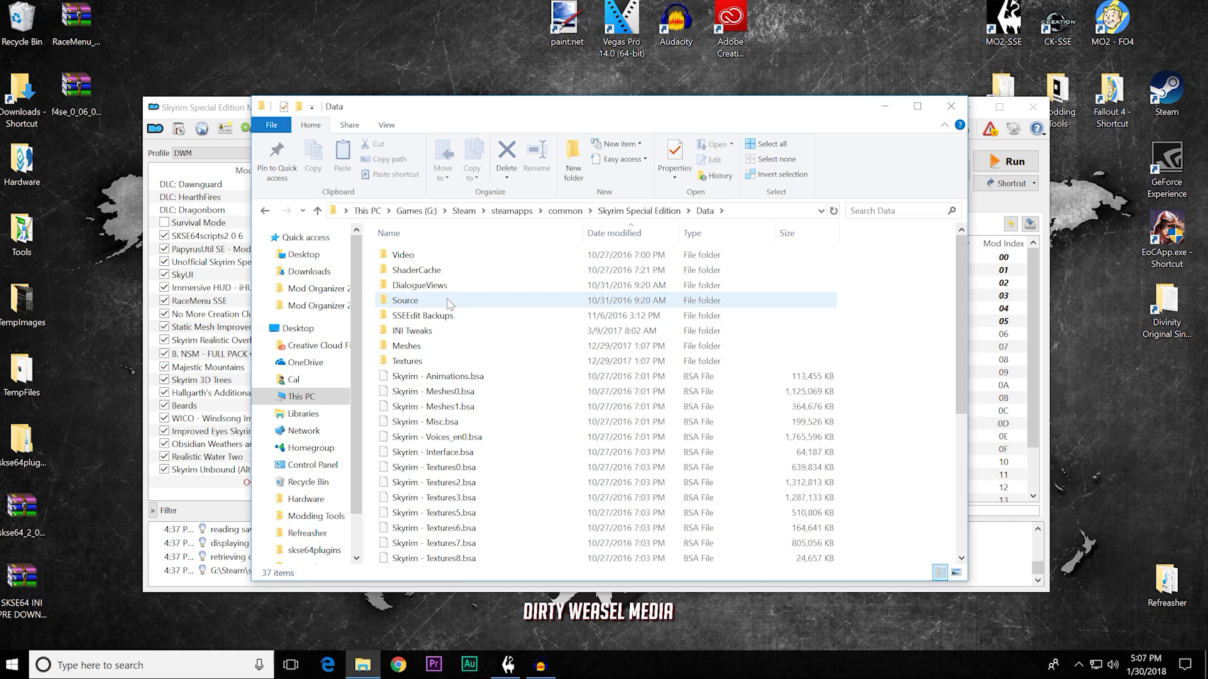
double_click(448, 361)
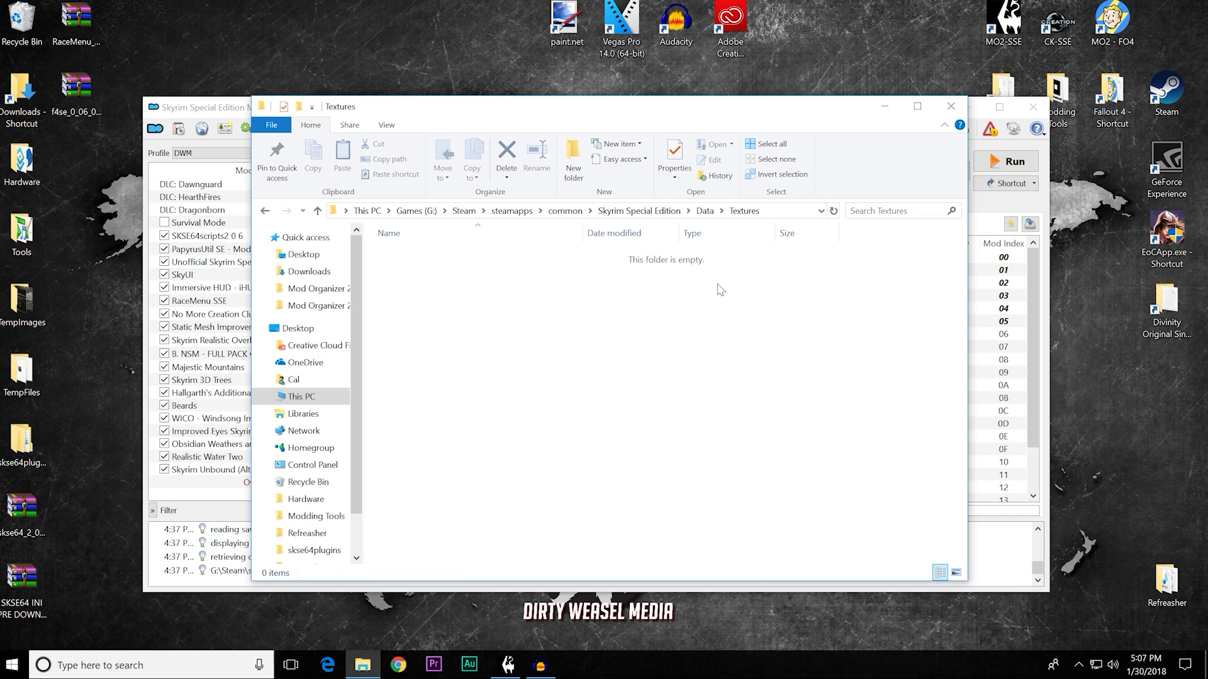
left_click(947, 111)
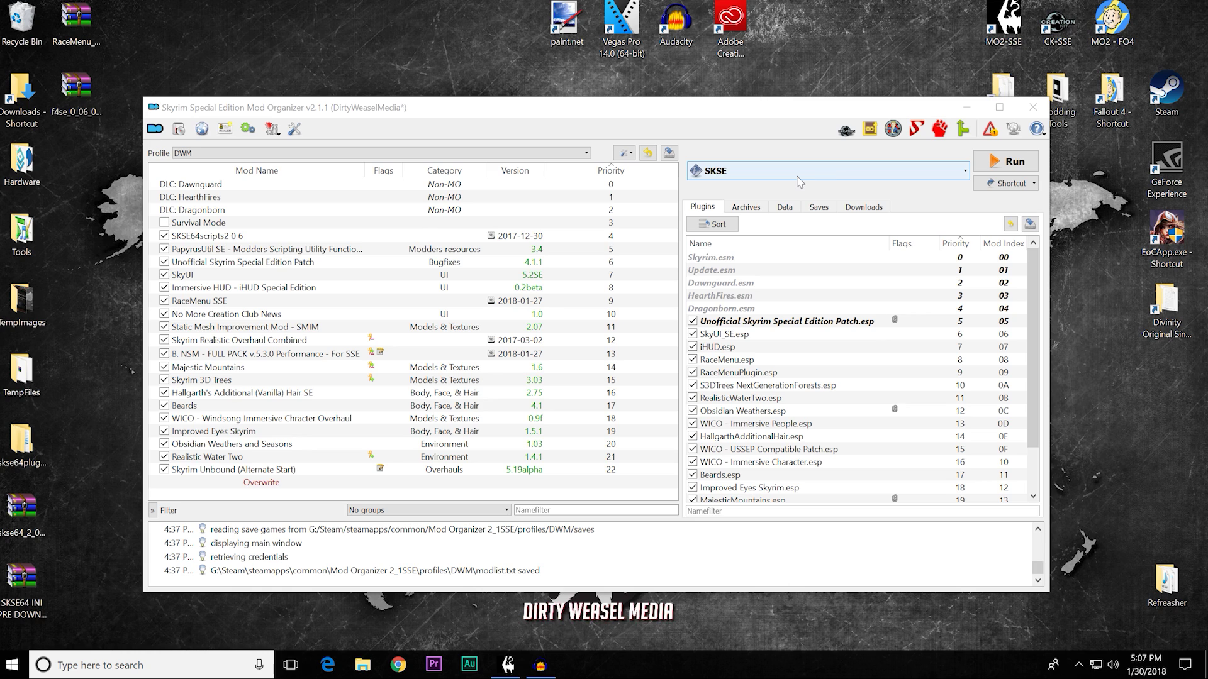
Step: Review the available executables, keep SKSE selected, and return to the list of downloads
left_click(944, 174)
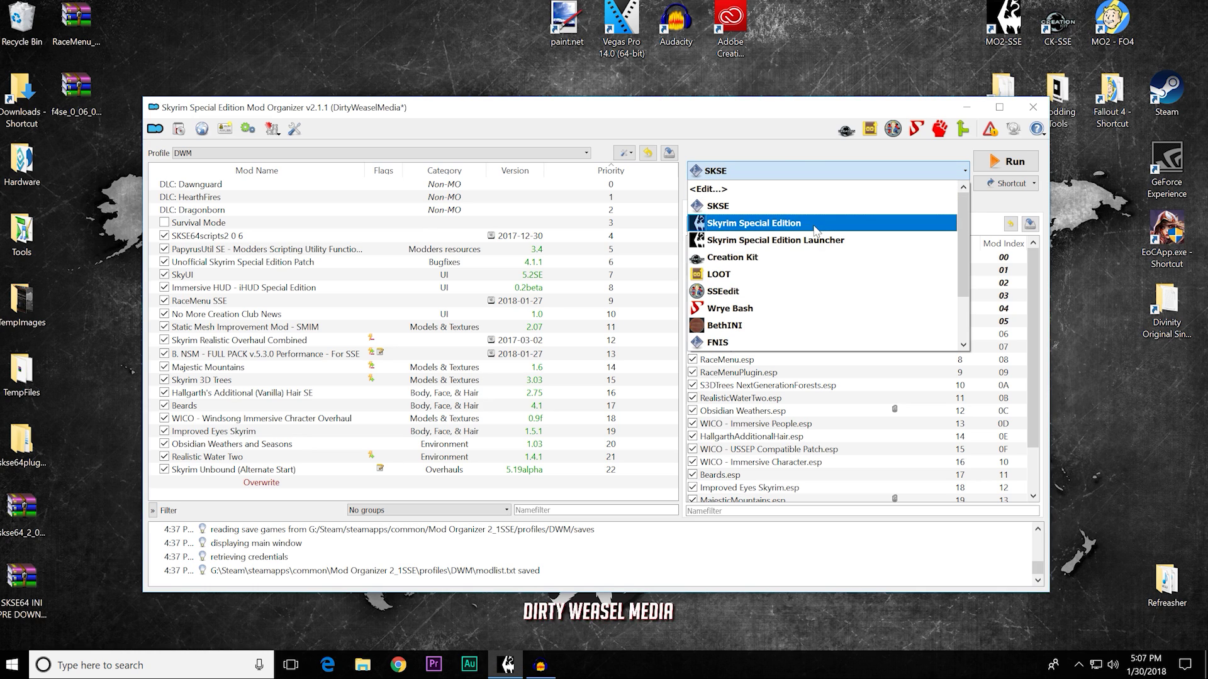
left_click(808, 208)
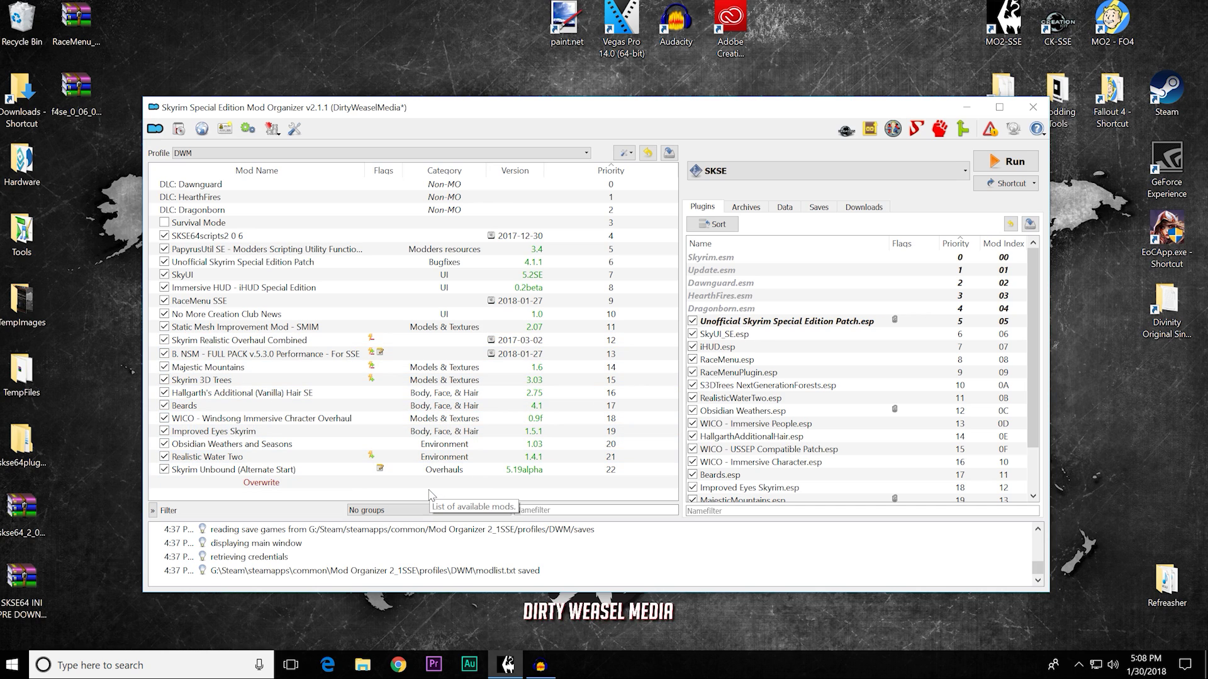
left_click(871, 208)
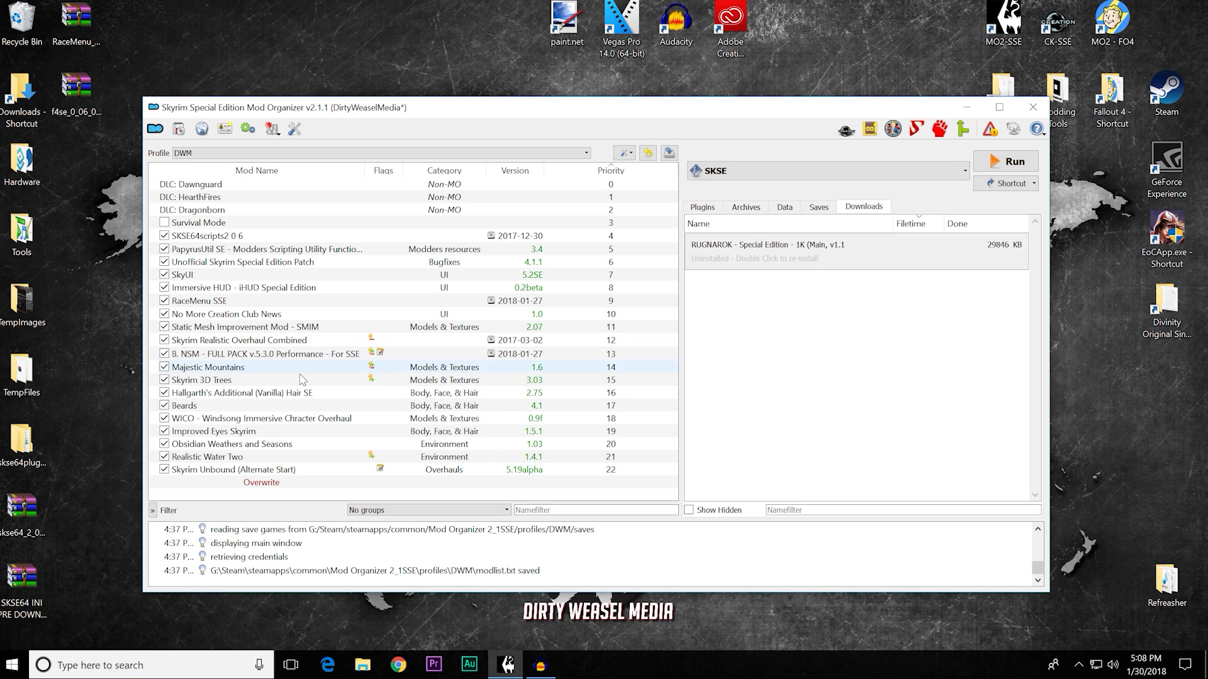
Step: Examine the conflict highlights of Skyrim Realistic Overhaul Combined, the B. NSM full pack and Majestic Mountains in the mod list
mouse_move(296, 393)
left_mouse_down()
mouse_move(275, 306)
mouse_move(277, 393)
left_mouse_up()
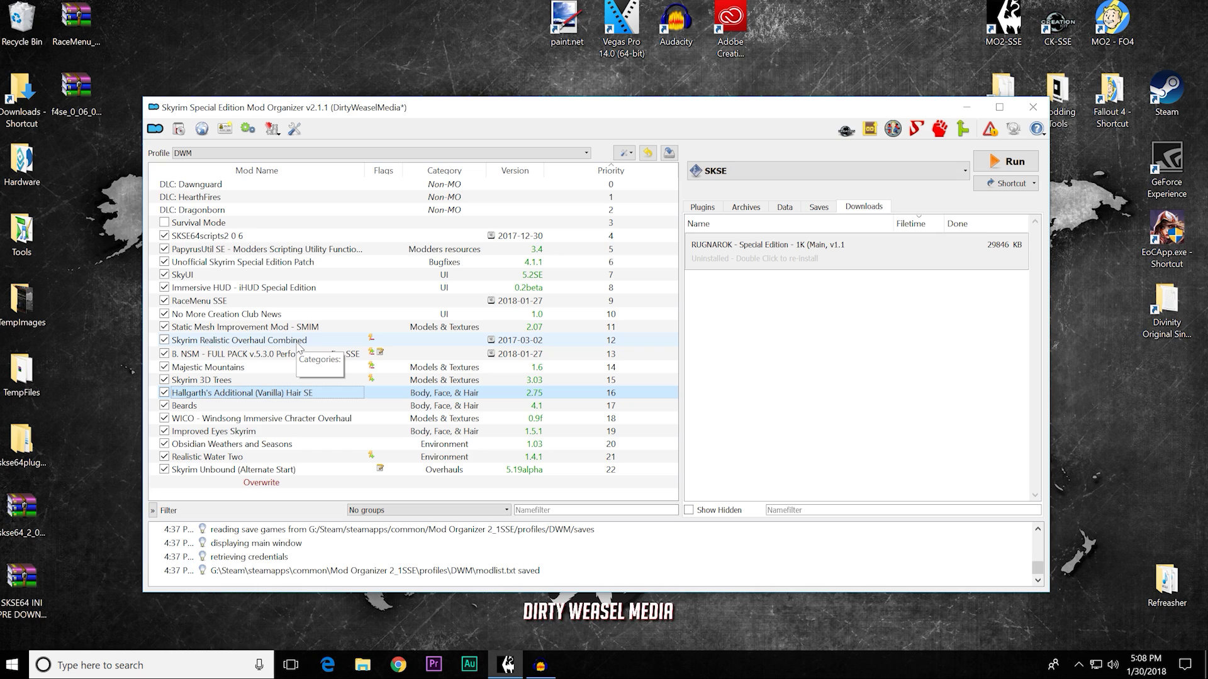
left_click(269, 339)
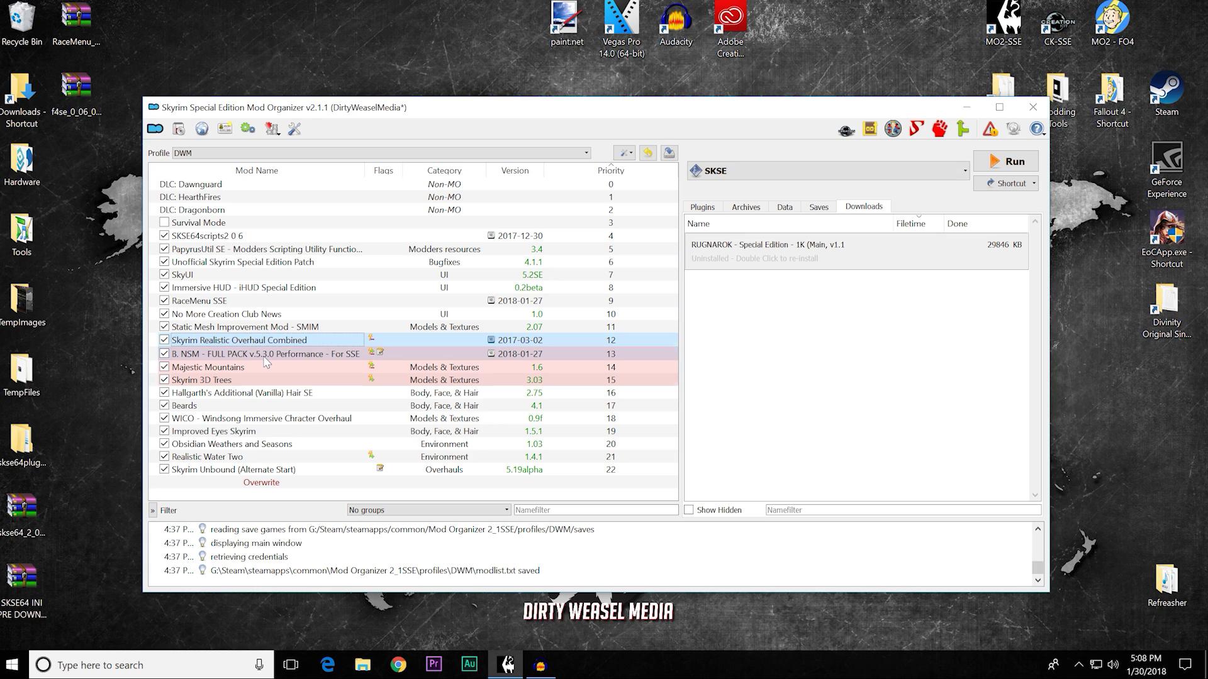
left_click(264, 354)
left_click(265, 371)
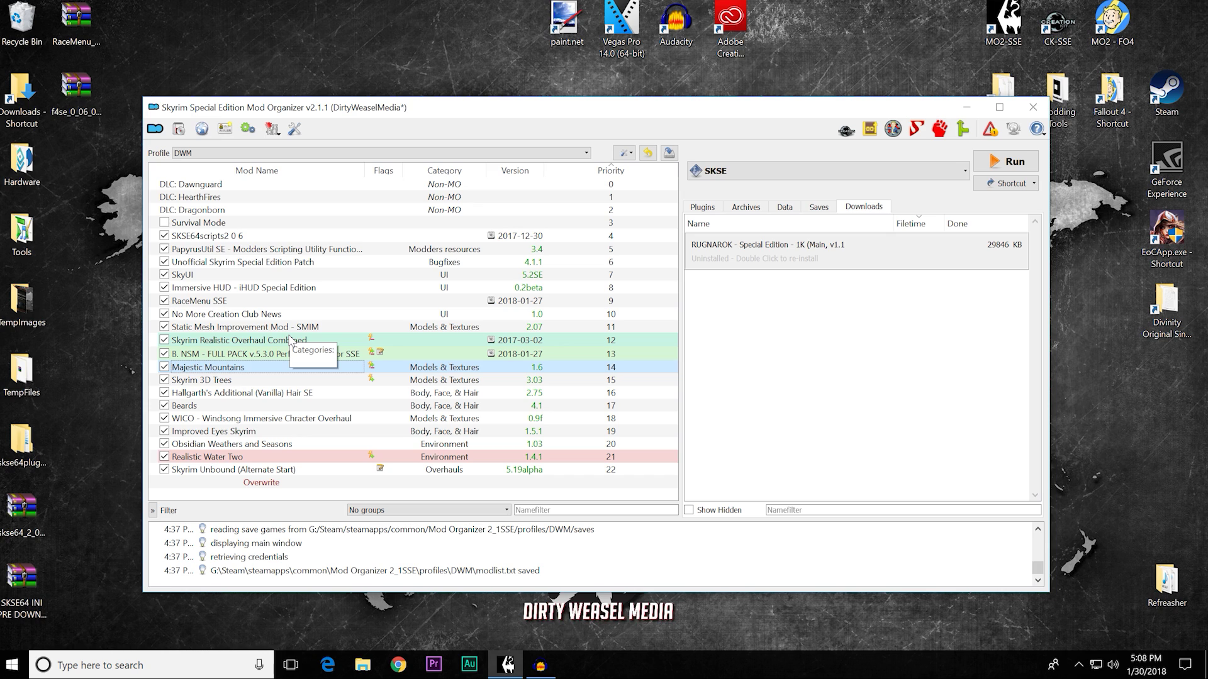
left_click(321, 340)
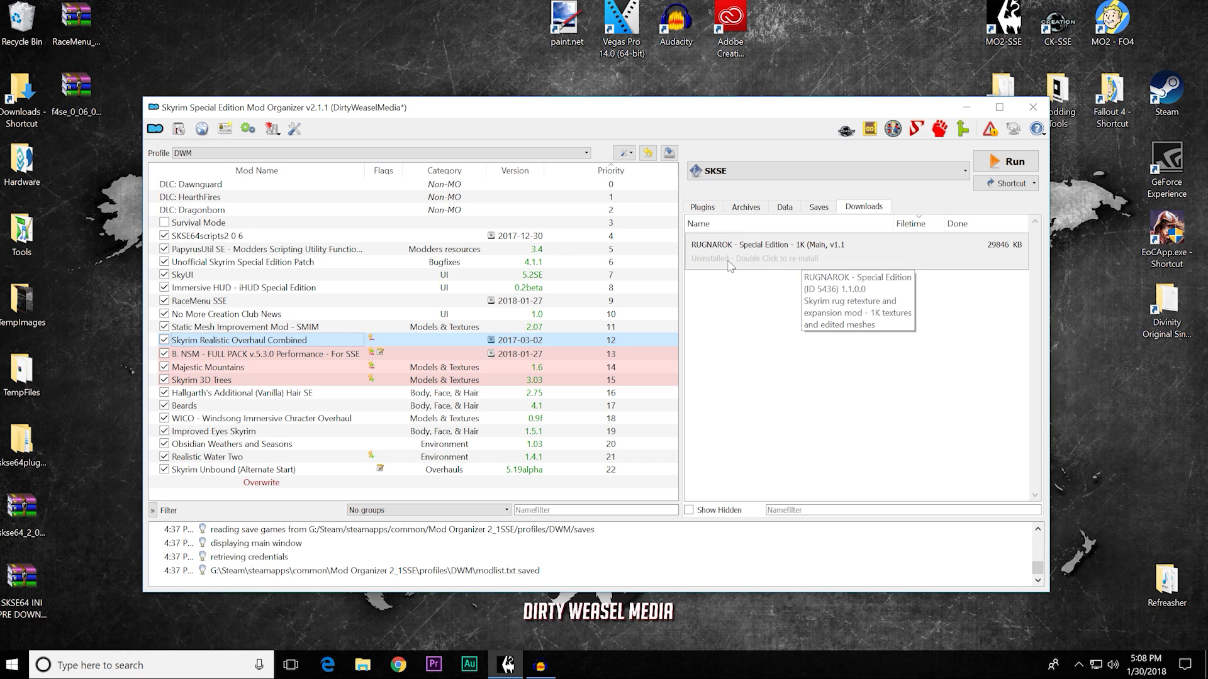
Step: Install the RUGNAROK - Special Edition 1K download manually, including its meshes and textures folders
double_click(783, 263)
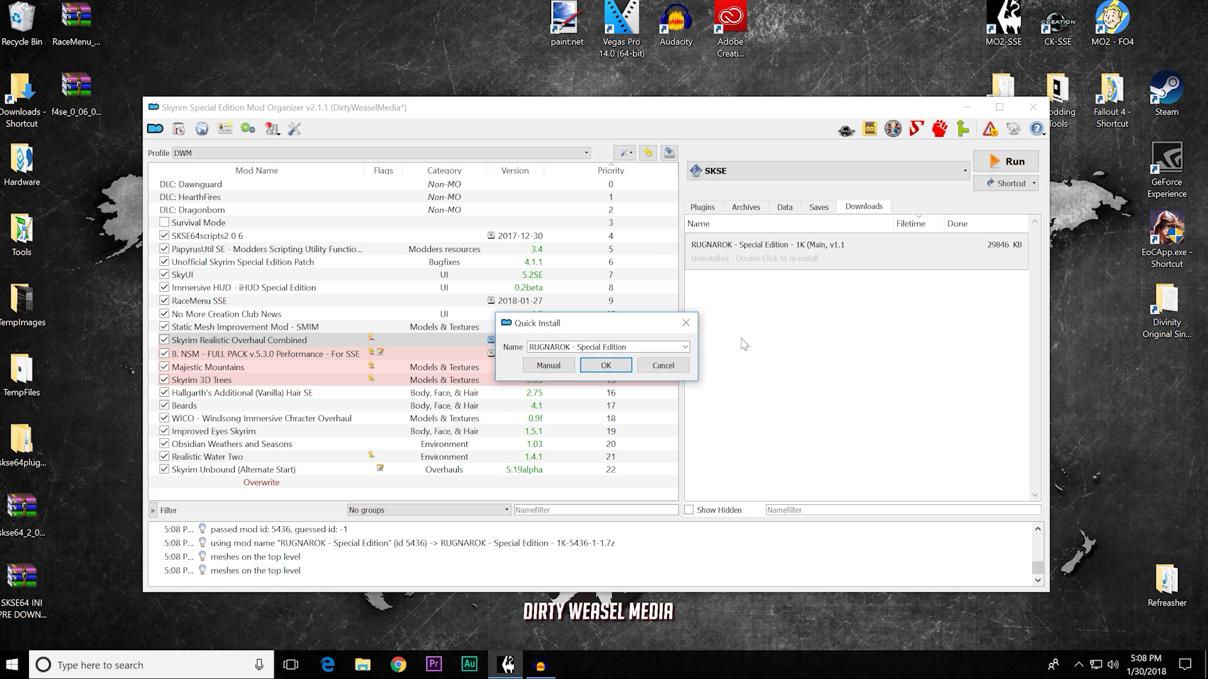
left_click(554, 370)
right_click(557, 338)
left_click(563, 343)
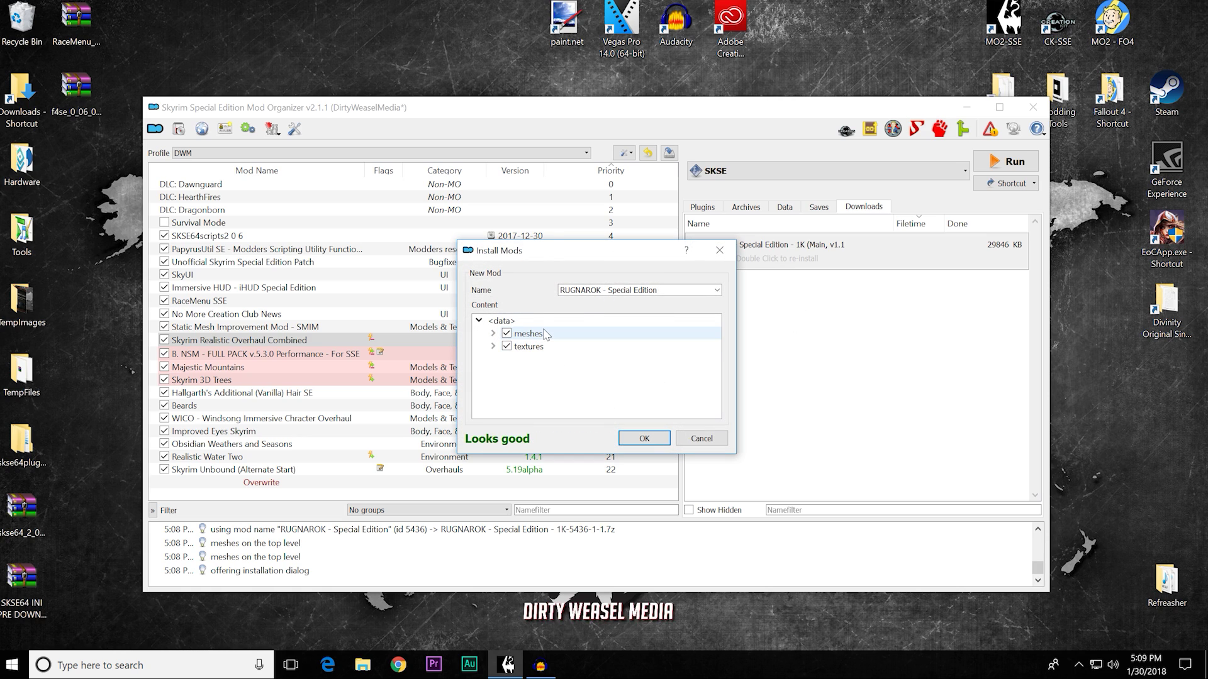
left_click(638, 438)
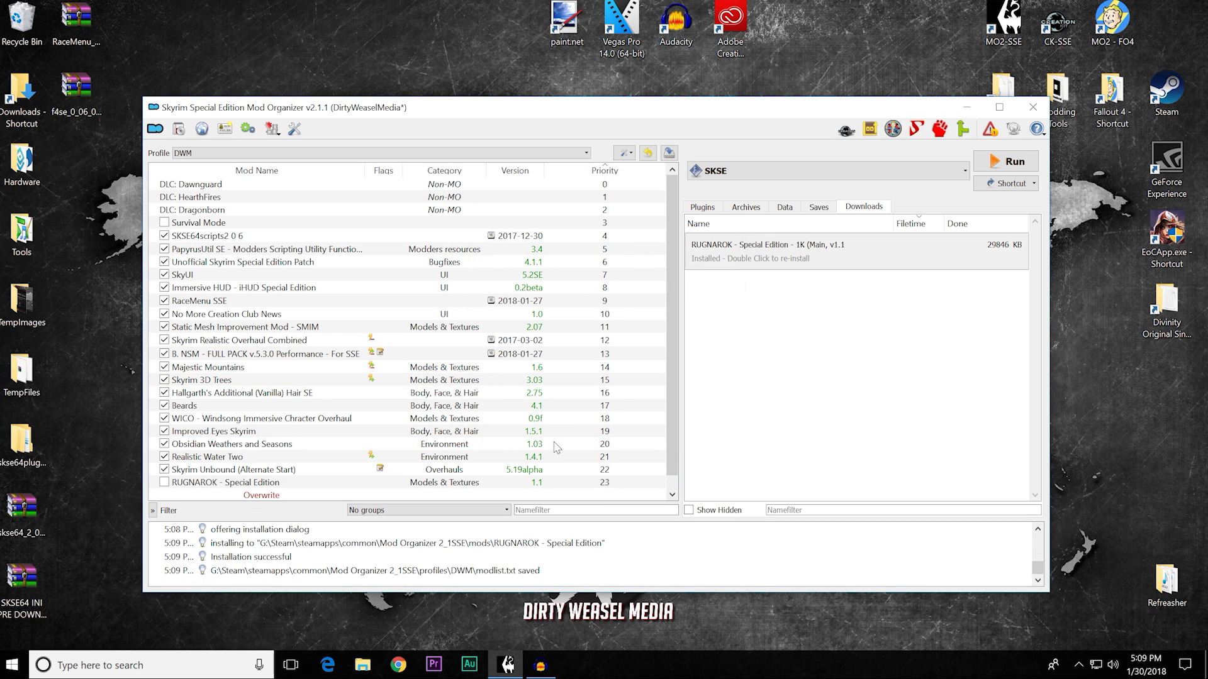
Step: Enable RUGNAROK - Special Edition and move it between the B. NSM full pack and Majestic Mountains in the mod order
left_click(314, 482)
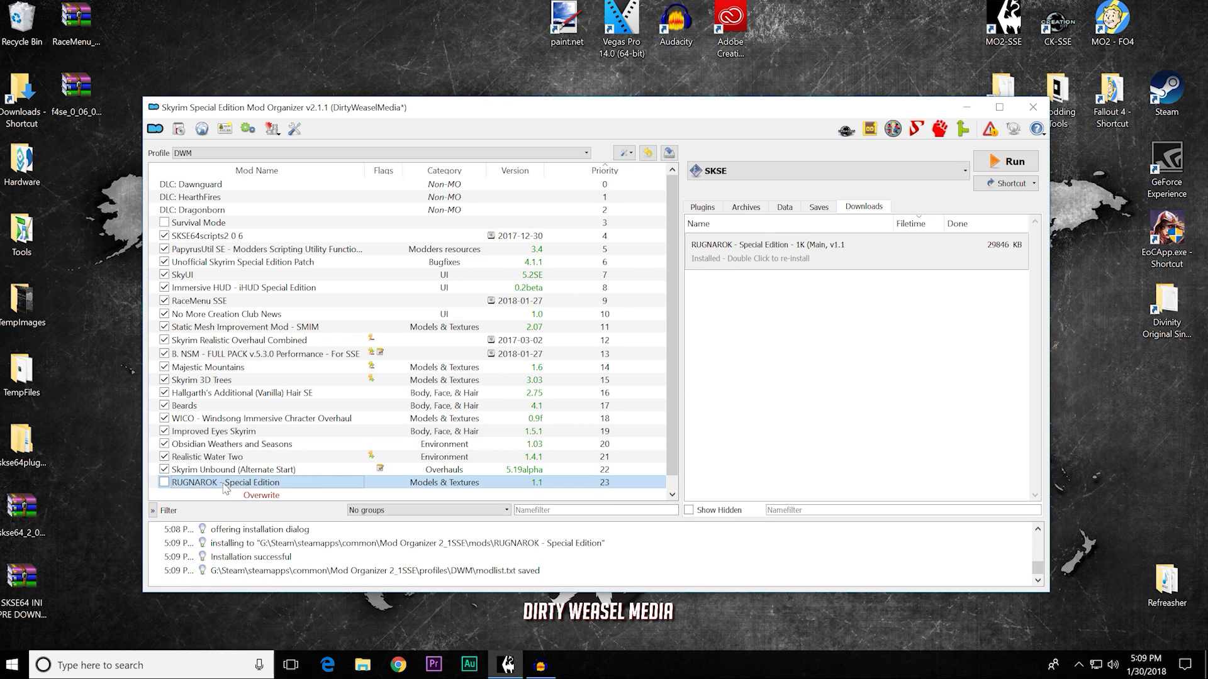
left_click(165, 483)
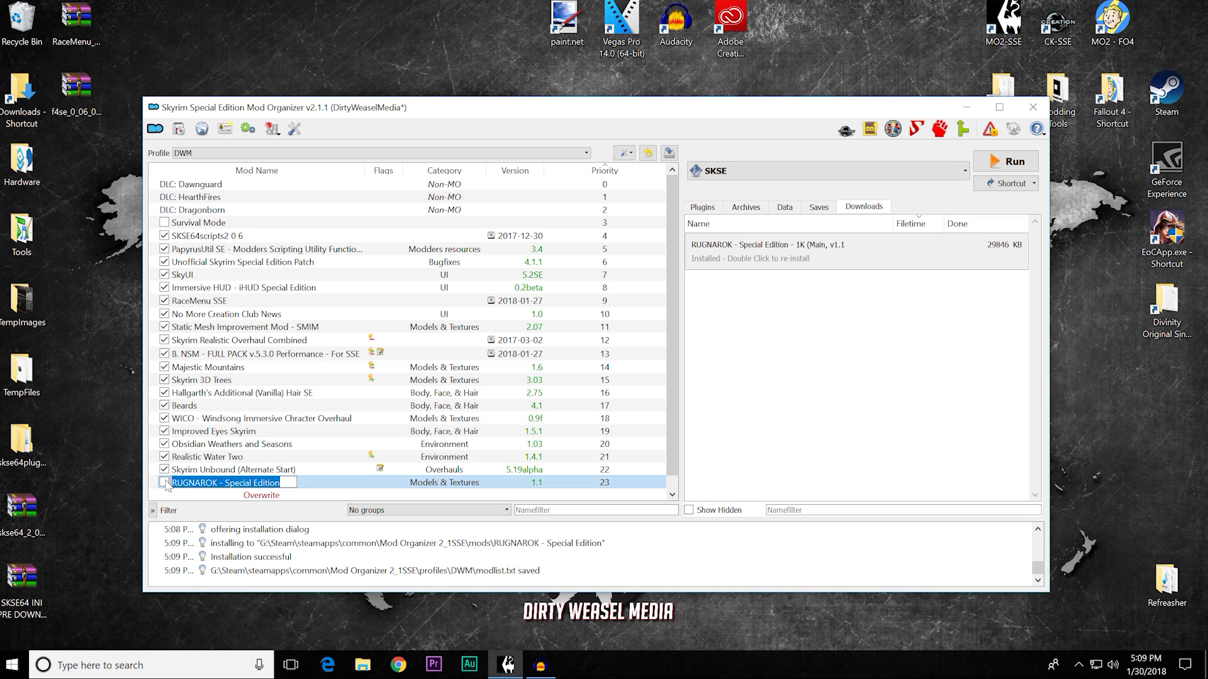
left_click(371, 485)
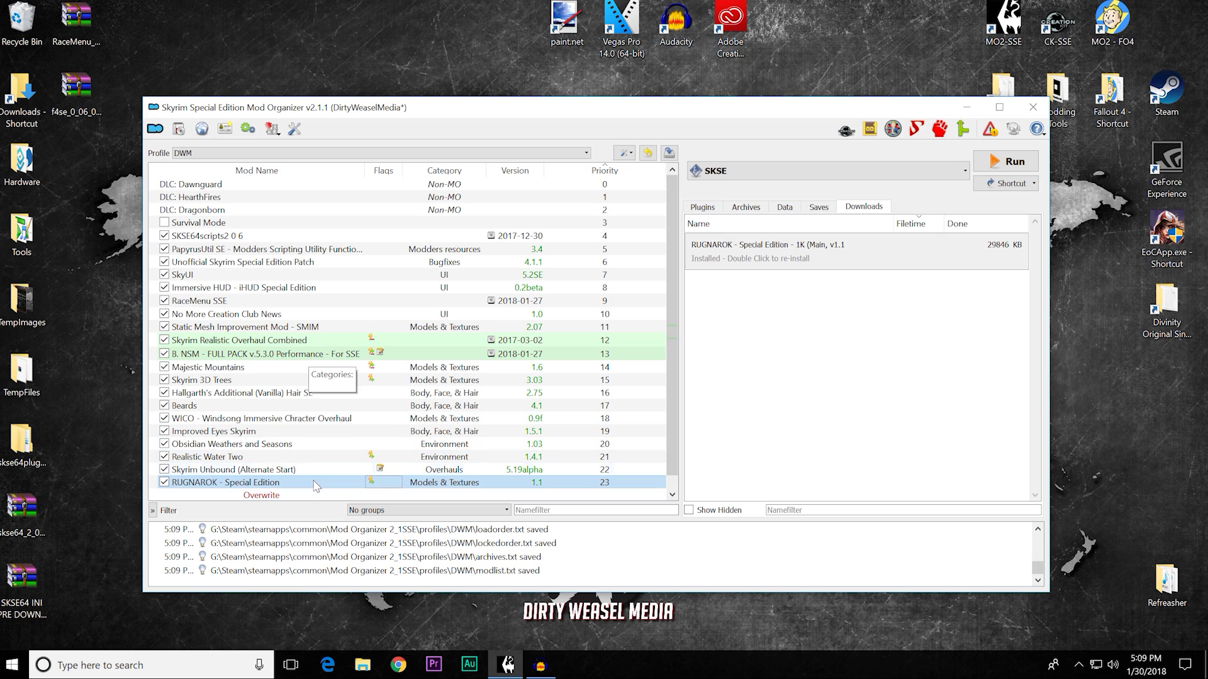
left_click_drag(317, 488, 324, 363)
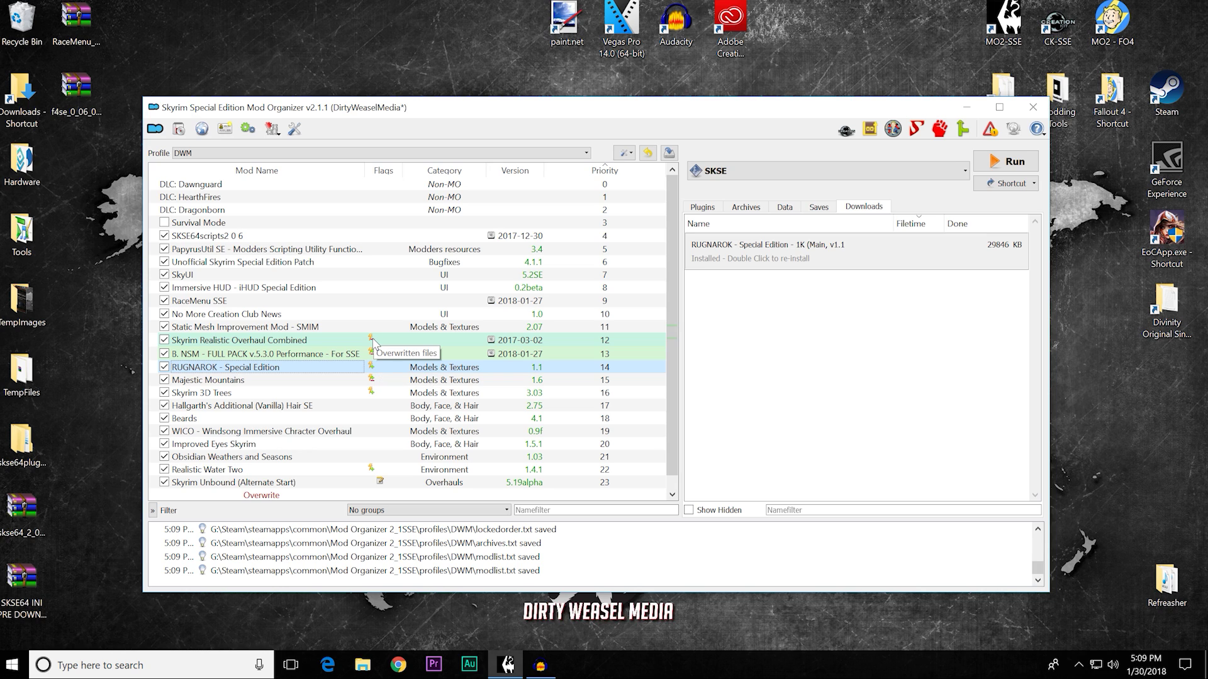
Step: Open RUGNAROK's mod information, widen the window, and review which files conflict with other mods
double_click(336, 370)
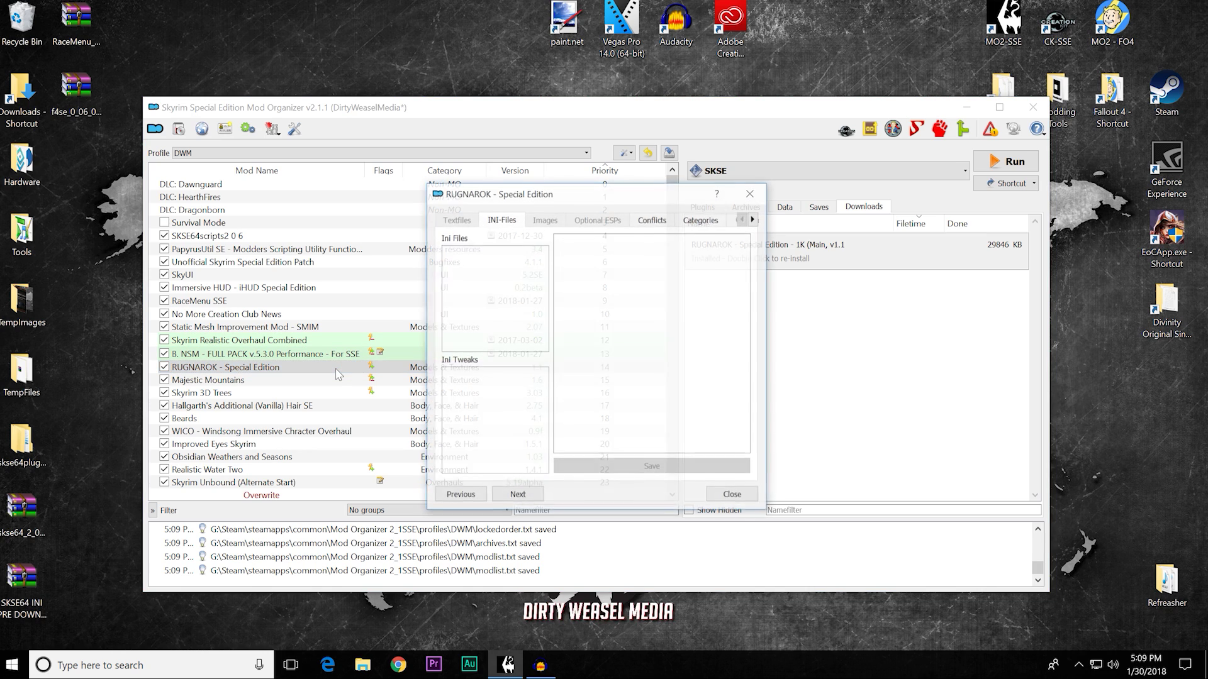
left_click_drag(767, 305, 1023, 305)
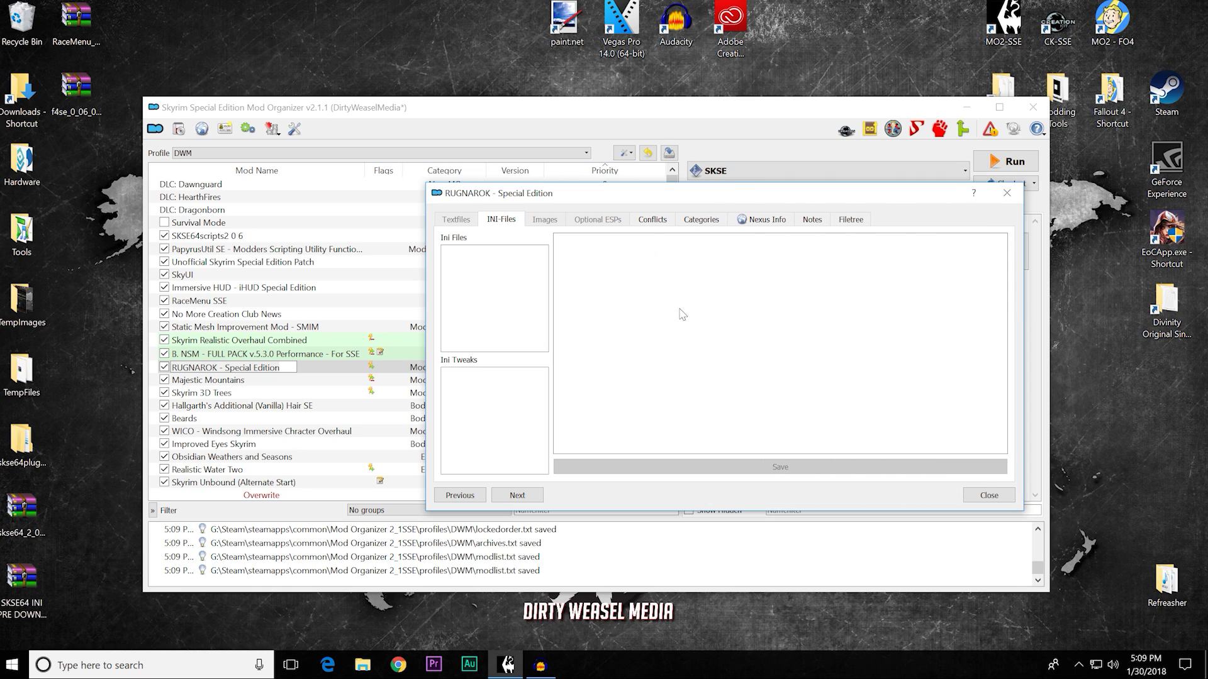
left_click(651, 221)
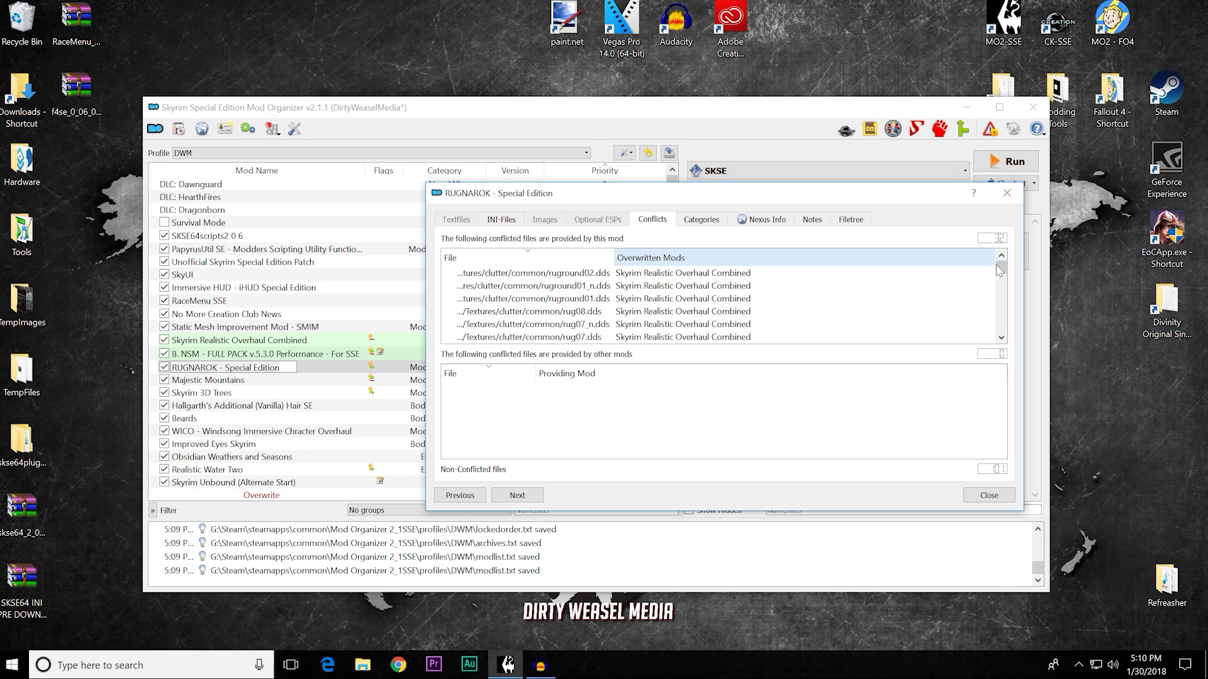
left_click_drag(1000, 268, 1002, 302)
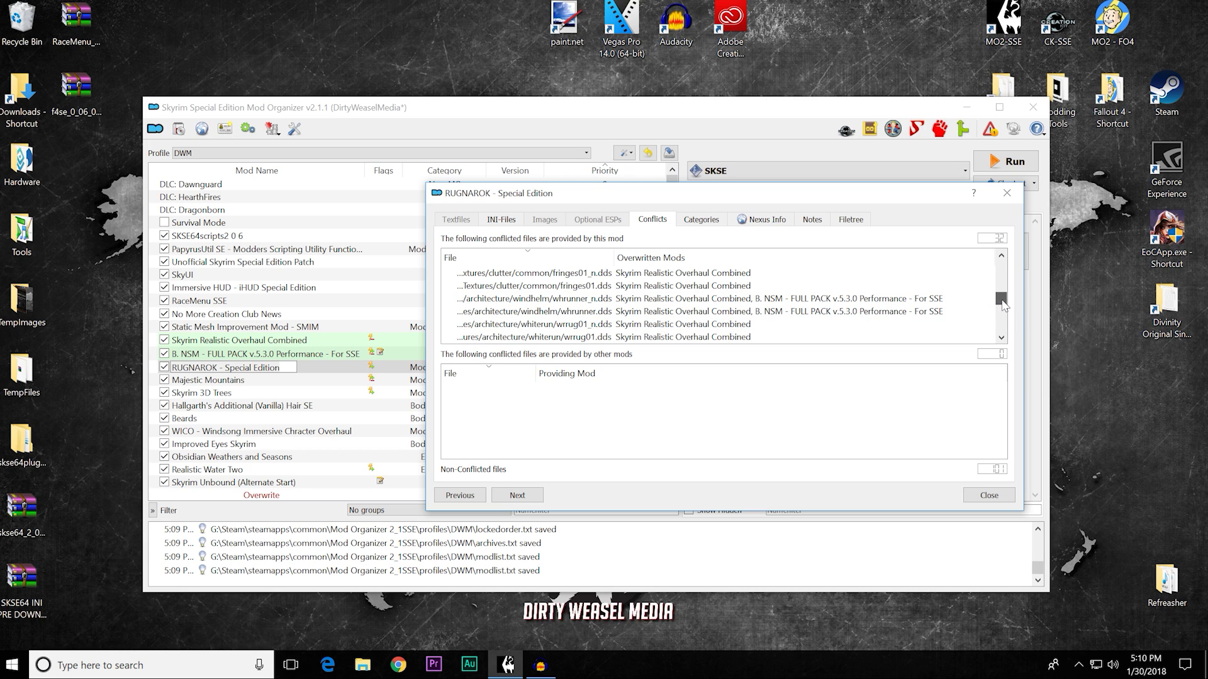
Step: Leave the conflict details and move RUGNAROK - Special Edition above B. NSM - FULL PACK in the mod order
left_click(989, 495)
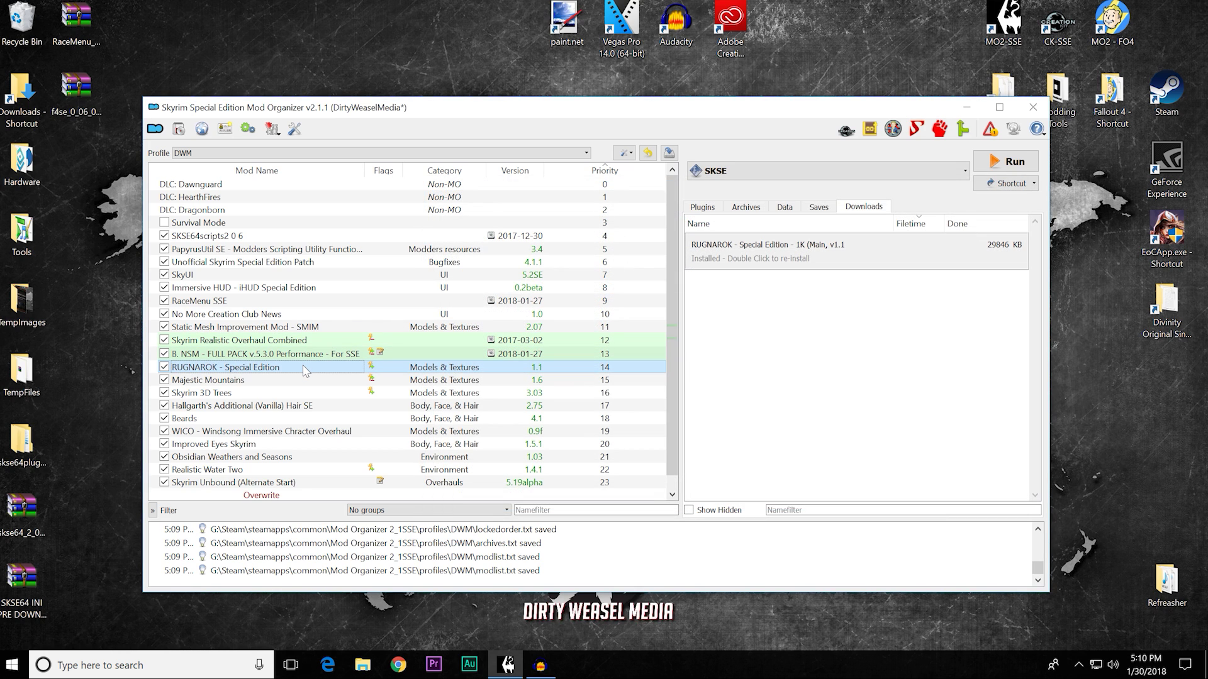
mouse_move(306, 371)
left_mouse_down()
mouse_move(308, 352)
mouse_move(282, 349)
left_mouse_up()
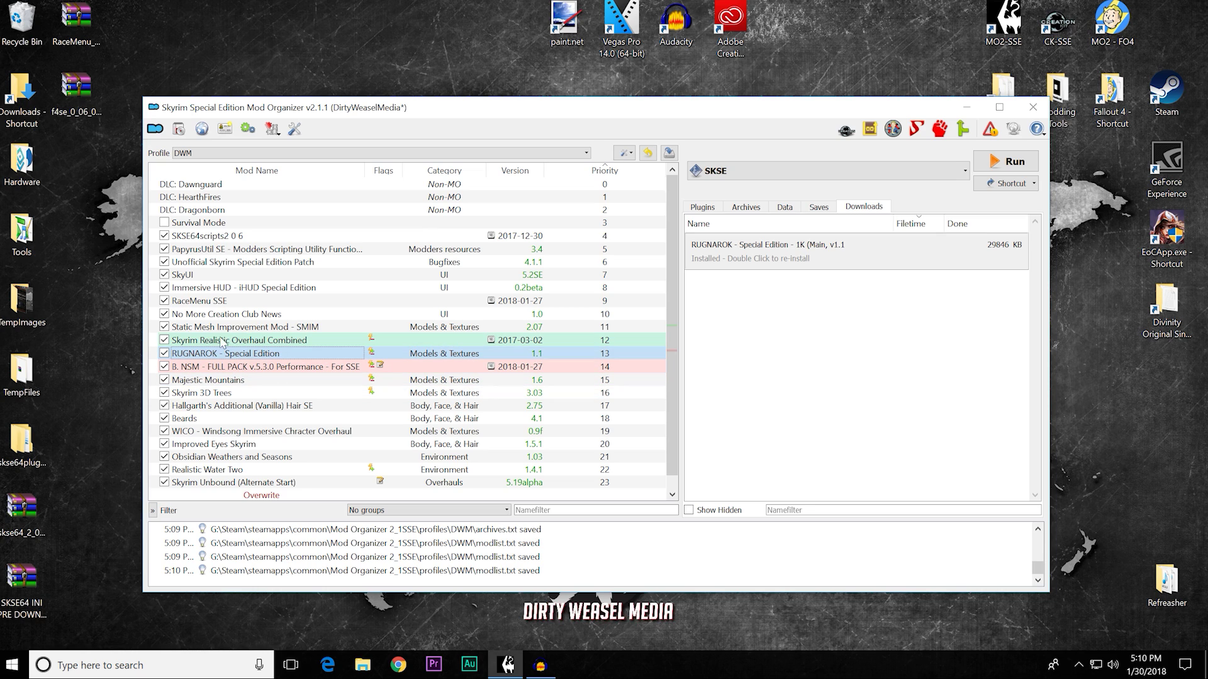
Step: Review RUGNAROK - Special Edition's conflicts, including the full paths of the files provided by other mods
double_click(304, 353)
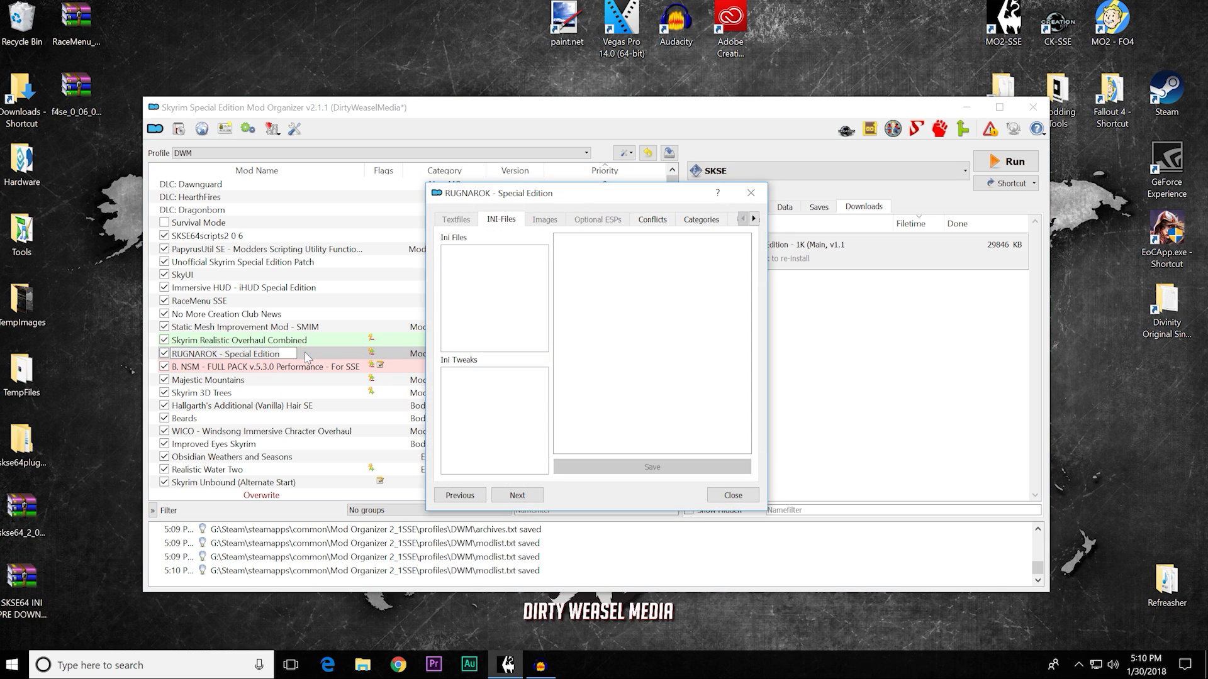
left_click(660, 222)
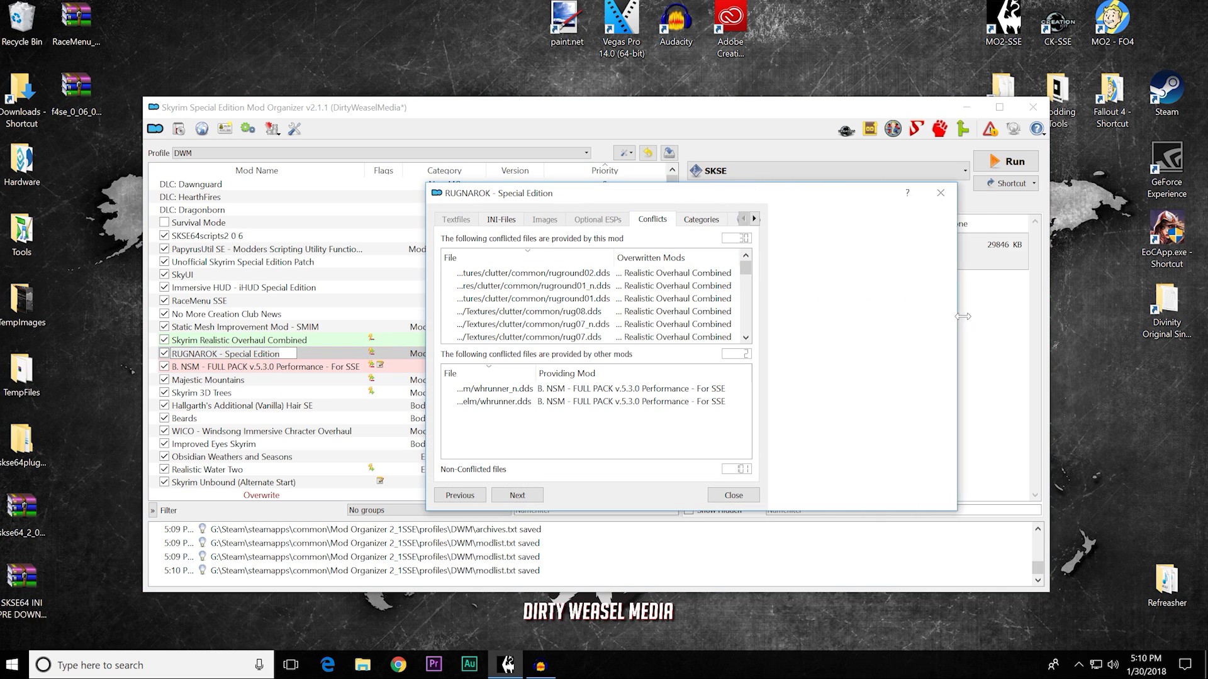
left_click_drag(767, 296, 983, 327)
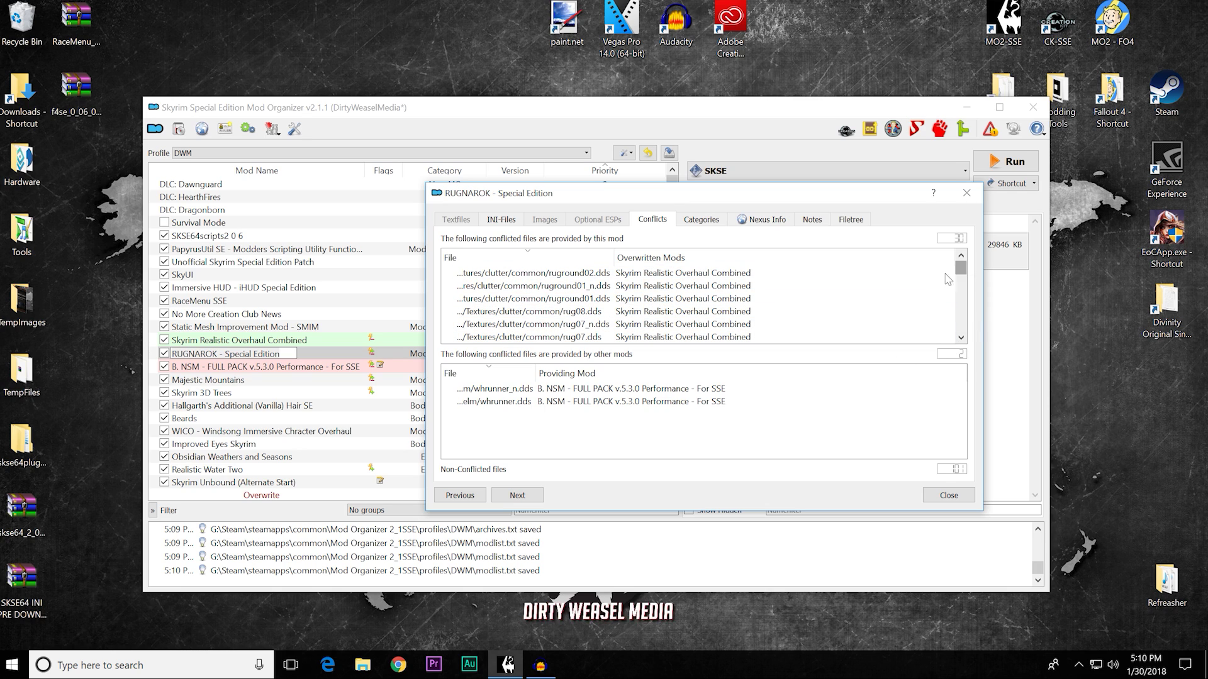
left_click_drag(966, 272, 964, 338)
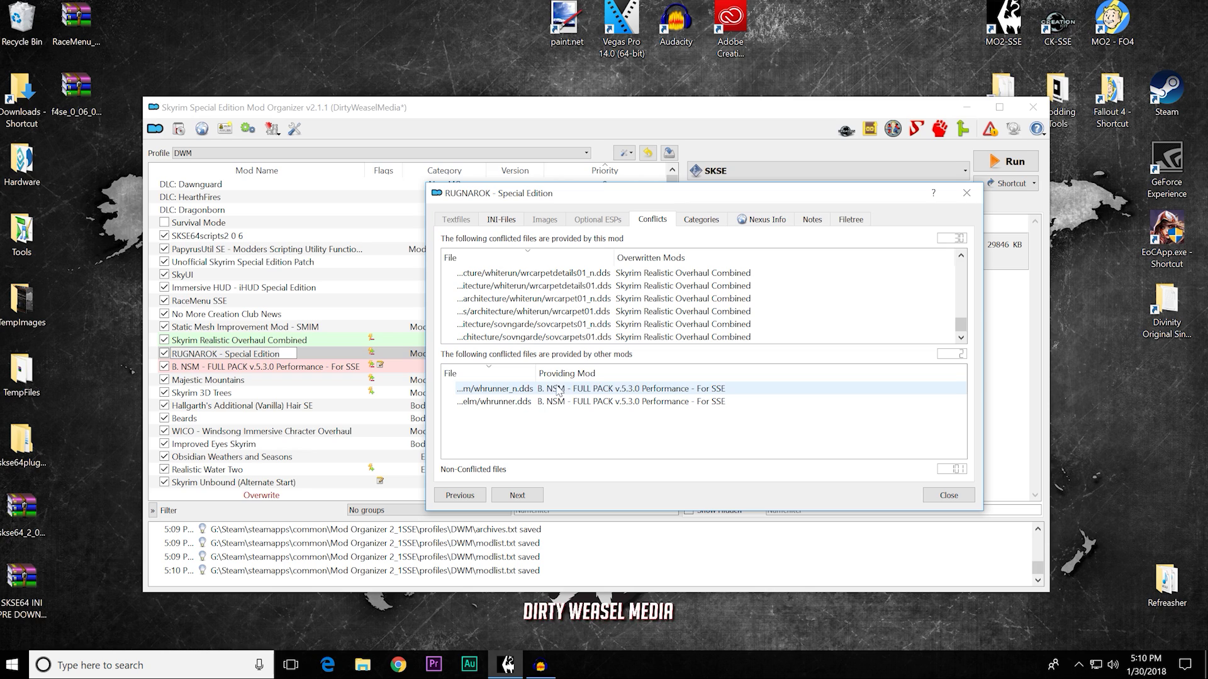
double_click(536, 373)
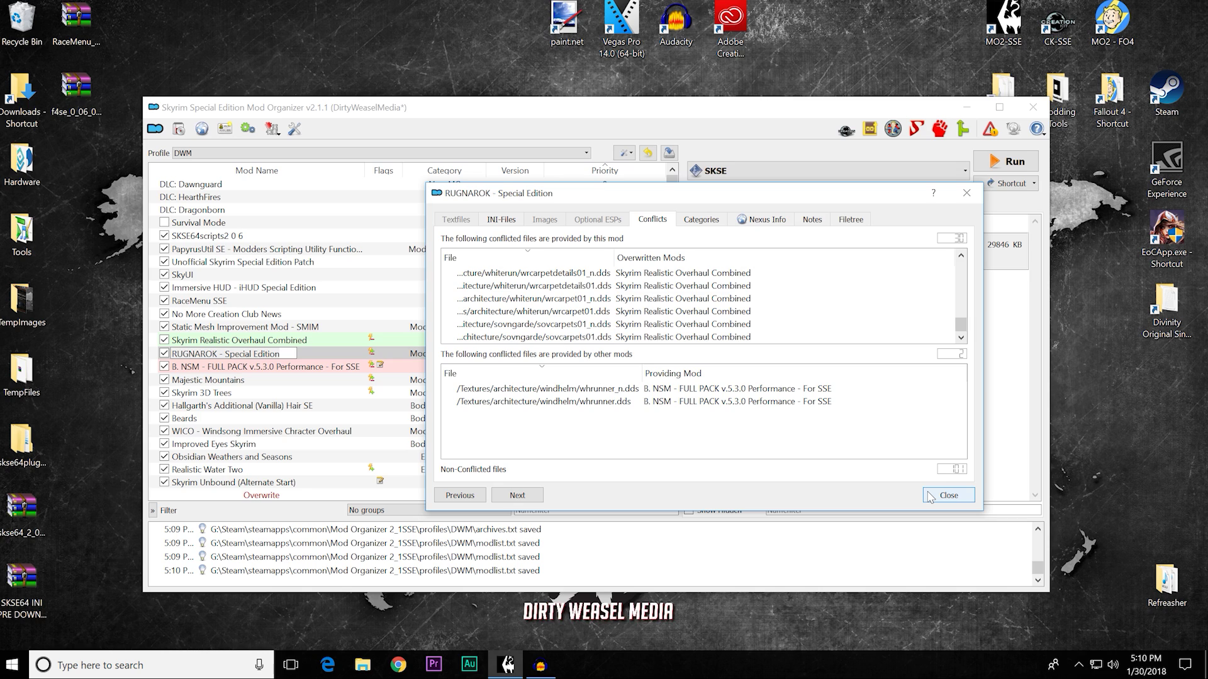
left_click(948, 495)
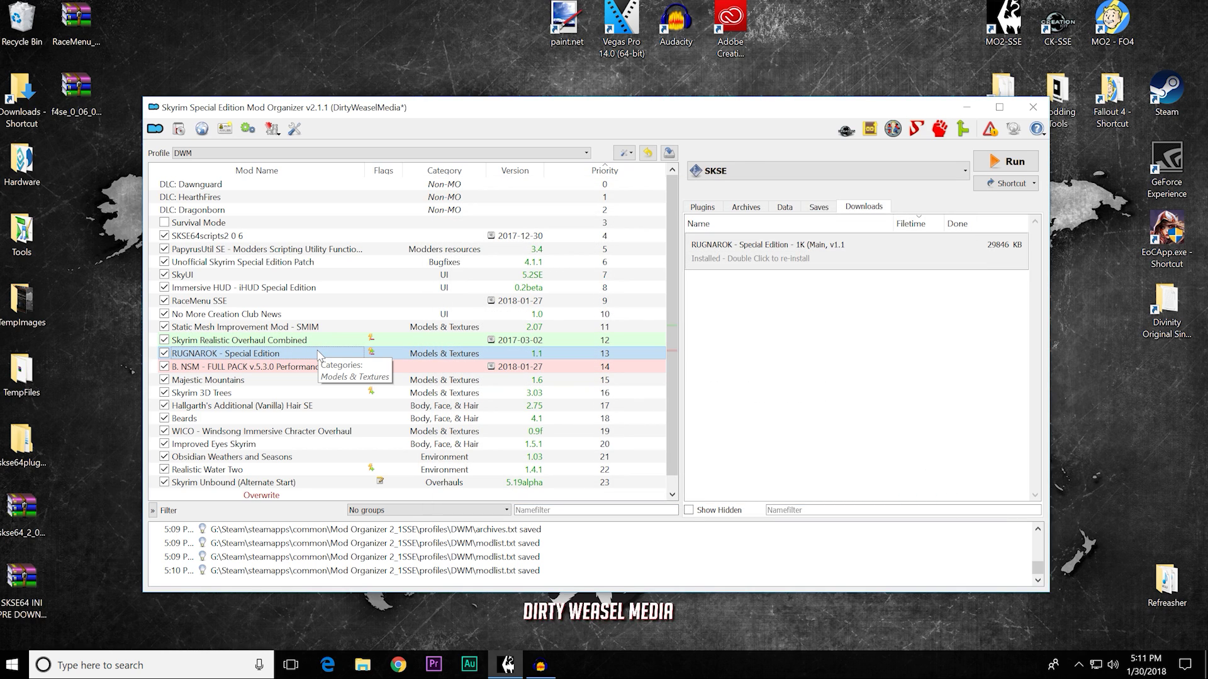
left_click_drag(670, 308, 678, 354)
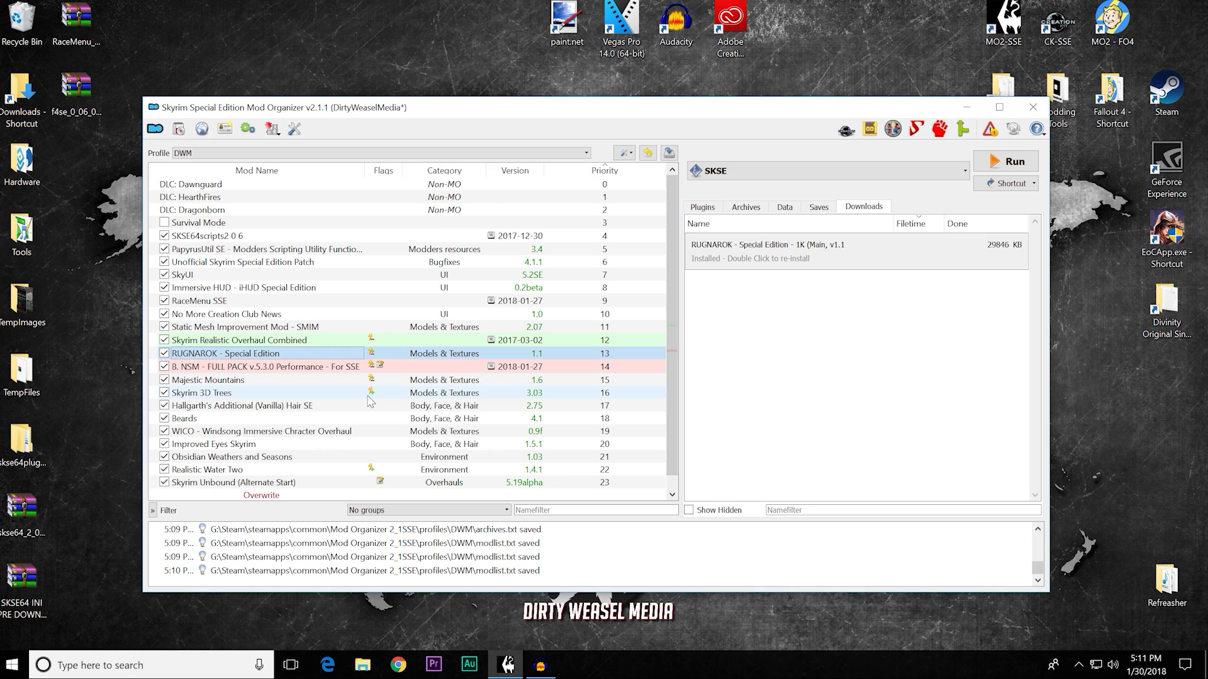
Step: Remove the RUGNAROK - Special Edition mod and confirm its removal
mouse_move(373, 394)
left_click(300, 353)
right_click(300, 352)
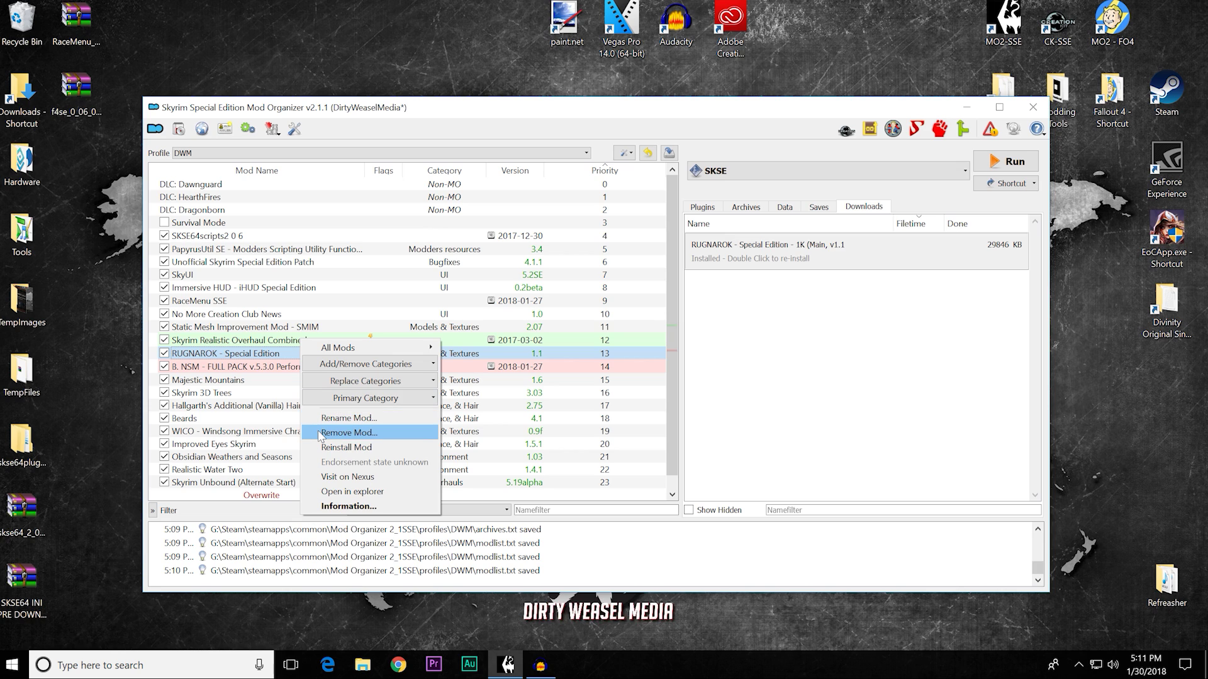
left_click(346, 433)
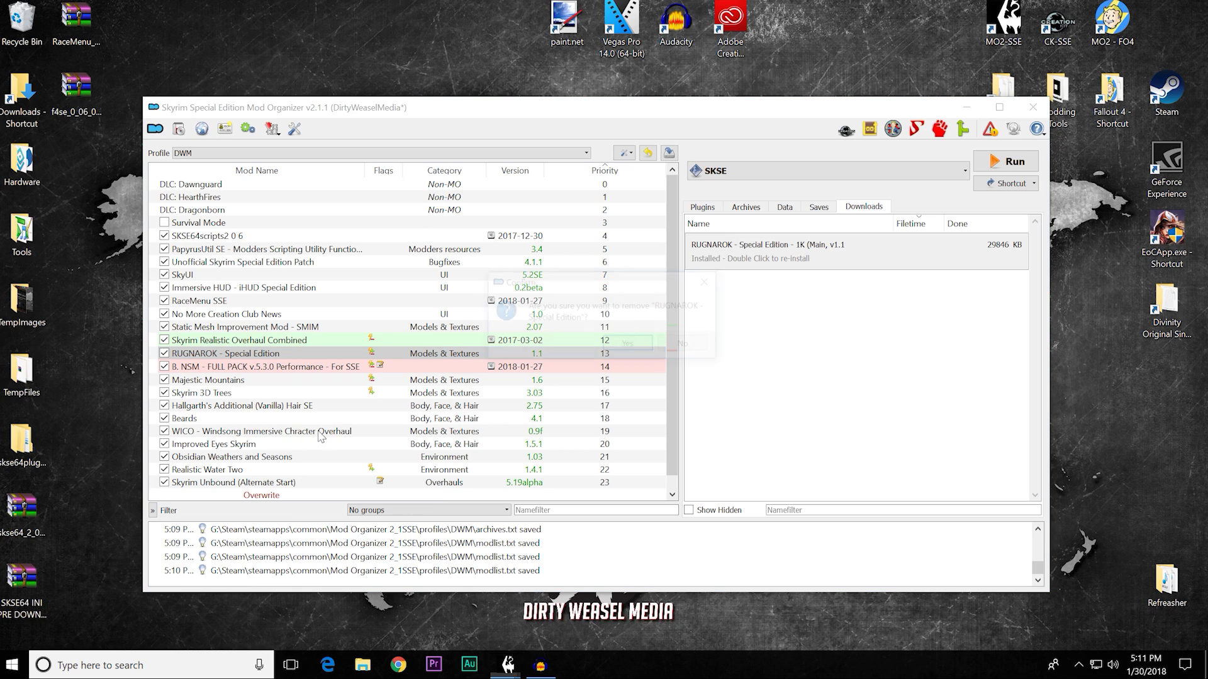
left_click(635, 350)
Step: Refresh the mod list and select Realistic Water Two to highlight its conflicting mods
left_click(337, 340)
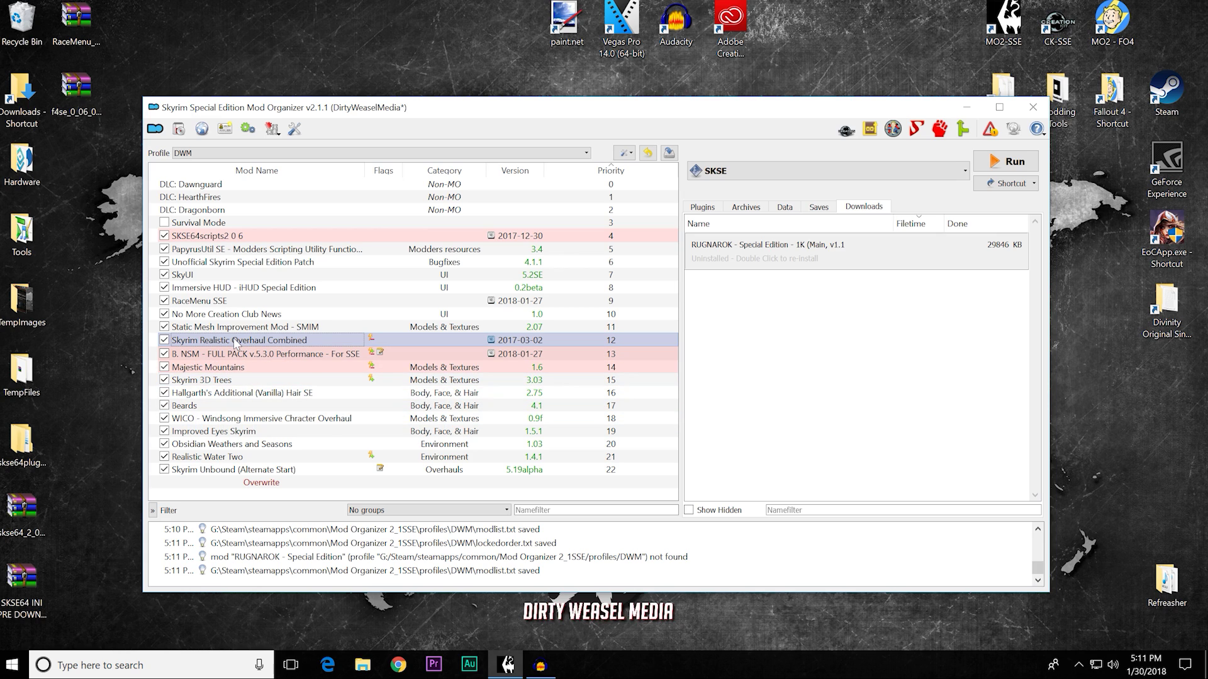
right_click(297, 339)
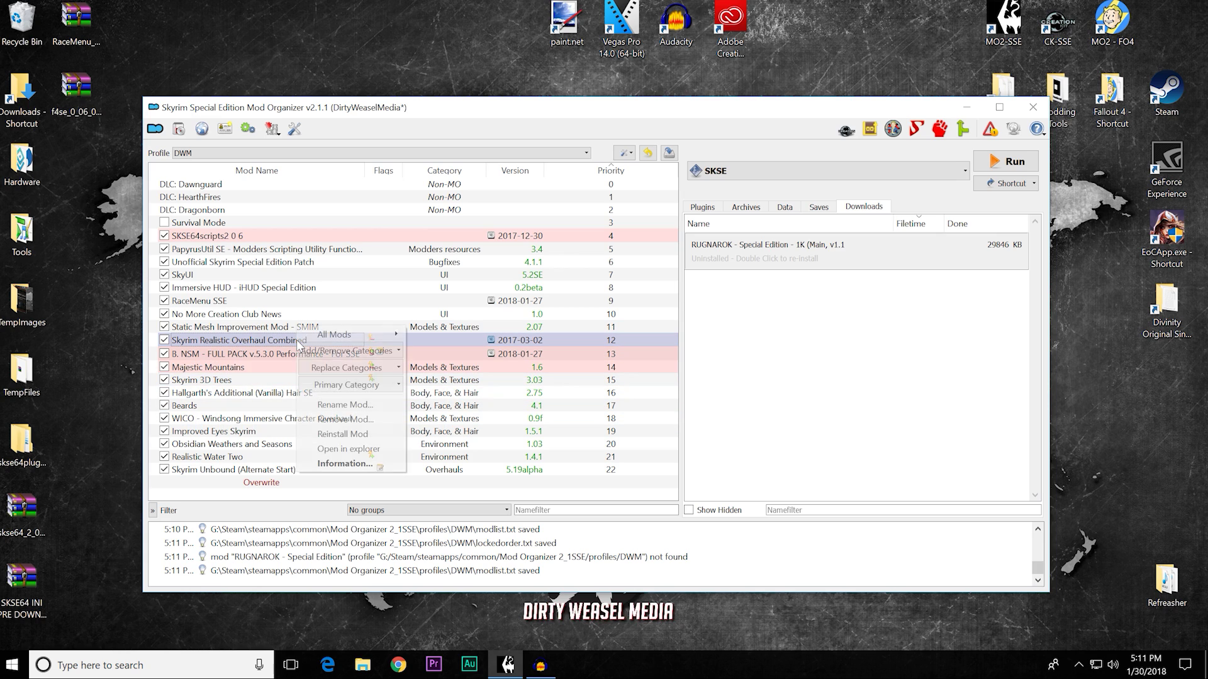
mouse_move(346, 337)
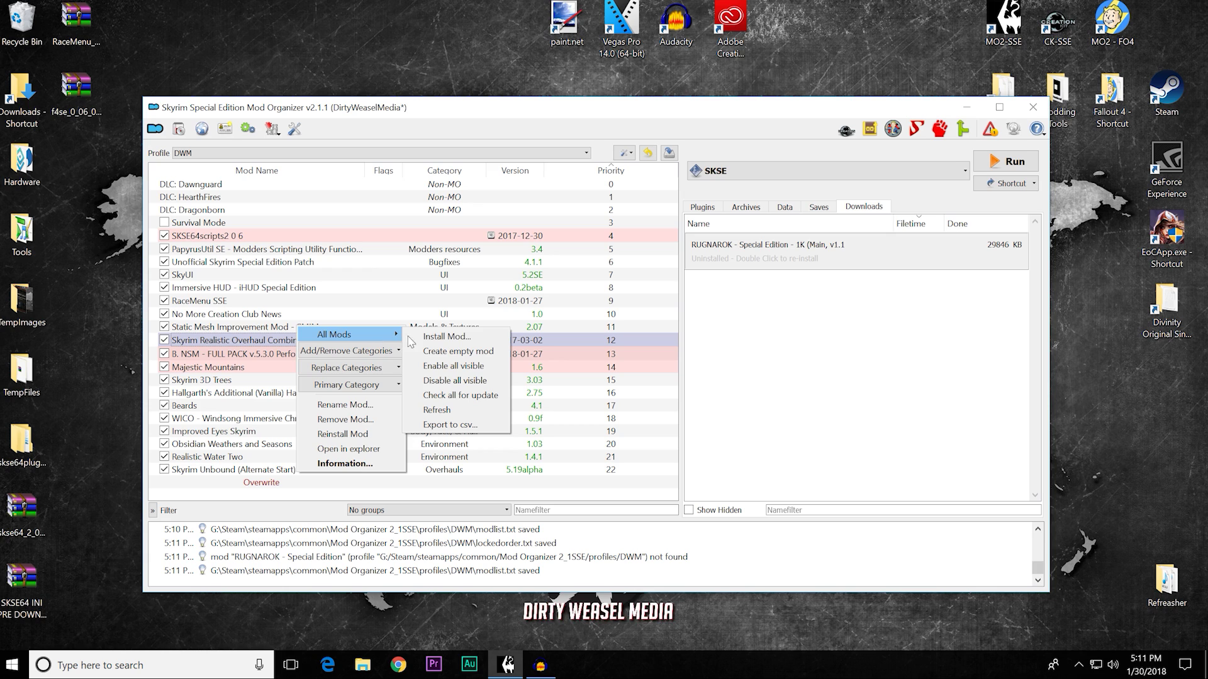
left_click(434, 396)
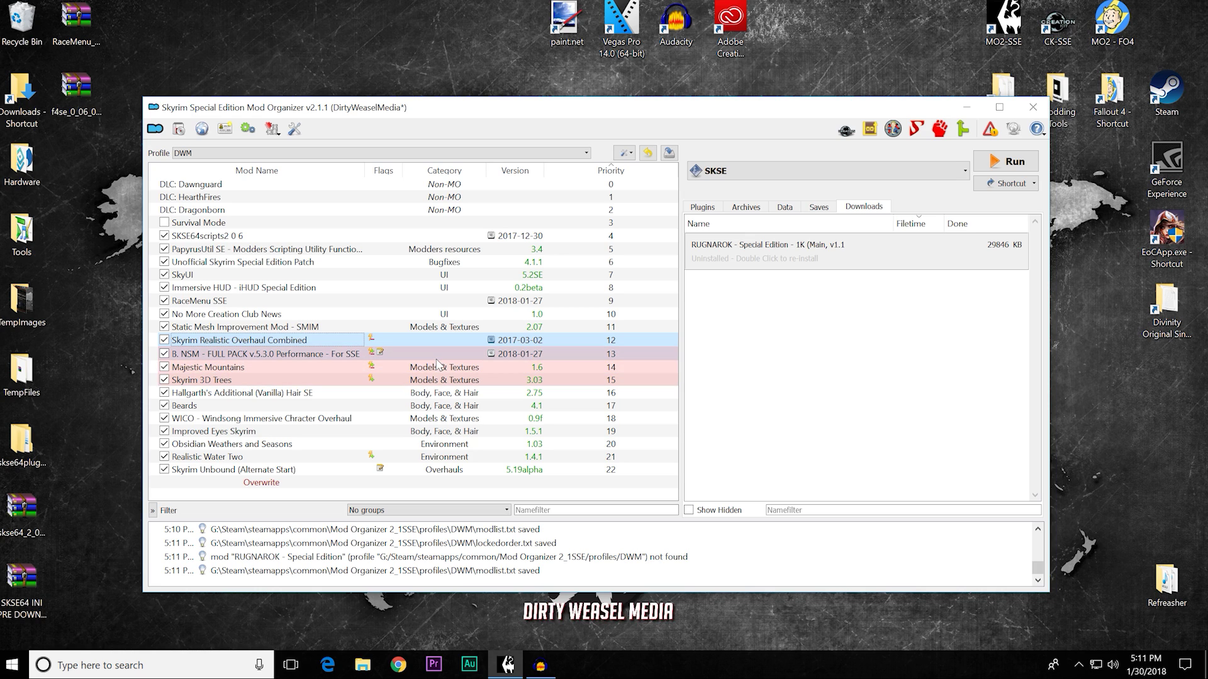
left_click(354, 459)
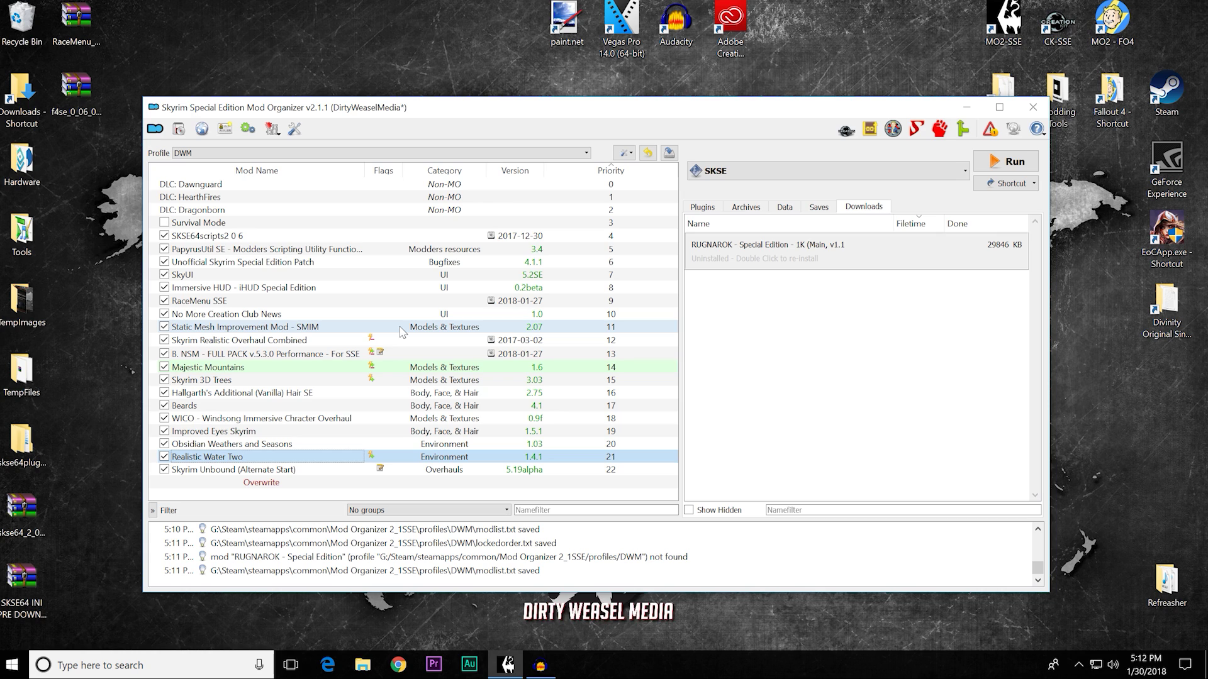
Step: Look through the list of detected archives for the base game and installed mods
left_click(735, 209)
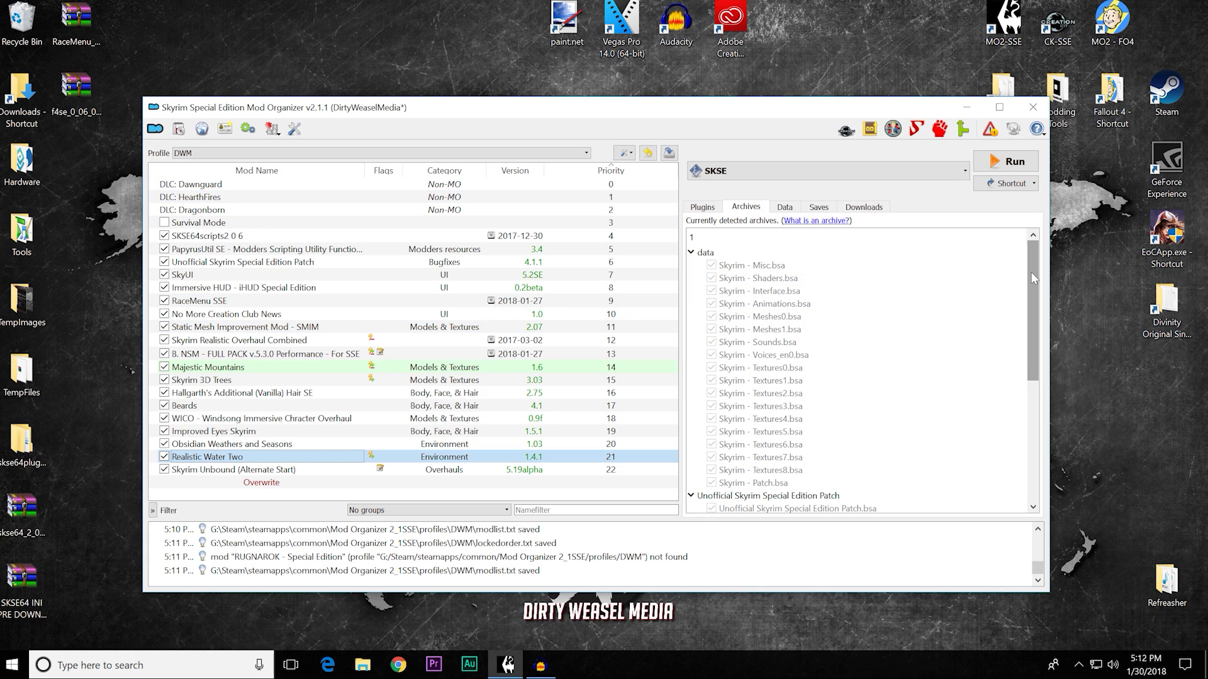
left_click_drag(1027, 283, 1033, 414)
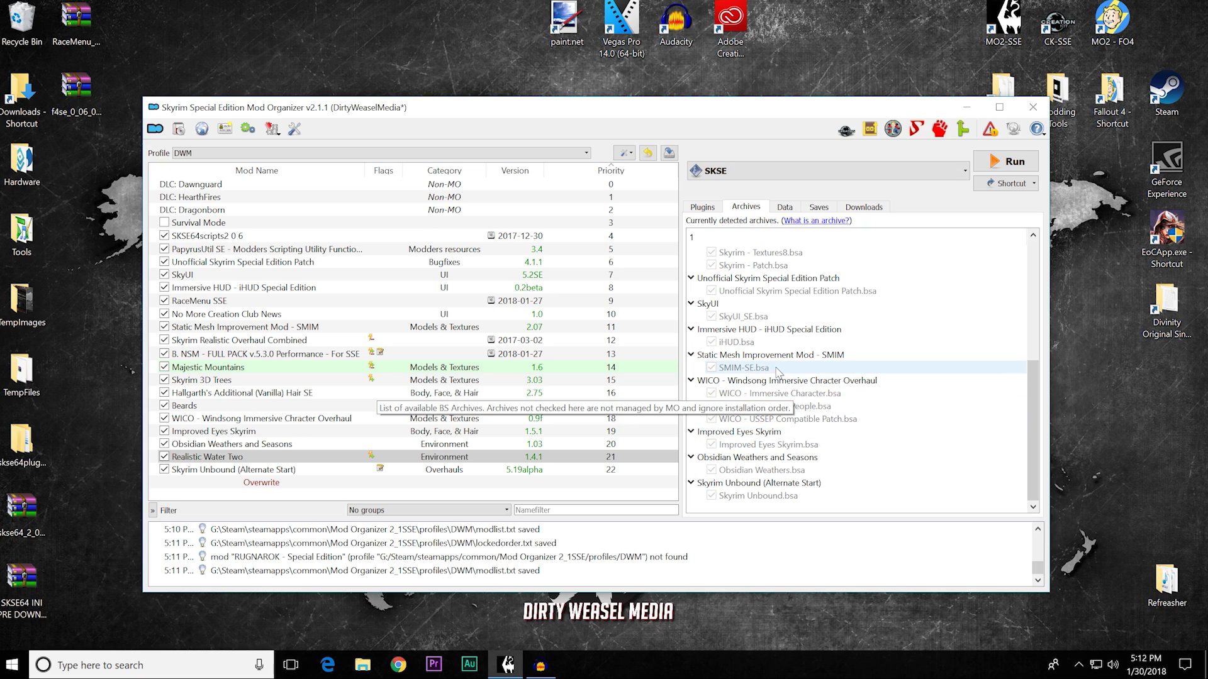
left_click_drag(1032, 394, 1028, 254)
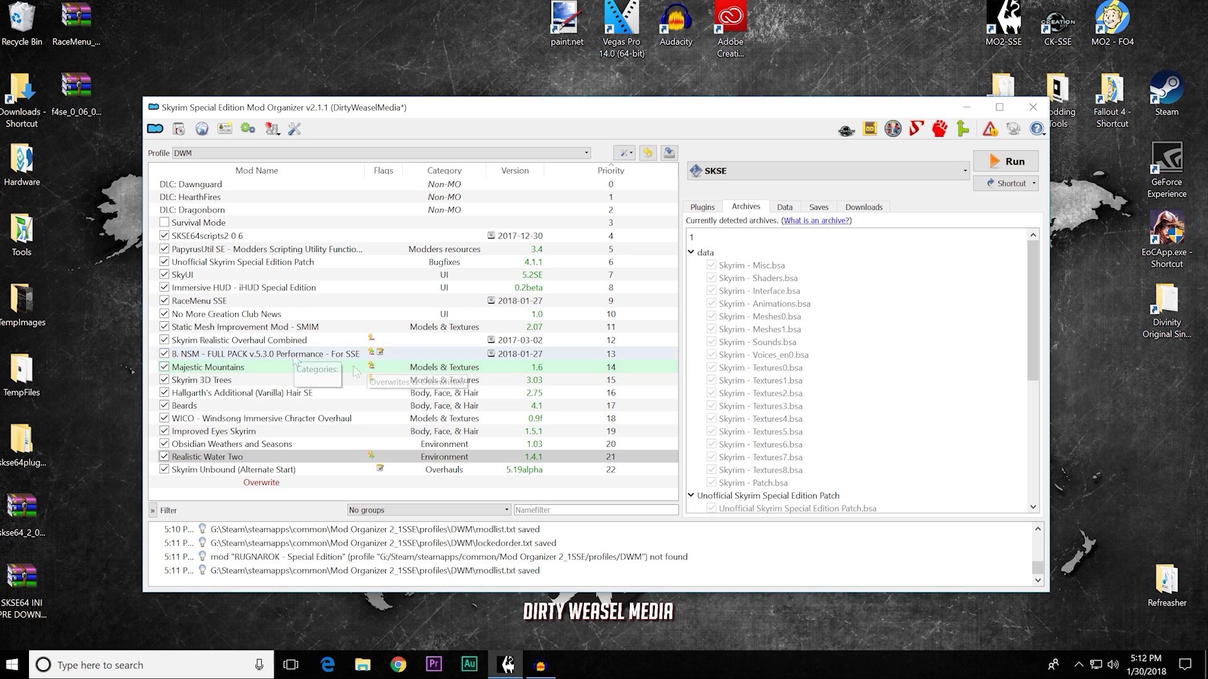
Step: Inspect the file tree of the Majestic Mountains mod for loose files and archives
double_click(296, 370)
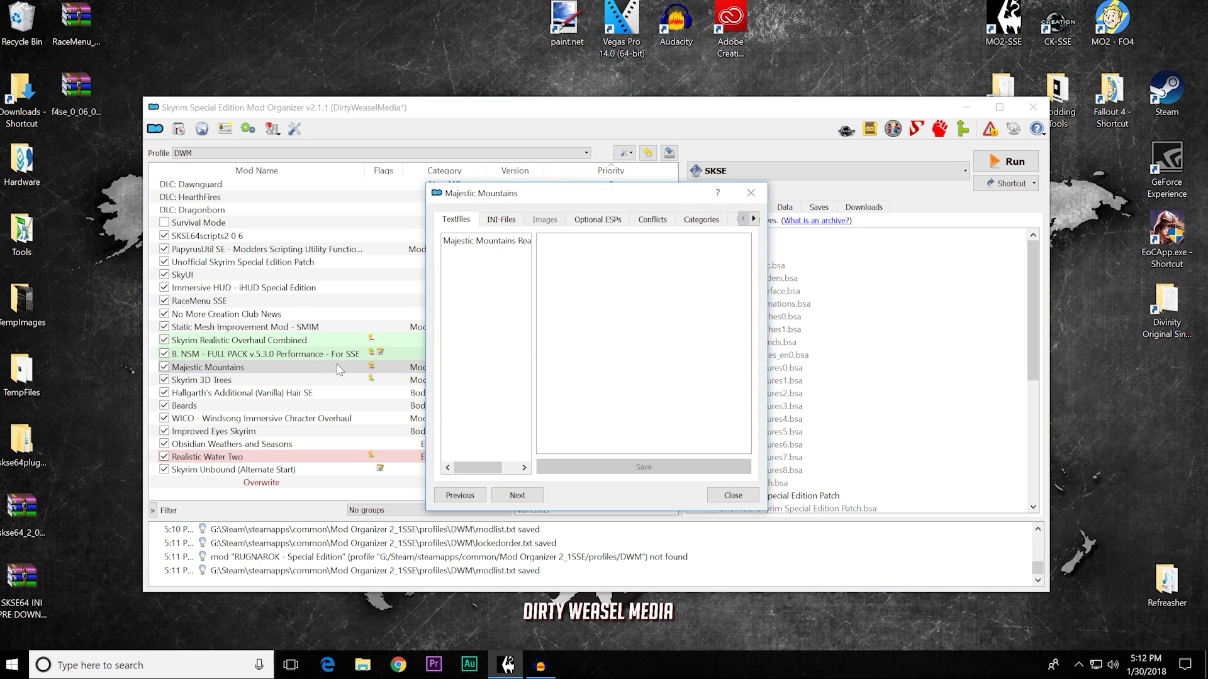
left_click(753, 218)
left_click(753, 219)
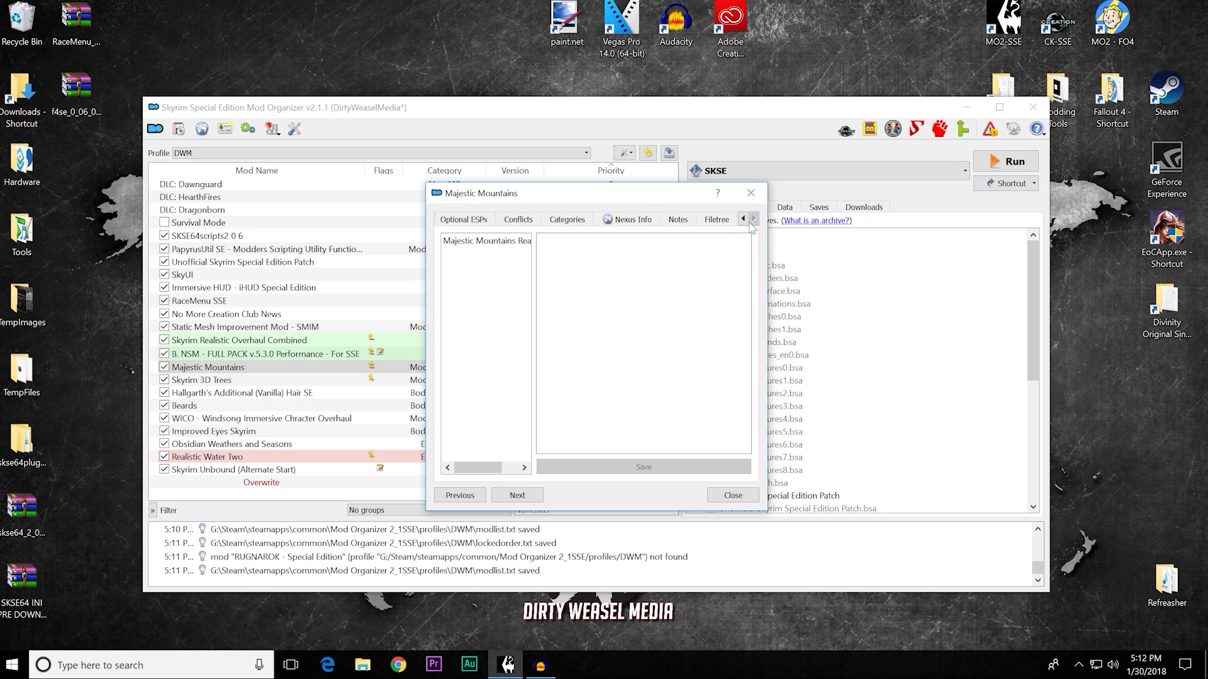
left_click(714, 220)
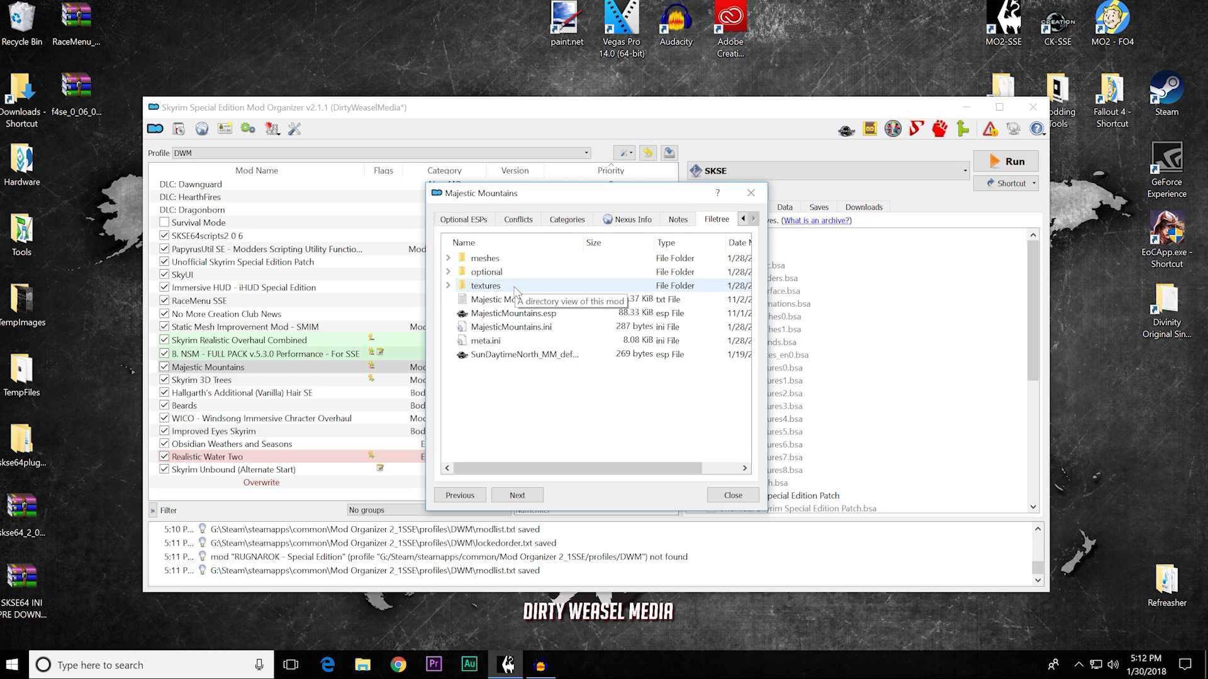
key("Escape")
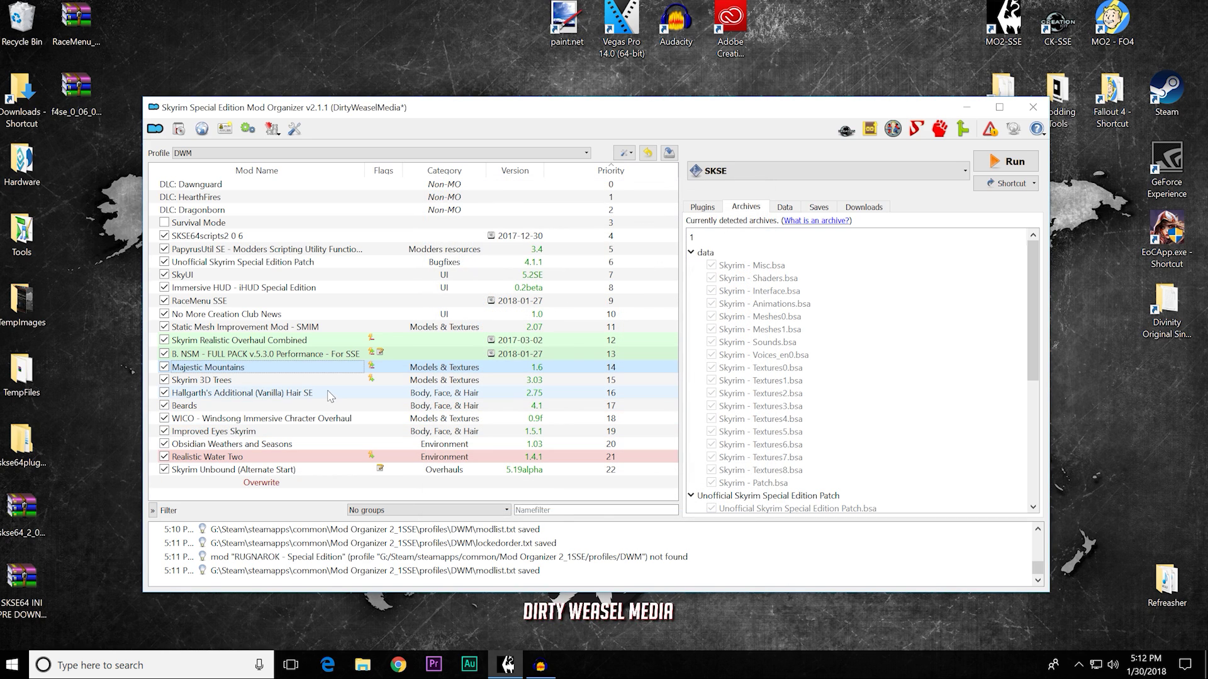
Step: Inspect the file tree of Improved Eyes Skyrim and locate its BSA archive
double_click(299, 432)
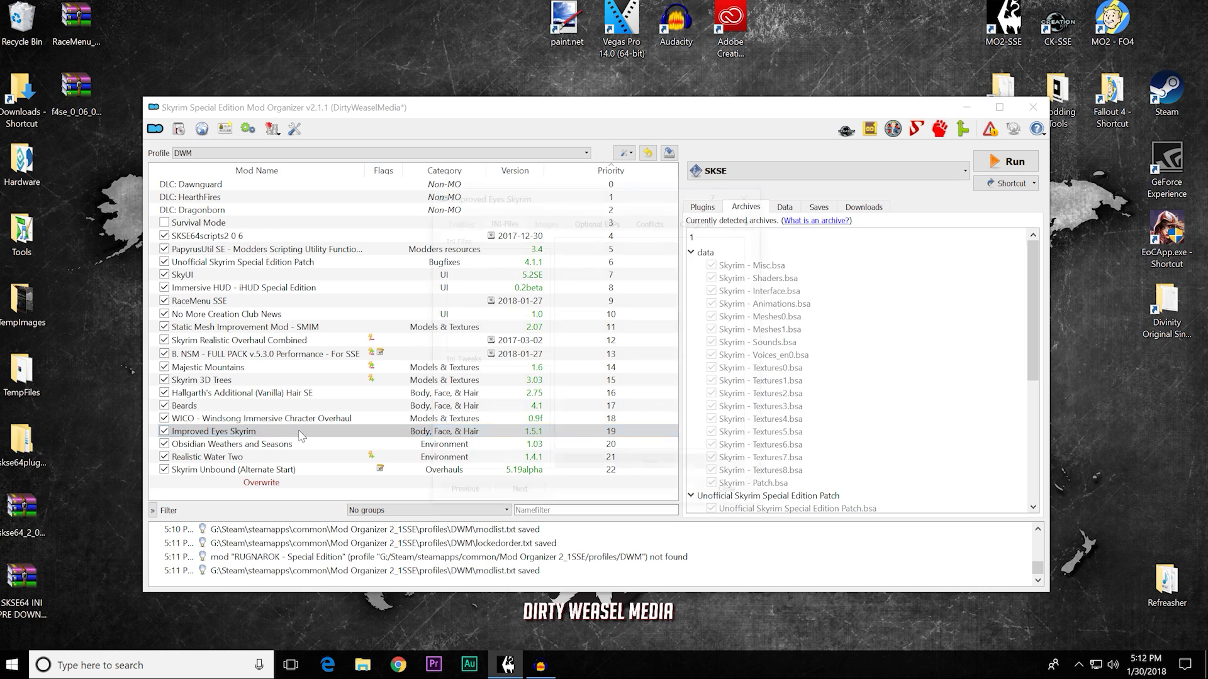
left_click(754, 219)
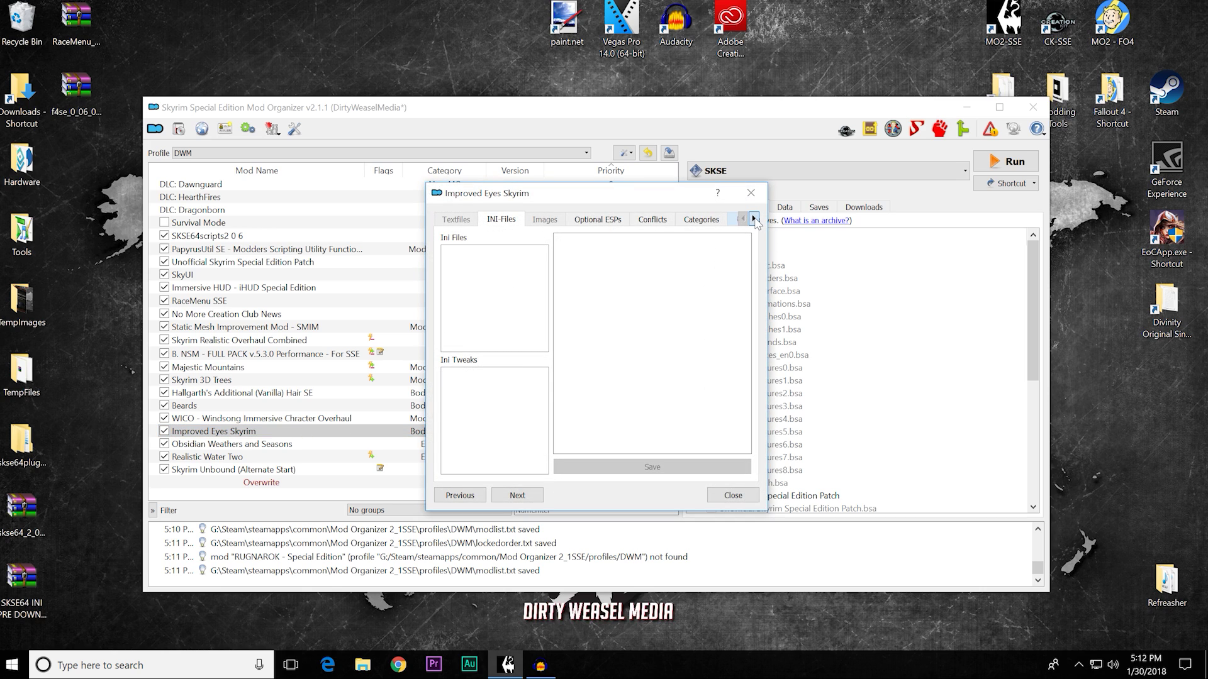
left_click(717, 220)
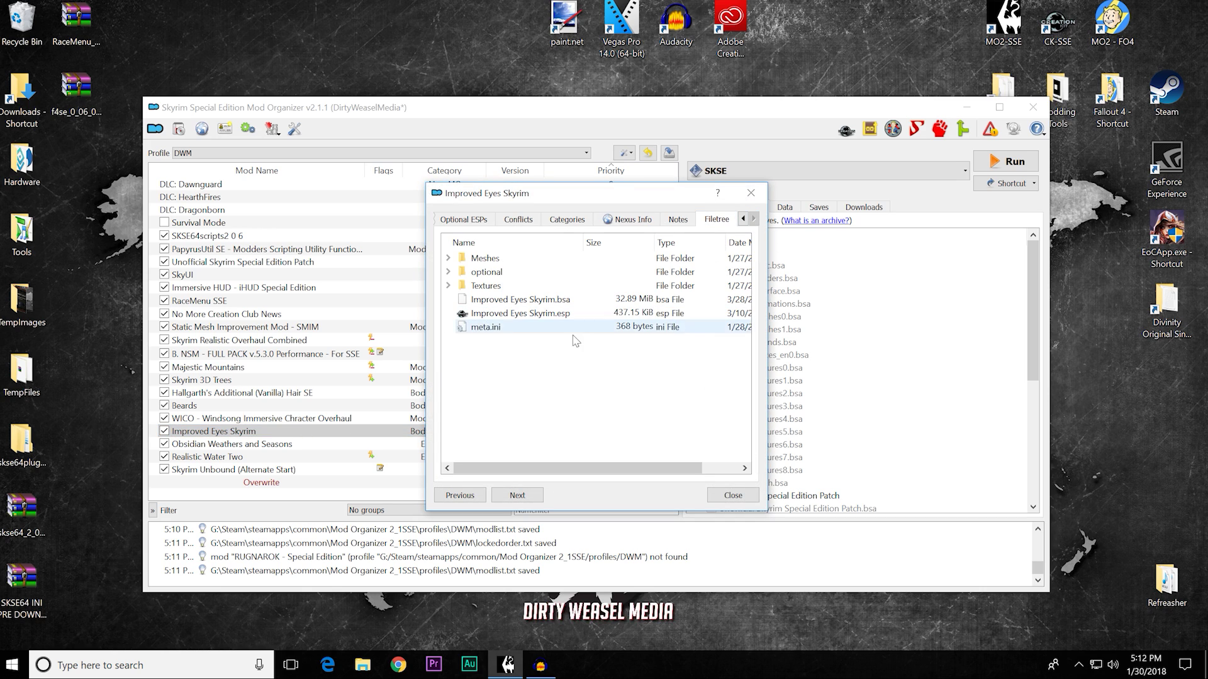
left_click_drag(534, 299, 547, 373)
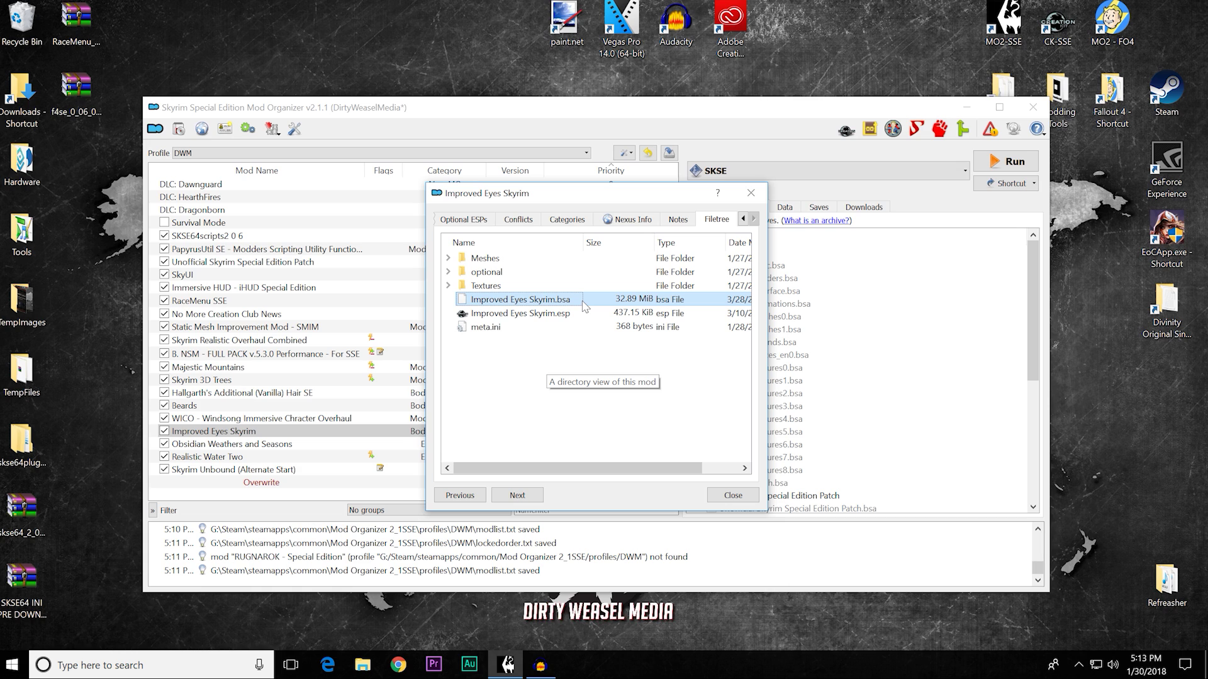
key("Escape")
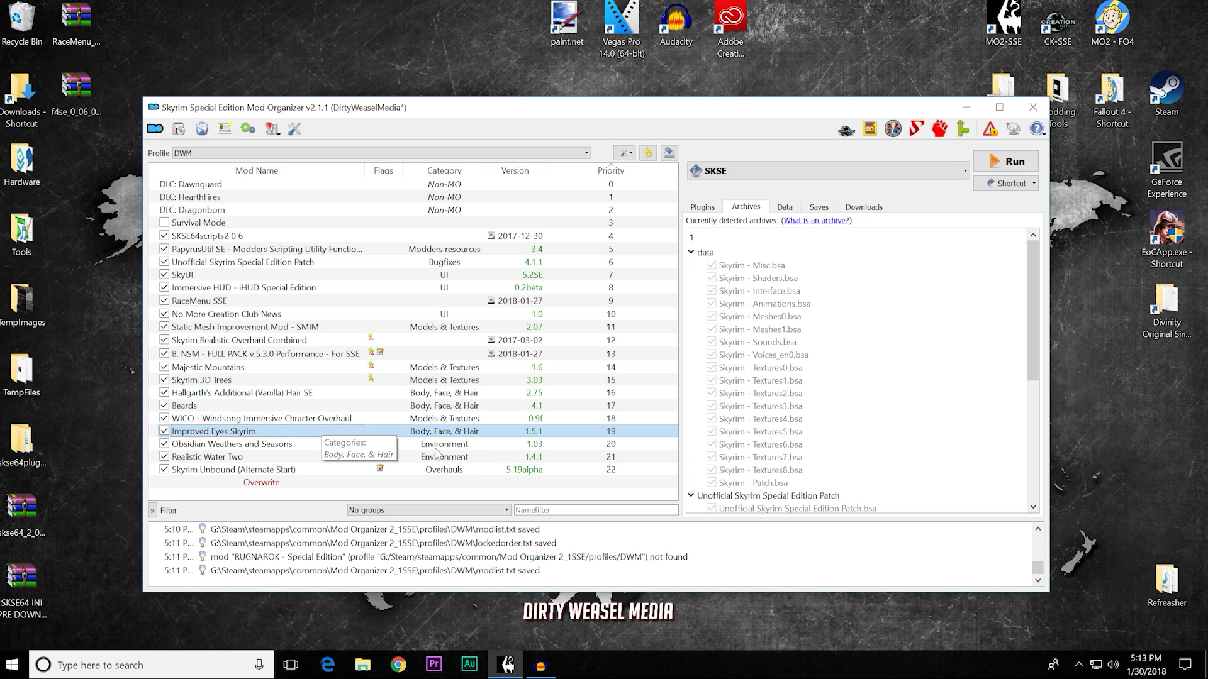
Step: Compare the archive order of WICO - Windsong Immersive Chracter Overhaul and Improved Eyes Skyrim
left_click(257, 422)
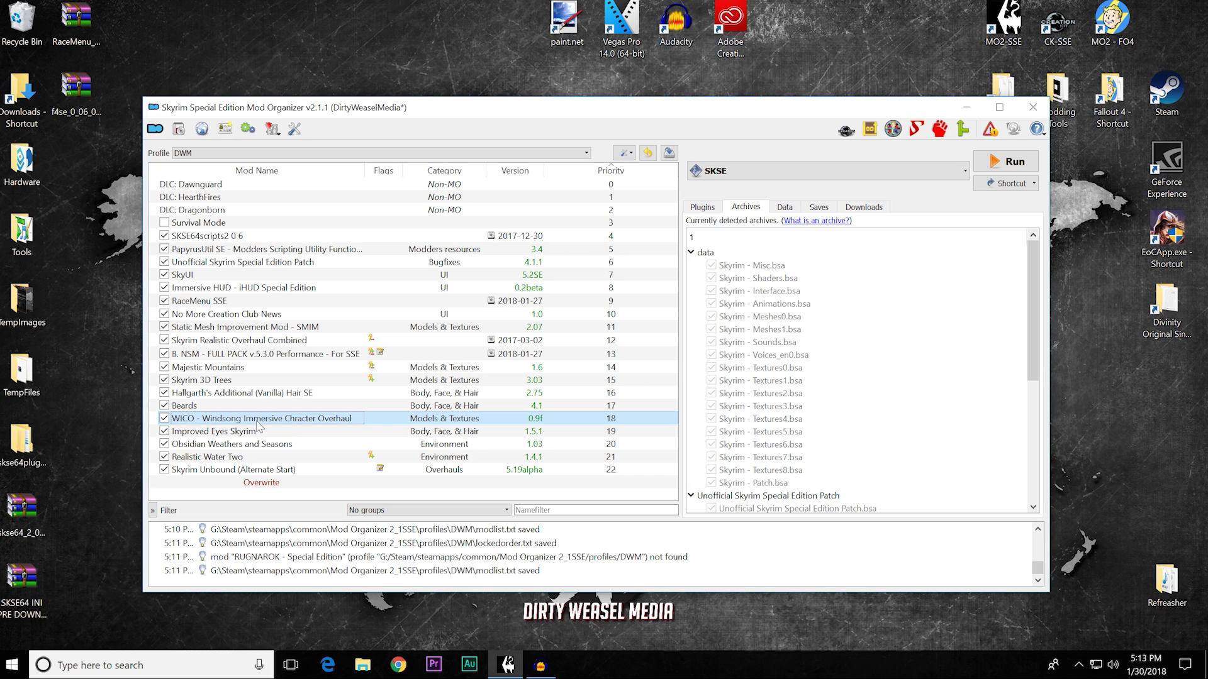
left_click_drag(1031, 308, 1027, 411)
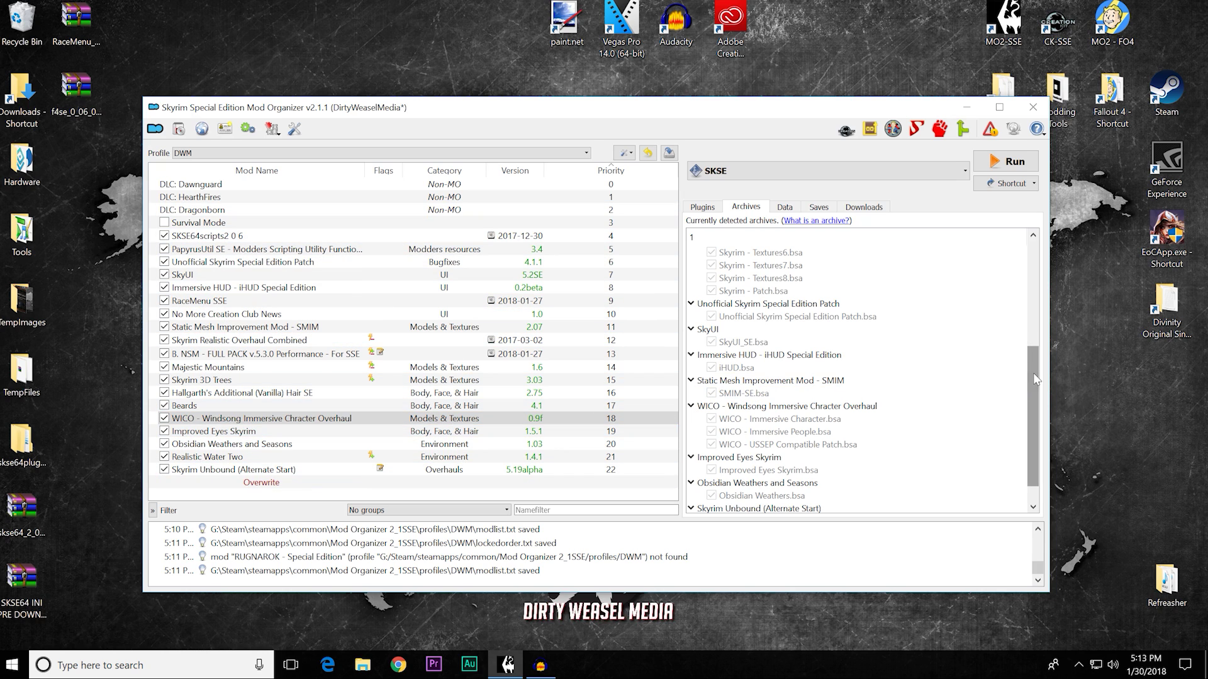
left_click_drag(1033, 378, 1030, 406)
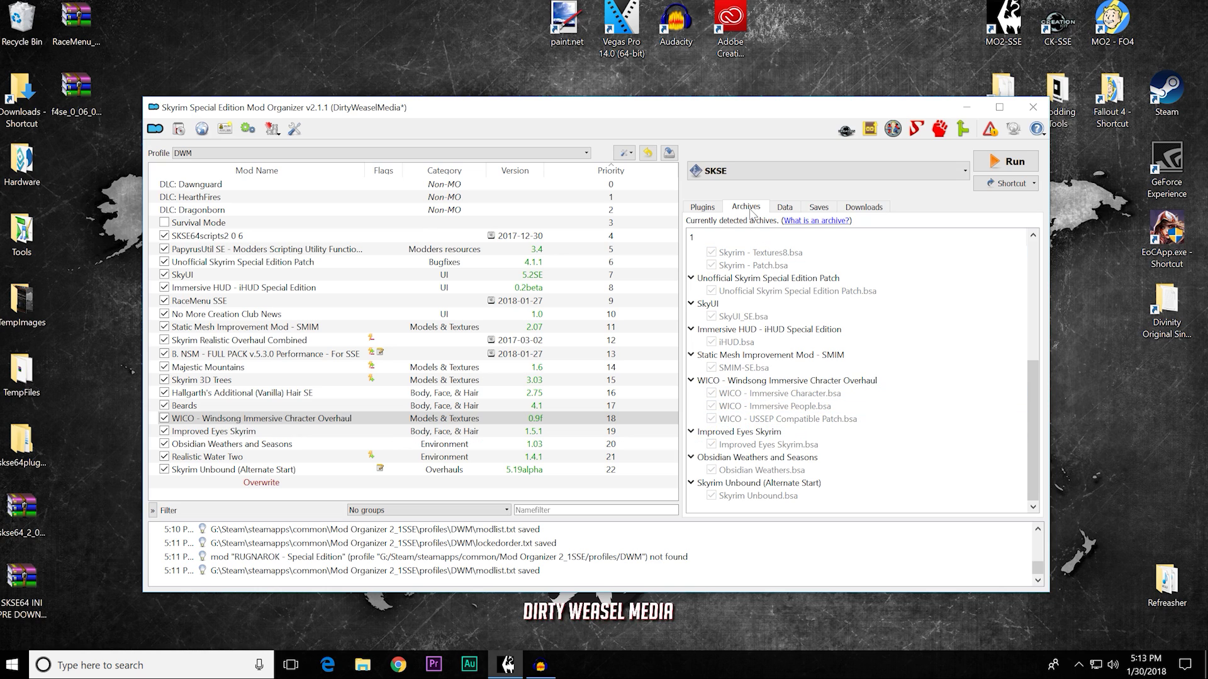
Step: Move Improved Eyes Skyrim above WICO - Windsong Immersive Chracter Overhaul in the mod order
left_click(278, 418)
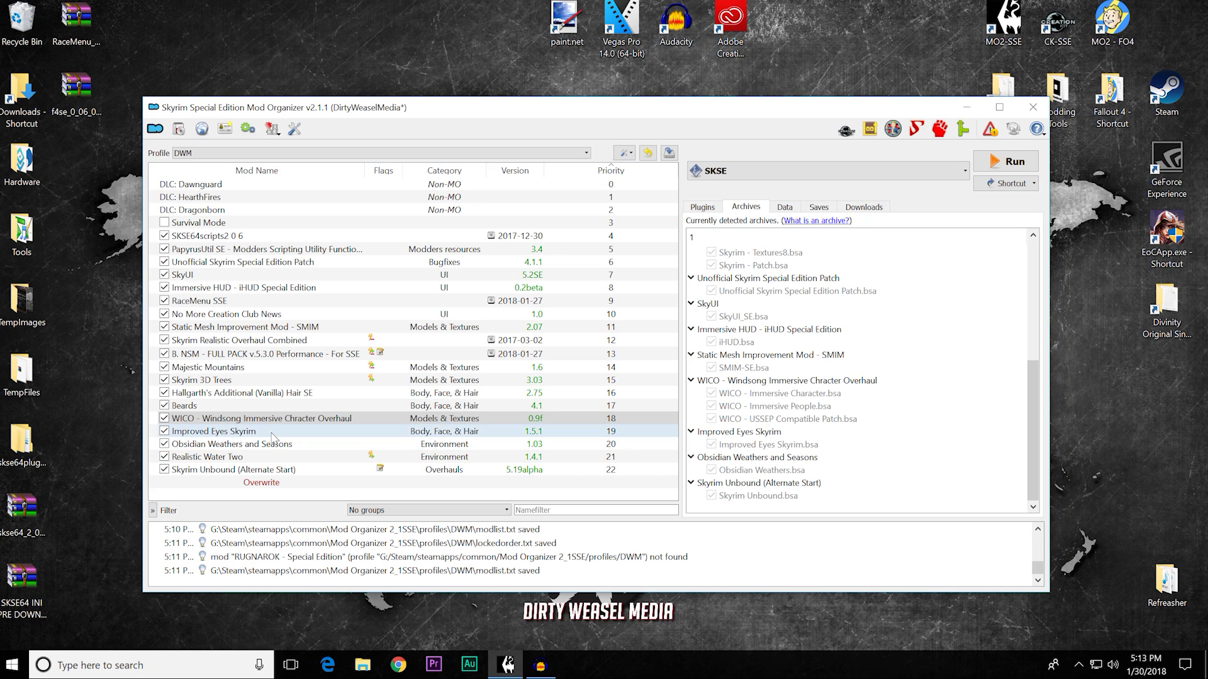
left_click_drag(272, 434, 278, 415)
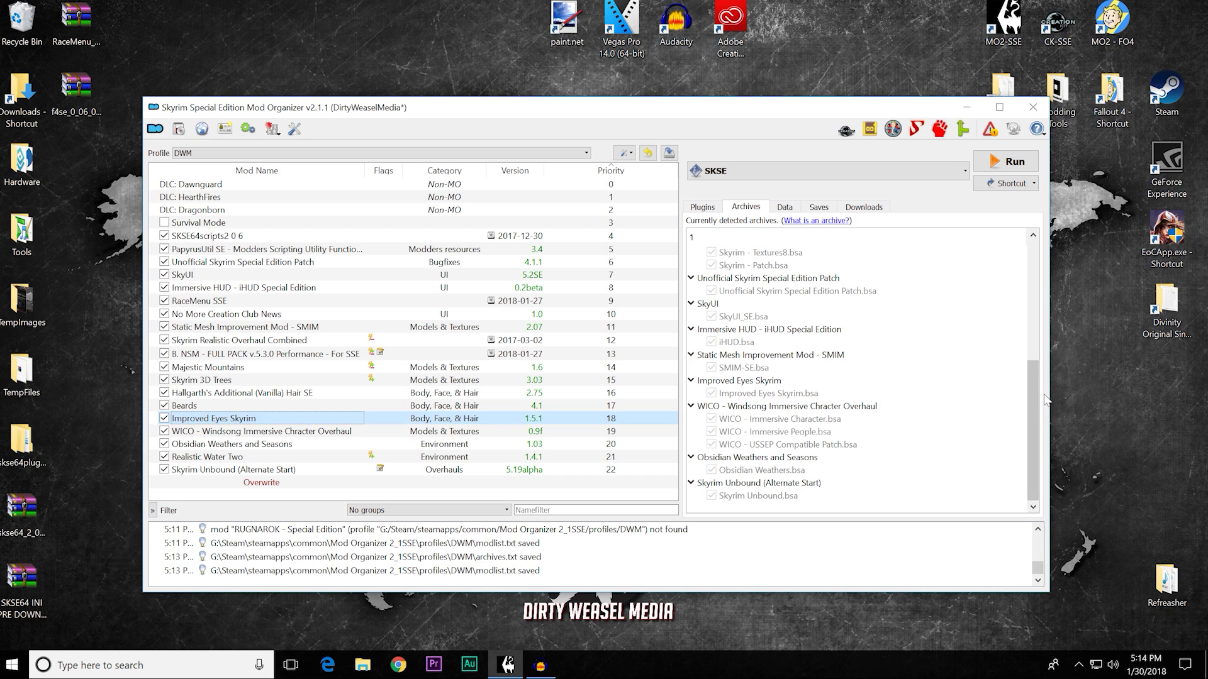
Step: Check the archive order and locate Unofficial Skyrim Special Edition Patch in the mod list
mouse_move(1038, 398)
left_mouse_down()
mouse_move(1035, 361)
mouse_move(1028, 409)
left_mouse_up()
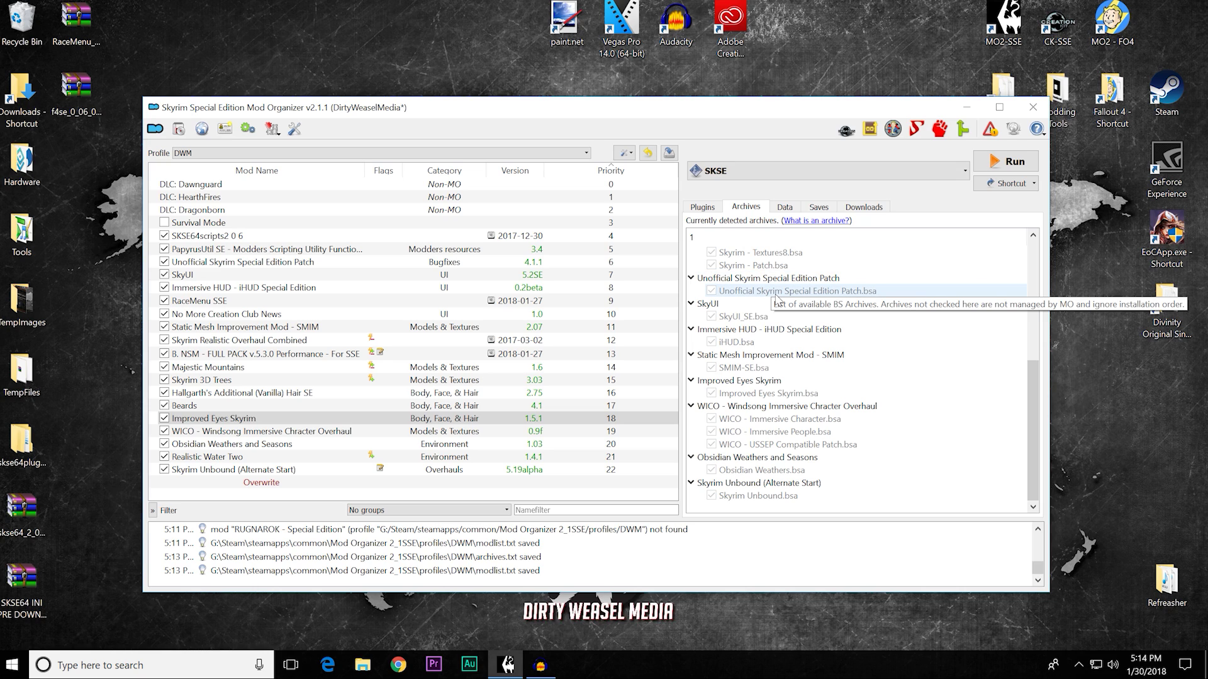
left_click(321, 267)
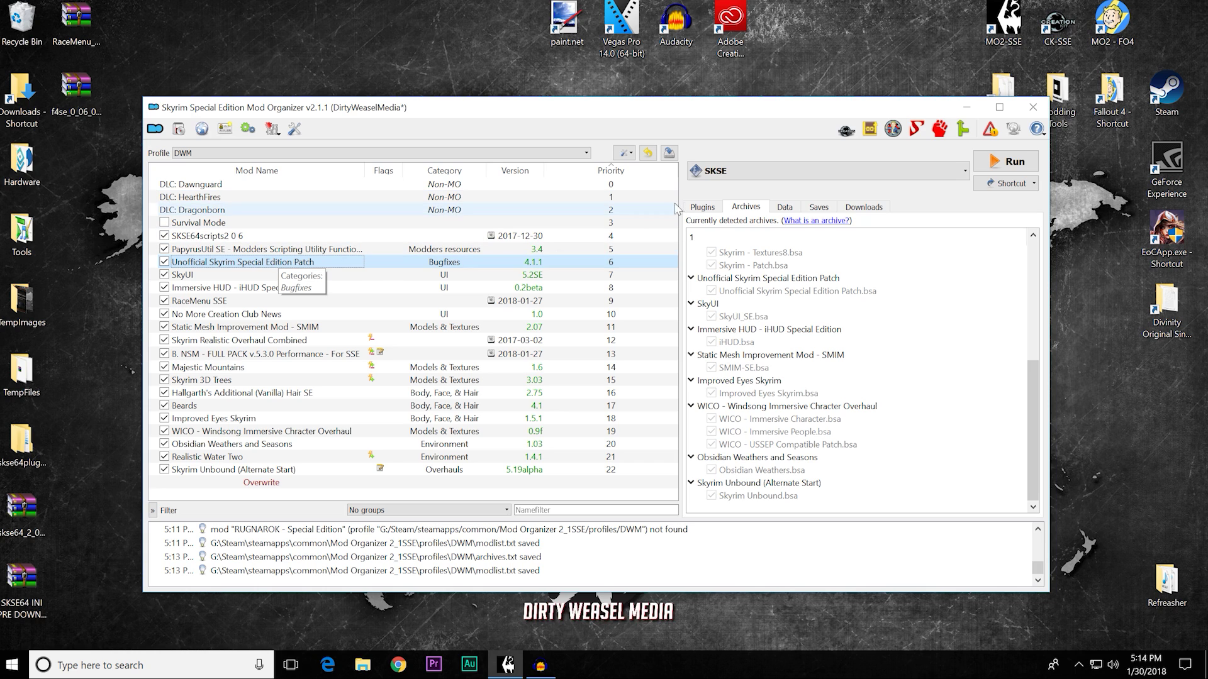
Step: Compare the plugin order with the archive order for Unofficial Skyrim Special Edition Patch and SkyUI
left_click(698, 207)
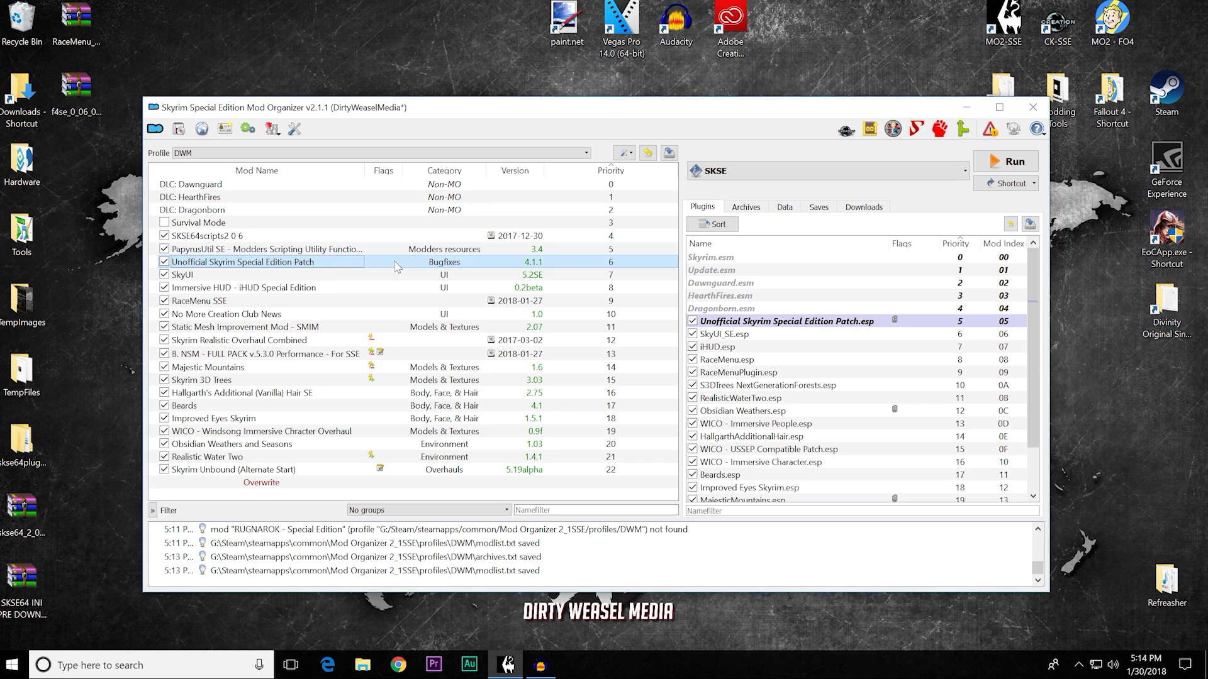
left_click(357, 269)
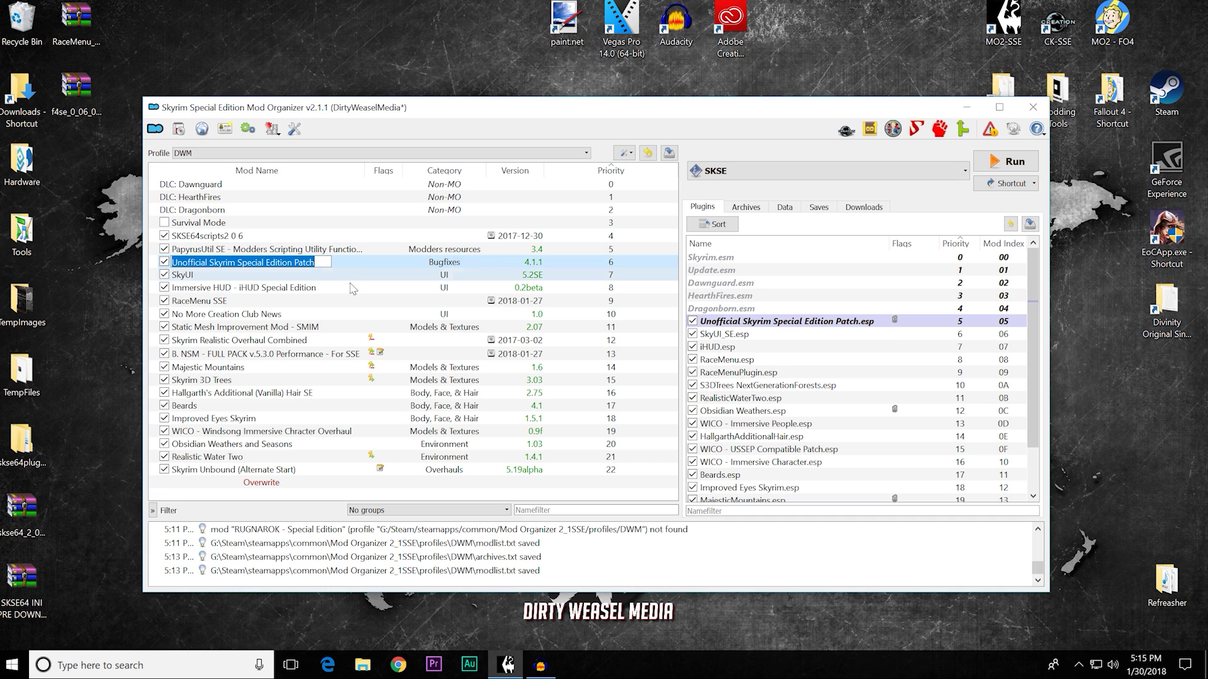
left_click(351, 279)
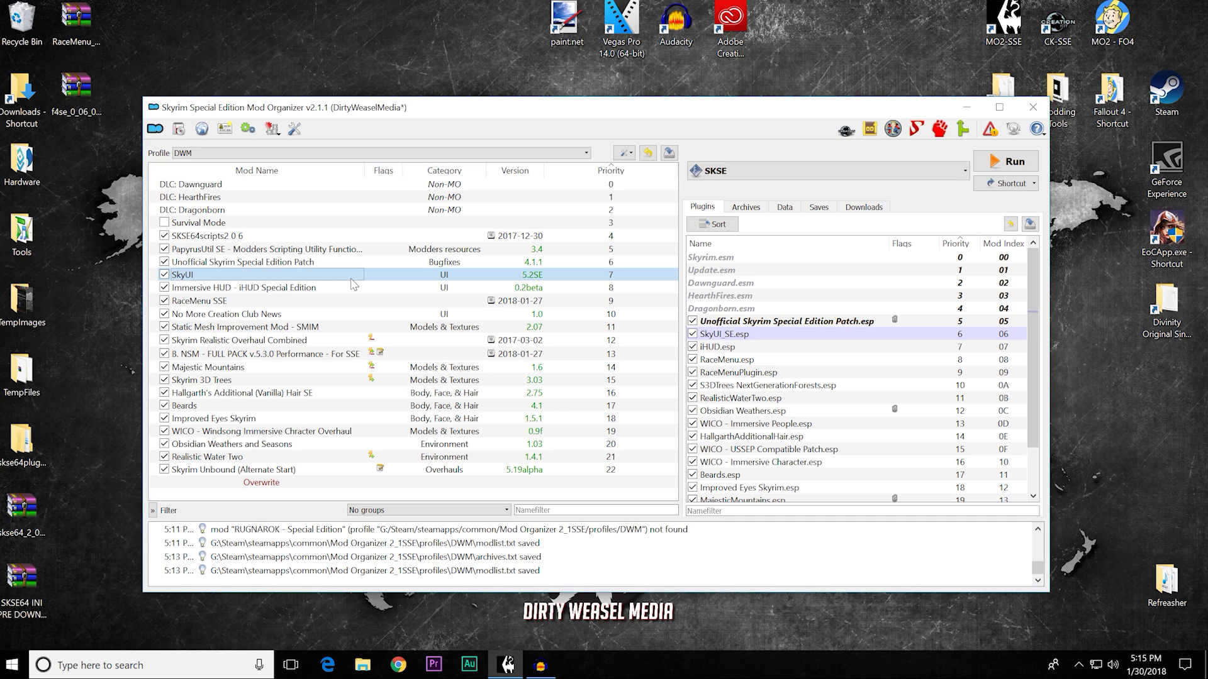
left_click(759, 209)
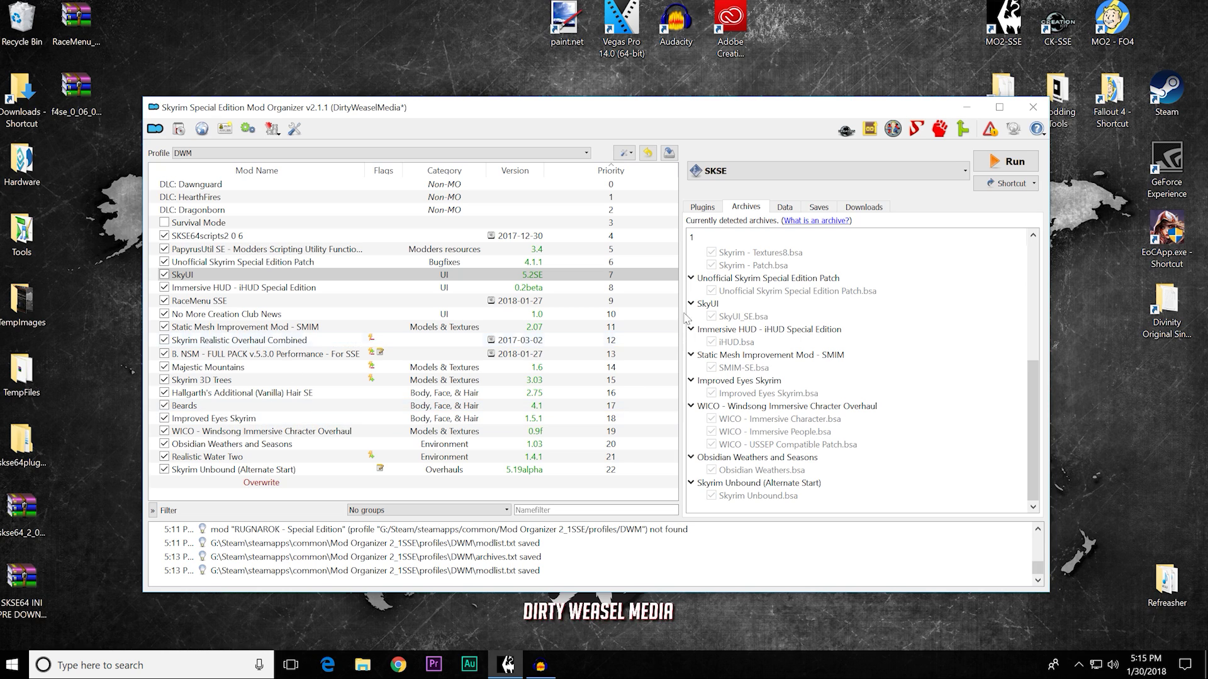
left_click(702, 207)
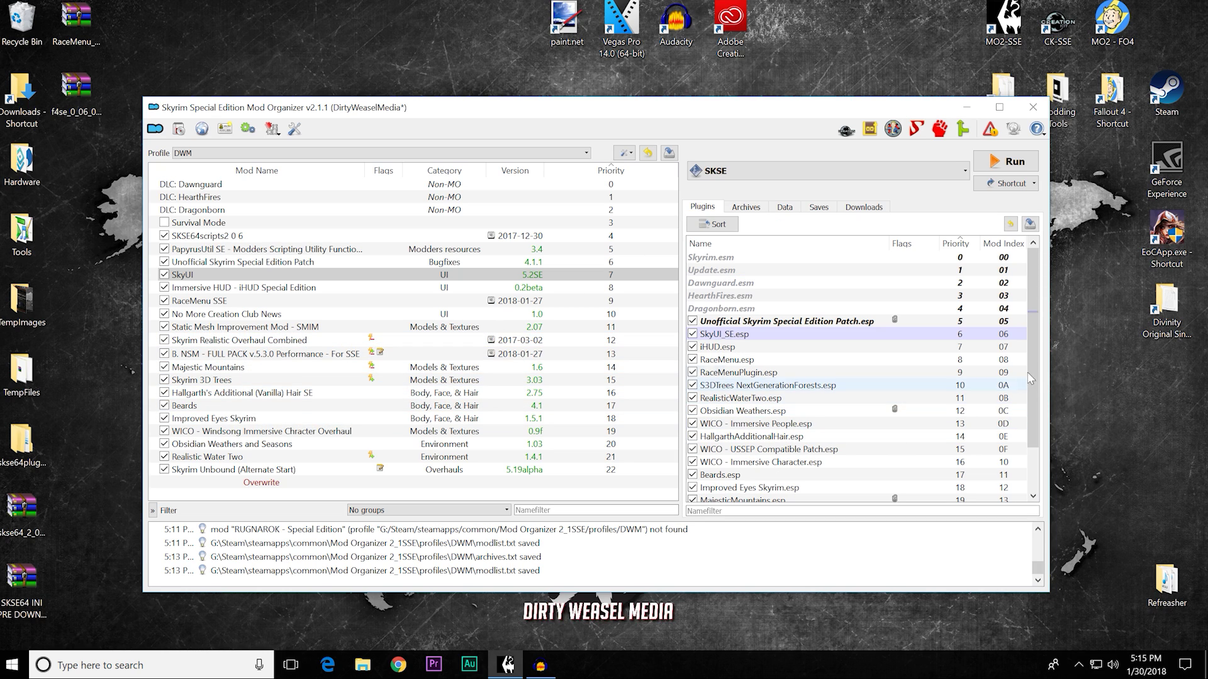
left_click_drag(1032, 399, 1044, 337)
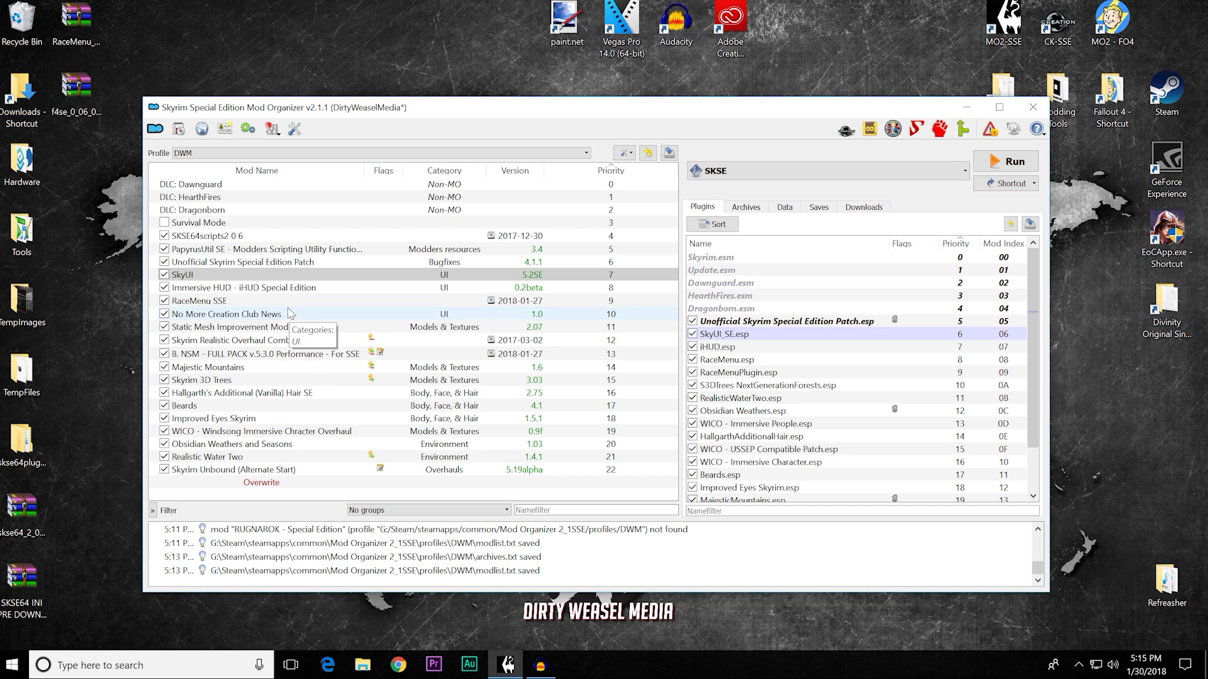
Step: Open SkyUI's mod information and review its INI files, images, optional ESPs and file conflicts
key("Return")
left_click_drag(763, 259, 1044, 260)
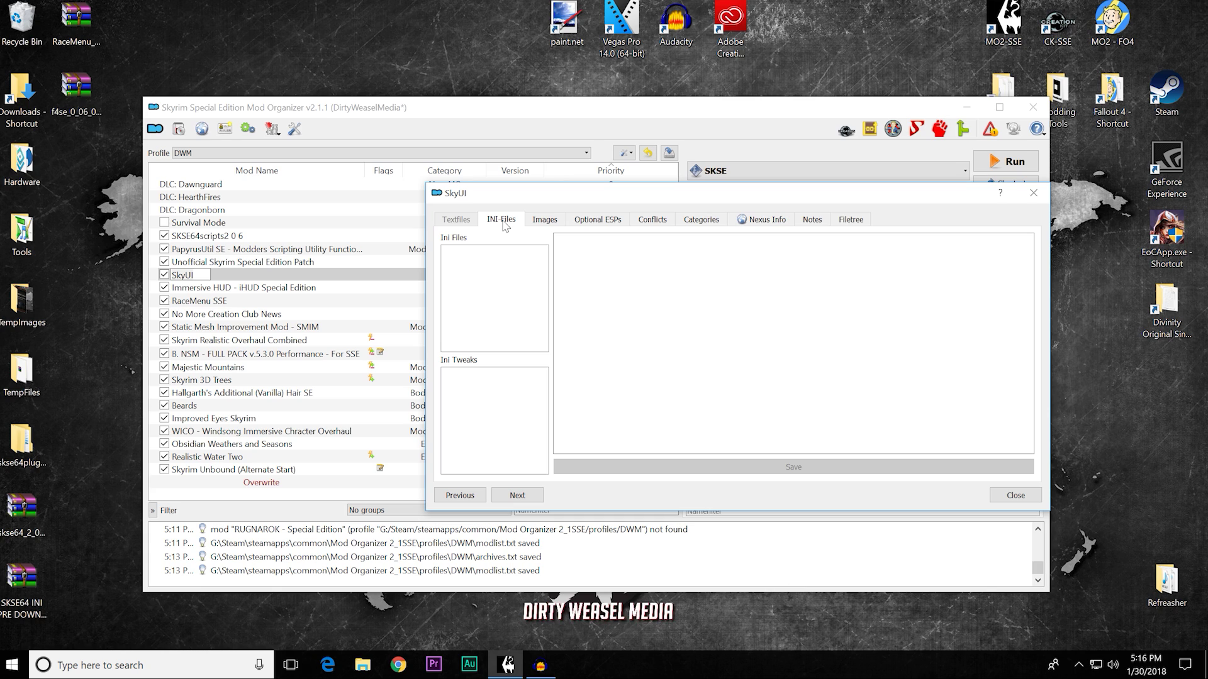
left_click(545, 225)
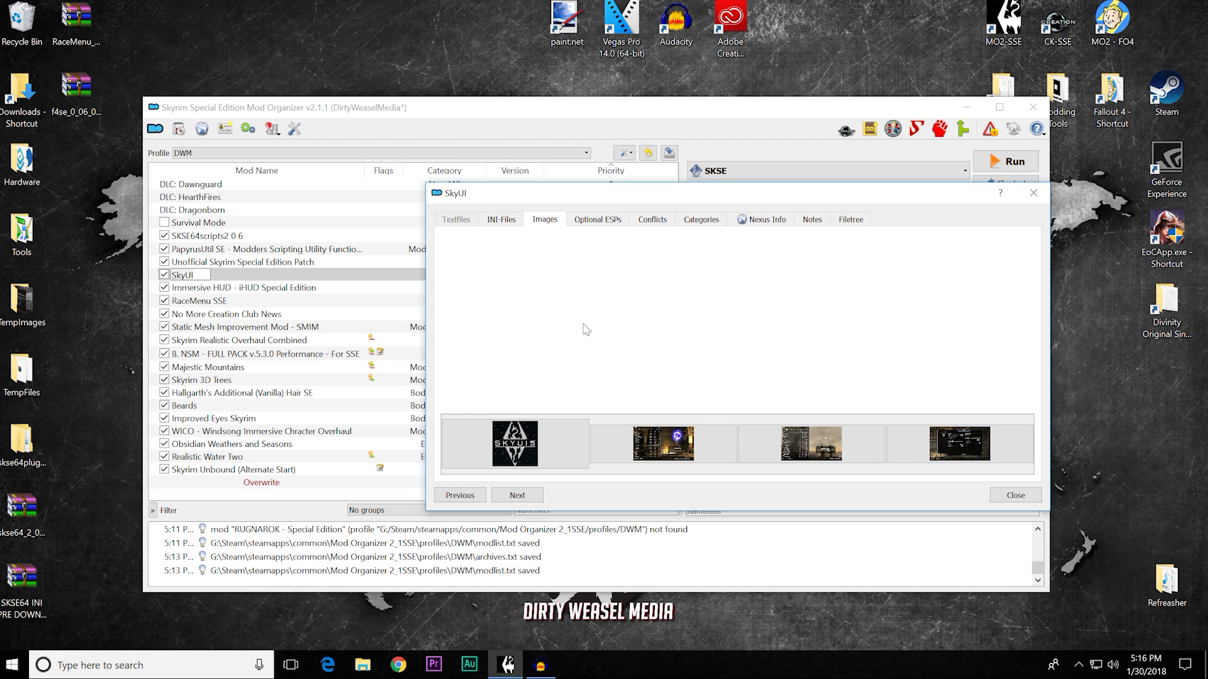
left_click(604, 224)
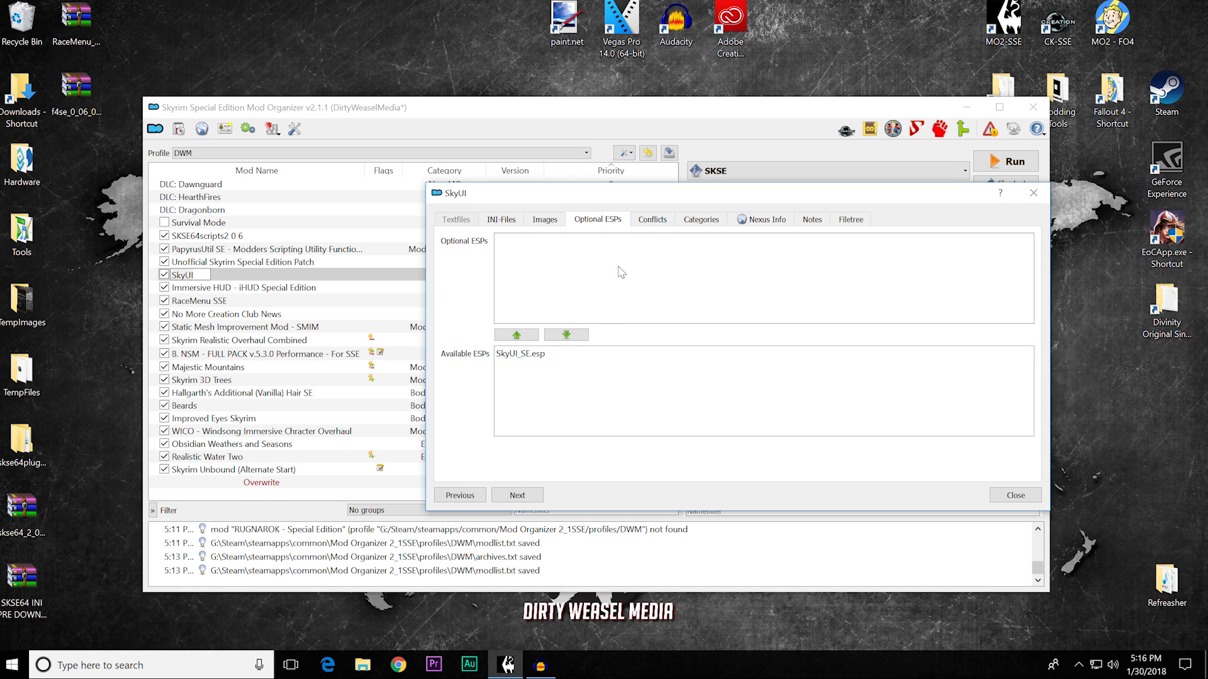
left_click(653, 220)
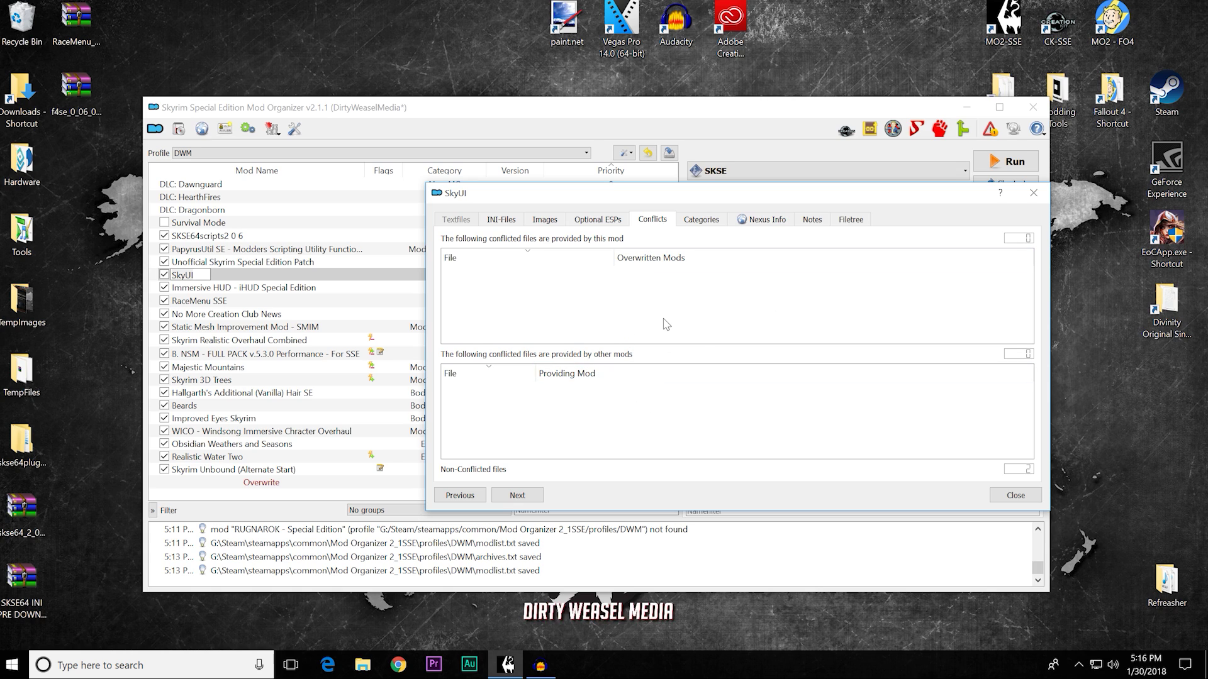
Step: Review SkyUI's category assignments and its Nexus information, including the description and version
left_click(699, 219)
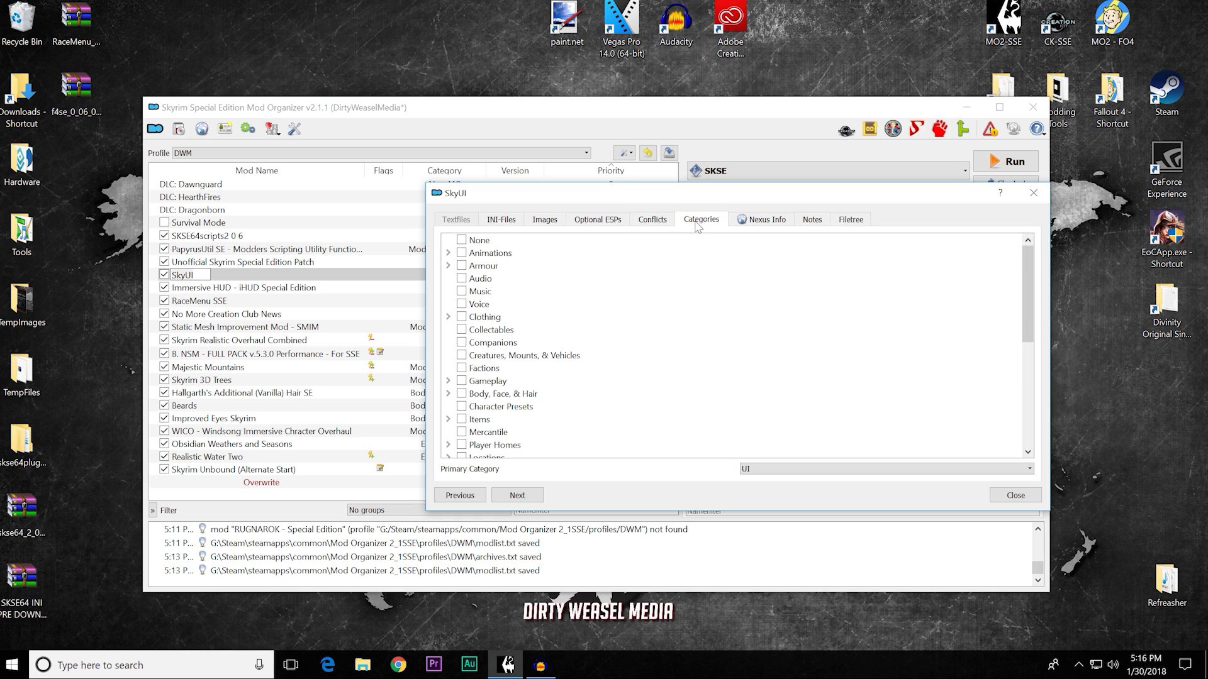
left_click_drag(1031, 270, 1031, 374)
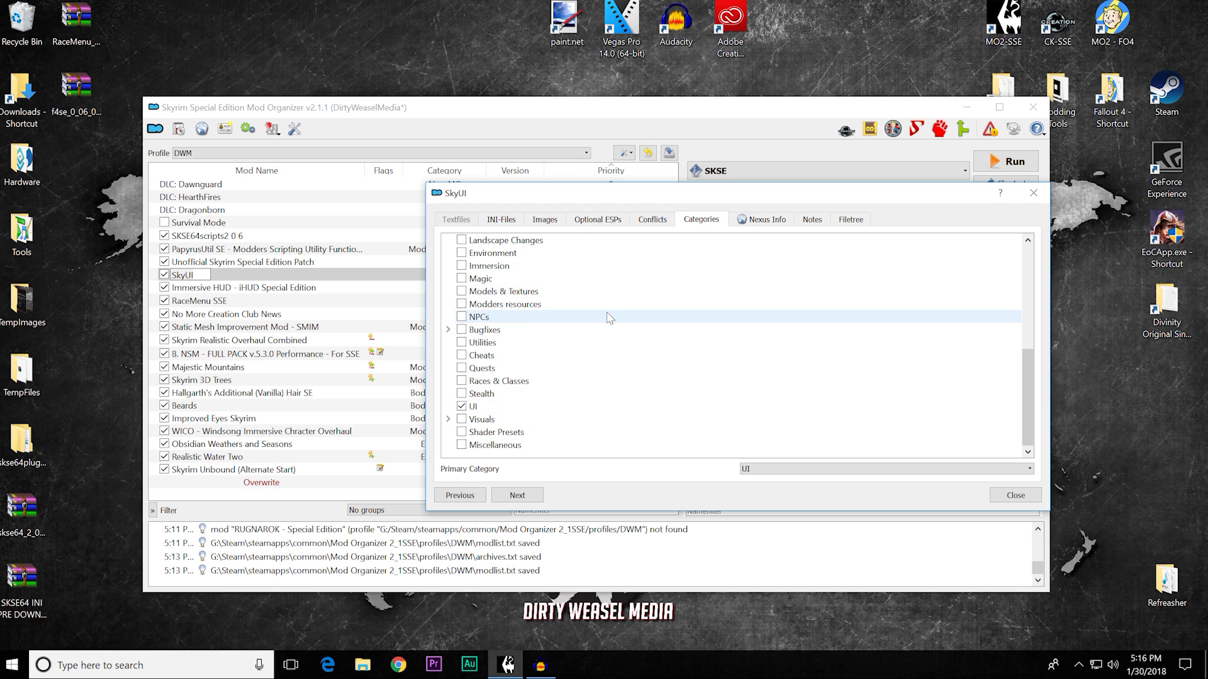
left_click_drag(1032, 381, 1032, 276)
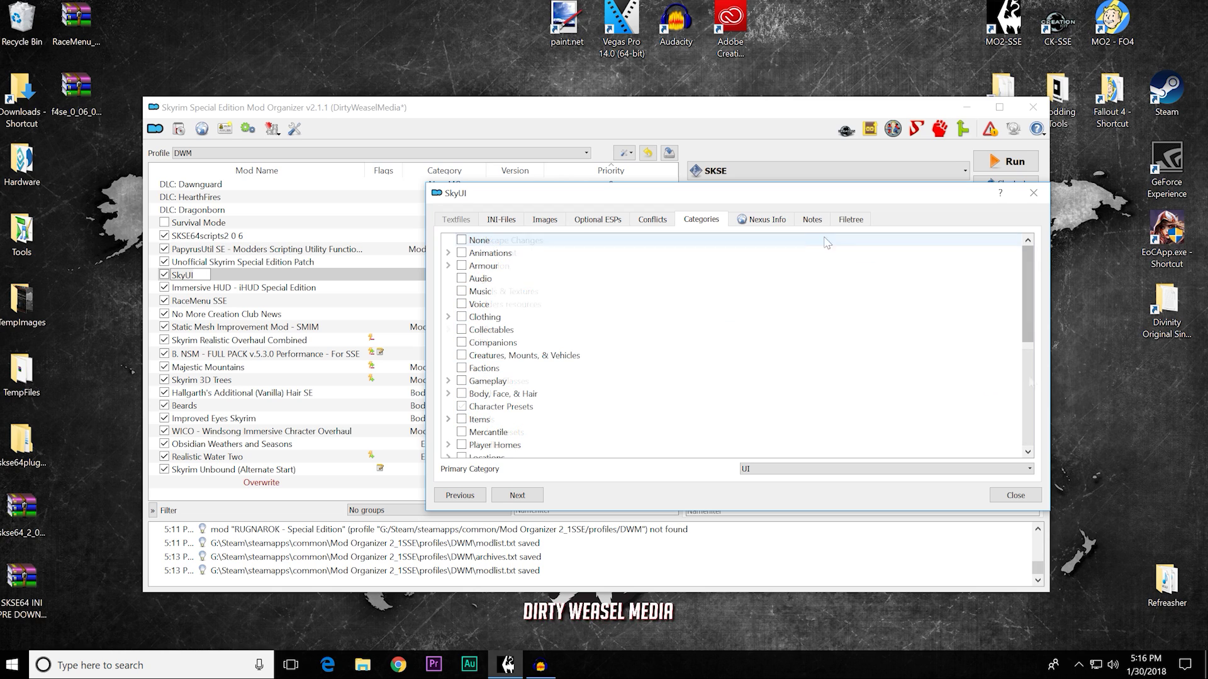
left_click(767, 220)
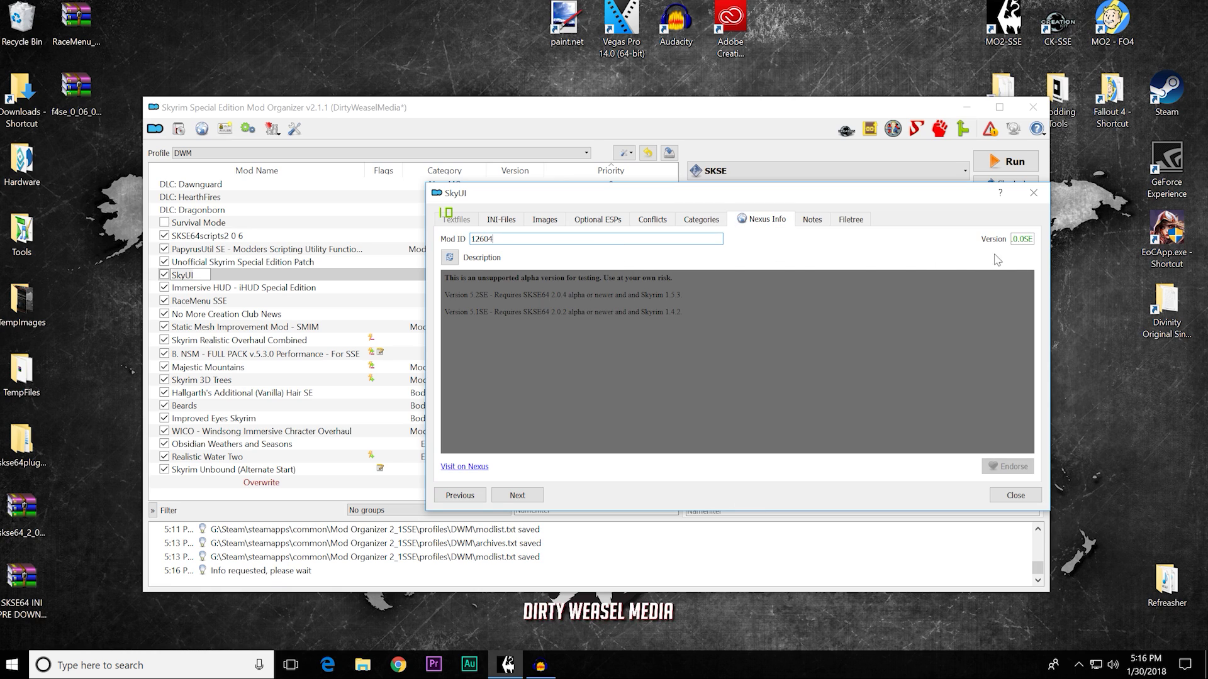
mouse_move(1014, 254)
Step: Inspect SkyUI's notes, file tree and fomod folder, close its information, and check SkyUI_SE.bsa among the detected archives
left_click(809, 221)
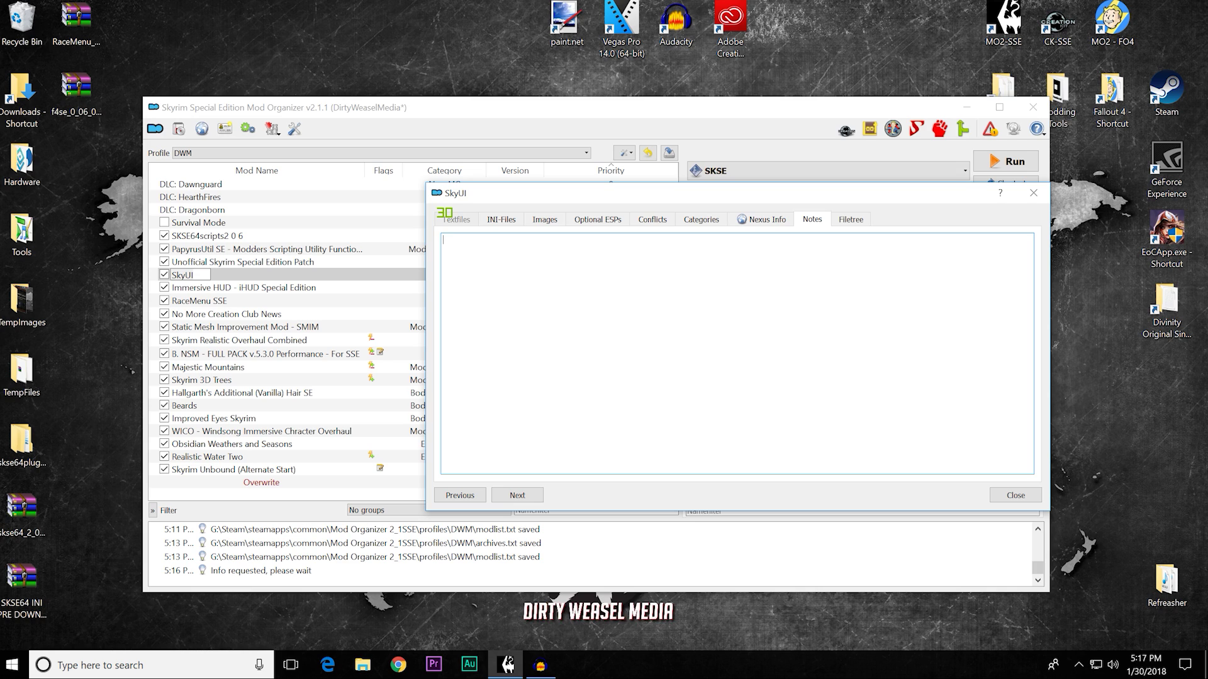
left_click(853, 225)
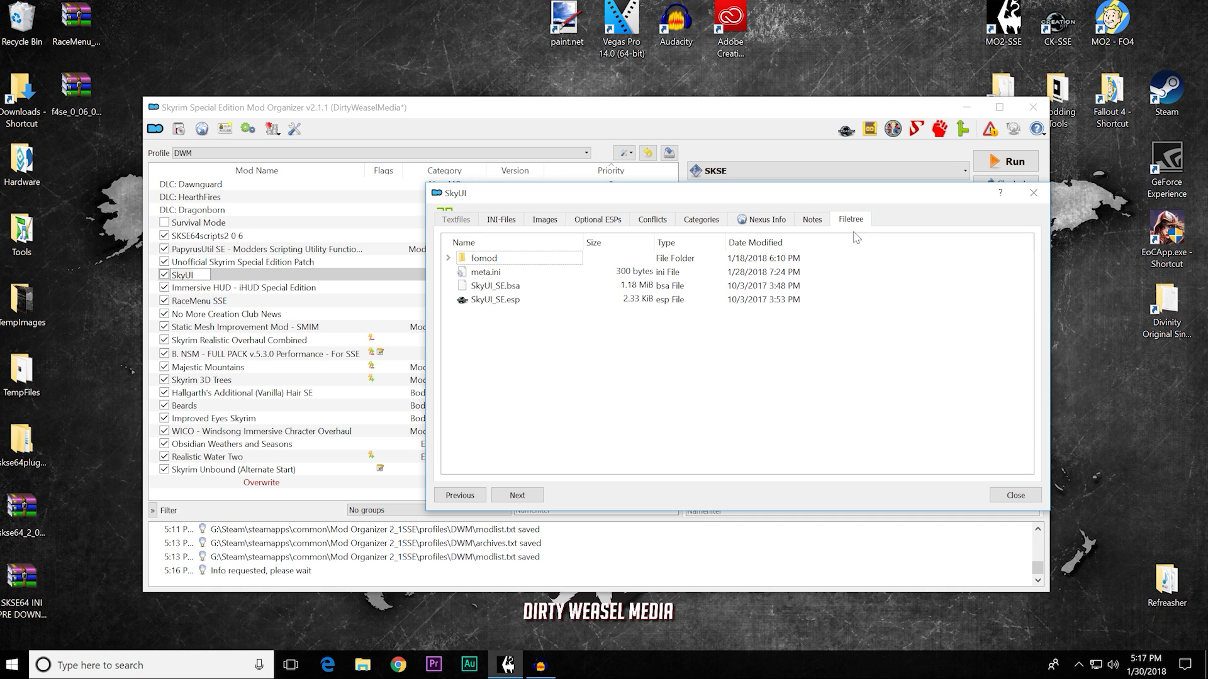
left_click(448, 260)
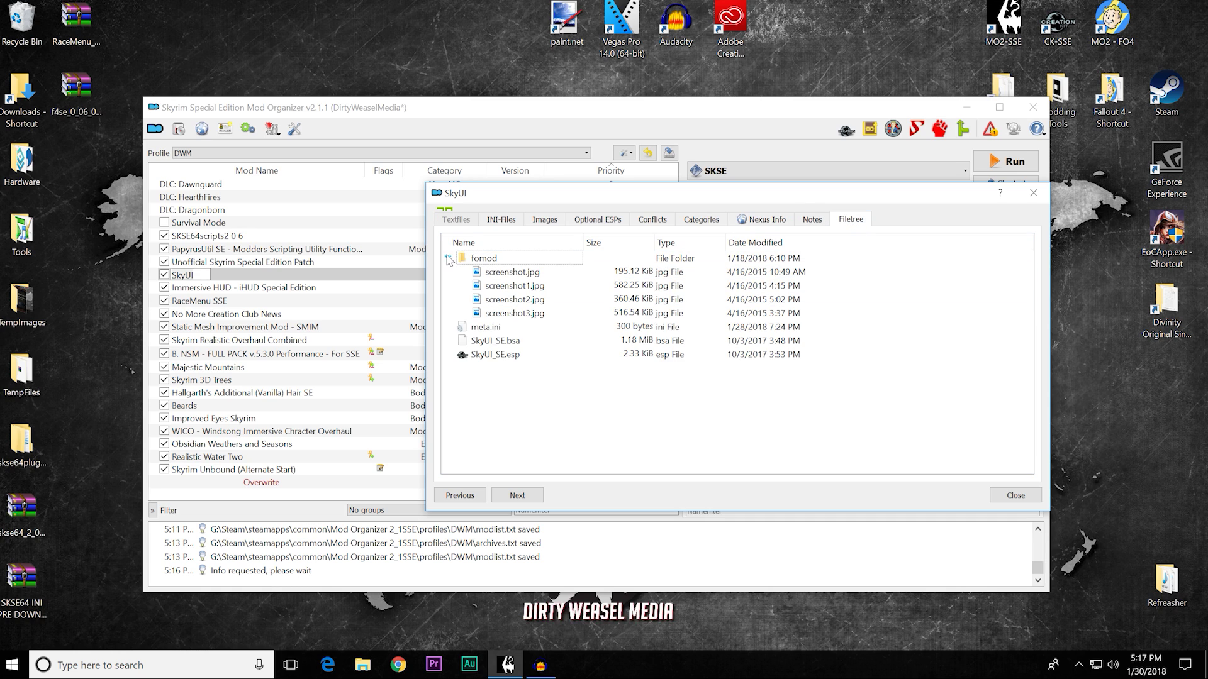
left_click(448, 259)
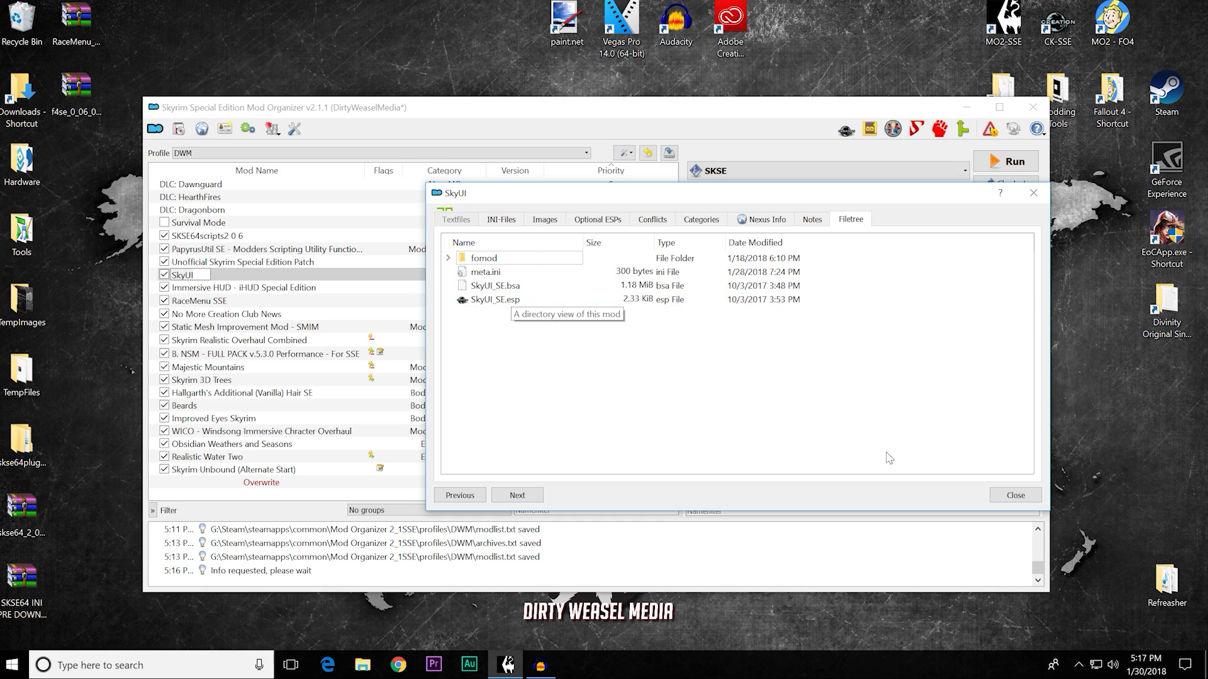
left_click(1006, 496)
left_click(745, 210)
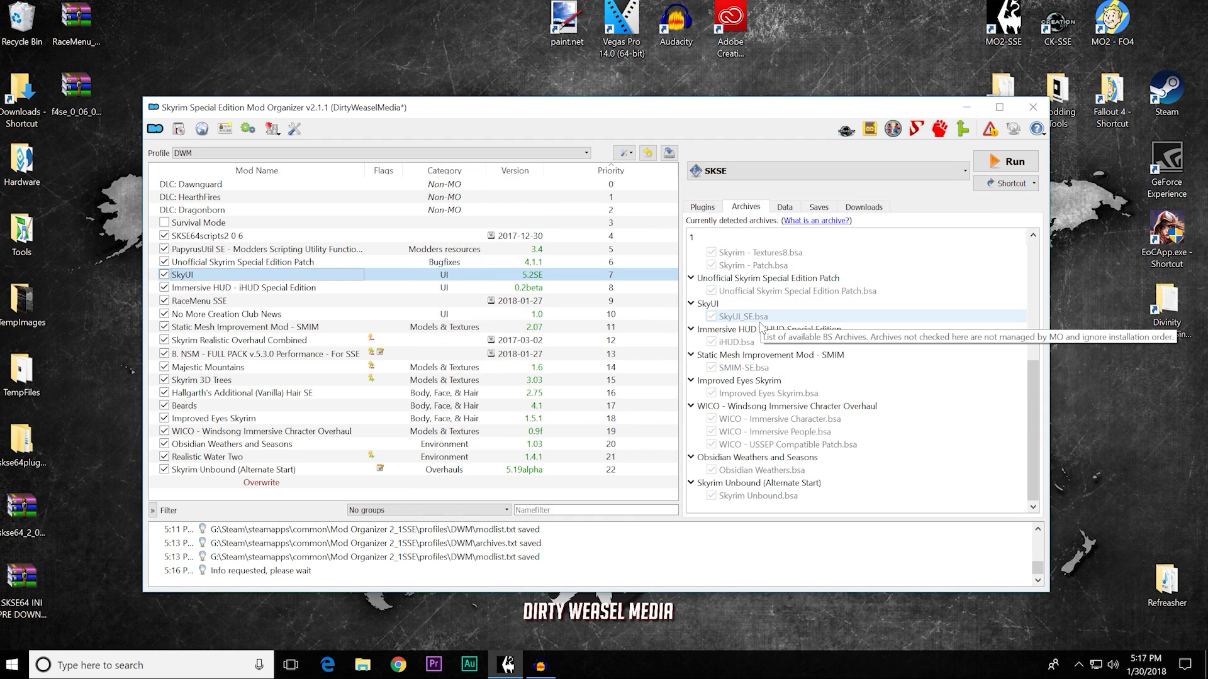
left_click(703, 207)
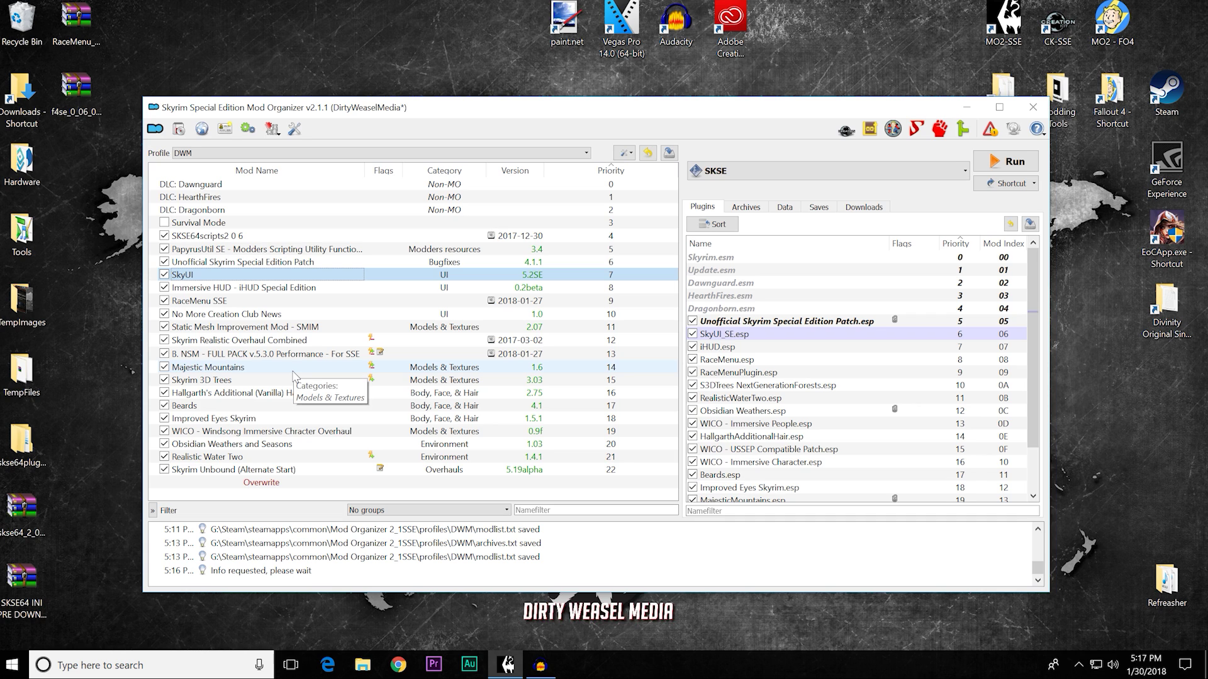
Step: Open Majestic Mountains' mod information, read its readme text file, and examine MajesticMountains.ini and the file tree
double_click(293, 368)
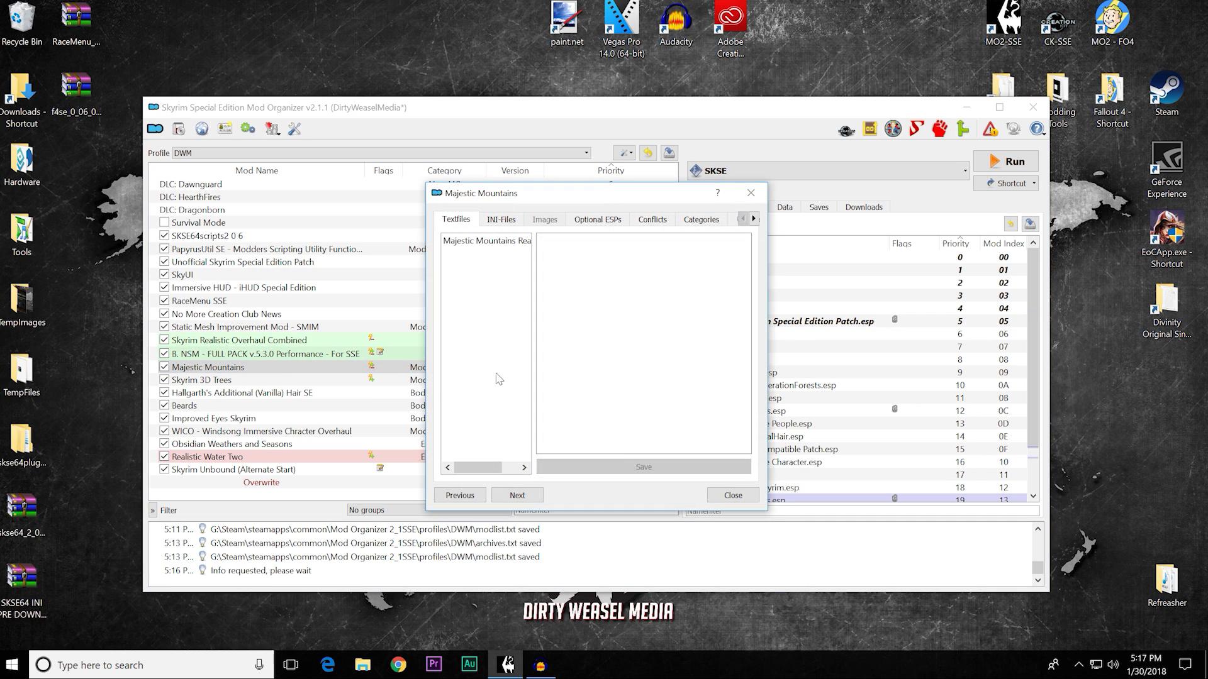
left_click_drag(767, 324, 1021, 329)
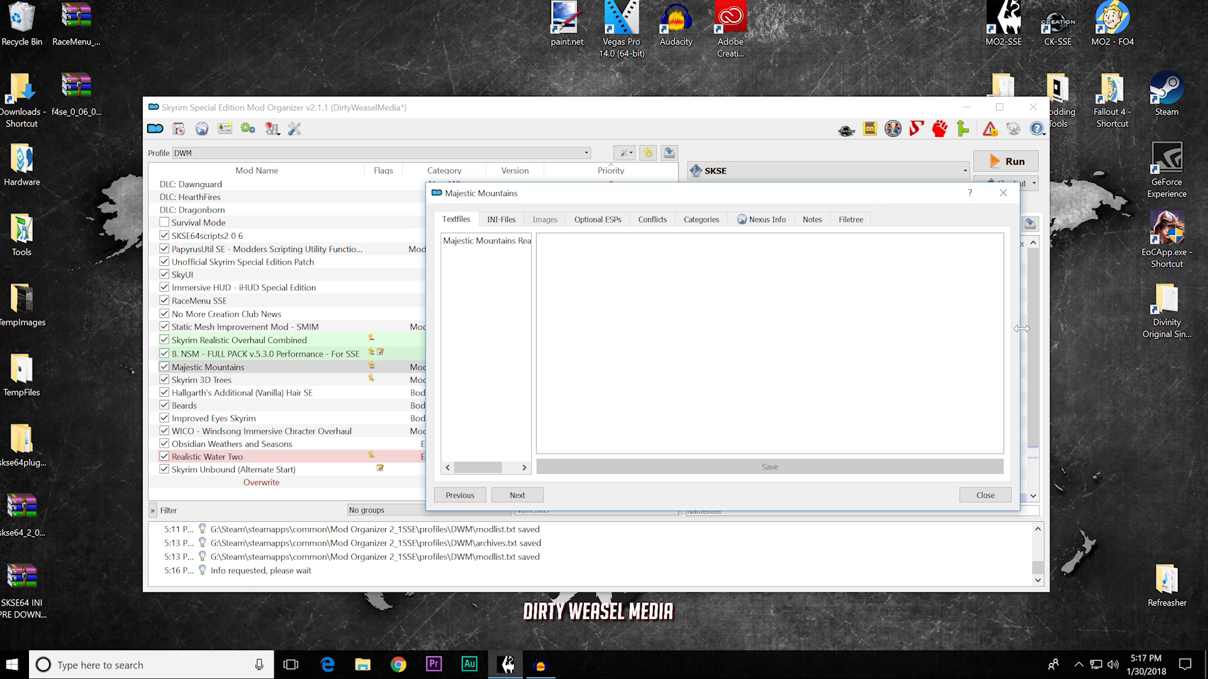
left_click(465, 242)
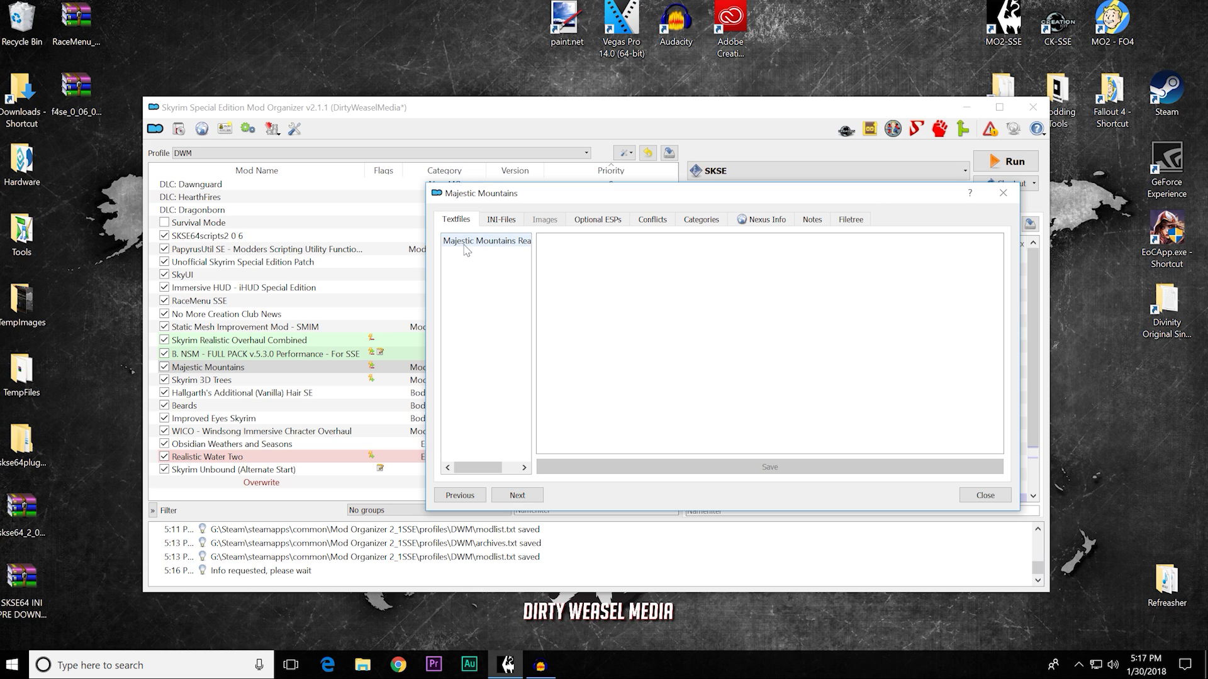
scroll(764, 343, "down", 10)
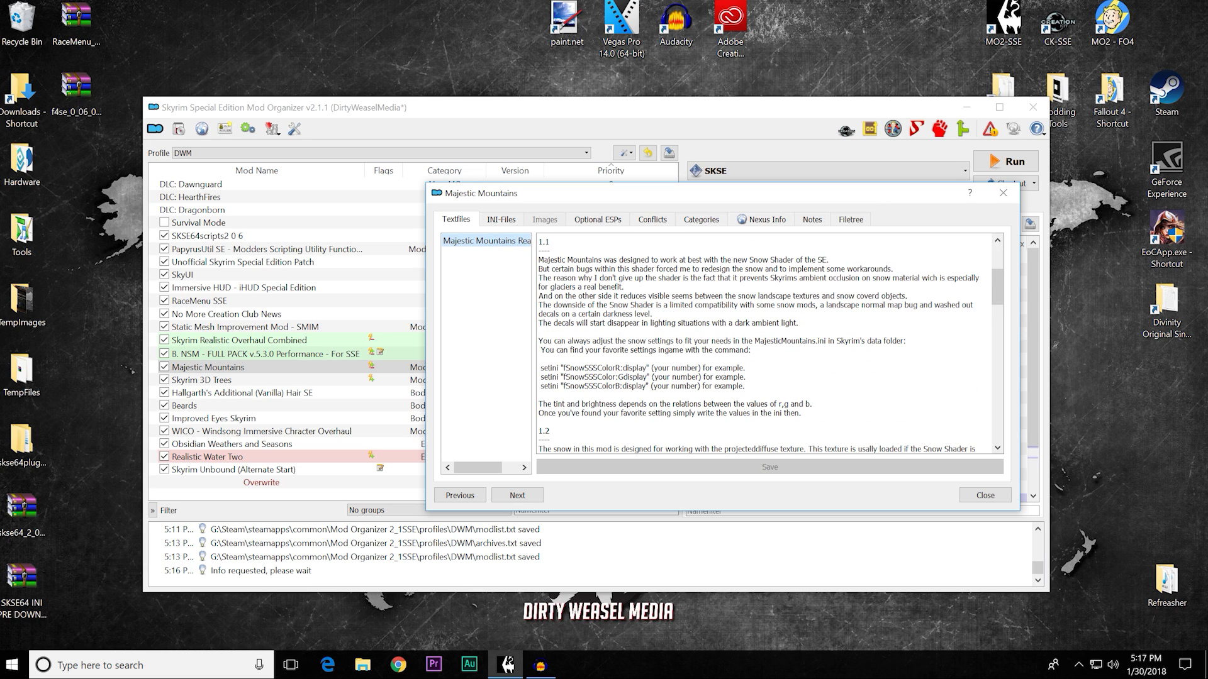
scroll(764, 343, "up", 10)
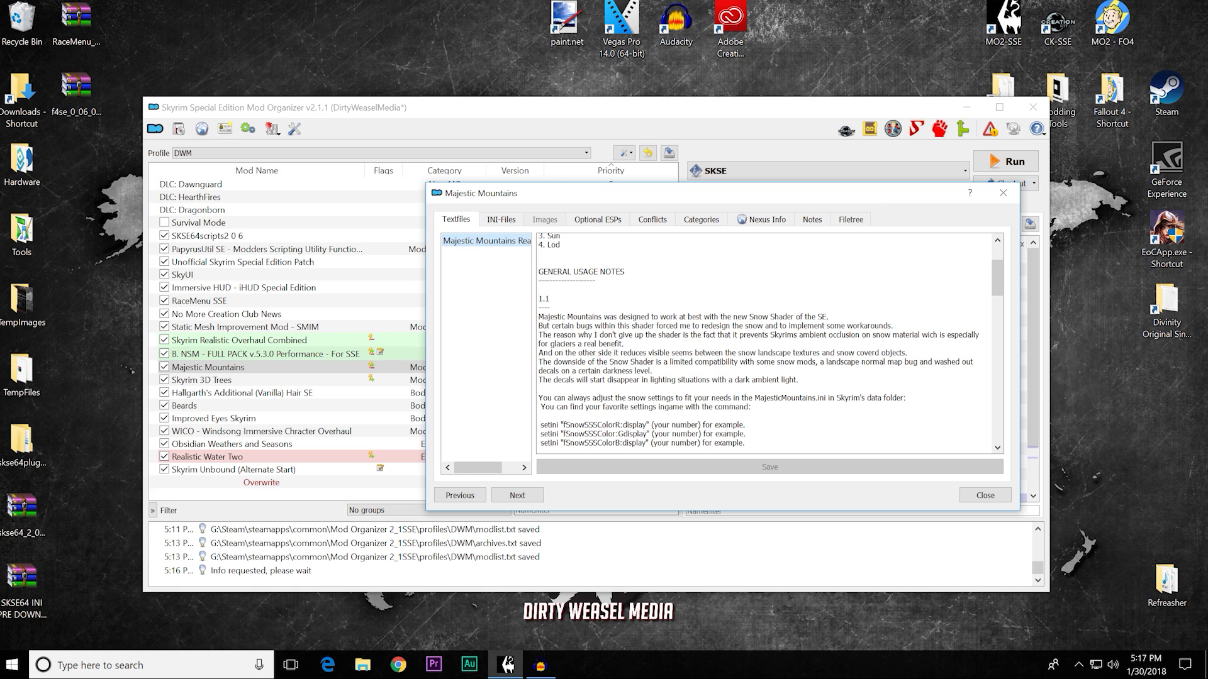
left_click(500, 220)
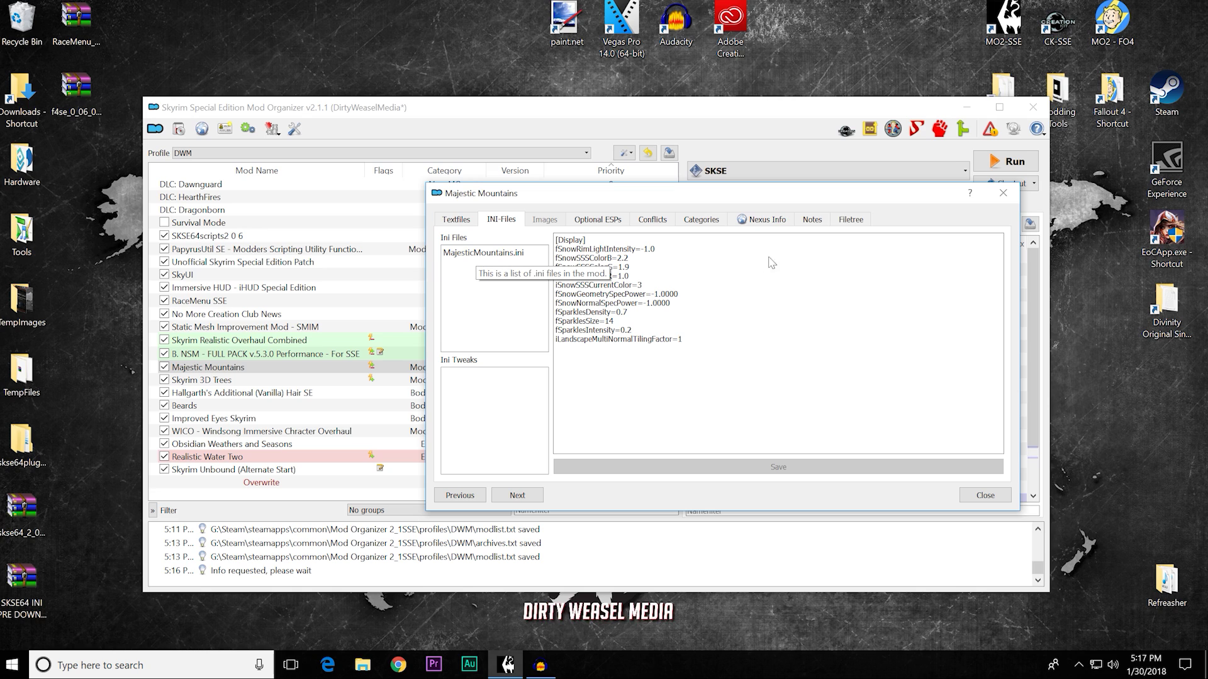
left_click(854, 221)
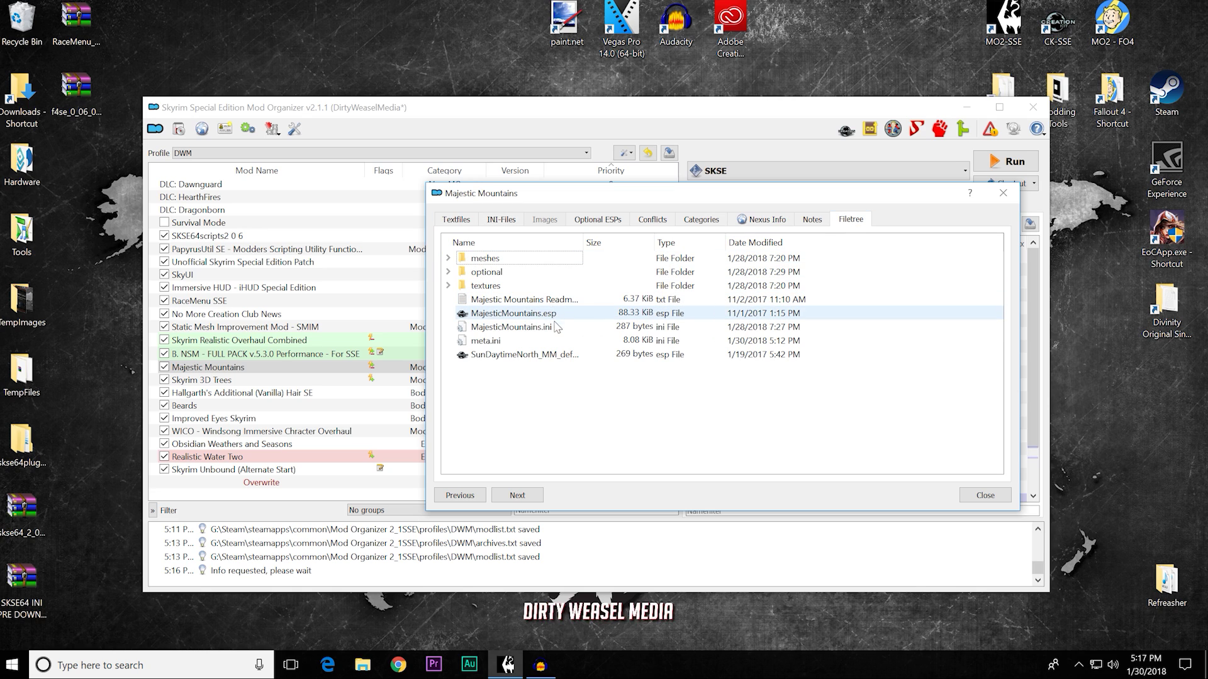
Step: Set fSparklesSize to 13 in MajesticMountains.ini and save the file
left_click(502, 220)
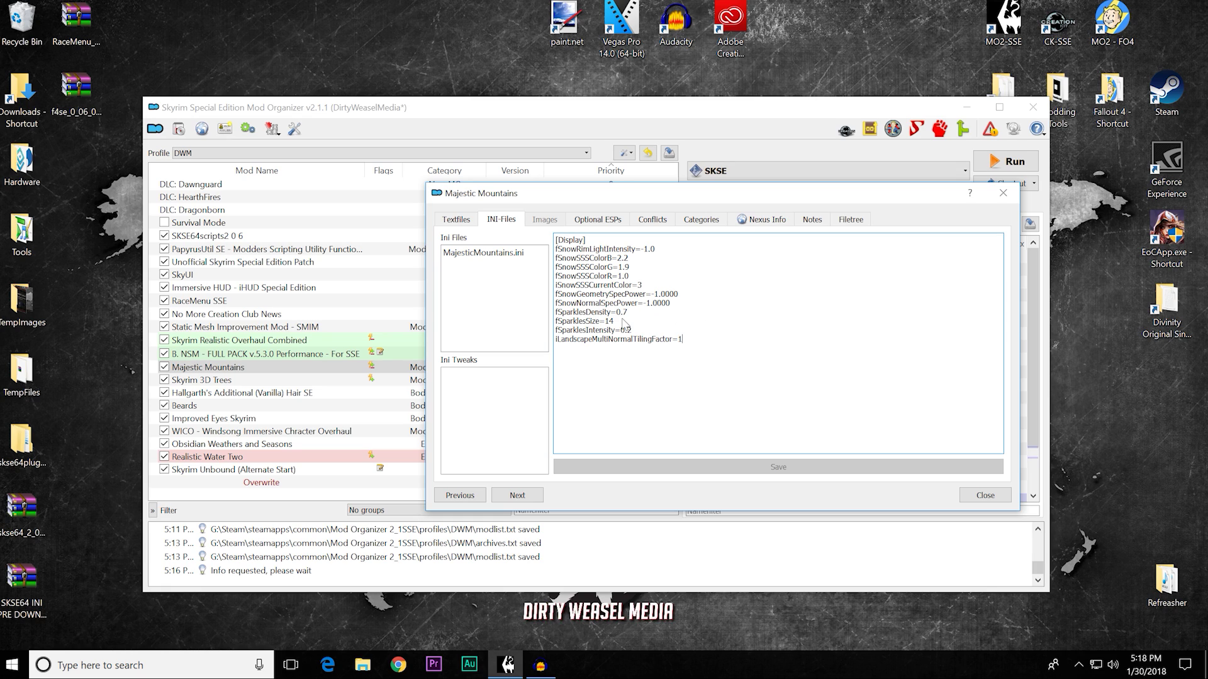
key("BackSpace")
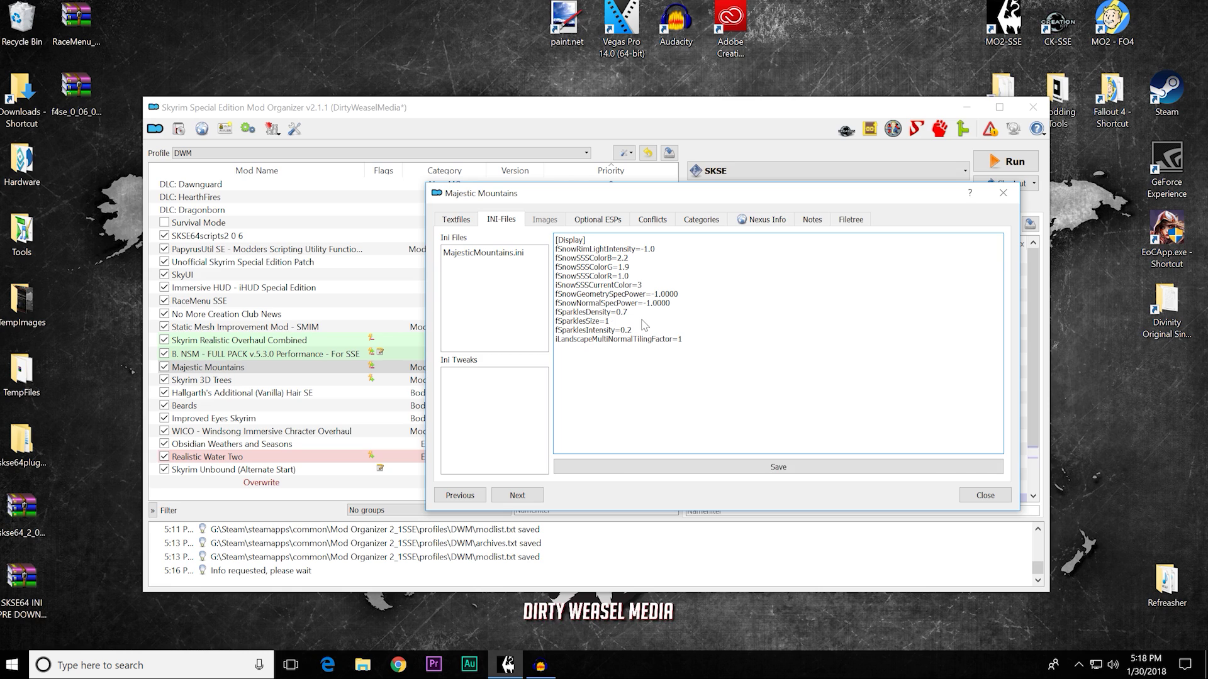
type("3")
left_click(742, 467)
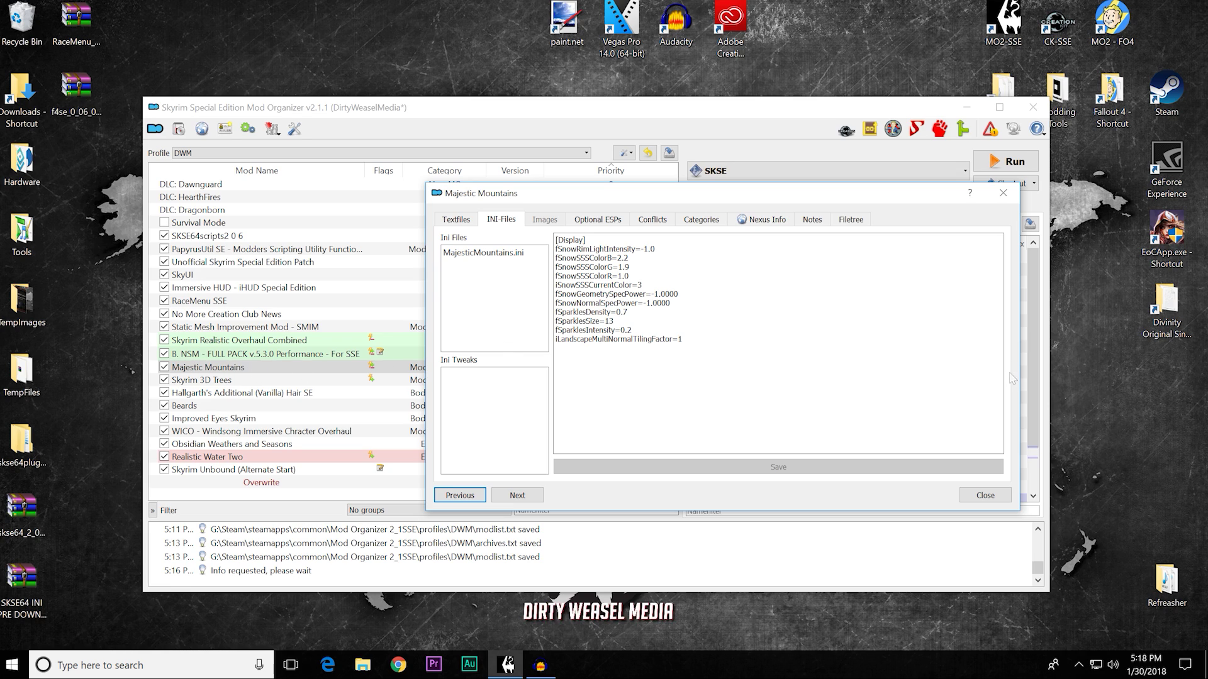
Step: Set fSparklesSize back to 14 in MajesticMountains.ini and save the file
left_click(614, 321)
key("BackSpace")
type("4")
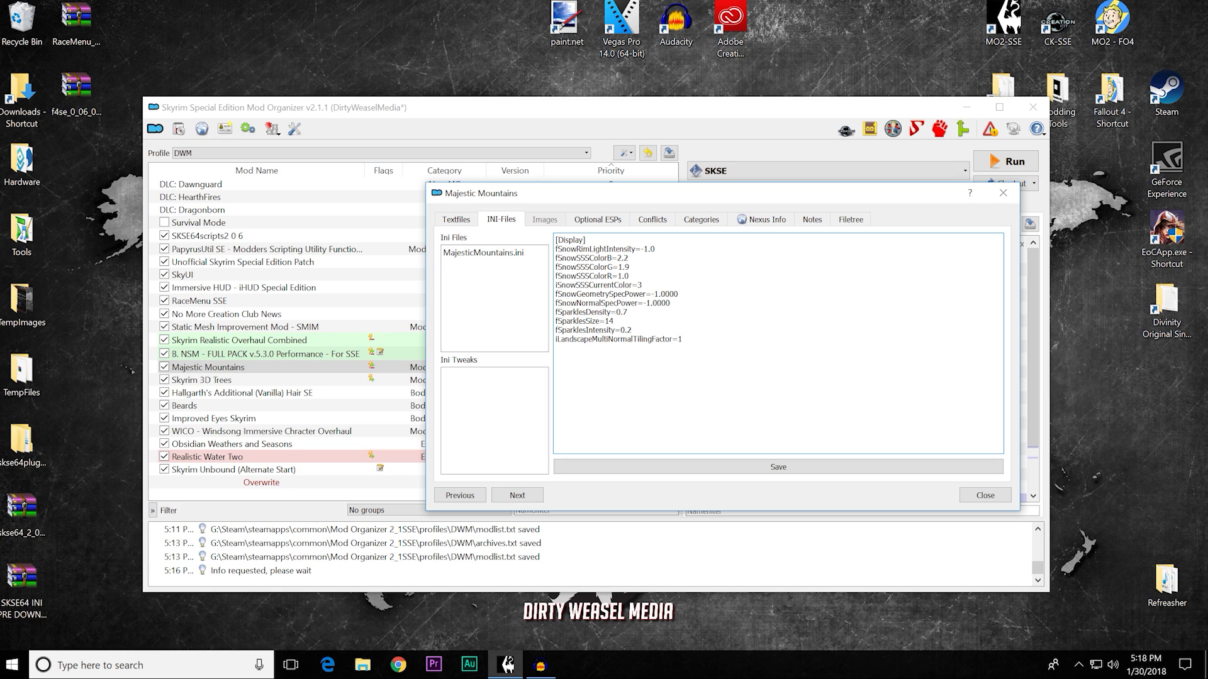
left_click(705, 472)
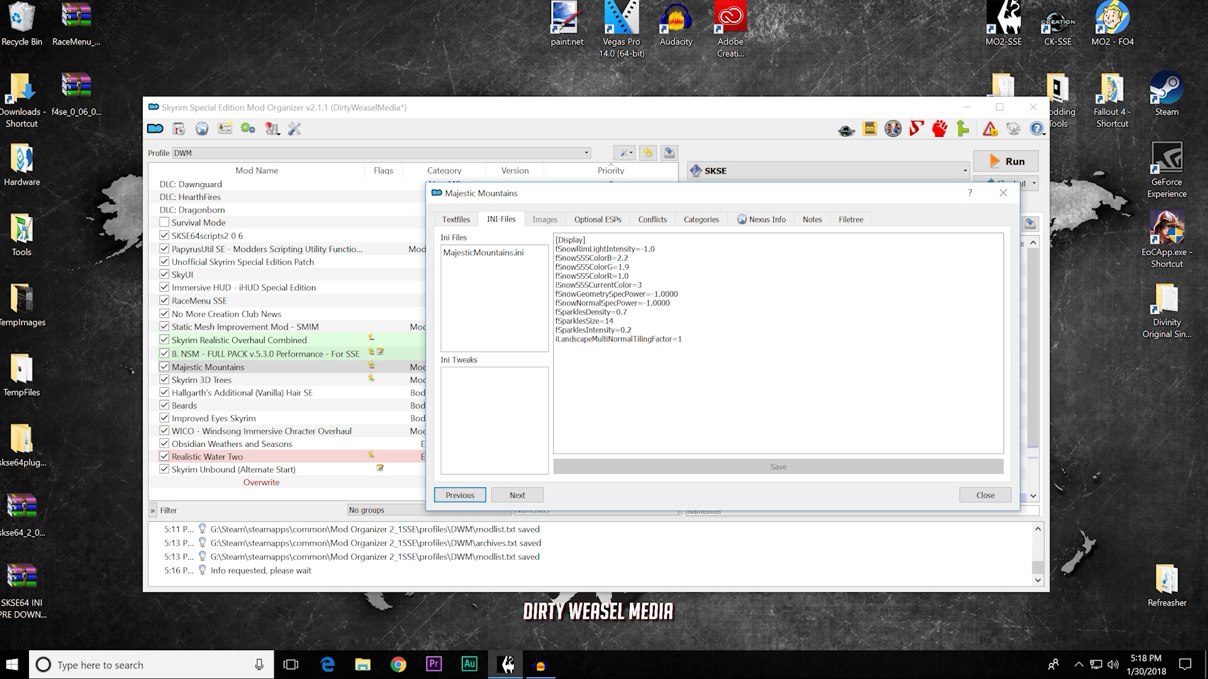
Step: Check Majestic Mountains' optional and available ESPs, close its information, and locate its plugins in the load order
left_click(593, 224)
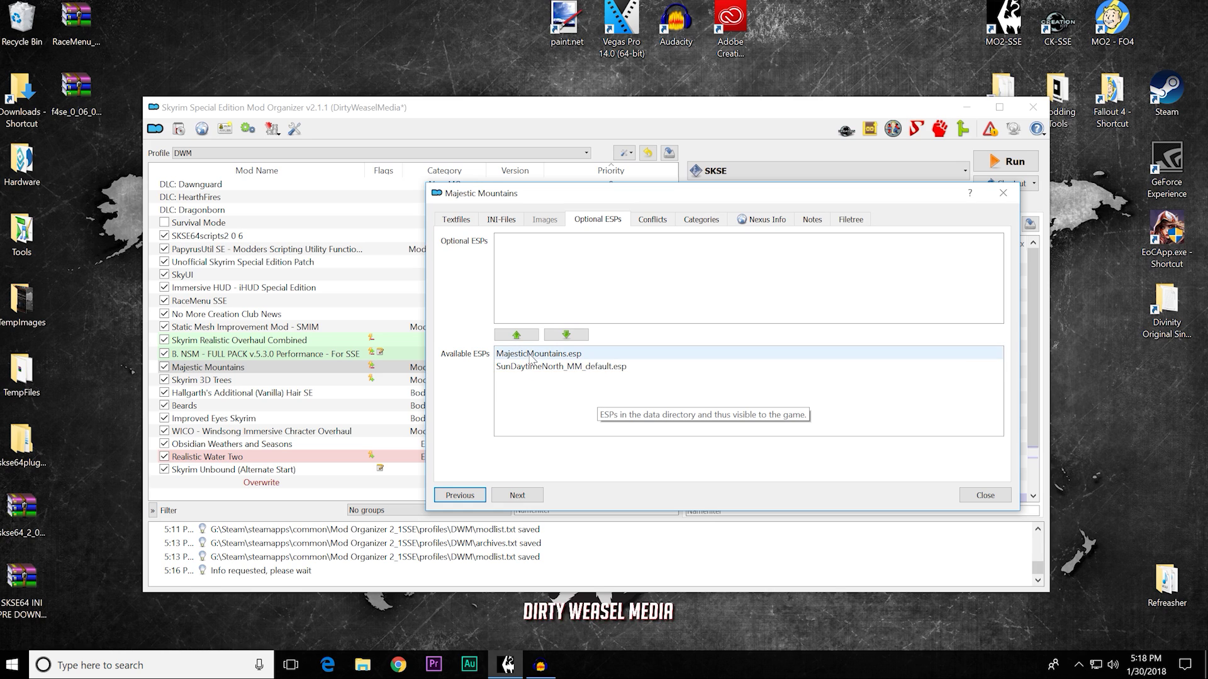
left_click_drag(671, 203, 311, 185)
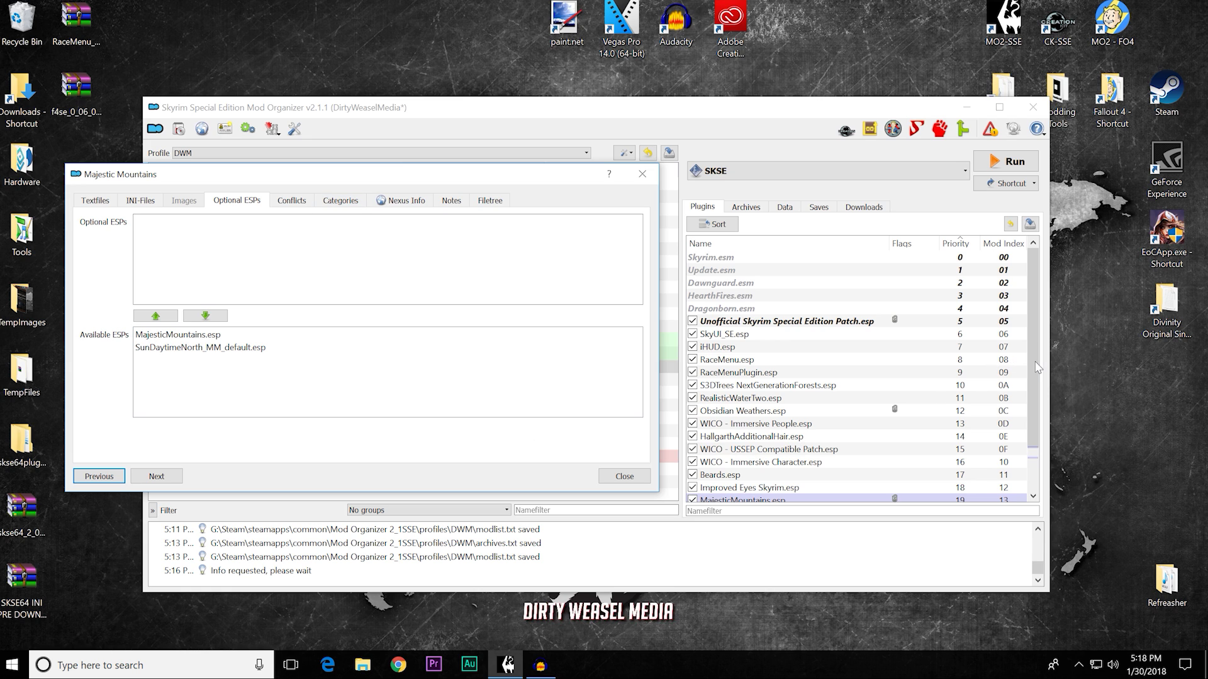
left_click(641, 174)
scroll(786, 415, "down", 2)
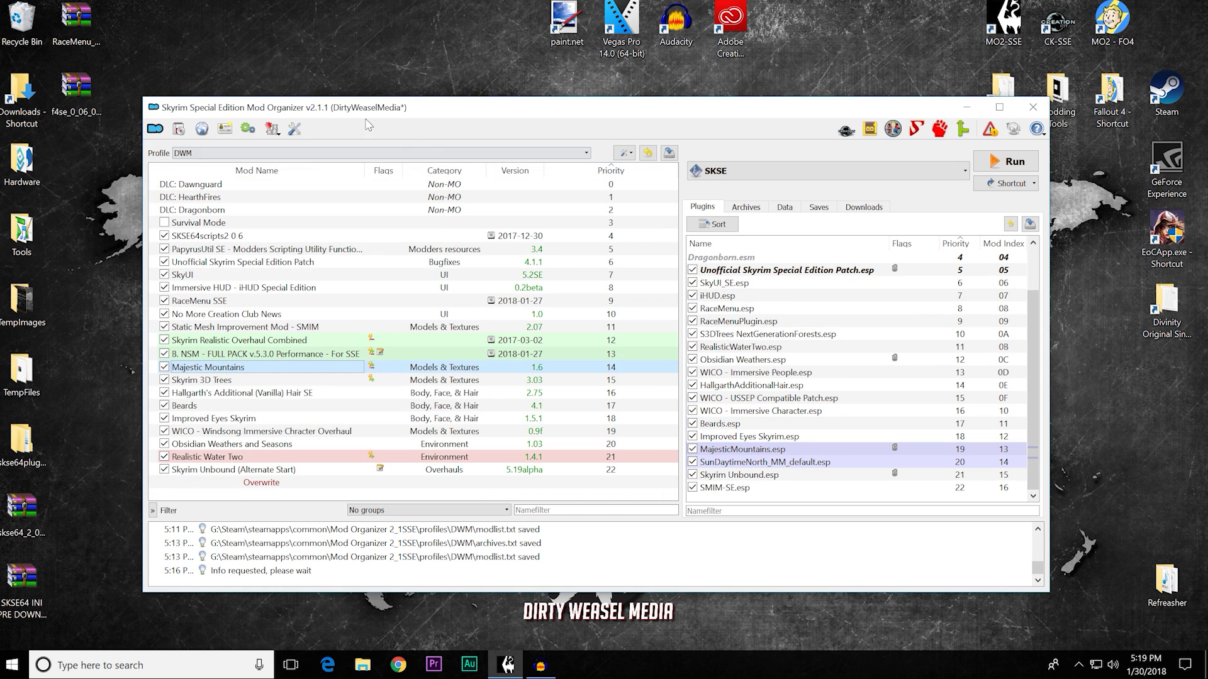
Step: Move SunDaytimeNorth_MM_default.esp from Majestic Mountains' available ESPs to its optional ESPs and close the mod's information
double_click(250, 372)
left_click(598, 220)
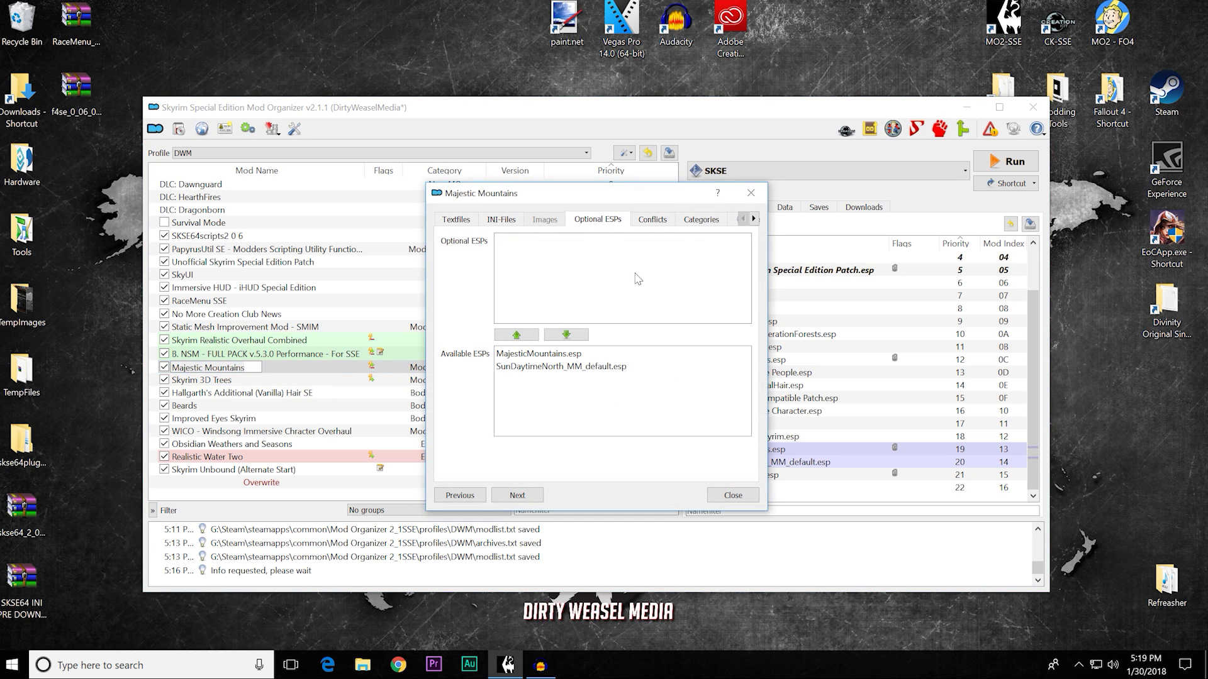
left_click_drag(609, 196, 481, 180)
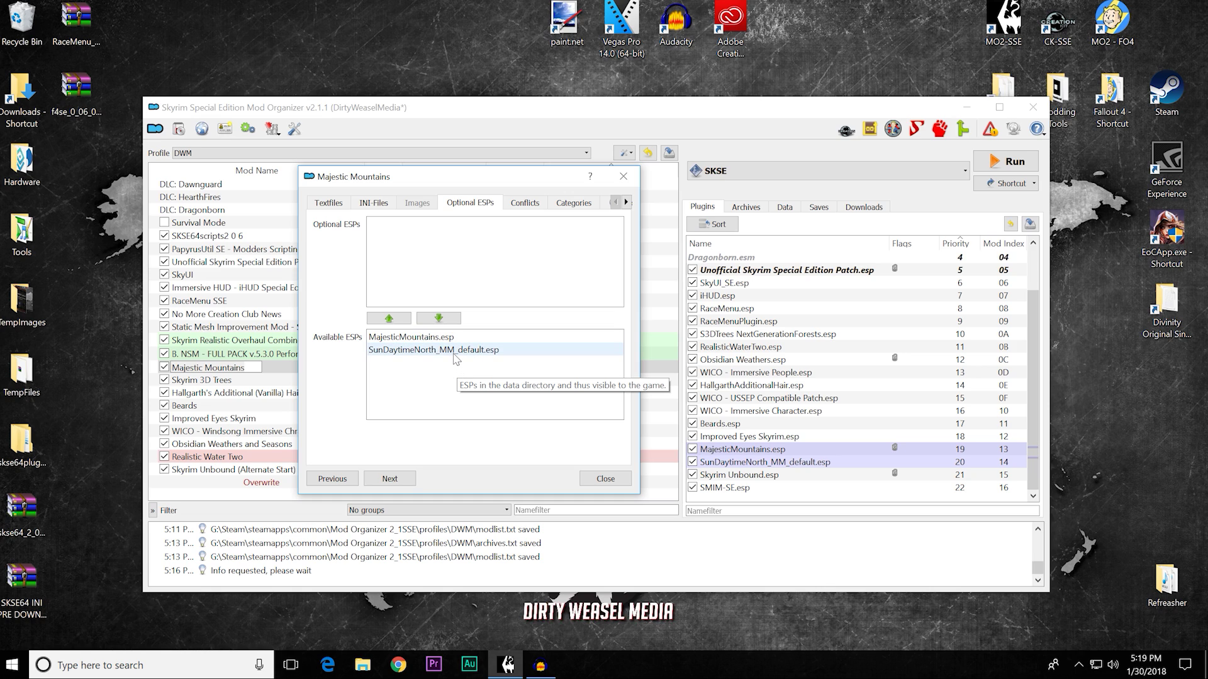
left_click(413, 351)
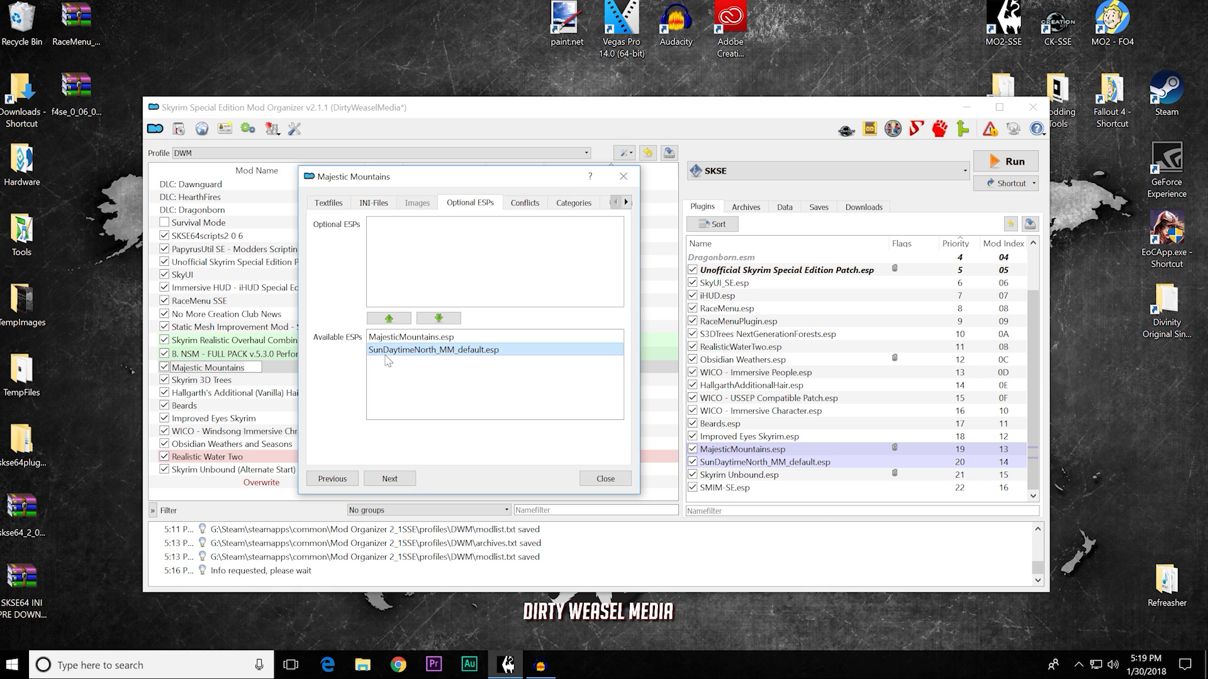
left_click(389, 318)
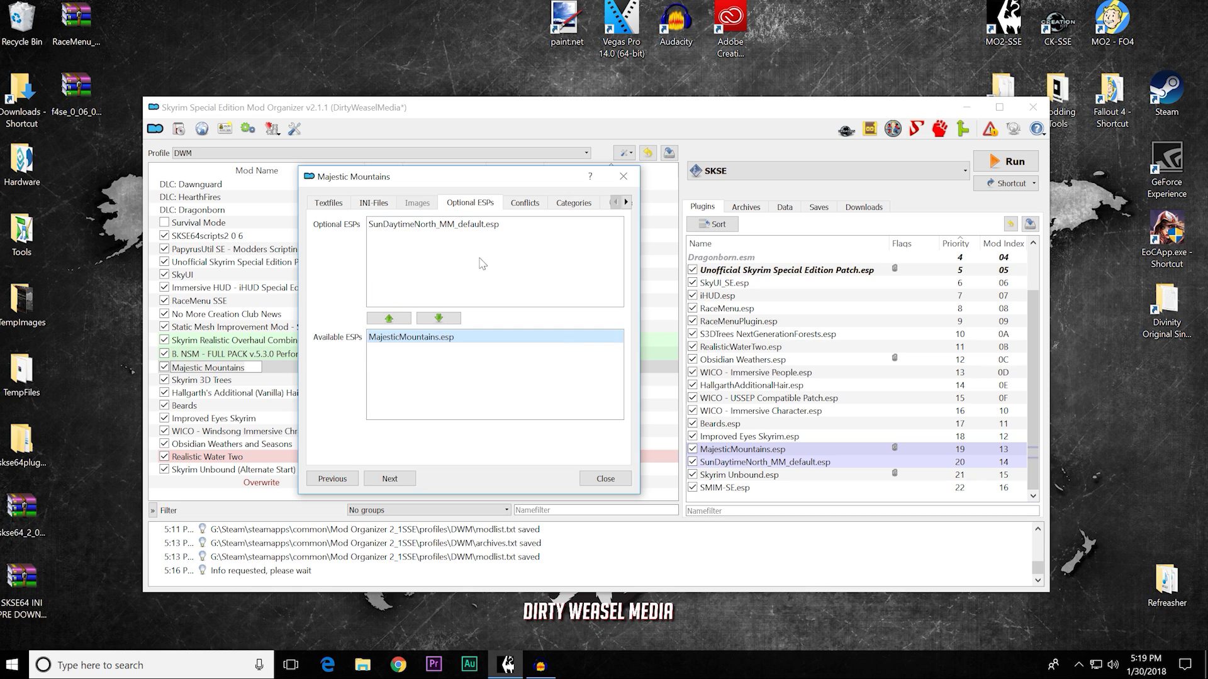
left_click(623, 178)
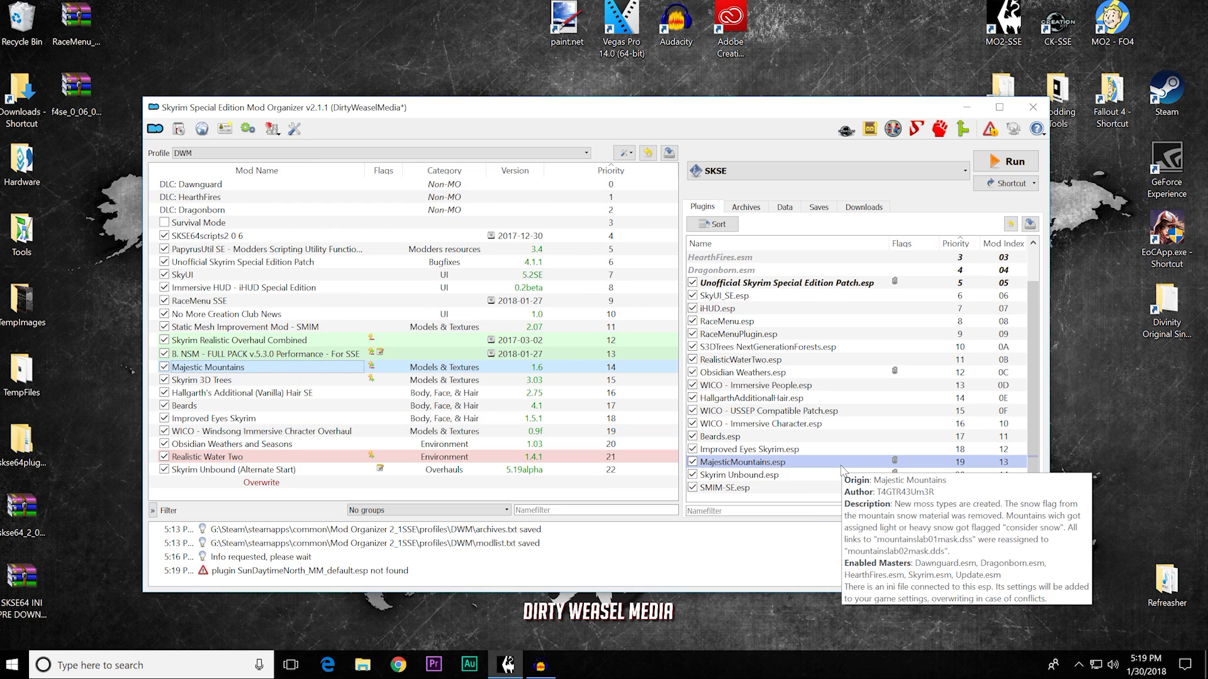
Step: Return SunDaytimeNorth_MM_default.esp from Majestic Mountains' optional ESPs to its available ESPs and close the mod's information
double_click(324, 369)
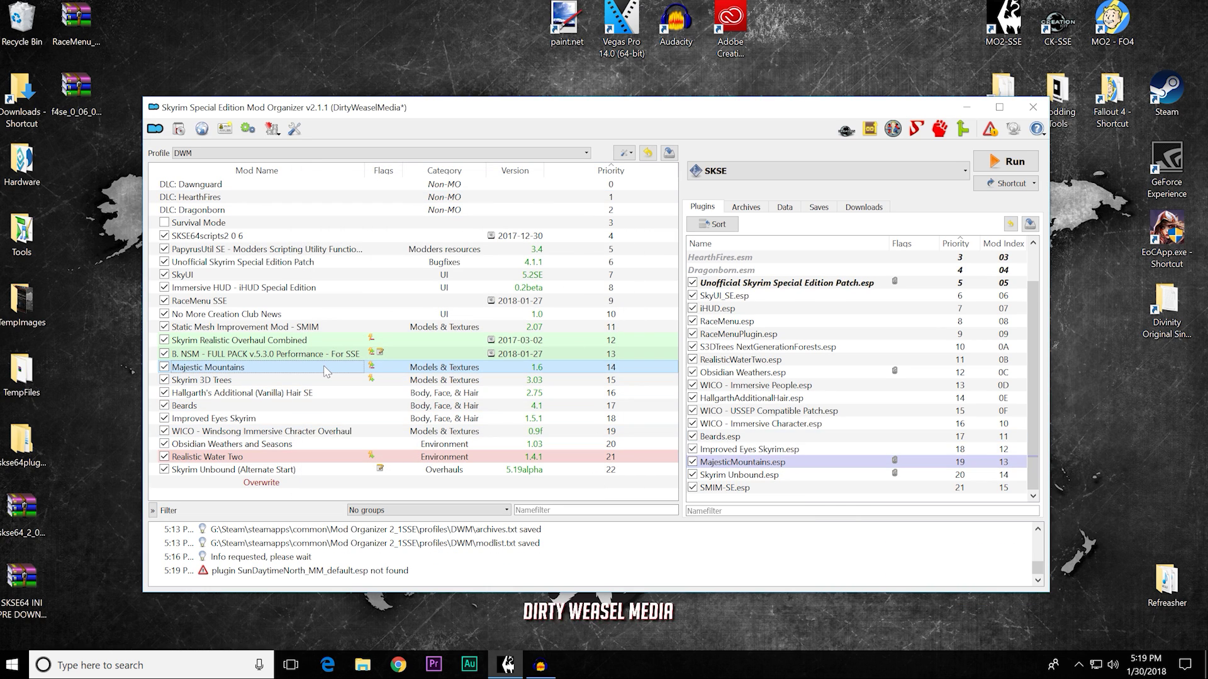
left_click(594, 220)
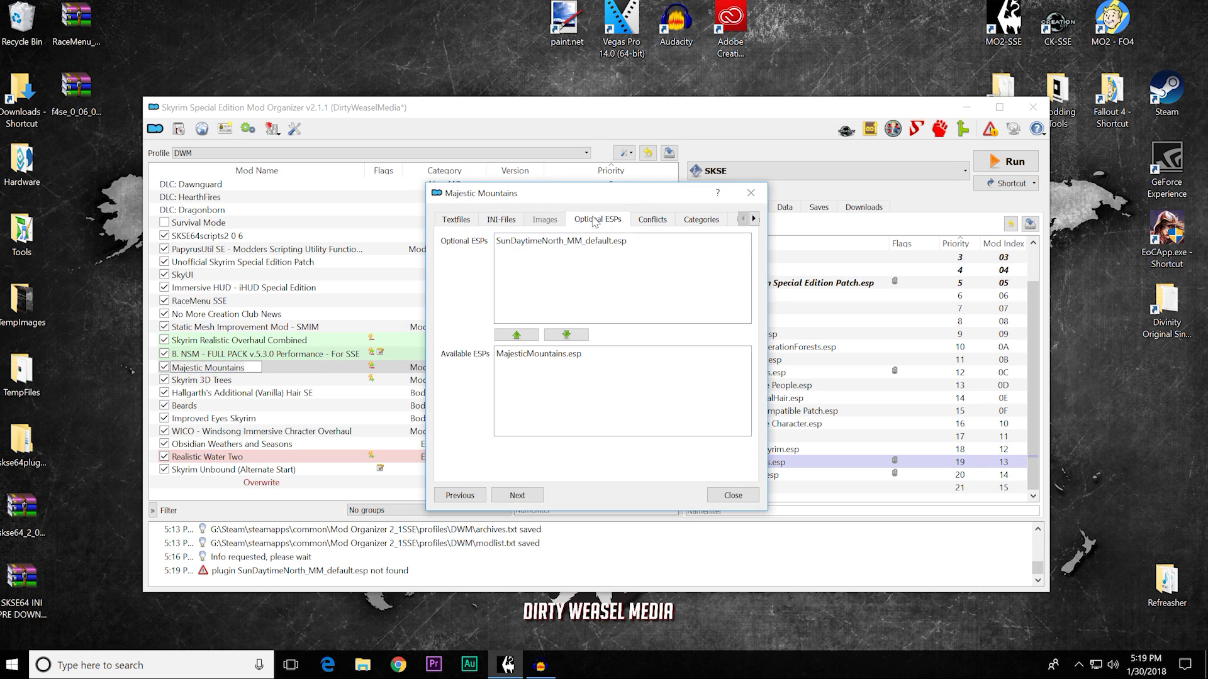
left_click(549, 245)
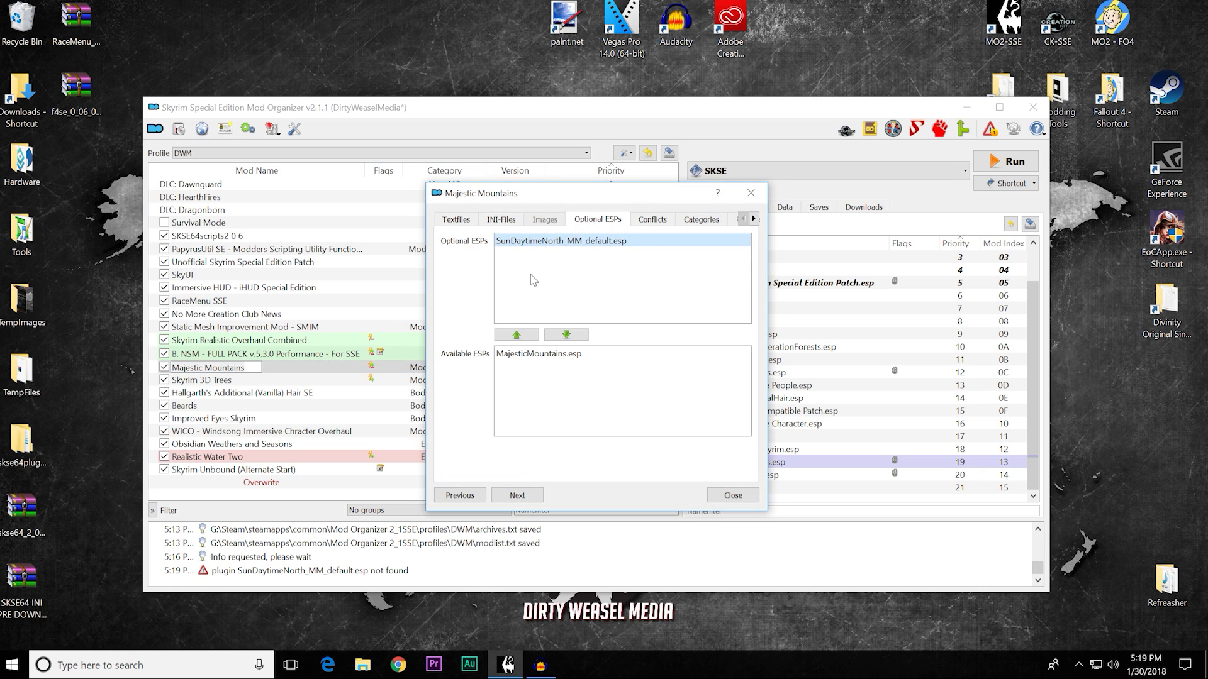
left_click(561, 343)
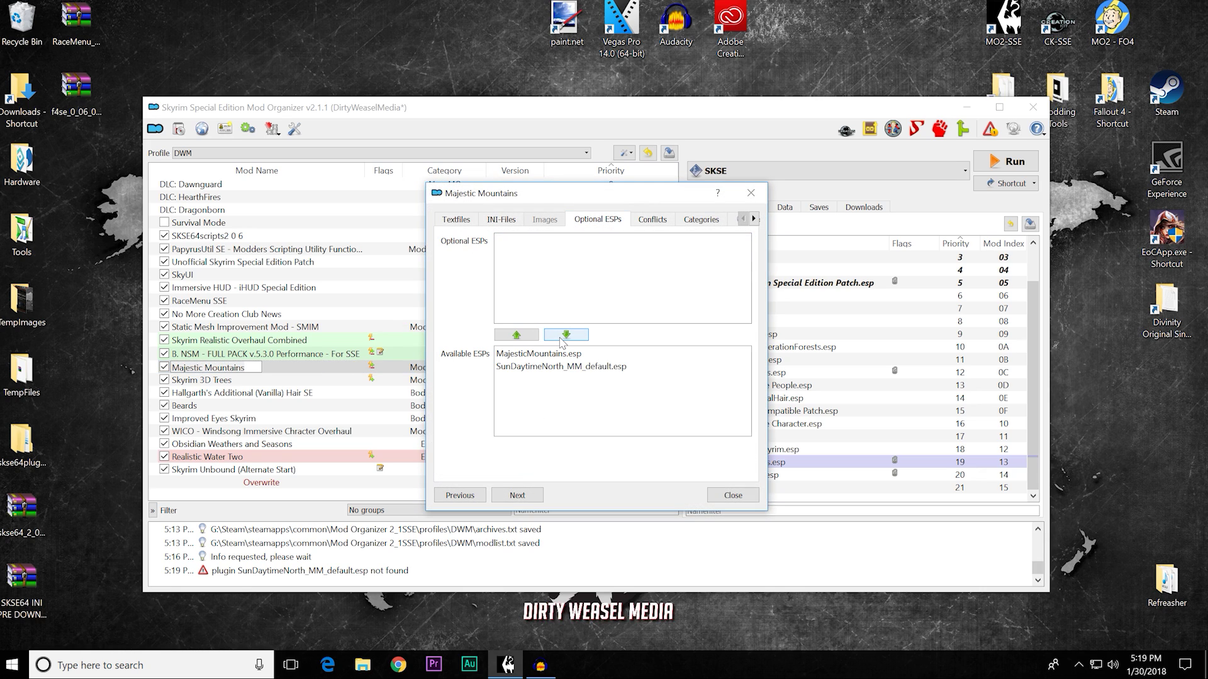
left_click(721, 496)
Step: Cross-check SunDaytimeNorth_MM_default.esp in the load order against the plugins highlighted for Majestic Mountains
left_click(749, 475)
left_click(264, 367)
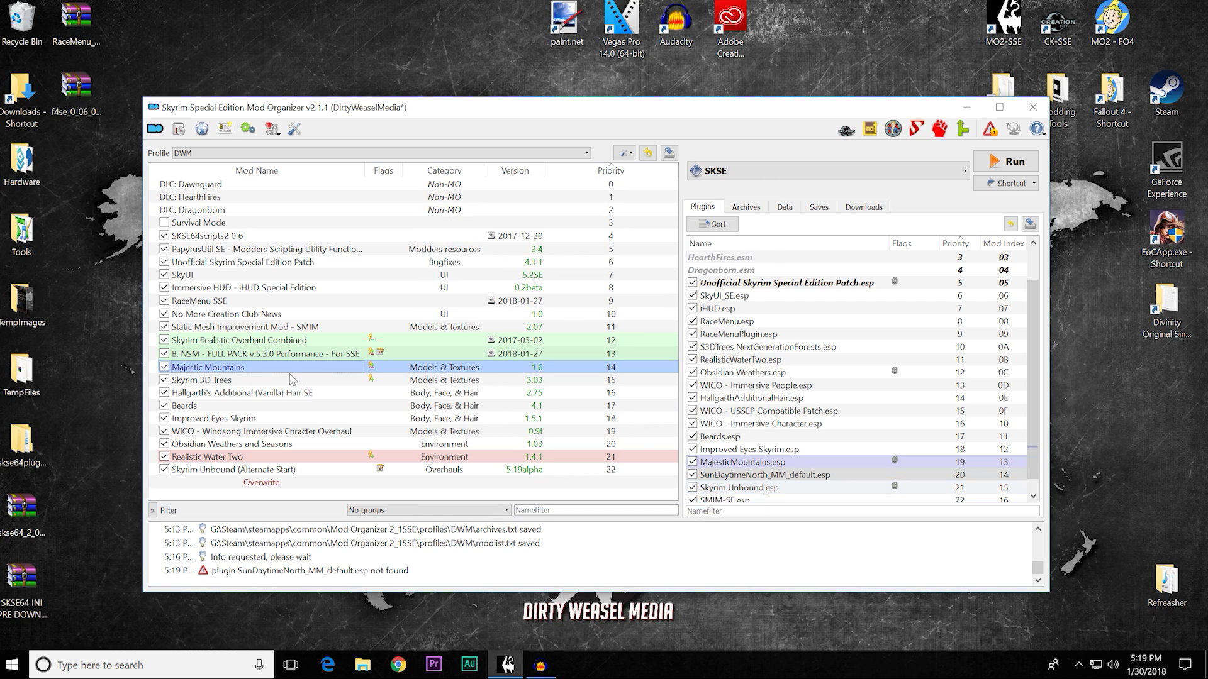
left_click(440, 494)
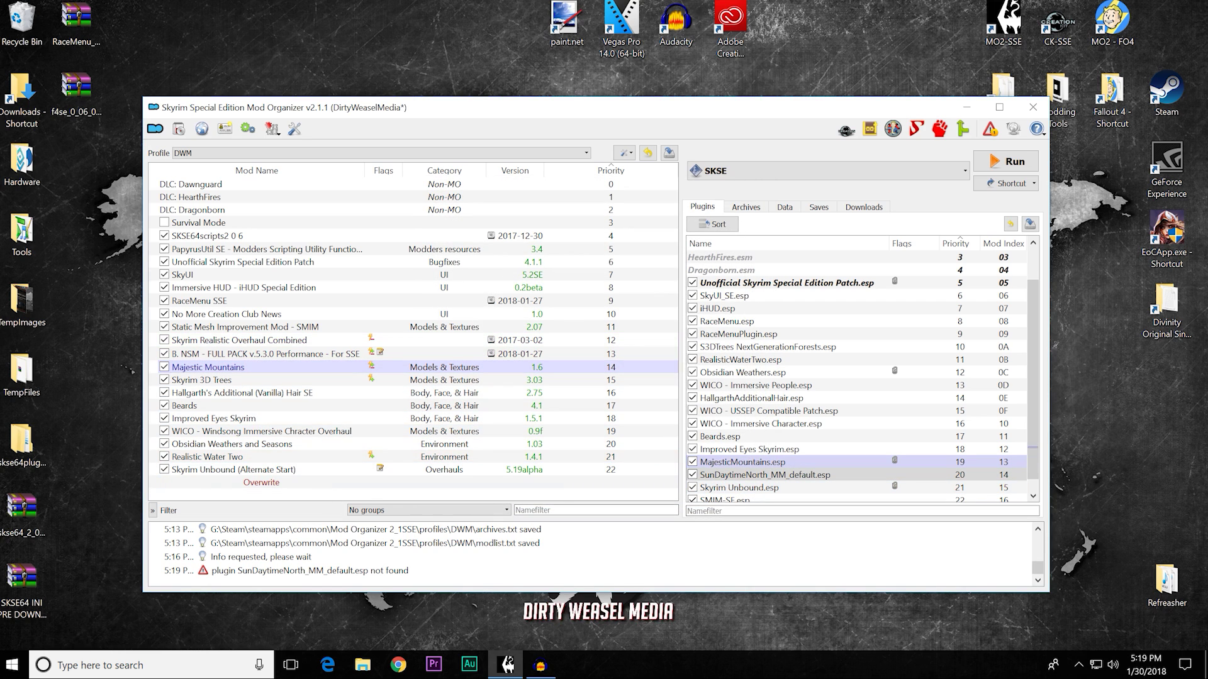
scroll(815, 500, "down", 1)
left_click(815, 500)
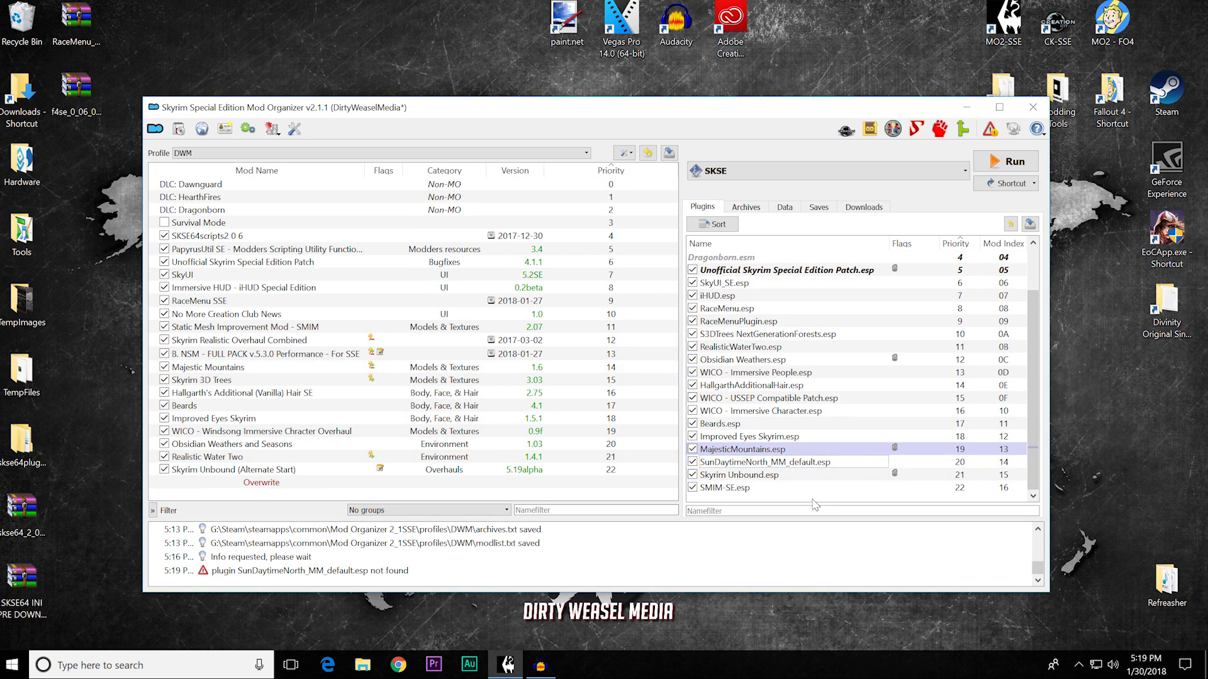
left_click(248, 371)
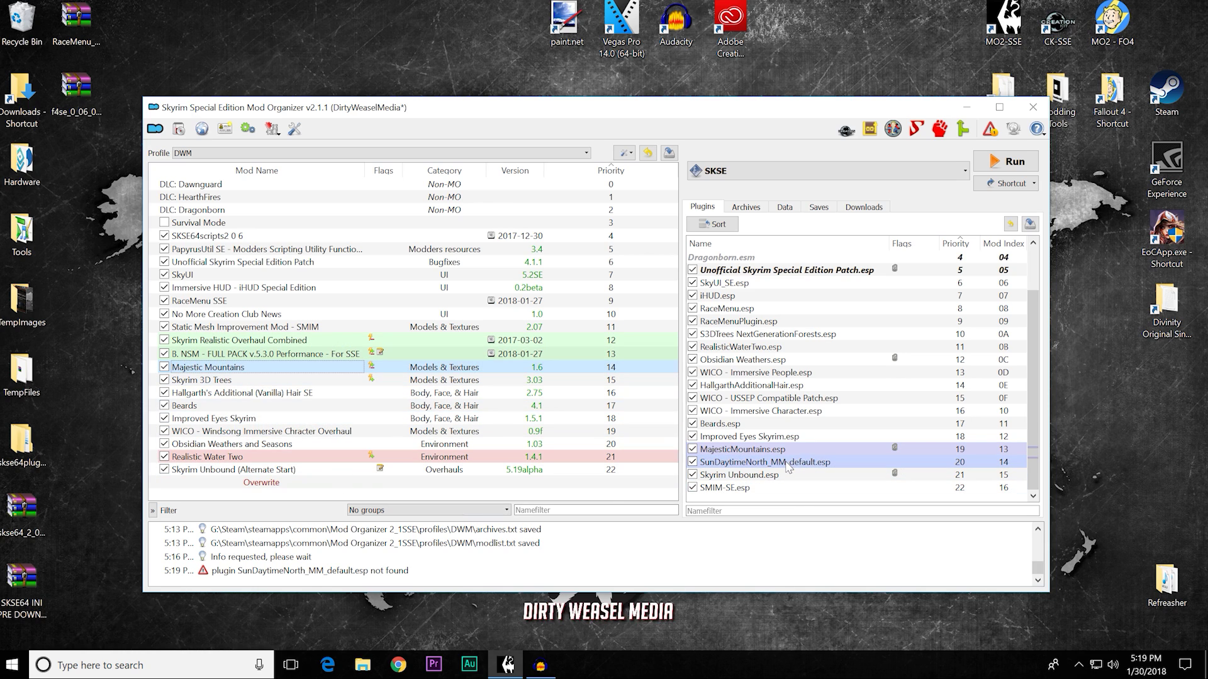
mouse_move(787, 469)
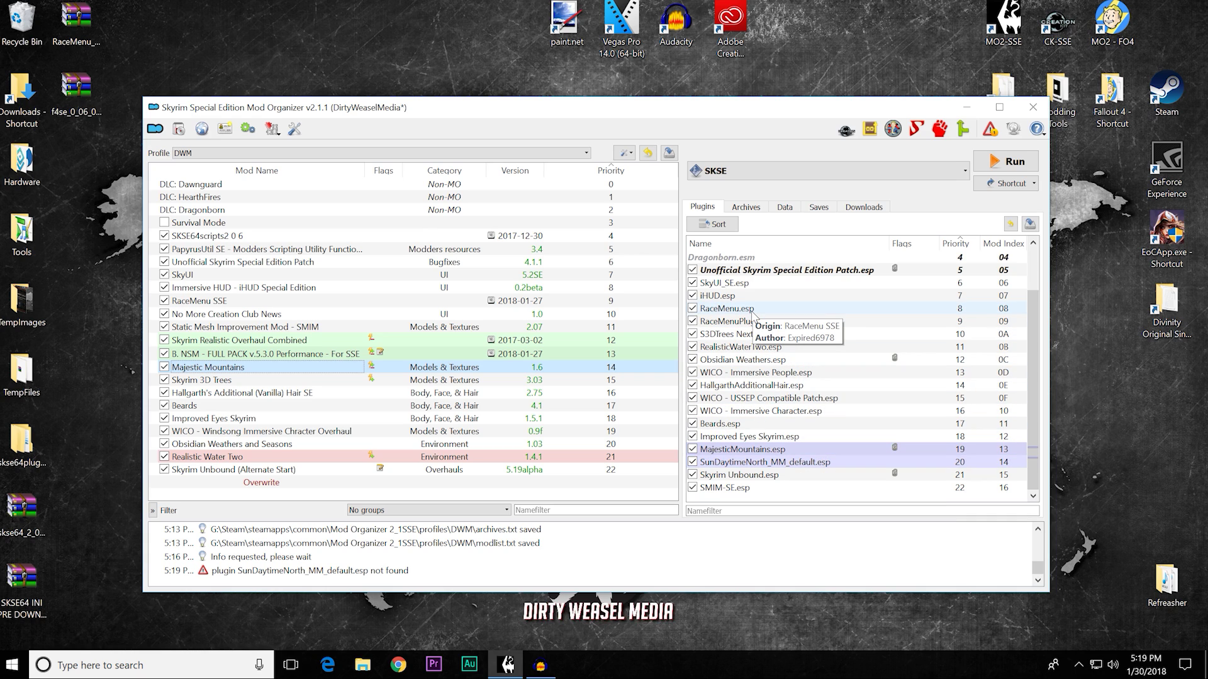
Step: Inspect the origin of S3DTrees NextGenerationForests.esp and match the plugin with the Skyrim 3D Trees mod
mouse_move(768, 339)
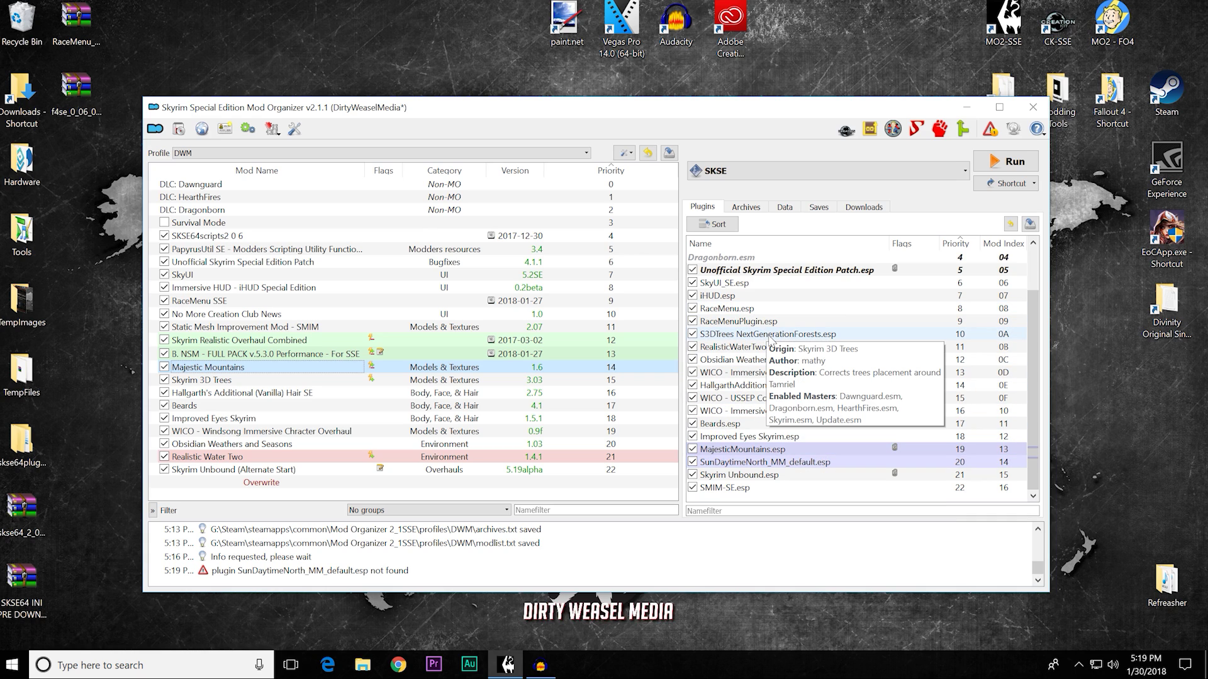
left_click(769, 338)
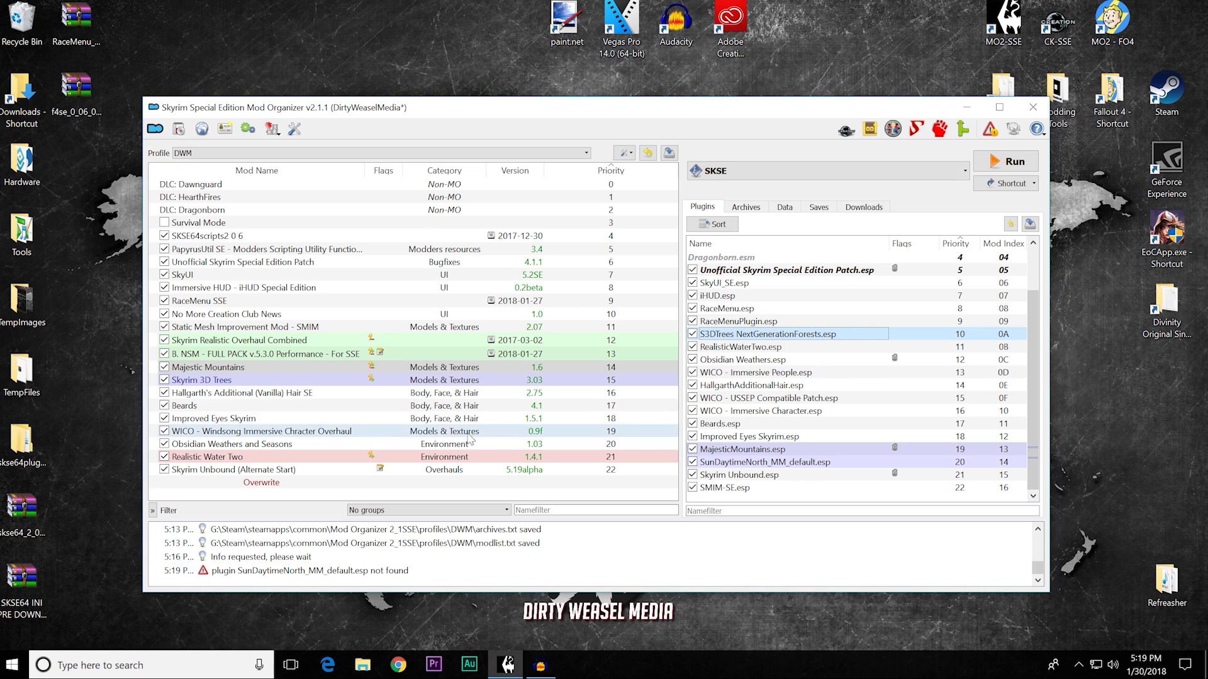
left_click(214, 383)
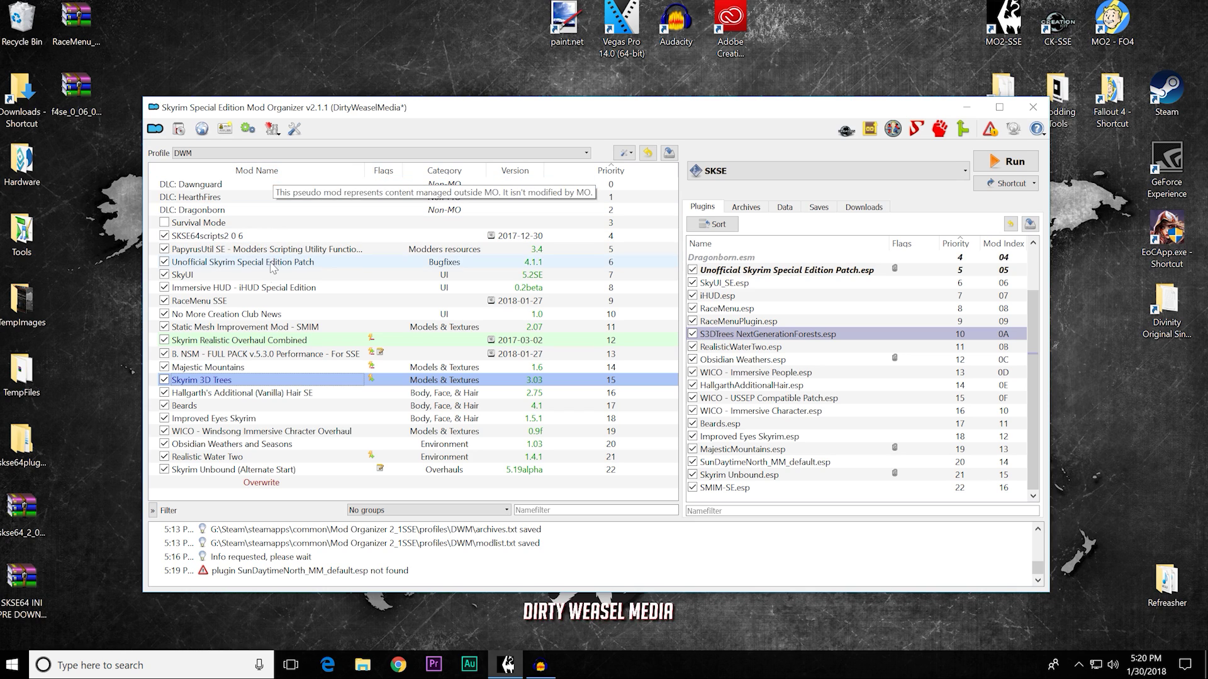
Step: Sort the mod list by mod name in both directions, by flags, by category and by version, checking Skyrim Unbound's note
left_click(265, 176)
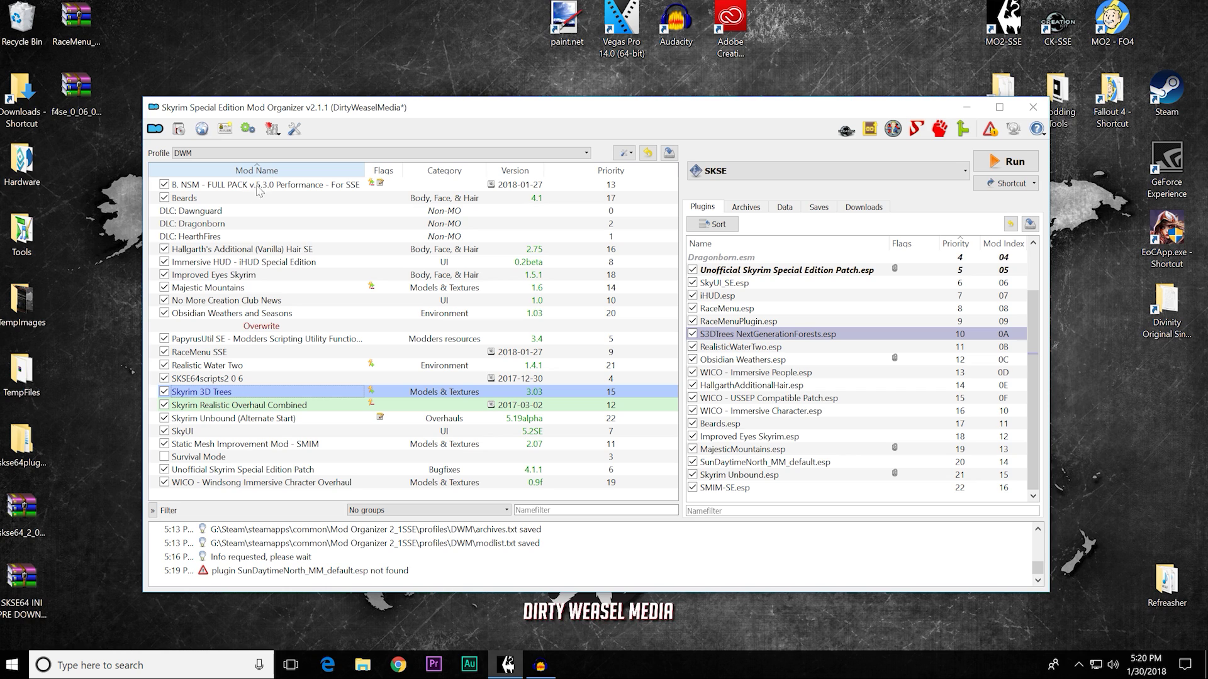
left_click(263, 174)
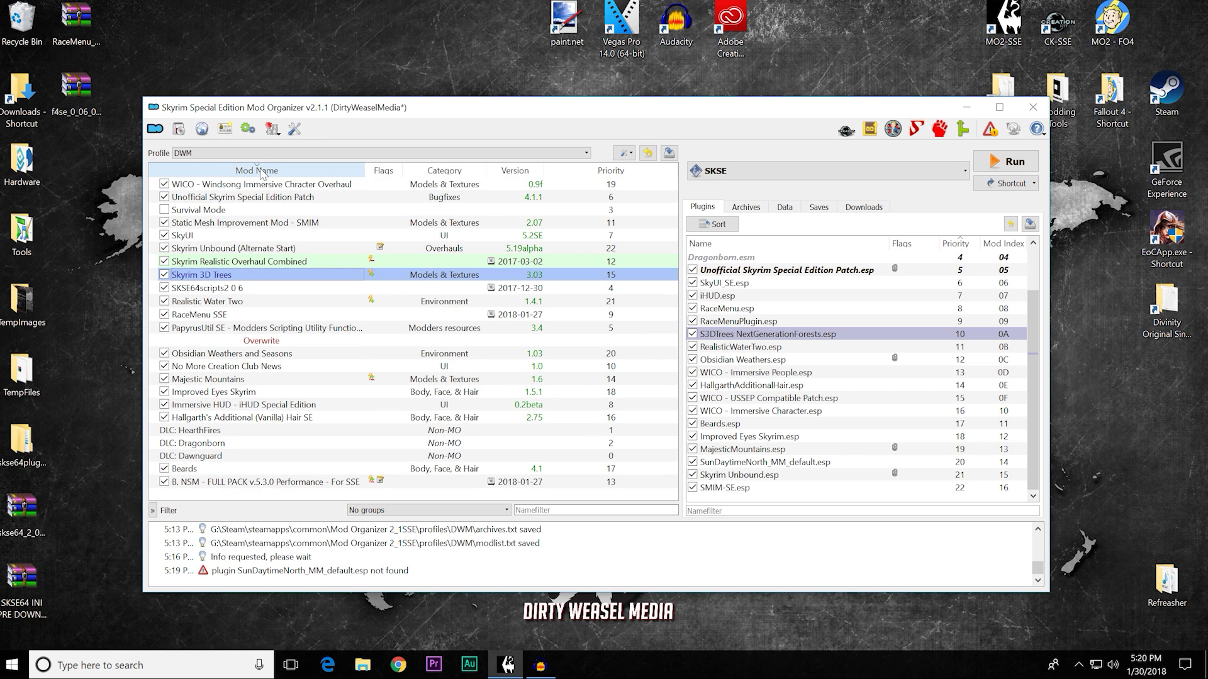
left_click(383, 173)
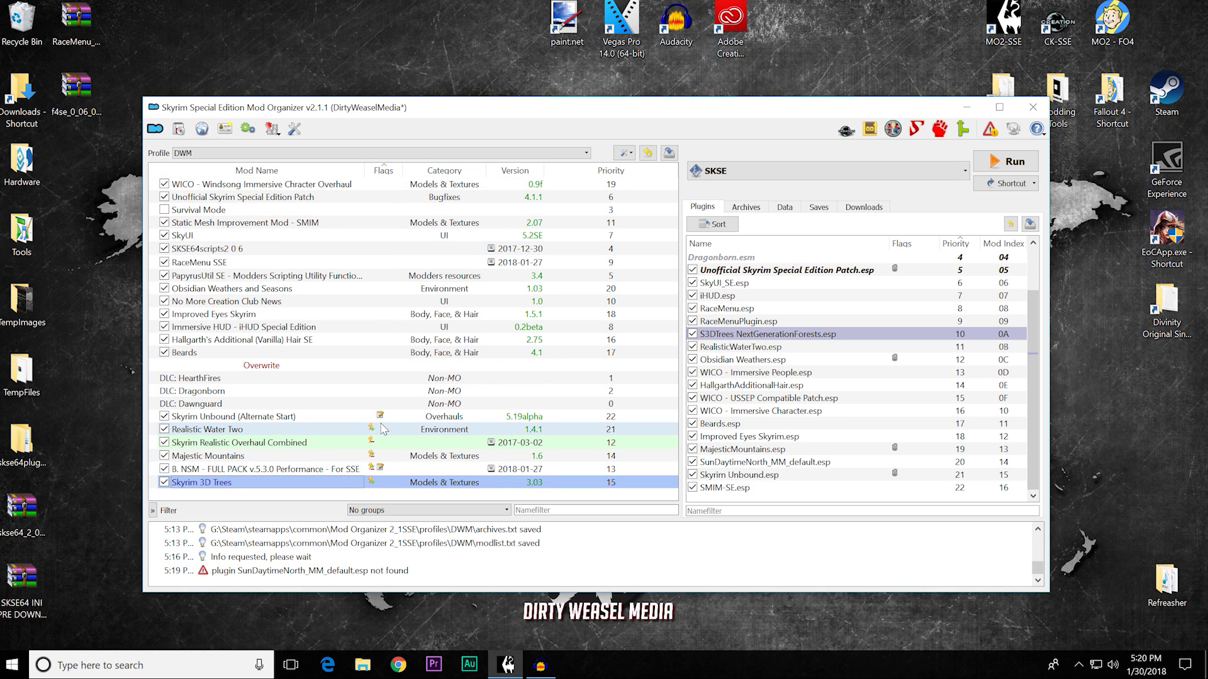
mouse_move(381, 418)
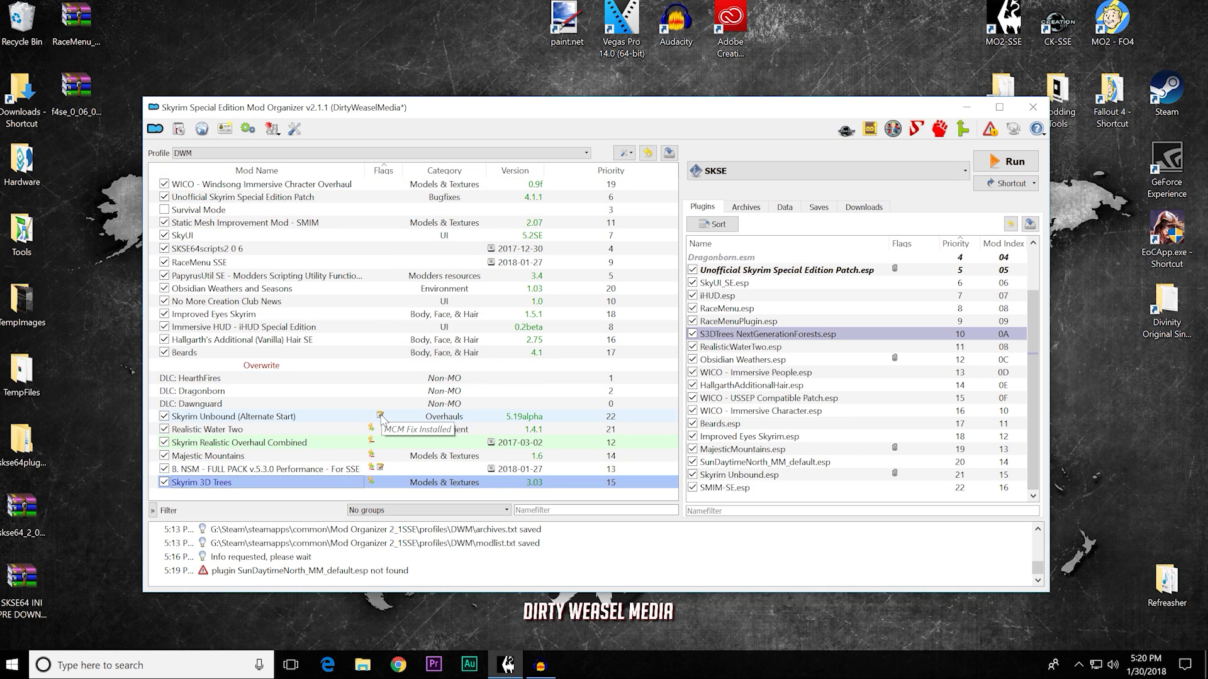
left_click(436, 174)
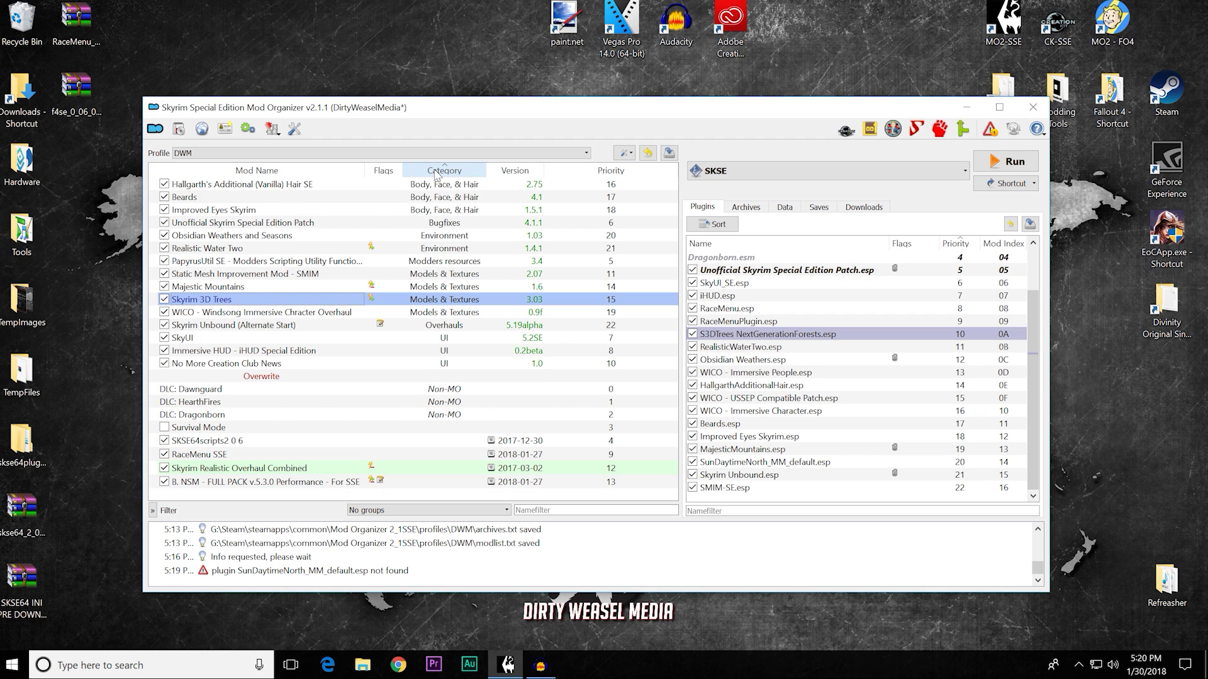
left_click(505, 174)
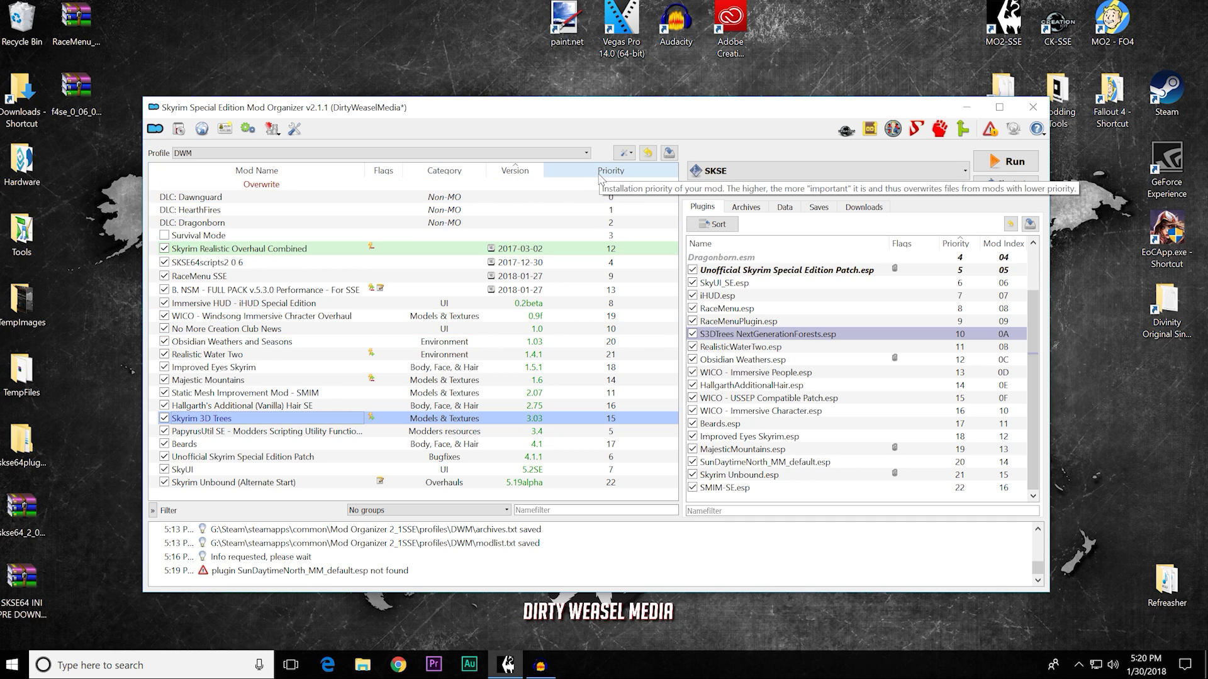
Step: Try to reorder Static Mesh Improvement Mod while sorted by version, and Skyrim Realistic Overhaul Combined while sorted by priority
left_click_drag(242, 393, 403, 492)
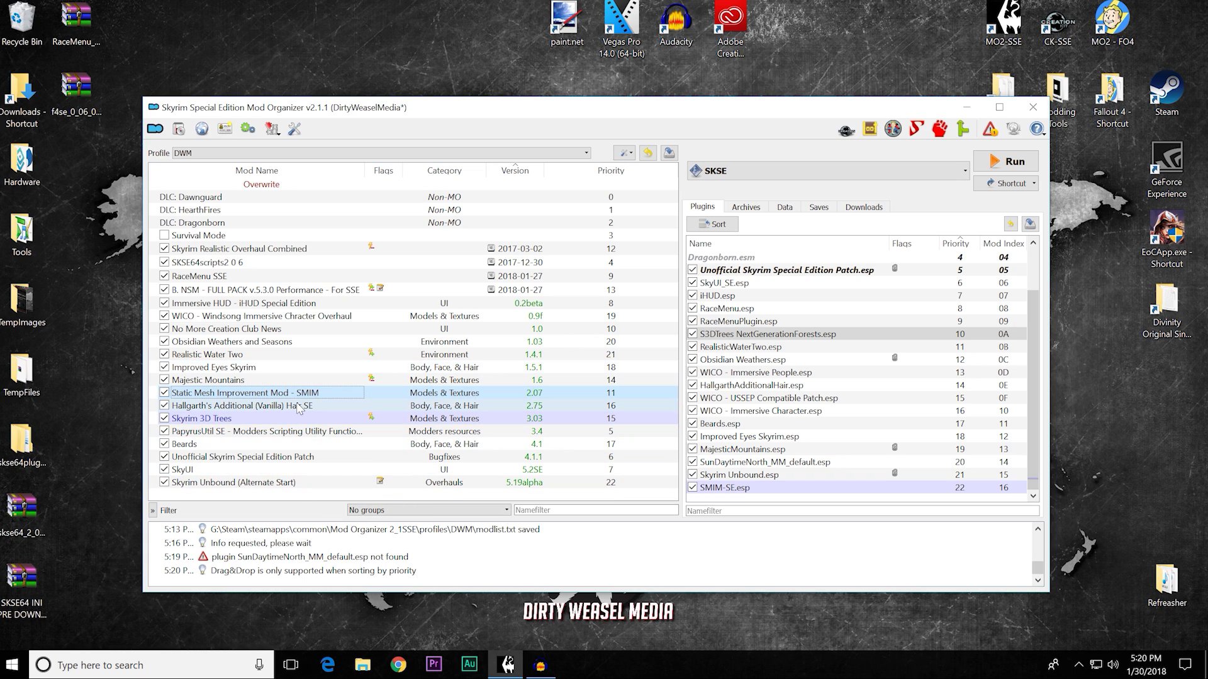
left_click(605, 172)
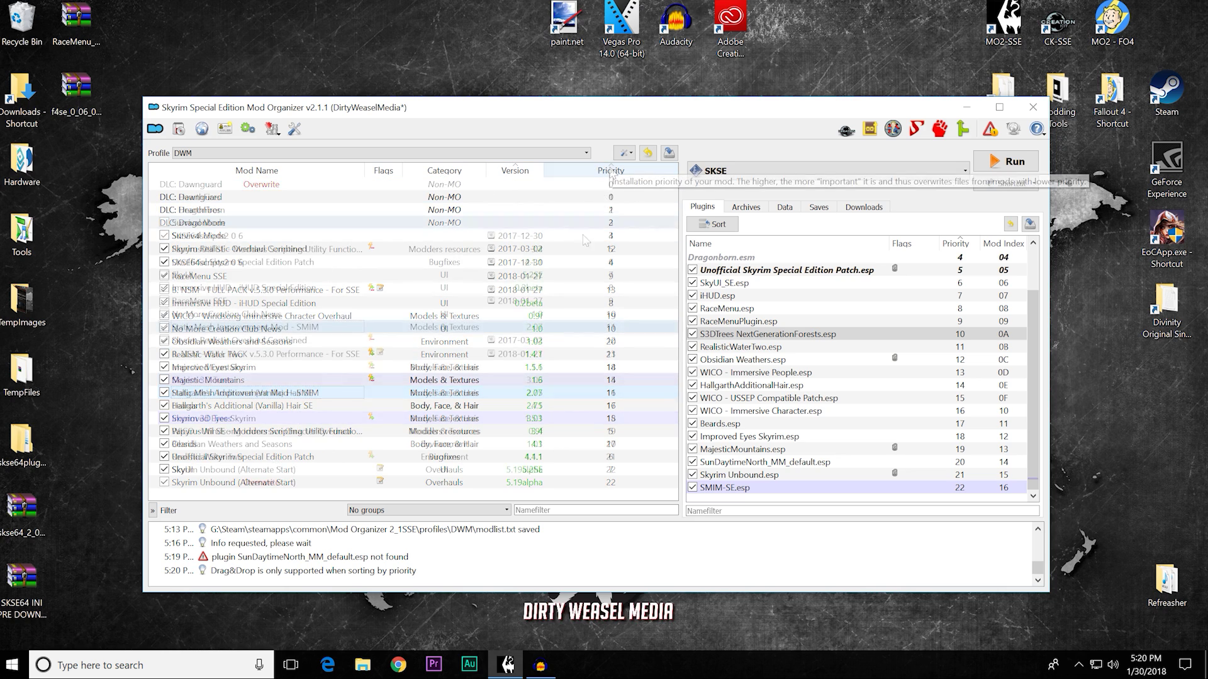
left_click(230, 340)
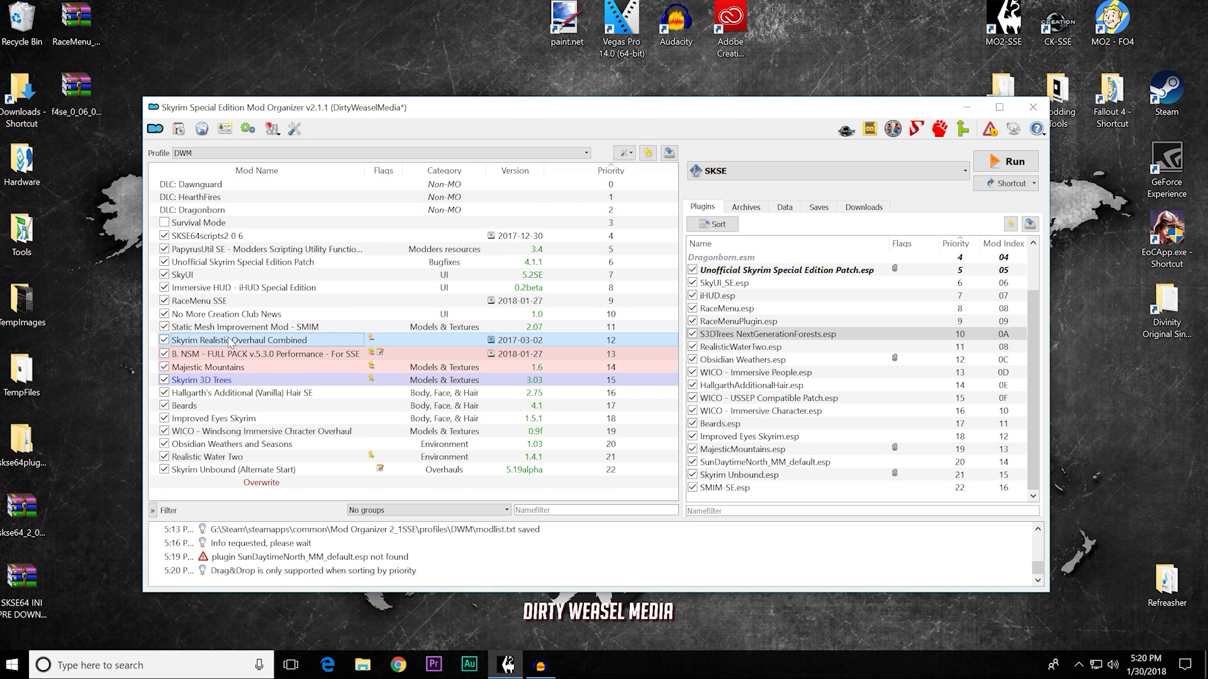
mouse_move(230, 341)
left_mouse_down()
mouse_move(240, 327)
mouse_move(246, 346)
left_mouse_up()
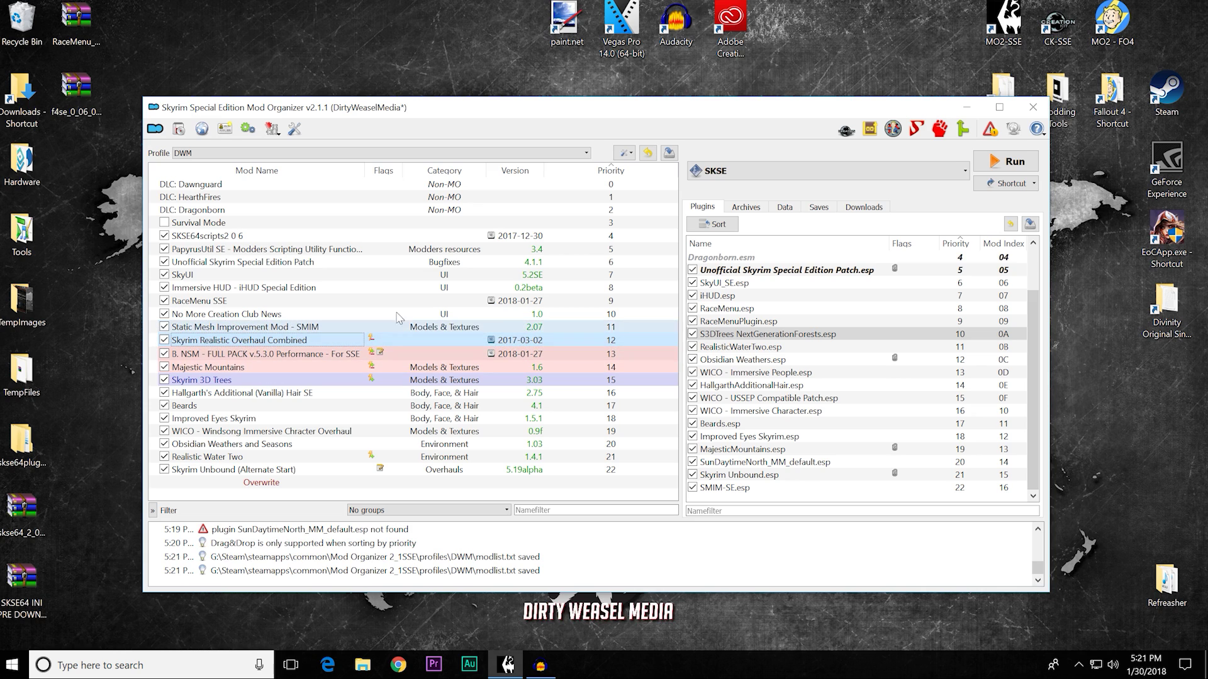
Step: Review the category options available for the B. NSM - FULL PACK mod without assigning any
left_click(266, 355)
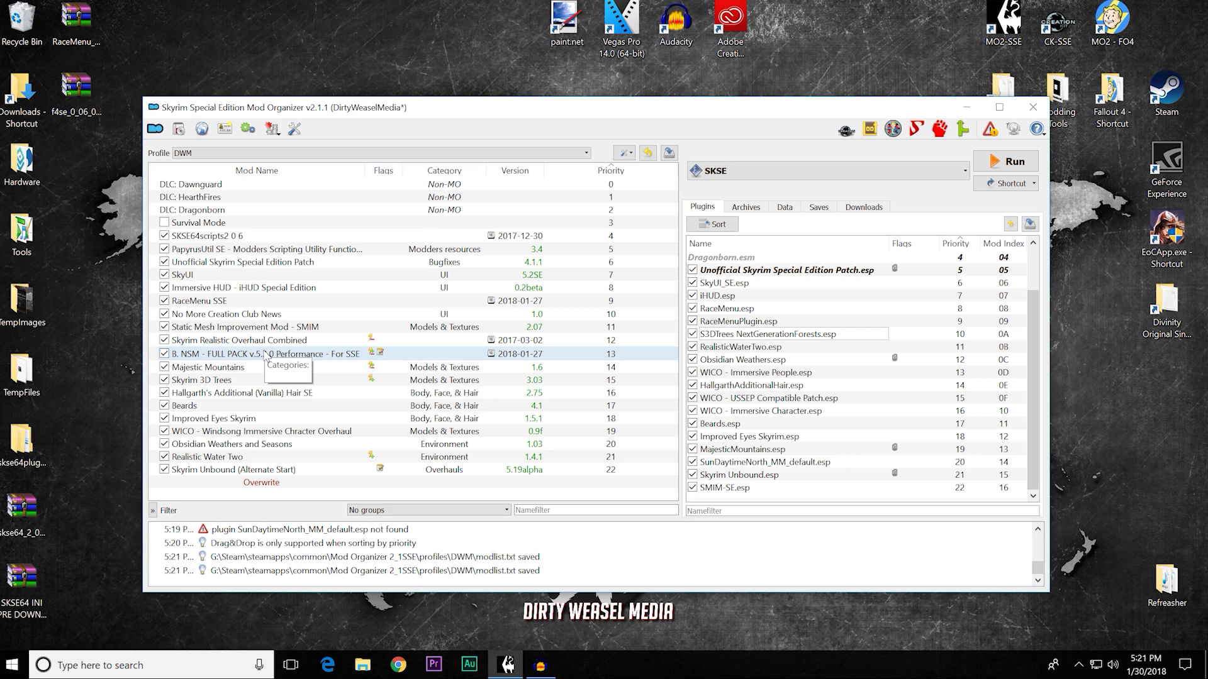
right_click(265, 356)
mouse_move(294, 347)
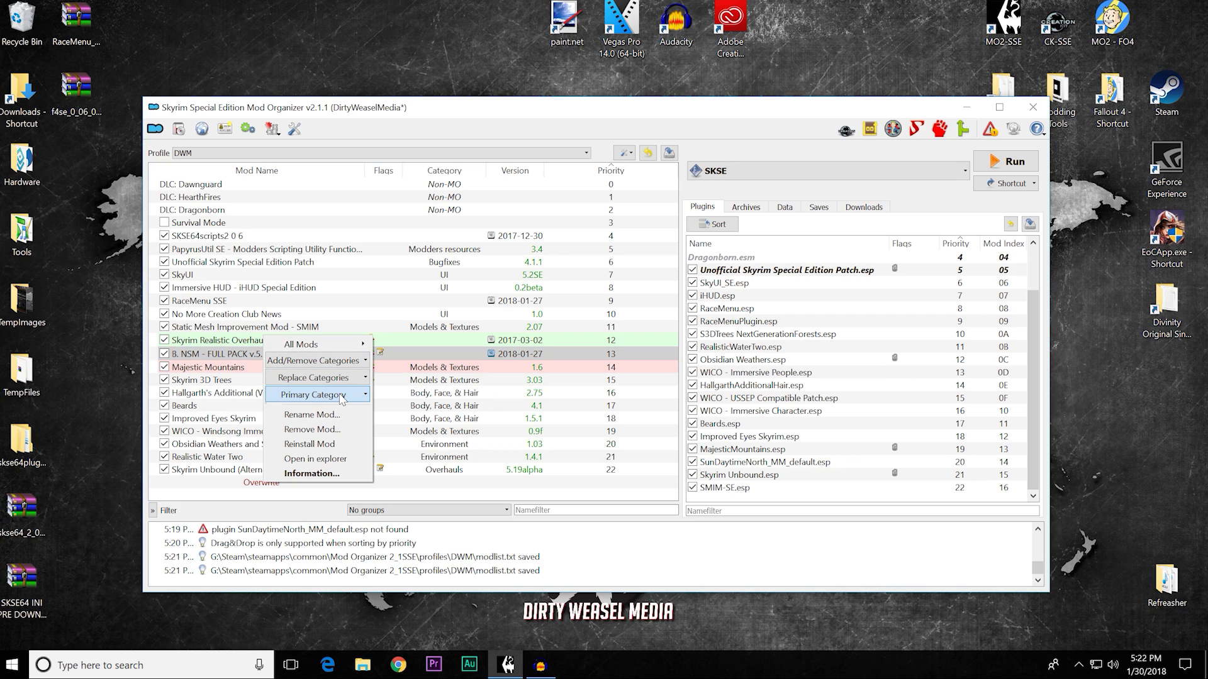
left_click(364, 395)
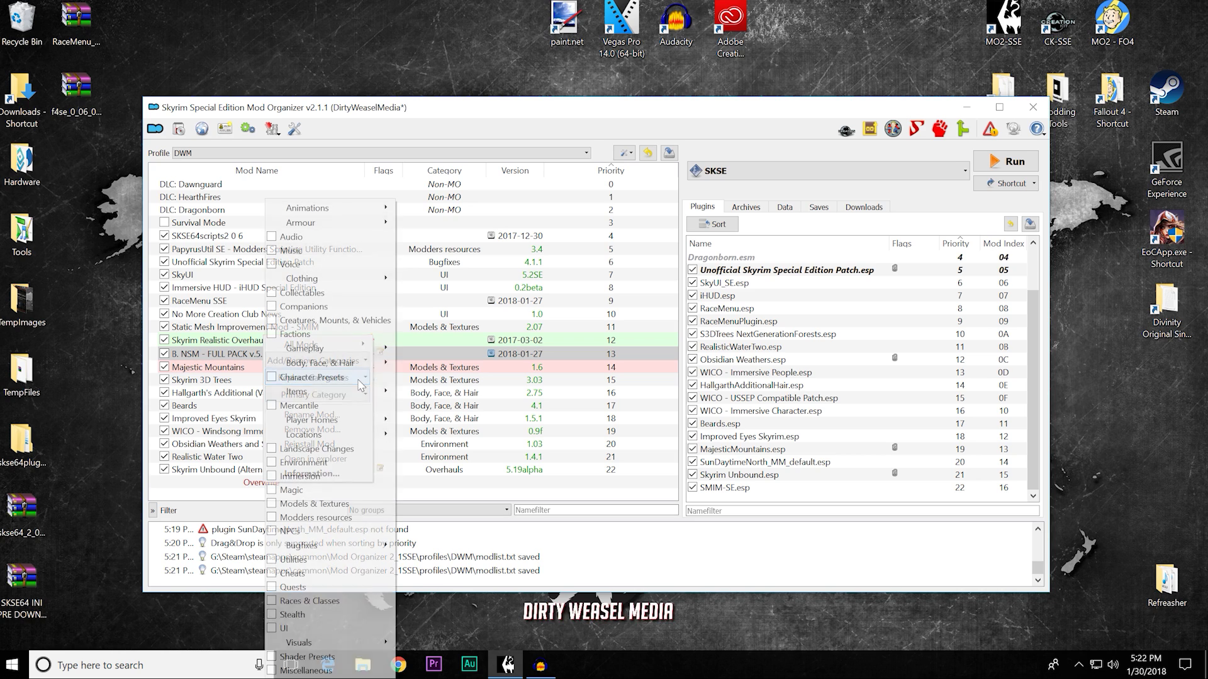
key("Escape")
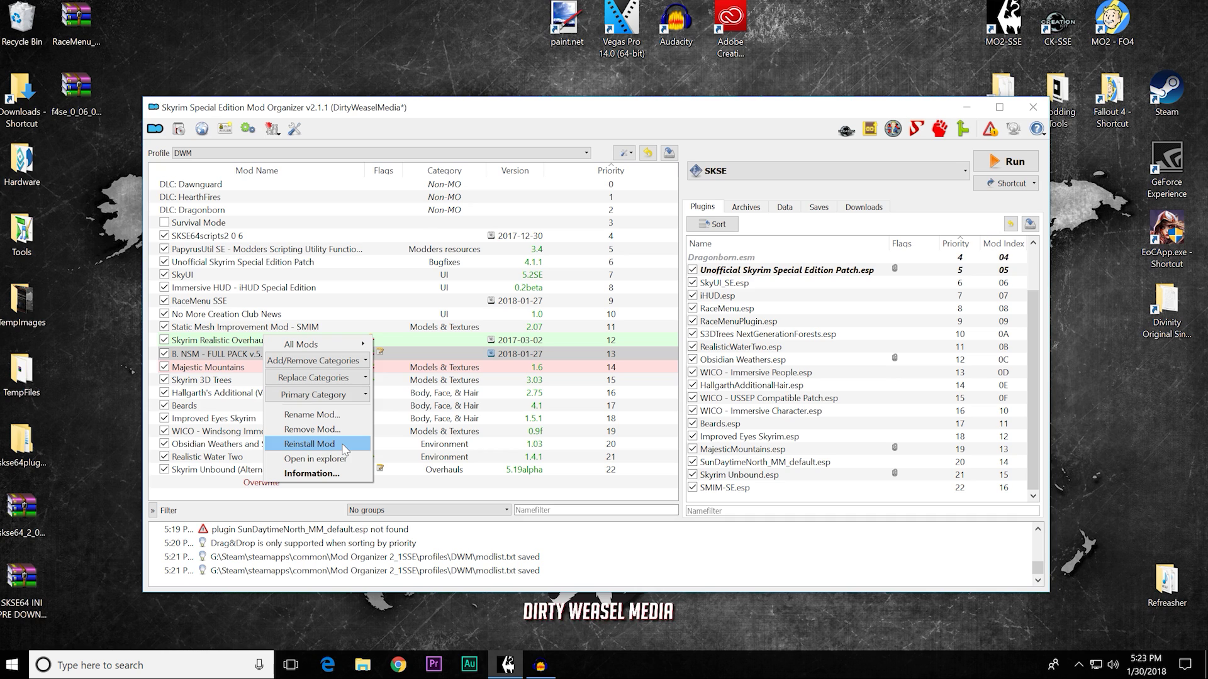
Step: Reinstall B. NSM - FULL PACK v.5.3.0 Performance - For SSE manually, setting its Data folder as the data directory
left_click(344, 449)
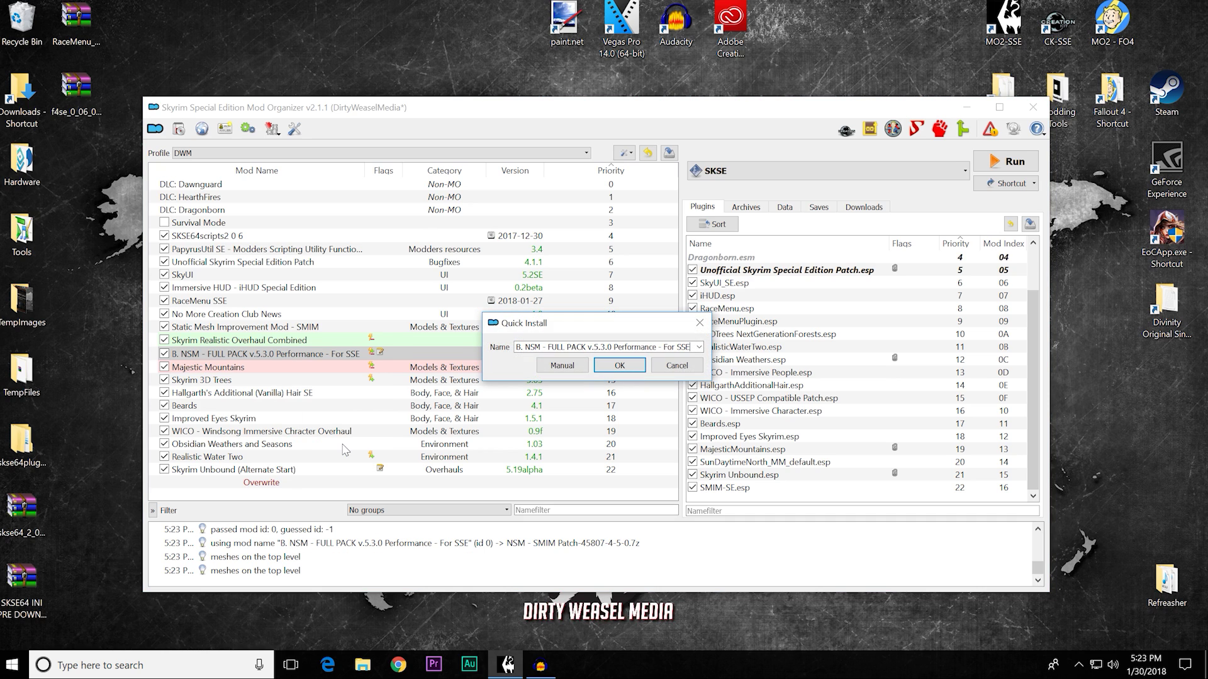
left_click(560, 367)
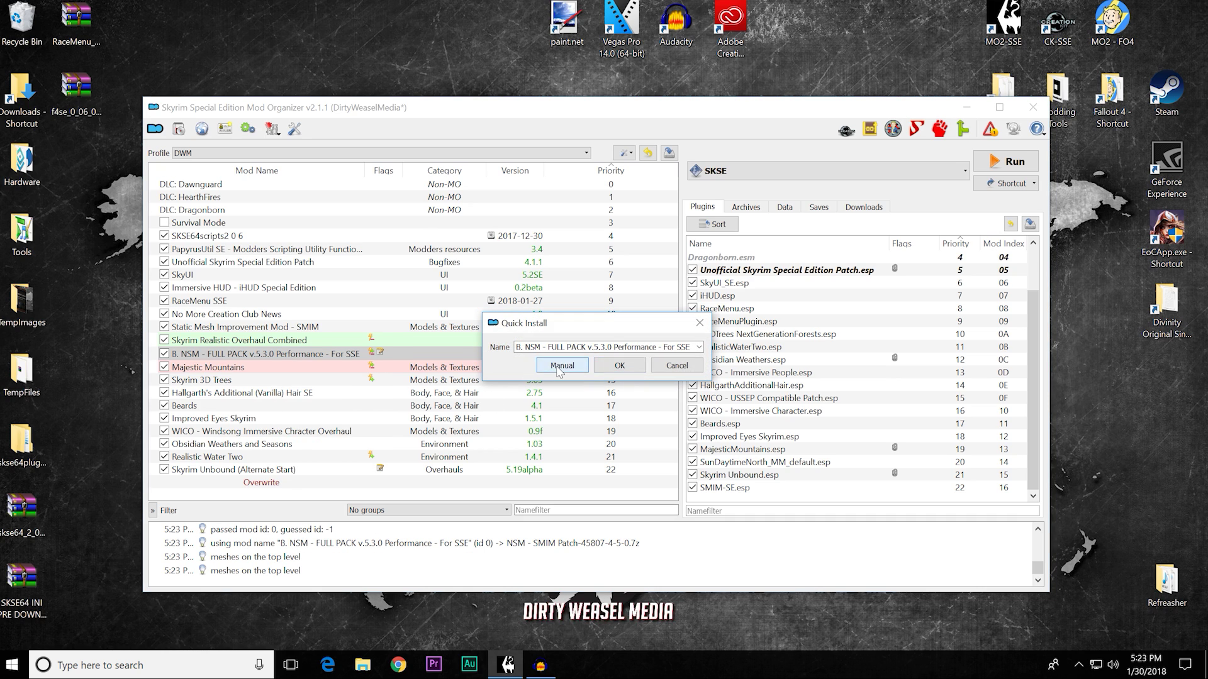
left_click(526, 333)
right_click(529, 334)
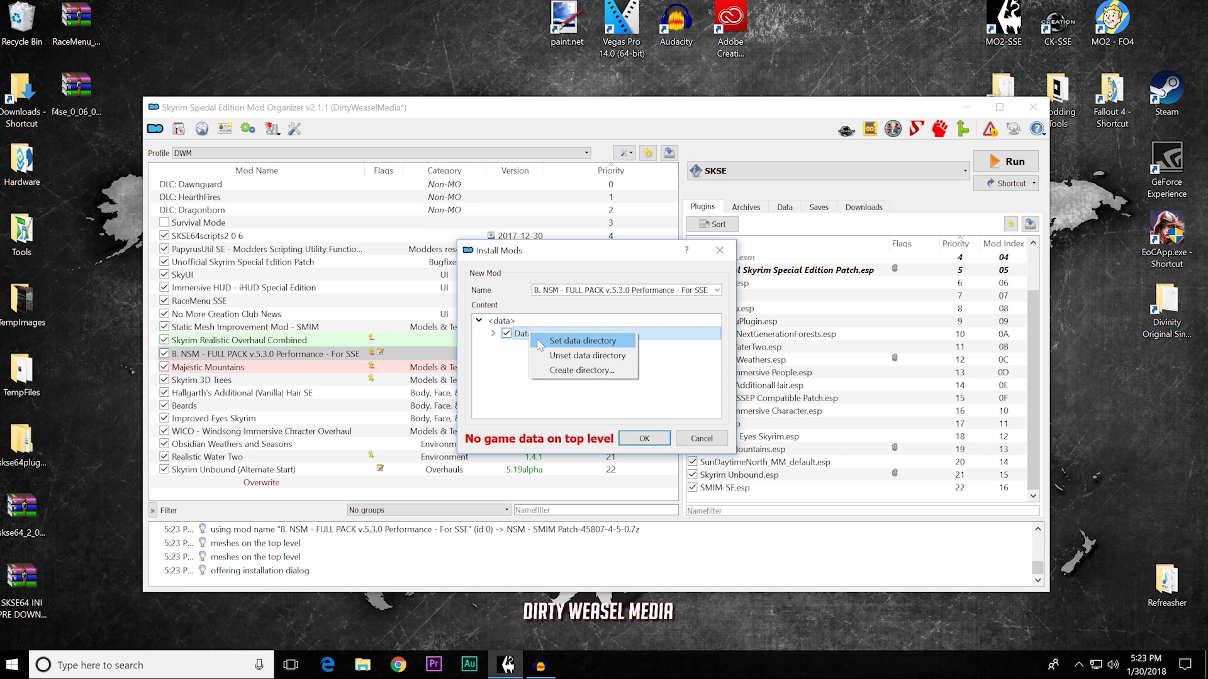
left_click(540, 343)
left_click(644, 439)
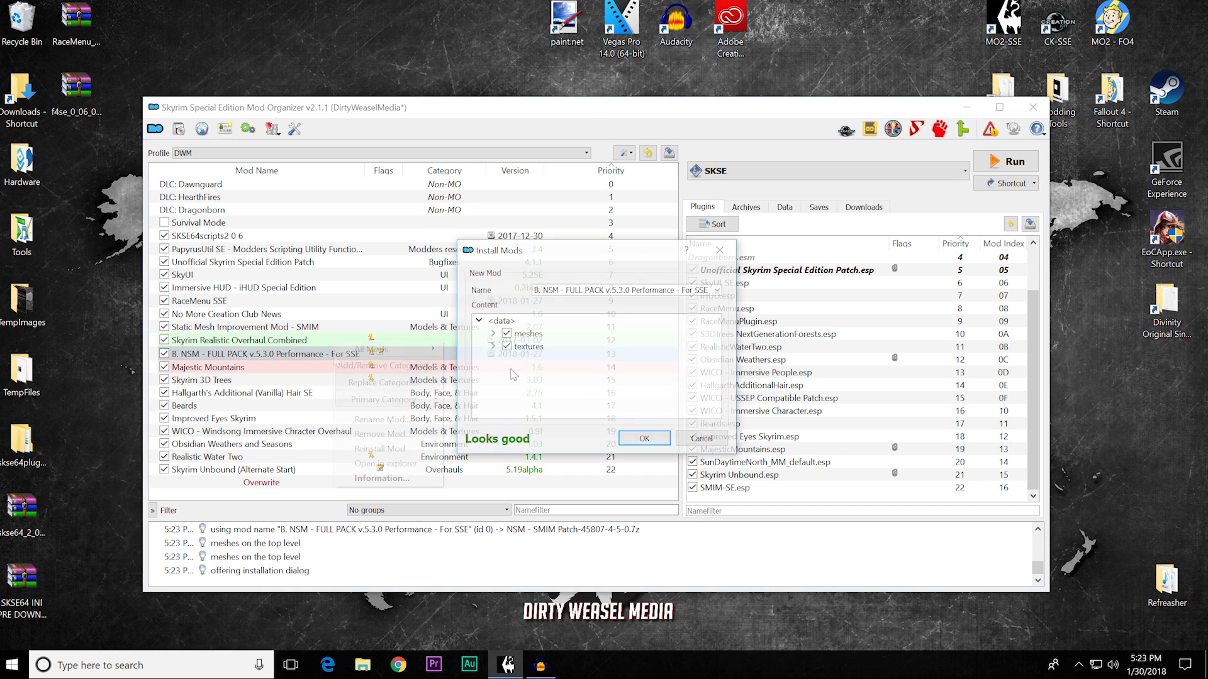
Step: Open the B. NSM - FULL PACK mod's folder in File Explorer and browse the furniture files inside its textures folder
right_click(337, 351)
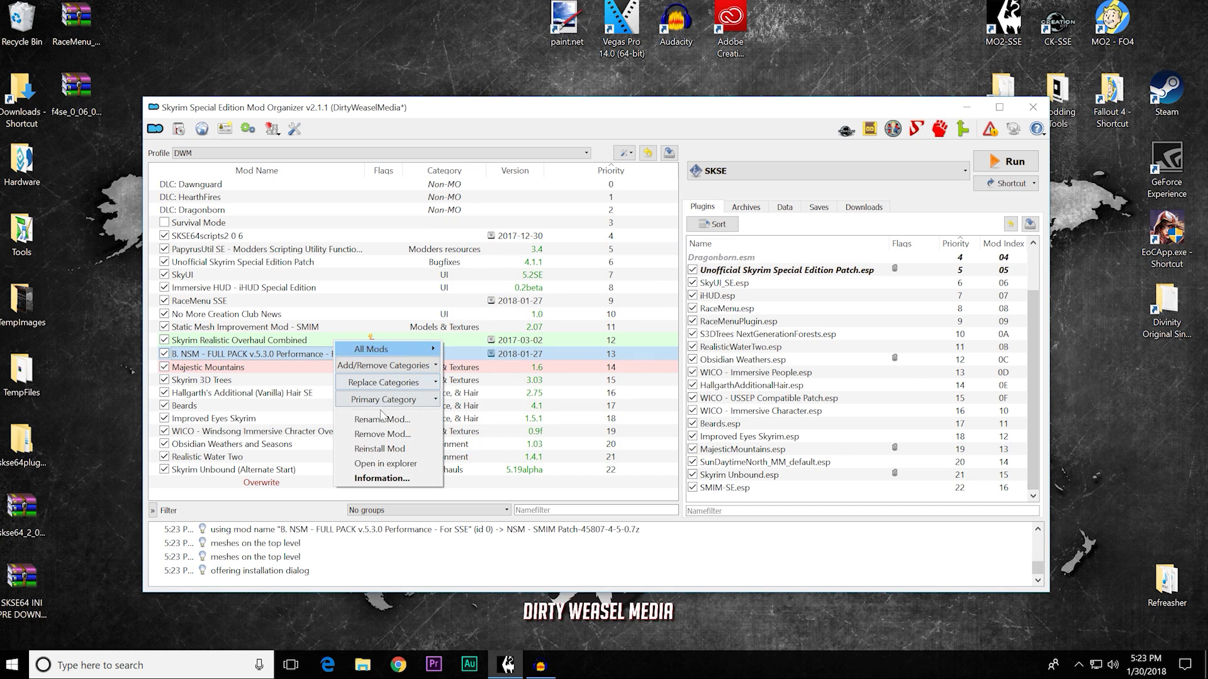
left_click(396, 464)
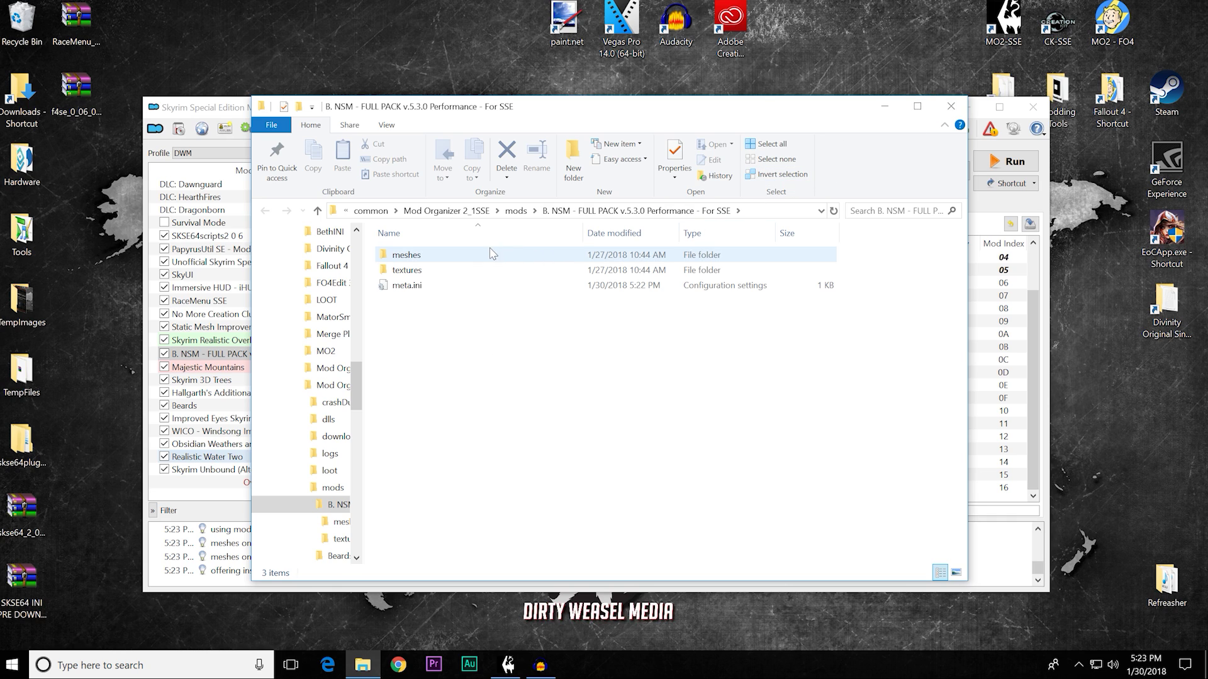
double_click(474, 271)
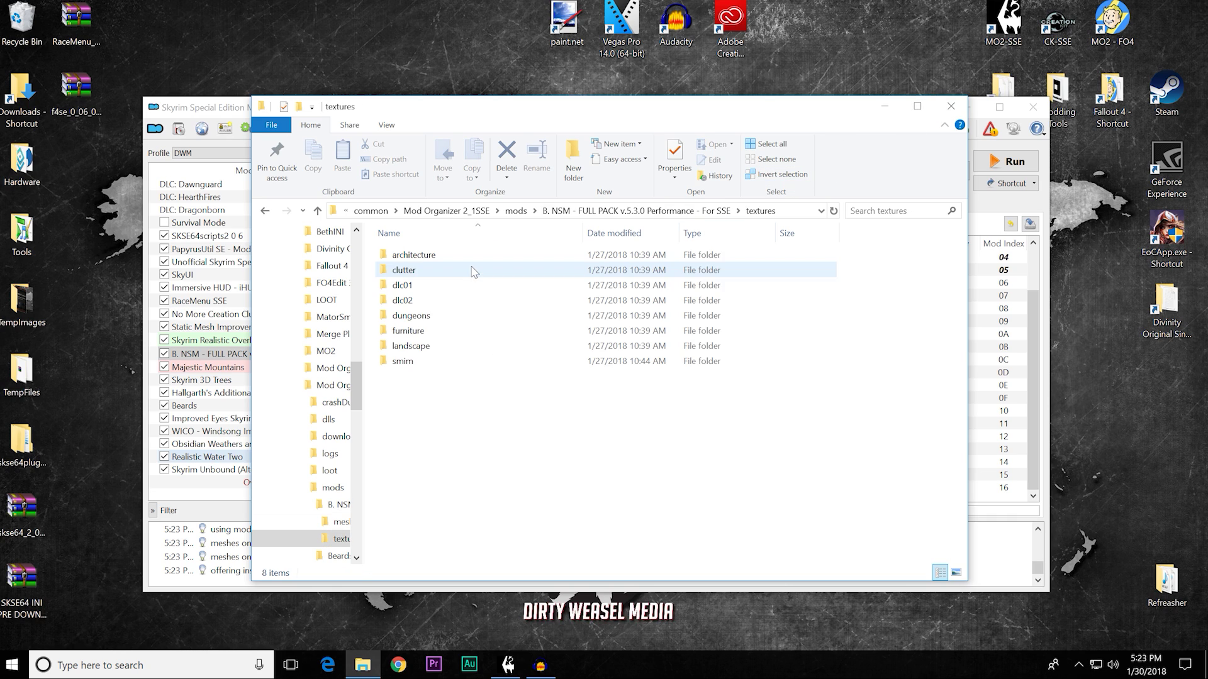
double_click(469, 337)
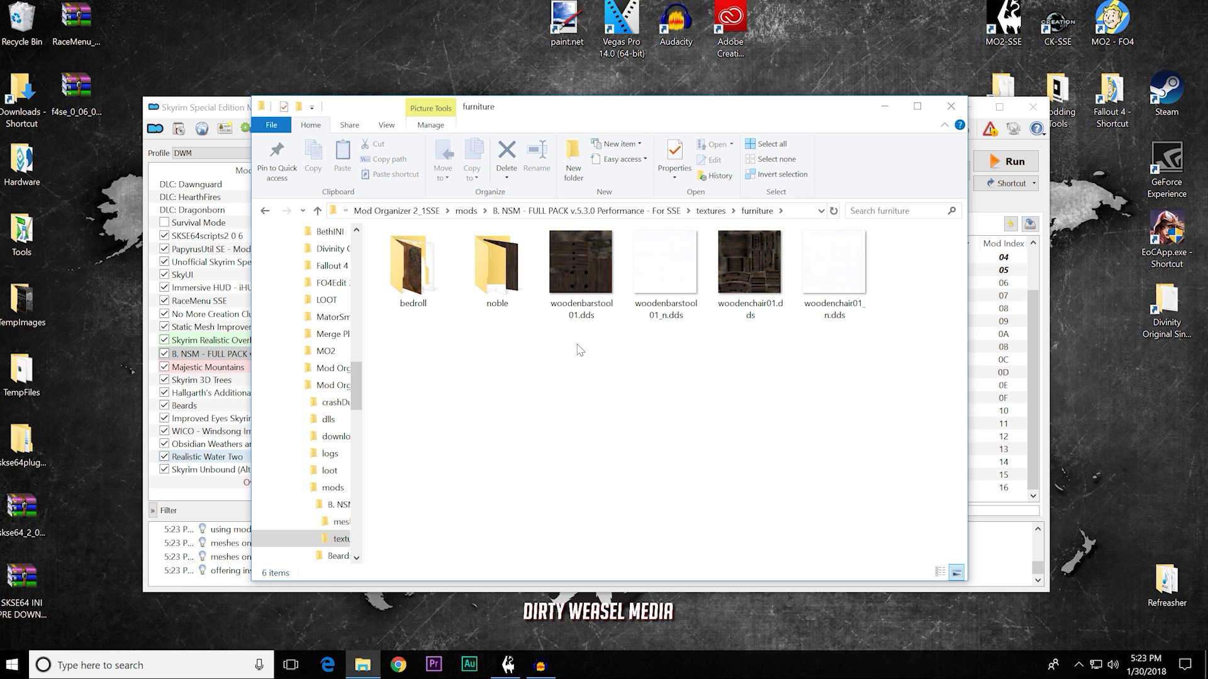
double_click(554, 263)
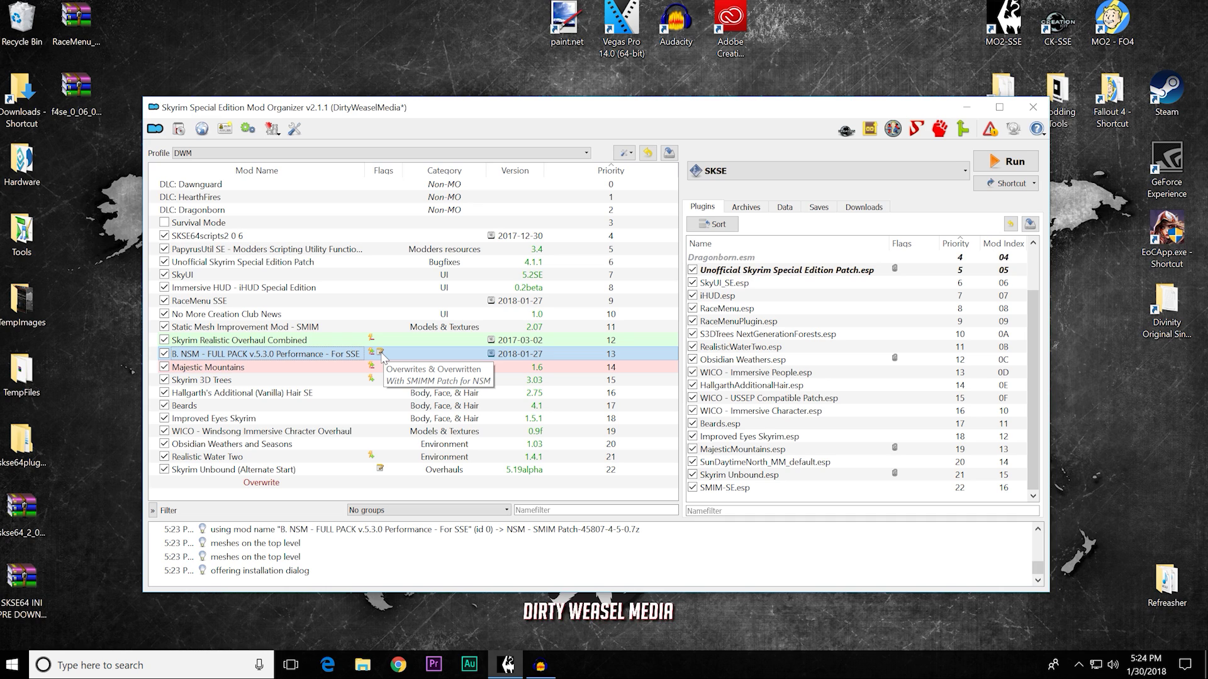
Step: Read the note saved in the information for the B. NSM - FULL PACK mod
double_click(332, 354)
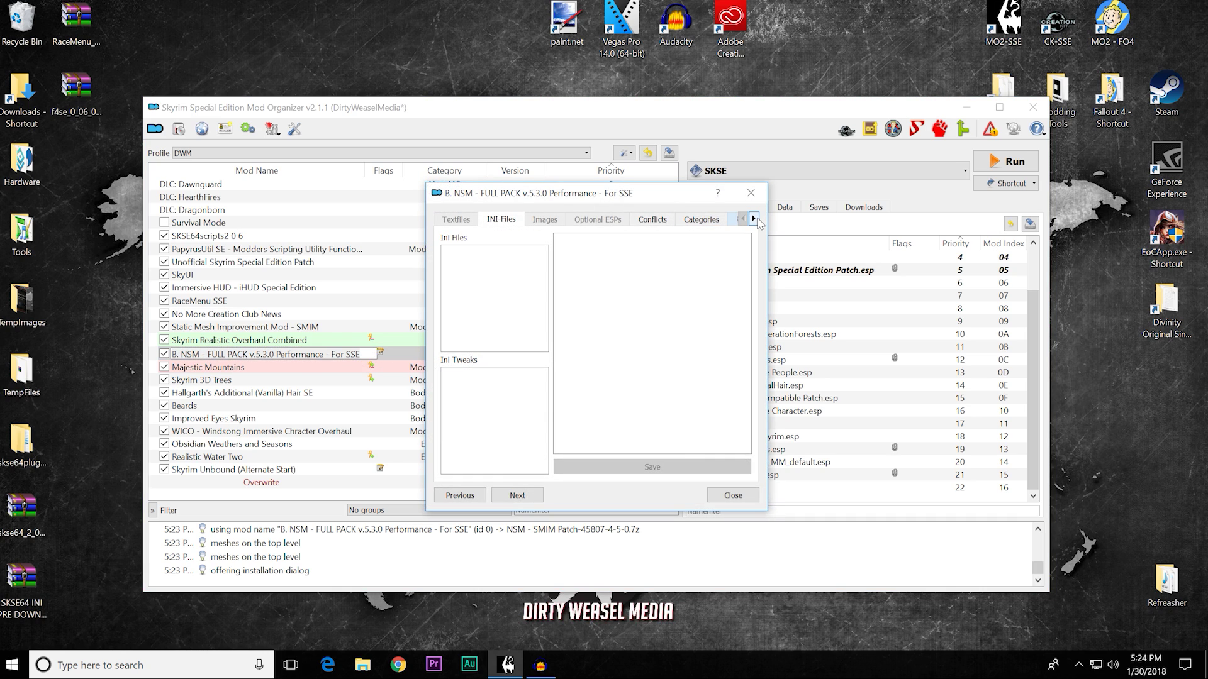
left_click(753, 219)
left_click(678, 219)
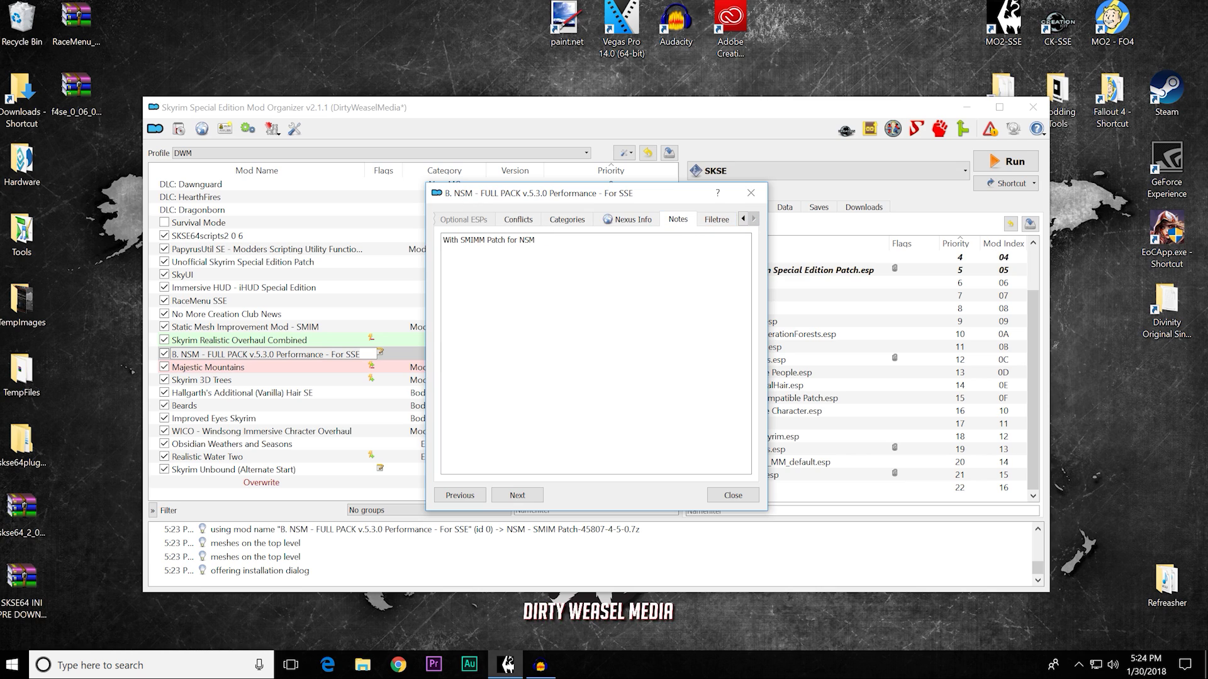
left_click(733, 495)
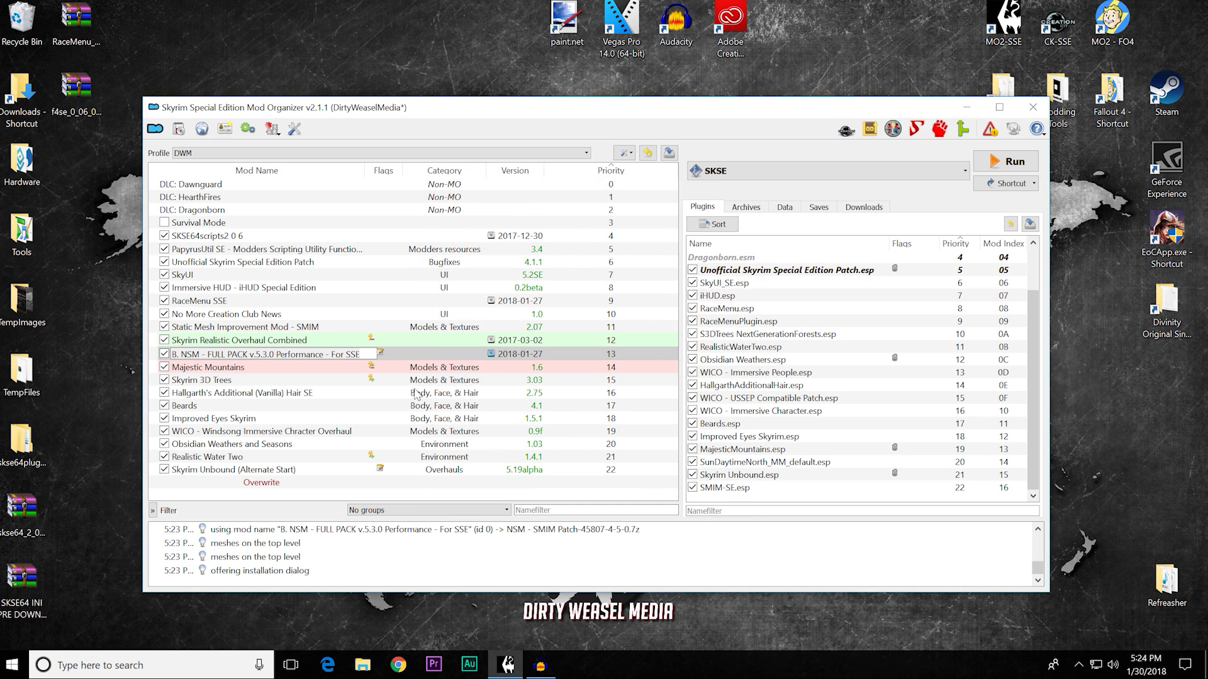
left_click(389, 380)
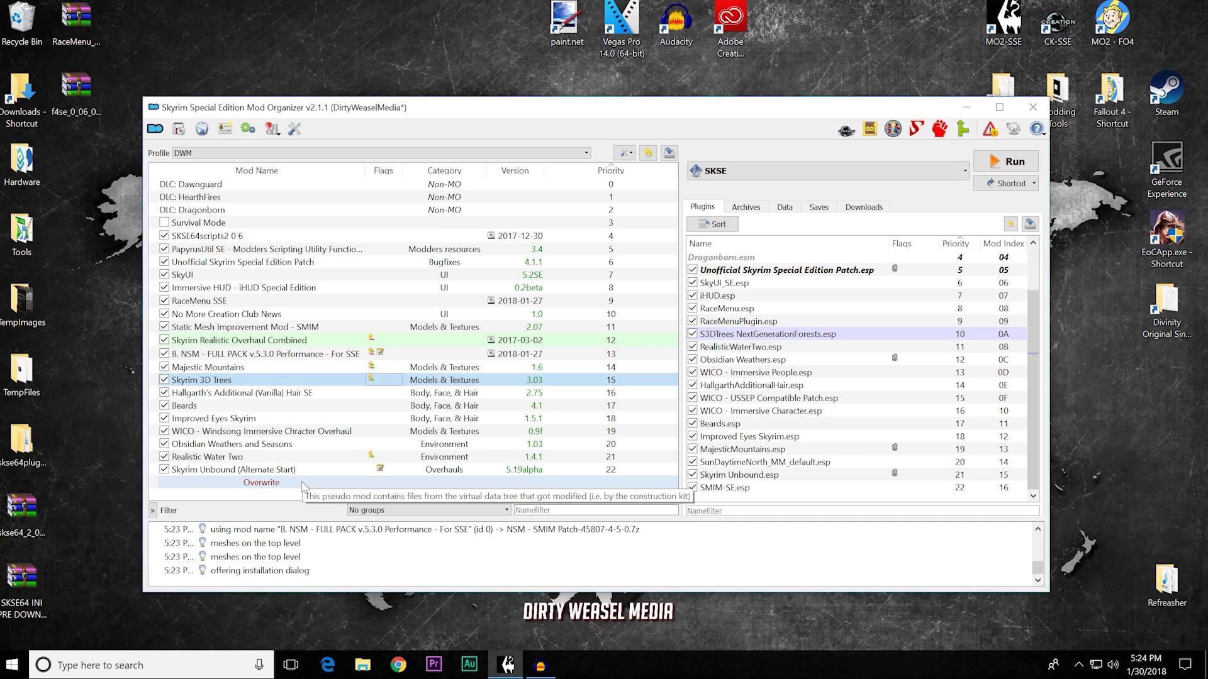
Step: Highlight Update.esm in the plugin list and view the files held in Overwrite
scroll(765, 283, "up", 2)
left_click(756, 272)
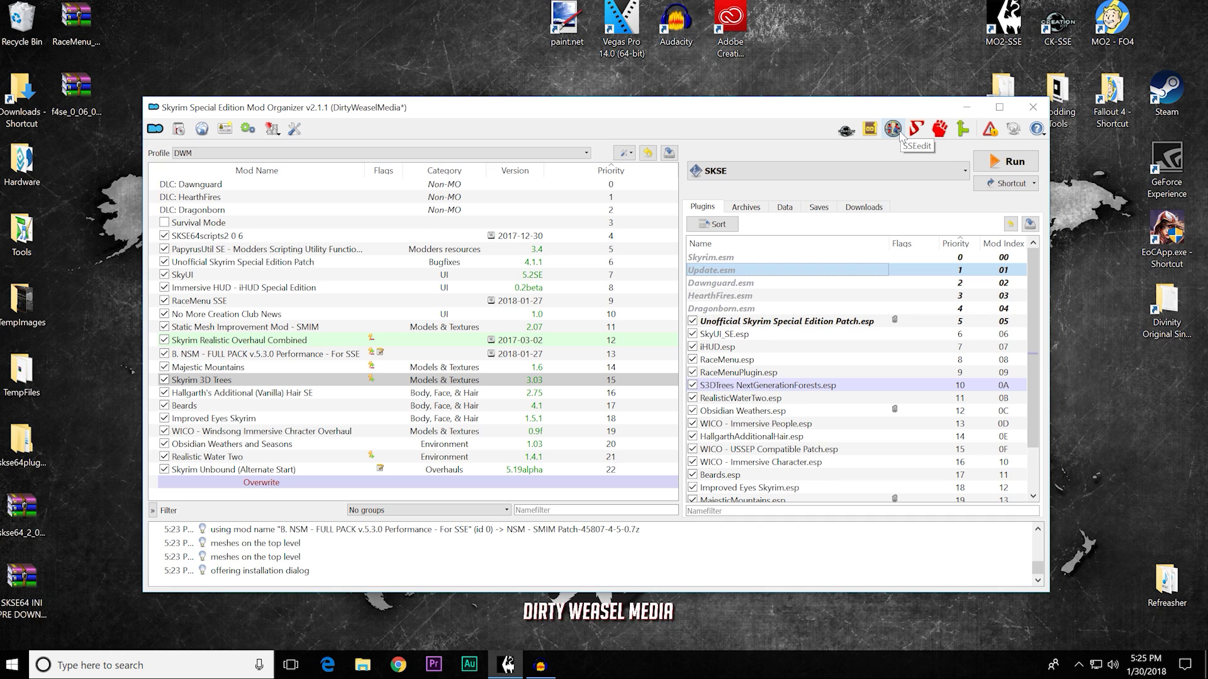
double_click(328, 488)
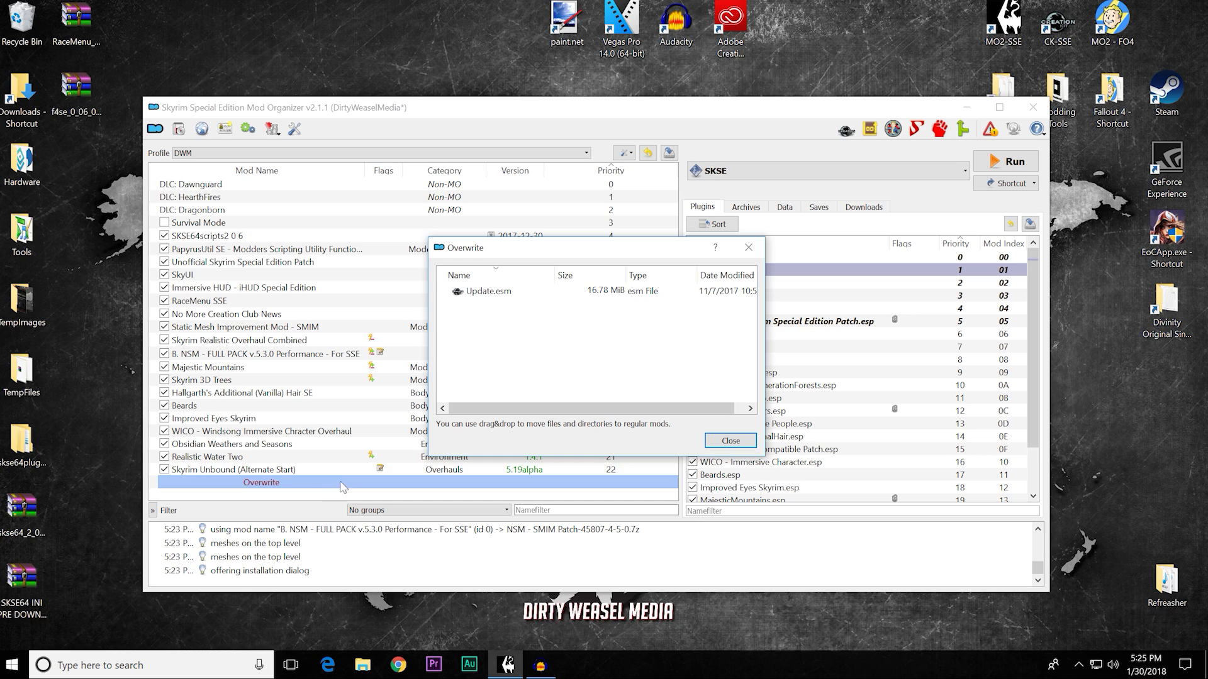
left_click_drag(588, 247, 617, 229)
left_click(506, 278)
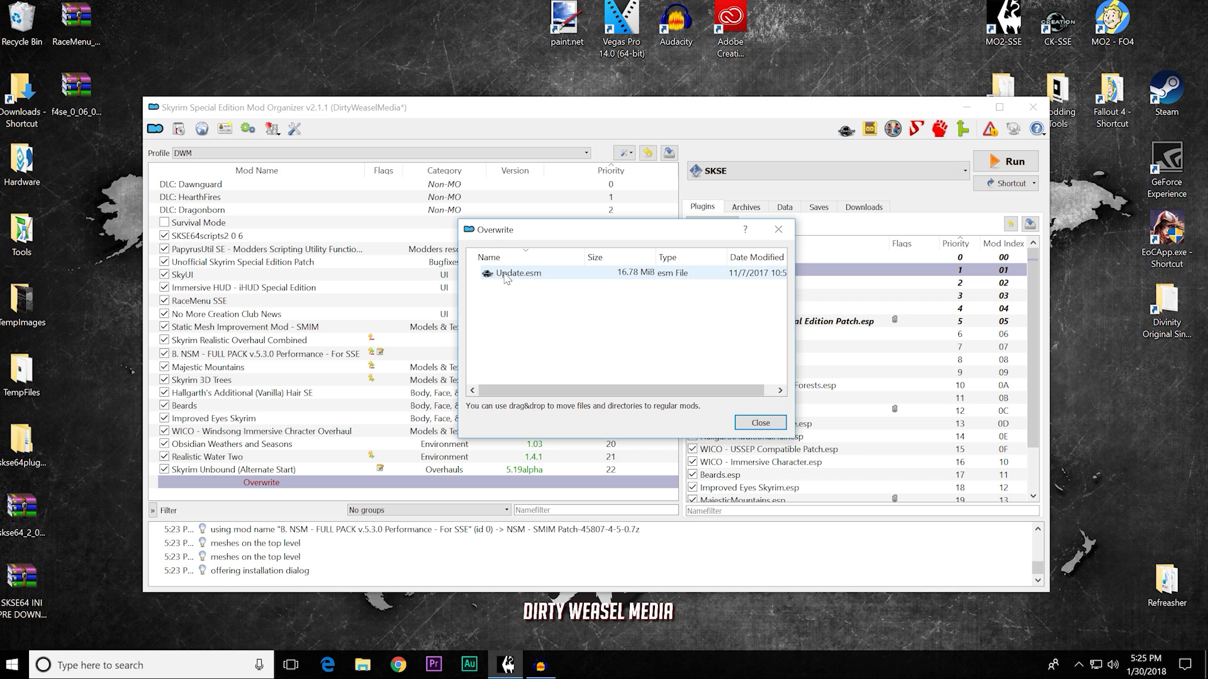
left_click(759, 423)
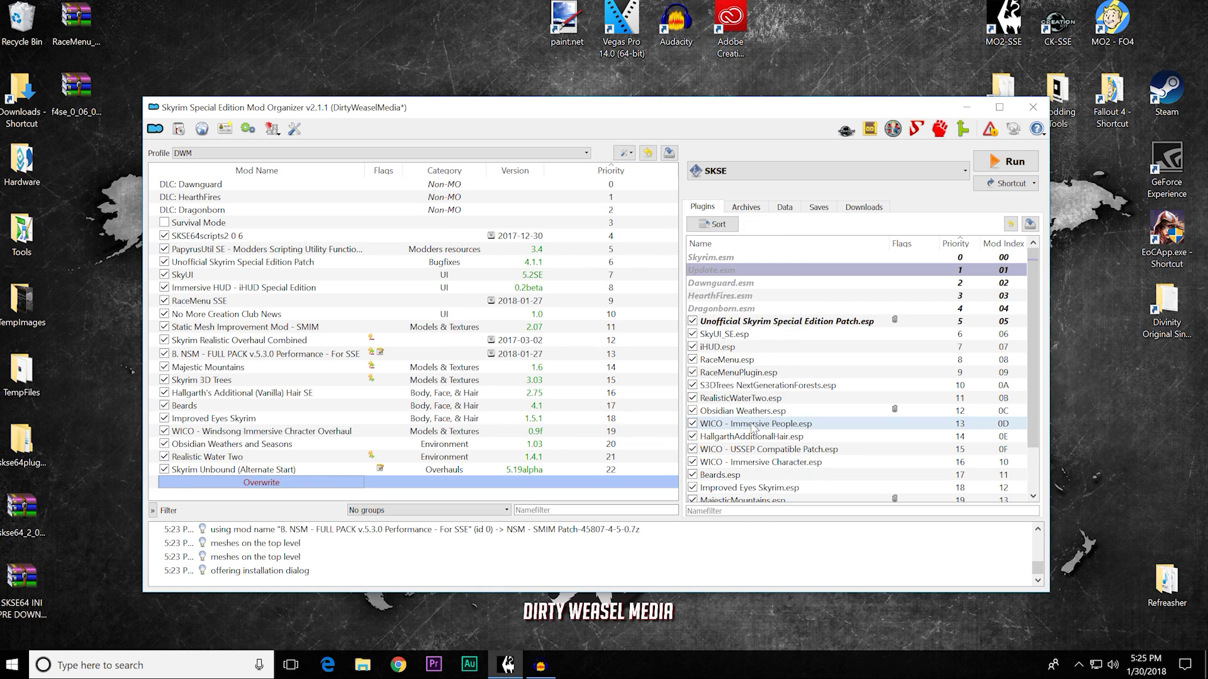
Step: Examine the Overwrite folder in File Explorer and view the Overwrite information again
right_click(311, 488)
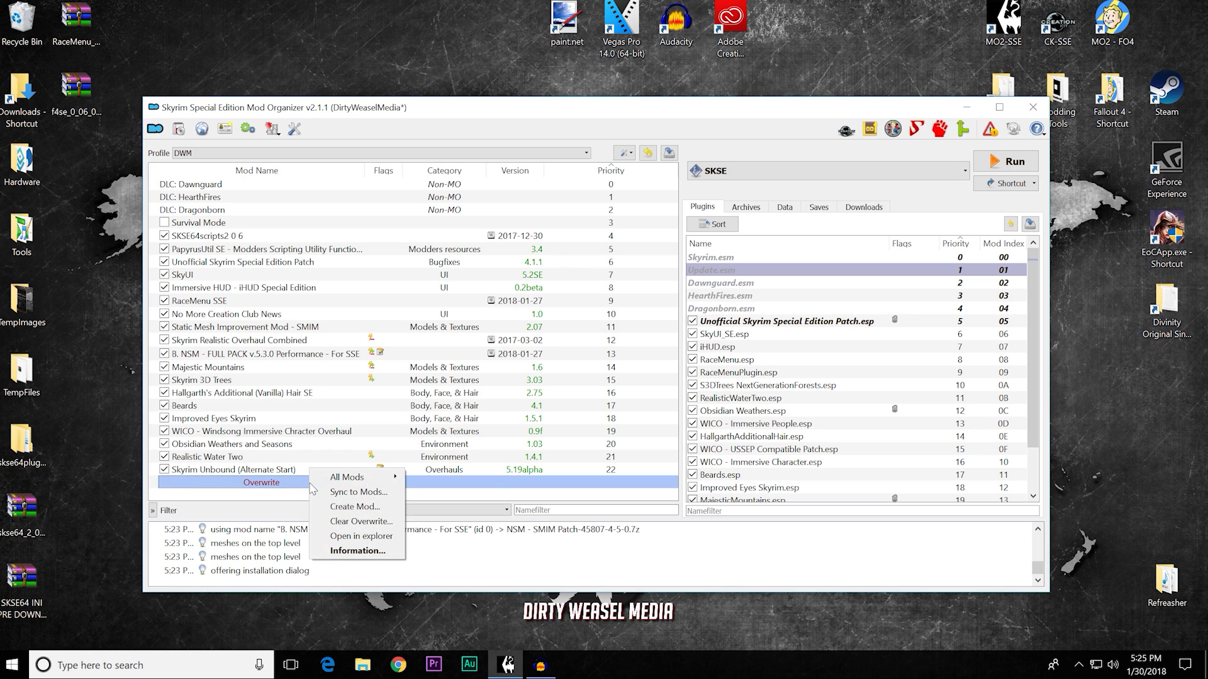
mouse_move(334, 482)
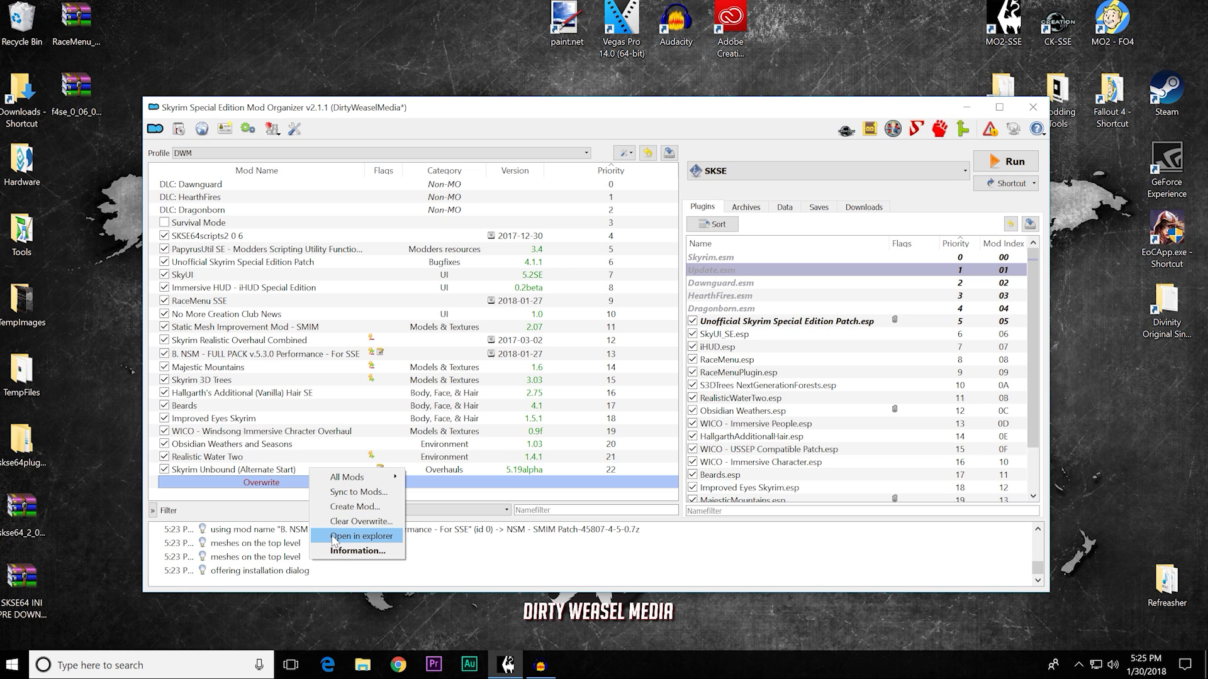
left_click(333, 537)
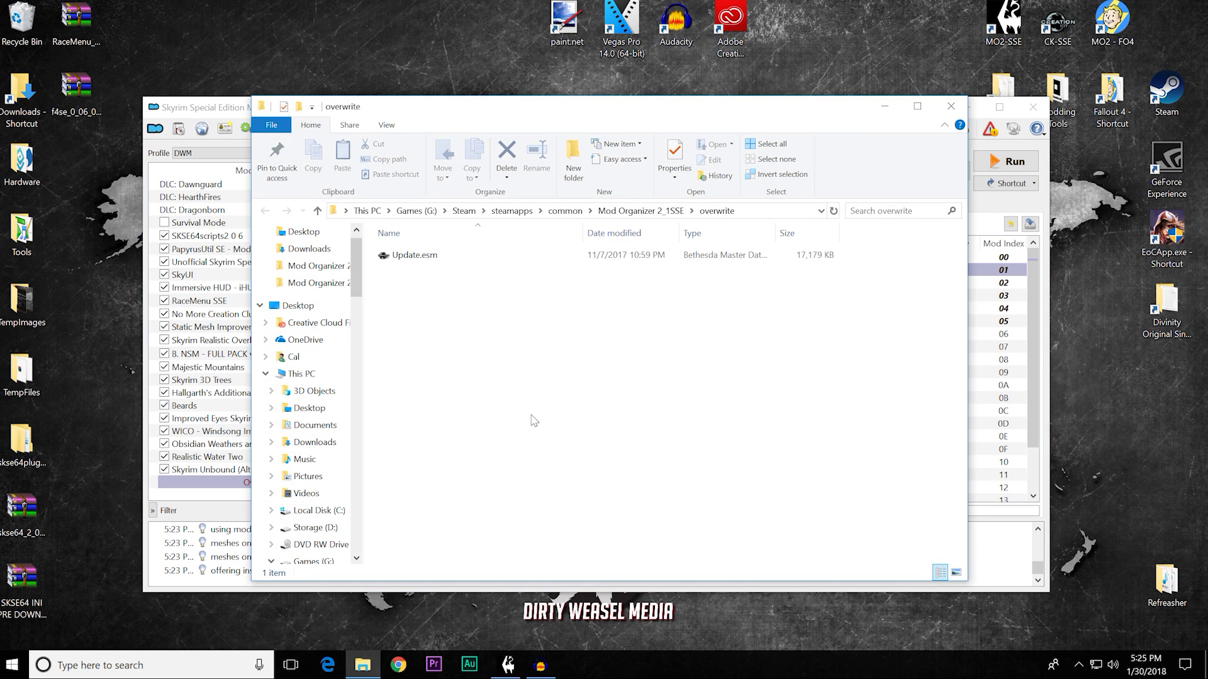
left_click(950, 106)
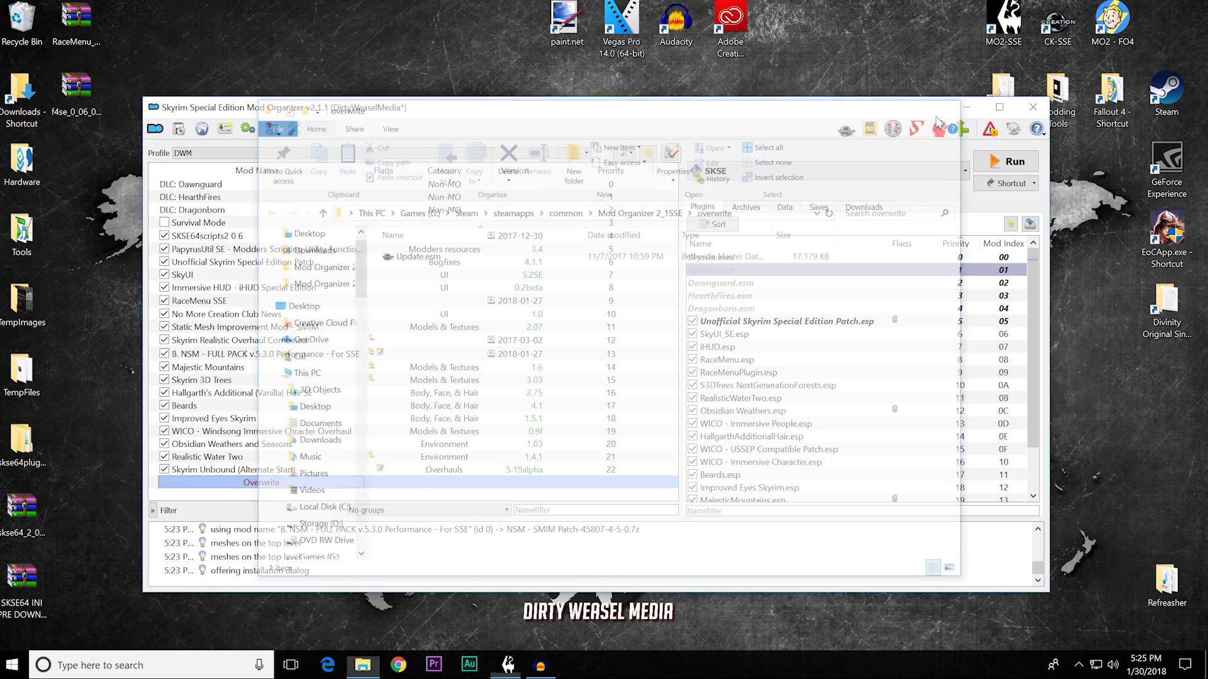
right_click(316, 482)
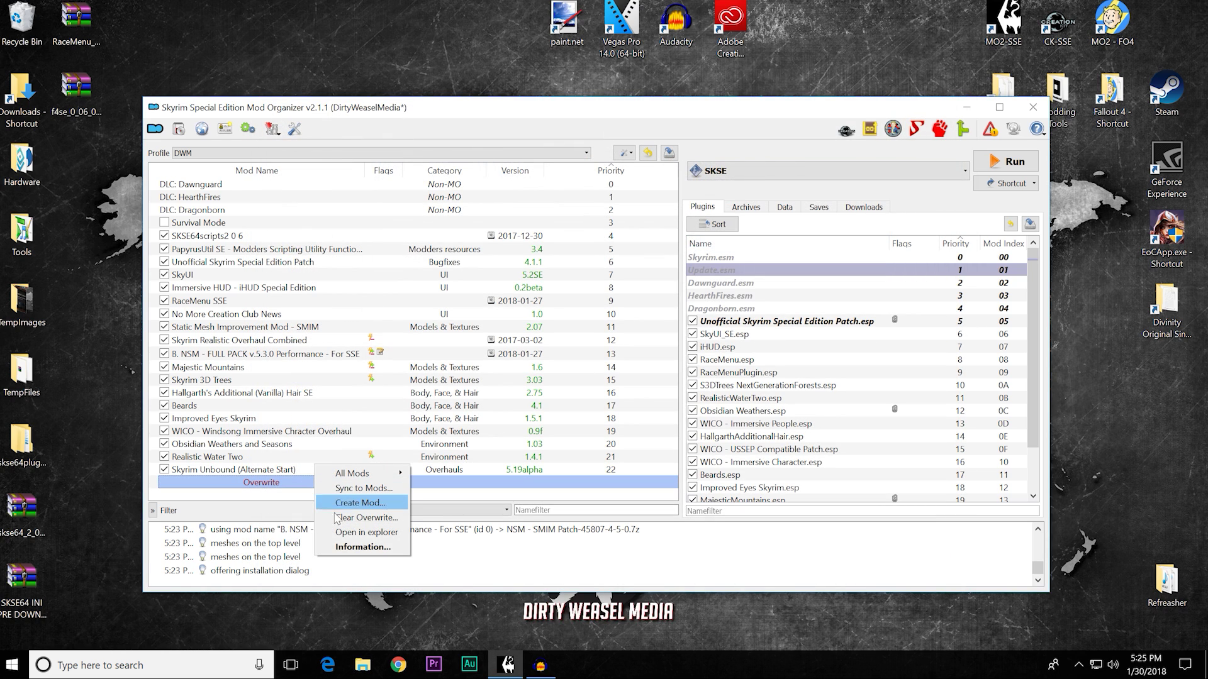
left_click(347, 550)
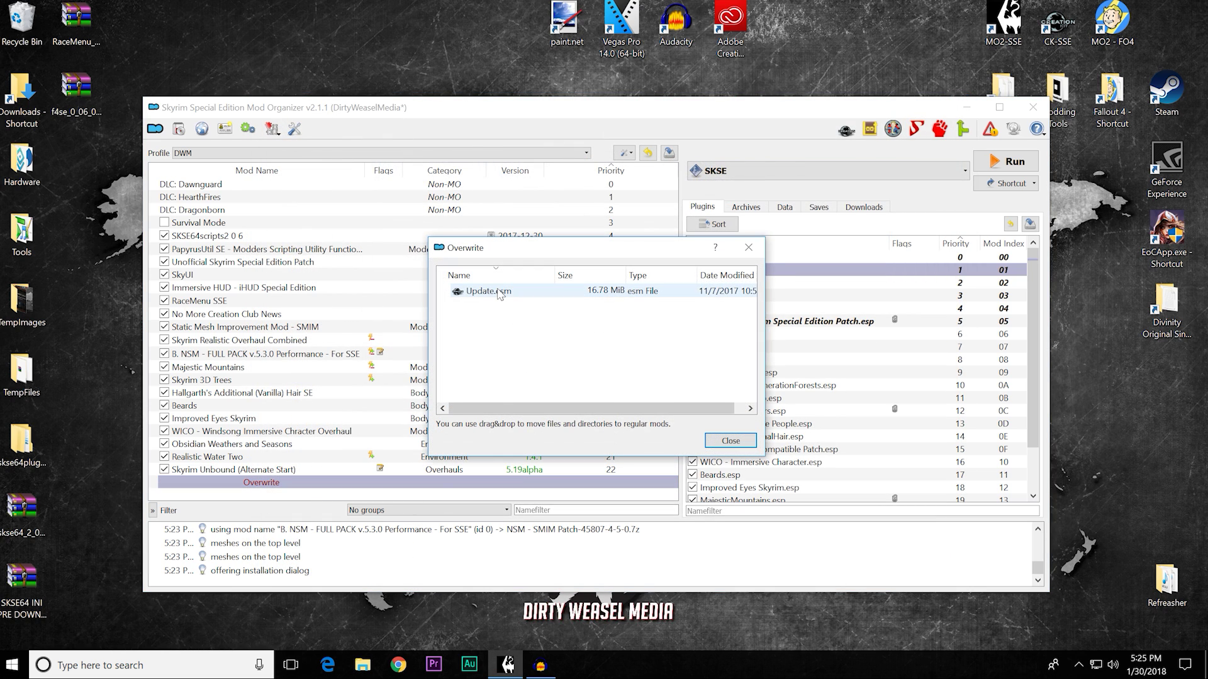
left_click(731, 440)
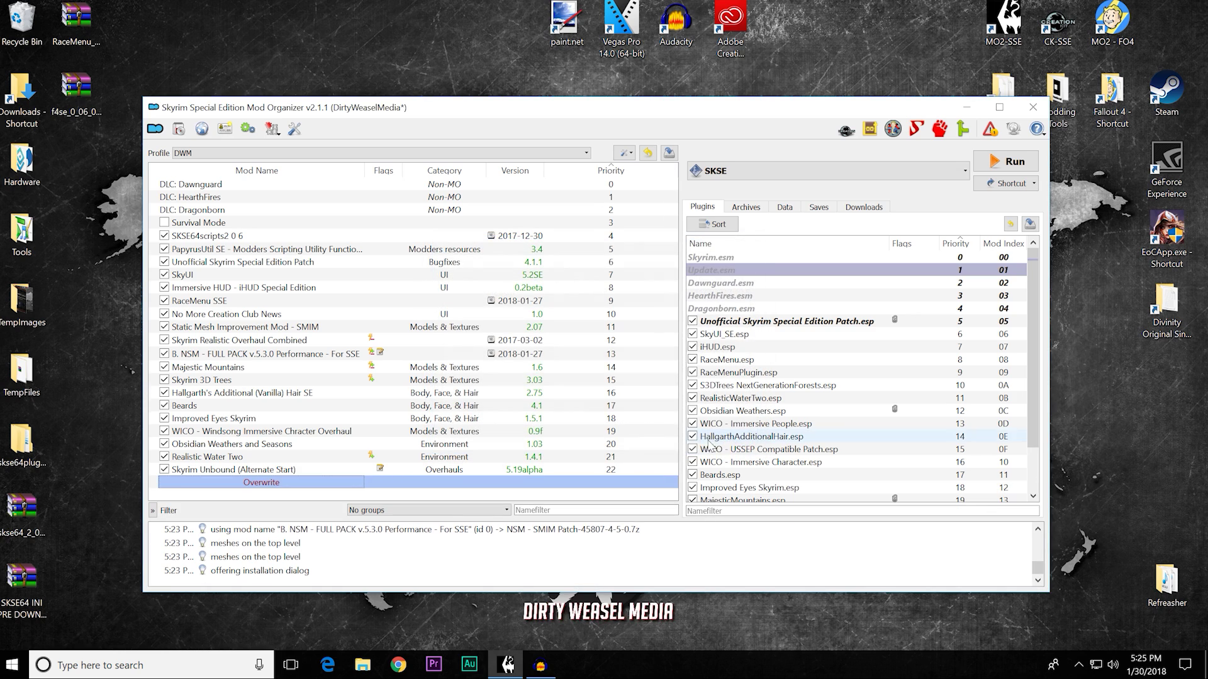
Step: Create a regular mod named Update from the Overwrite files and enable it
right_click(326, 486)
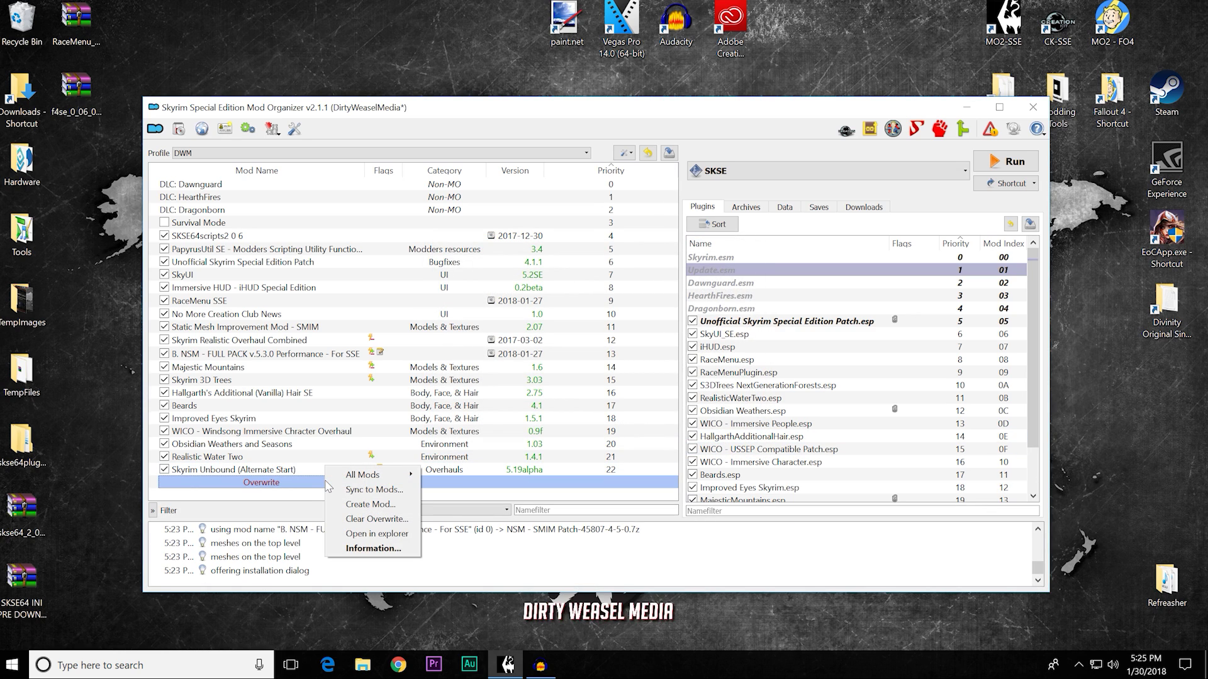
left_click(369, 504)
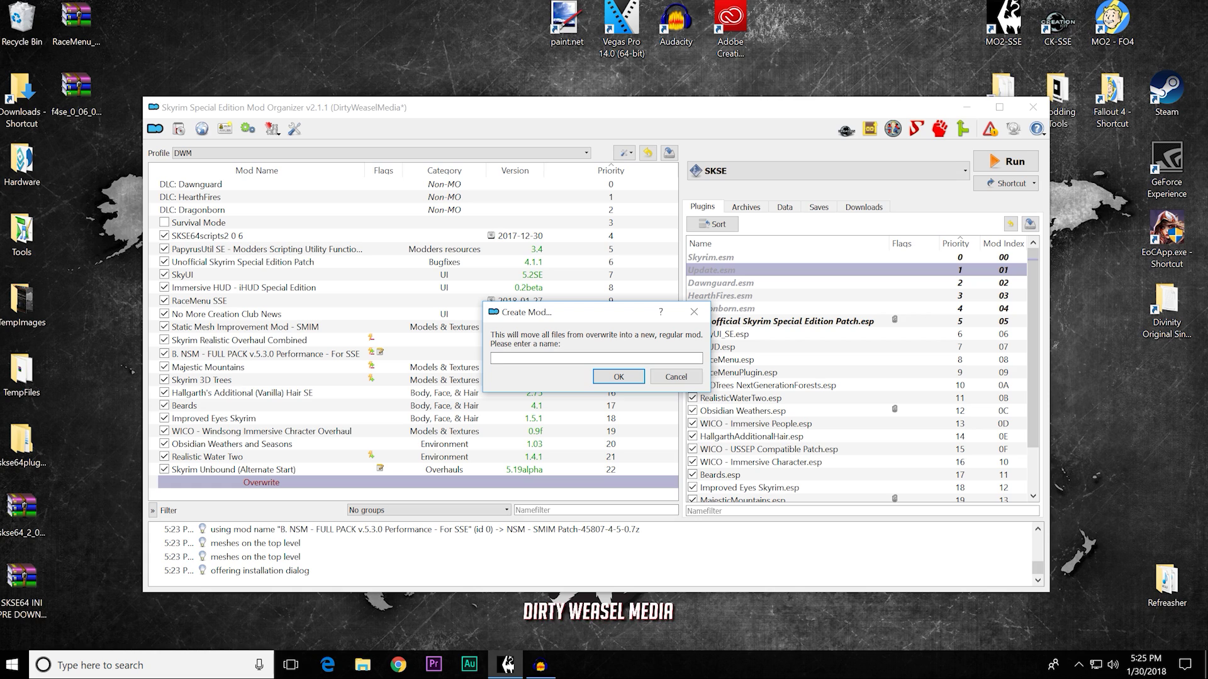
type("Update")
left_click(601, 378)
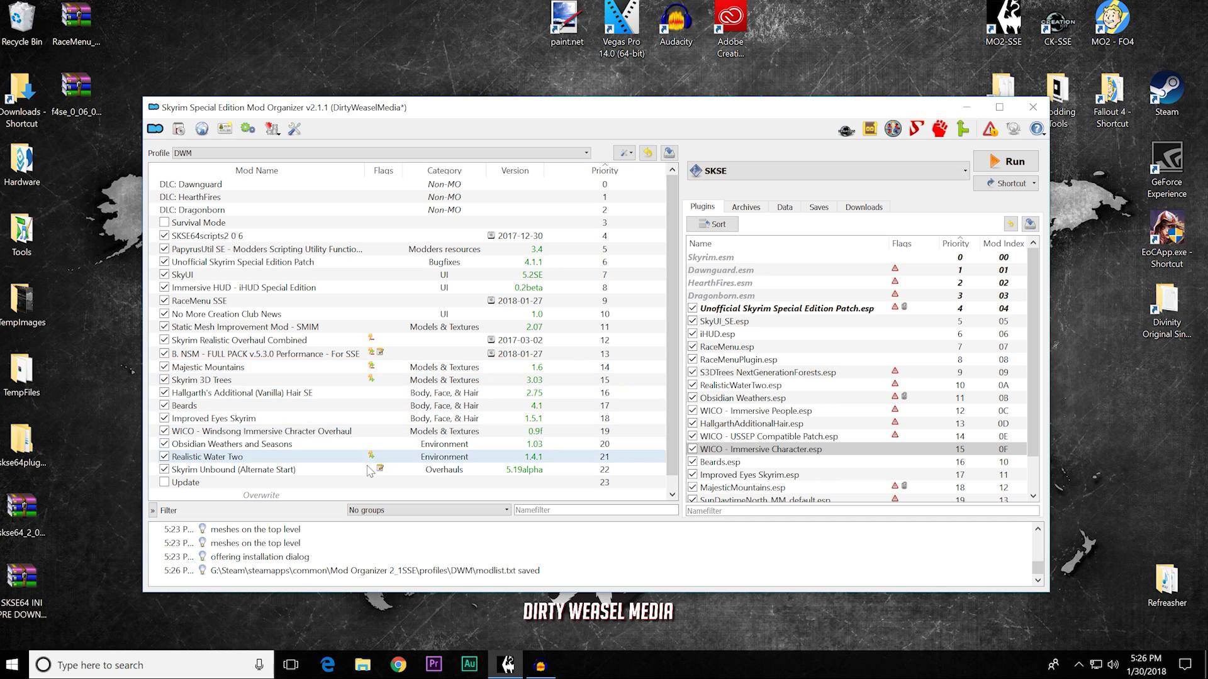
left_click(164, 484)
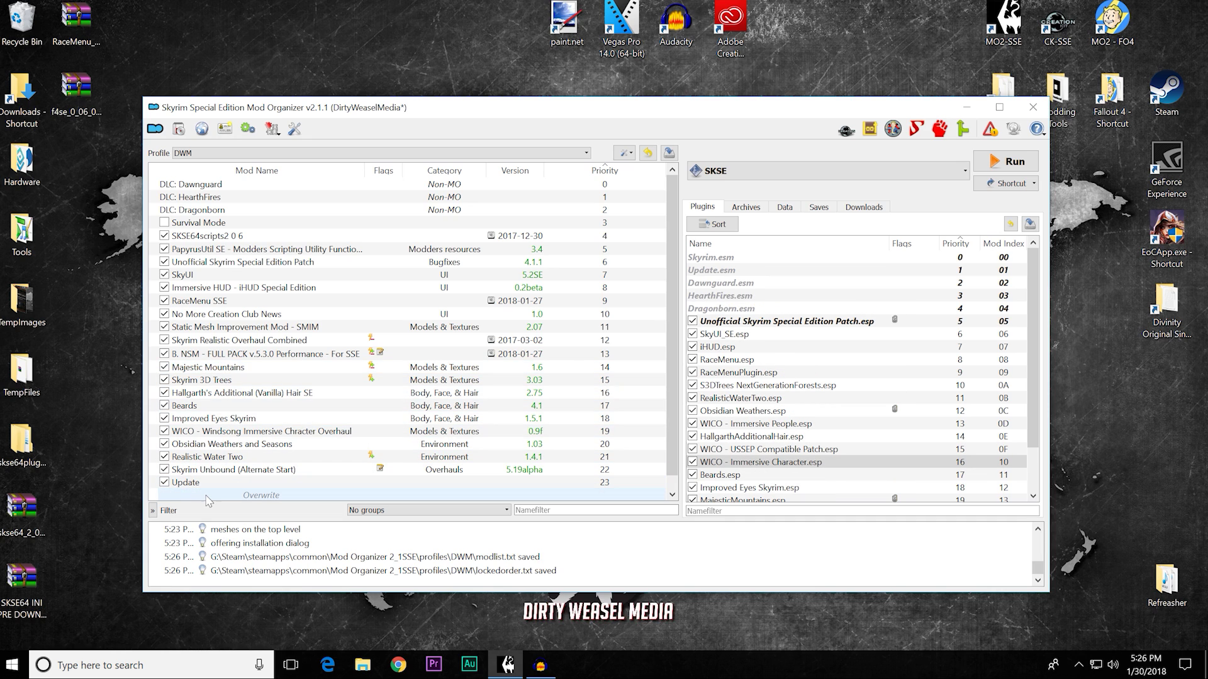
Step: Move the Update mod to priority 0, above DLC: Dawnguard, and rename it Update-Cleaned
left_click_drag(231, 486, 290, 188)
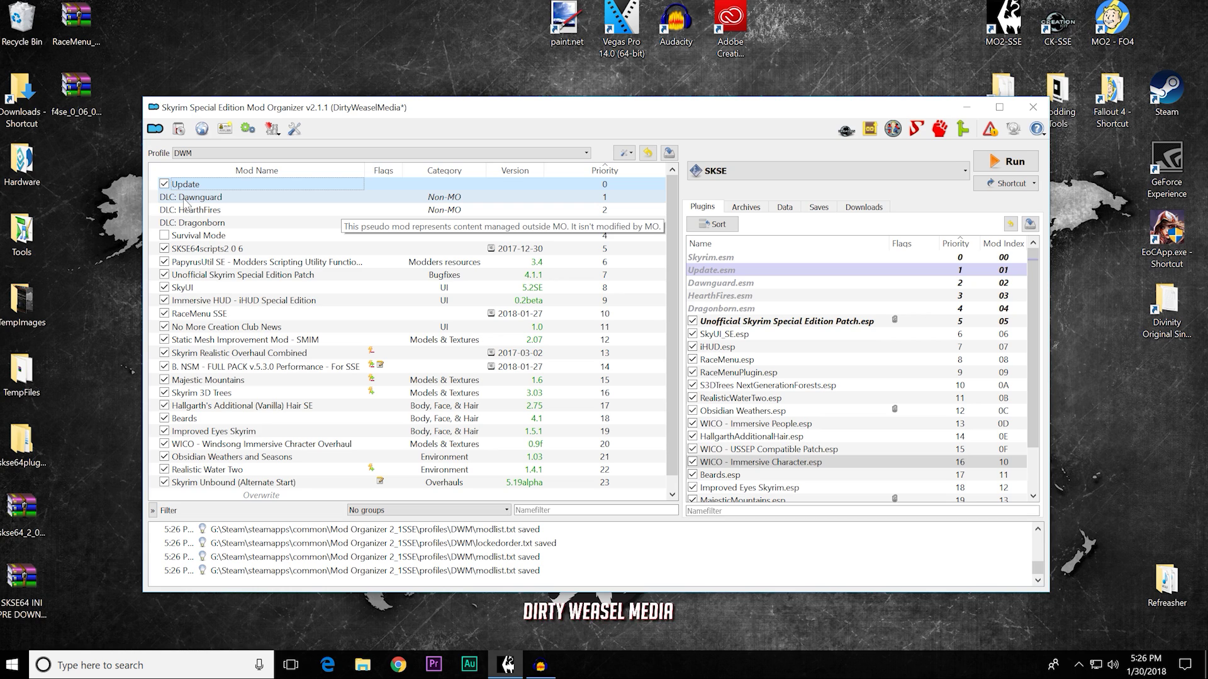
right_click(193, 192)
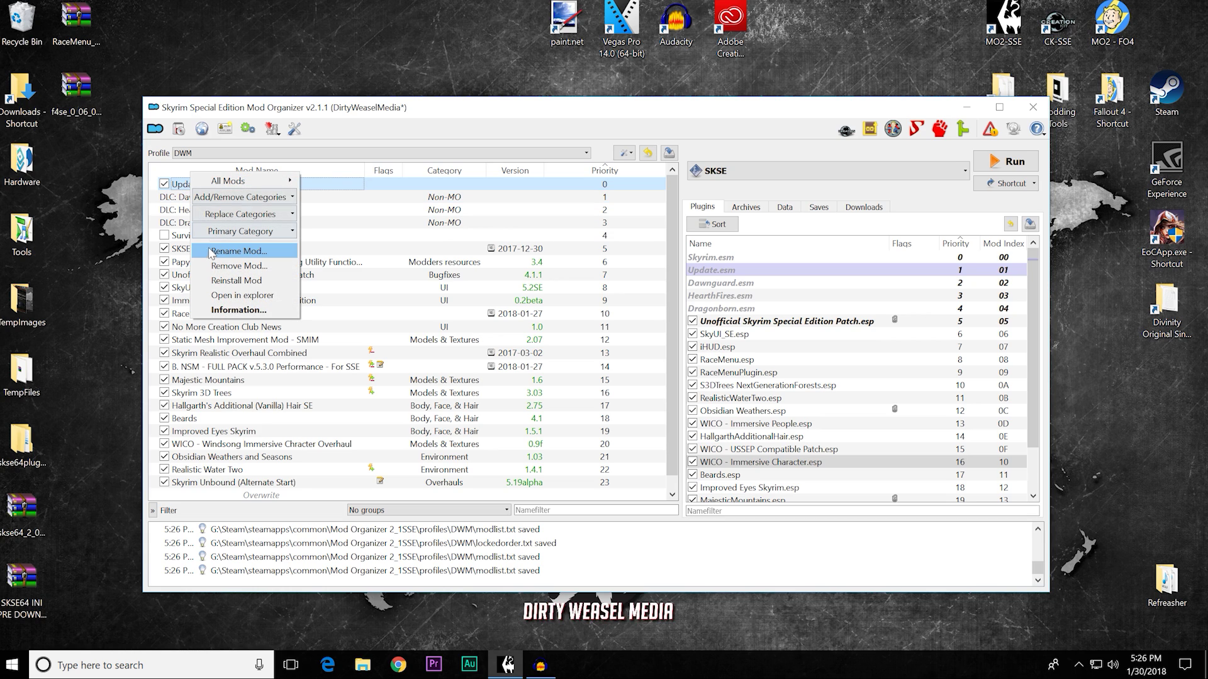
left_click(212, 254)
left_click(206, 185)
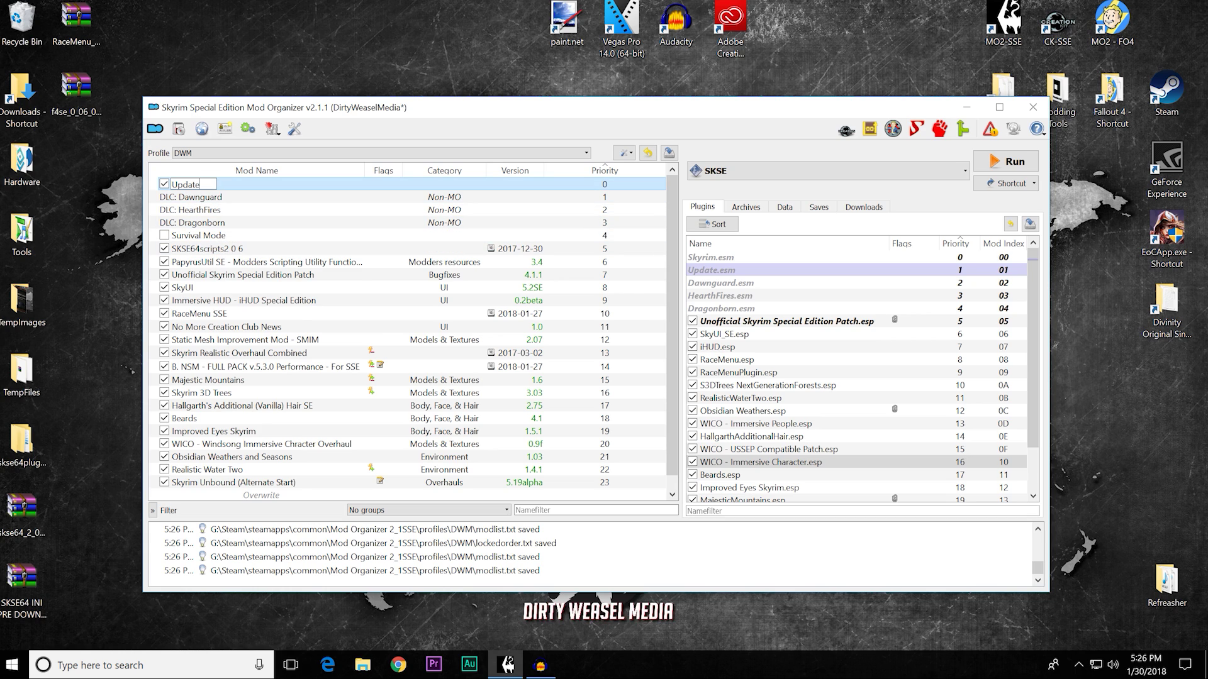
type("_")
type("Cleaned")
key("Return")
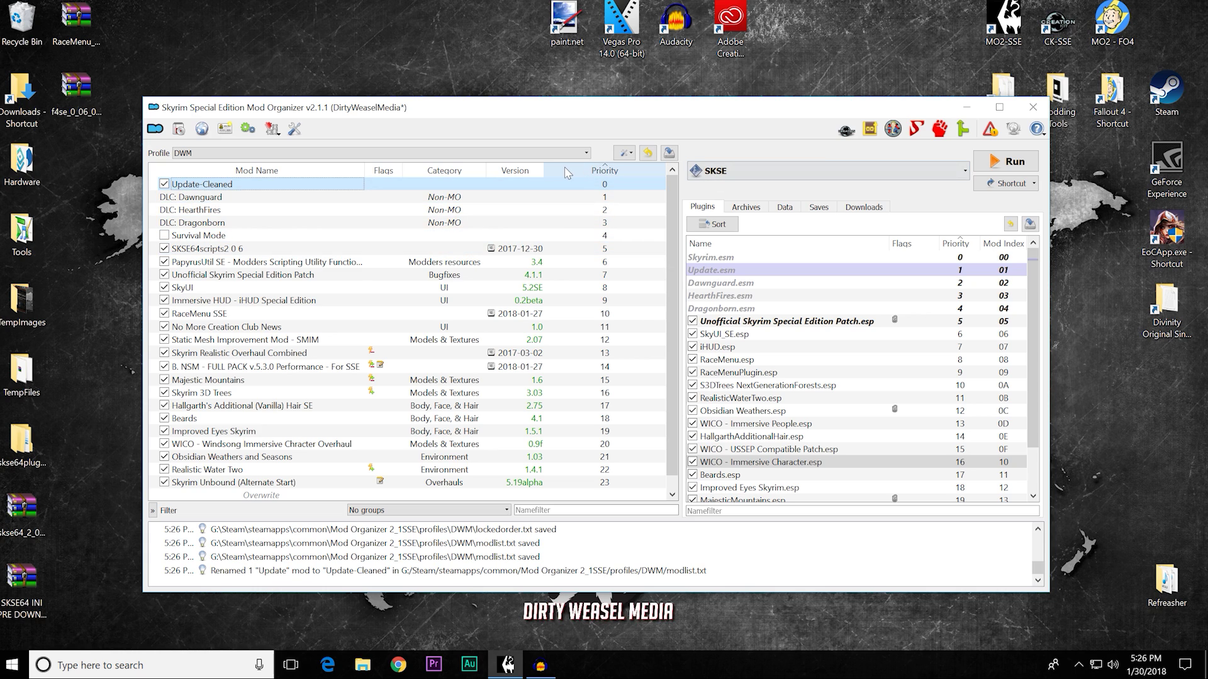
Step: Look through the master files and backups in the Skyrim Special Edition Data folder in File Explorer
left_click(1017, 80)
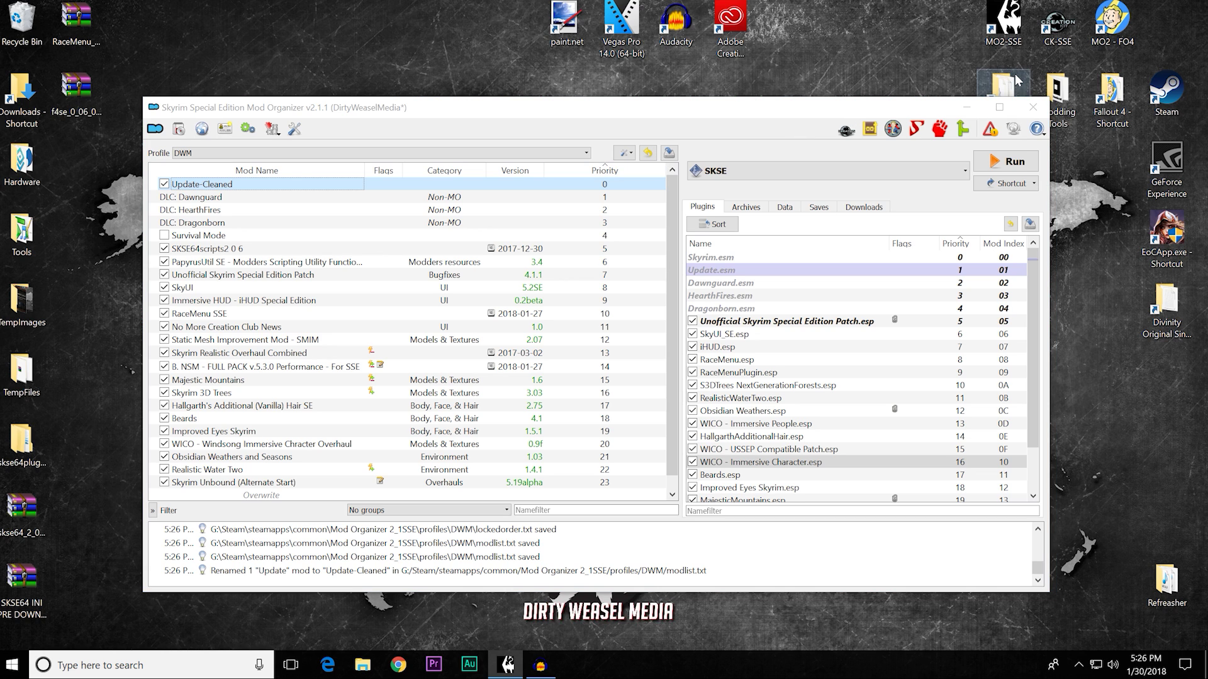
double_click(1017, 80)
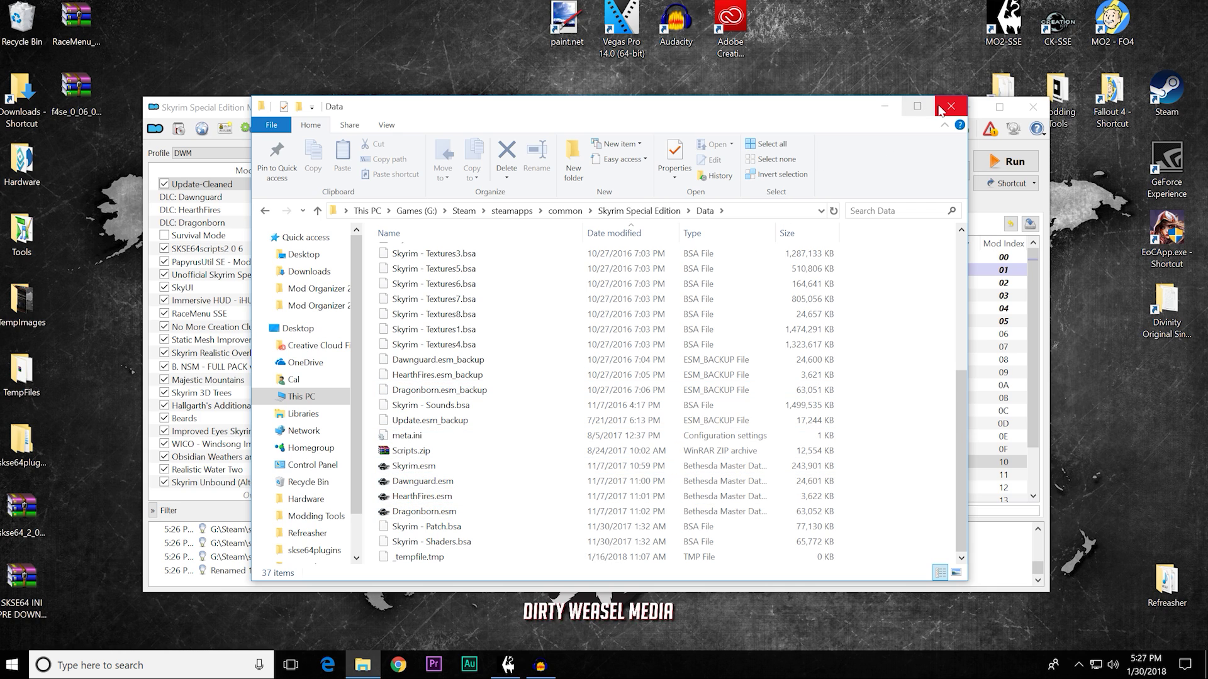
left_click(950, 106)
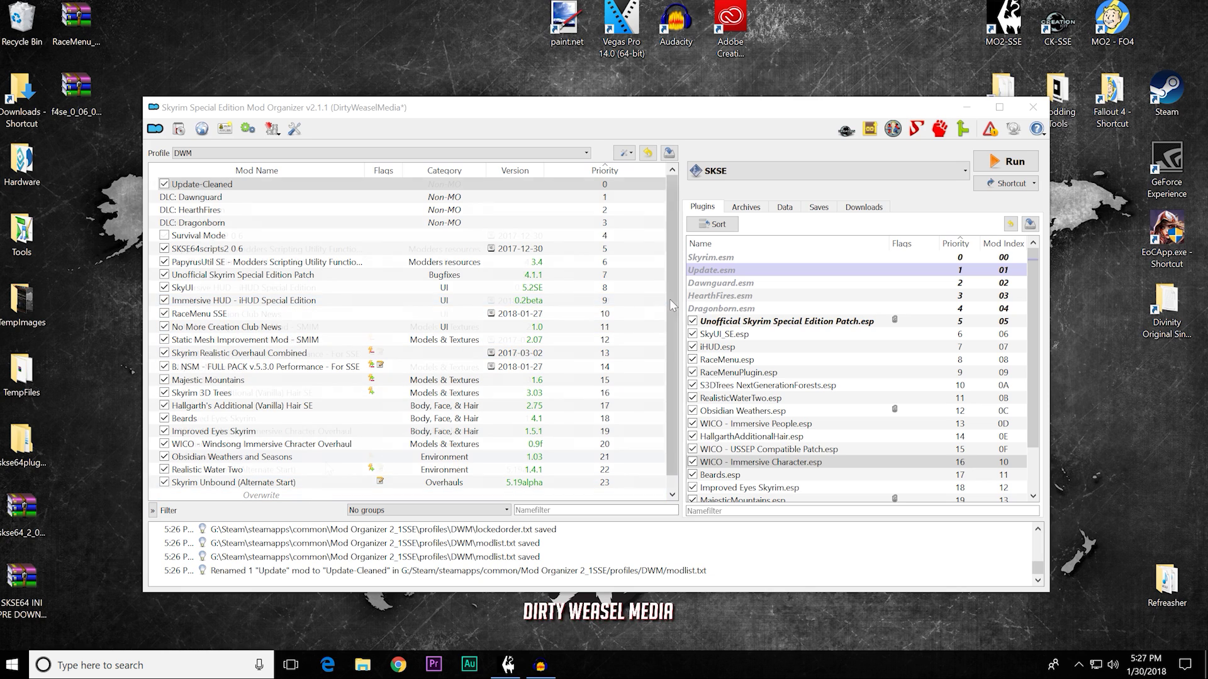
Step: Check the options available for the emptied Overwrite entry and inspect its contents after running the game
scroll(309, 489, "down", 1)
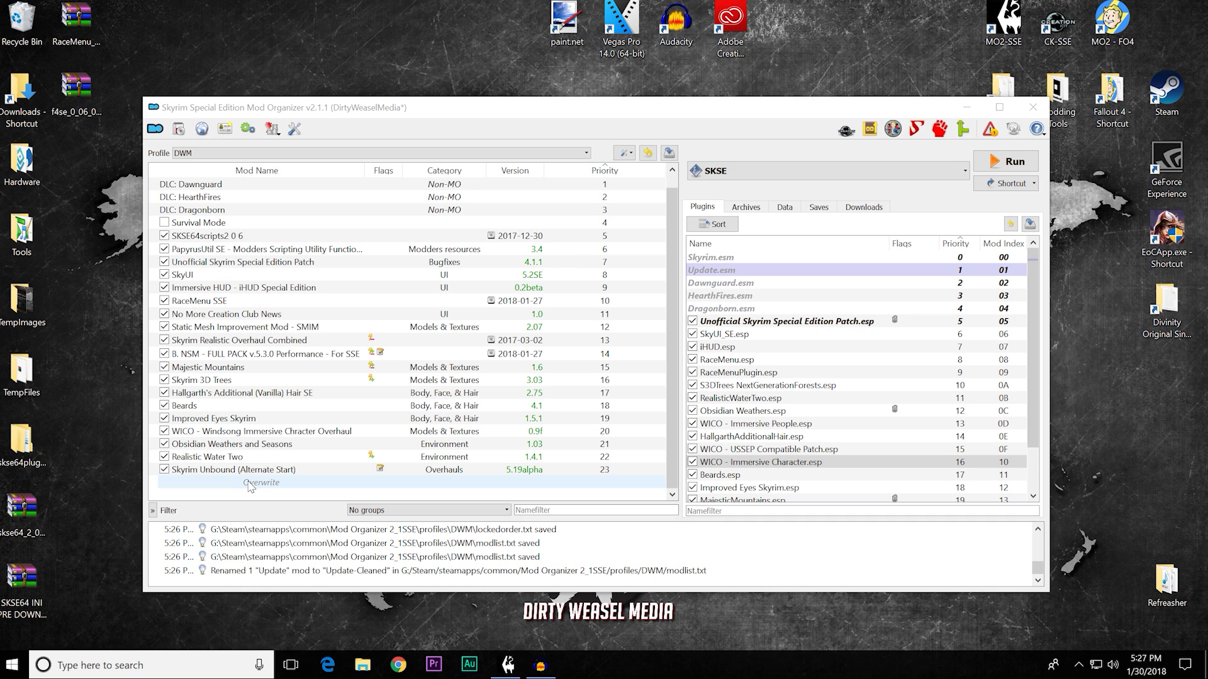
right_click(324, 483)
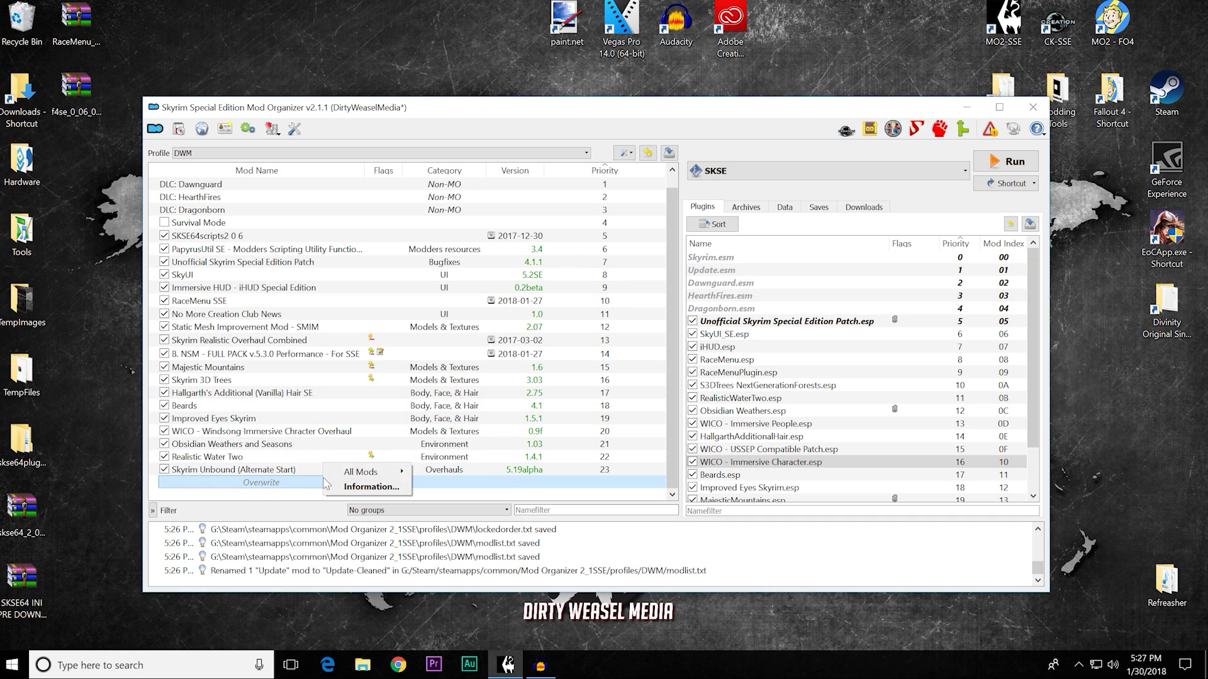
mouse_move(377, 472)
left_click(432, 550)
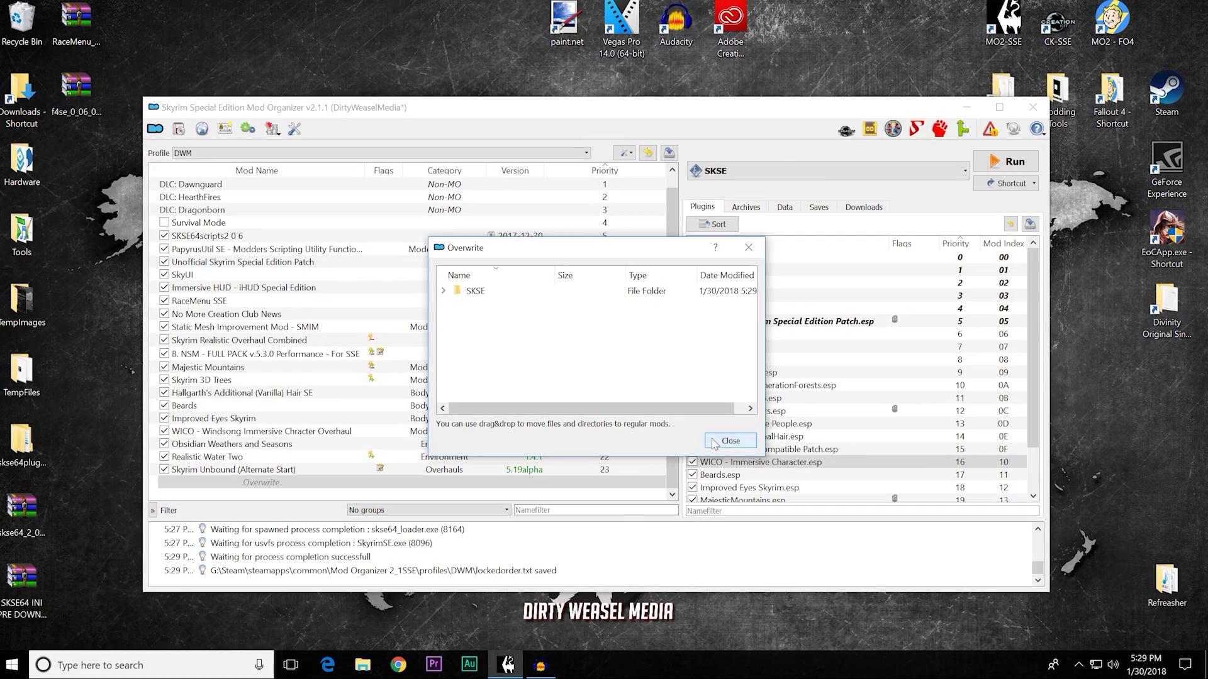
left_click(710, 441)
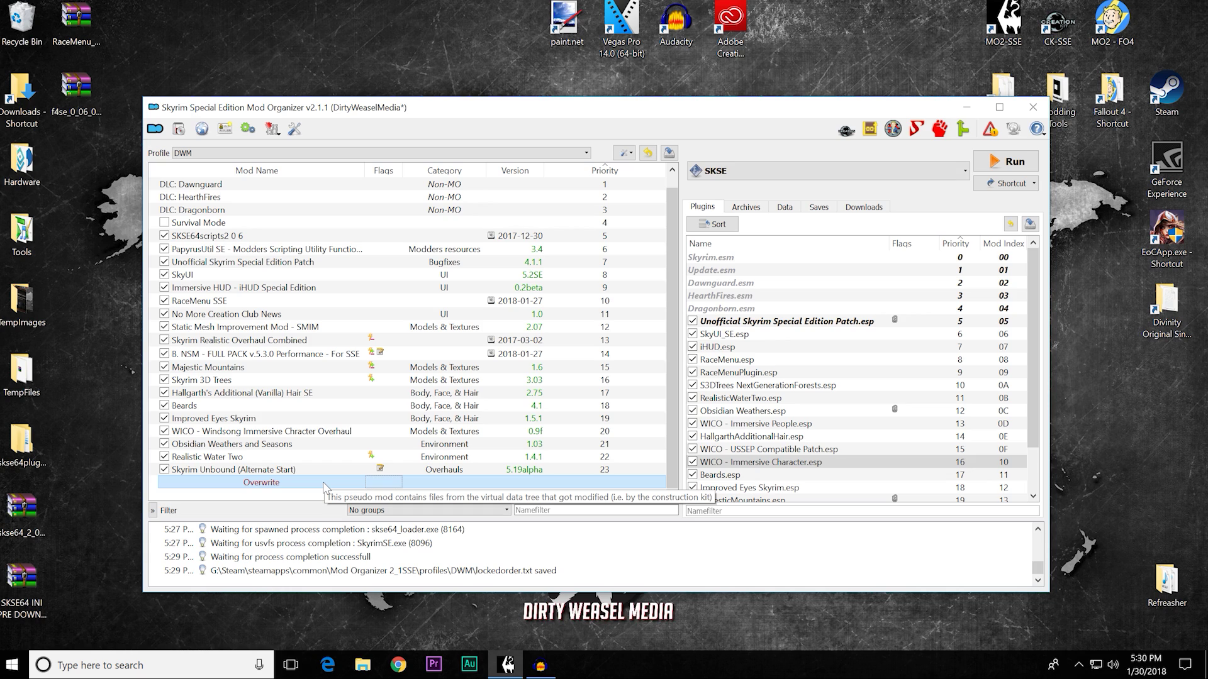
Step: Inspect the Overwrite contents down through SKSE, Plugins, CharGen and Presets to the preset file
left_click(989, 130)
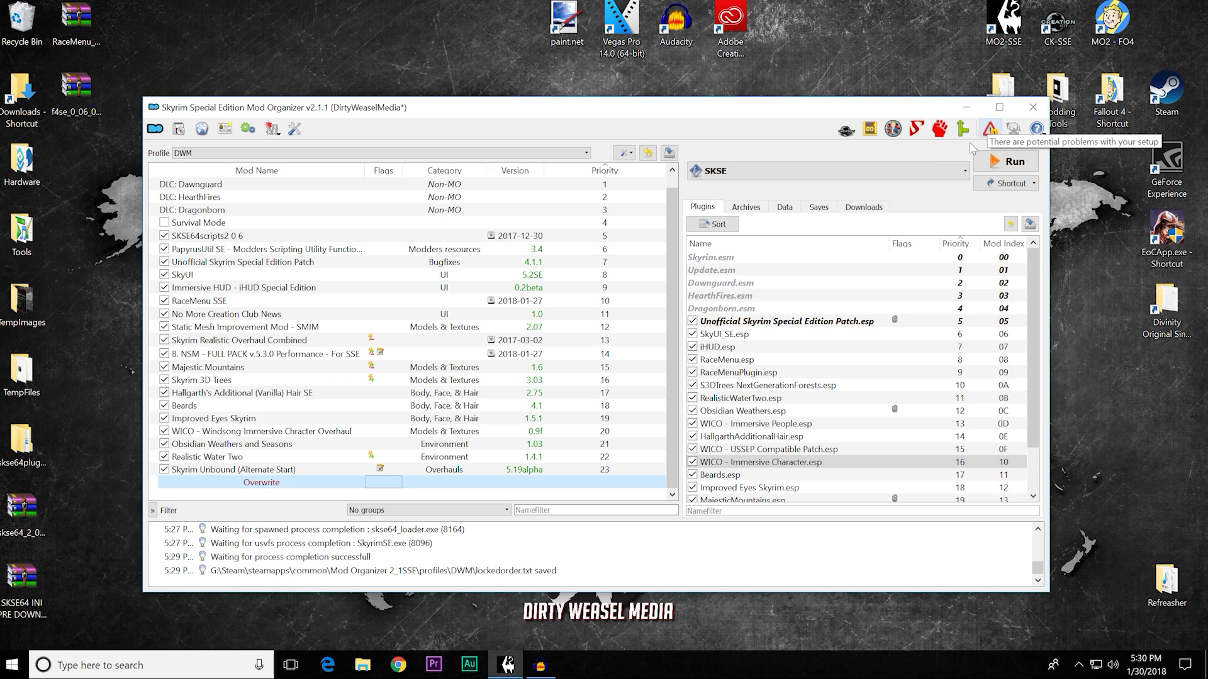
double_click(312, 483)
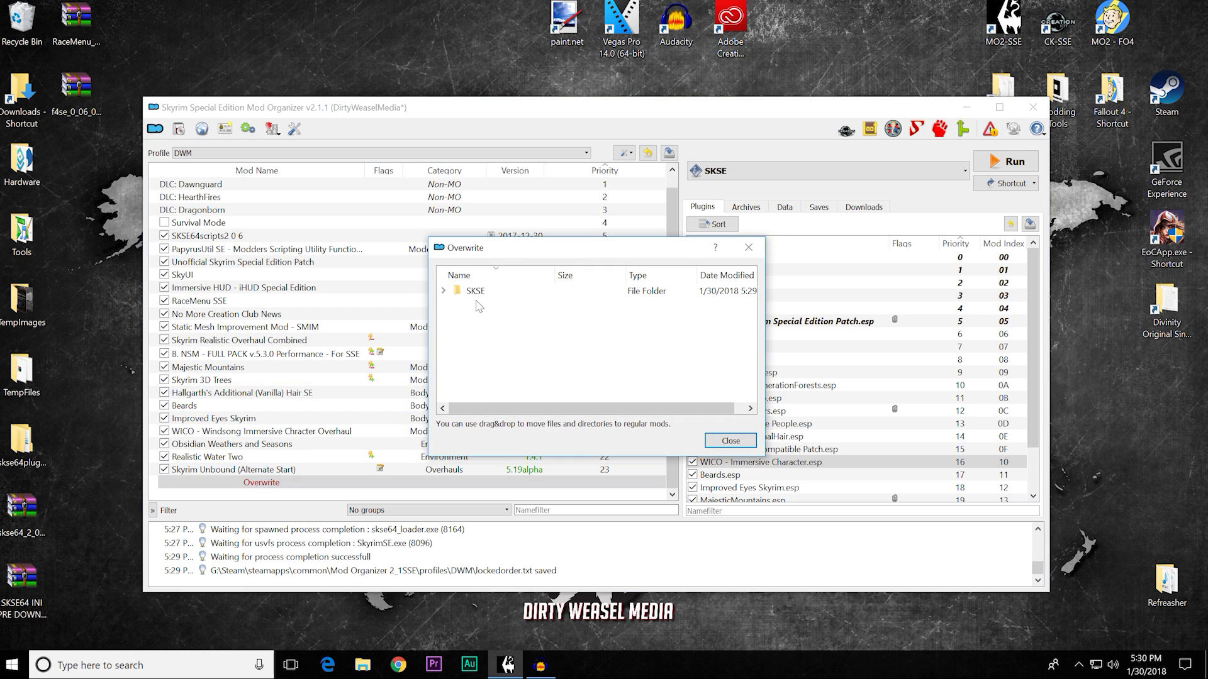
left_click(443, 291)
left_click(456, 305)
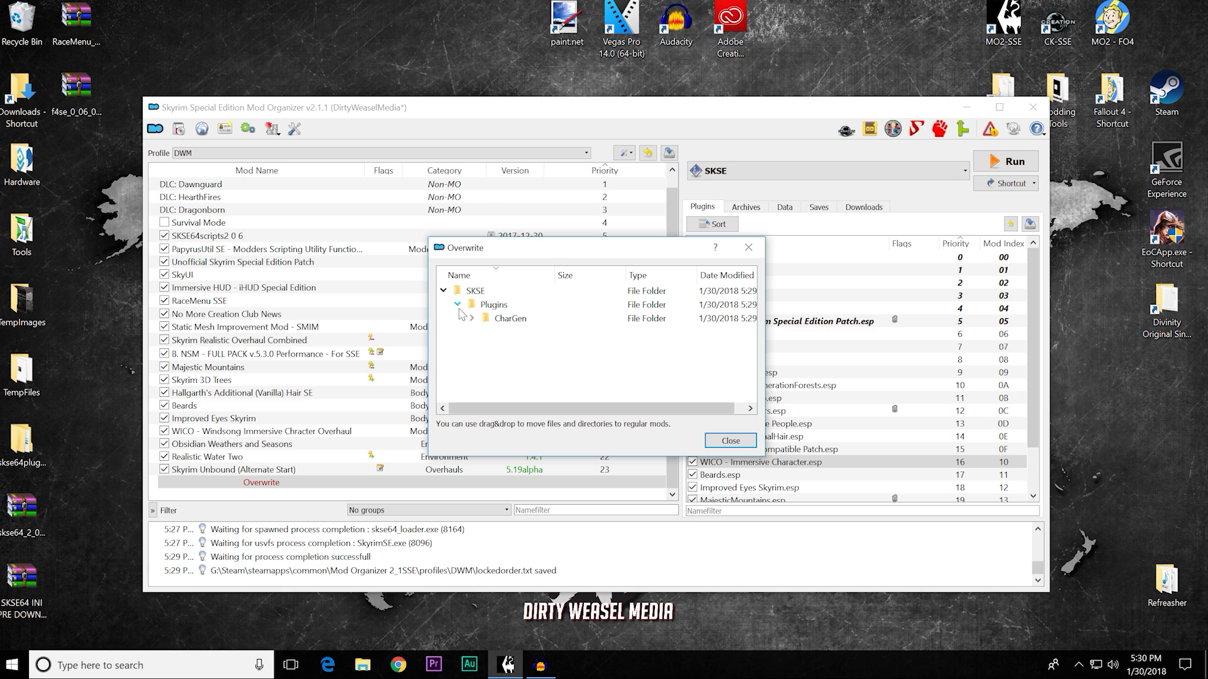
left_click(472, 319)
left_click(486, 333)
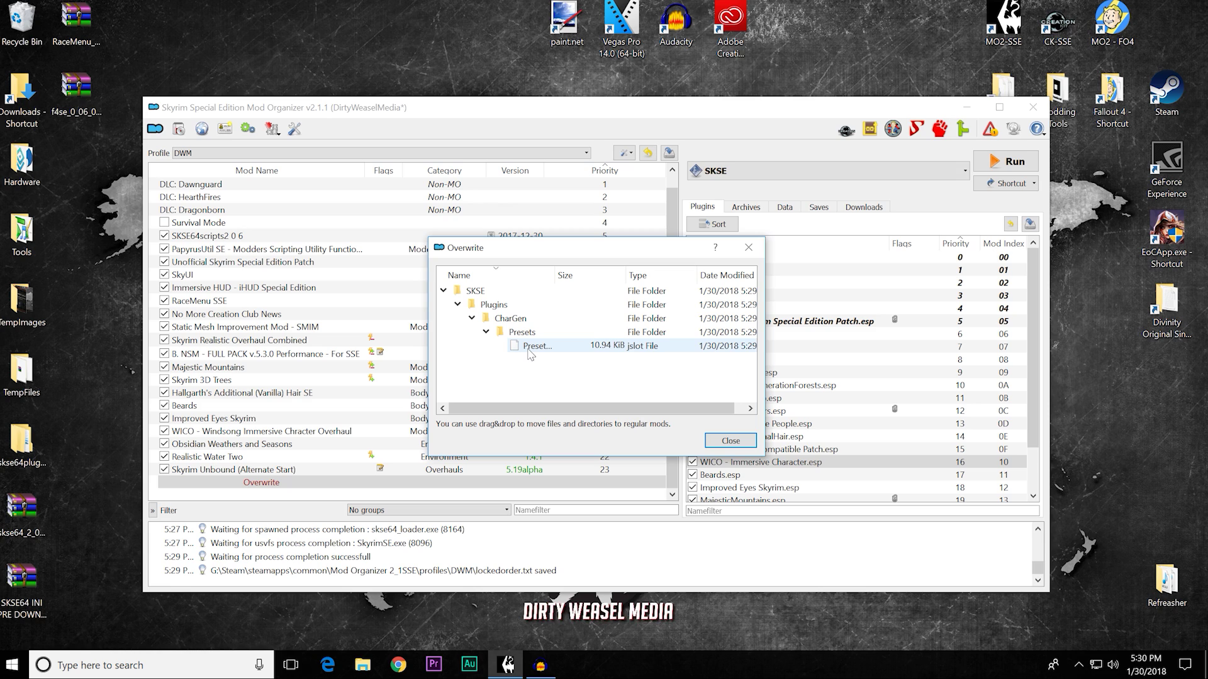
left_click_drag(554, 275, 627, 282)
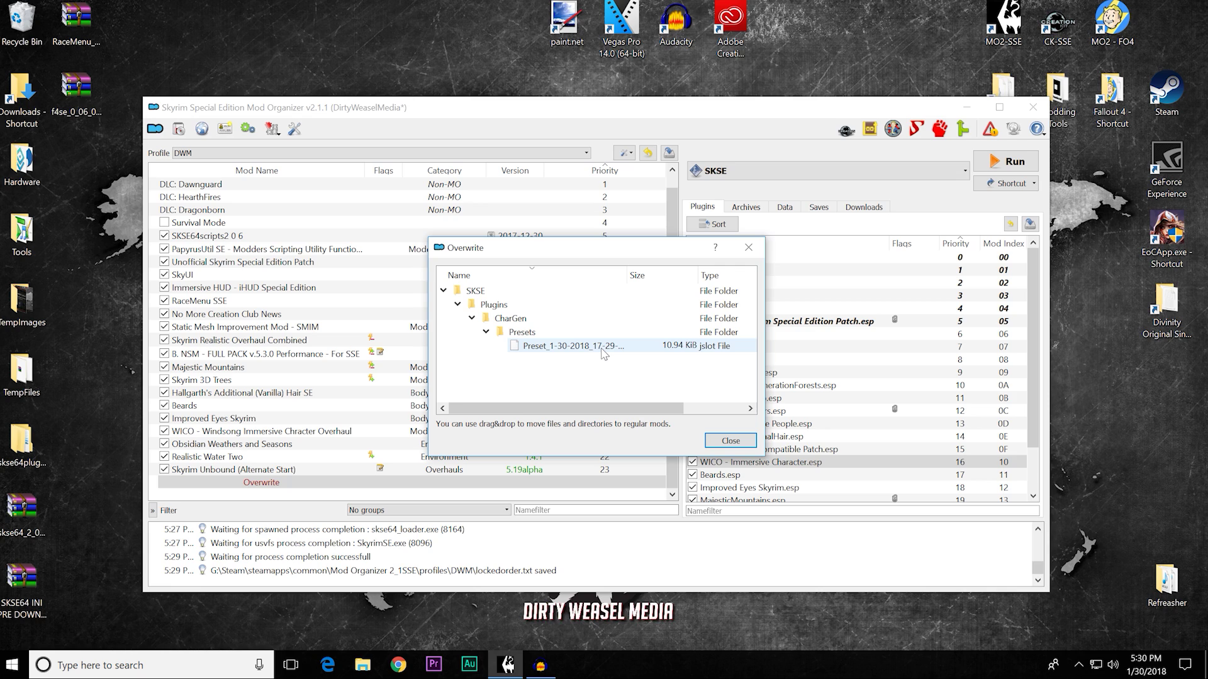
left_click(487, 332)
left_click(472, 319)
left_click(459, 305)
left_click(445, 292)
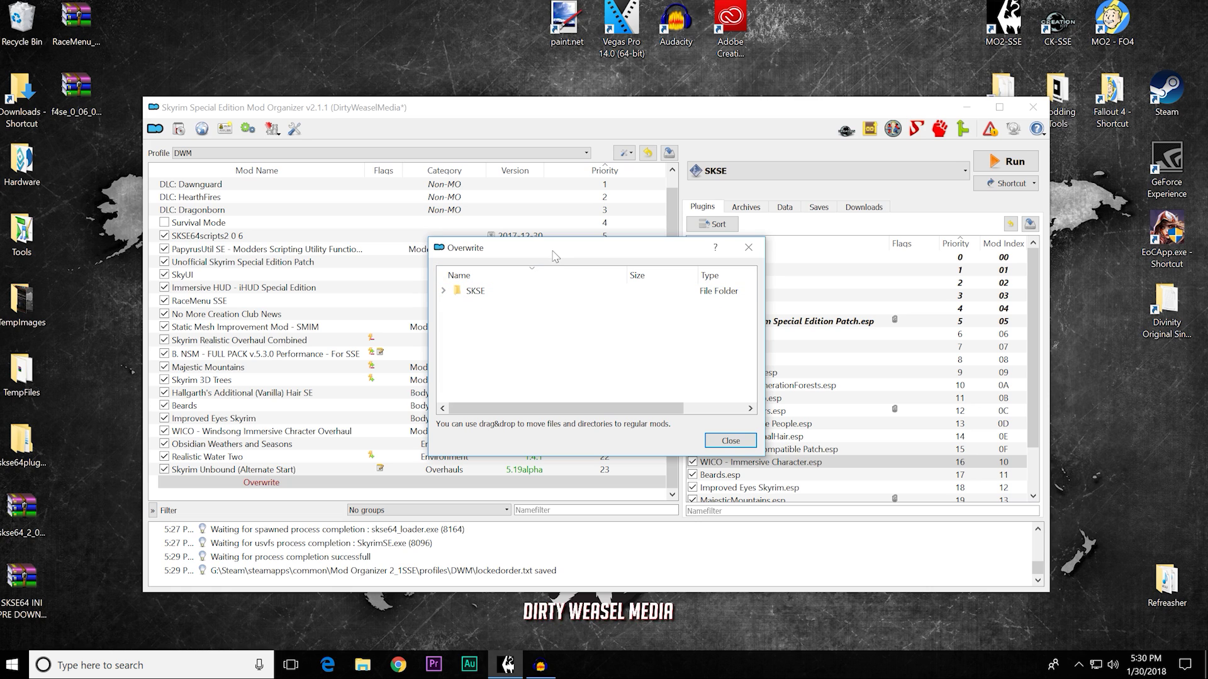
left_click_drag(555, 255, 586, 259)
left_click(761, 446)
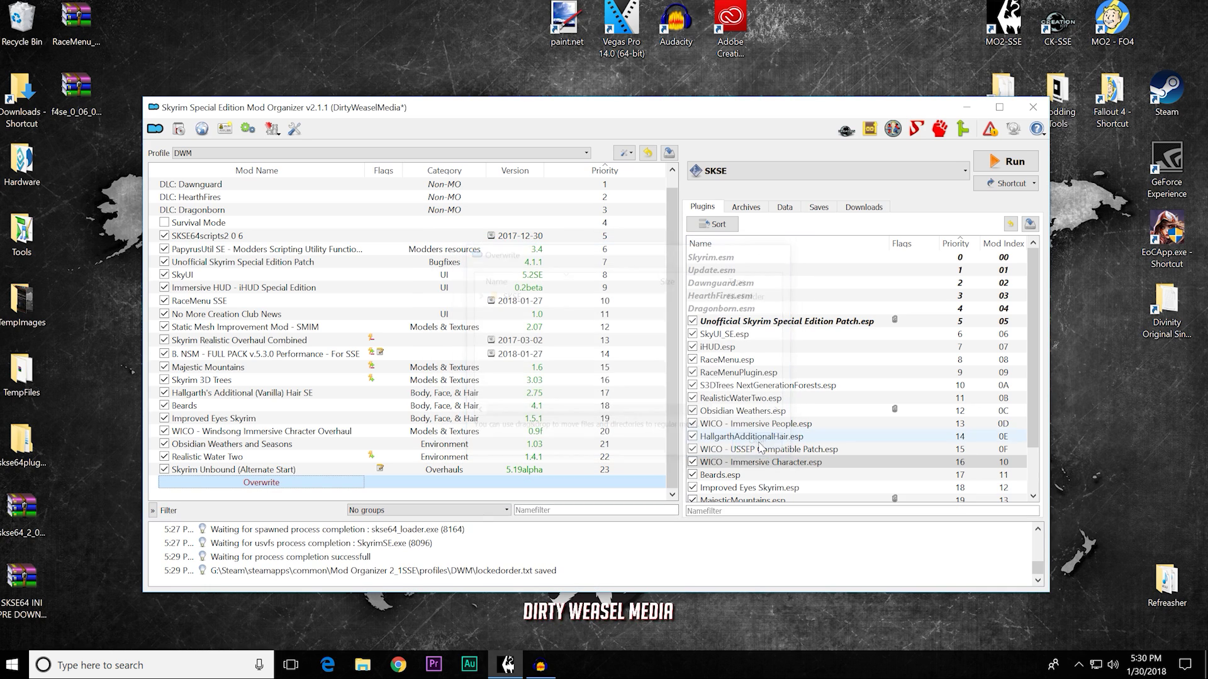
Step: Examine the RaceMenu SSE file tree down to the SKSE\Plugins\CharGen\Presets folder to compare it with the Overwrite folder structure
double_click(585, 300)
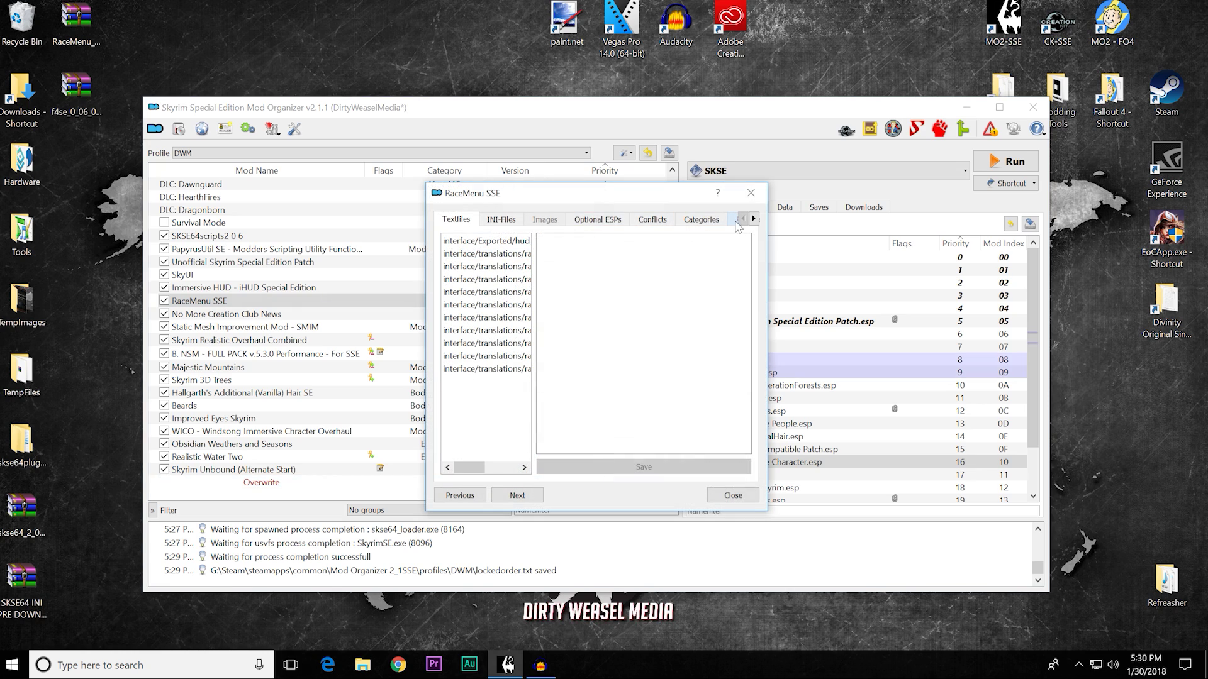
left_click(753, 218)
left_click(753, 218)
left_click(753, 219)
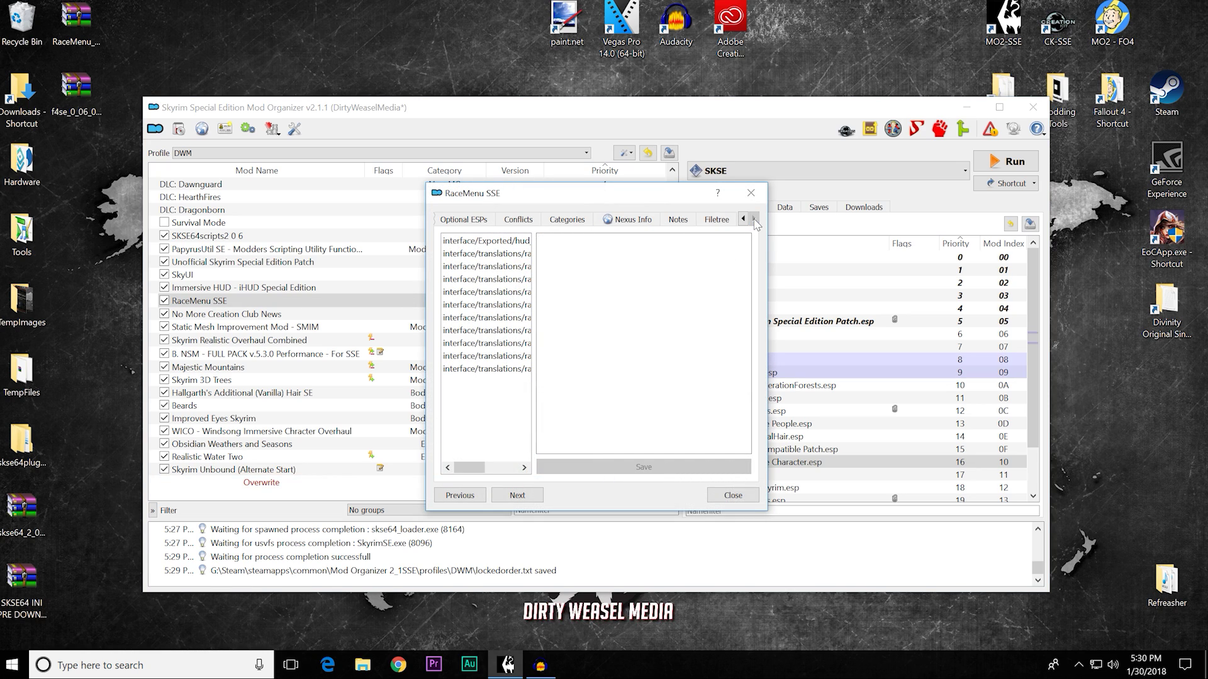
left_click(718, 220)
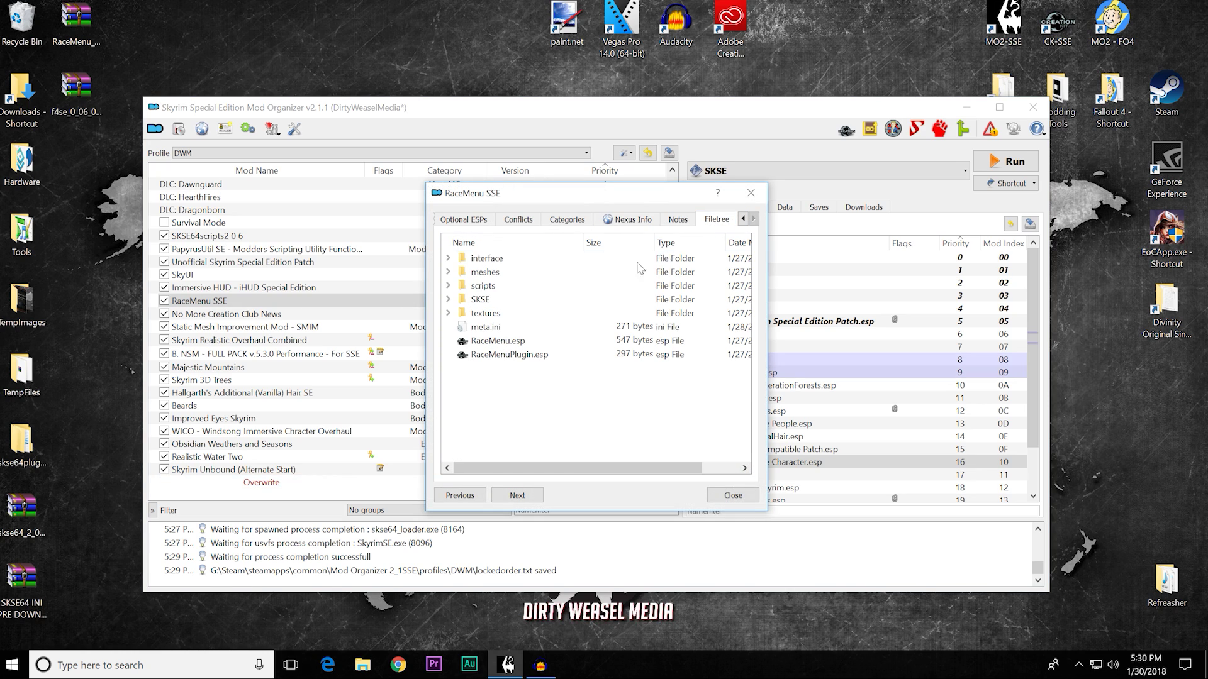
left_click(449, 299)
left_click(462, 313)
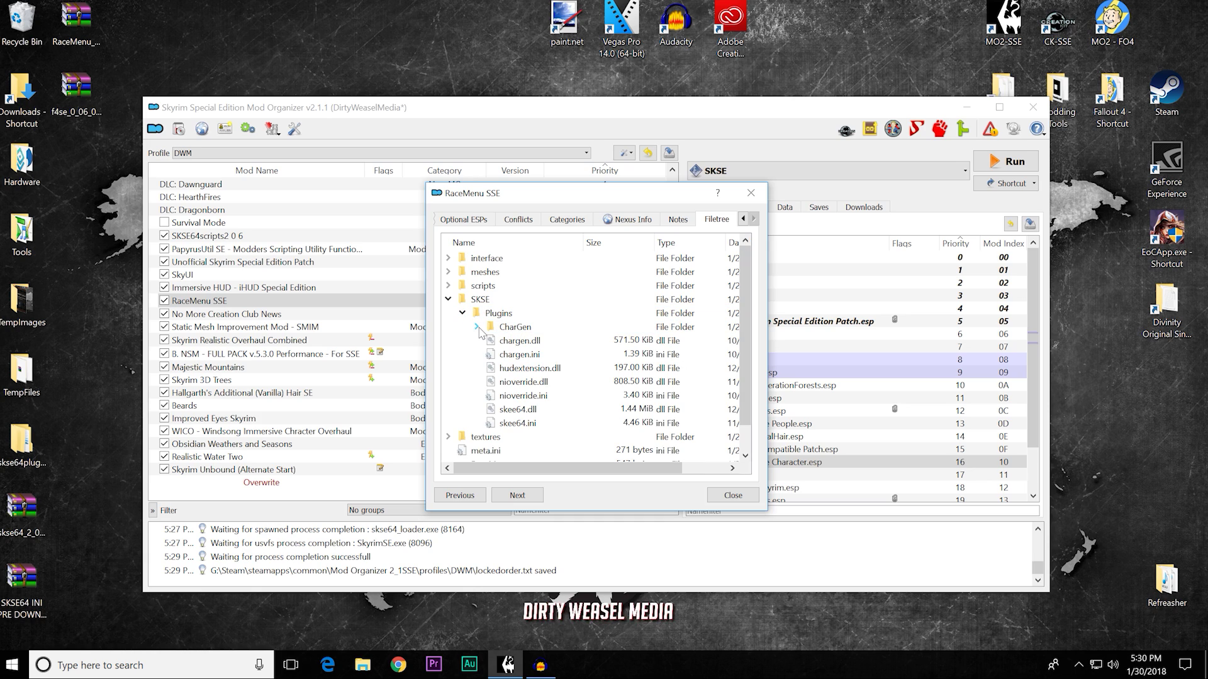
left_click(479, 328)
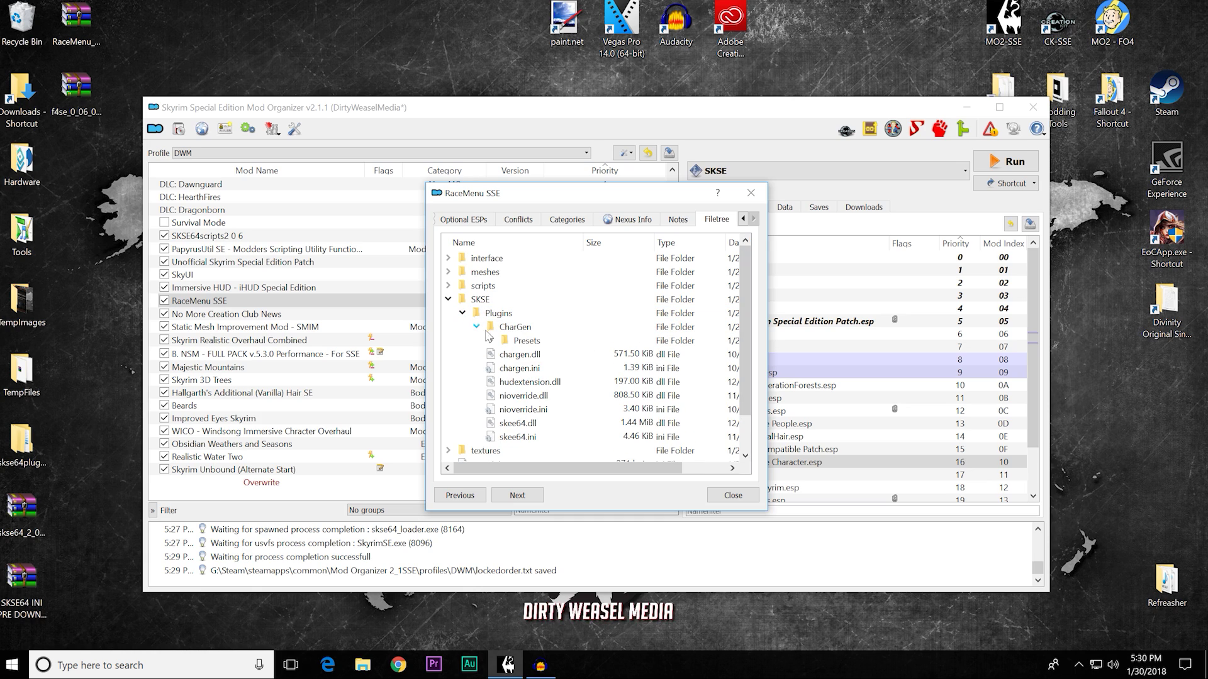
left_click(491, 341)
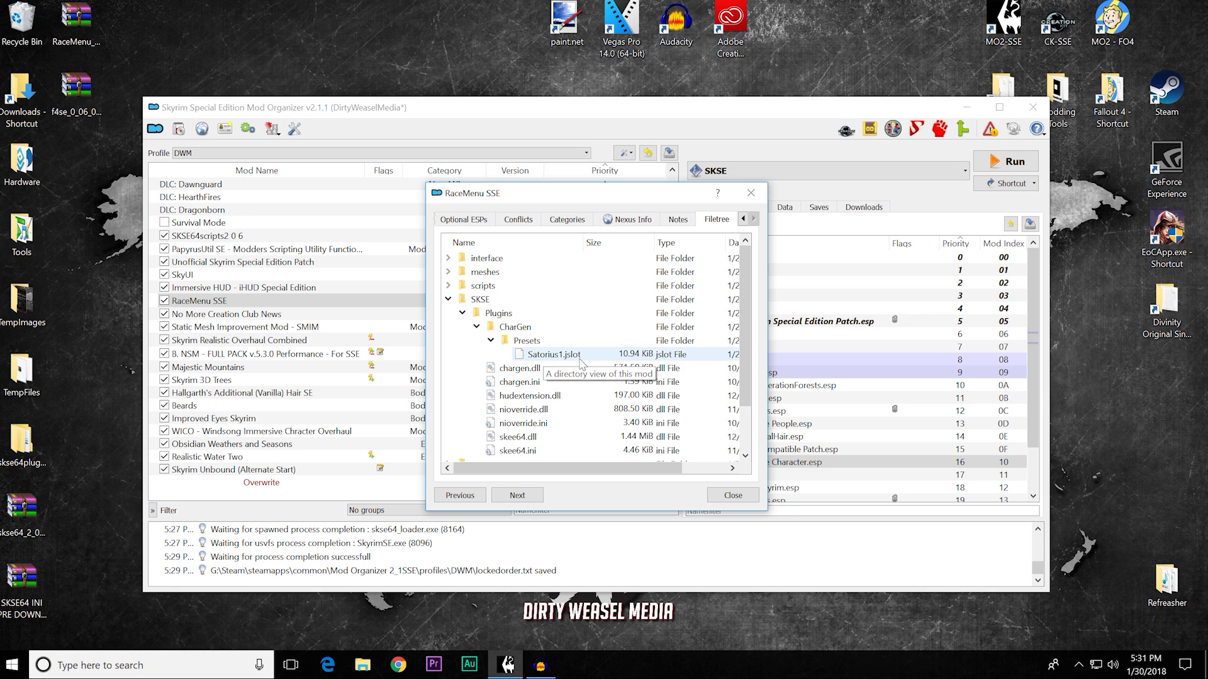
left_click(448, 300)
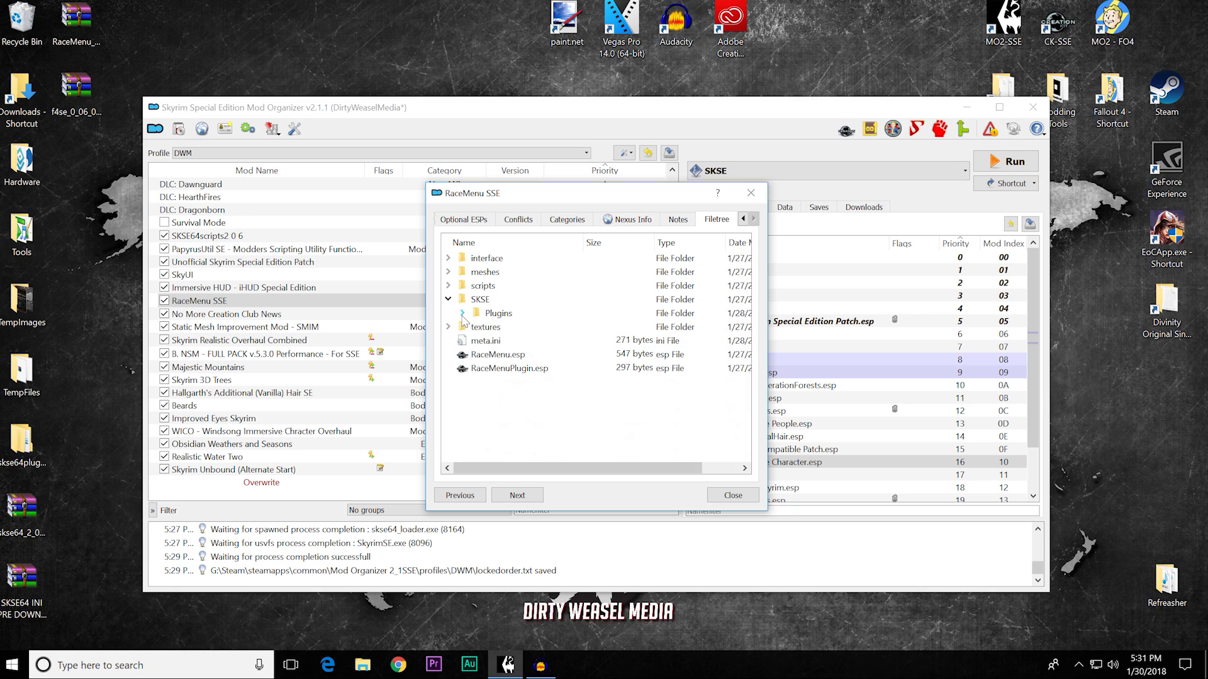
left_click(448, 300)
left_click(462, 313)
left_click(476, 327)
left_click(491, 340)
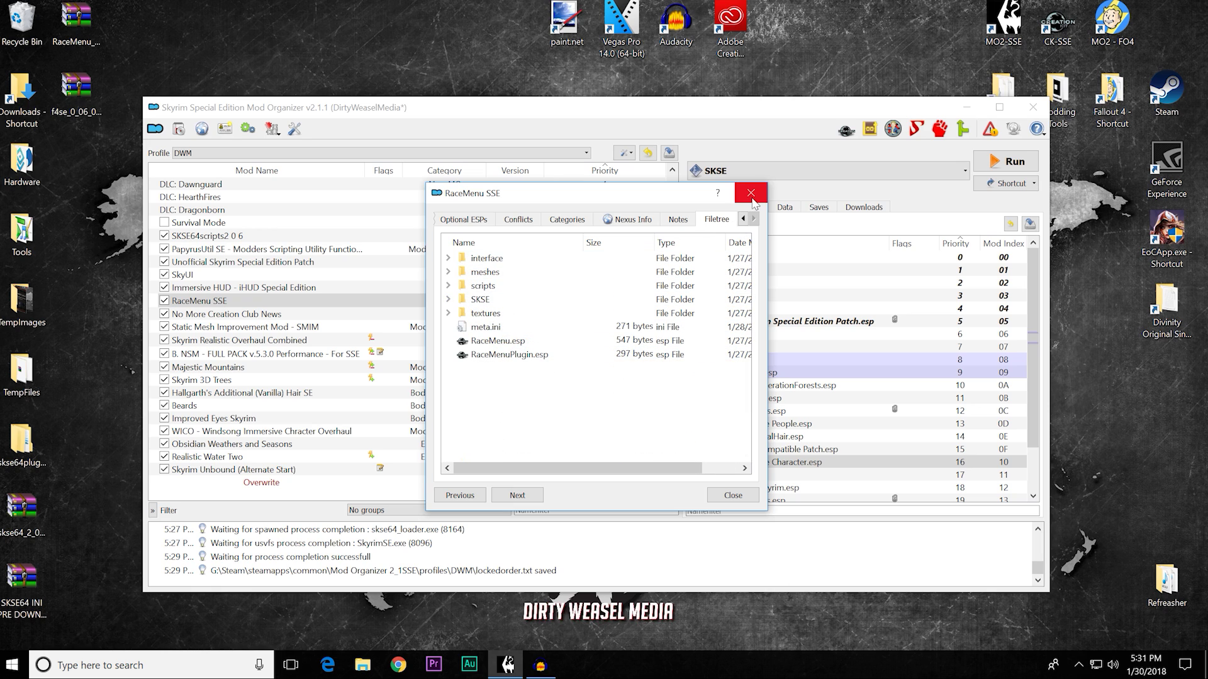
left_click(752, 195)
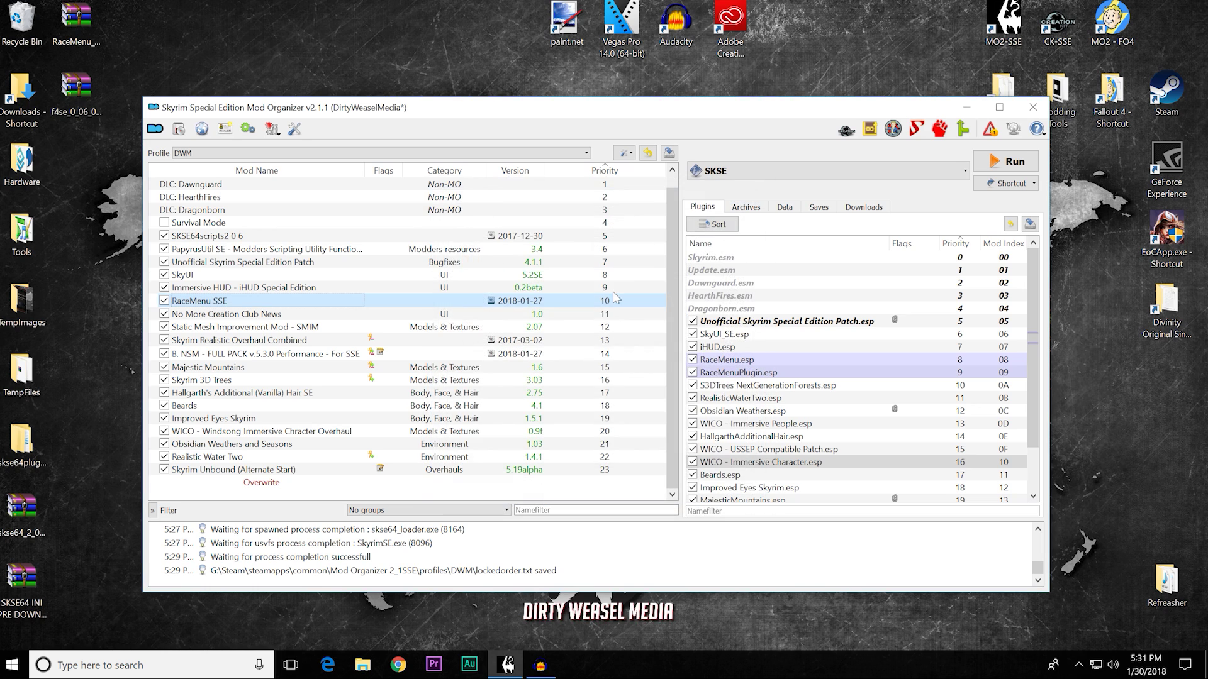
Step: Move the SKSE folder from Overwrite into the RaceMenu SSE mod and check the Overwrite contents again
double_click(313, 483)
left_click_drag(475, 291, 277, 309)
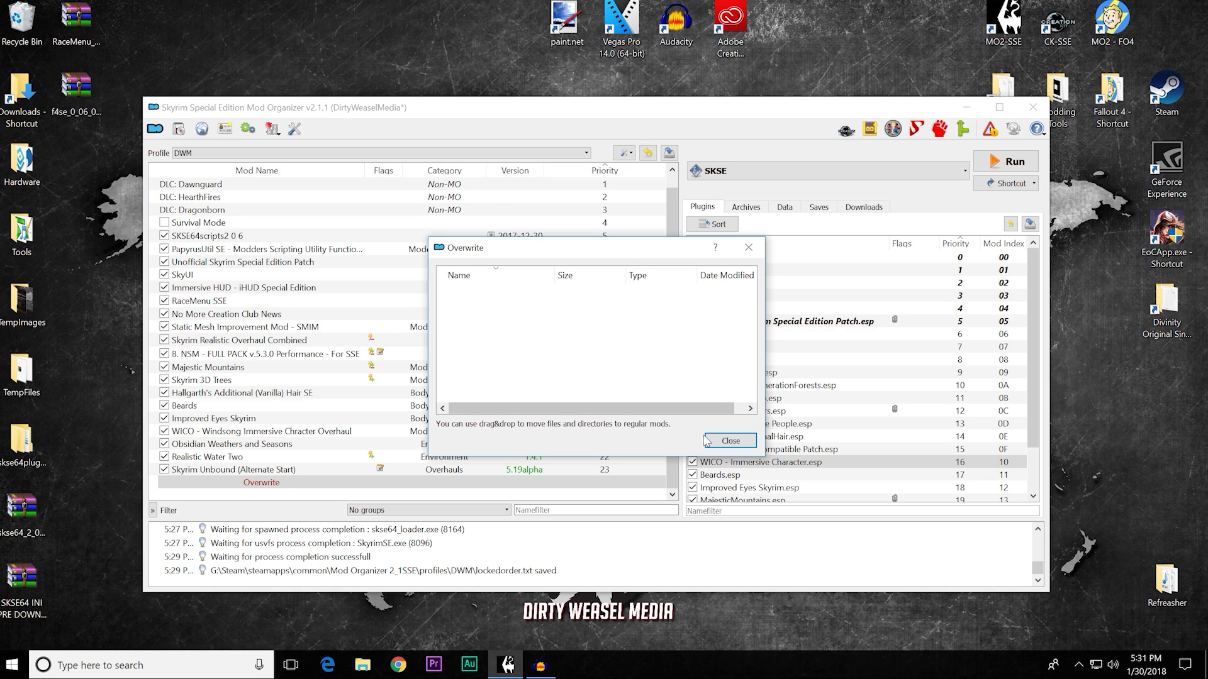
left_click(730, 441)
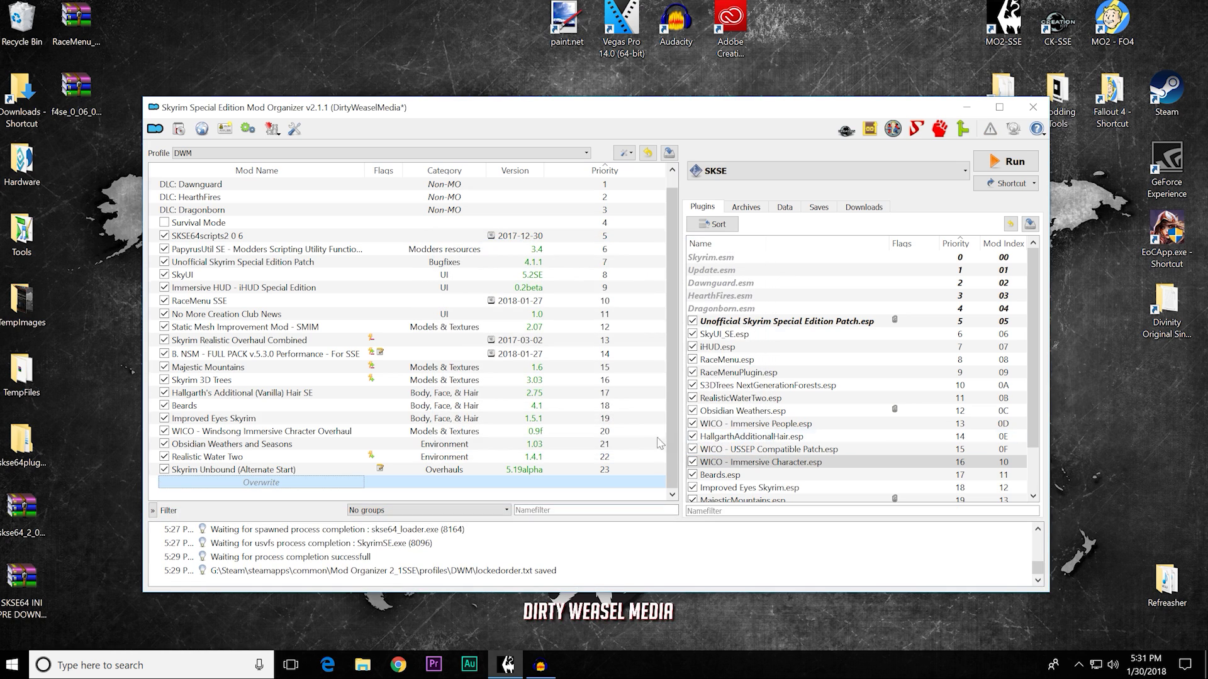
double_click(352, 490)
left_click(730, 438)
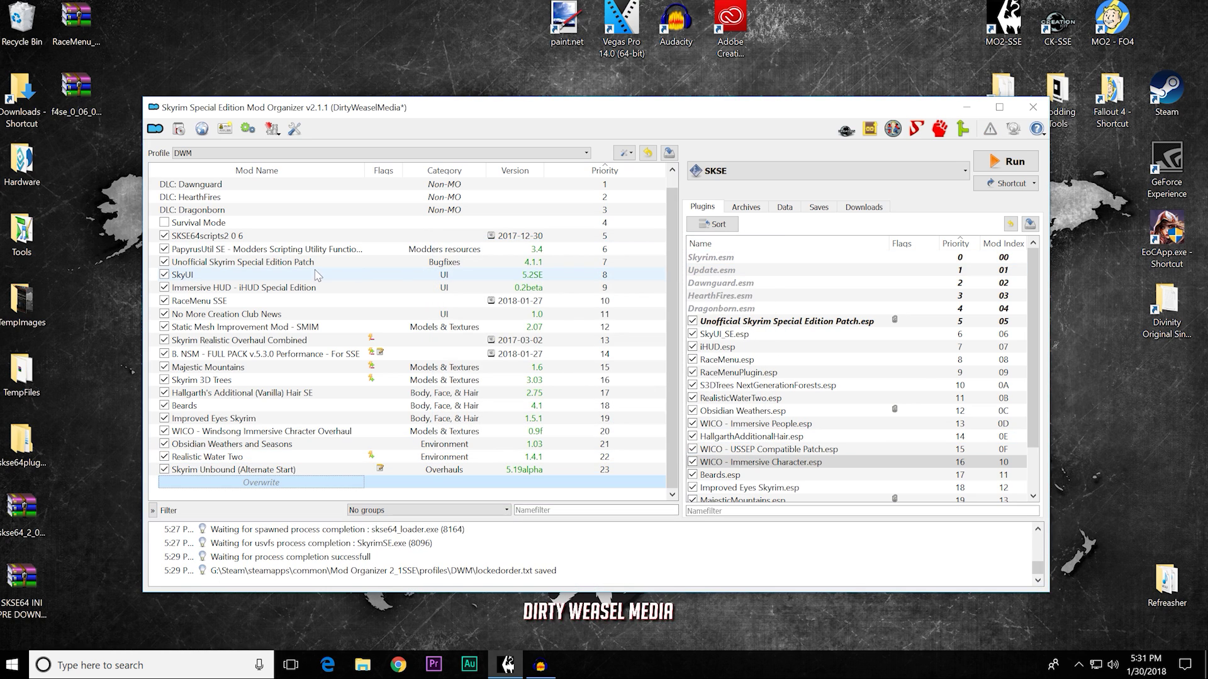
Step: Check the Presets folder in the RaceMenu SSE file tree for the preset moved from Overwrite
double_click(259, 301)
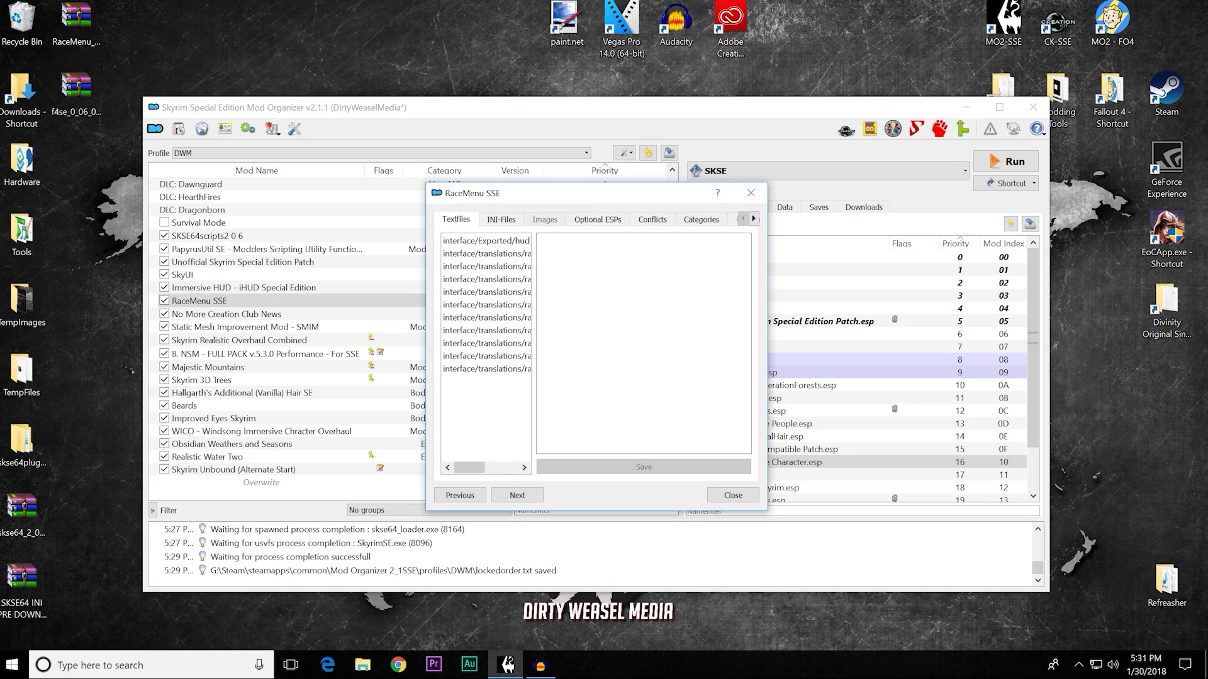
left_click(752, 219)
left_click(753, 219)
left_click(753, 219)
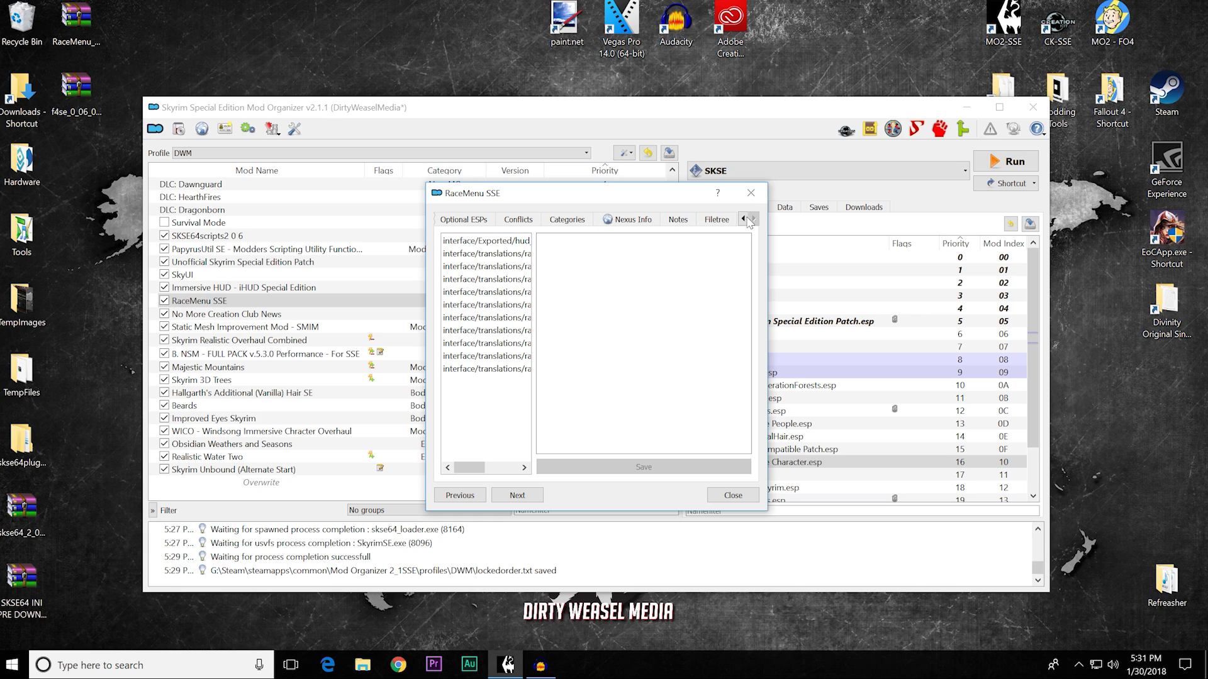
left_click(716, 219)
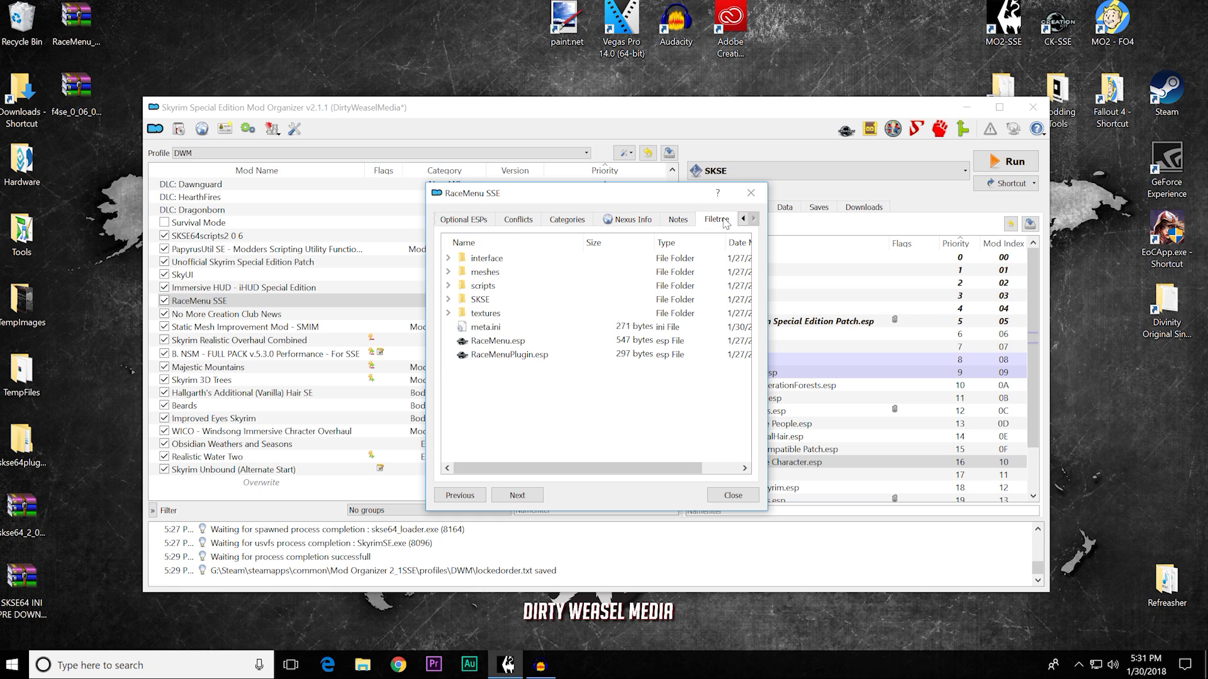
left_click(448, 300)
left_click(463, 312)
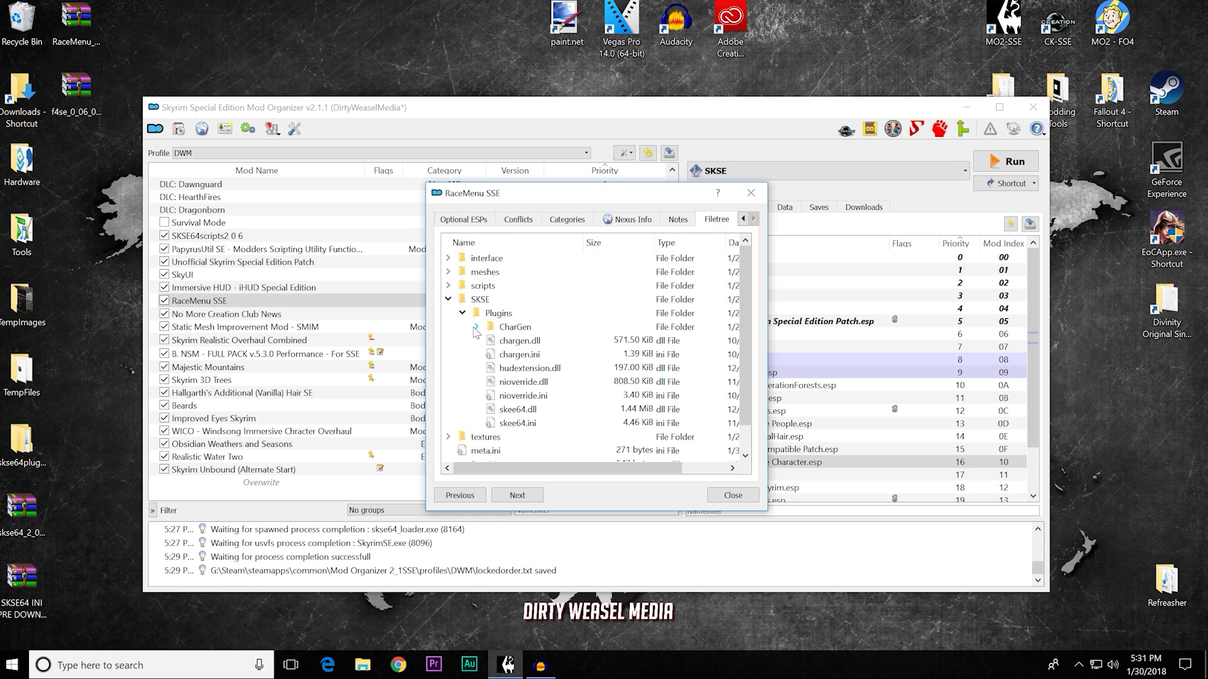
left_click(477, 327)
left_click(490, 340)
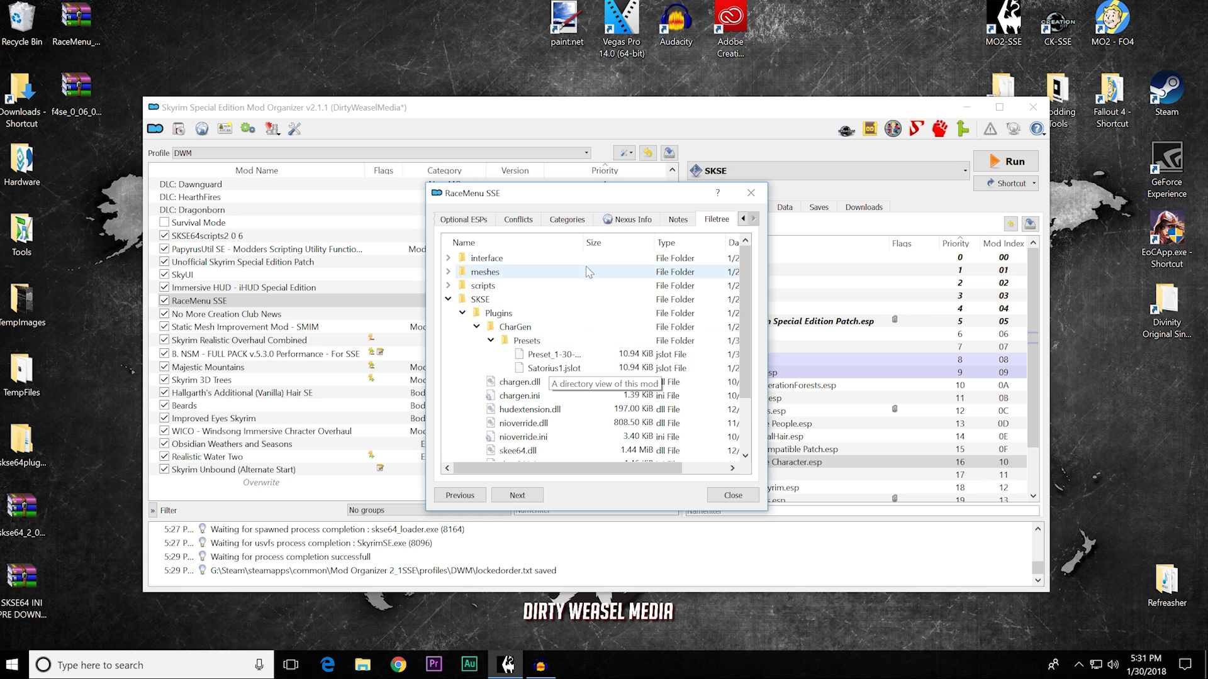
left_click_drag(585, 245, 634, 245)
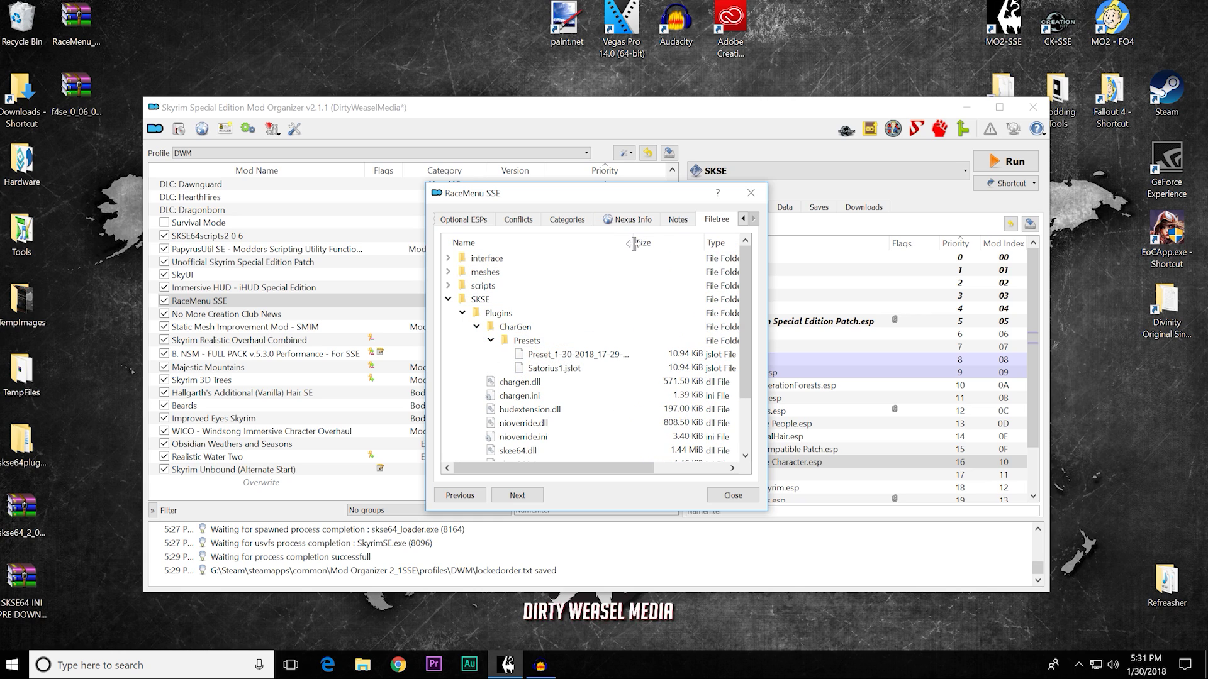
left_click(725, 496)
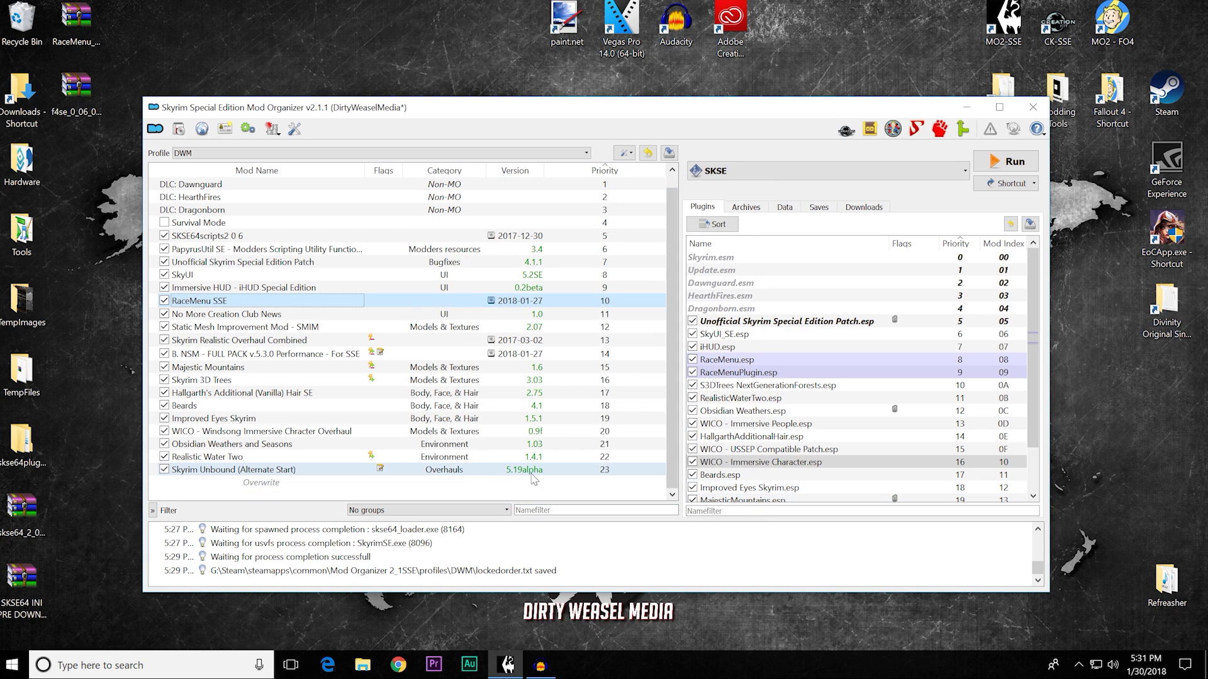
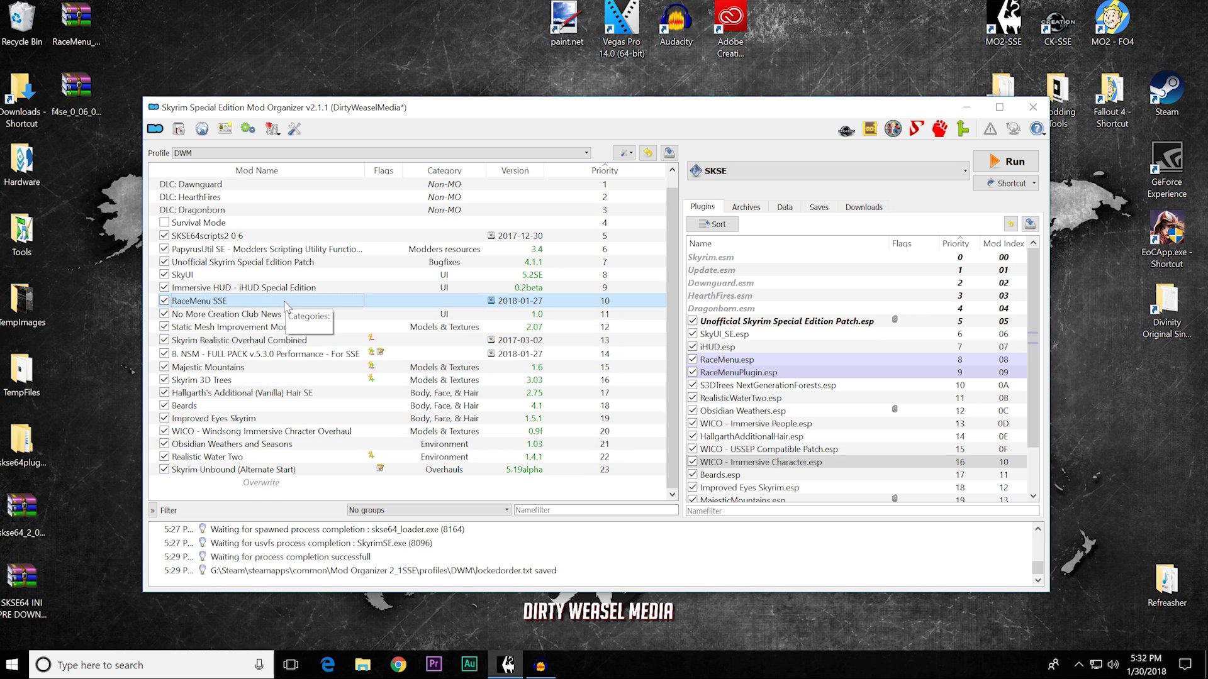
Step: Review the mod list entries SKSE64scripts, PapyrusUtil SE, SkyUI and Unofficial Skyrim Special Edition Patch
left_click(266, 491)
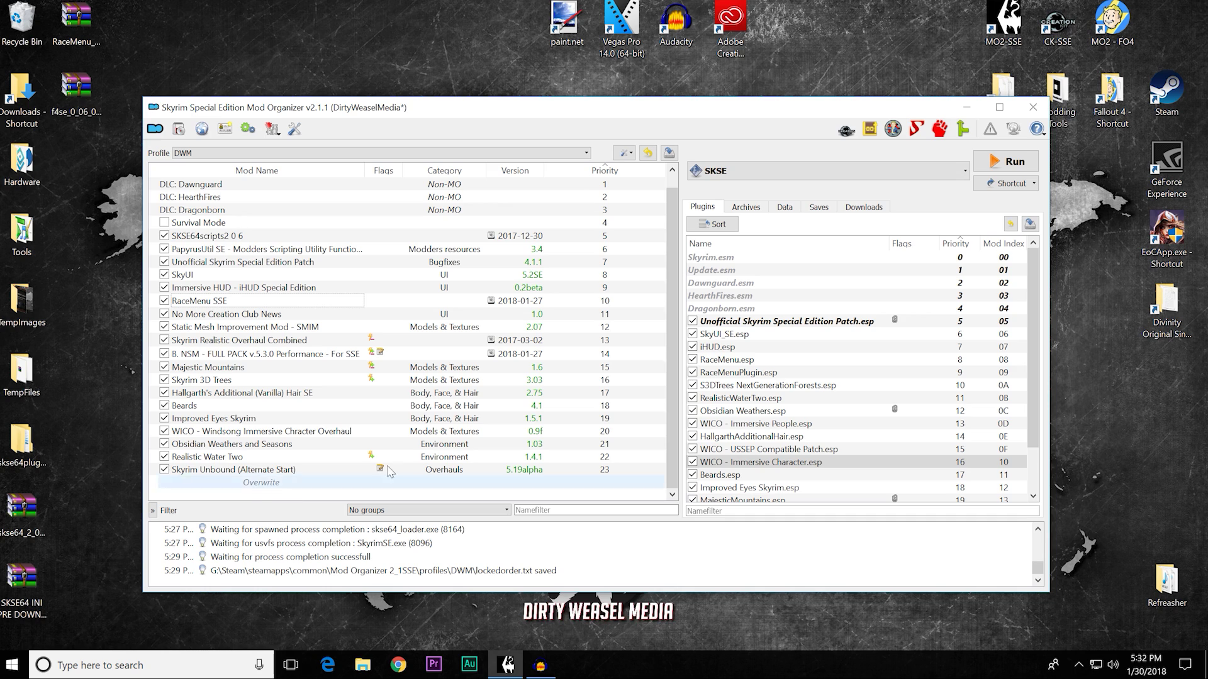
scroll(674, 265, "up", 1)
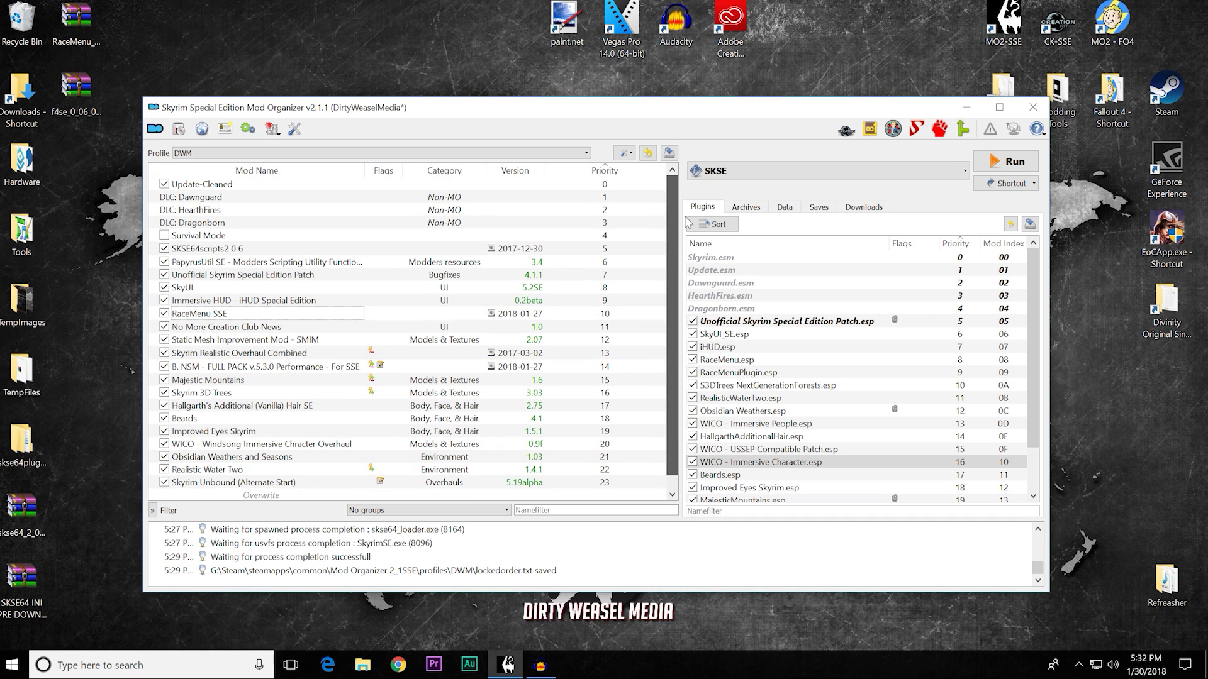
left_click(295, 251)
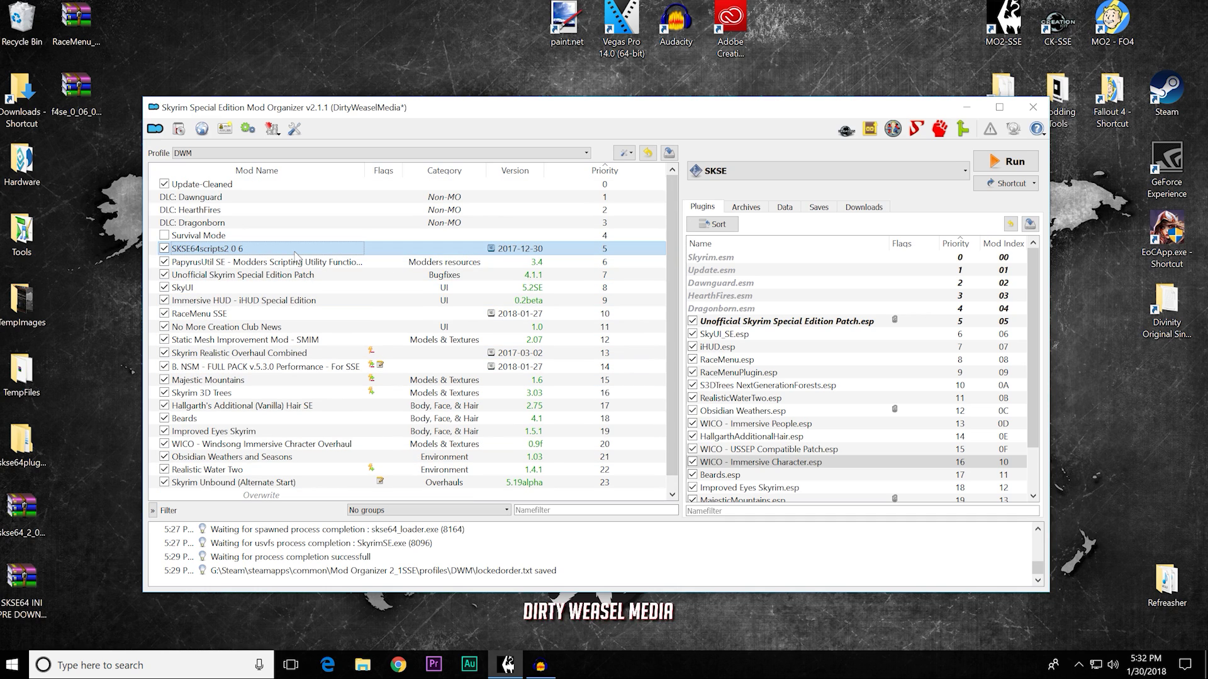
left_click(296, 262)
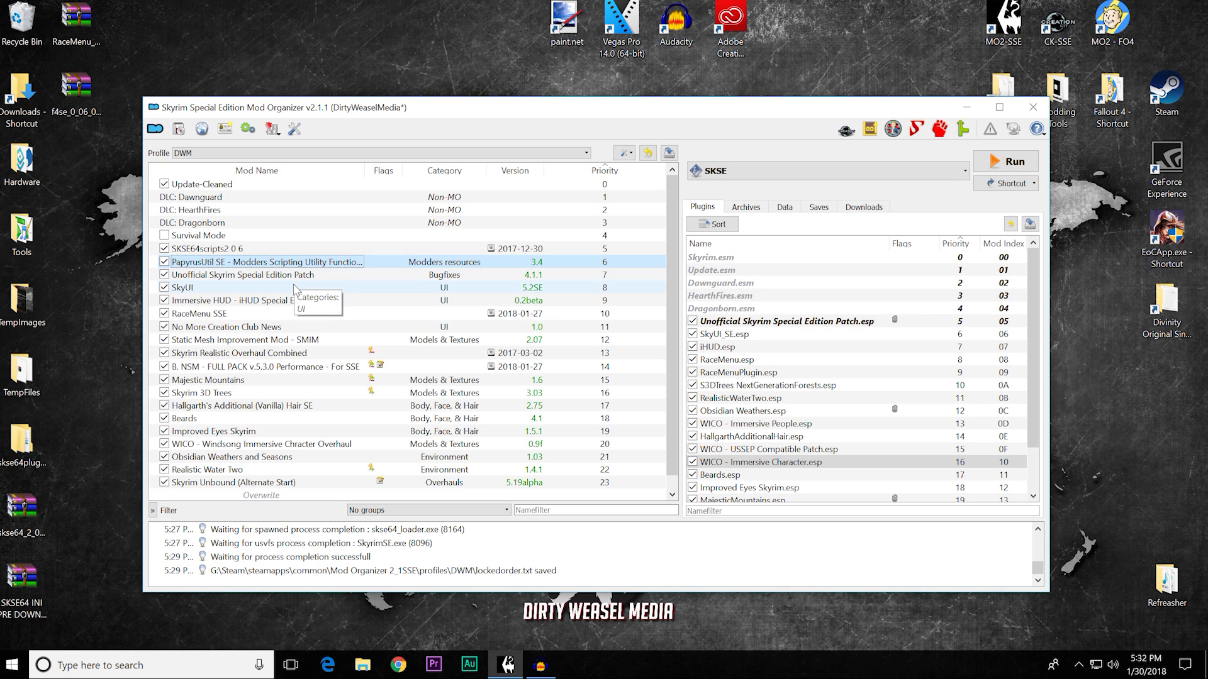
left_click(296, 288)
left_click(297, 277)
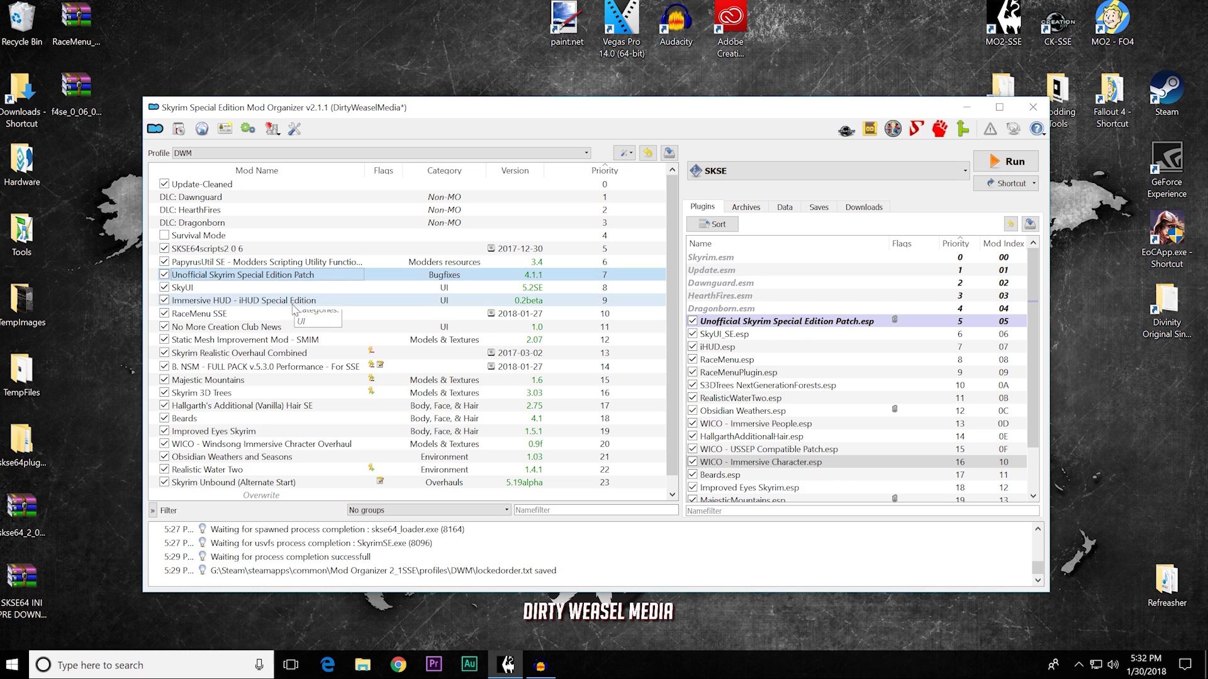
scroll(296, 420, "down", 1)
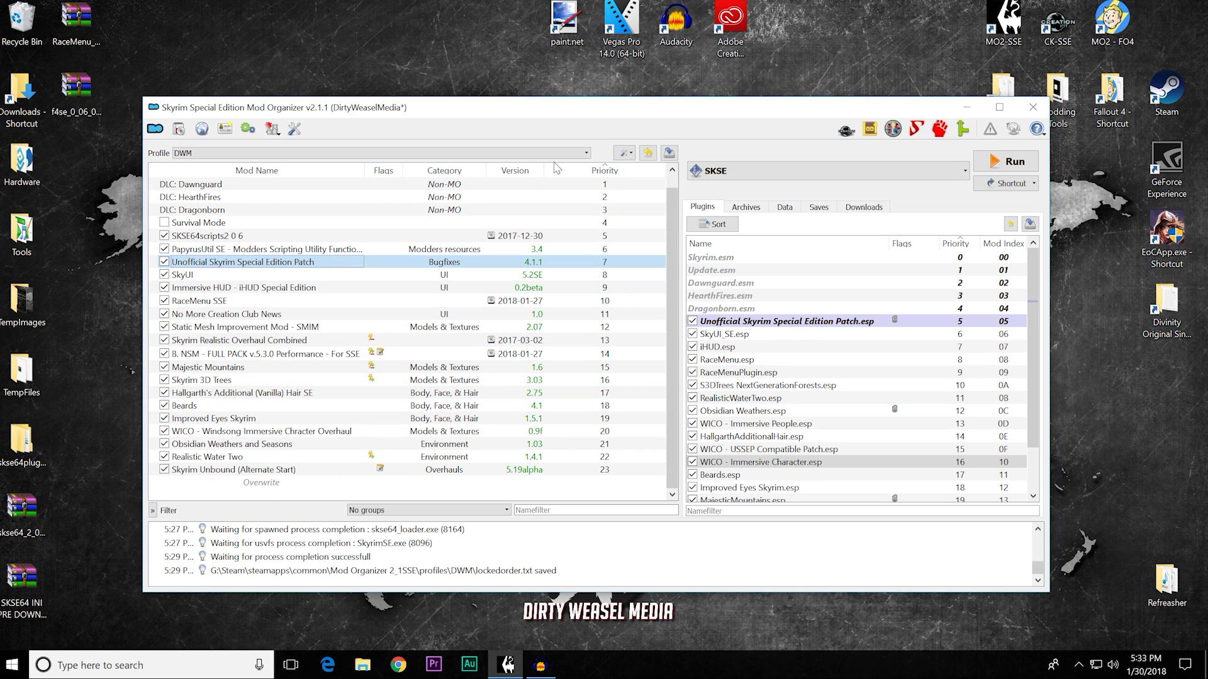
Step: Switch the active profile to TESTING
left_click(585, 154)
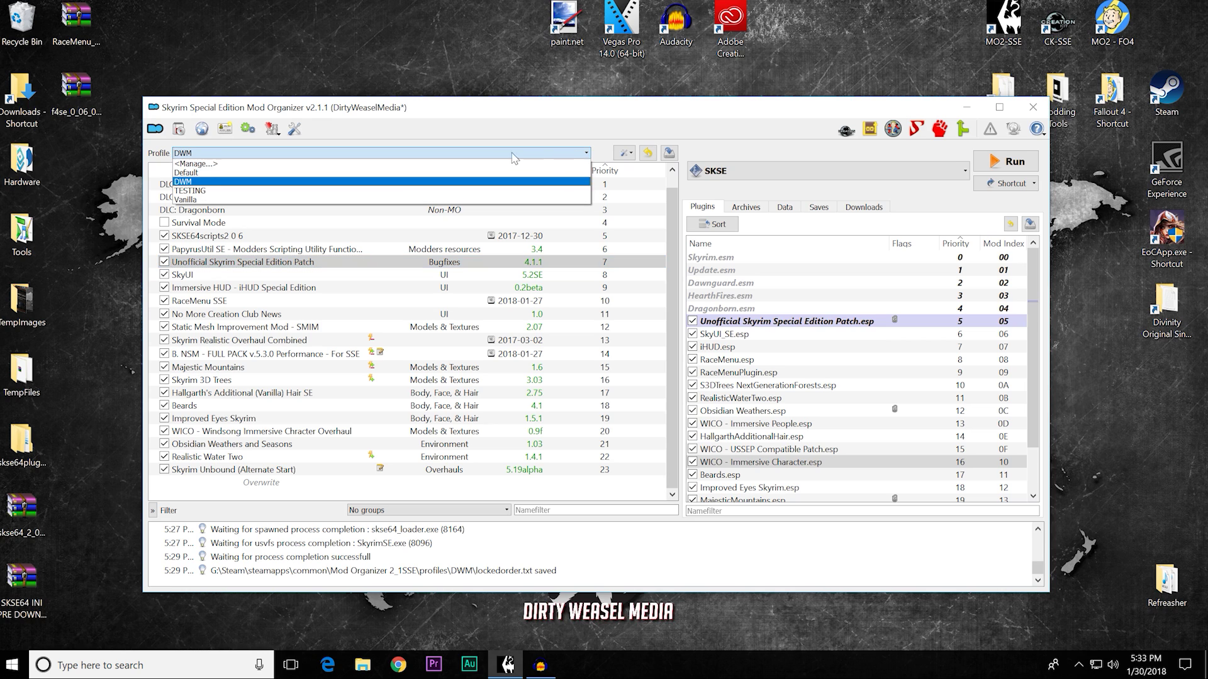
left_click(386, 191)
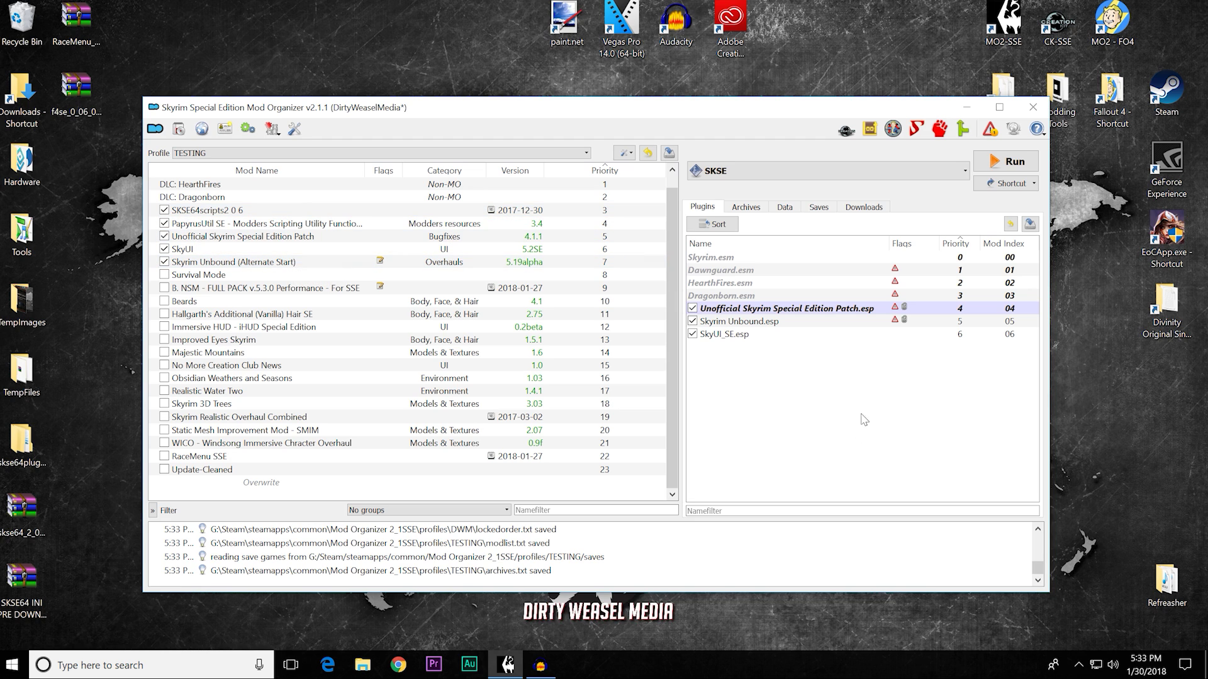
Step: Enable the Update-Cleaned mod and move it to the very beginning of the mod list, at priority 0
scroll(440, 346, "up", 1)
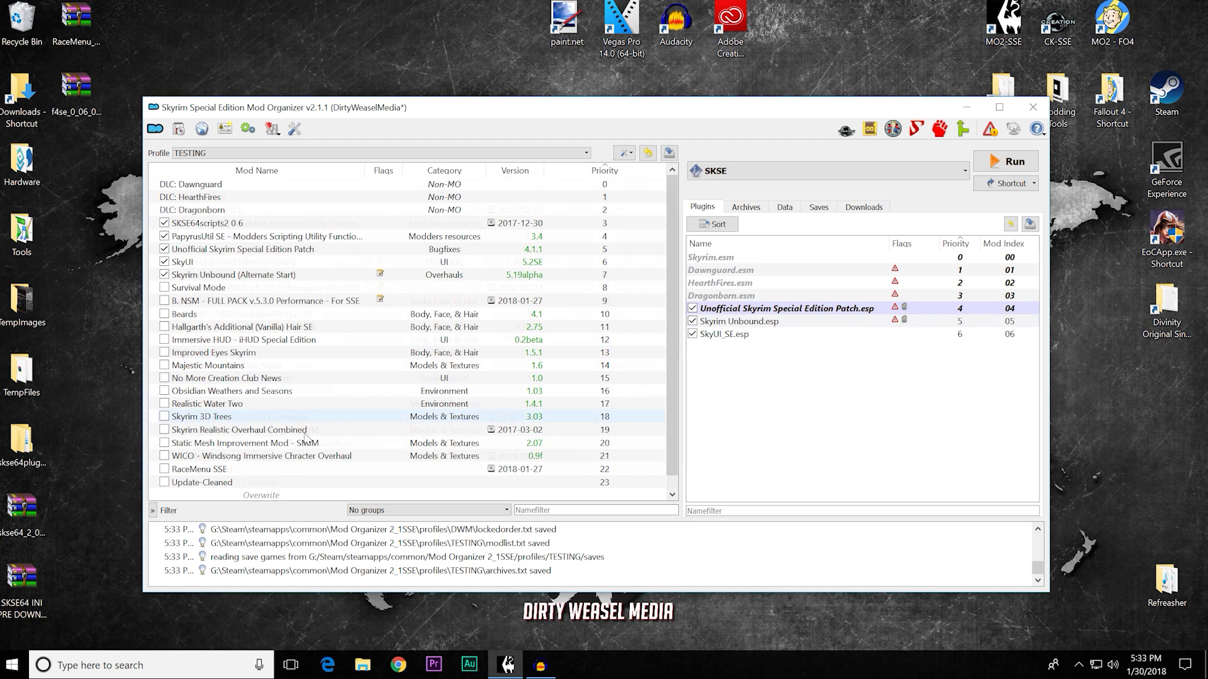
left_click(164, 482)
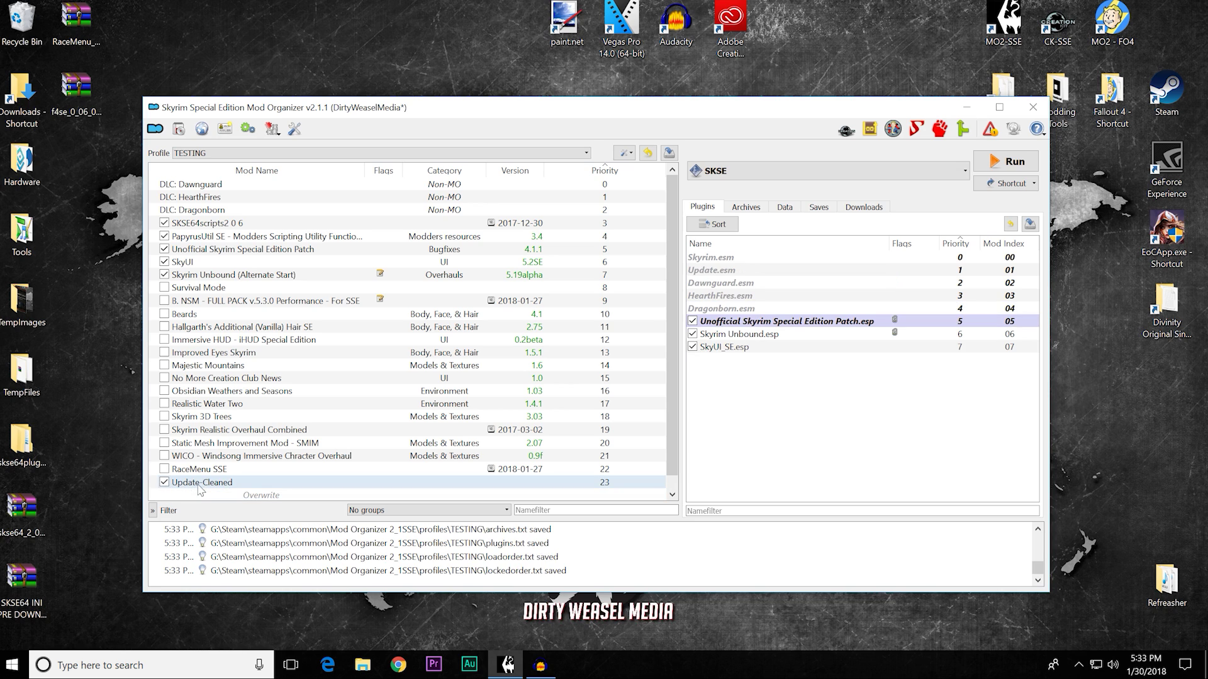
left_click_drag(212, 488, 221, 186)
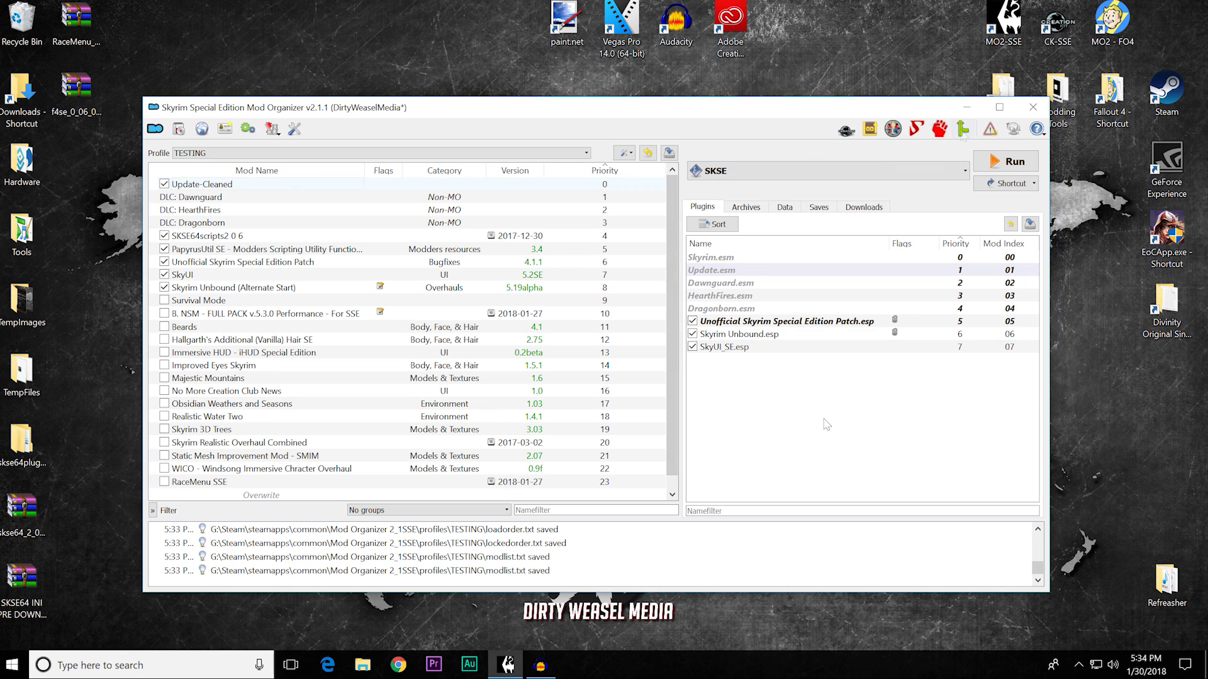
Step: Switch the active profile to DWM and look over its mod list
left_click(586, 154)
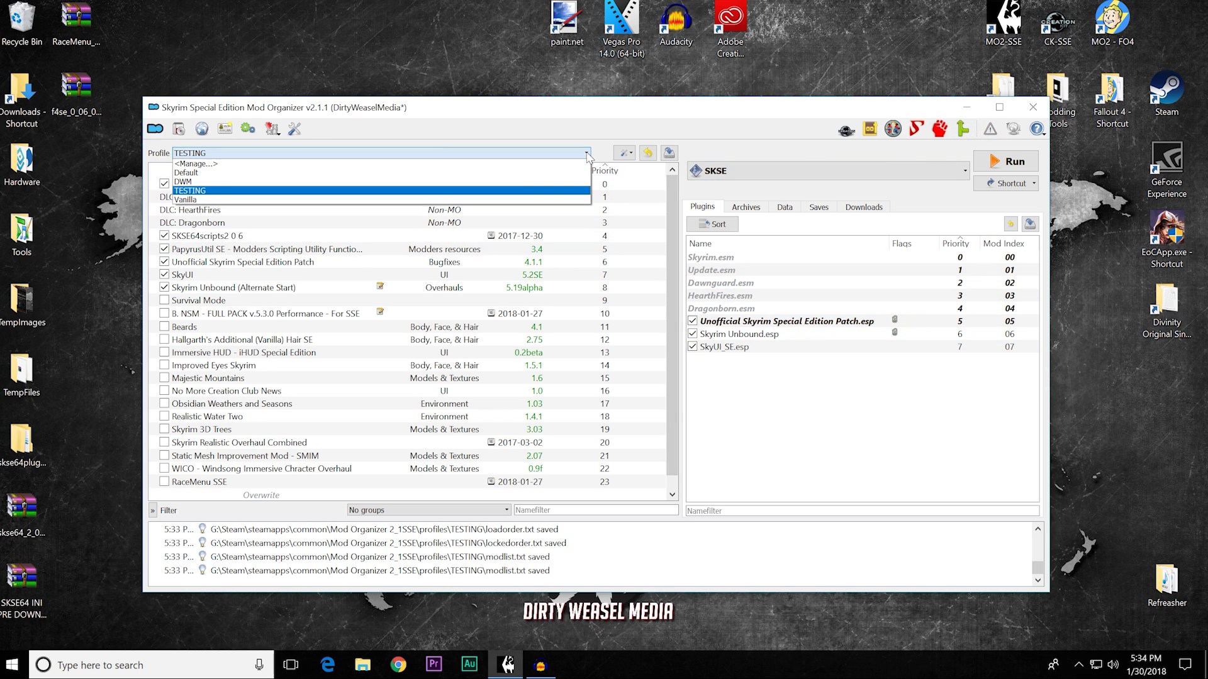
left_click(428, 181)
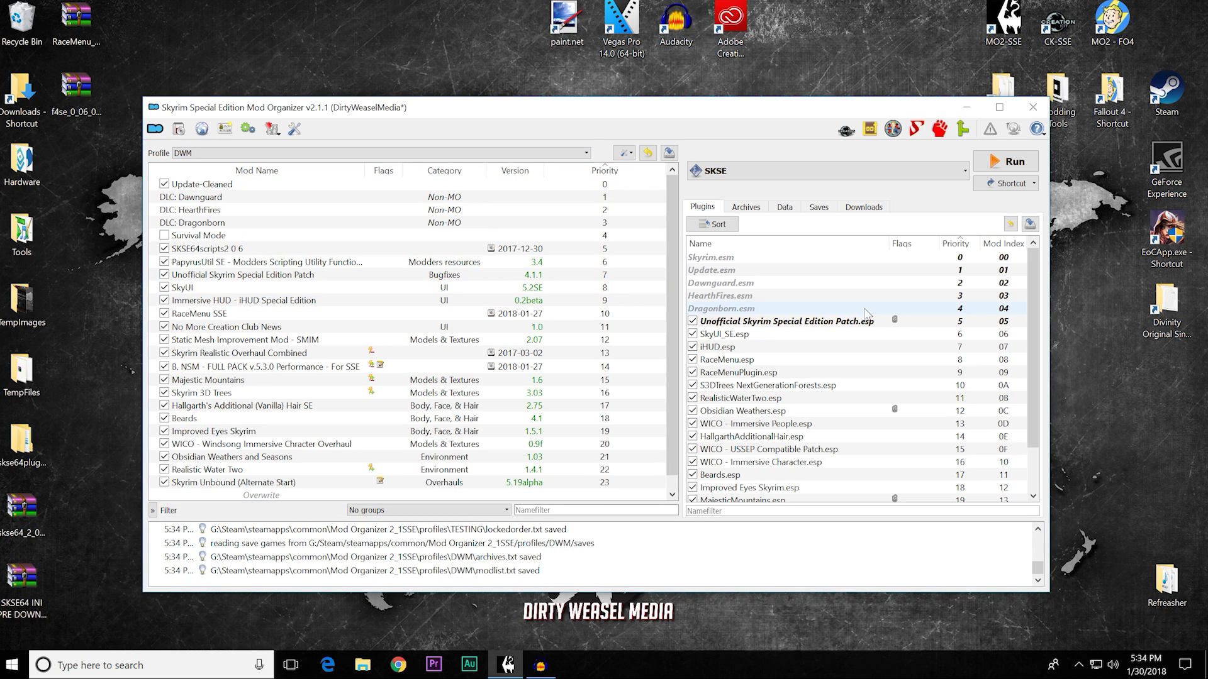
scroll(670, 314, "down", 1)
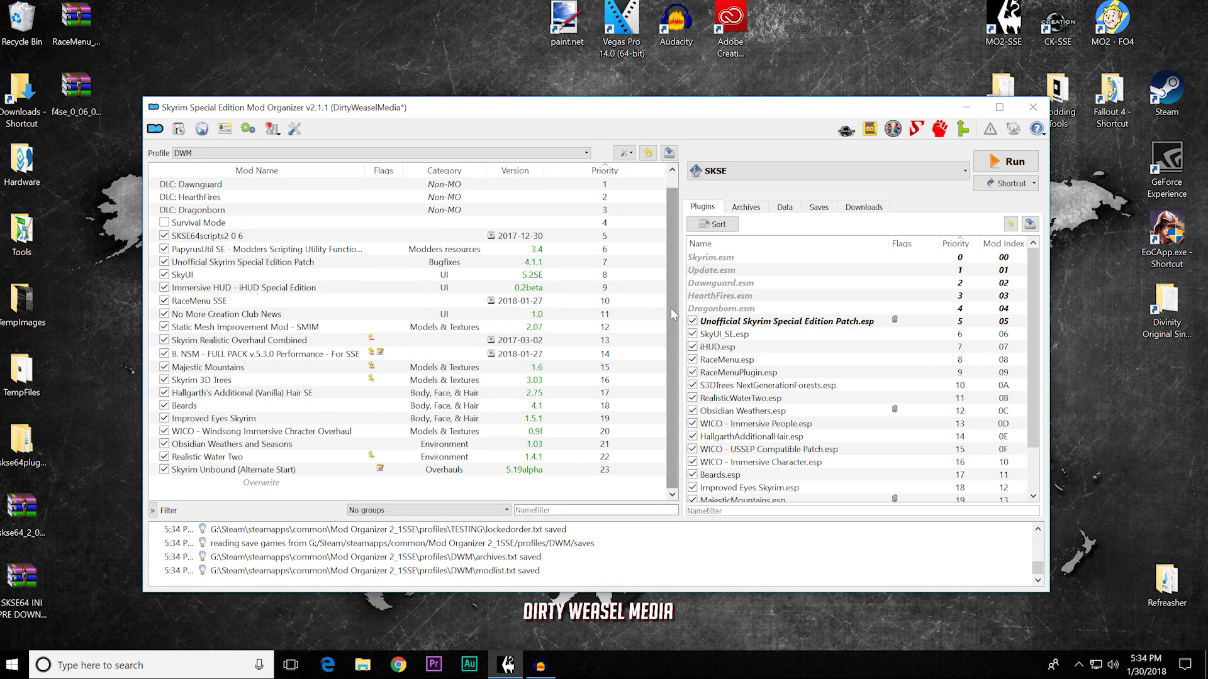
scroll(673, 314, "up", 1)
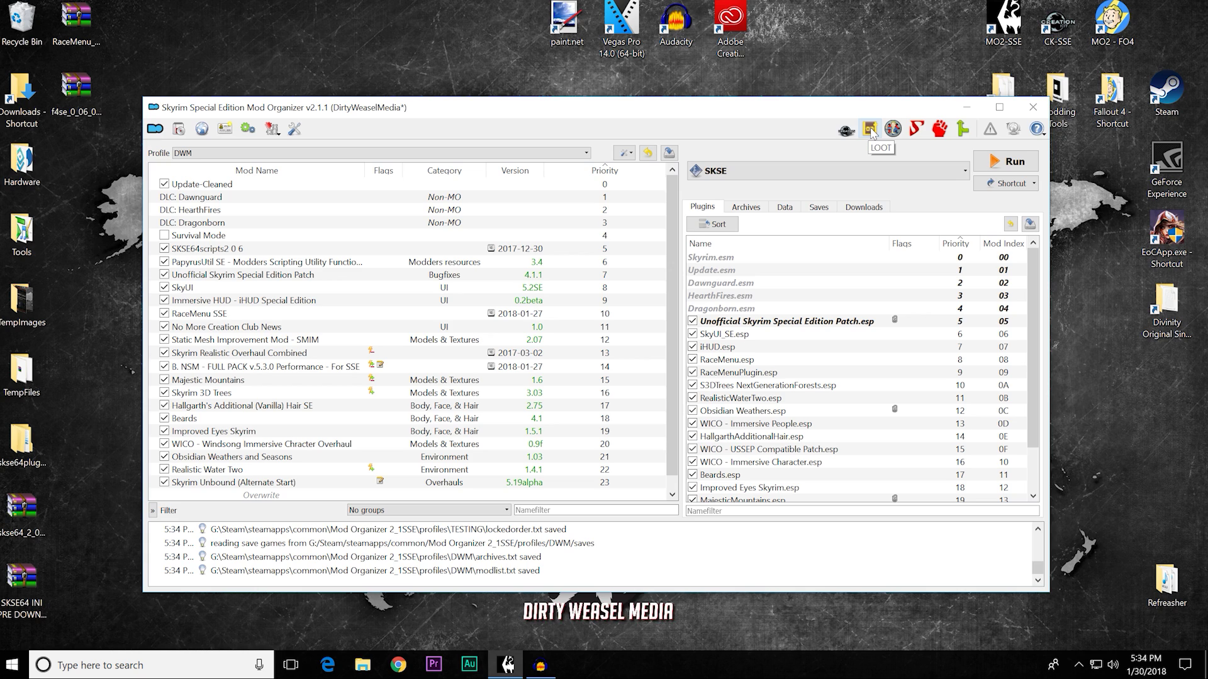
Step: Move SMIM-SE.esp to the end of the plugin load order, at priority 22
left_click(720, 224)
left_click_drag(1033, 278, 1035, 332)
mouse_move(790, 489)
left_mouse_down()
mouse_move(806, 403)
mouse_move(811, 496)
left_mouse_up()
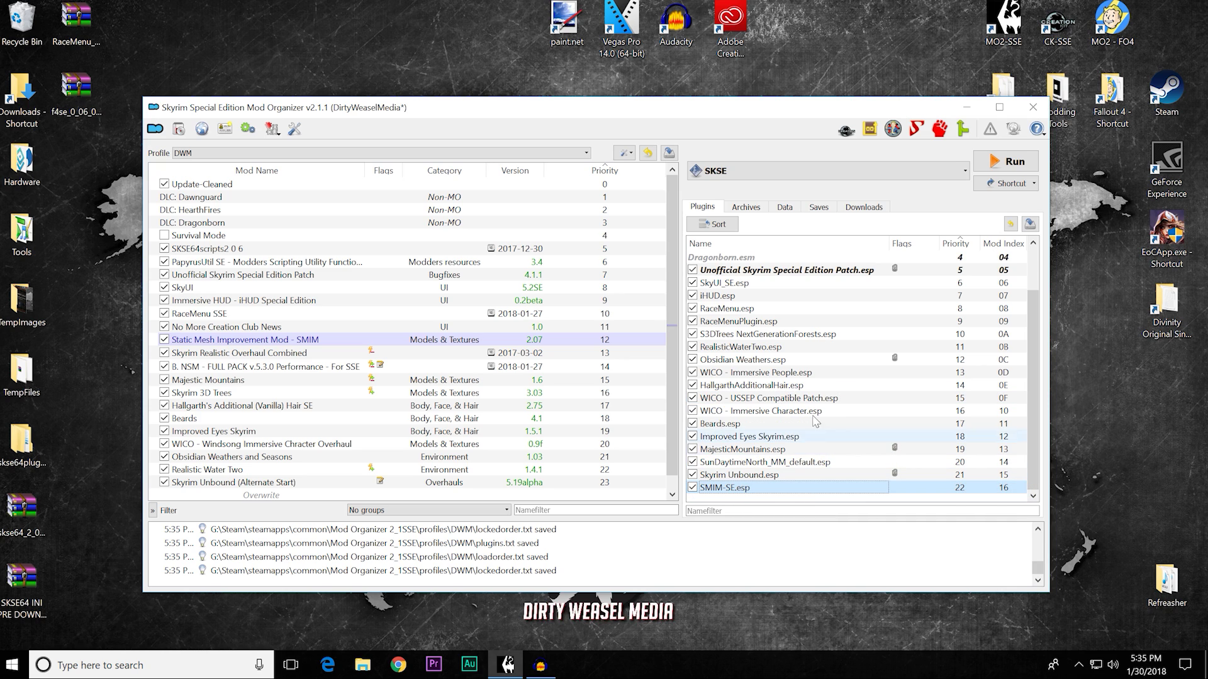
Step: Check the origin and master details of HearthFires.esm, Unofficial Skyrim Special Edition Patch.esp and WICO - USSEP Compatible Patch.esp
scroll(815, 322, "up", 2)
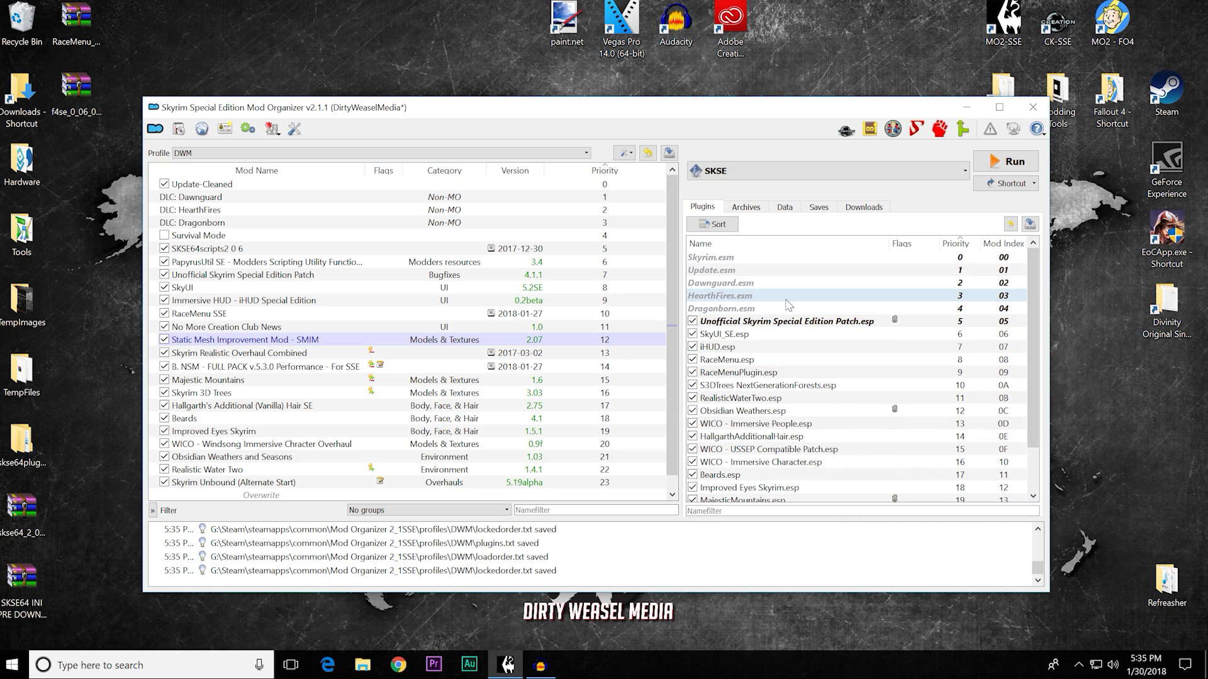
mouse_move(788, 305)
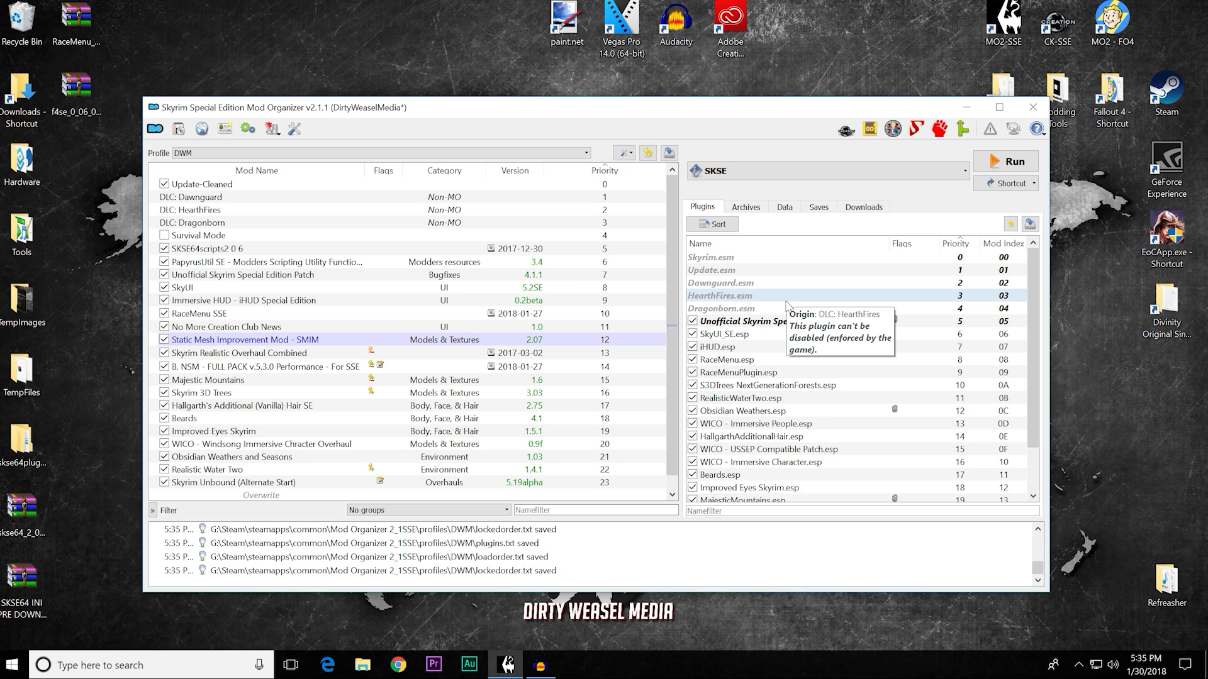
mouse_move(824, 326)
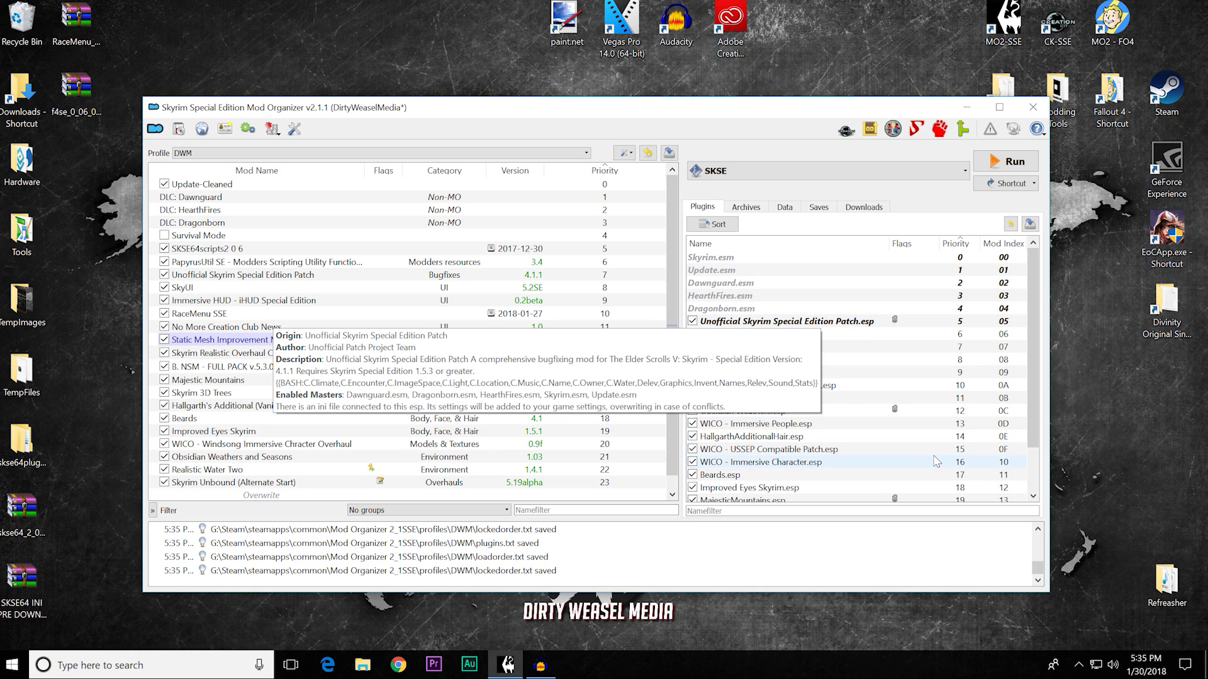
left_click(826, 450)
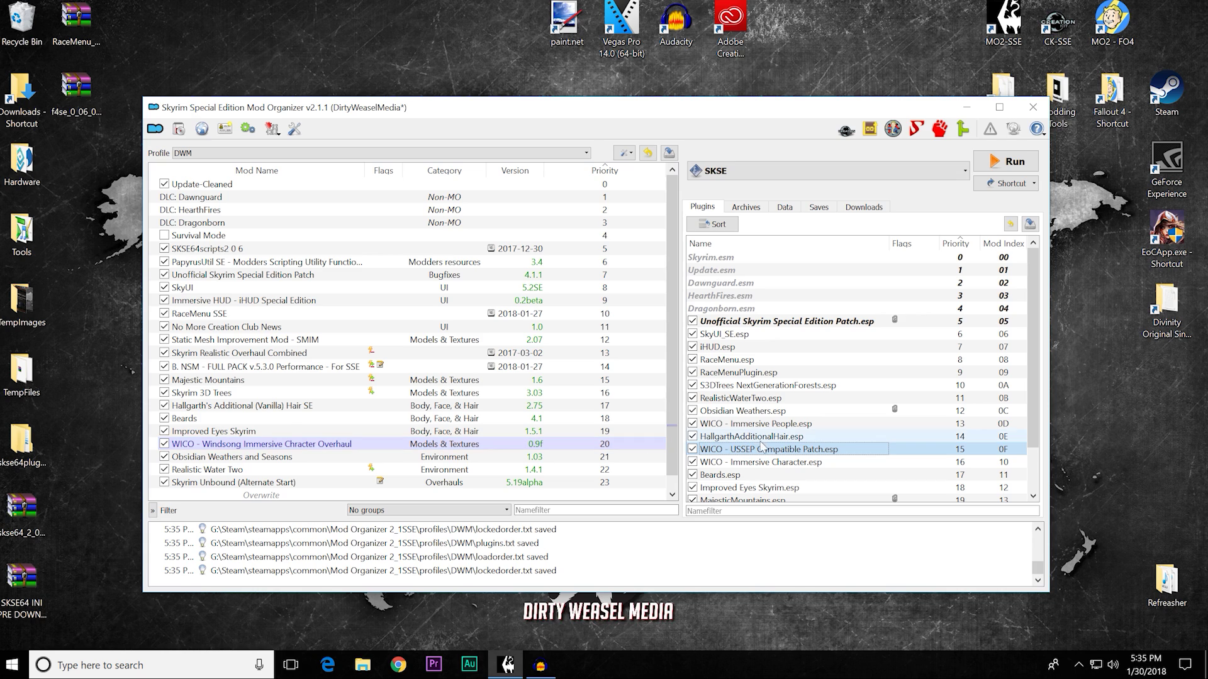
mouse_move(826, 457)
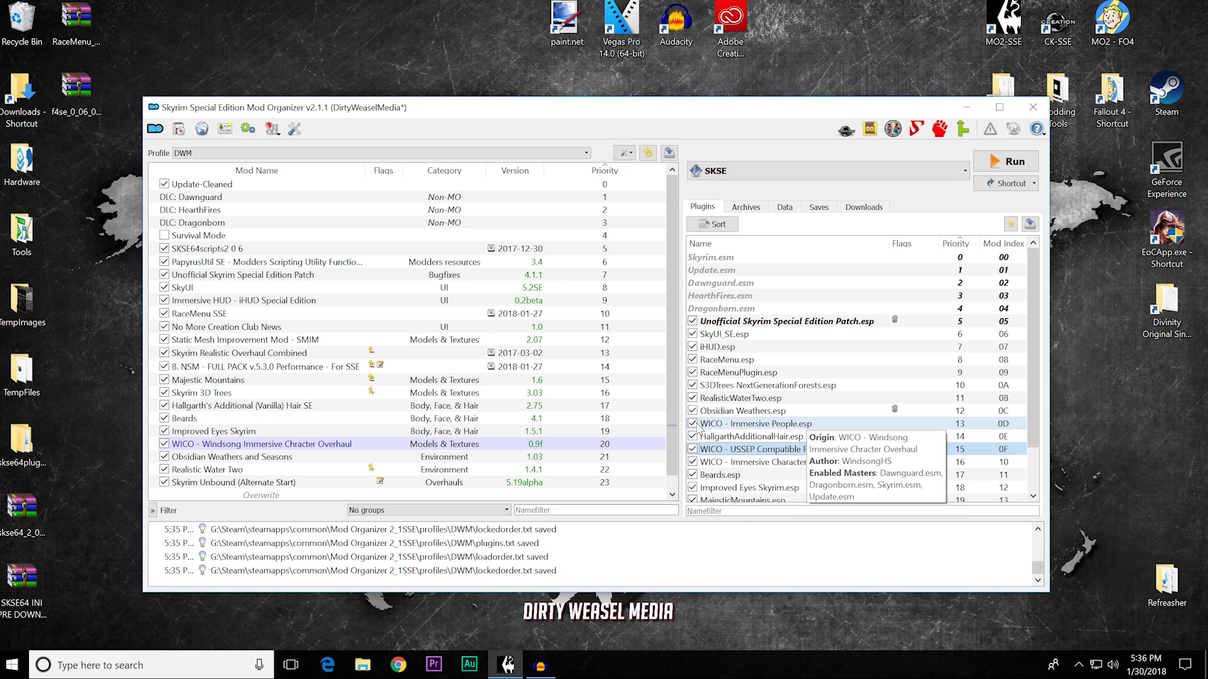
Step: Temporarily disable WICO - Immersive People.esp to check the compatible patch's masters, and toggle the WICO mod off and on
left_click(693, 424)
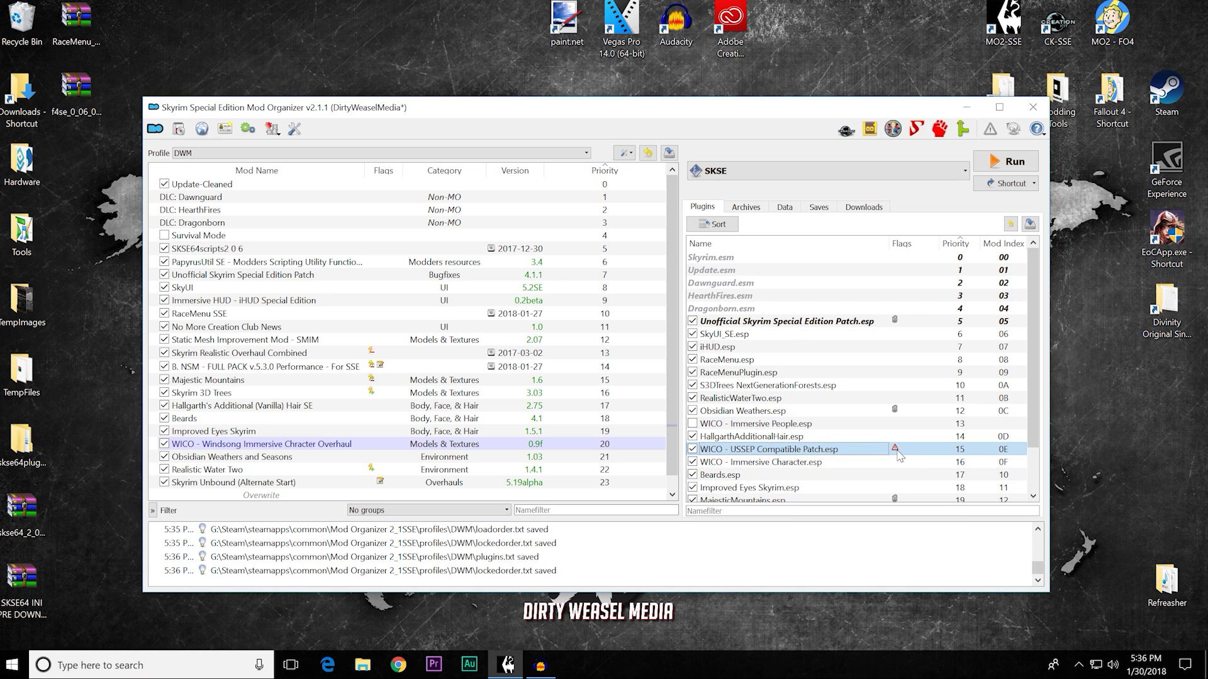
mouse_move(896, 453)
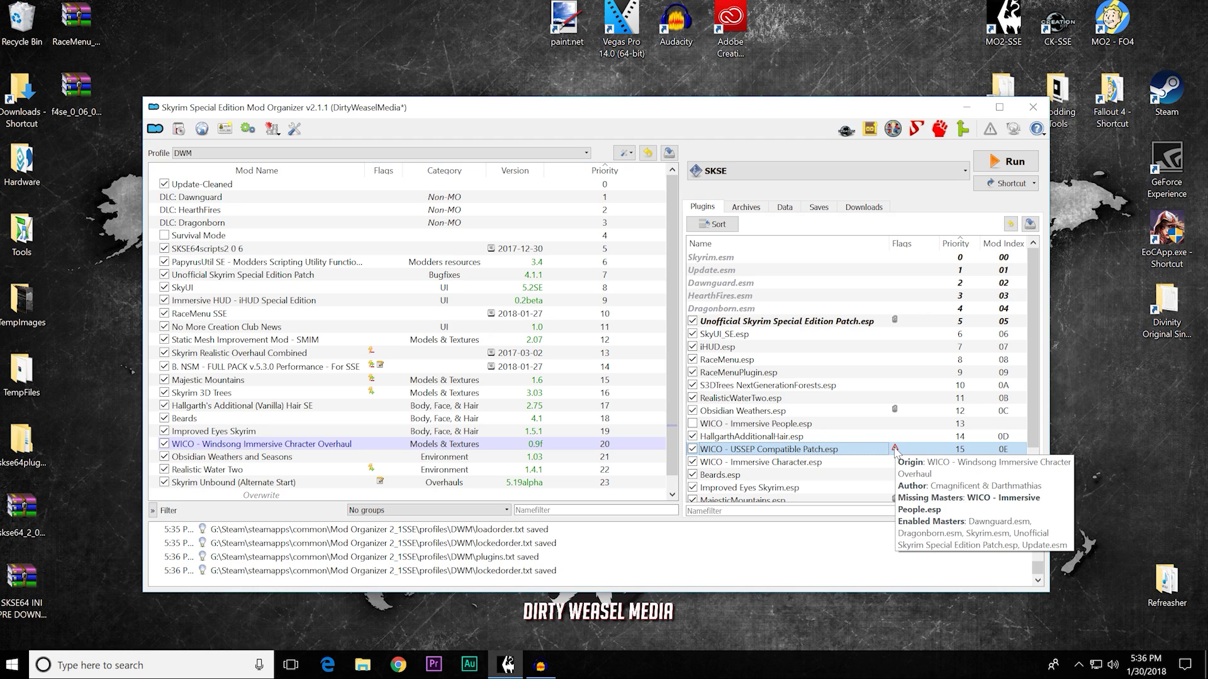
left_click(692, 424)
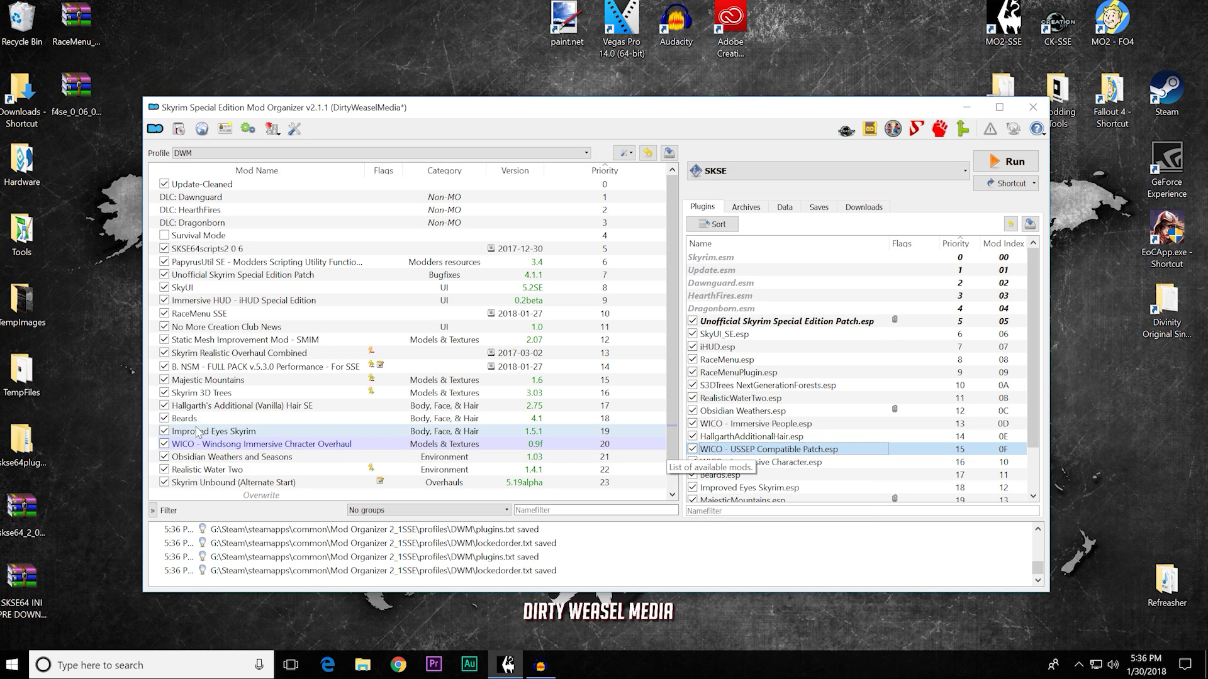
left_click(164, 444)
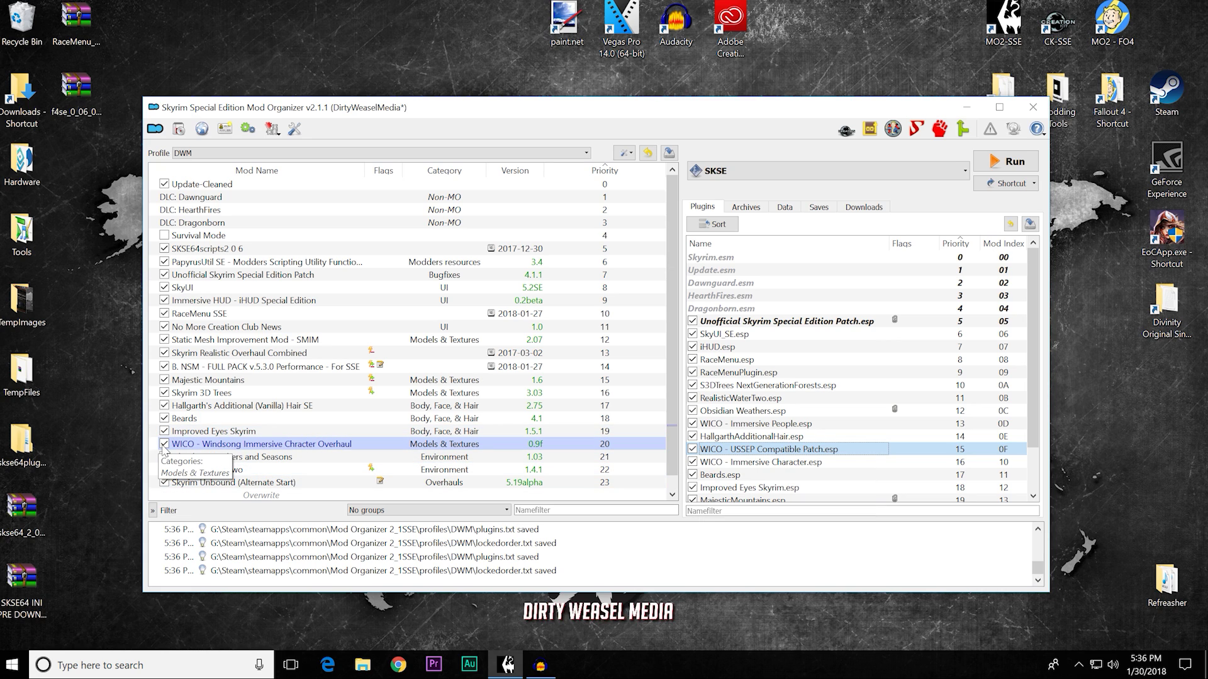
left_click(164, 444)
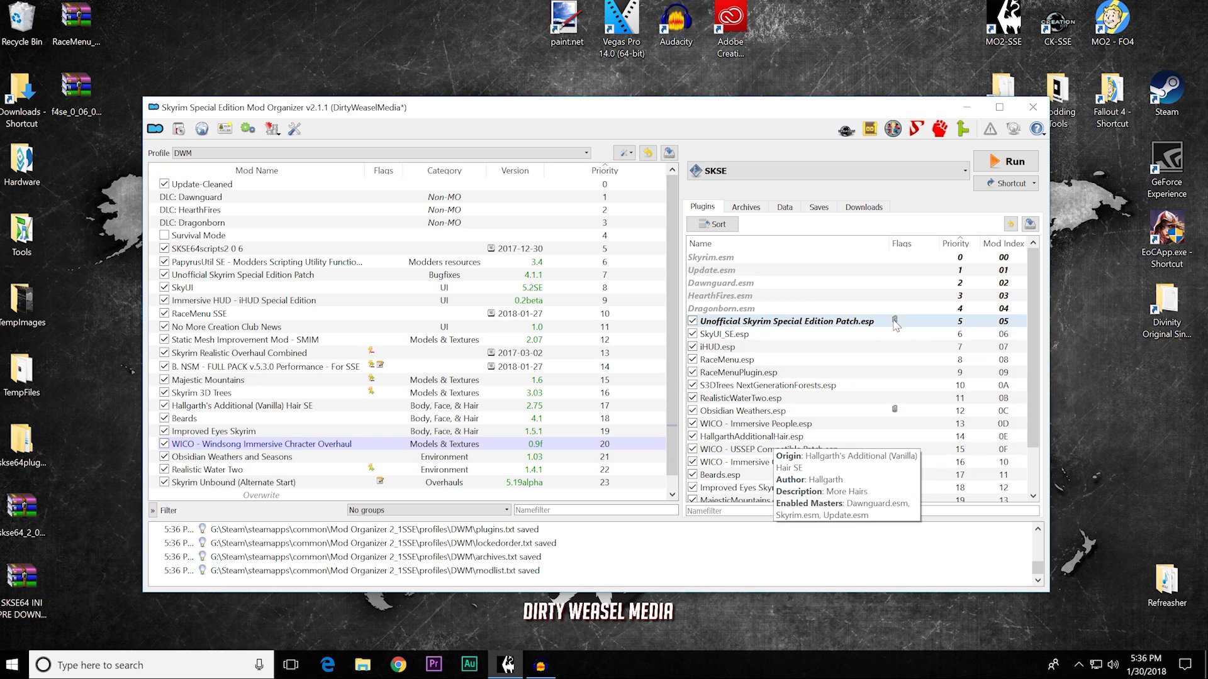
Step: Check the ini file flags on the Unofficial Patch and Obsidian Weathers plugins and review the rest of the plugin list
mouse_move(896, 326)
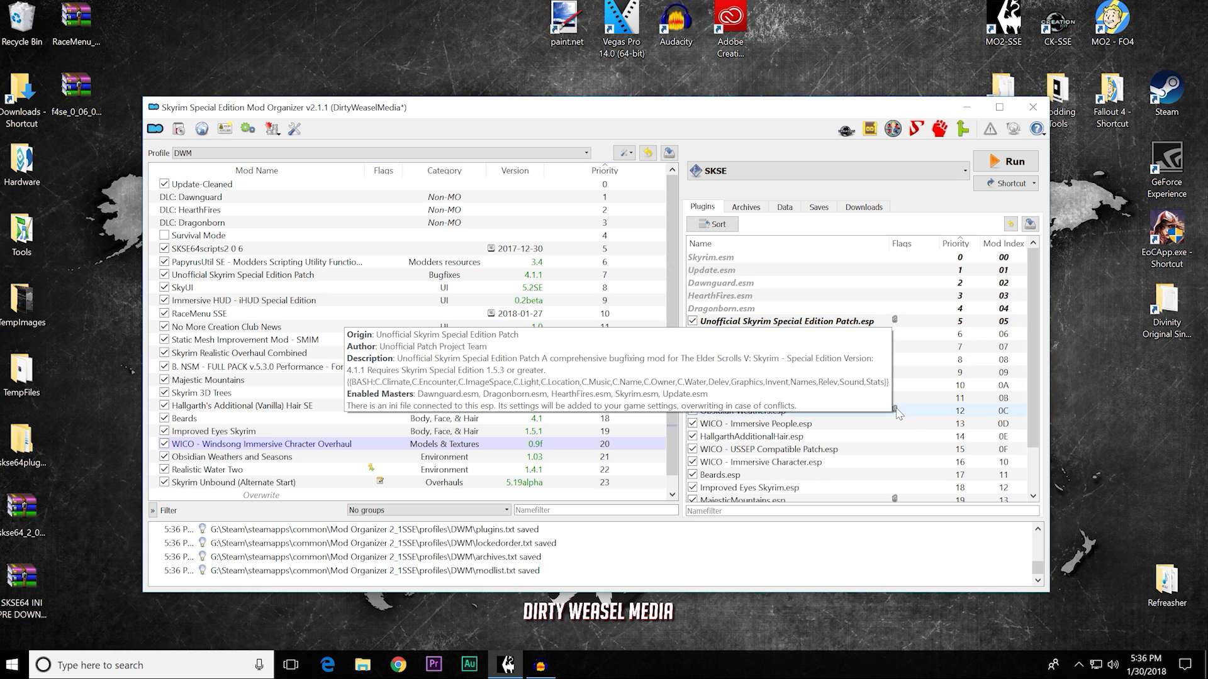
mouse_move(897, 409)
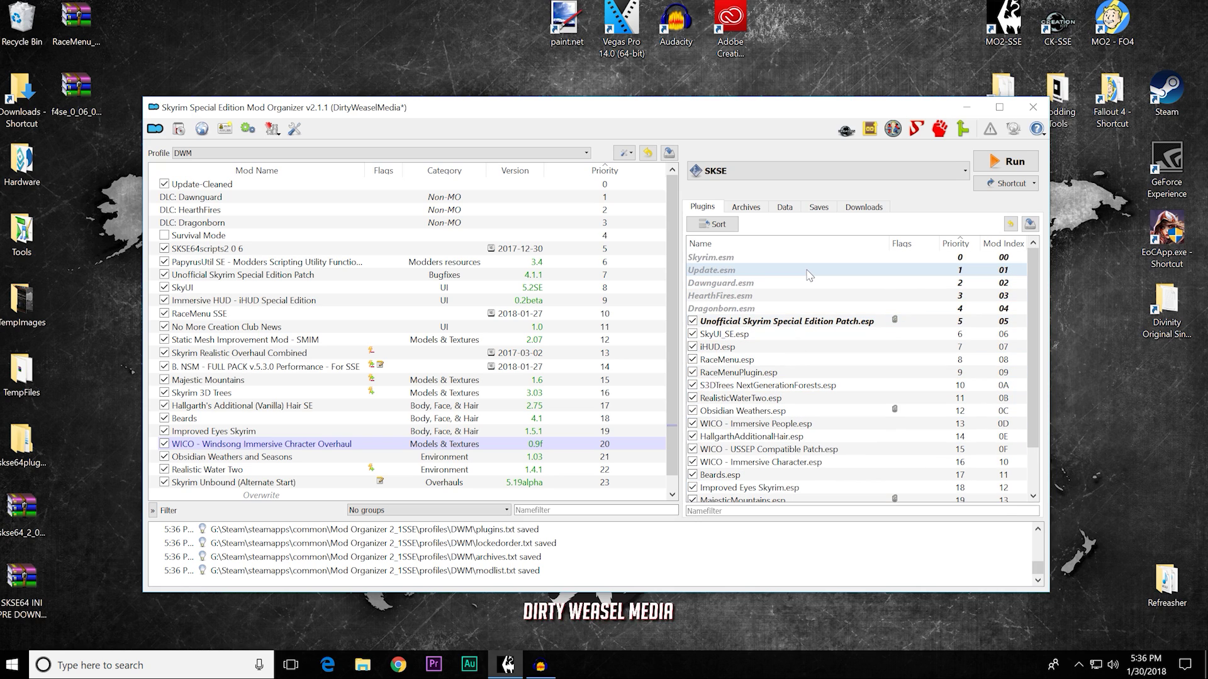
mouse_move(807, 273)
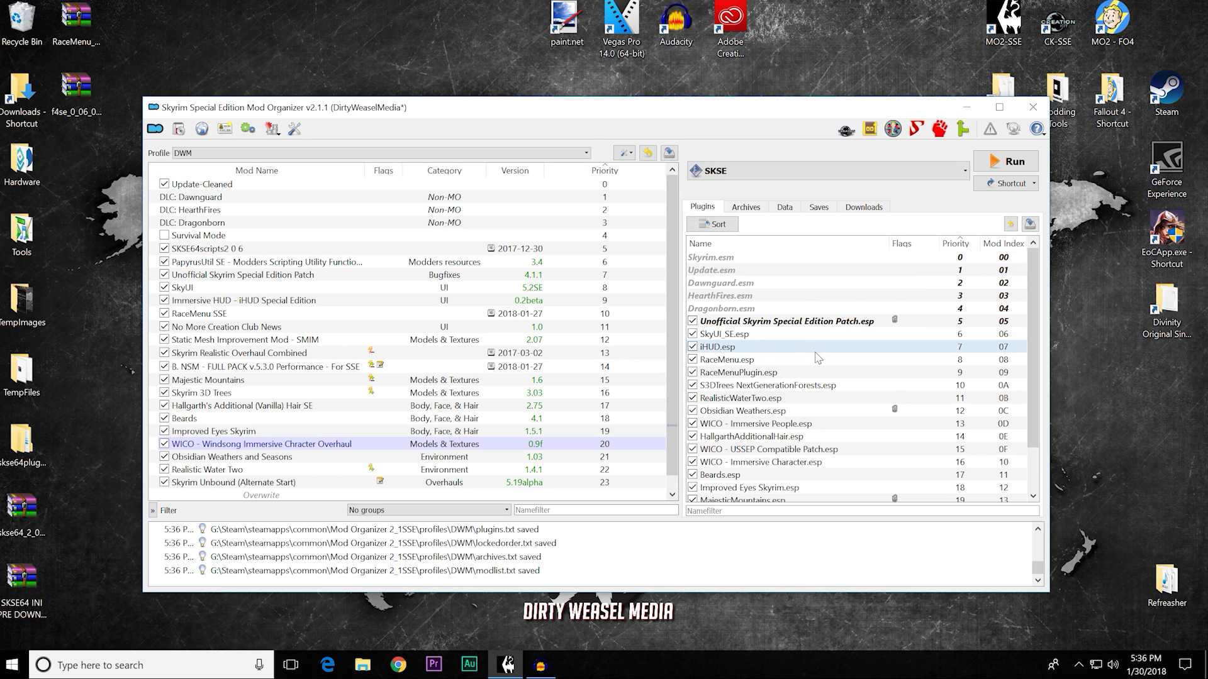
scroll(793, 359, "down", 2)
scroll(830, 413, "up", 2)
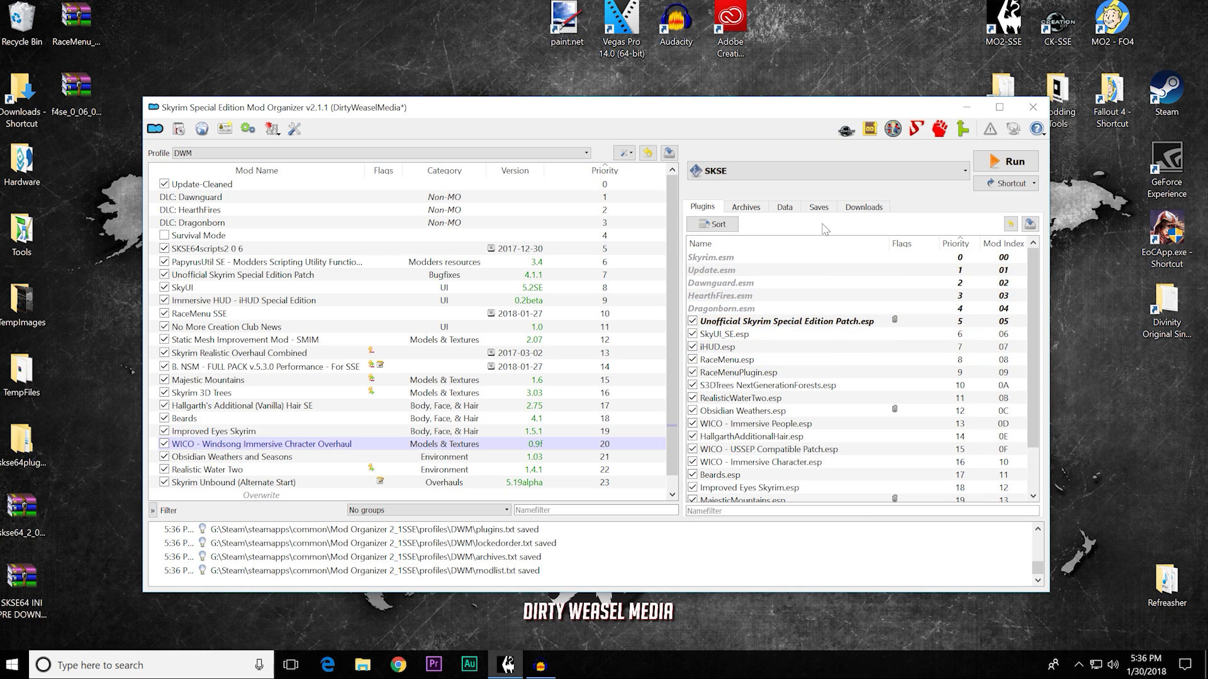
Step: Open the downloads list and compare it with and without hidden downloads, leaving them hidden
left_click(862, 209)
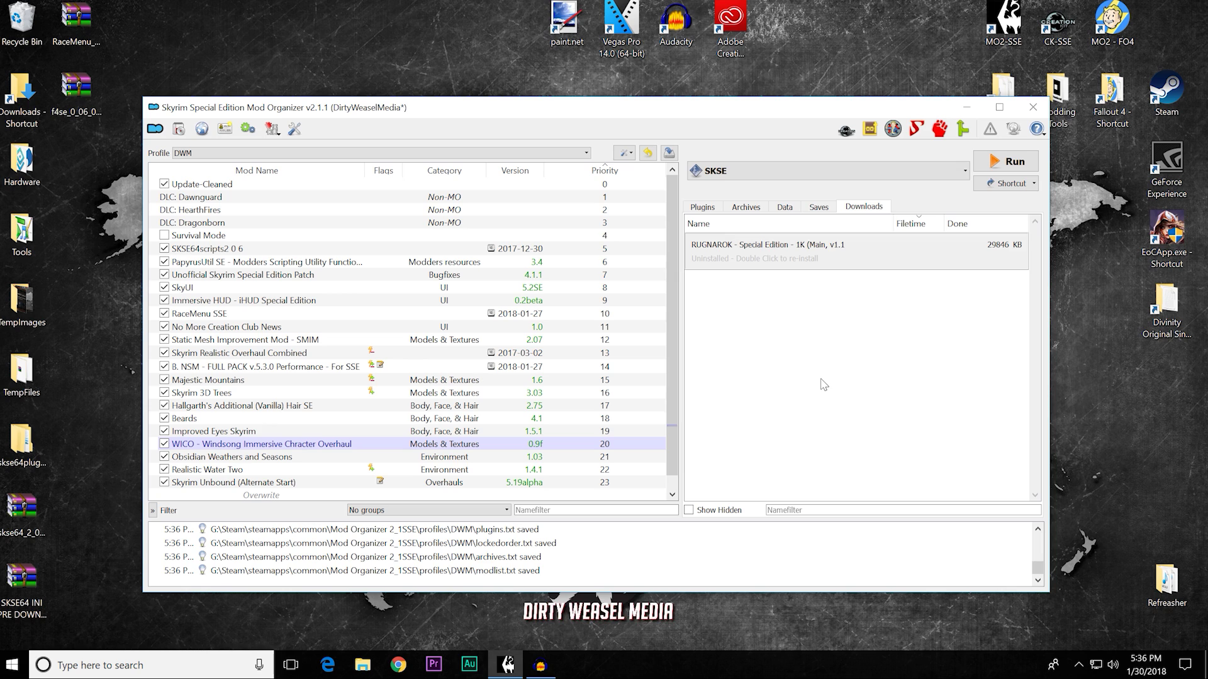
left_click(689, 511)
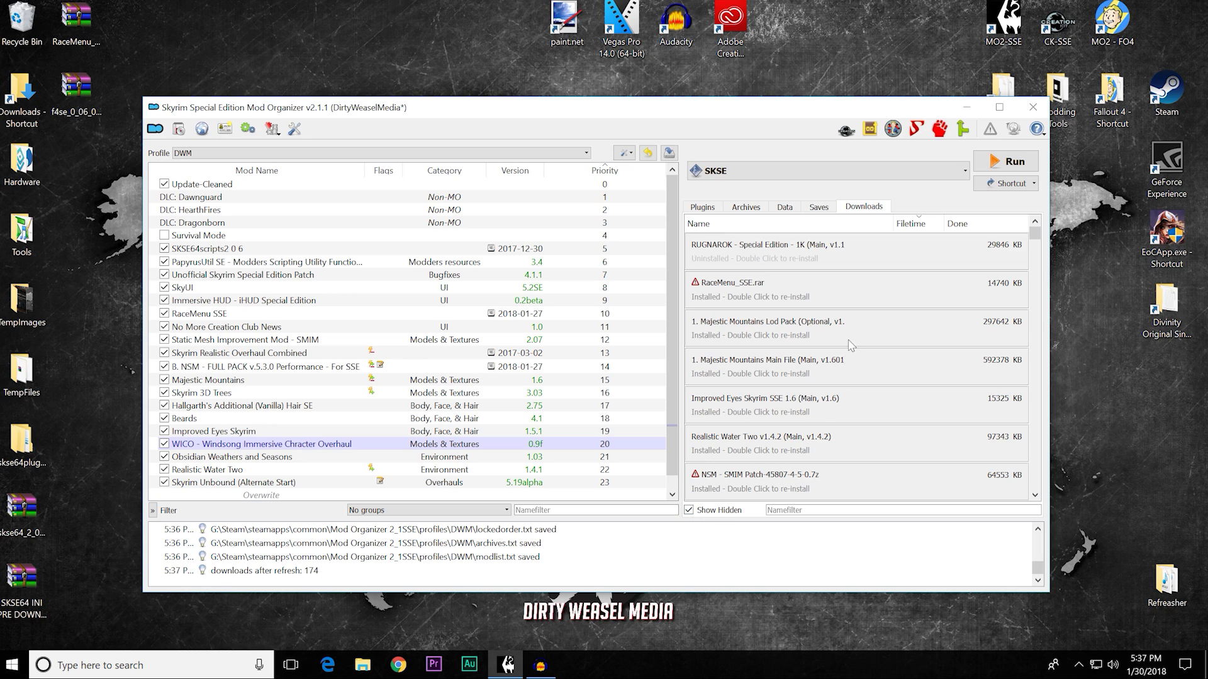
key("space")
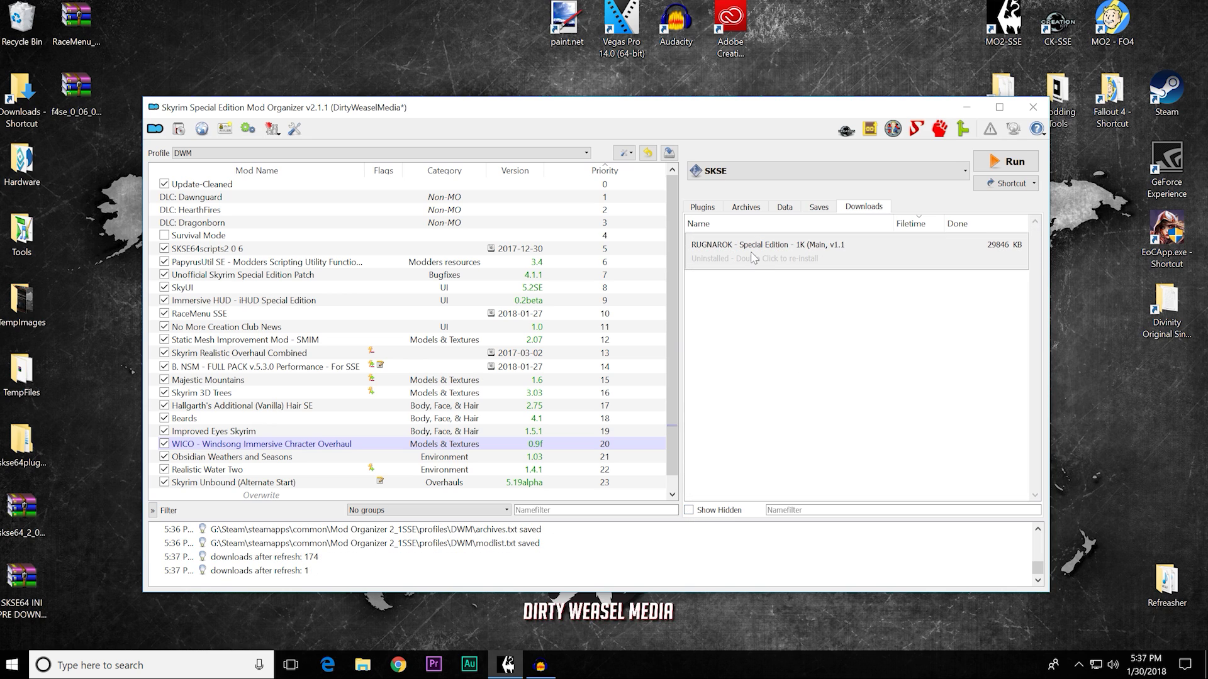
left_click(692, 513)
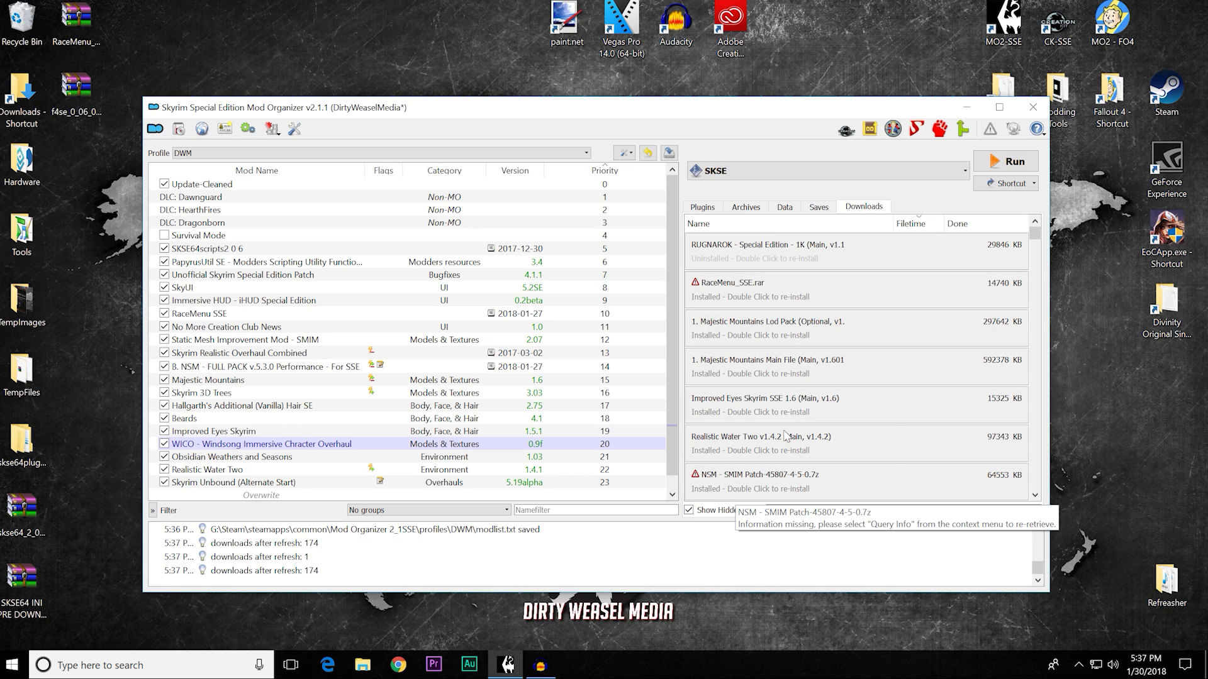
scroll(846, 323, "down", 10)
scroll(846, 322, "up", 10)
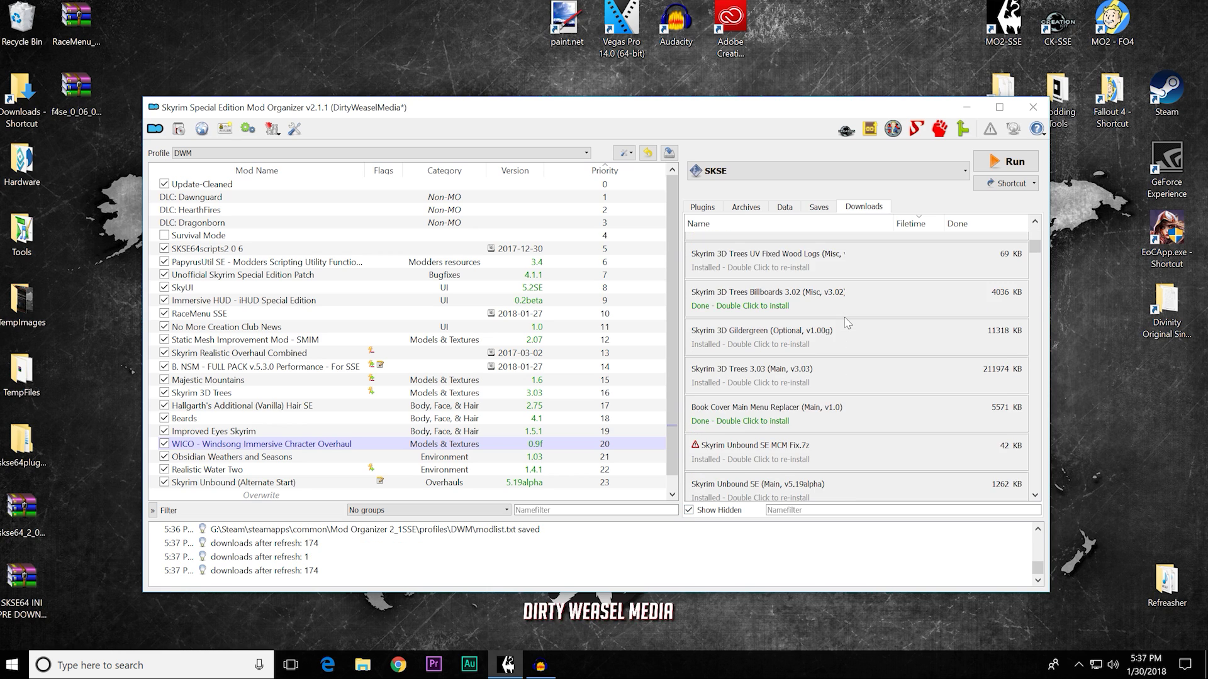
left_click(689, 510)
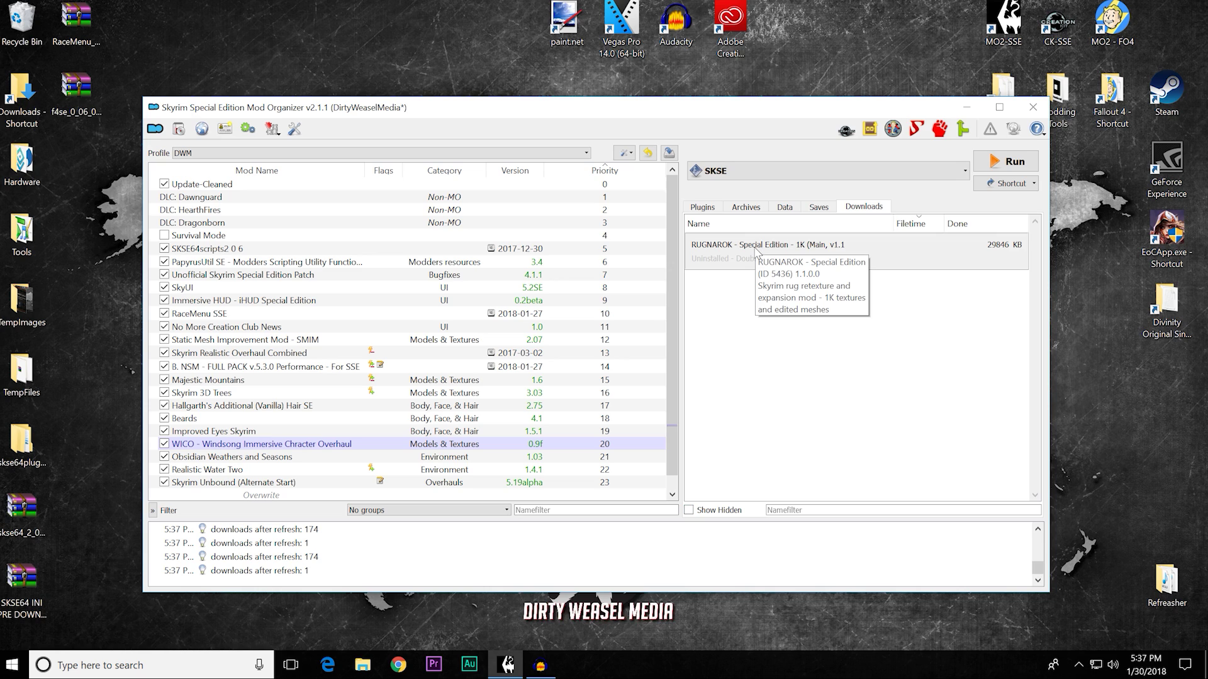
right_click(756, 252)
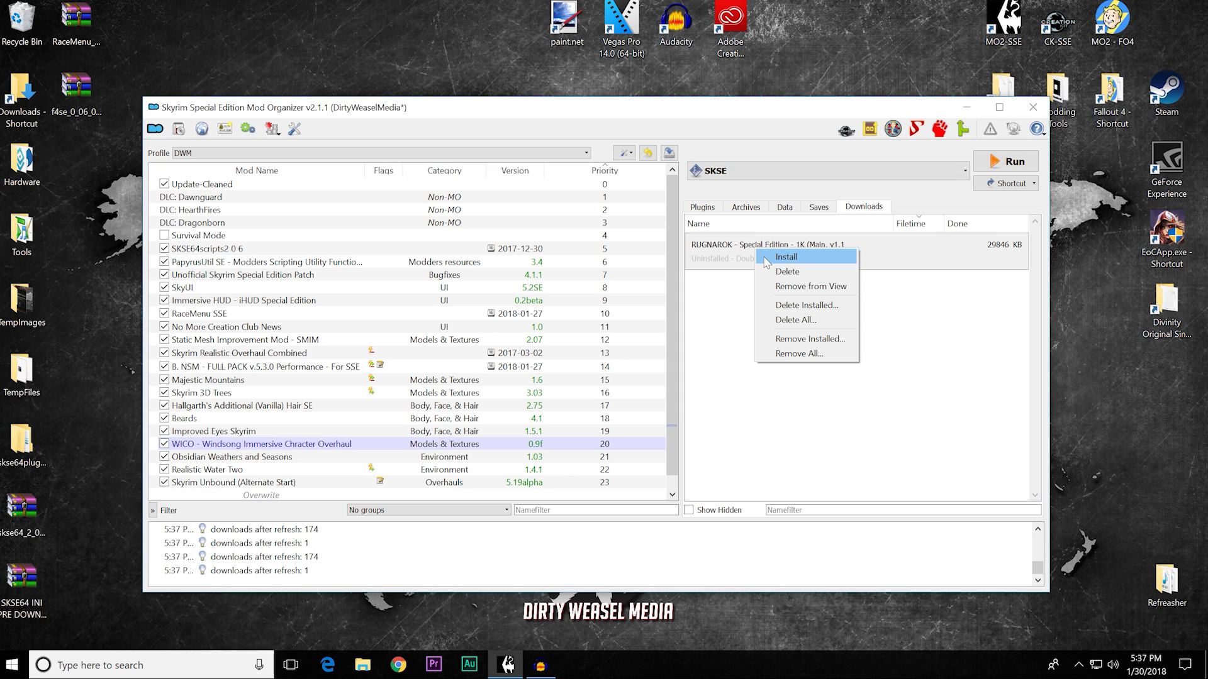
left_click(766, 259)
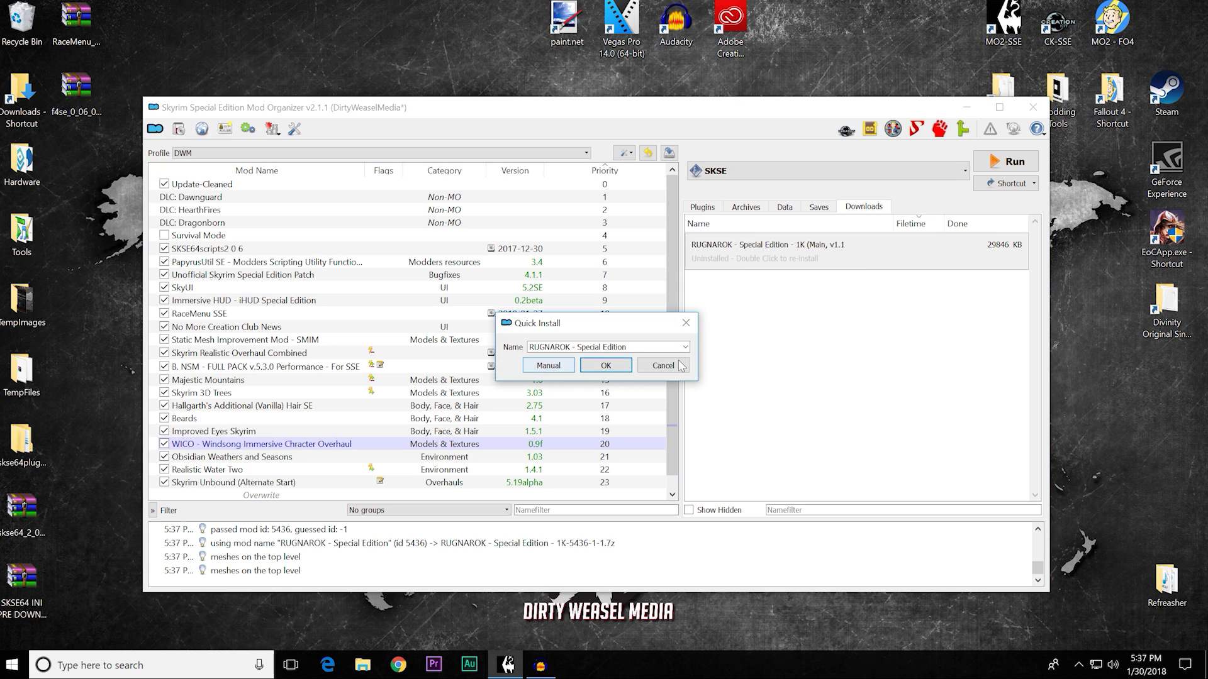
left_click(669, 366)
Step: Remove the RUGNAROK - Special Edition download from view and restore it from the hidden downloads
right_click(759, 263)
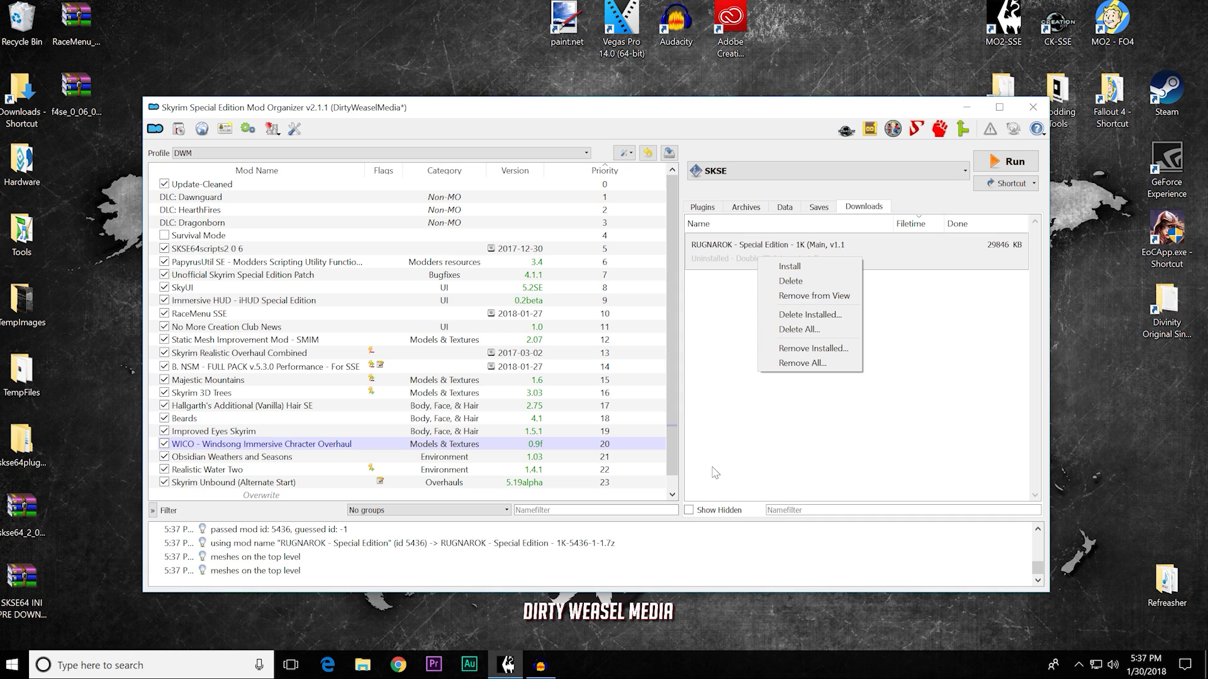
left_click(790, 302)
left_click(688, 510)
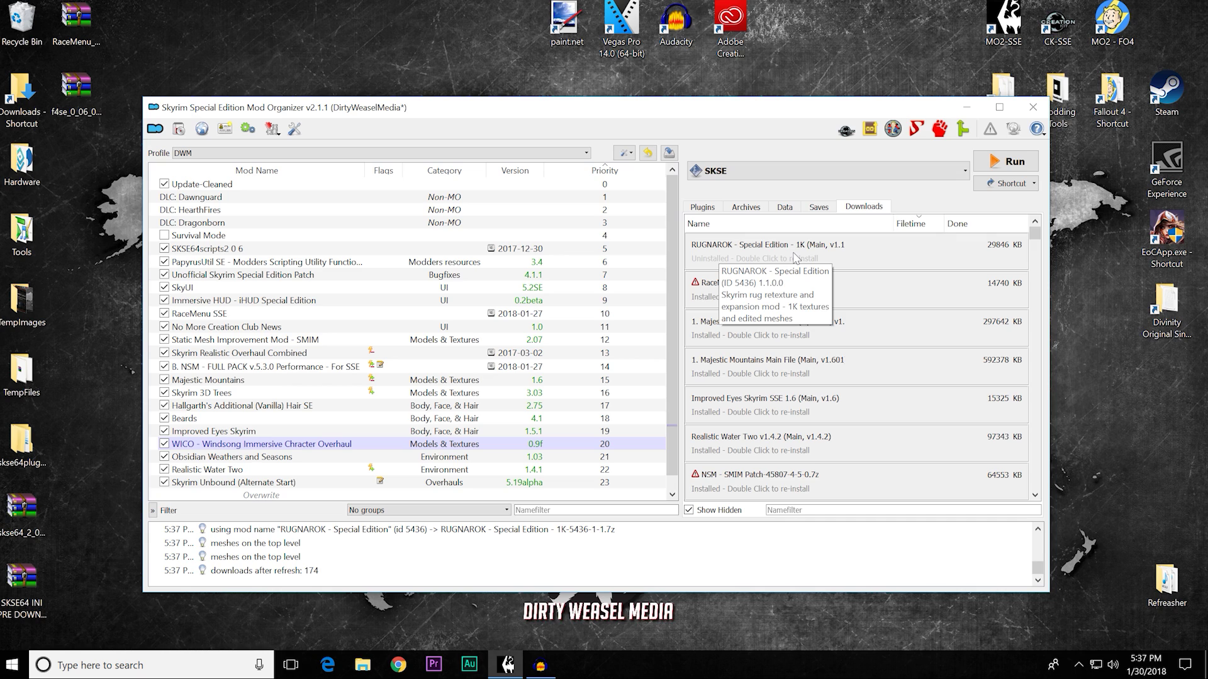
right_click(794, 257)
left_click(803, 290)
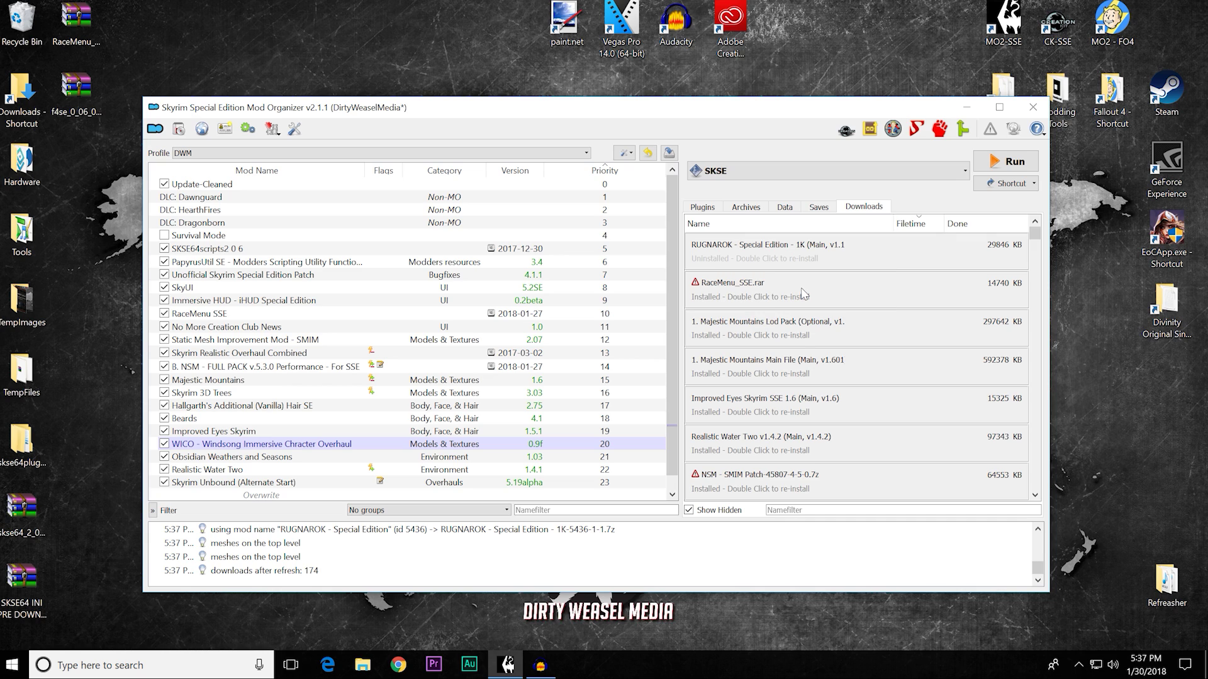
left_click(689, 510)
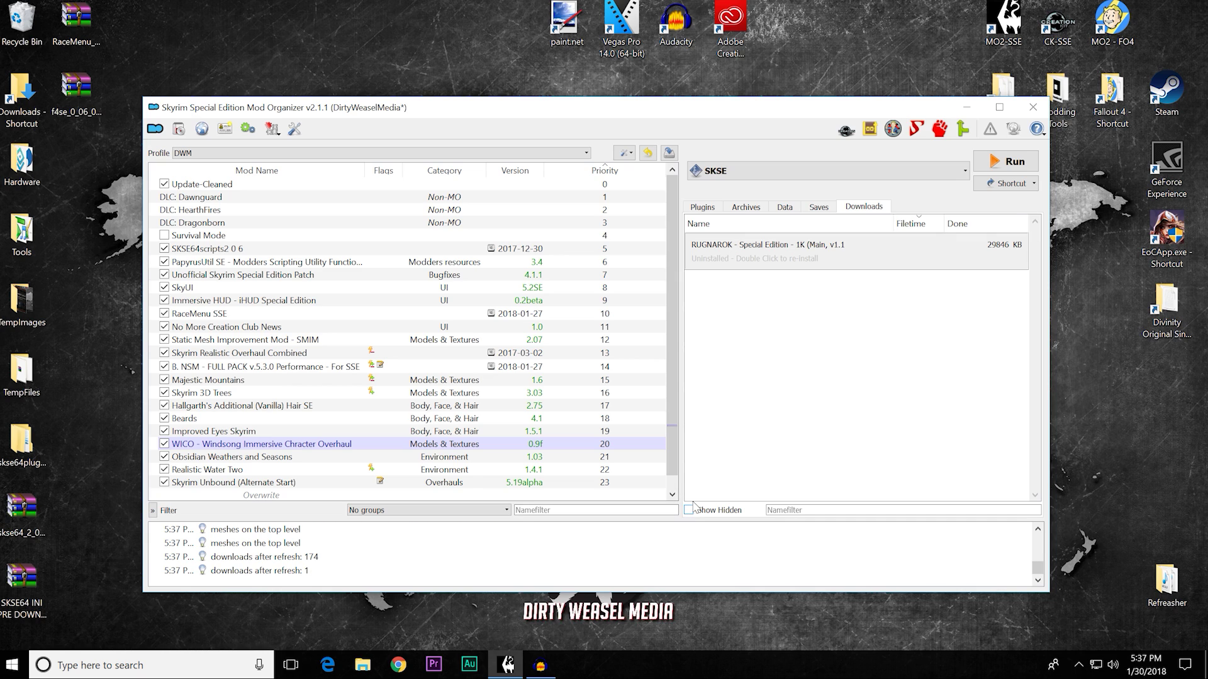
Step: Remove the RUGNAROK - Special Edition download from view
right_click(751, 261)
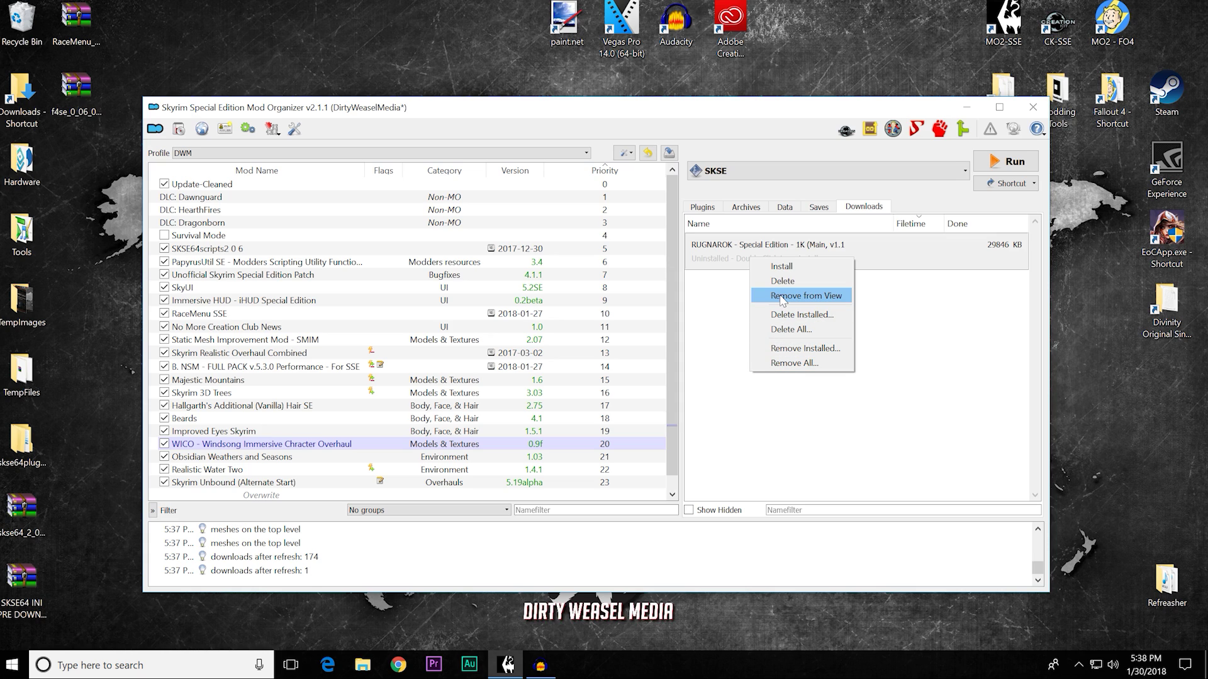
left_click(722, 297)
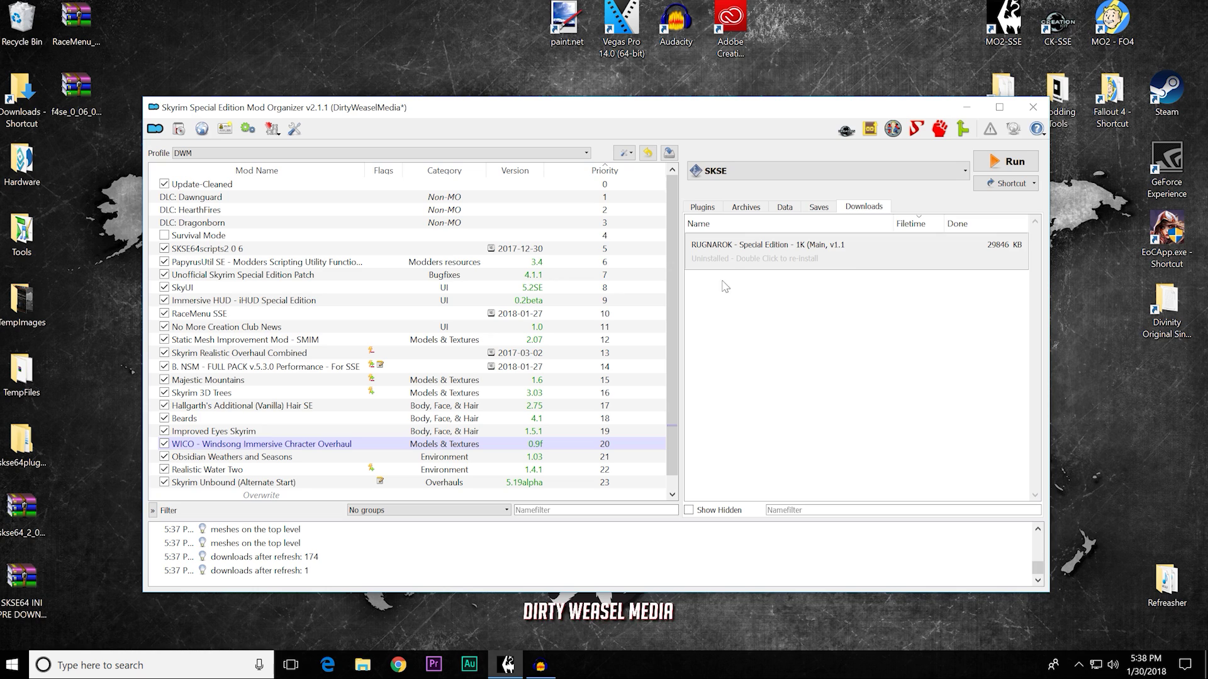
right_click(728, 262)
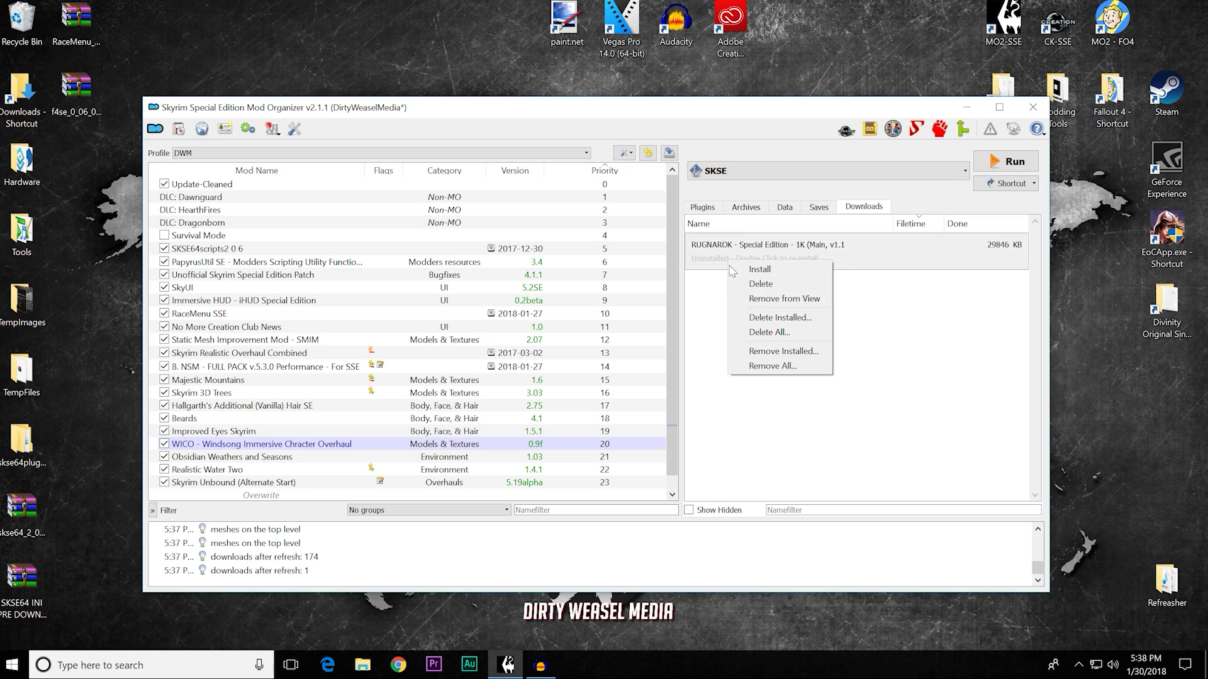
left_click(738, 299)
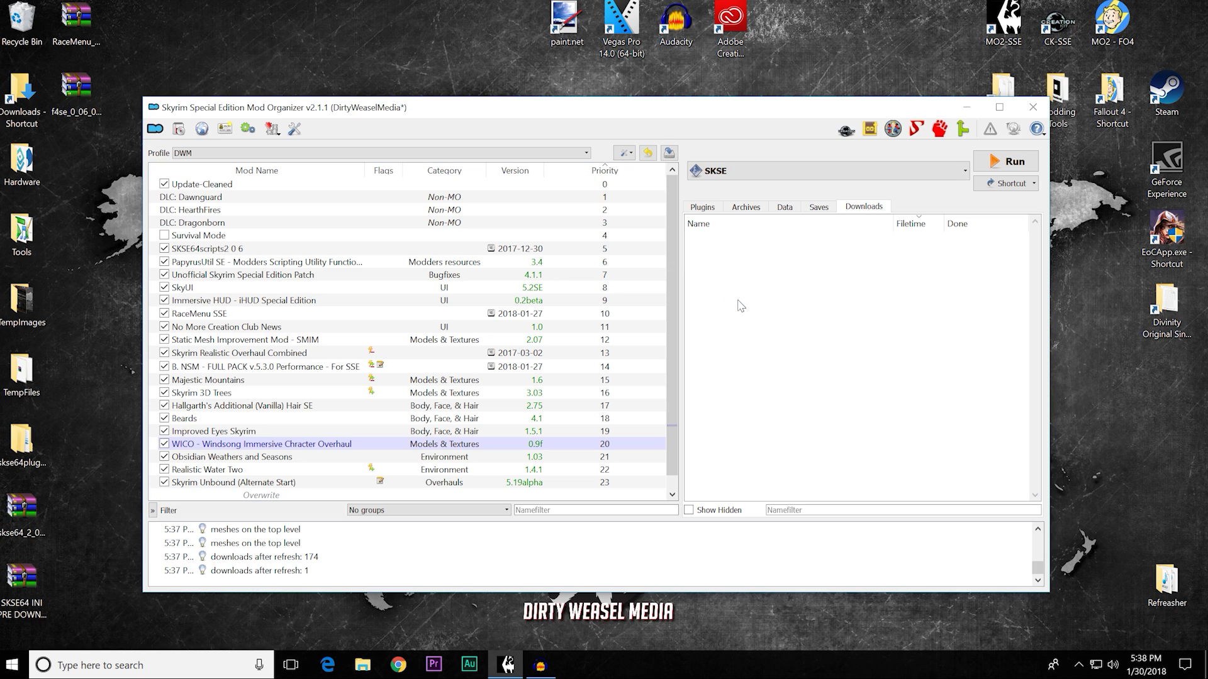
Step: Show the detected archives and move Improved Eyes Skyrim below WICO - Windsong Immersive Chracter Overhaul in the mod order
left_click(743, 213)
mouse_move(1033, 376)
left_mouse_down()
mouse_move(1032, 263)
mouse_move(1032, 382)
left_mouse_up()
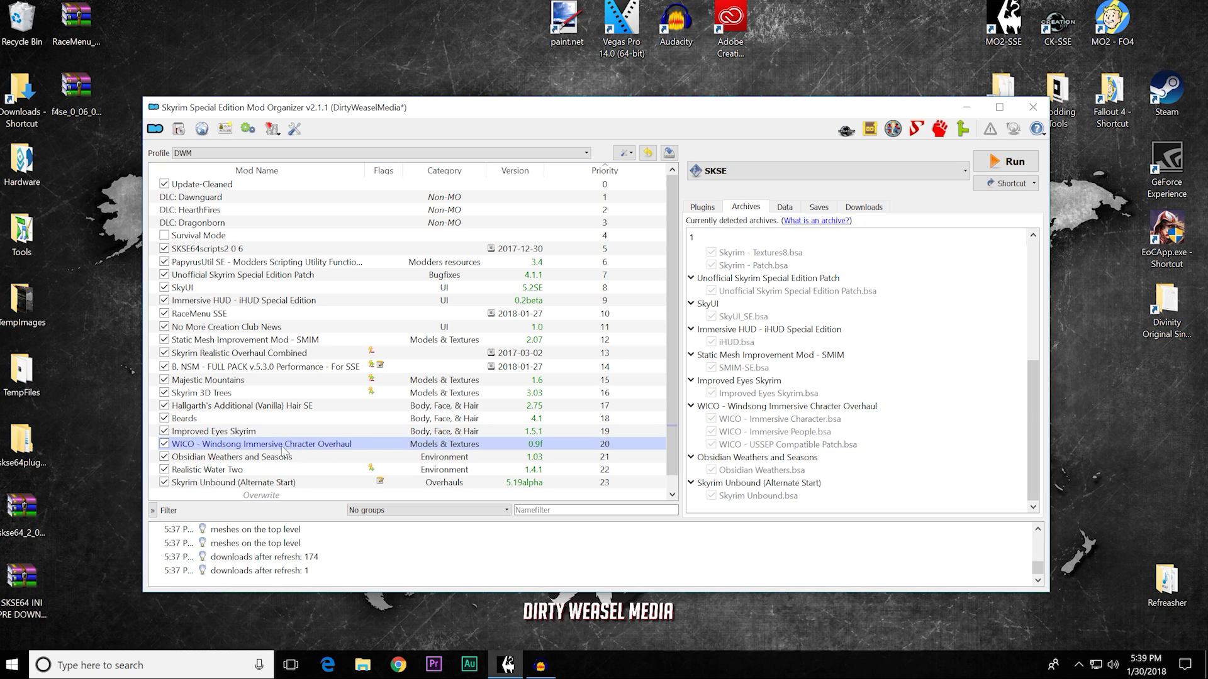
left_click_drag(263, 434, 264, 448)
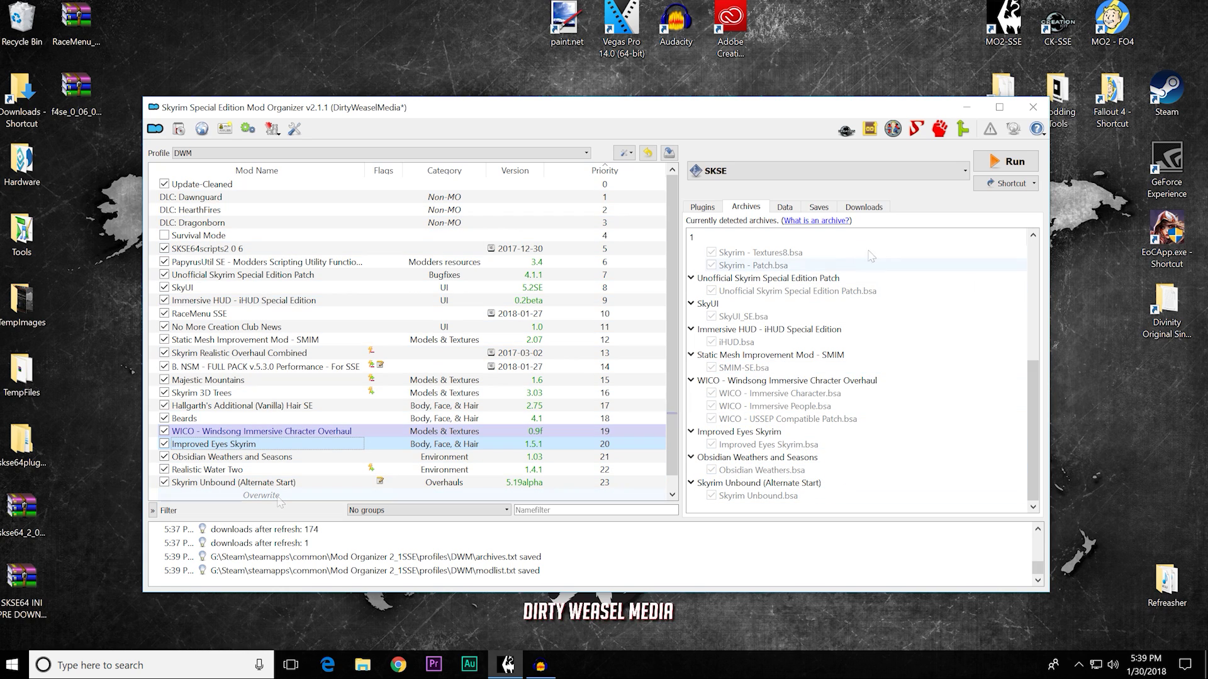
Step: Open the combined data file list and review which mod supplies each file, down to the folders at its end
left_click(785, 209)
mouse_move(1035, 272)
left_mouse_down()
mouse_move(1044, 471)
mouse_move(1039, 262)
left_mouse_up()
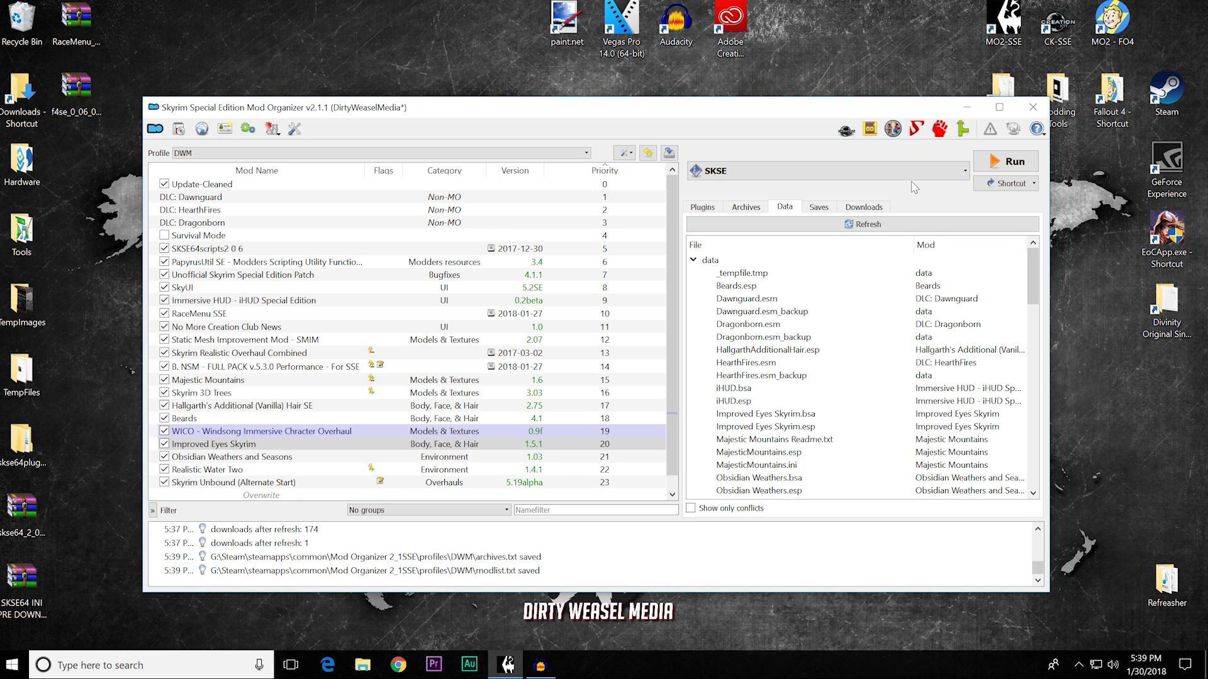
left_click_drag(1033, 263, 1039, 430)
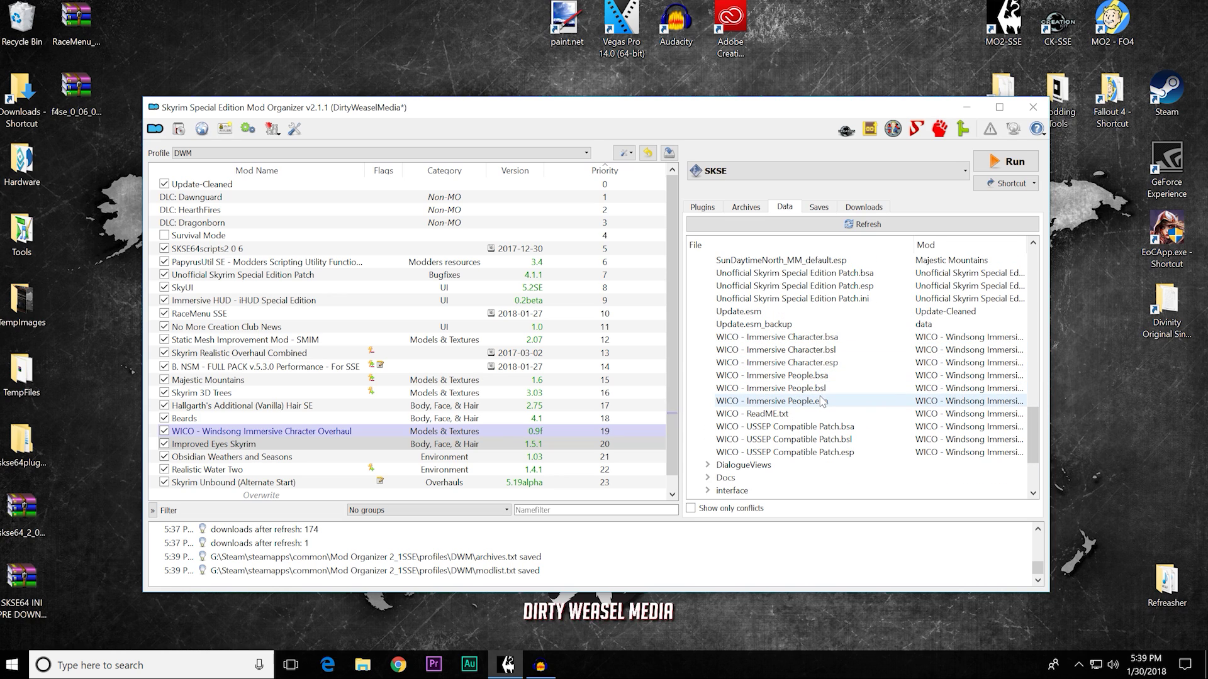
left_click_drag(1032, 427, 1028, 456)
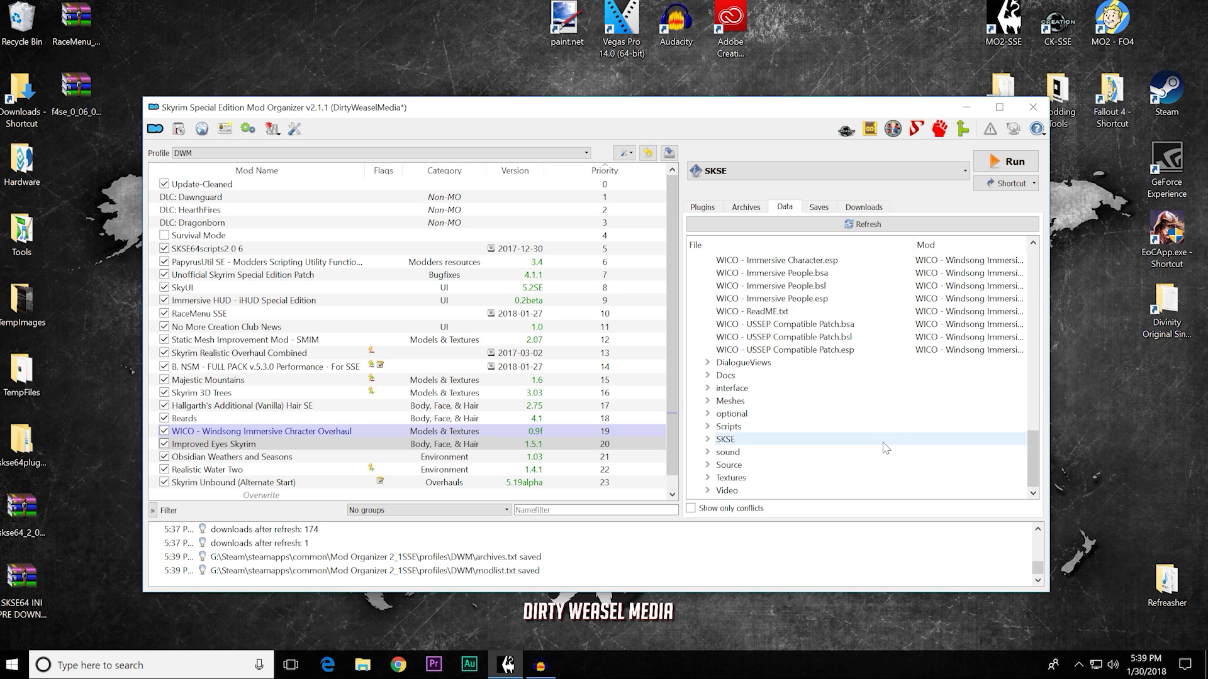
Step: Expand the riften folder under Textures, architecture and examine which mods supply its textures and which files conflict
left_click(708, 478)
scroll(974, 426, "down", 5)
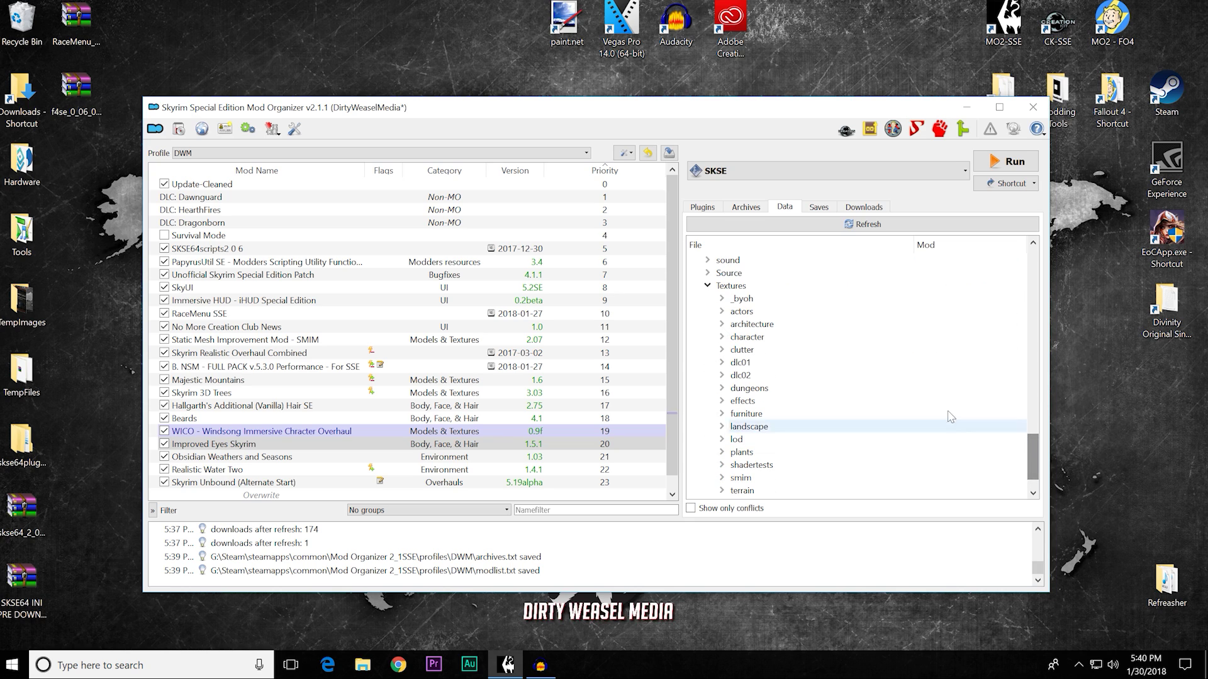
left_click(722, 326)
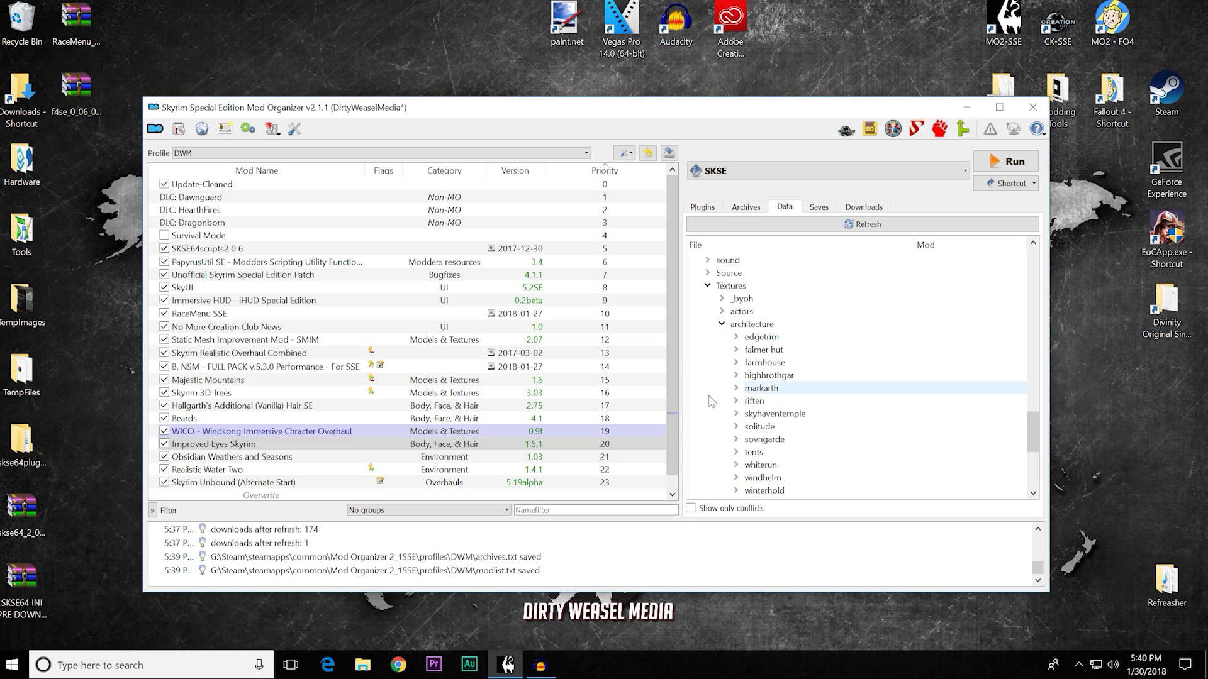
left_click(736, 403)
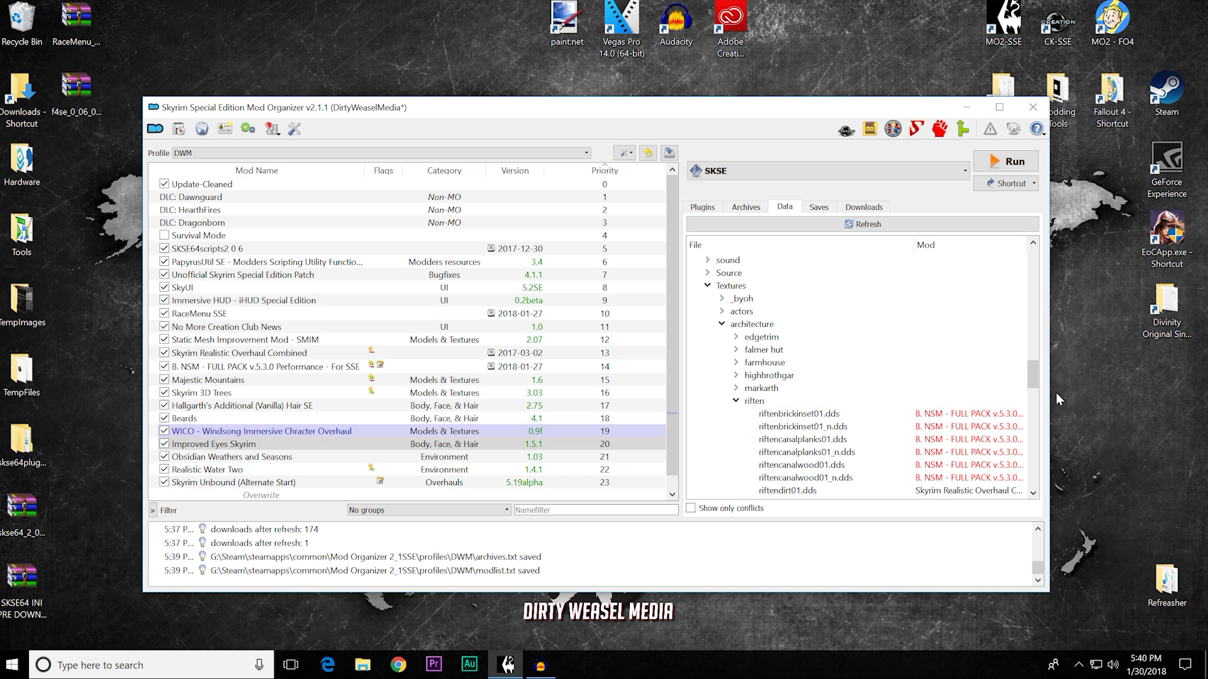
scroll(971, 343, "down", 3)
left_click_drag(1033, 385, 1034, 388)
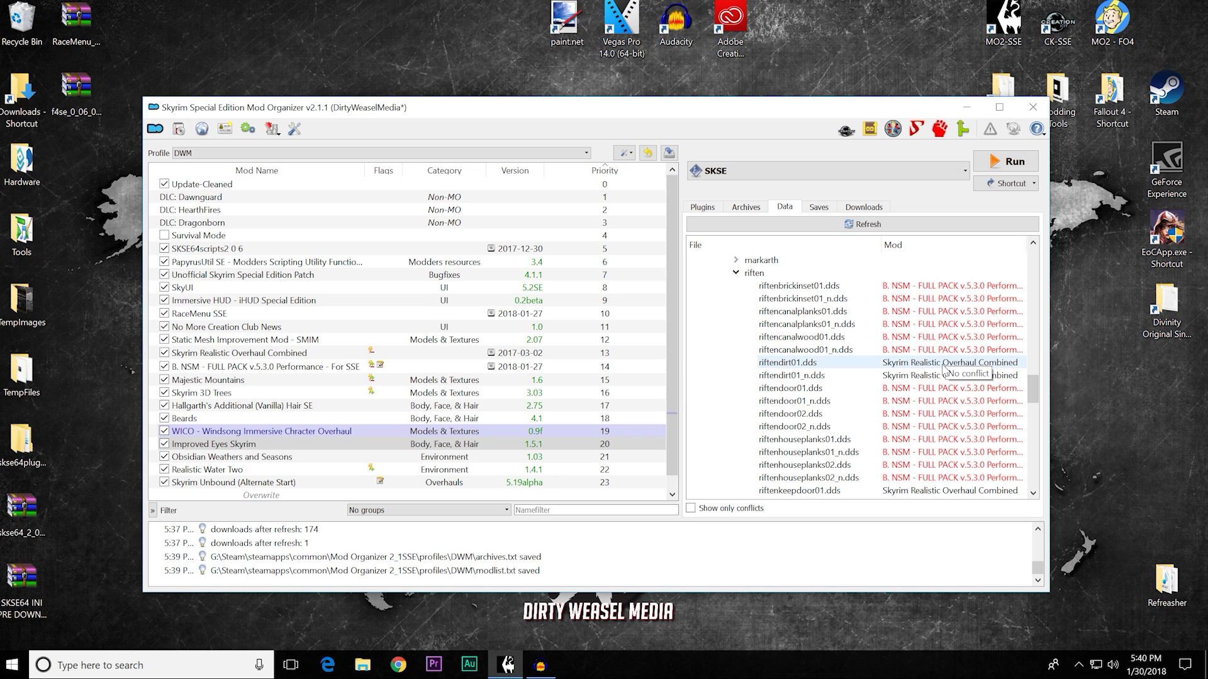
left_click_drag(1033, 392, 1036, 427)
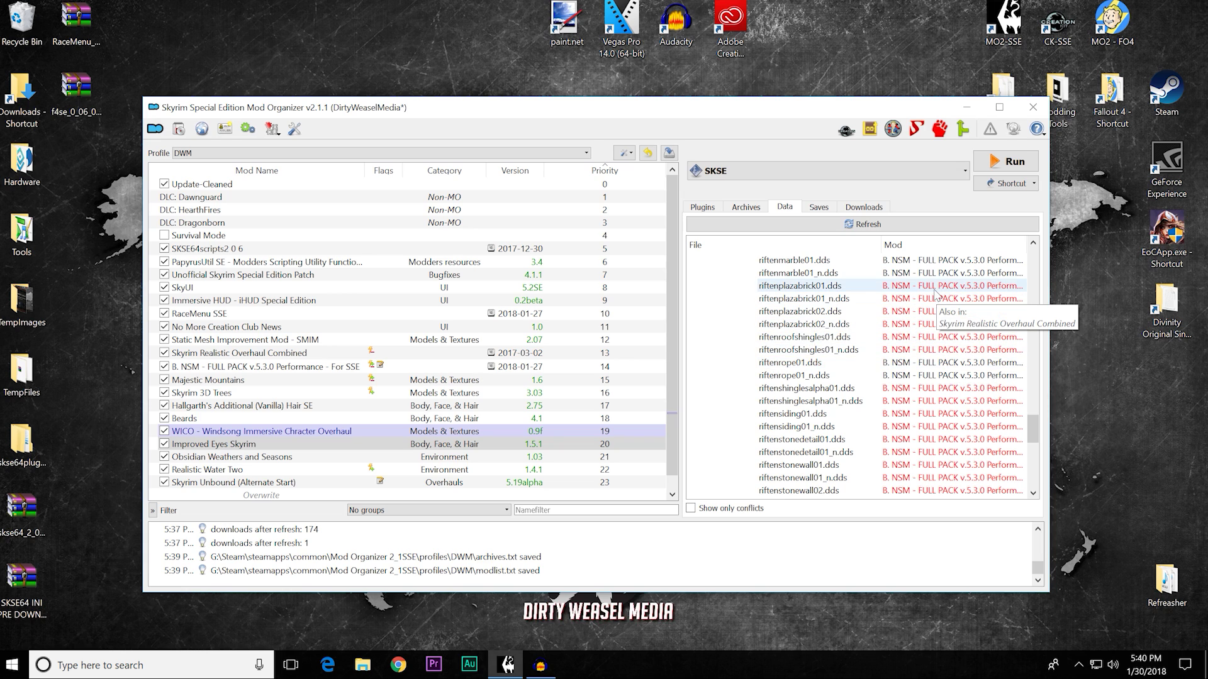
left_click_drag(1035, 429, 1034, 391)
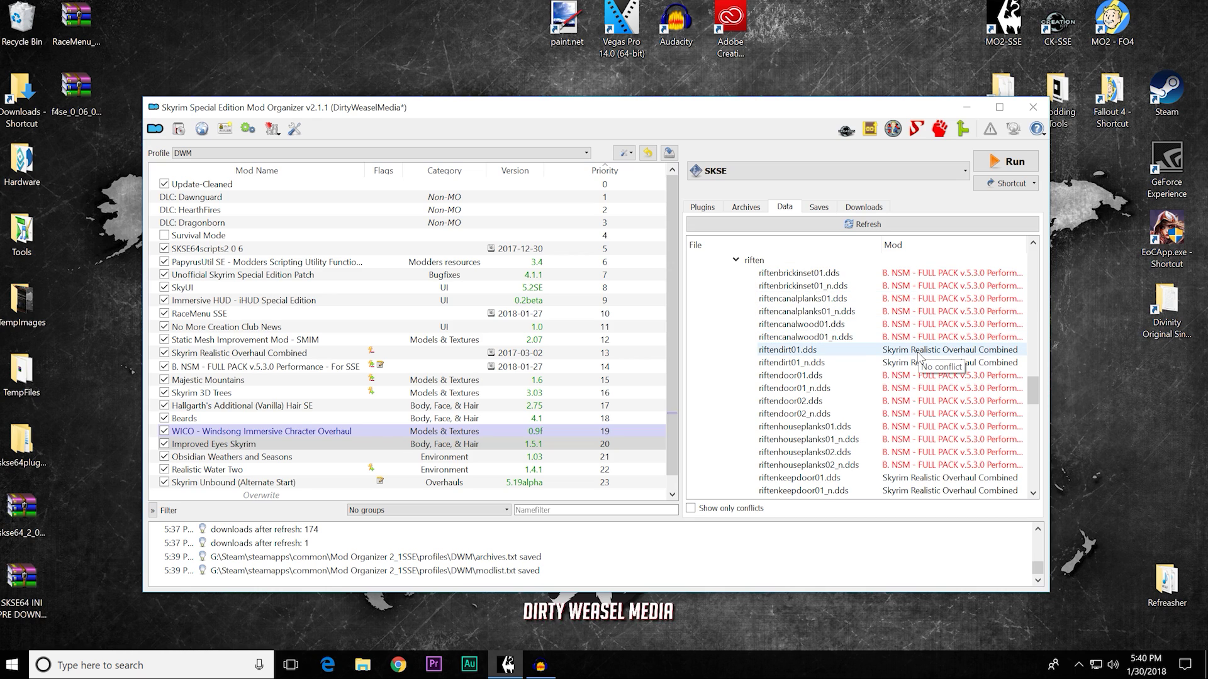
Step: Check the file options in the riften folder and compare the riftencanalplanks01.dds and riftendirt01.dds entries
right_click(906, 268)
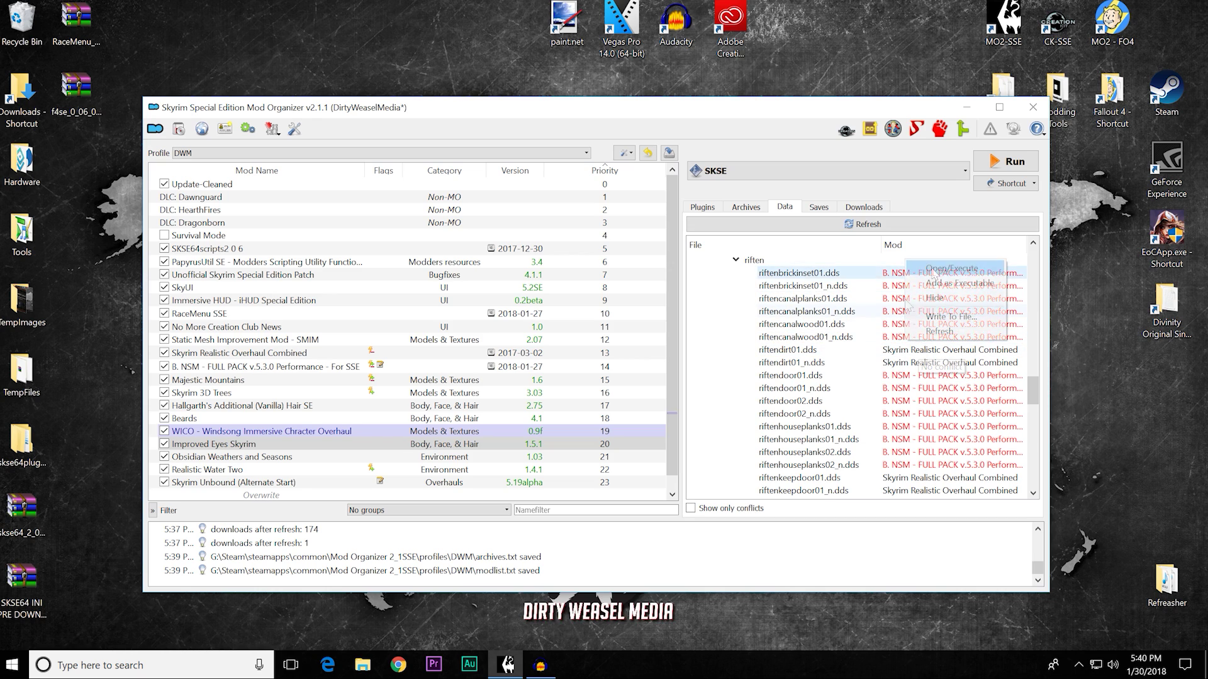
left_click(729, 331)
left_click(898, 302)
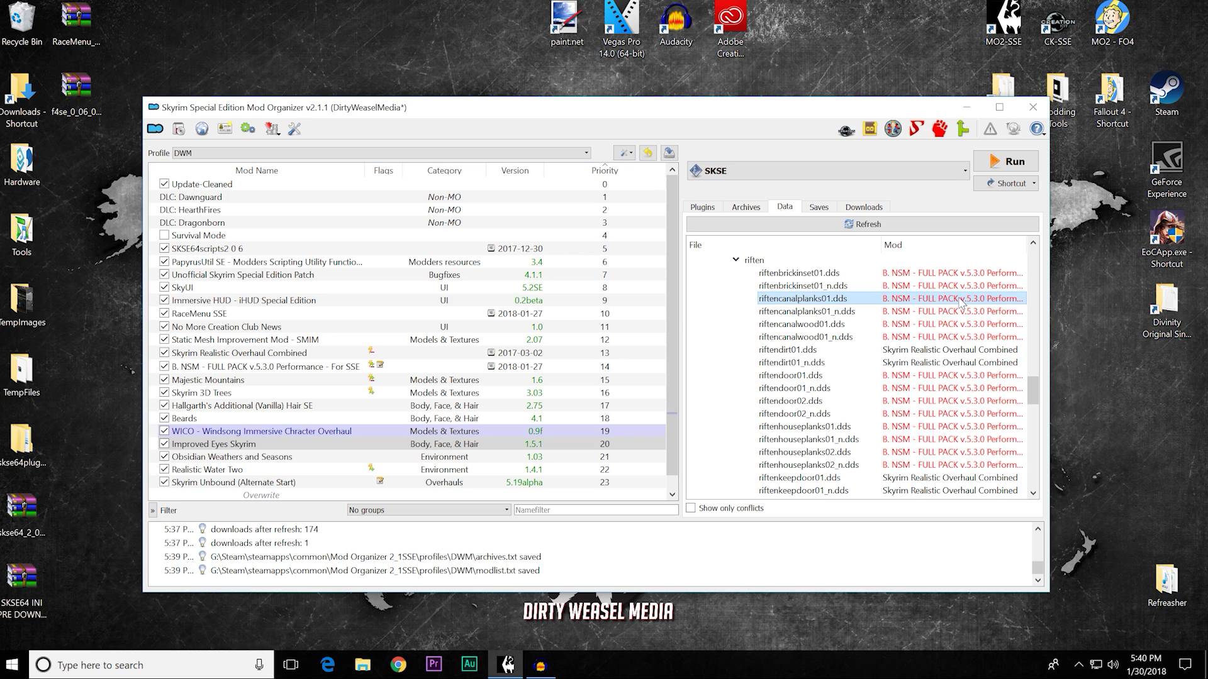
left_click(919, 354)
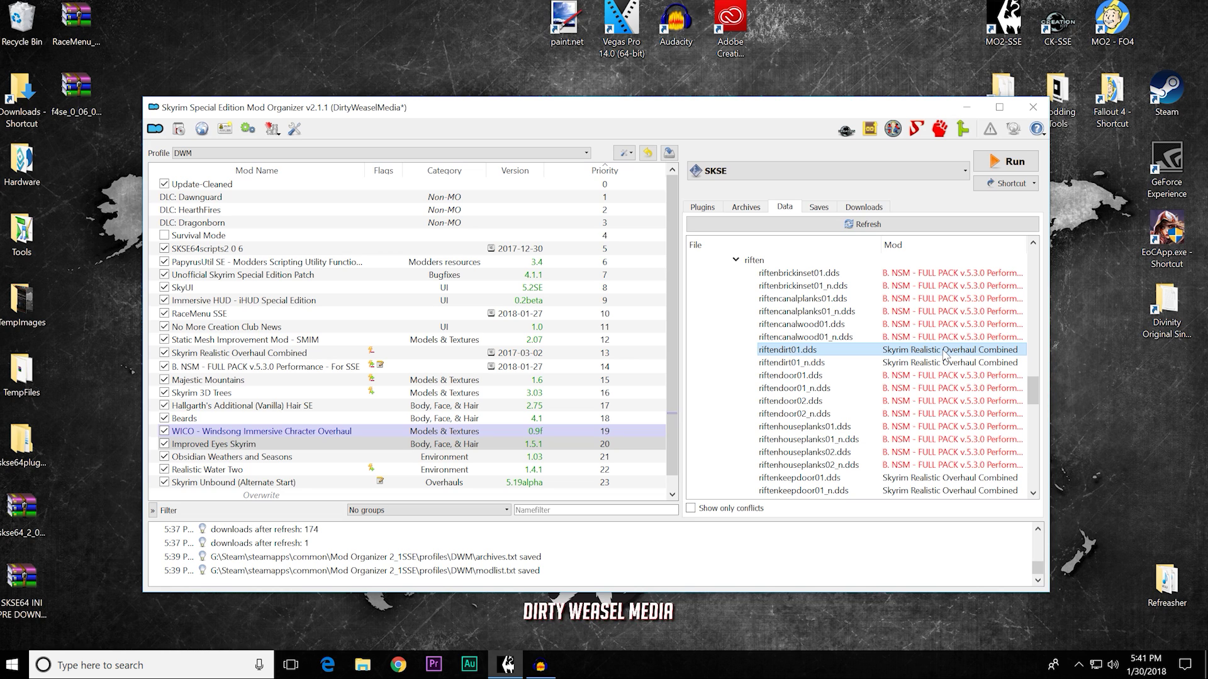
left_click_drag(1033, 391, 931, 396)
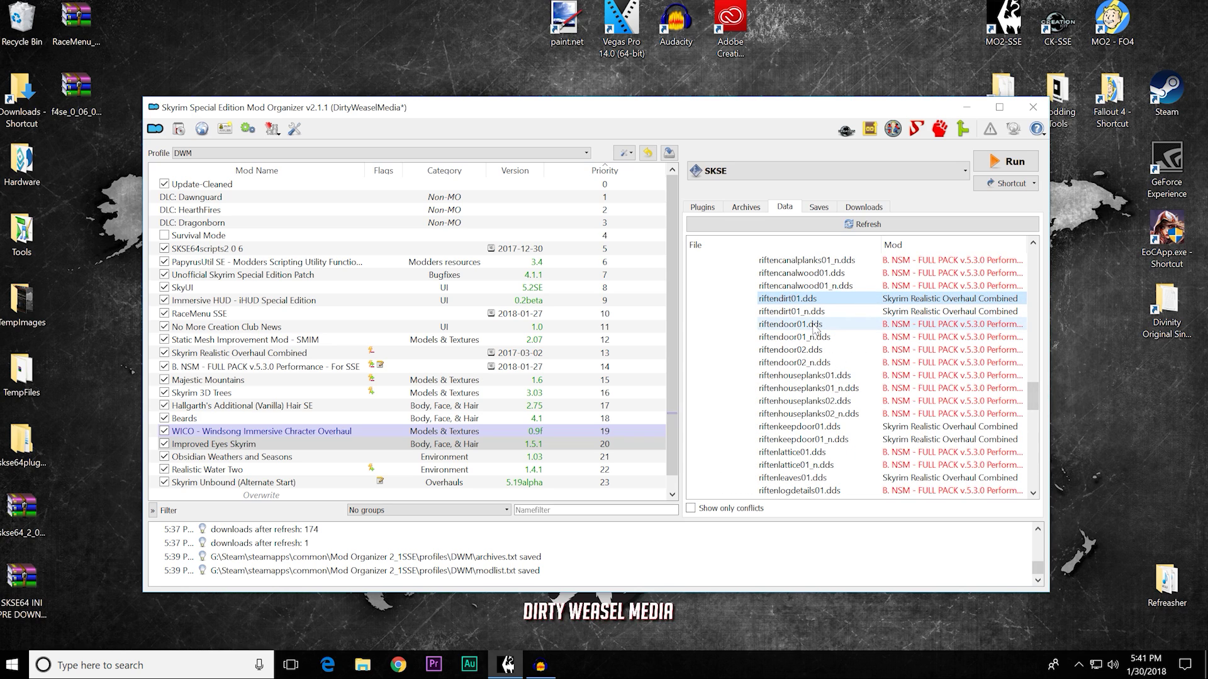
Step: Open riftendoor01.dds in paint.net to view the door texture, and close the image editor
right_click(863, 325)
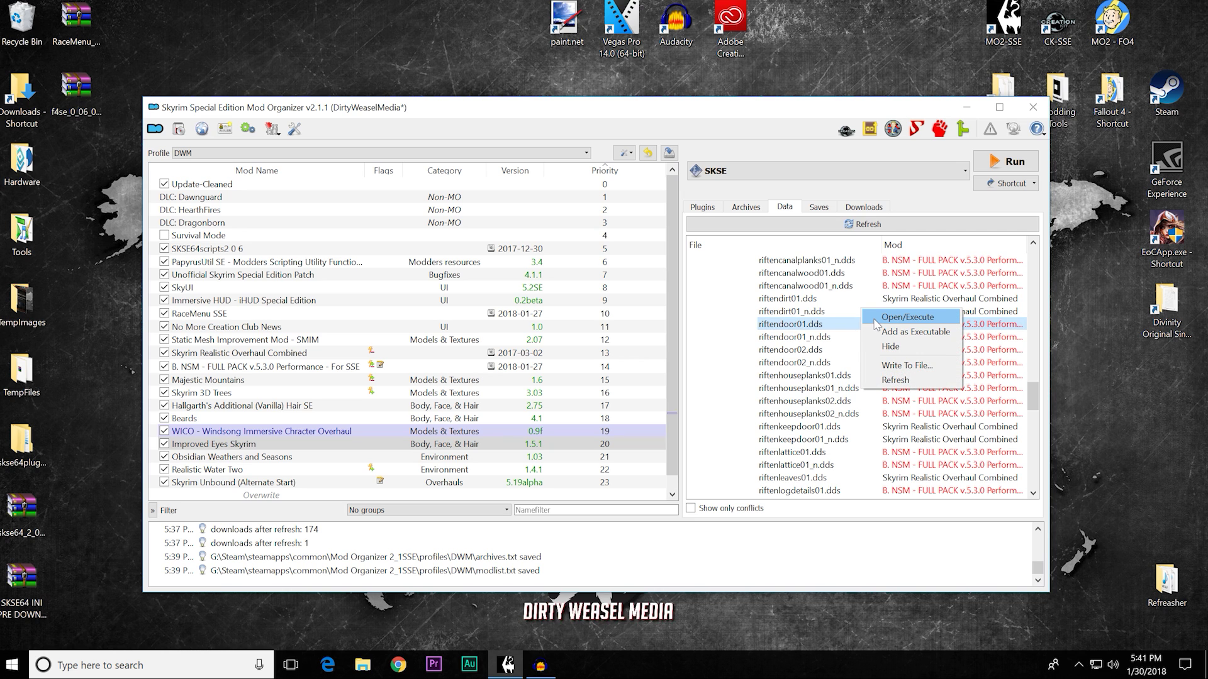
left_click(875, 318)
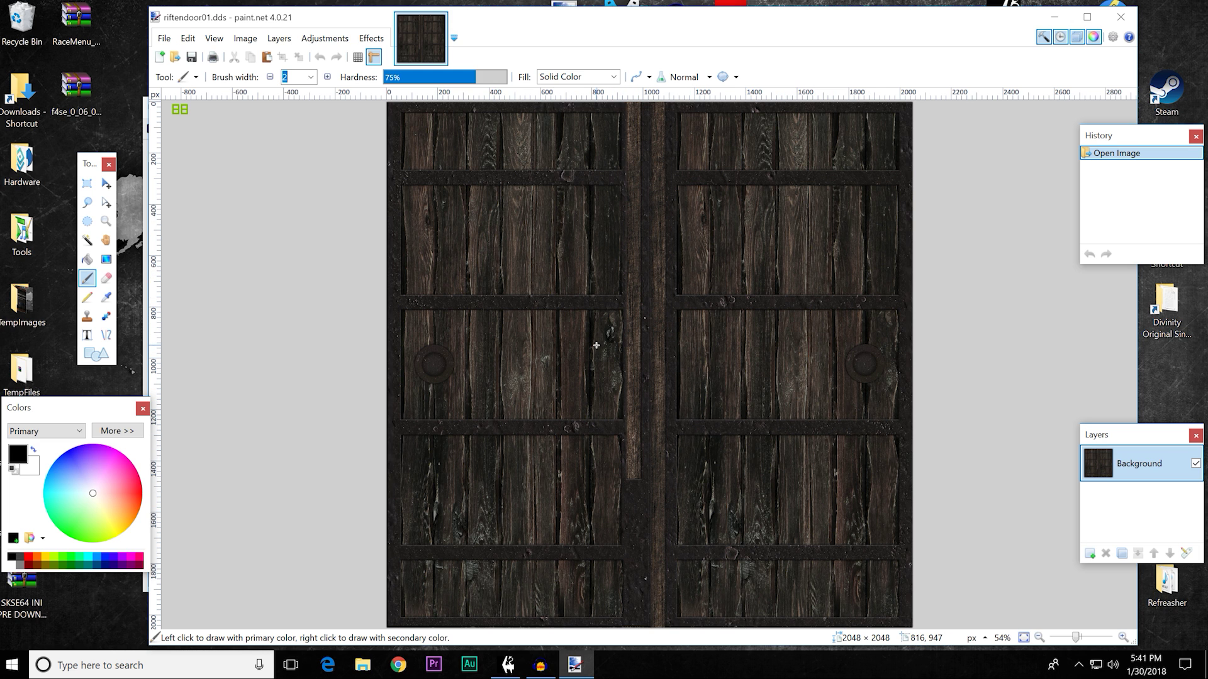
left_click(1120, 17)
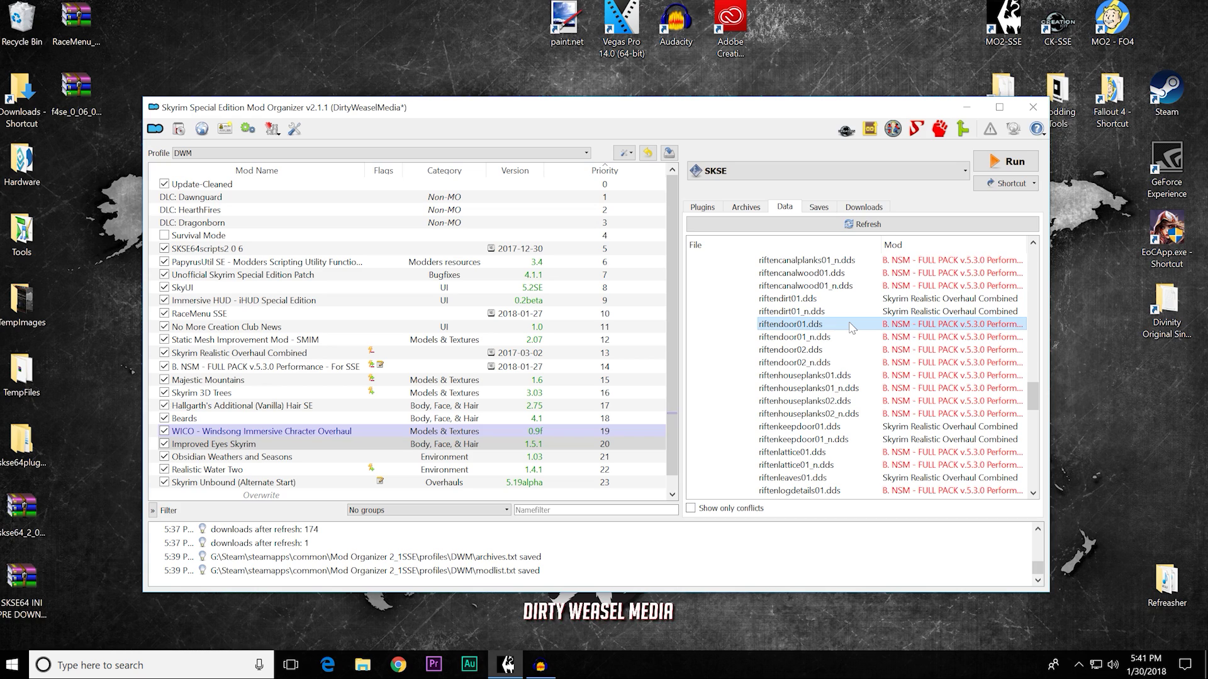
Step: Expand the whiterun folder, review which mods supply its textures, and collapse the architecture folder
left_click_drag(1035, 397, 1036, 457)
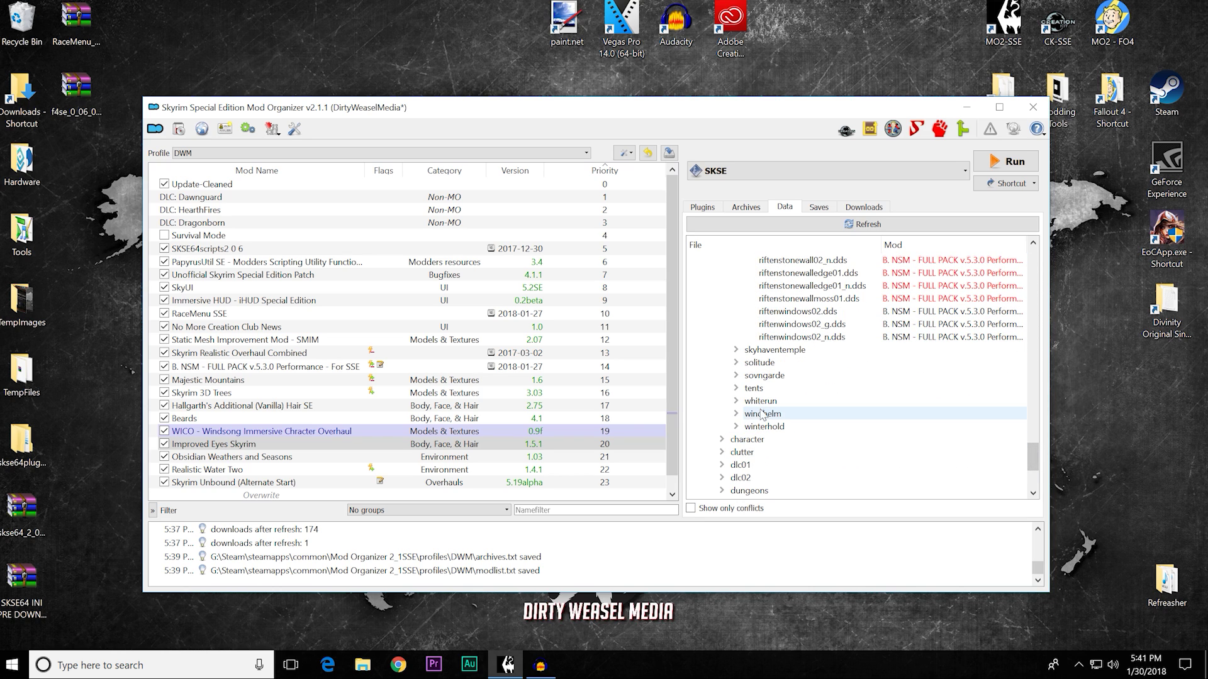
left_click(735, 401)
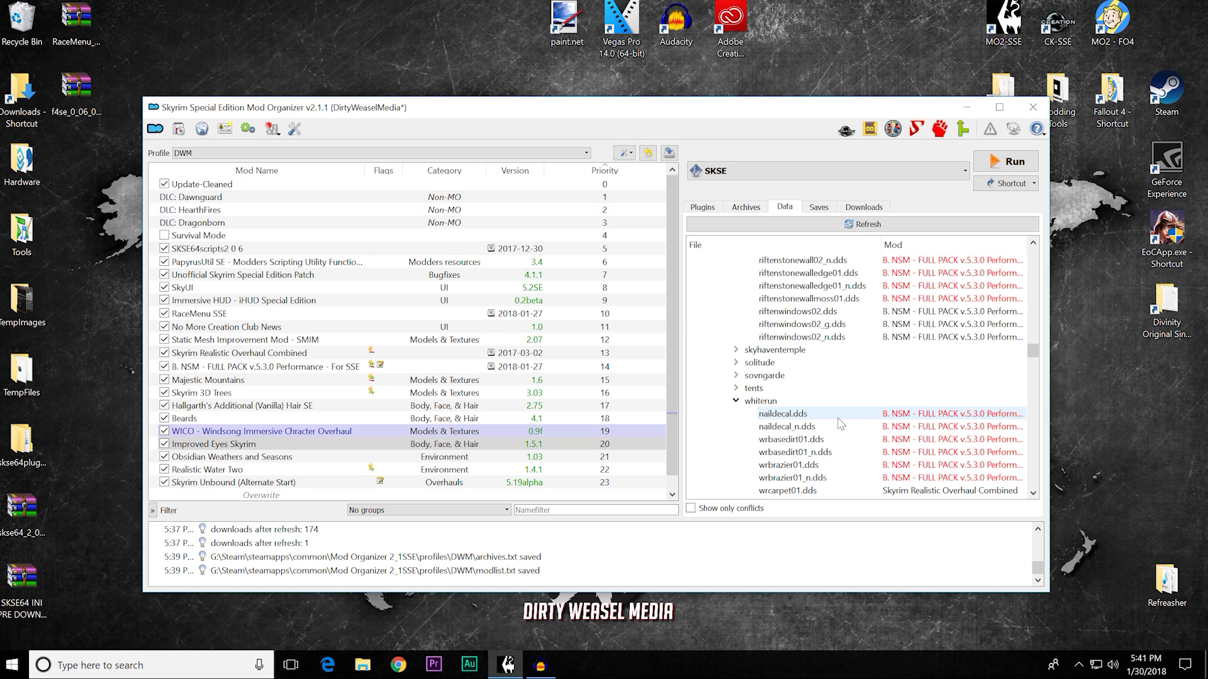
scroll(841, 424, "down", 4)
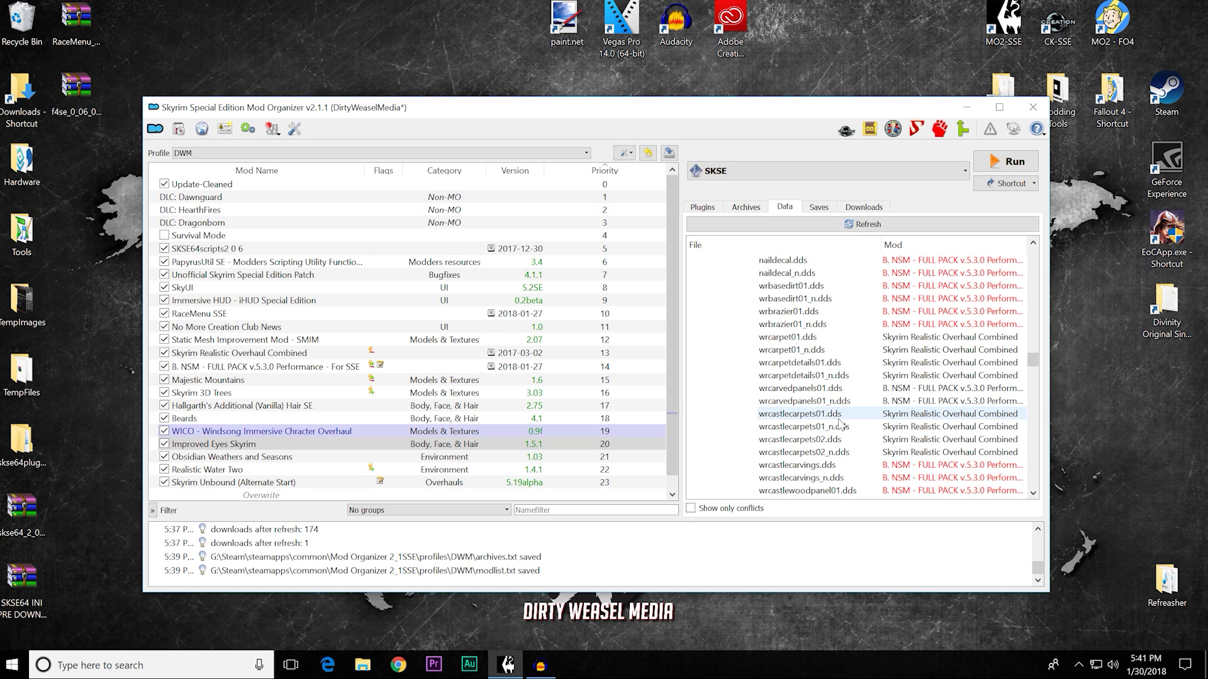
scroll(860, 419, "down", 5)
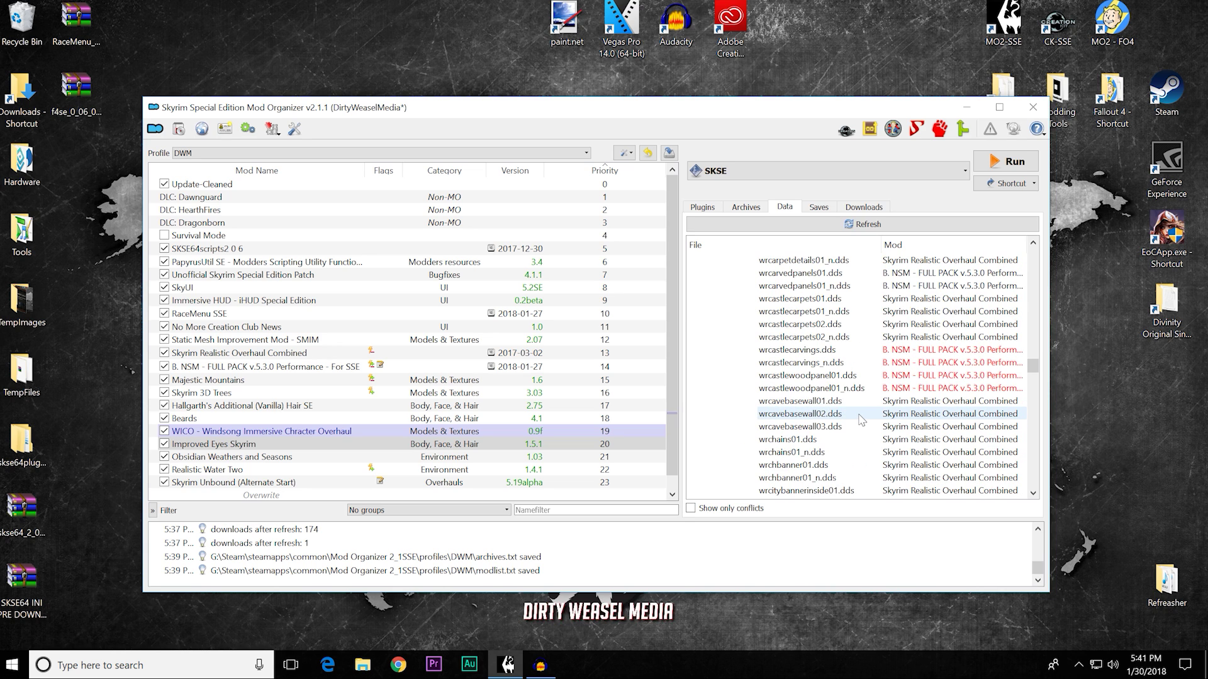
scroll(860, 419, "down", 3)
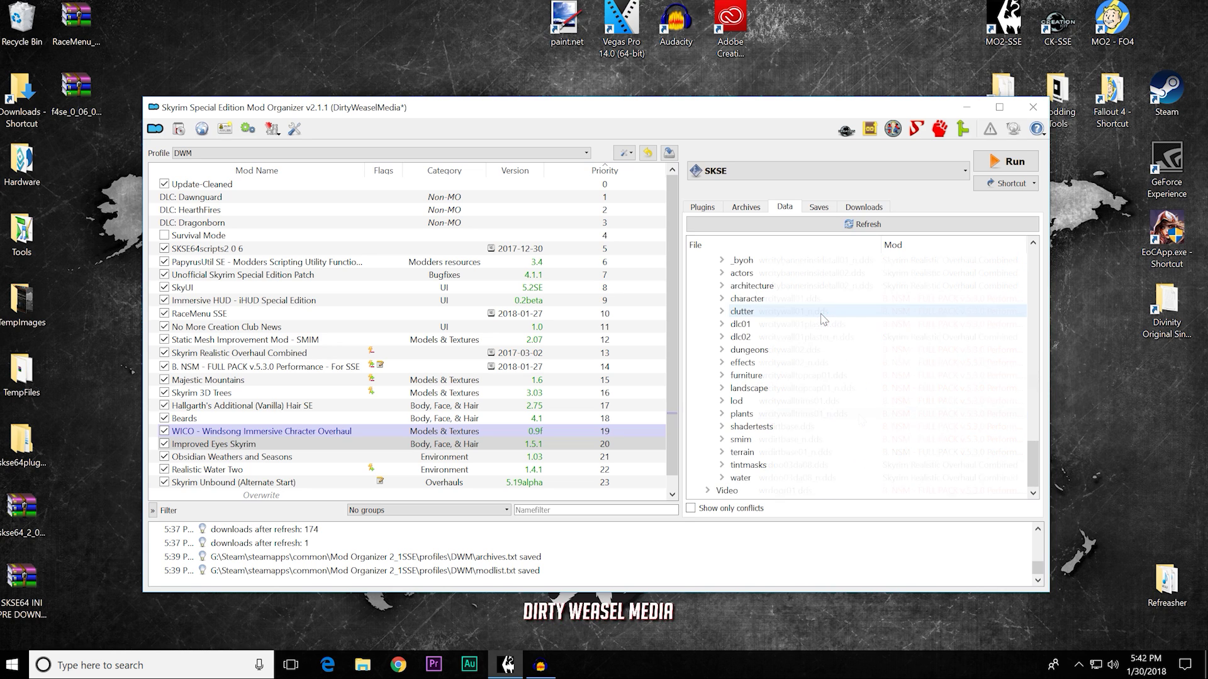
Step: Review the data list, check the options for eyeargonianfemale.dds in the argonianfemale folder under actors, character, and collapse Textures
scroll(823, 318, "up", 6)
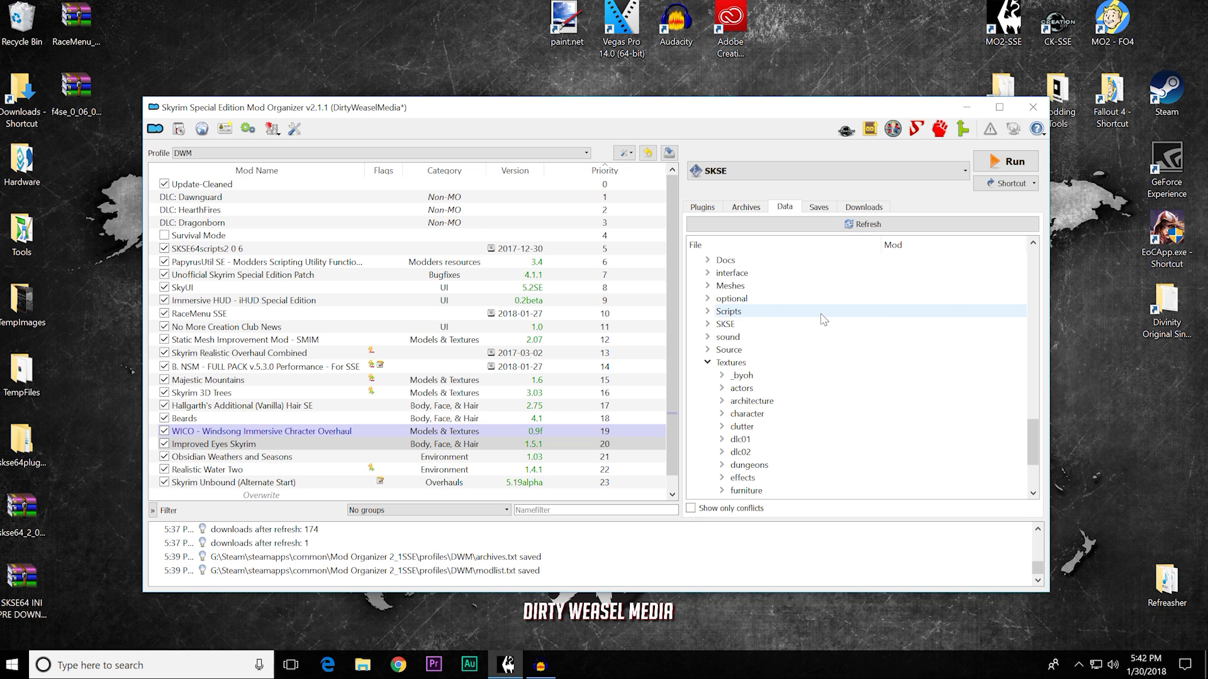
scroll(823, 319, "up", 10)
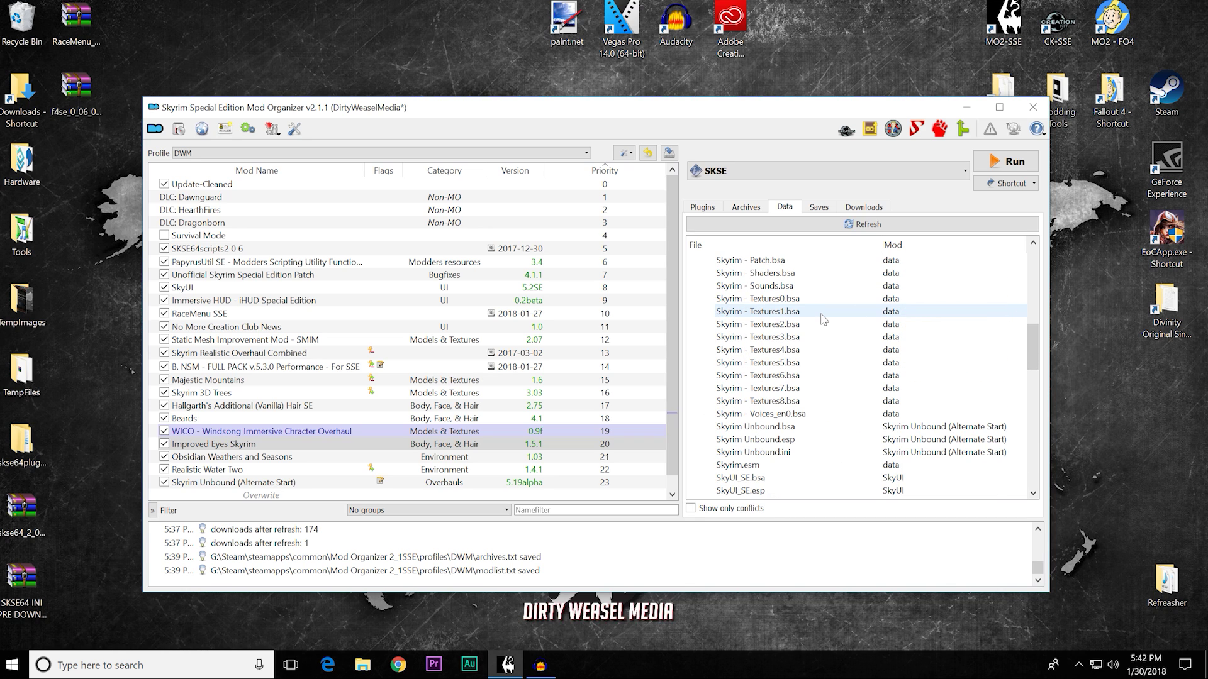
scroll(822, 319, "up", 5)
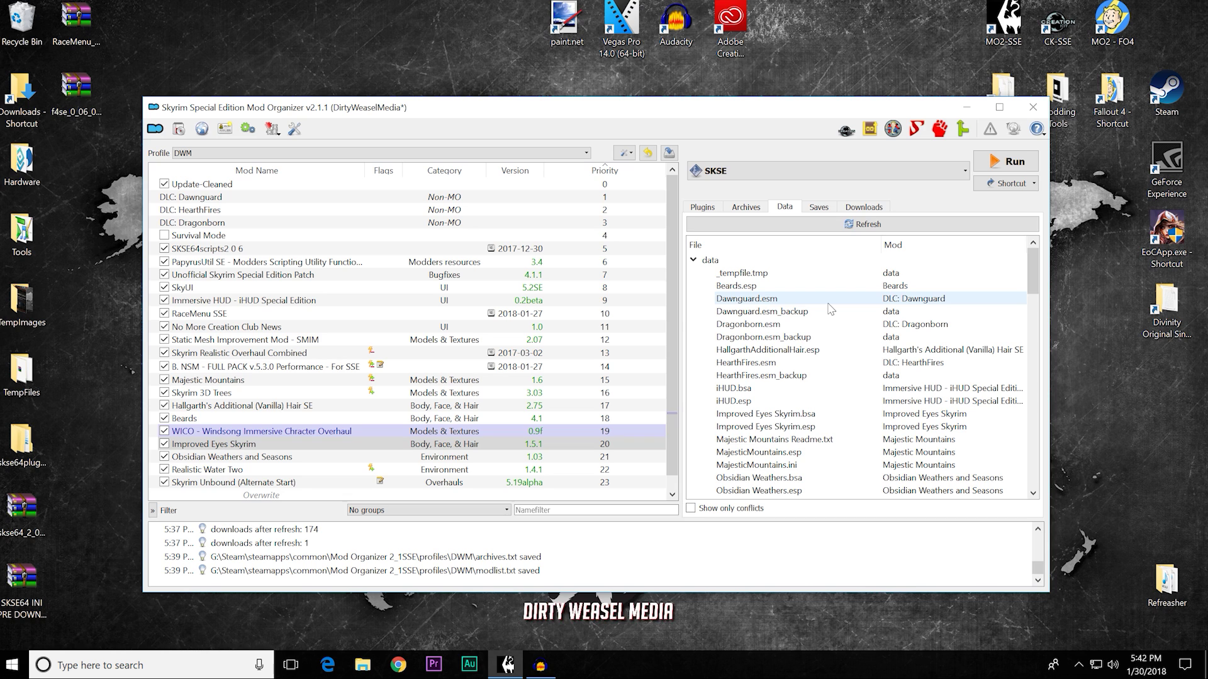
scroll(829, 309, "down", 15)
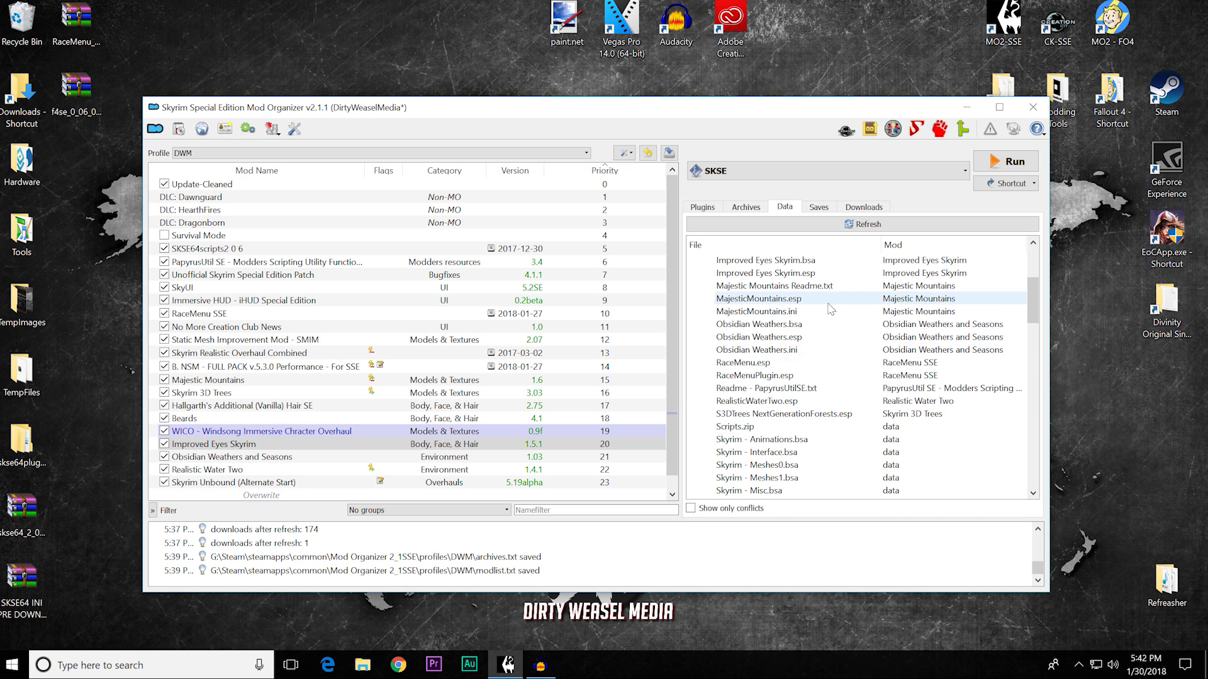
scroll(829, 314, "down", 12)
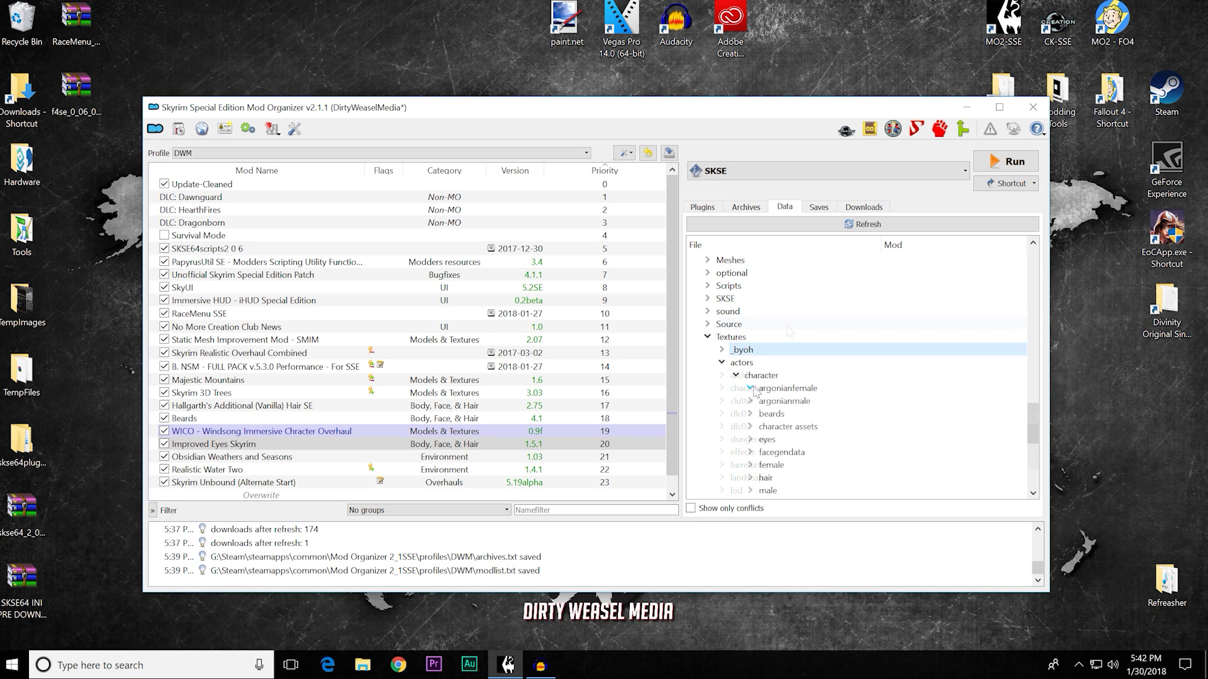
left_click(750, 388)
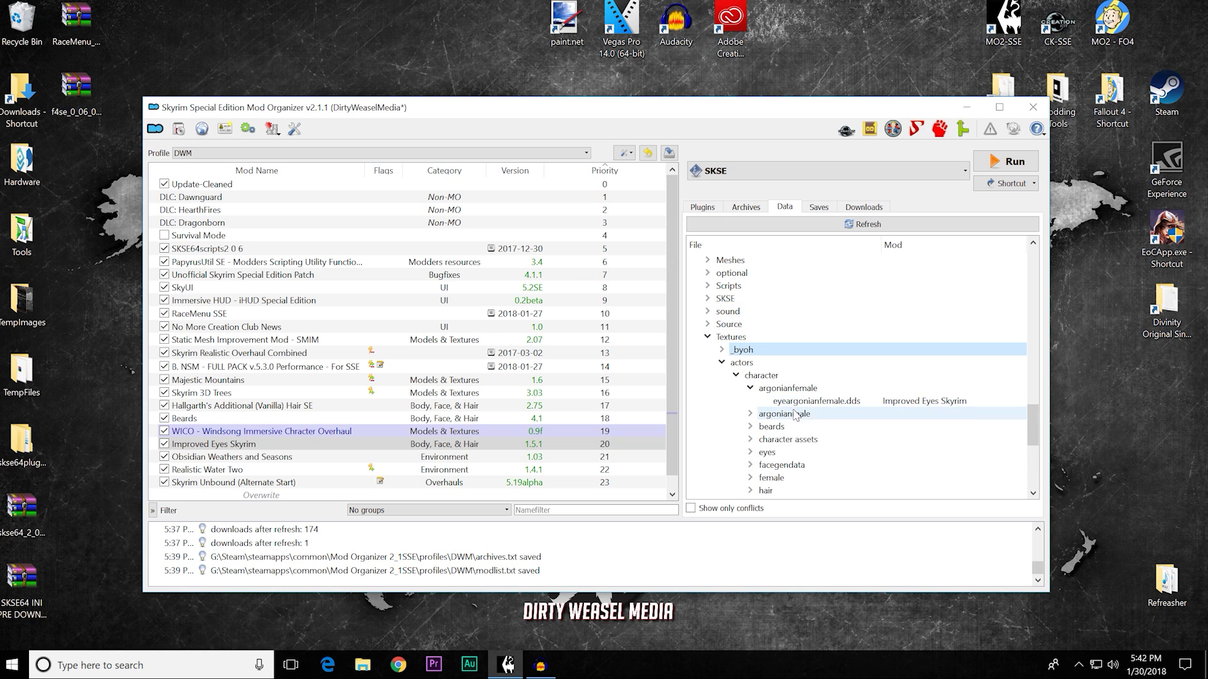
right_click(829, 400)
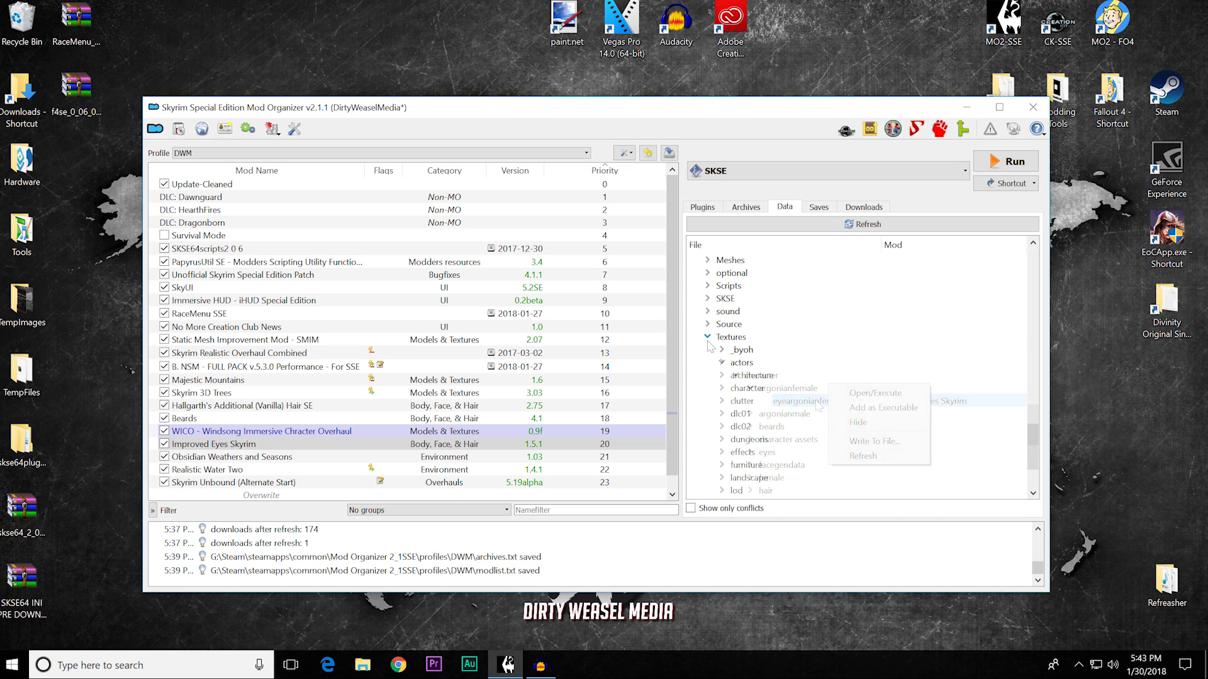
left_click(707, 340)
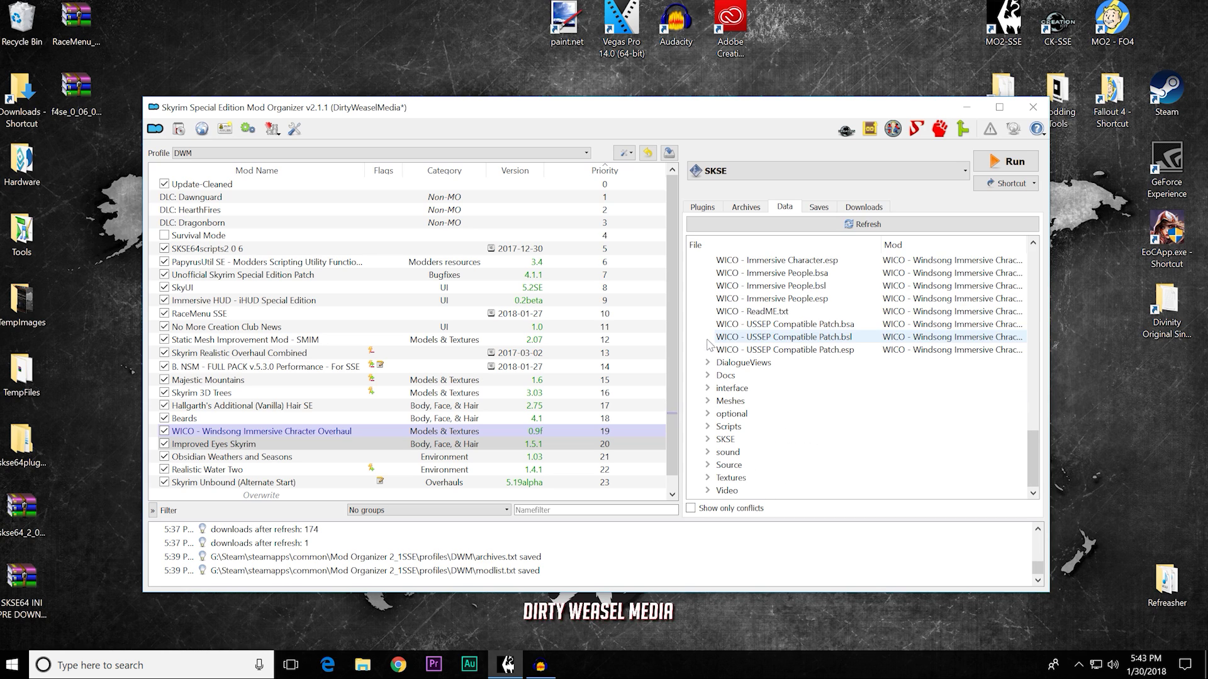
Step: Review the saved games of the DWM profile, and switch to the TESTING and Default profiles to compare their save lists
left_click(818, 207)
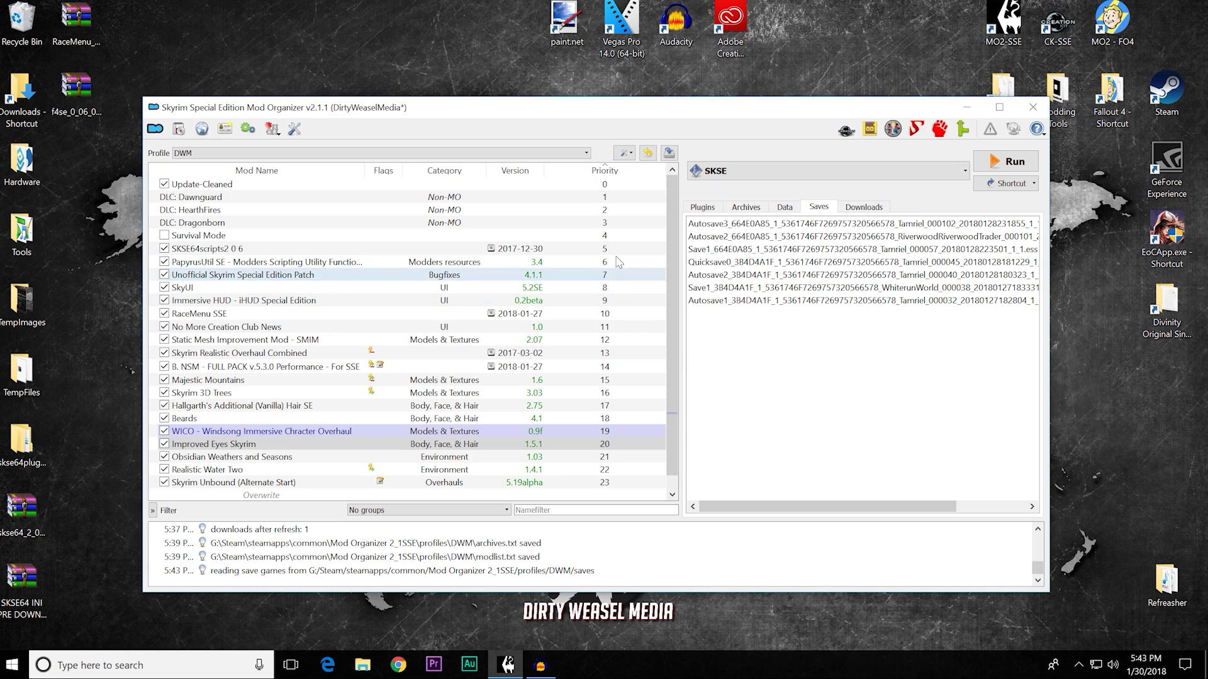
left_click(585, 153)
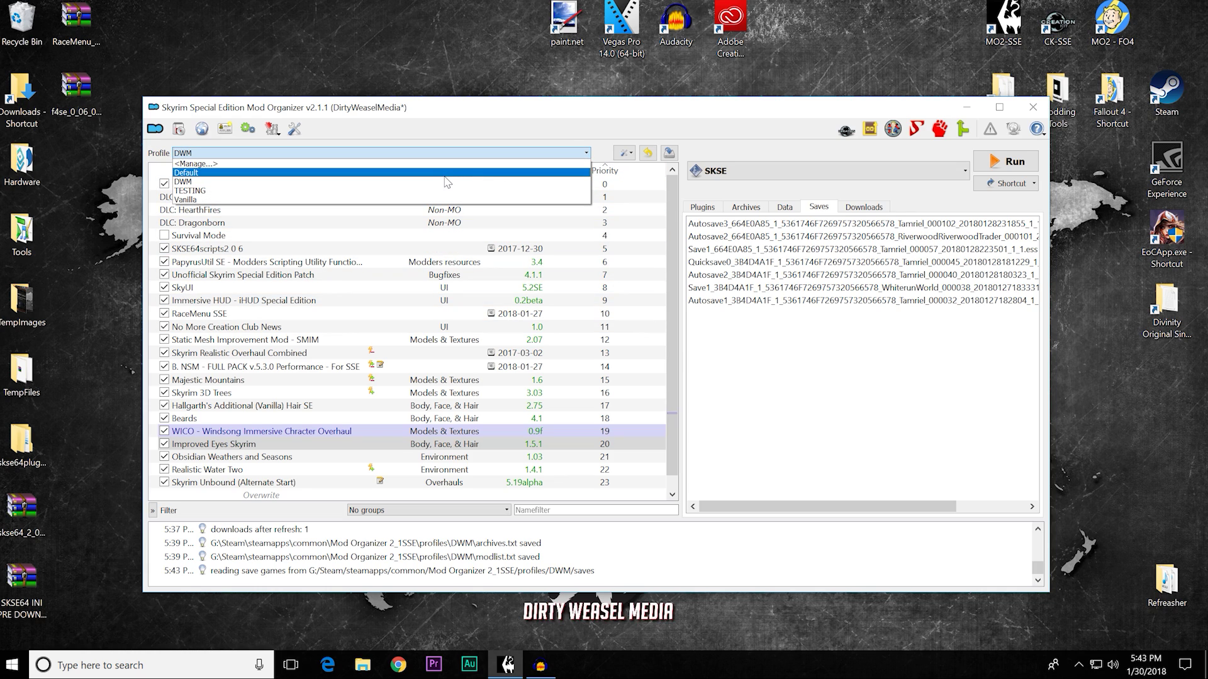
left_click(407, 191)
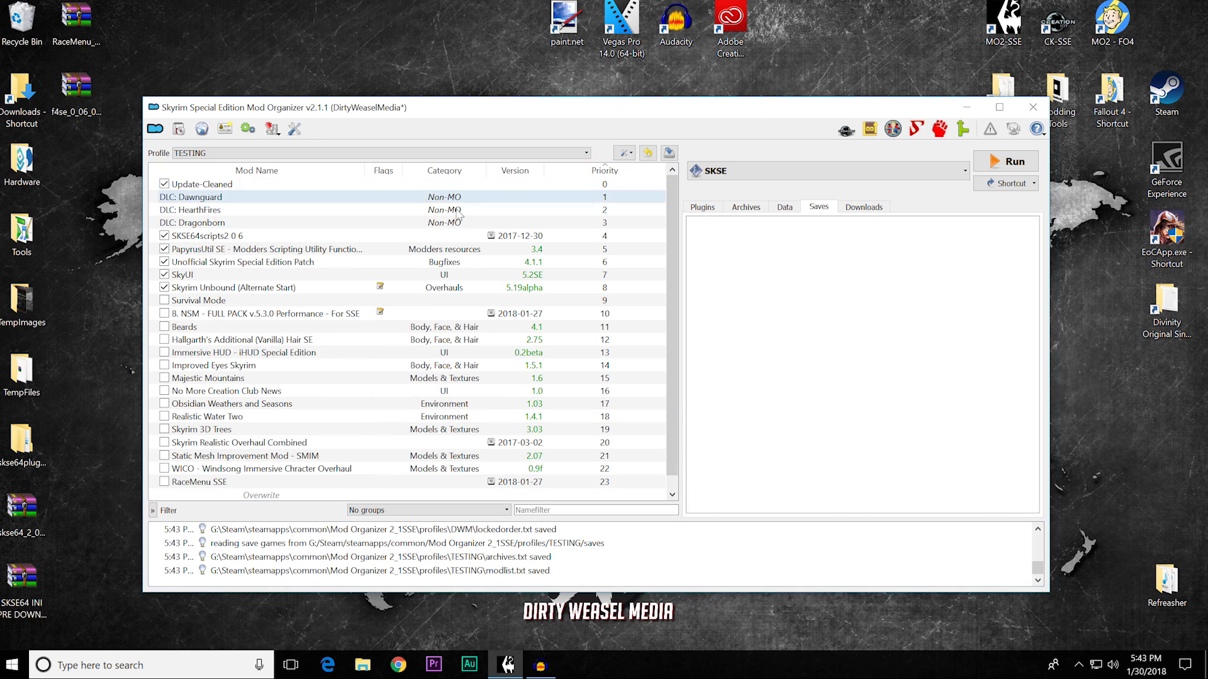
left_click(578, 154)
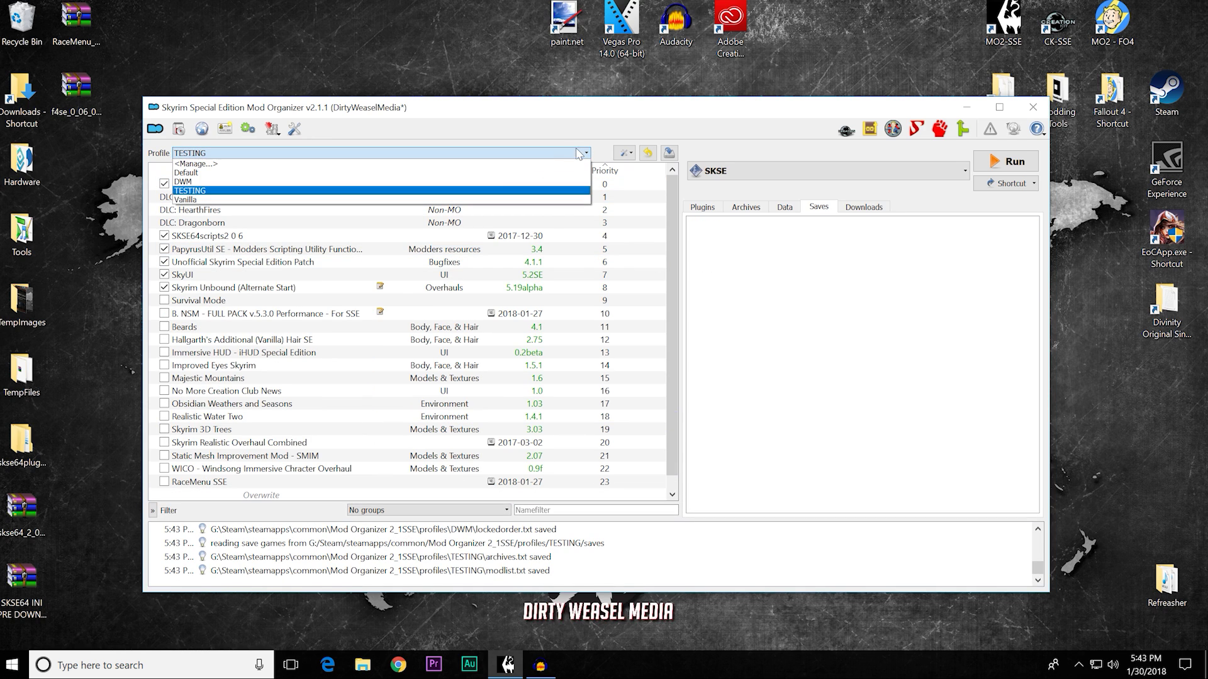
left_click(481, 173)
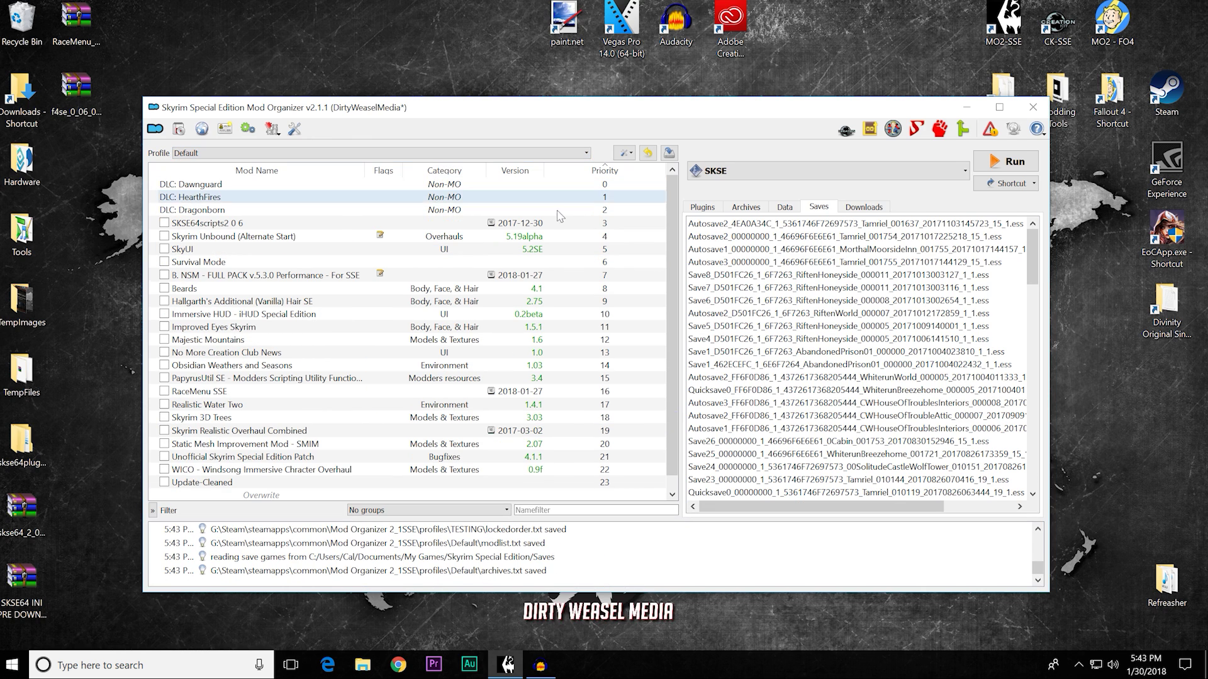
mouse_move(1014, 259)
scroll(1022, 378, "down", 10)
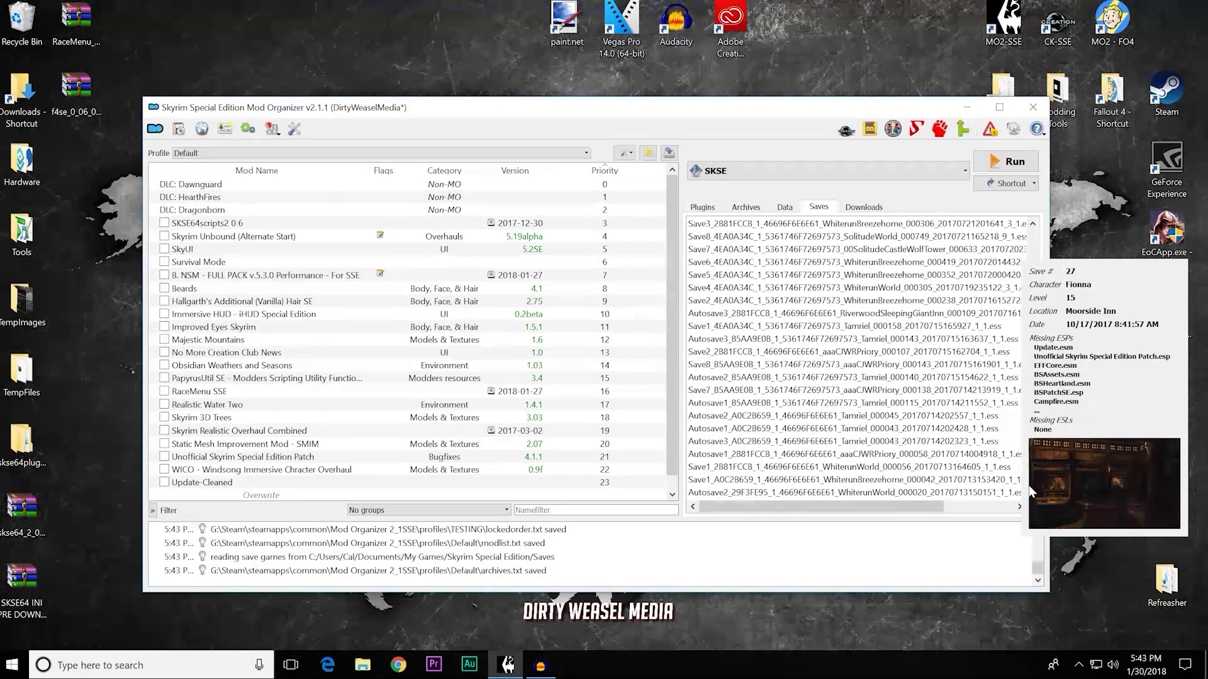
scroll(1026, 377, "up", 10)
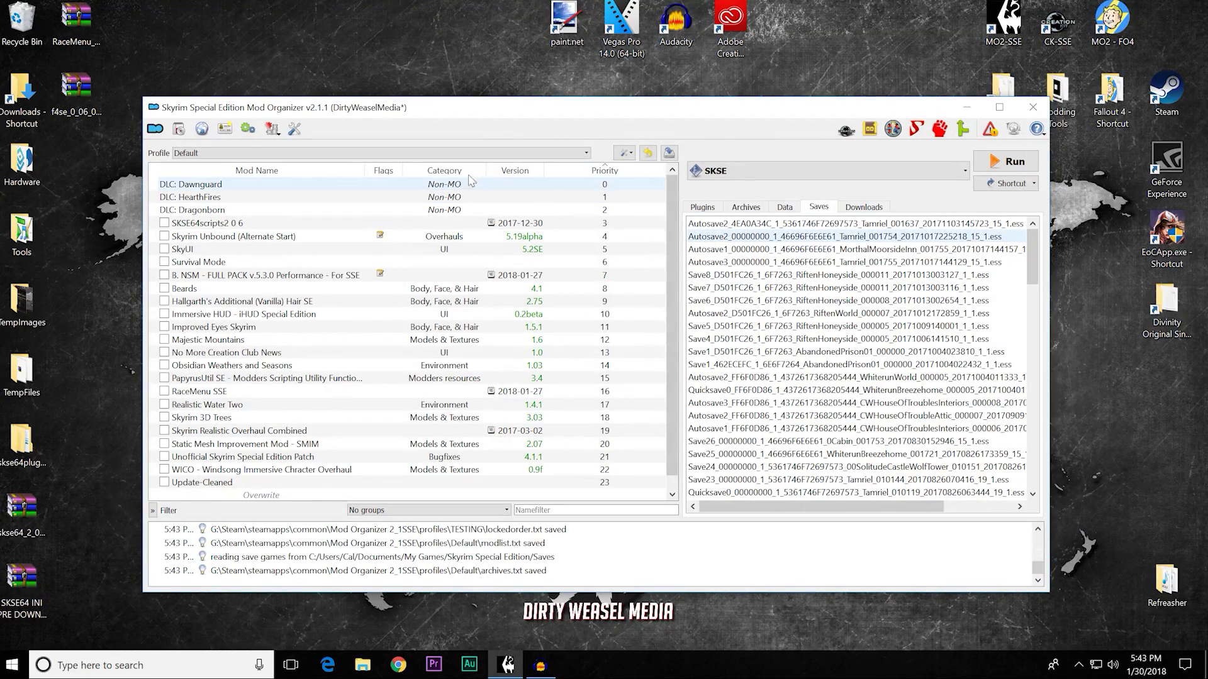
Step: Switch to the Vanilla profile and inspect the details and options of its WhiterunWorld save
left_click(575, 155)
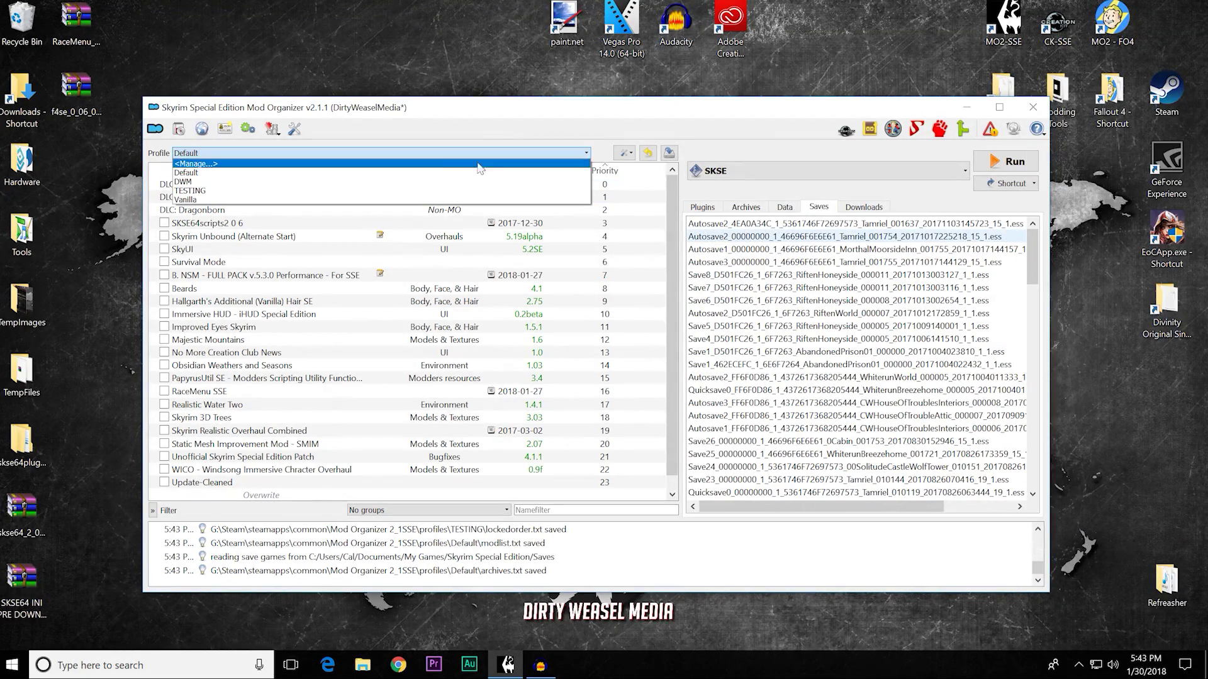
left_click(375, 199)
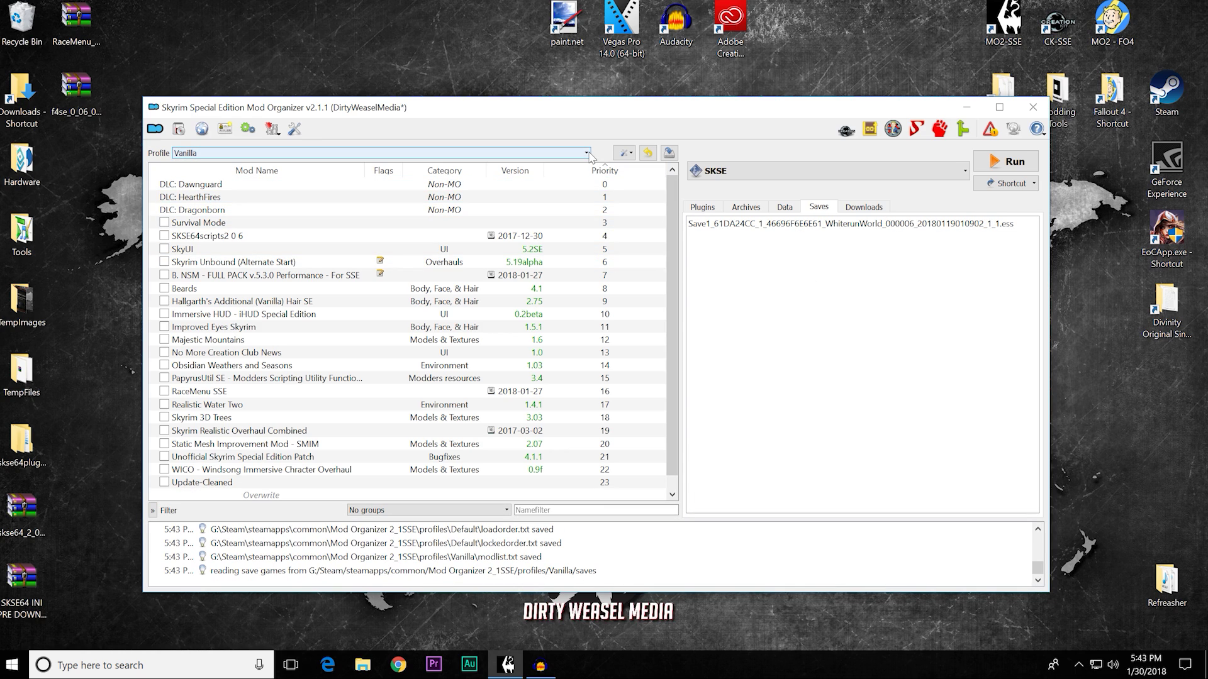
mouse_move(765, 225)
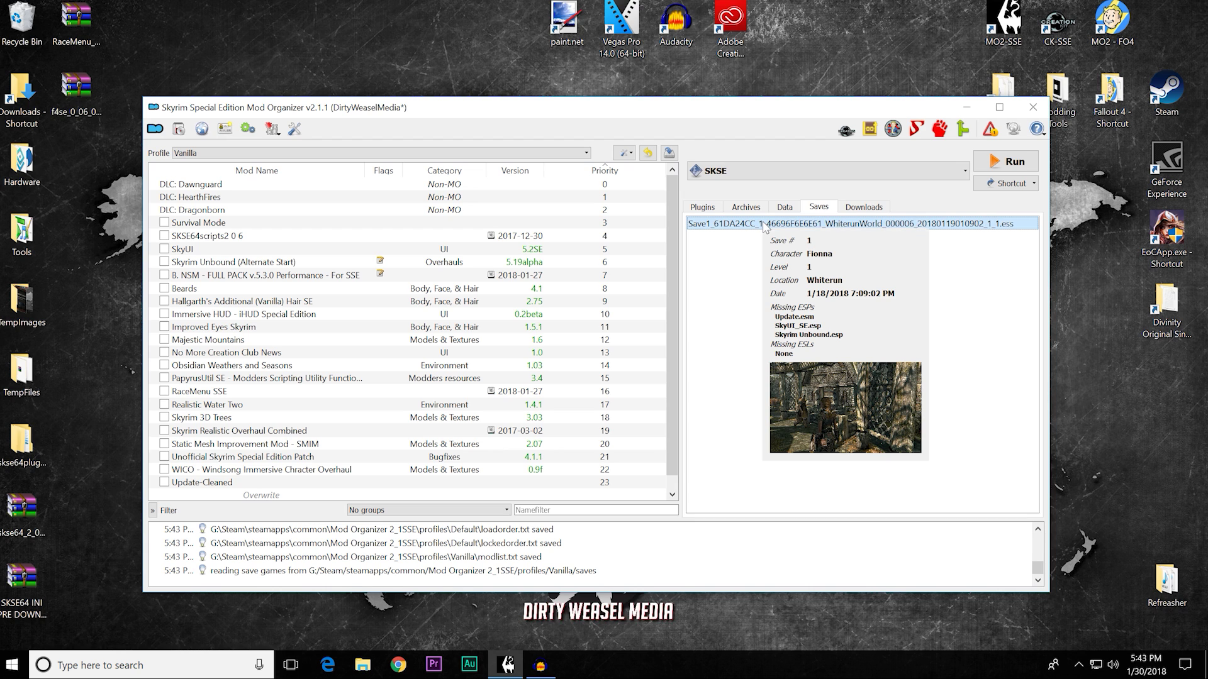
right_click(765, 225)
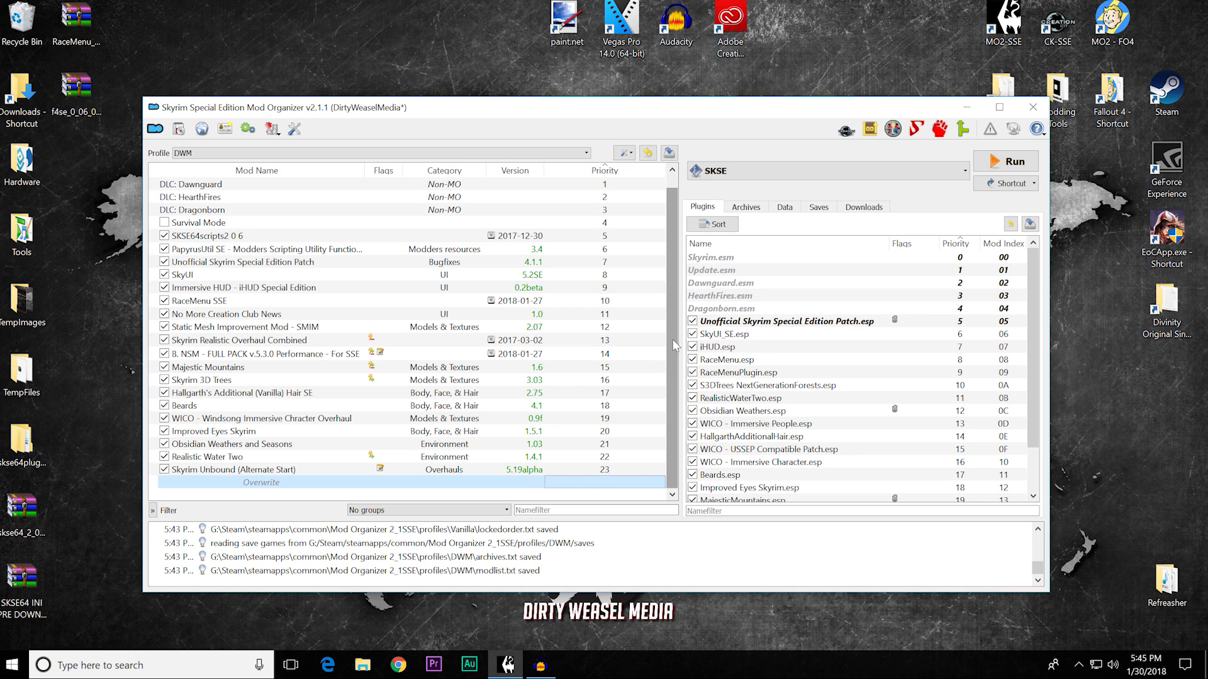
Step: Open the Majestic Mountains mod's conflict information and widen the file columns to read the full paths of the conflicting files
double_click(287, 371)
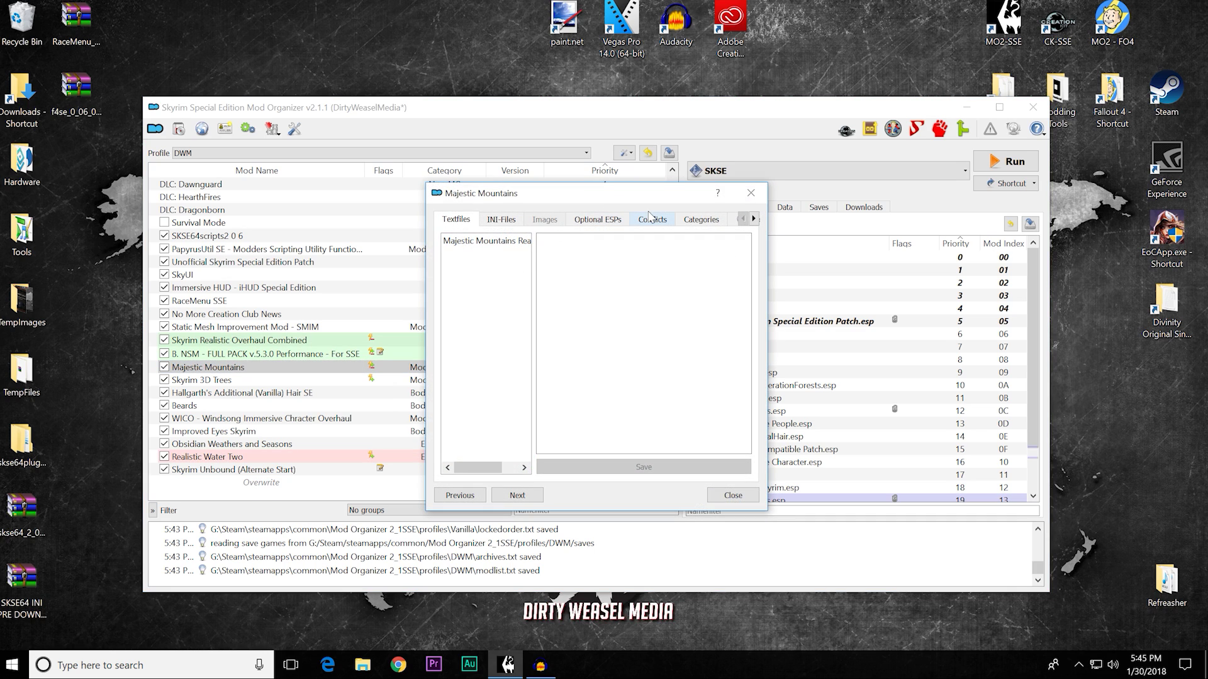
left_click(650, 215)
double_click(678, 400)
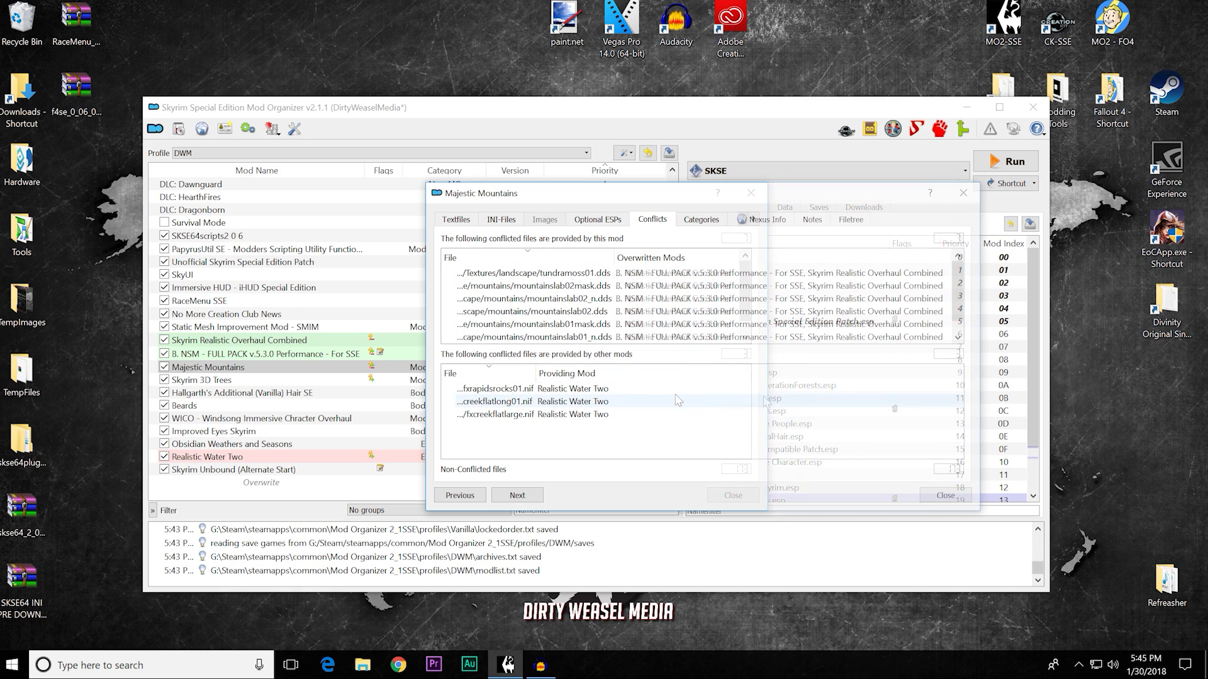
left_click_drag(536, 380, 704, 388)
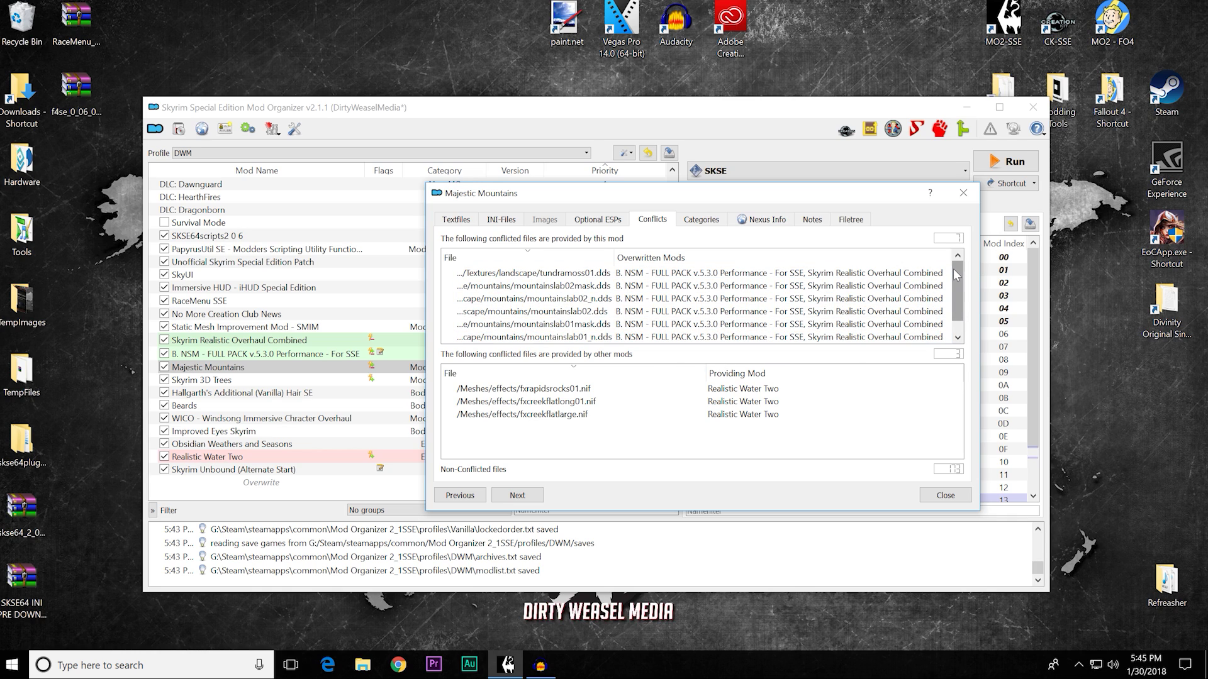
left_click_drag(956, 270, 955, 298)
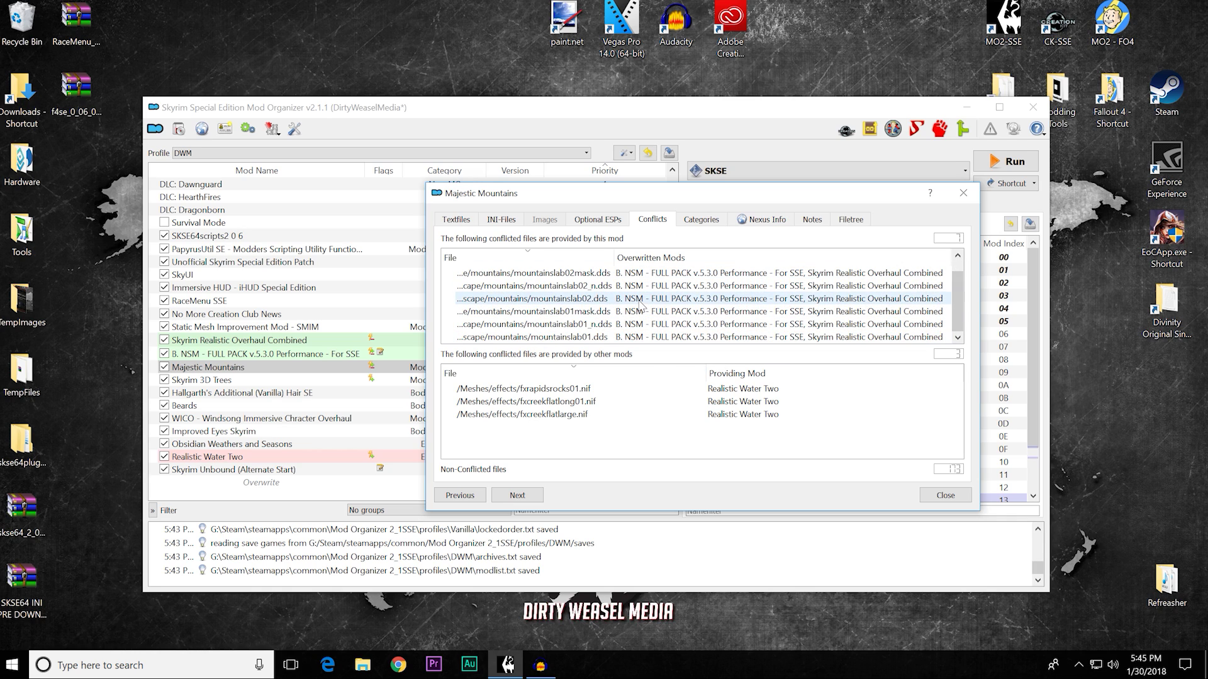
left_click_drag(613, 257, 737, 257)
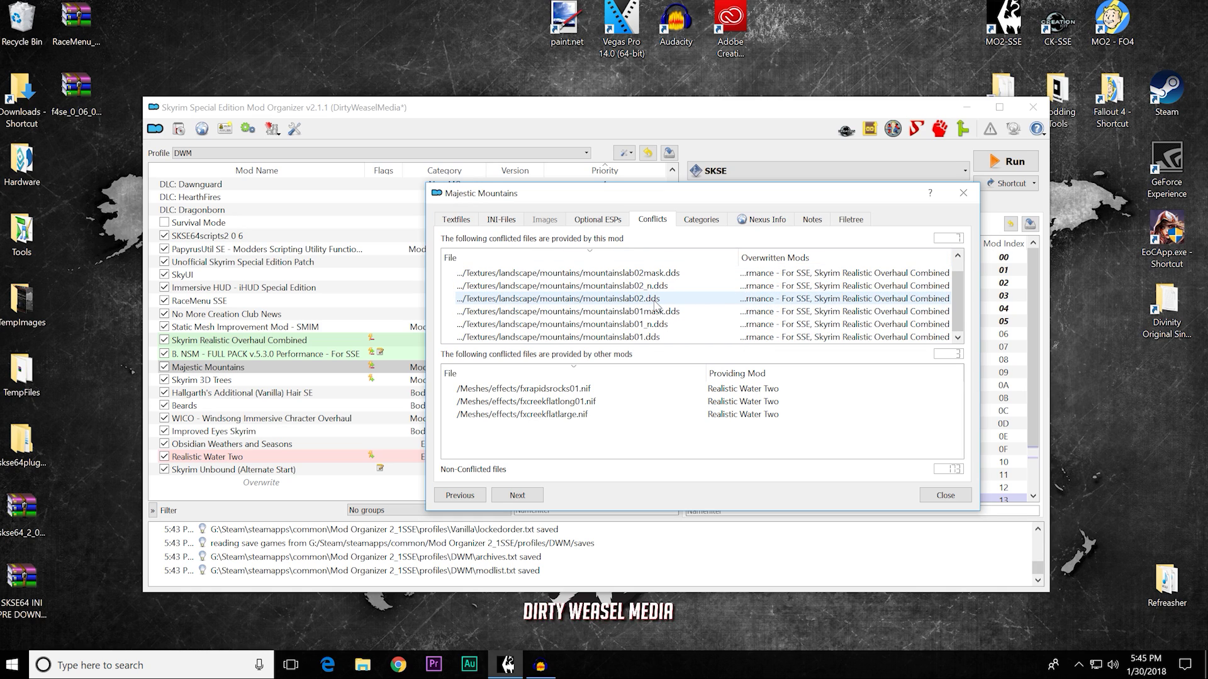
scroll(654, 305, "up", 1)
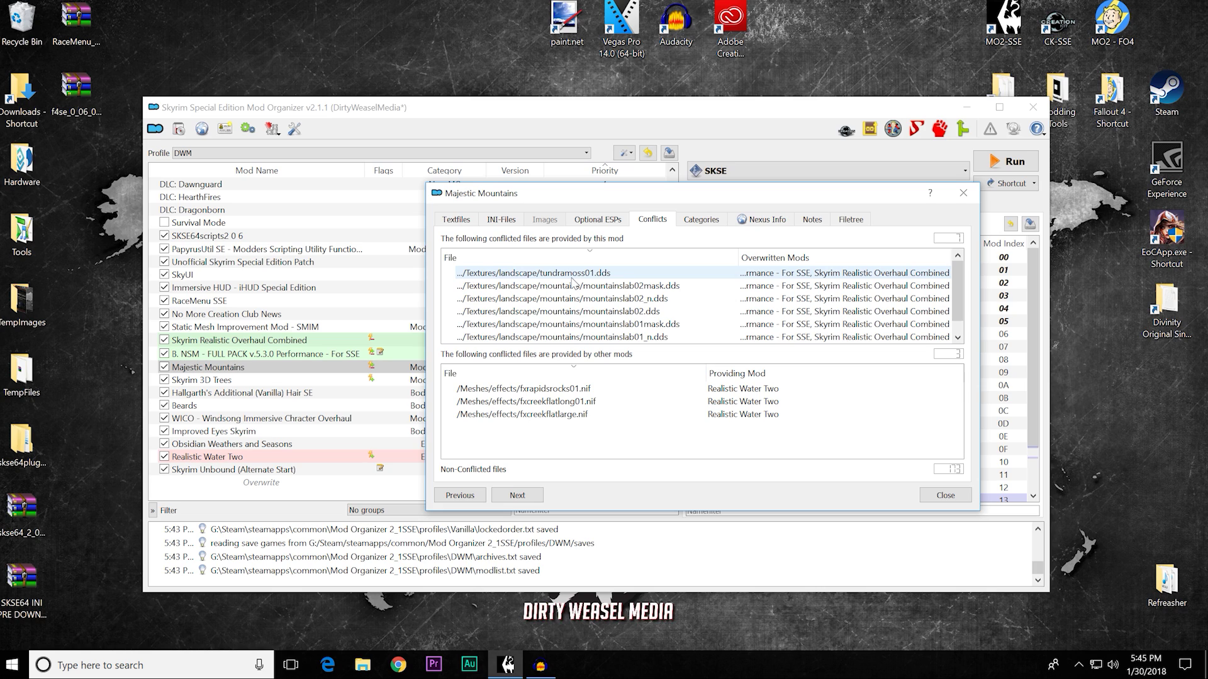
Step: Browse the Majestic Mountains file tree, expanding textures and Landscape to locate TundraMoss01.dds
left_click(849, 219)
left_click(448, 286)
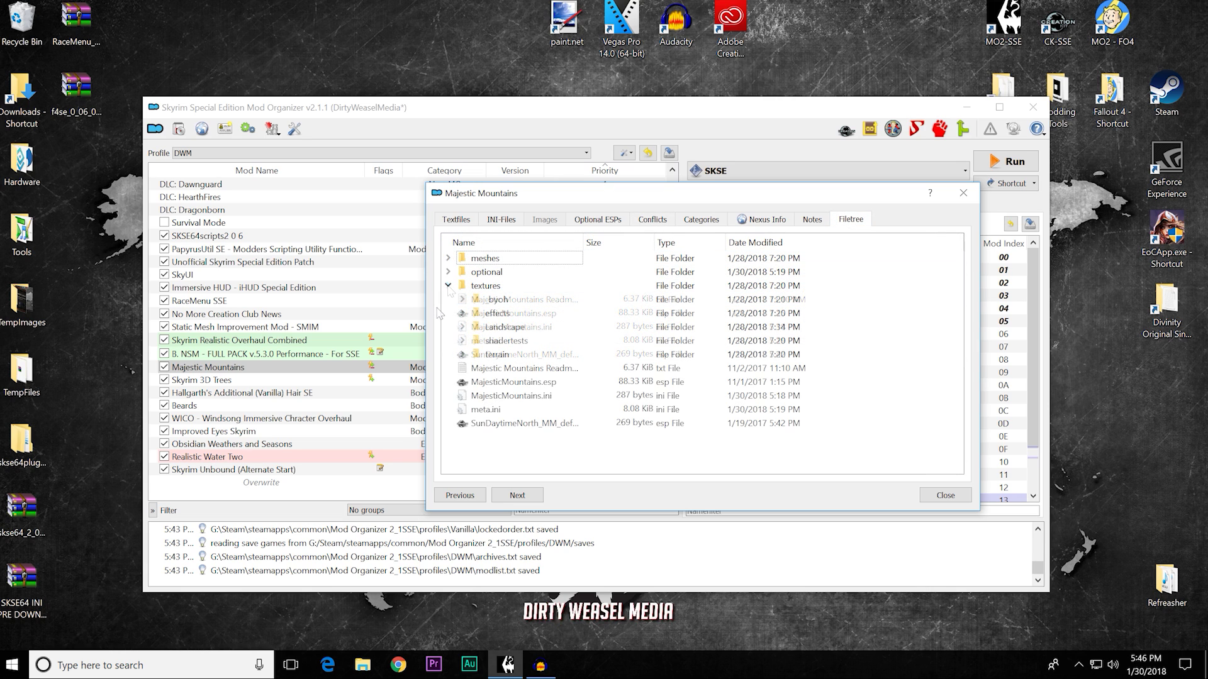
left_click(463, 327)
scroll(583, 377, "down", 3)
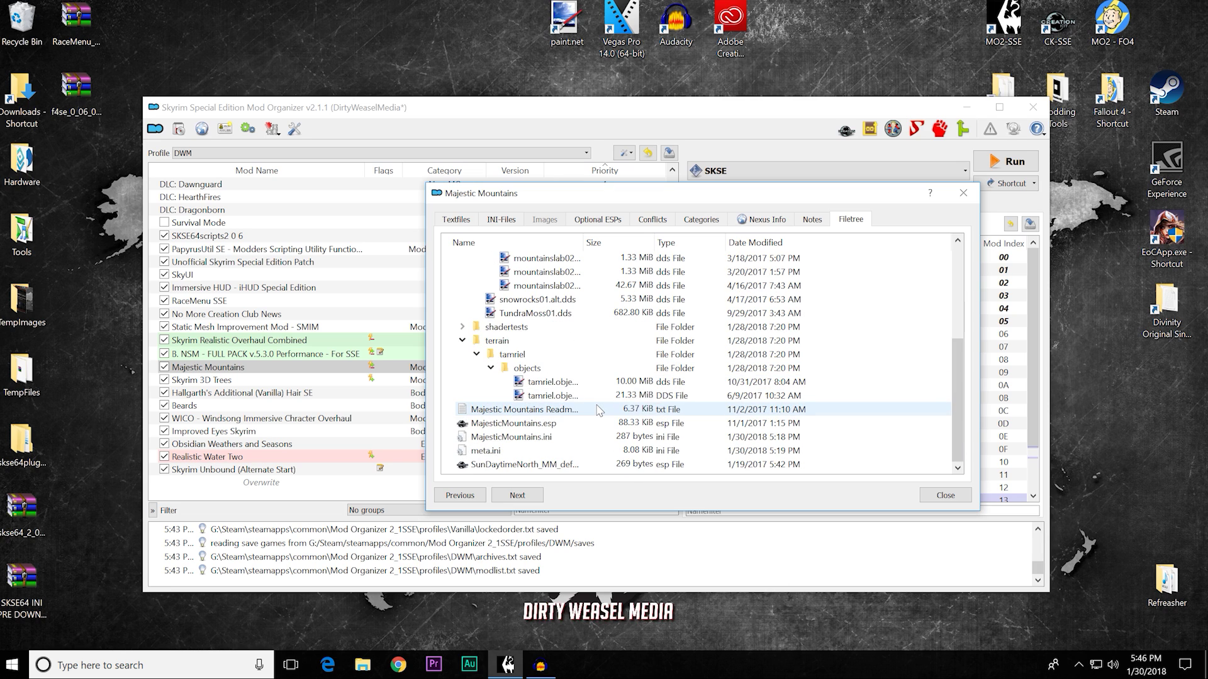
scroll(597, 410, "up", 2)
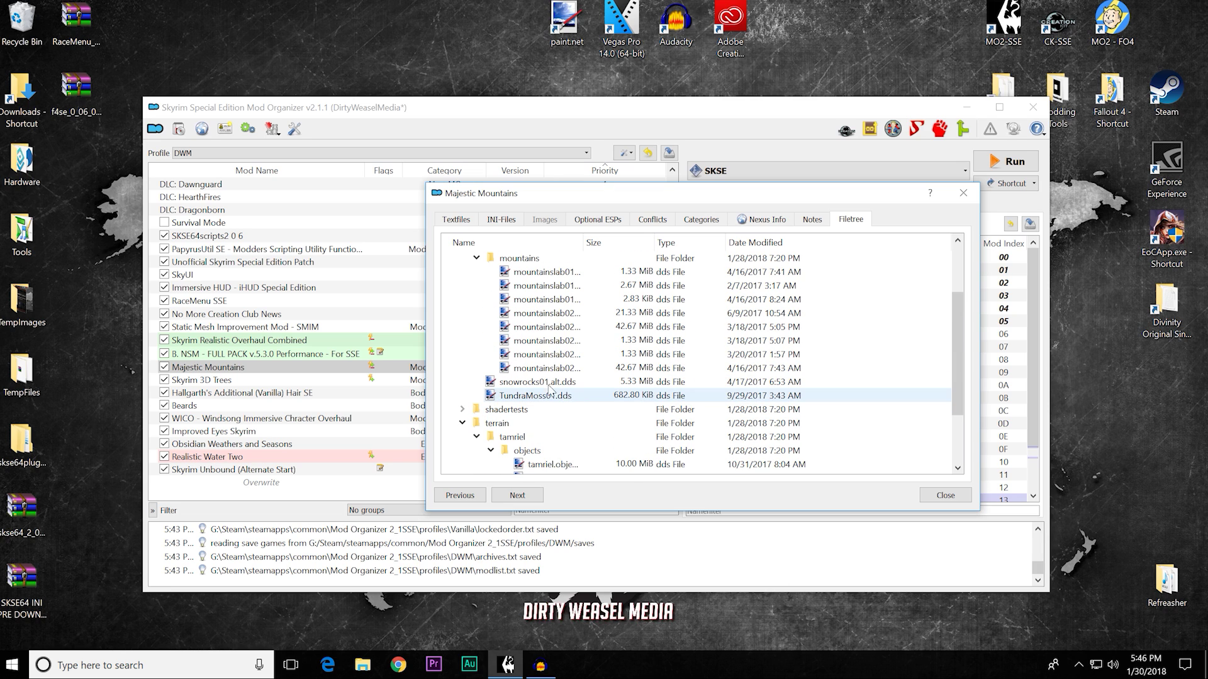
scroll(475, 275, "up", 2)
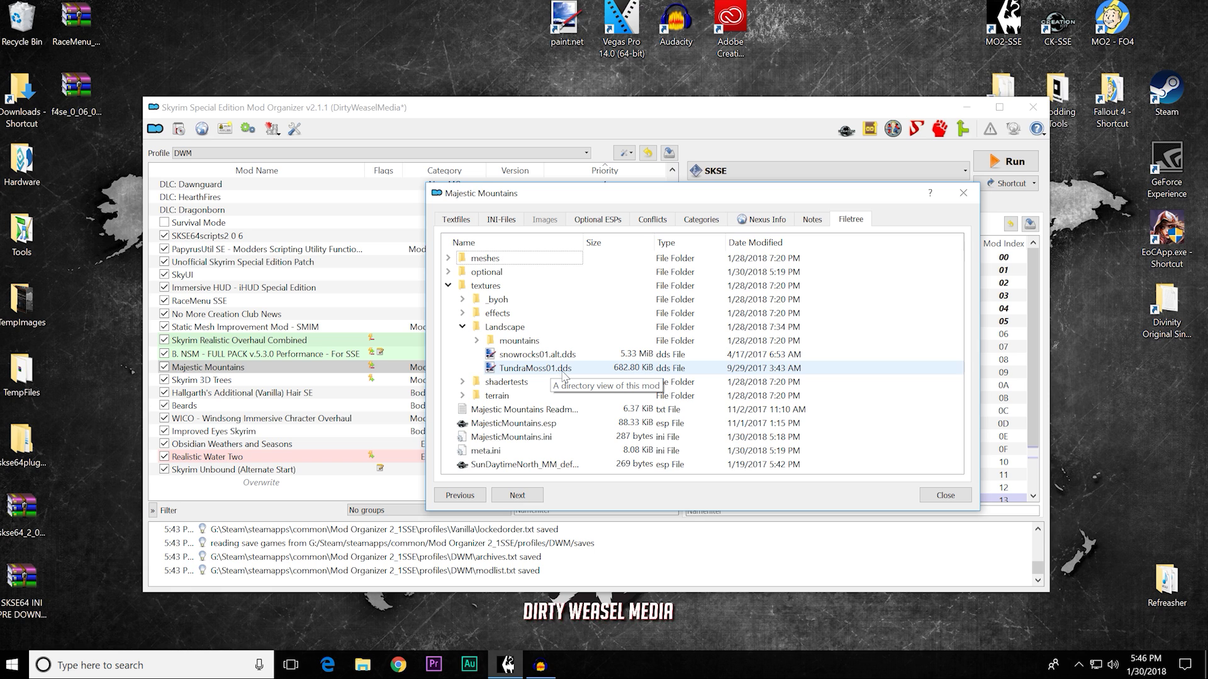
Step: Open TundraMoss01.dds in paint.net to view the moss texture, and close the image editor
left_click(546, 374)
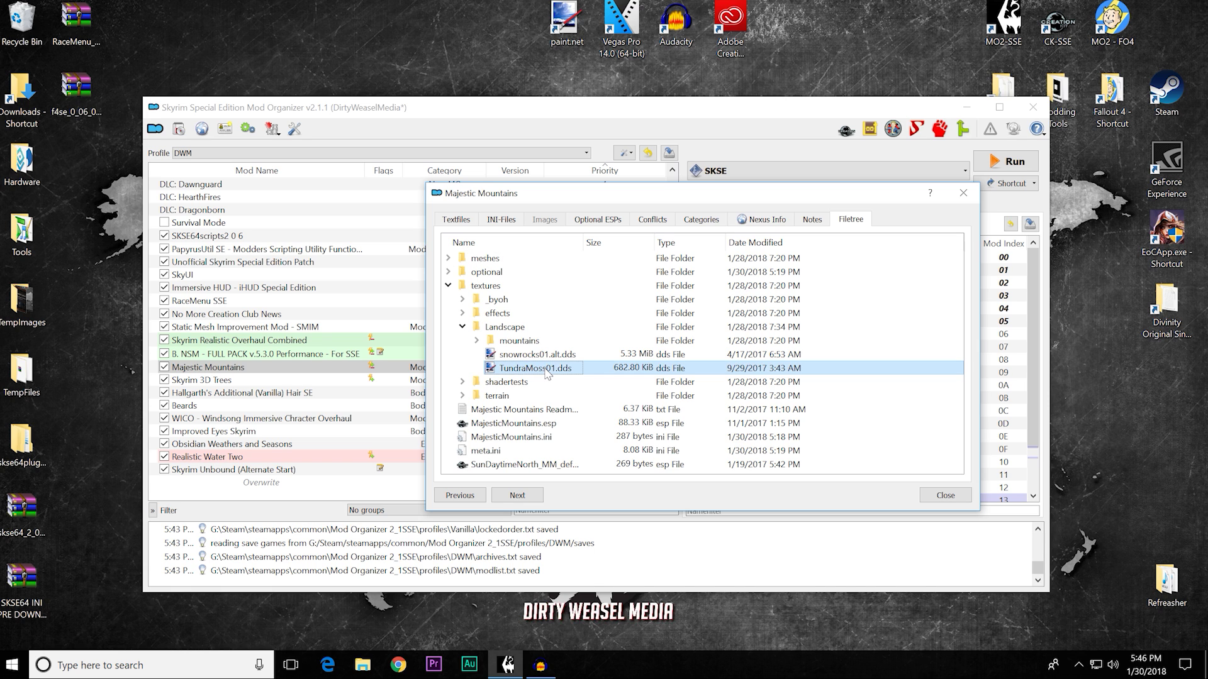
right_click(547, 374)
left_click(557, 379)
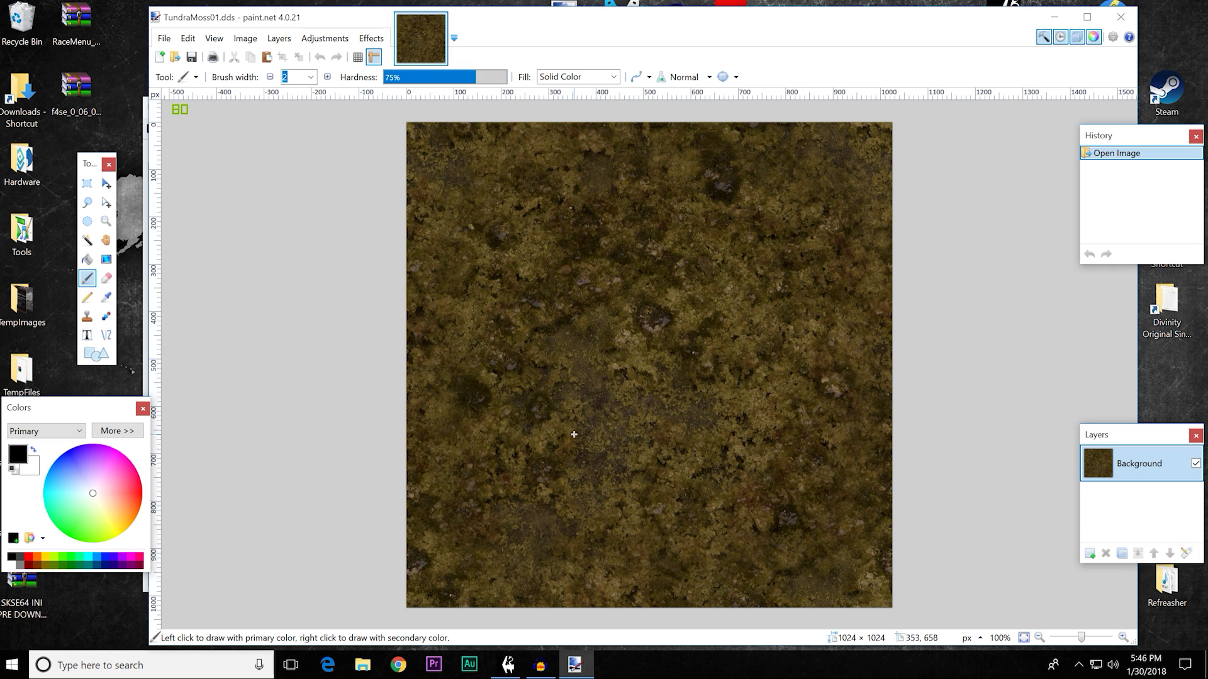
left_click(1120, 17)
Step: Hide TundraMoss01.dds in the Landscape folder and widen the name column to show its full file name
right_click(559, 364)
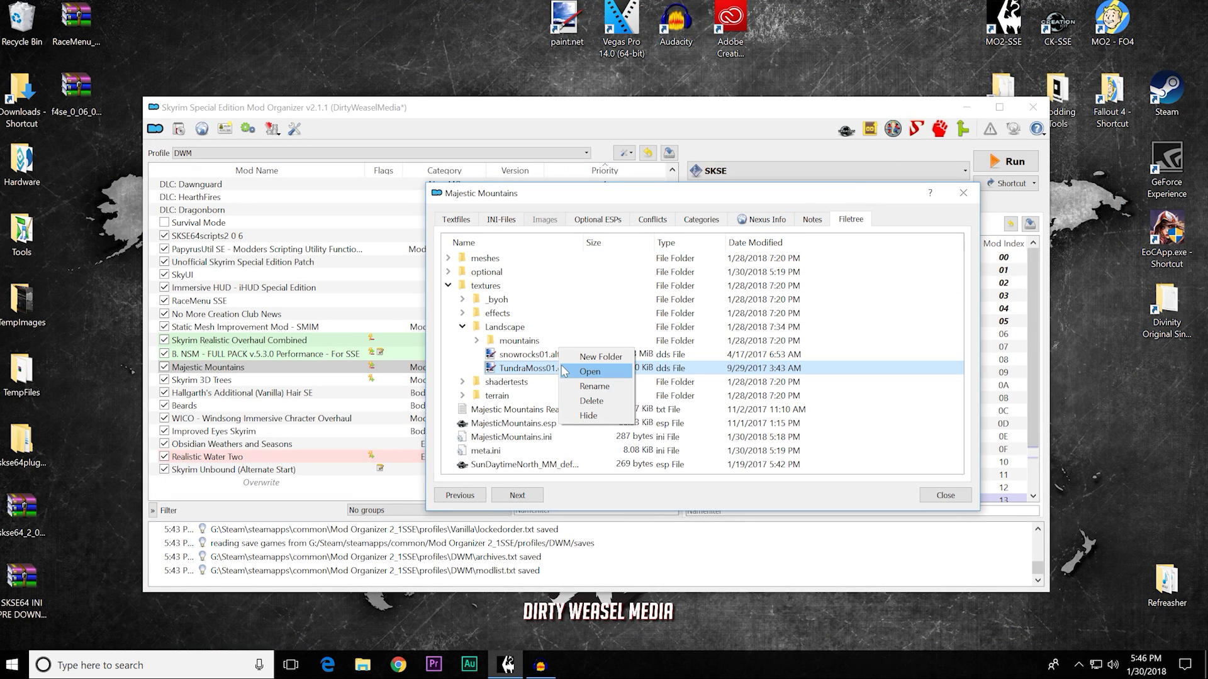
left_click(574, 417)
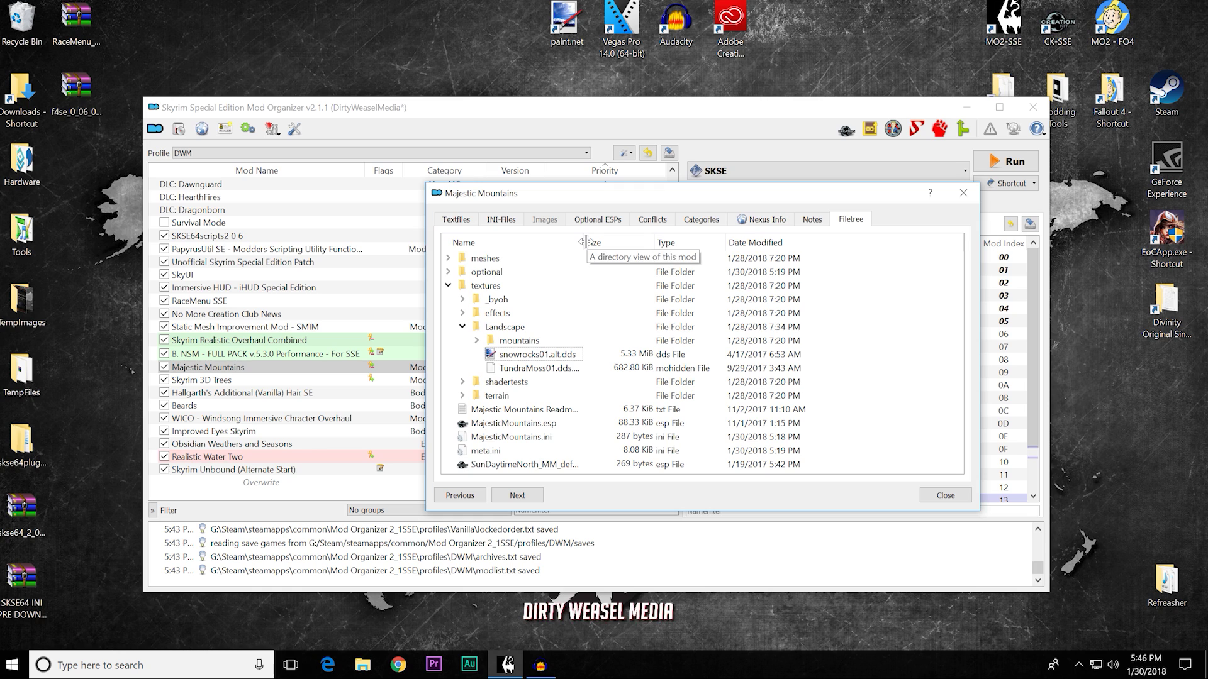
left_click_drag(583, 245, 641, 249)
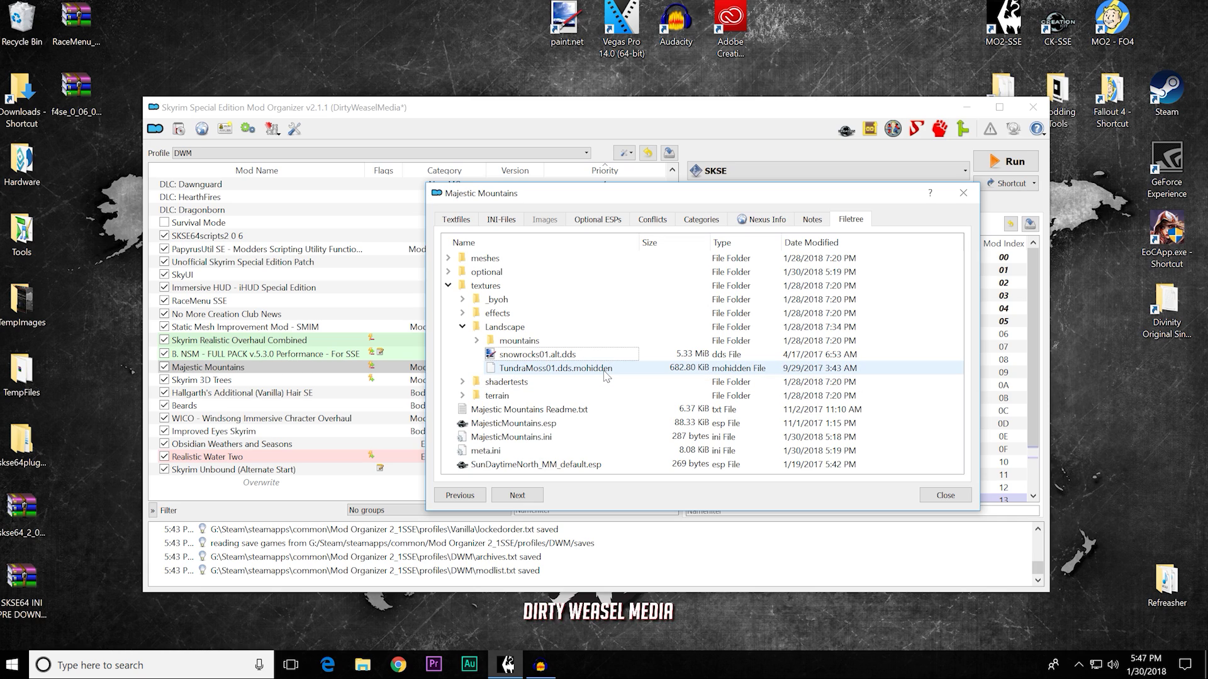
Step: Unhide TundraMoss01.dds, close the Majestic Mountains information window, and select Overwrite in the mod list
right_click(556, 373)
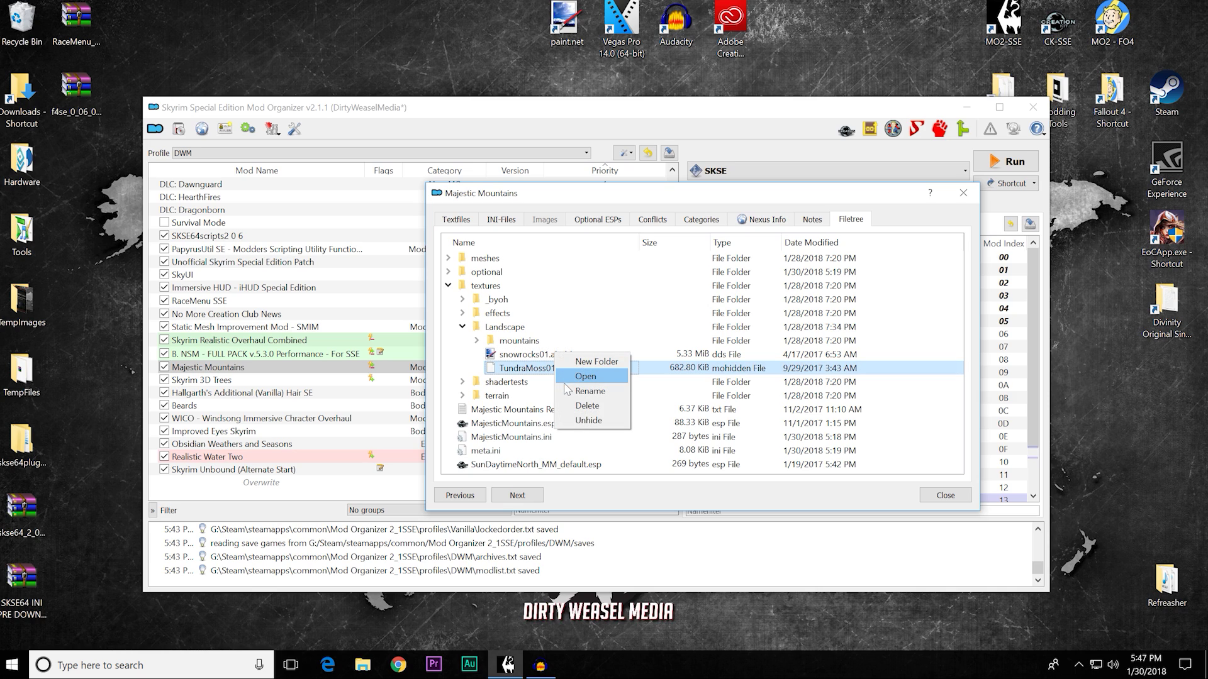
left_click(588, 420)
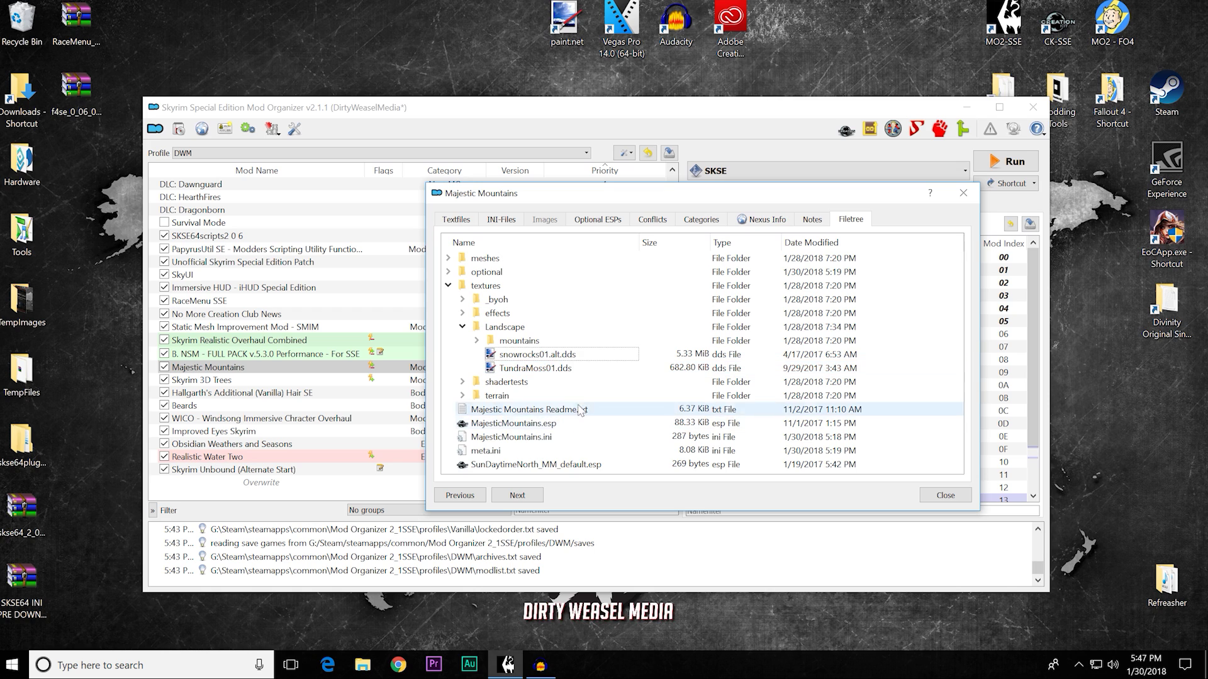
left_click(590, 372)
left_click(595, 357)
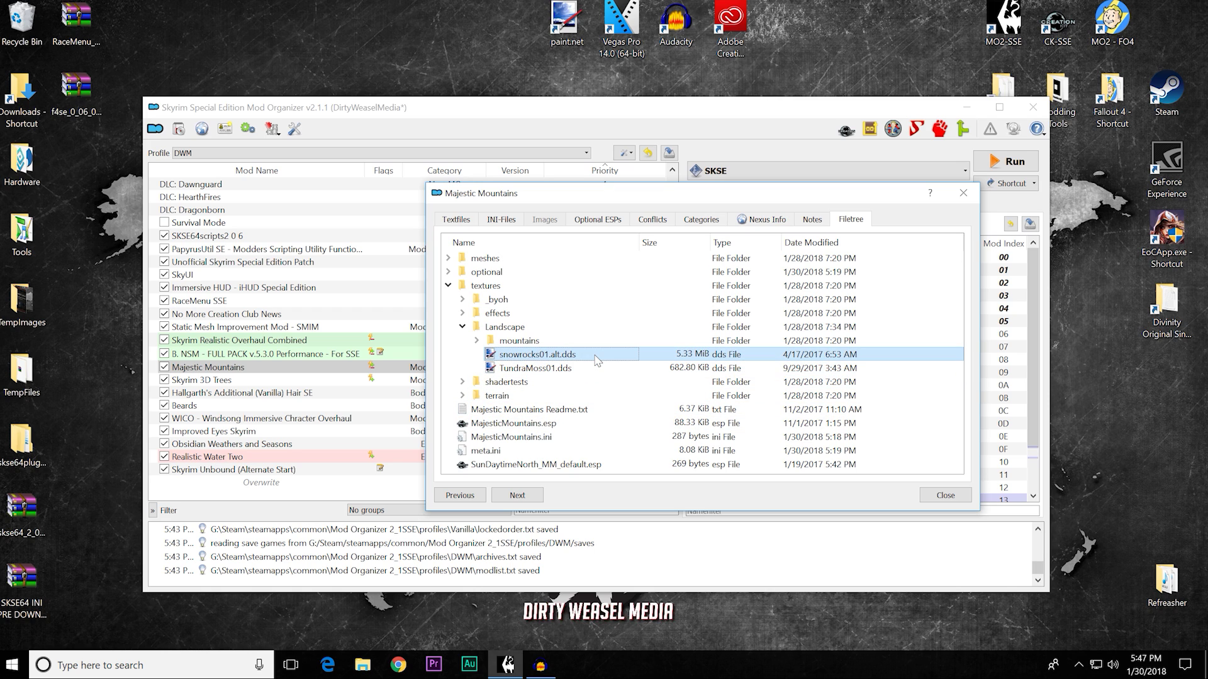
left_click(940, 497)
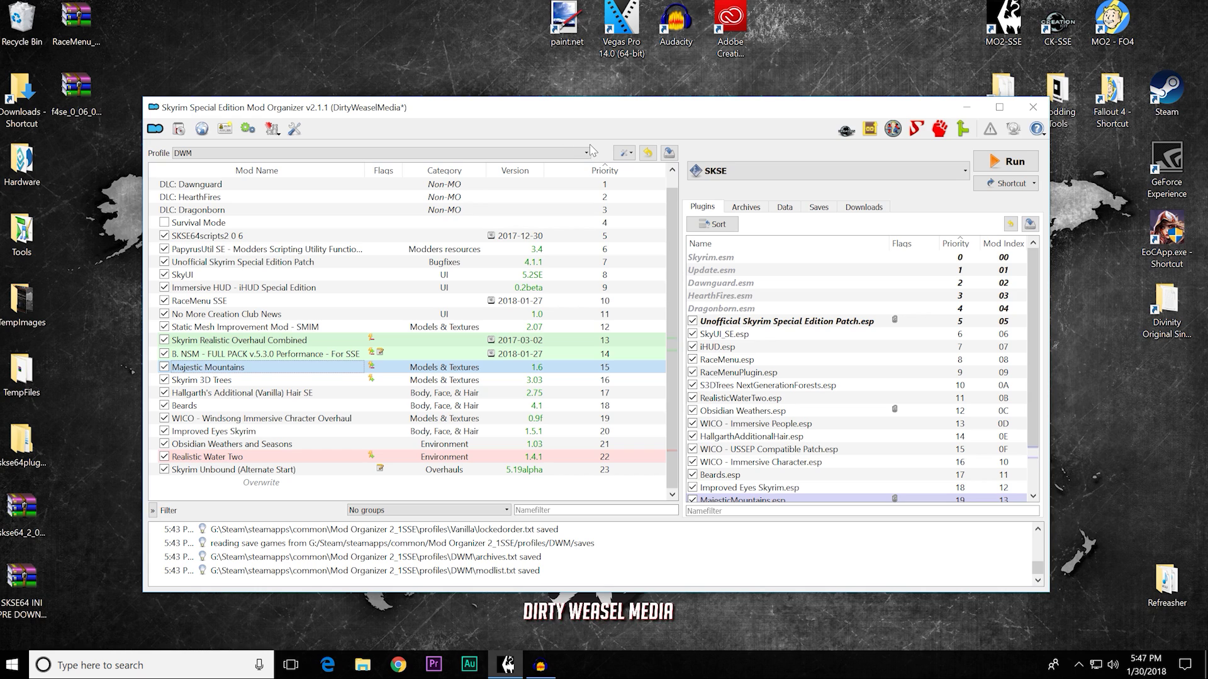
left_click(480, 484)
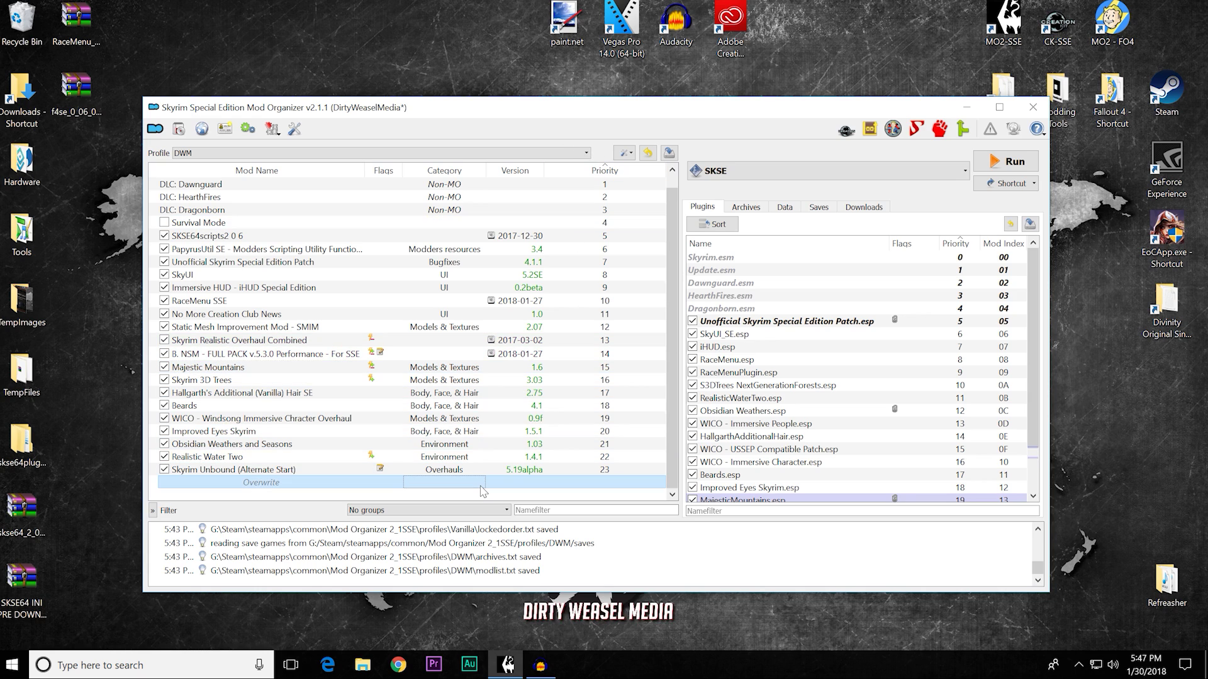